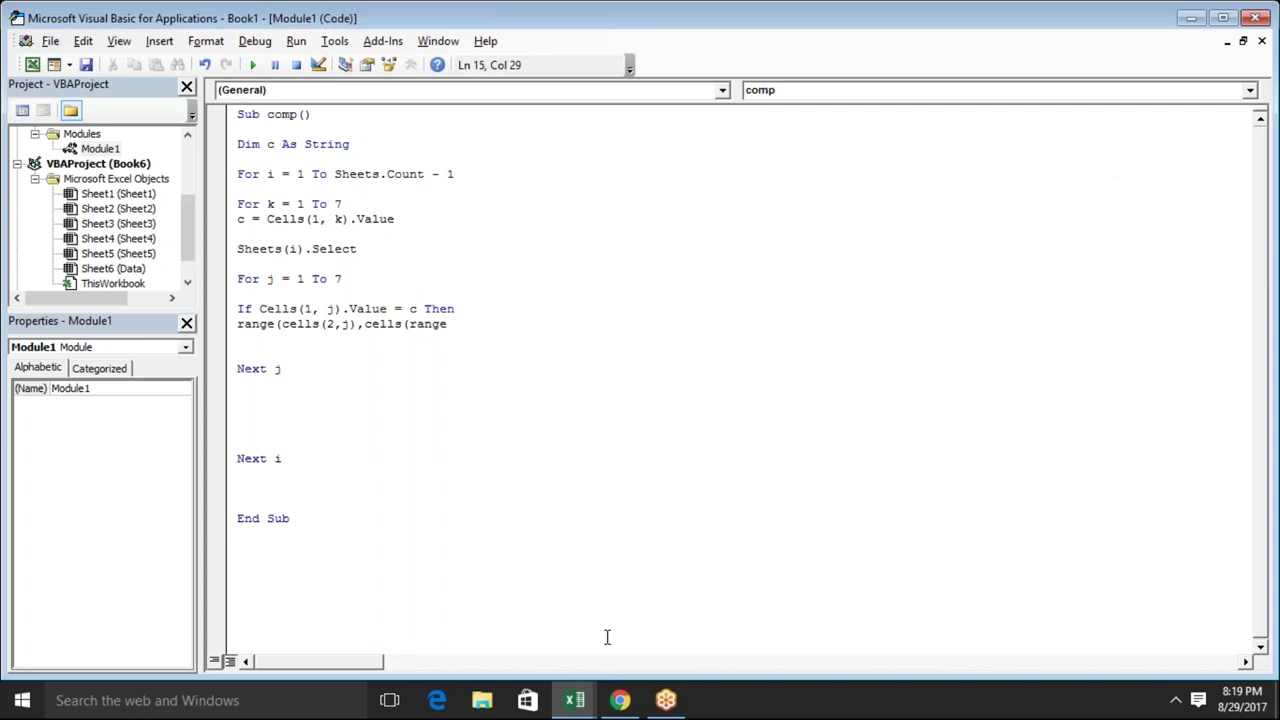
# Close the Chrome window from the taskbar and dismiss the compile error
pyautogui.rightClick(636, 704)
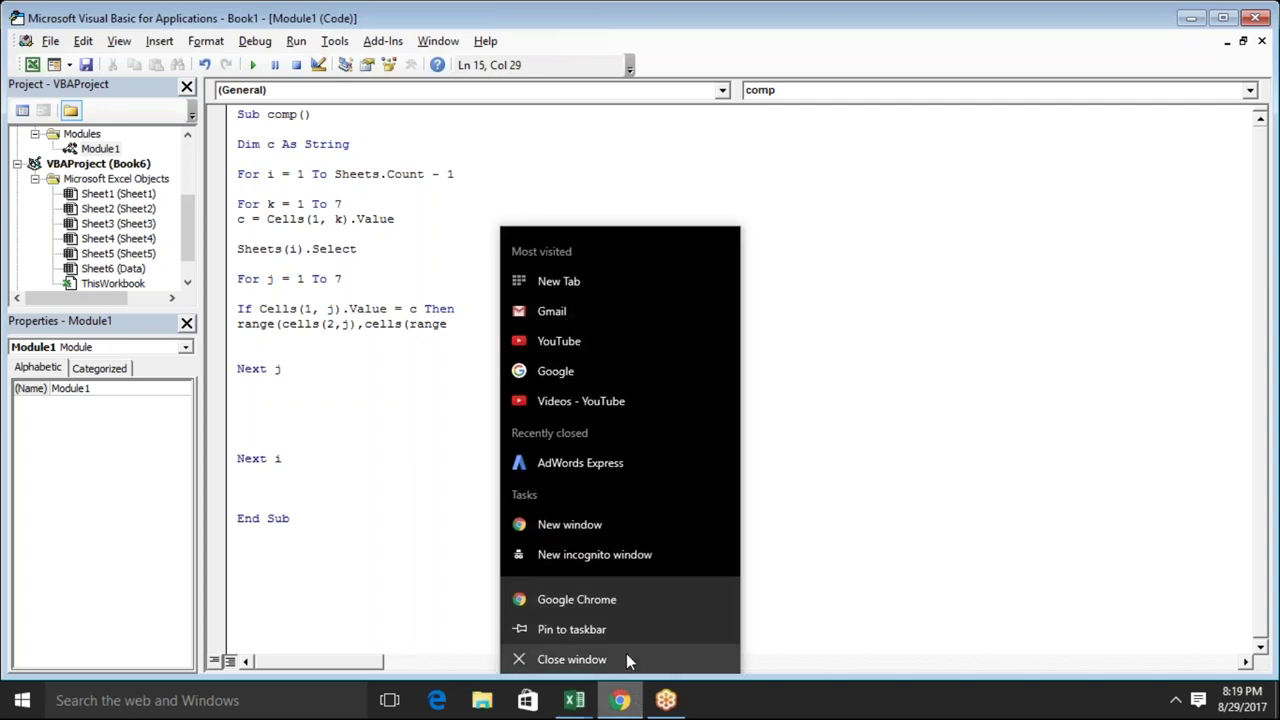
pyautogui.click(626, 653)
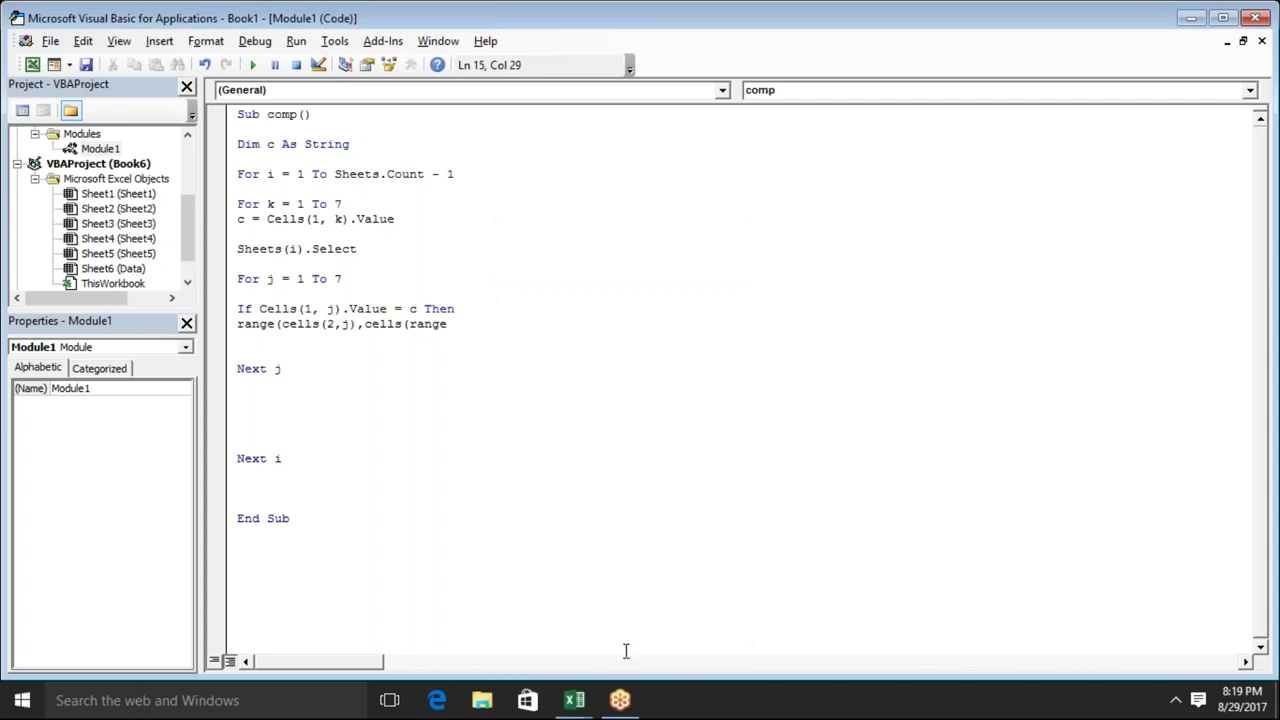
pyautogui.click(523, 338)
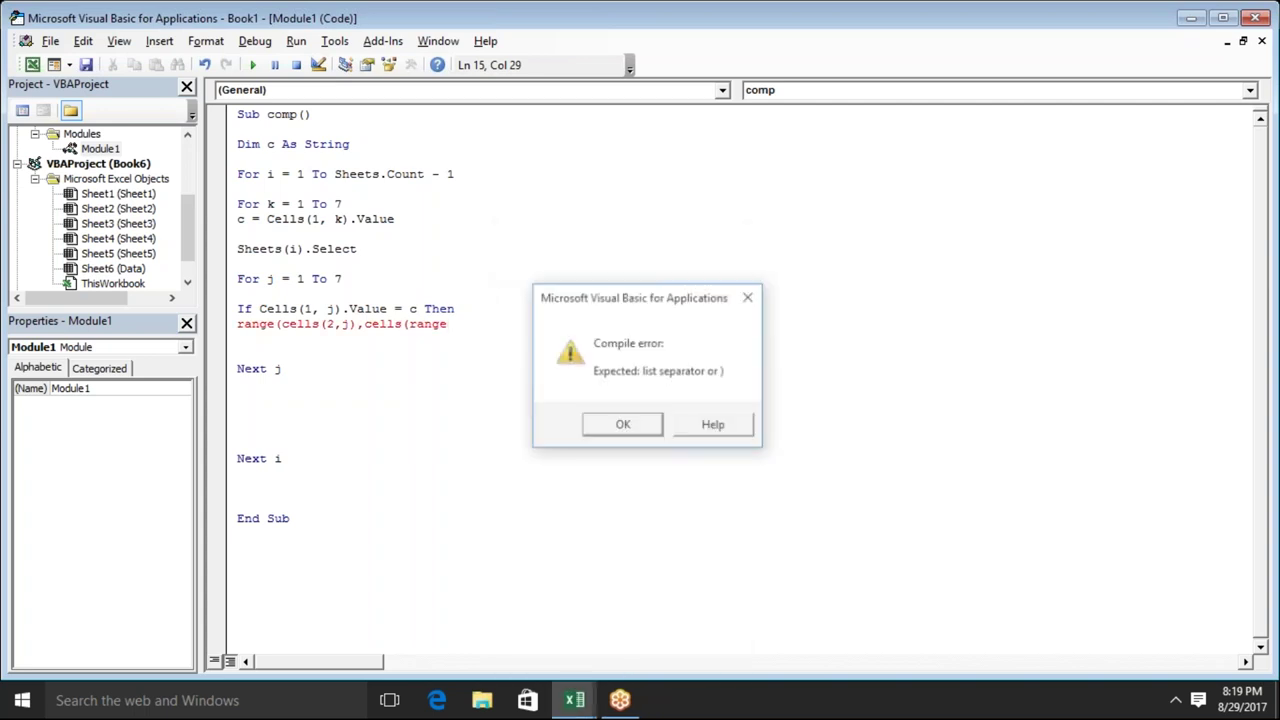
pyautogui.click(618, 424)
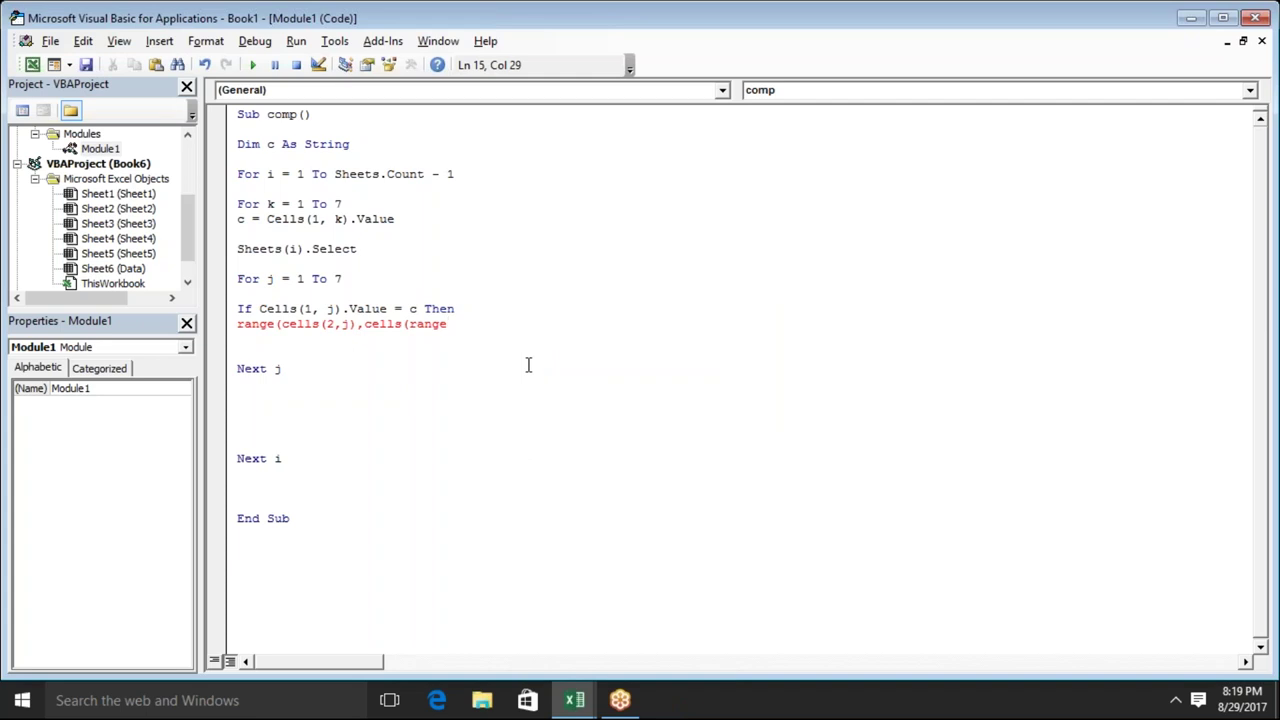
# Complete the copy line as Range(Cells(2,j),Cells(Range("a65000").End(xlUp).Row,1)).Copy
pyautogui.write('(')
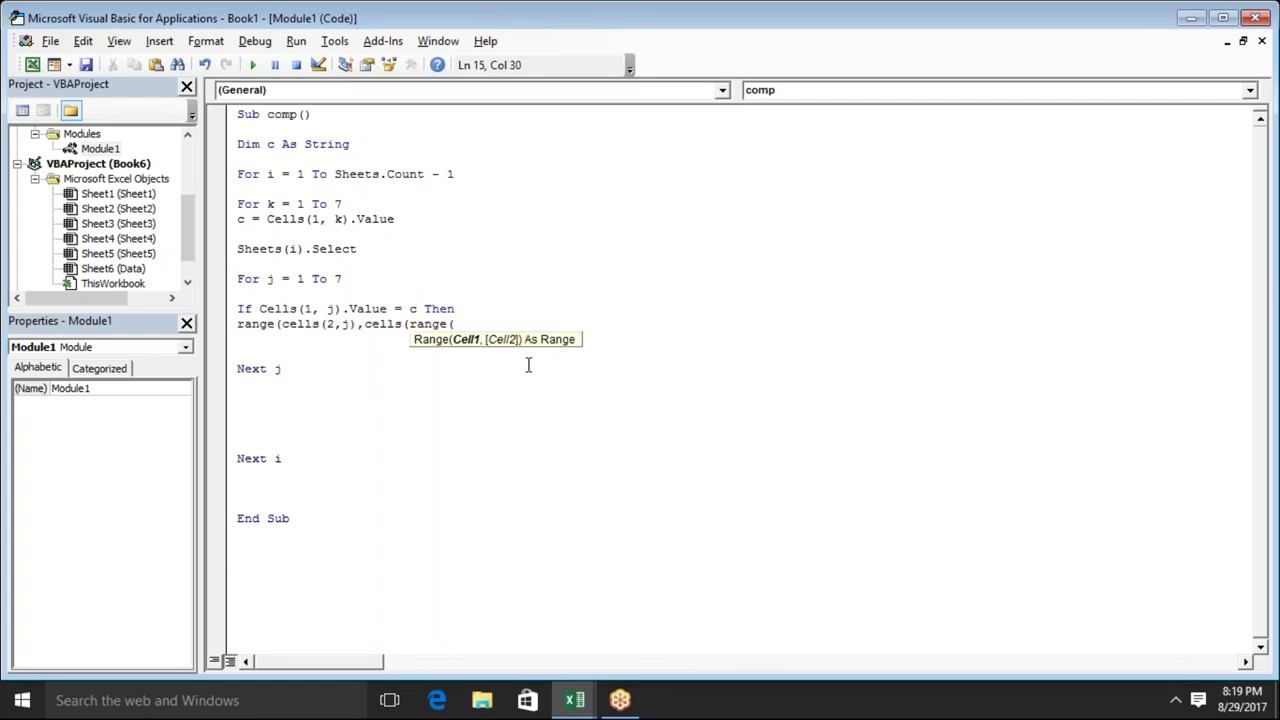
pyautogui.write('"a65000")')
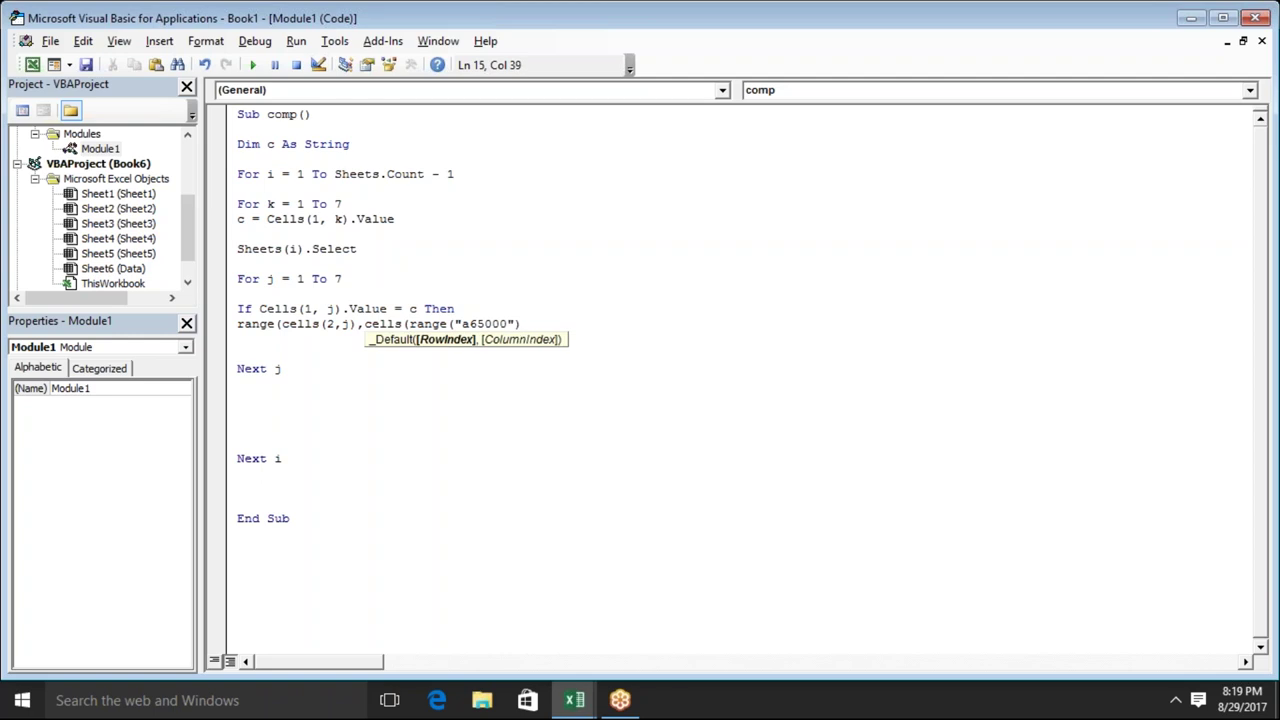
pyautogui.write('.end(')
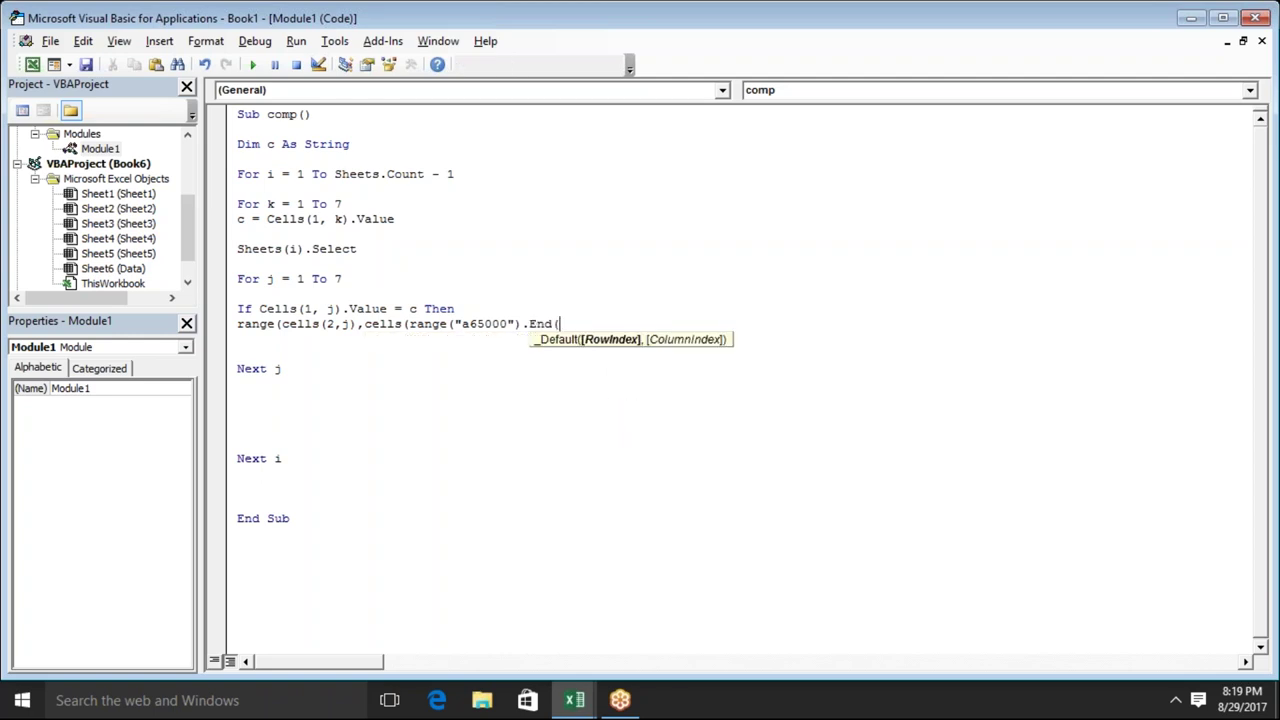
pyautogui.press('Down')
pyautogui.press('Down')
pyautogui.press('Down')
pyautogui.press('Tab')
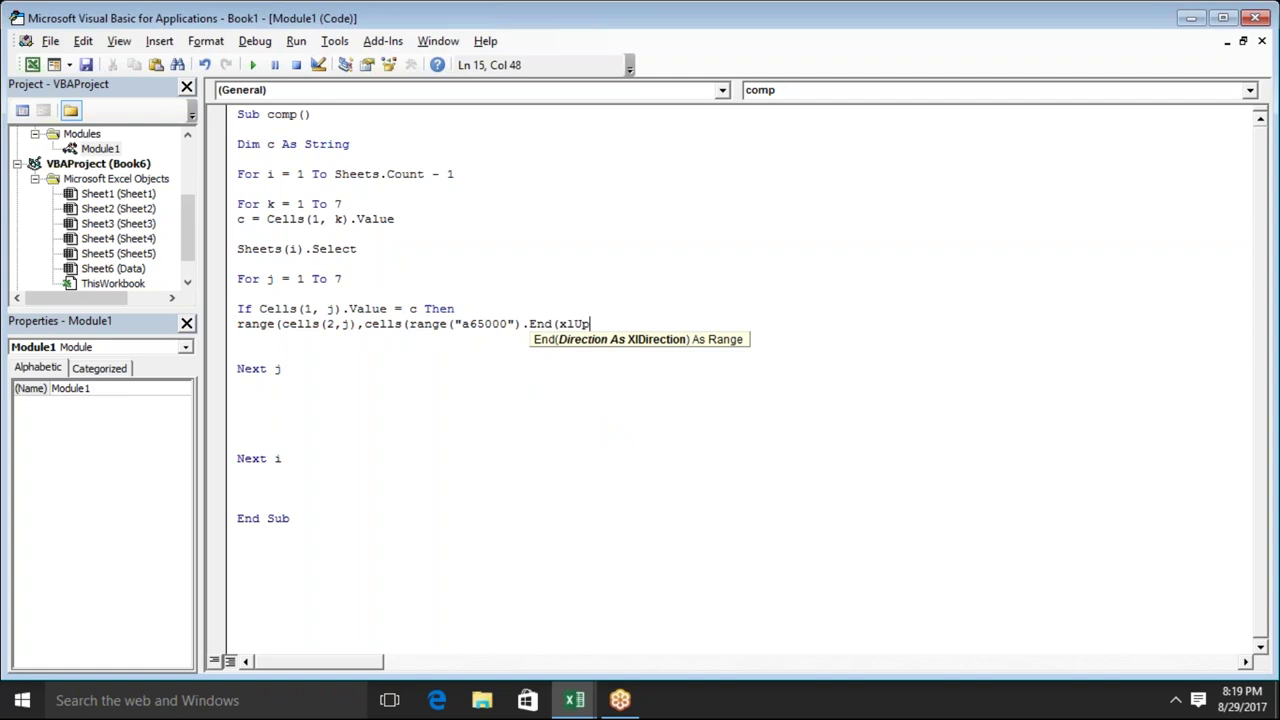
pyautogui.write(')')
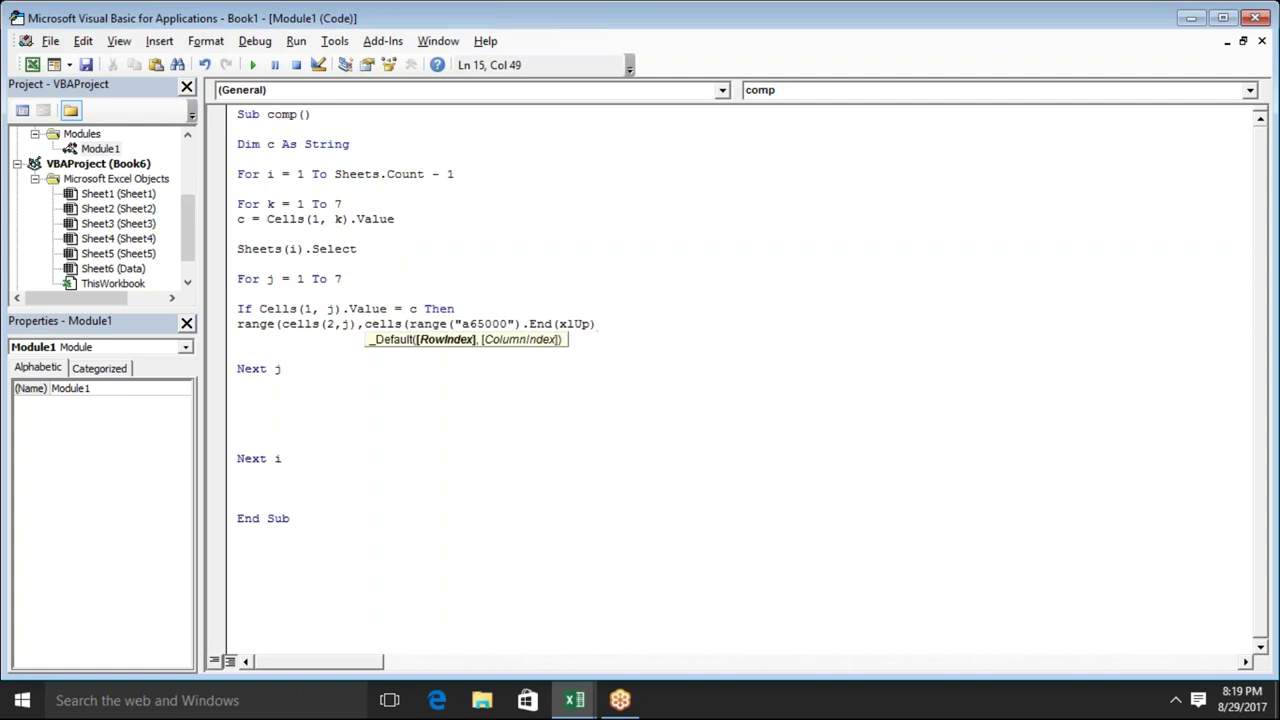
pyautogui.write('.')
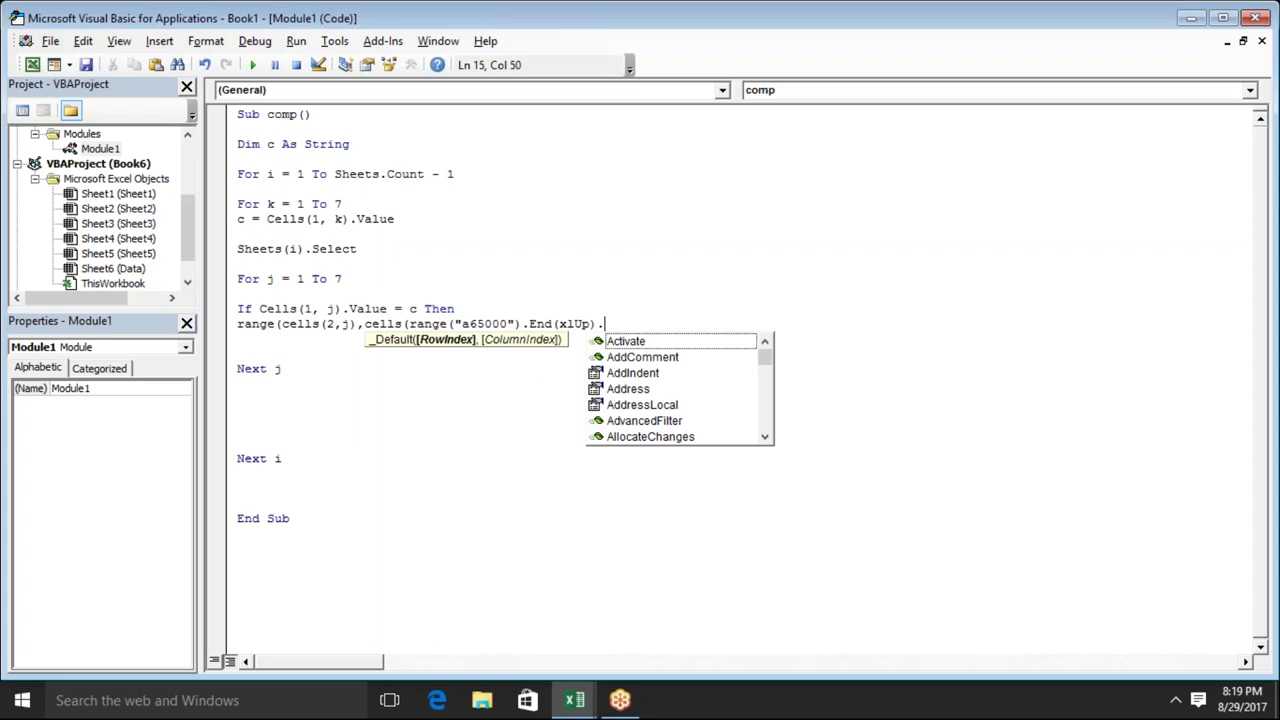
pyautogui.write('Row')
pyautogui.press('Tab')
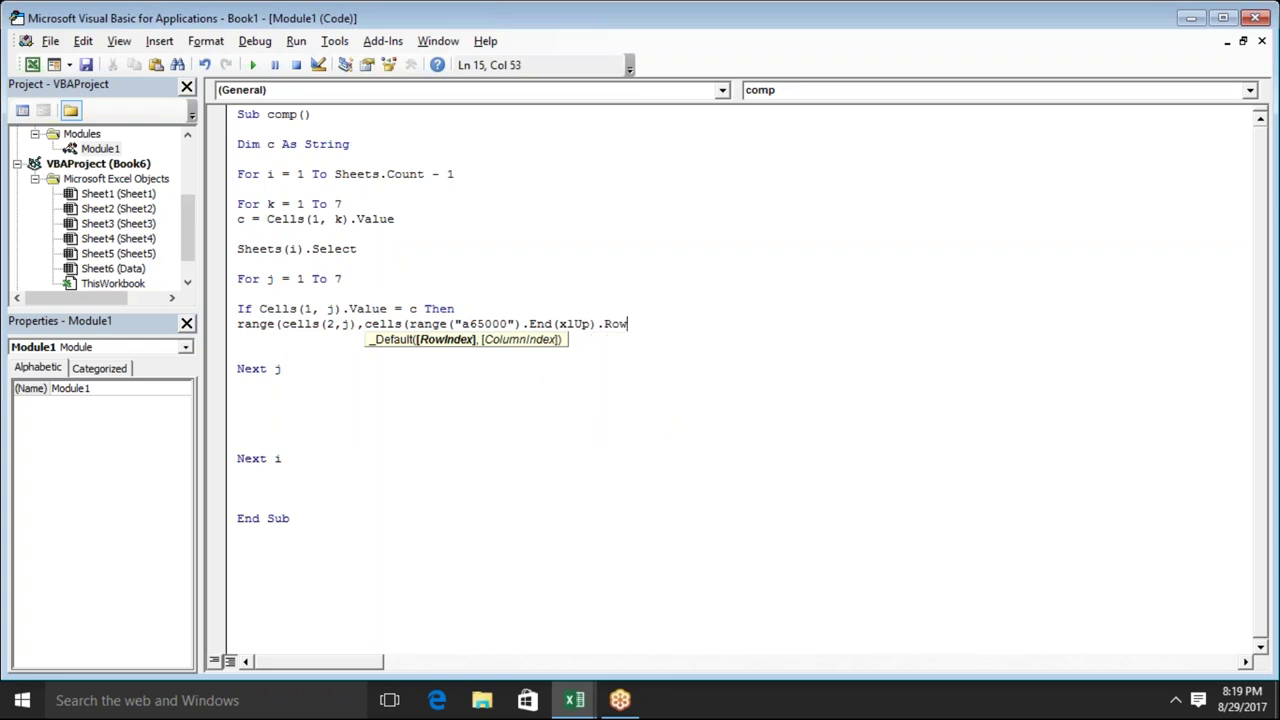
pyautogui.write(',1')
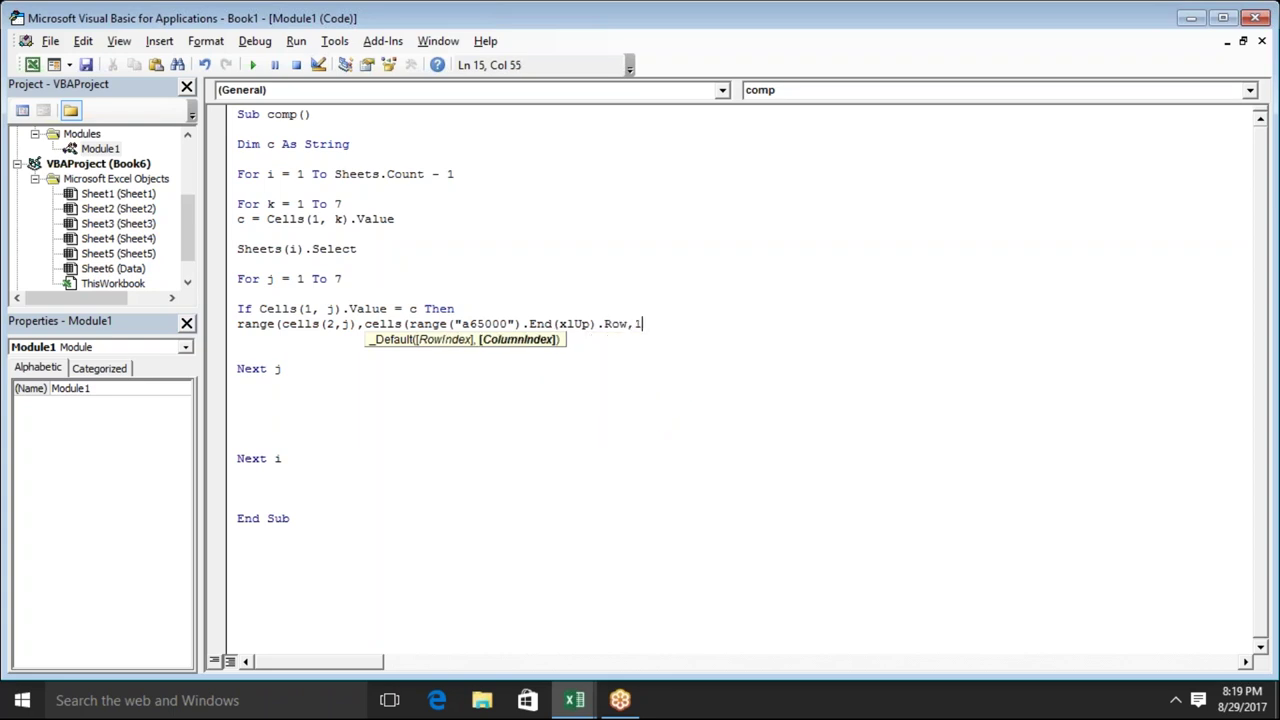
pyautogui.write(')).sl')
pyautogui.press('BackSpace')
pyautogui.press('BackSpace')
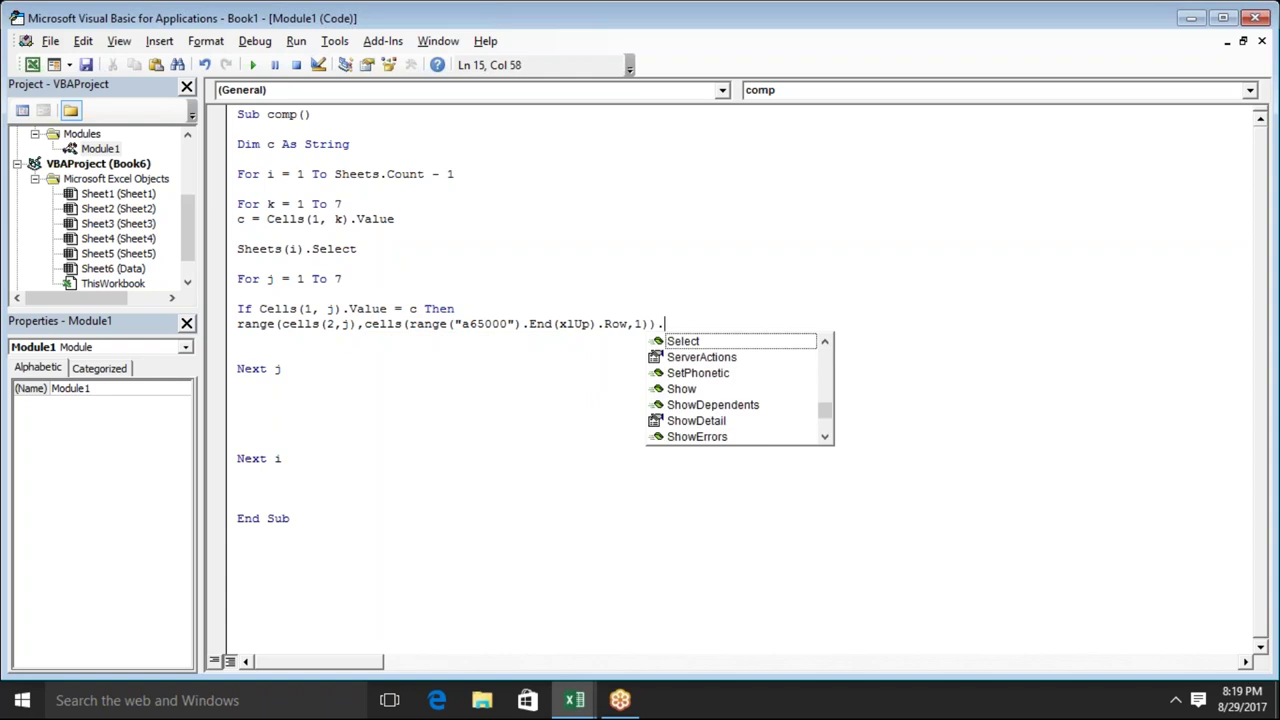
pyautogui.write('cop')
pyautogui.press('Tab')
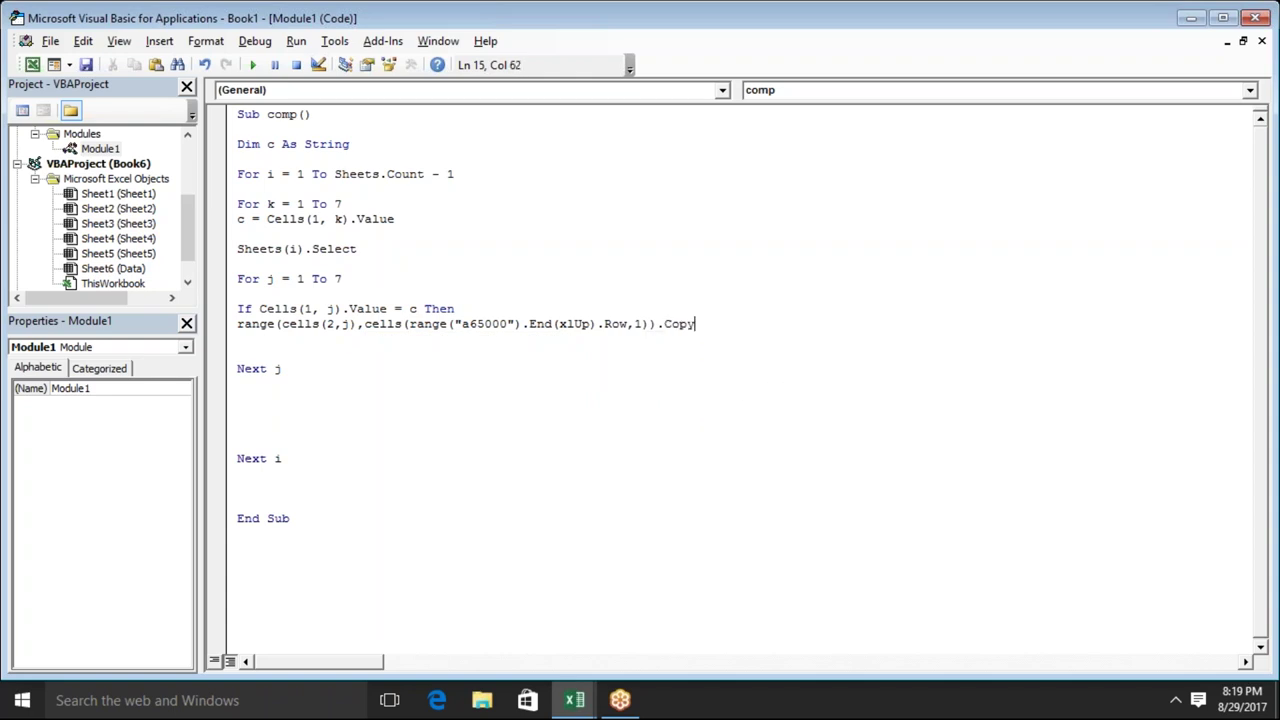
# Add an End If line below the copy line to close the If block
pyautogui.press('Return')
pyautogui.write('end if')
pyautogui.press('Return')
pyautogui.press('Tab')
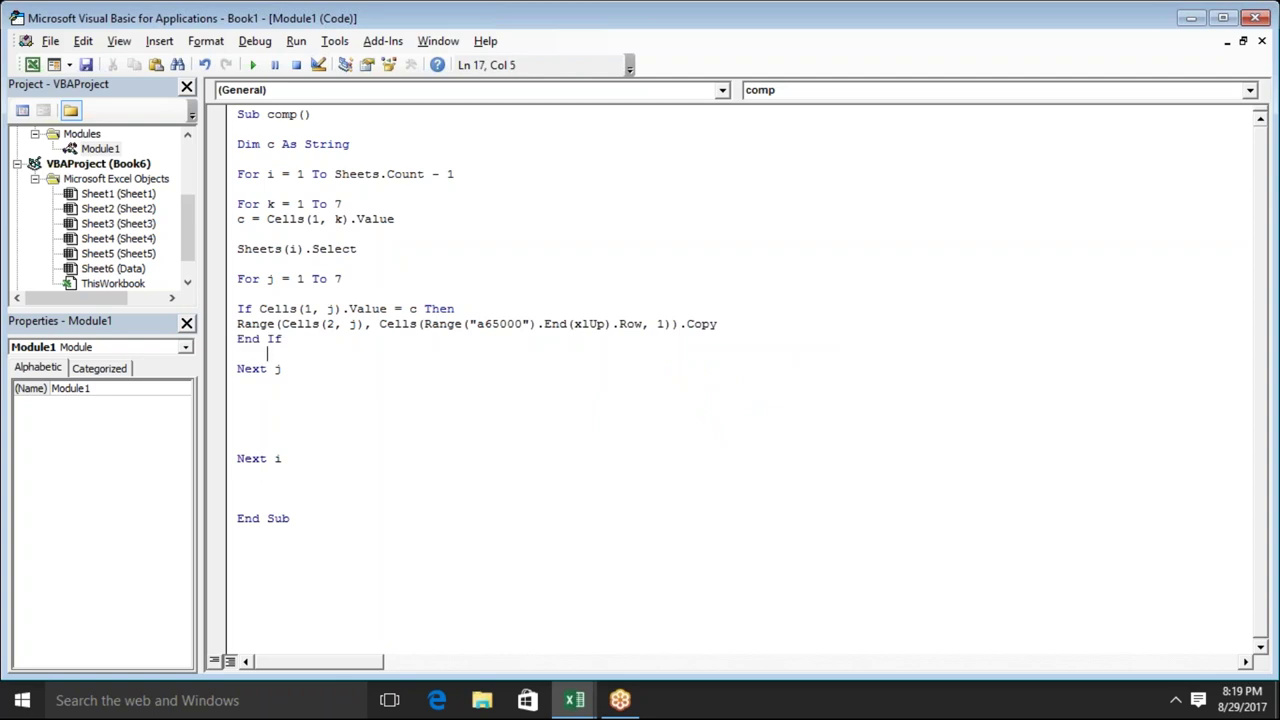
pyautogui.press('BackSpace')
pyautogui.press('BackSpace')
pyautogui.press('BackSpace')
pyautogui.press('BackSpace')
# On the blank line above Next i, try range("a65000").End(xlUp).Offset
pyautogui.press('Down')
pyautogui.press('Down')
pyautogui.press('Down')
pyautogui.press('Down')
pyautogui.write('range(cells(')
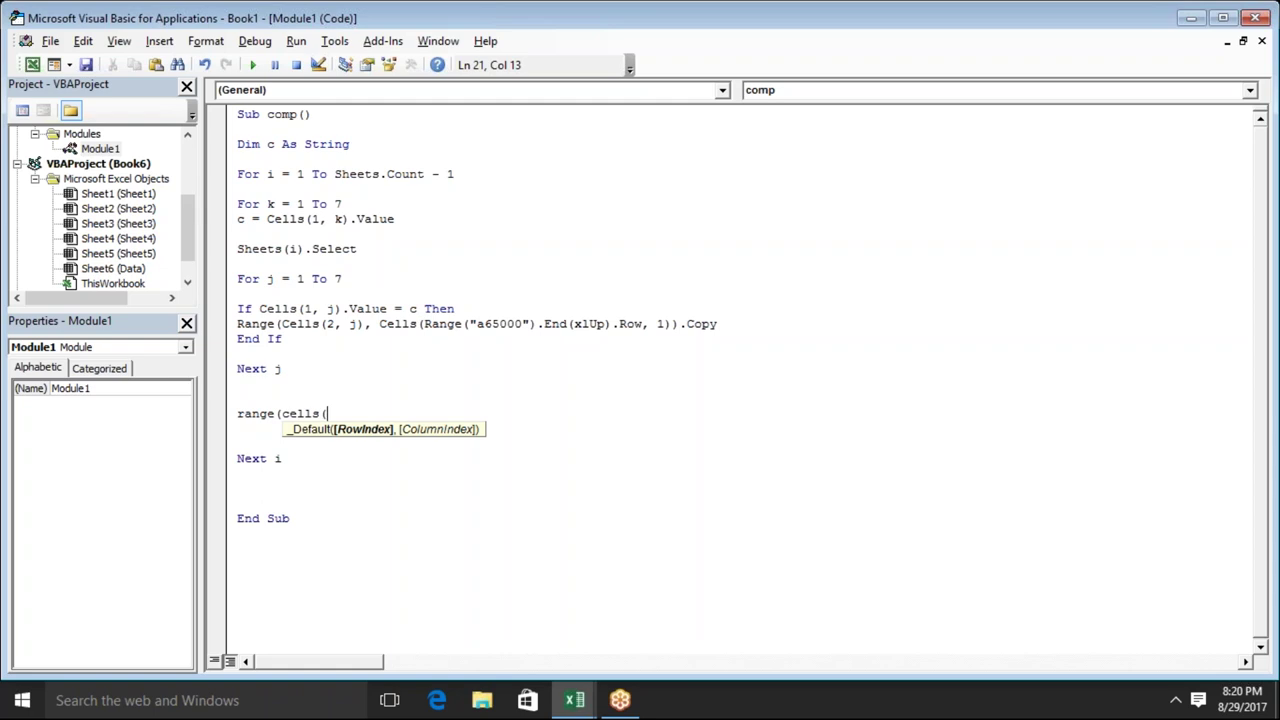
pyautogui.write('65000,')
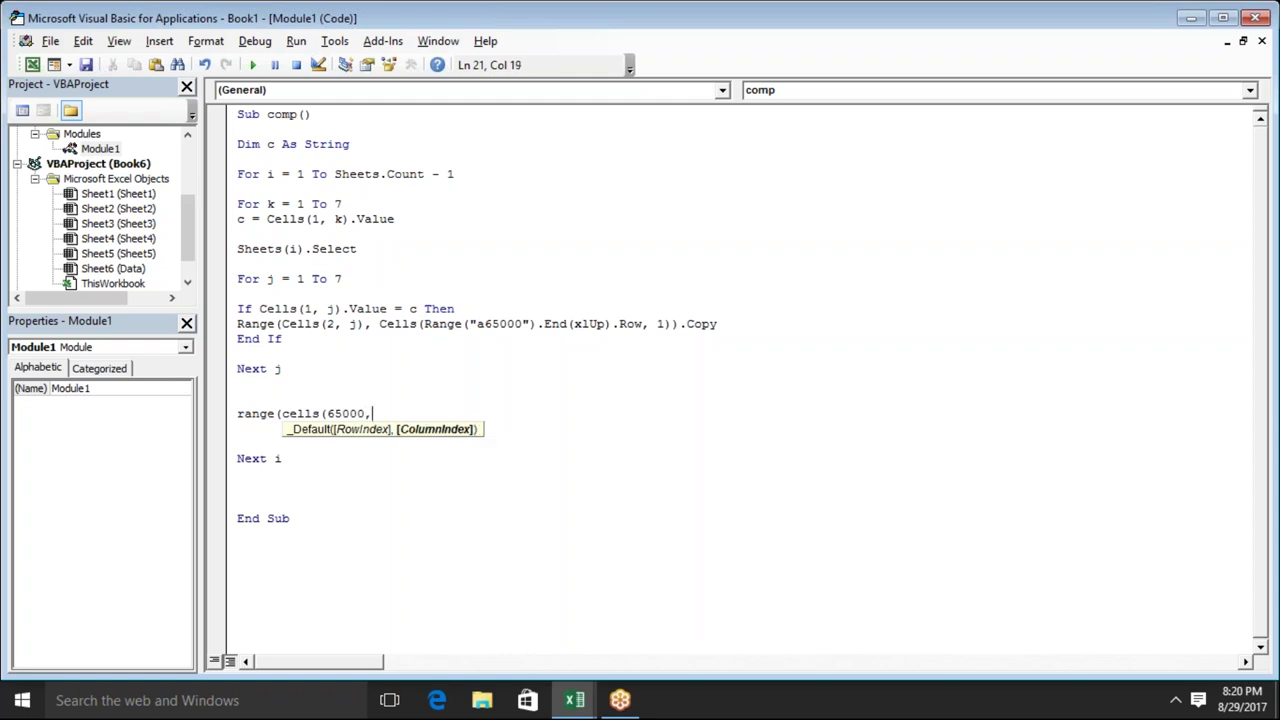
pyautogui.press('BackSpace')
pyautogui.press('BackSpace')
pyautogui.press('BackSpace')
pyautogui.press('BackSpace')
pyautogui.press('BackSpace')
pyautogui.press('BackSpace')
pyautogui.press('BackSpace')
pyautogui.press('BackSpace')
pyautogui.press('BackSpace')
pyautogui.press('BackSpace')
pyautogui.press('BackSpace')
pyautogui.press('BackSpace')
pyautogui.write('@')
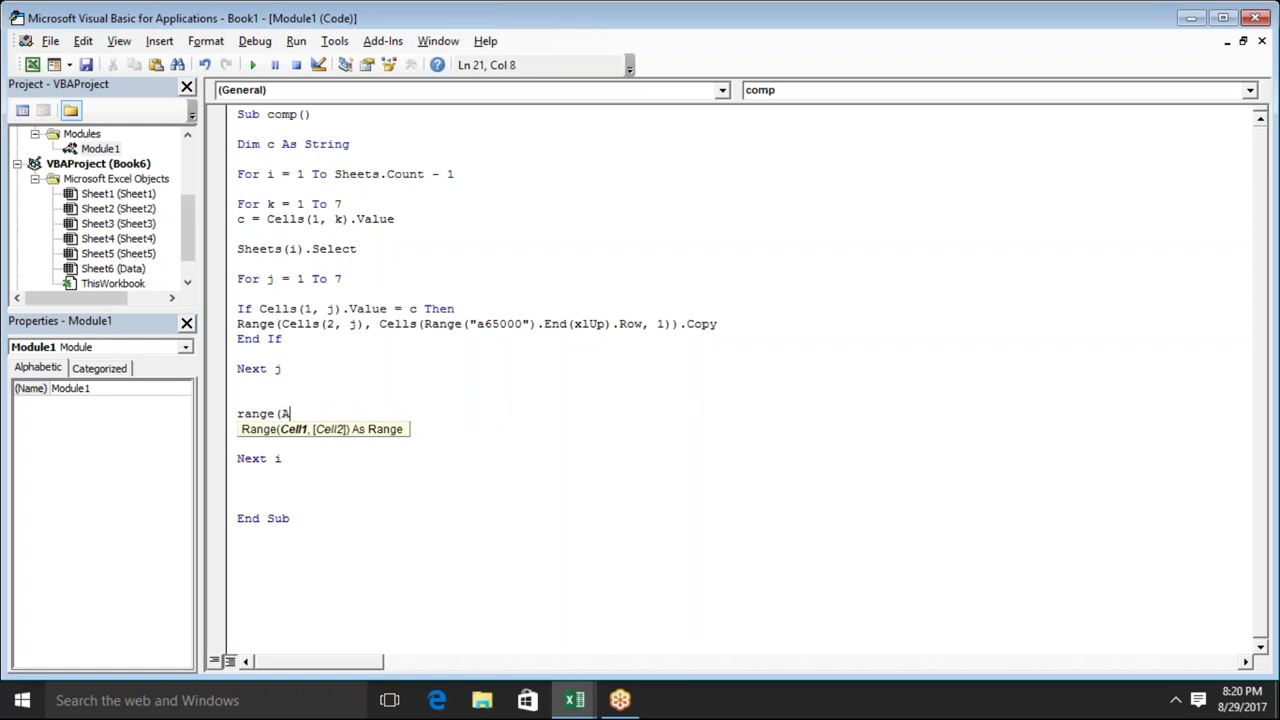
pyautogui.press('BackSpace')
pyautogui.write('"a65000")')
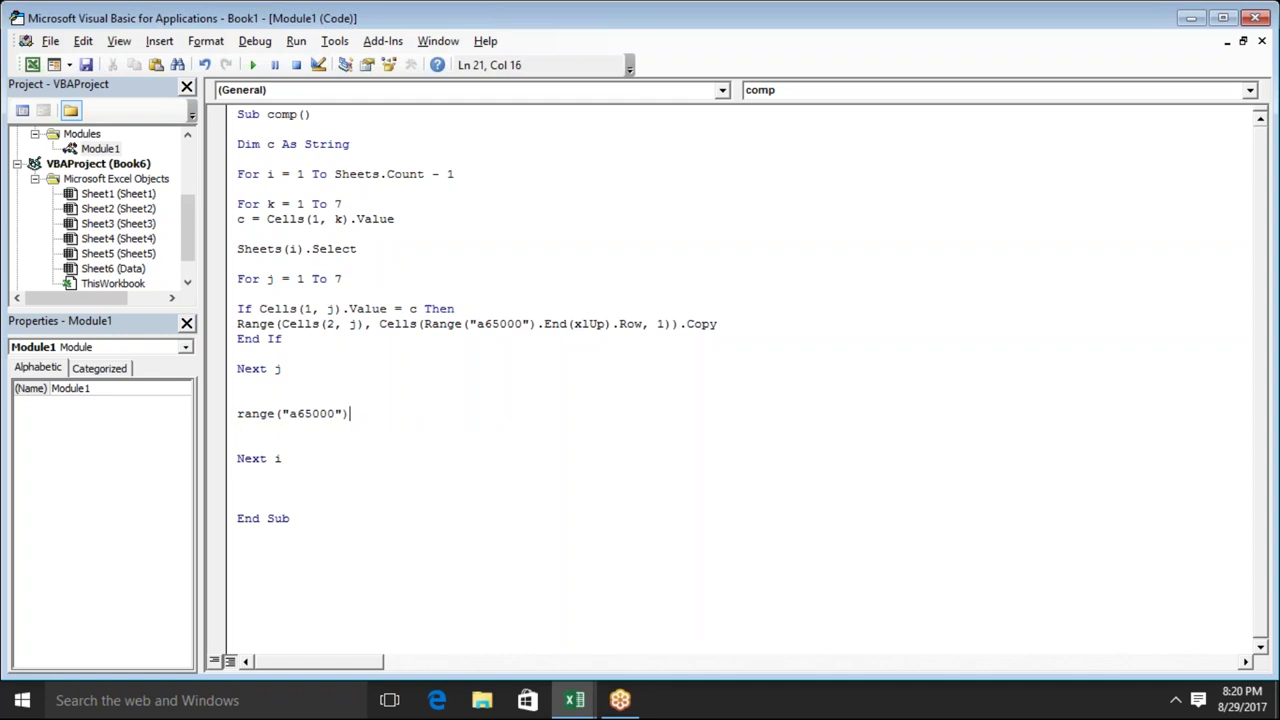
pyautogui.write('.end')
pyautogui.press('Tab')
pyautogui.write('(')
pyautogui.write('xlu')
pyautogui.press('Tab')
pyautogui.write(')')
pyautogui.write('.of')
pyautogui.press('Tab')
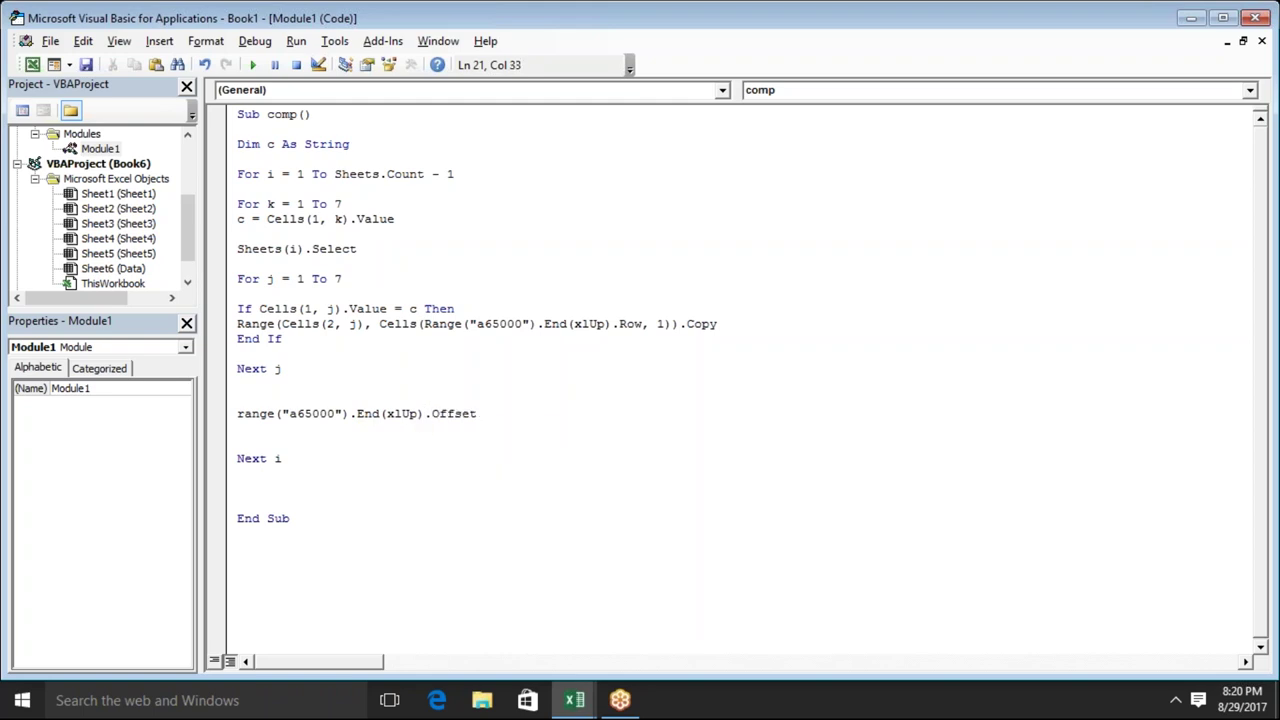
pyautogui.write('(')
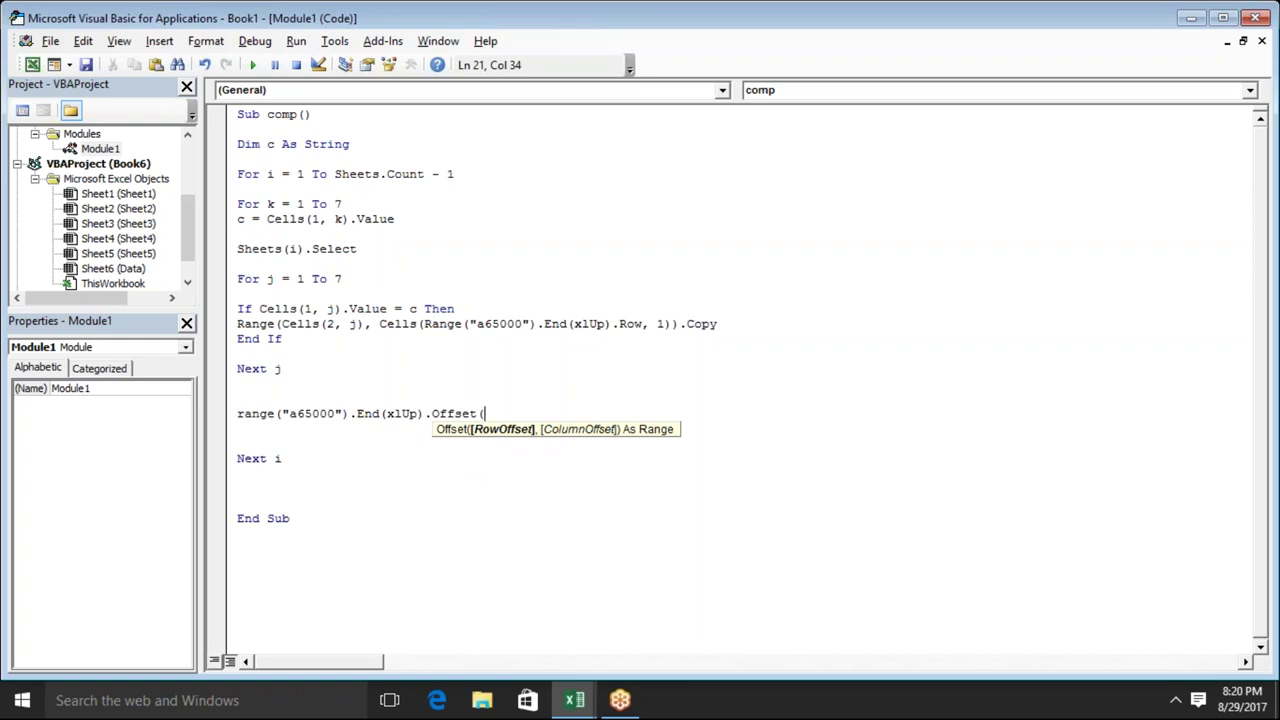
# Erase the Offset attempt and restart the statement as range(cells(
pyautogui.press('BackSpace')
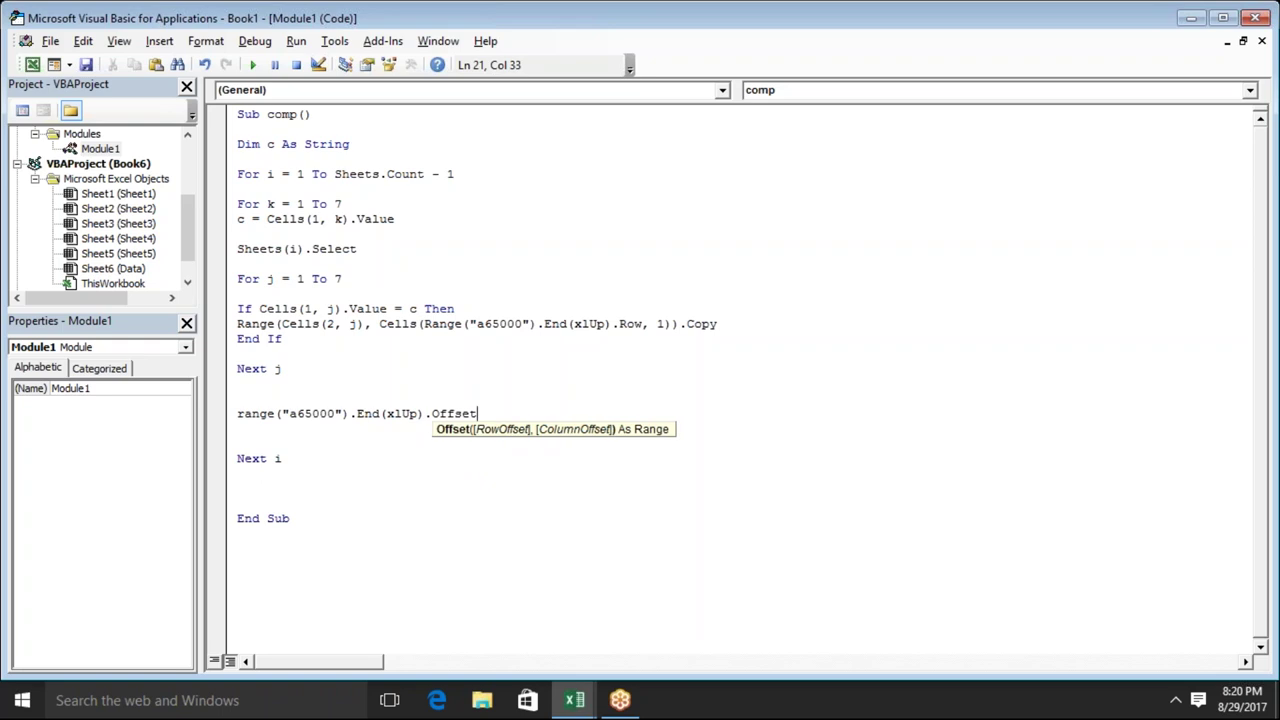
pyautogui.press('BackSpace')
pyautogui.press('BackSpace')
pyautogui.press('BackSpace')
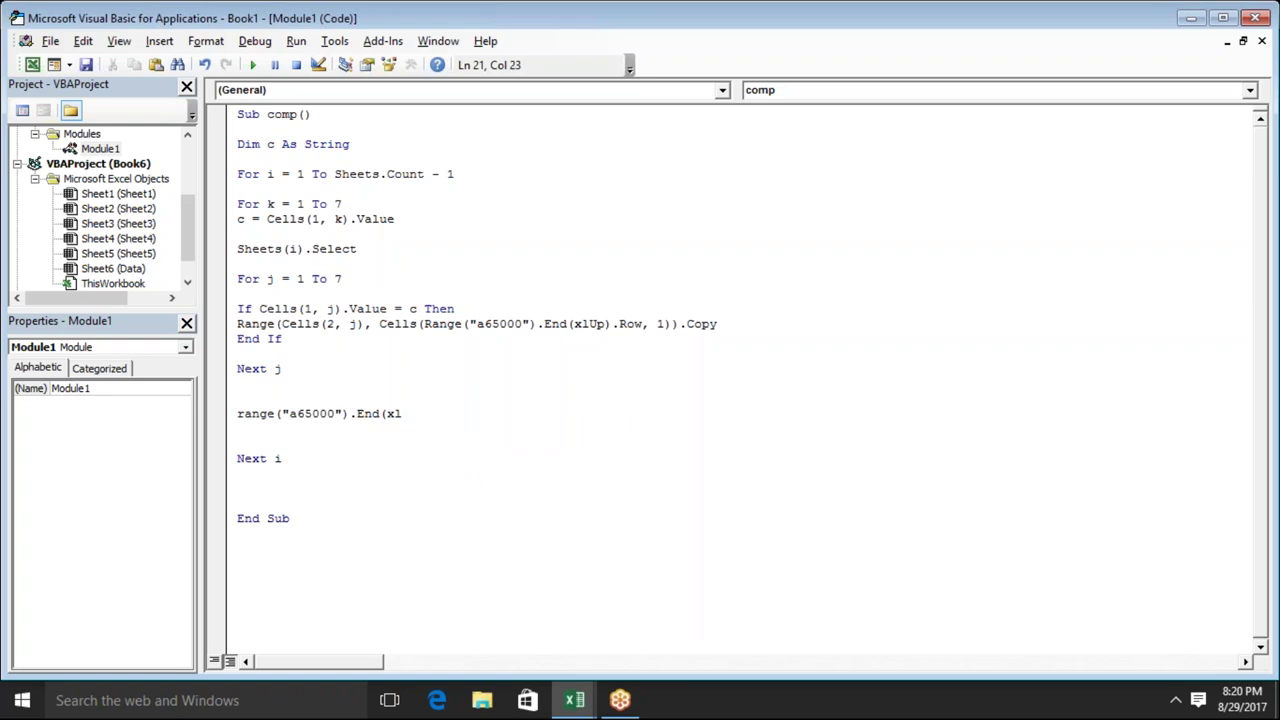
pyautogui.press('BackSpace')
pyautogui.press('BackSpace')
pyautogui.press('BackSpace')
pyautogui.press('BackSpace')
pyautogui.press('BackSpace')
pyautogui.press('BackSpace')
pyautogui.press('BackSpace')
pyautogui.press('BackSpace')
pyautogui.write('cells')
pyautogui.write('(')
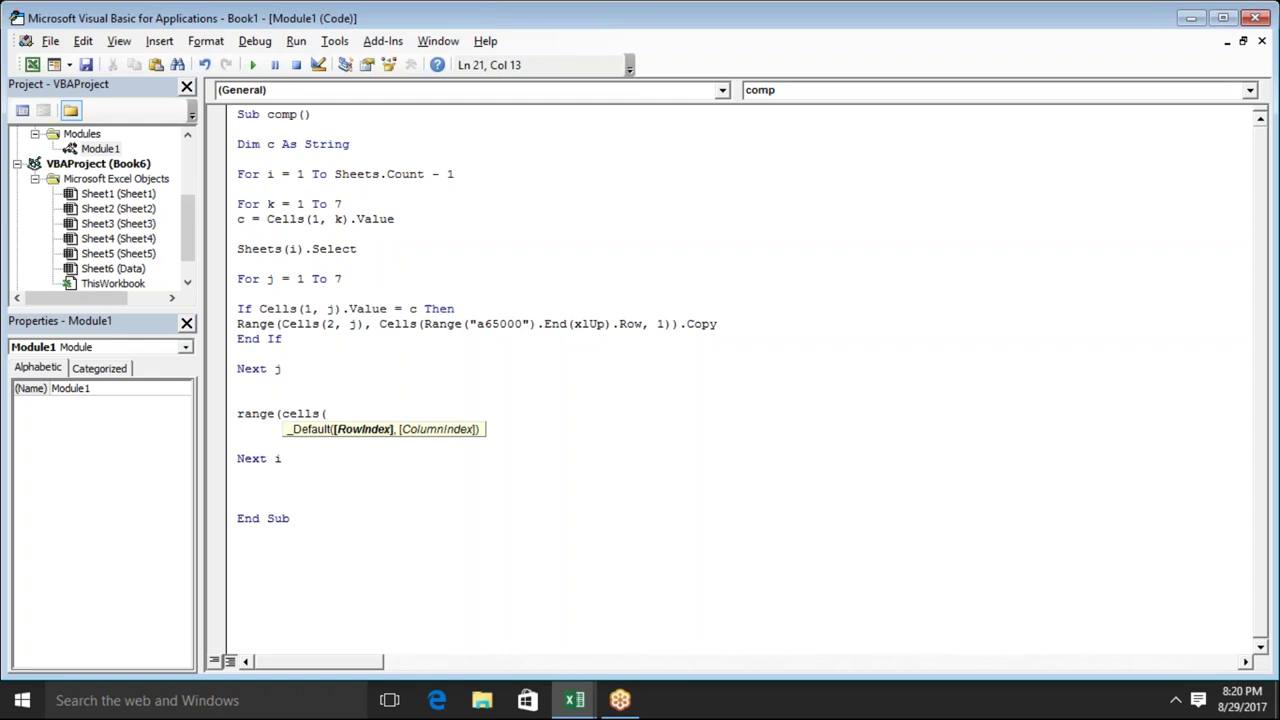
# Extend the line to Range(Cells(65000,k)).End(xlUp).Offset
pyautogui.write('65000,')
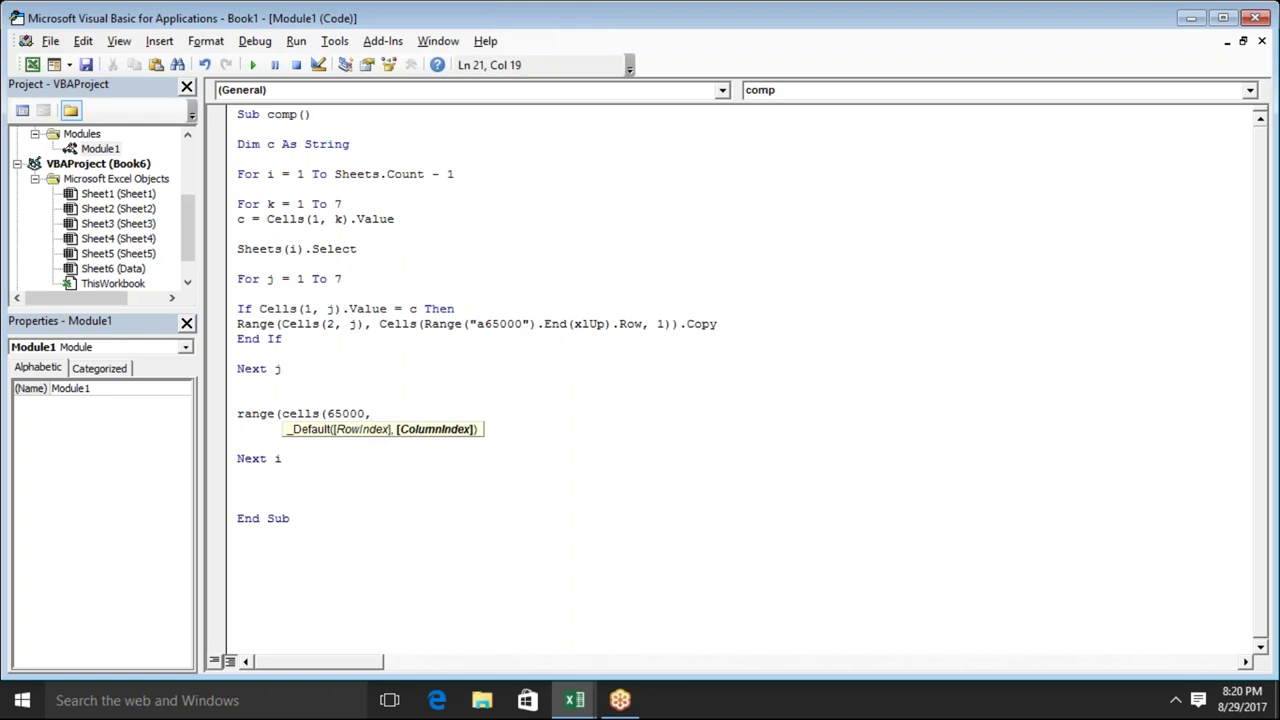
pyautogui.write('k')
pyautogui.write(')')
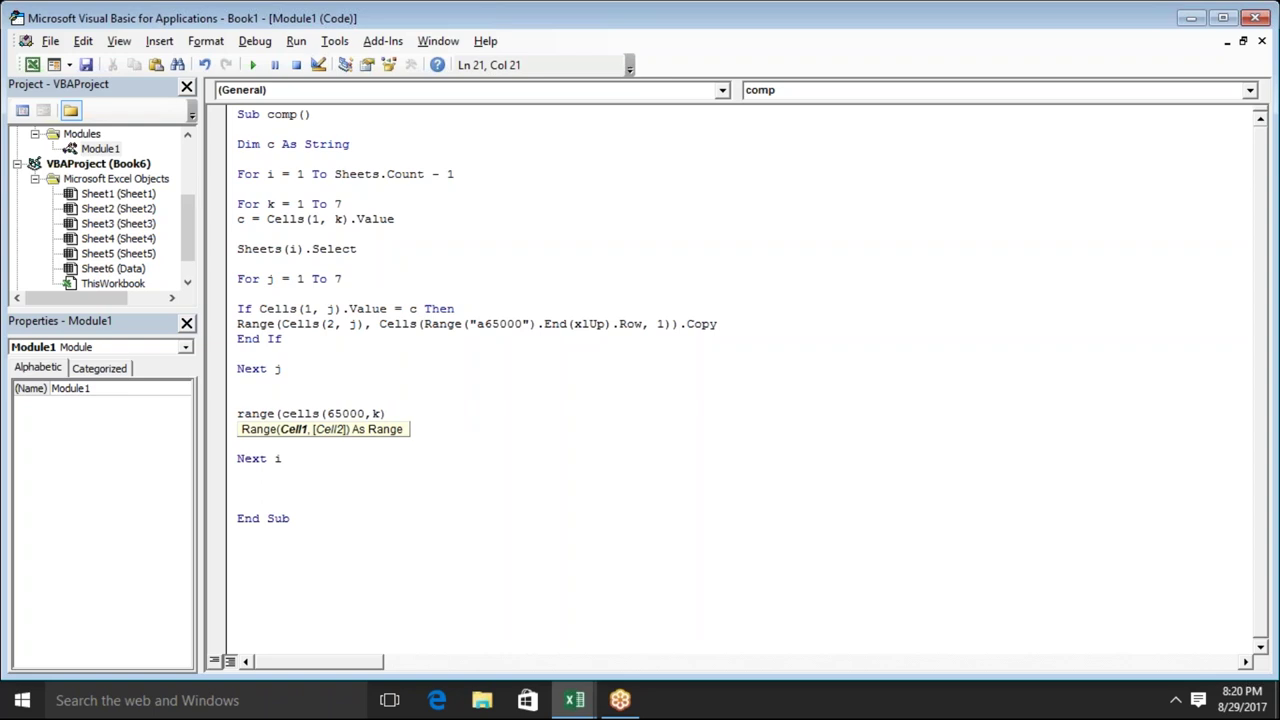
pyautogui.write(')')
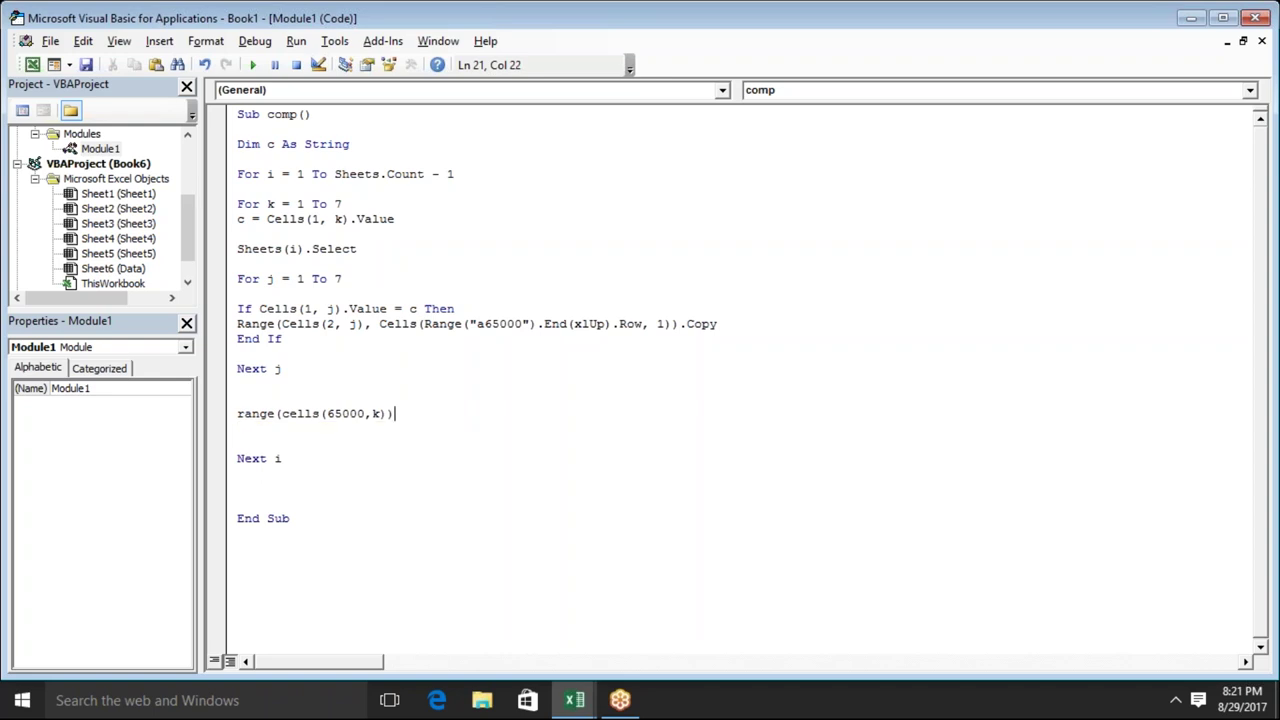
pyautogui.write('.end')
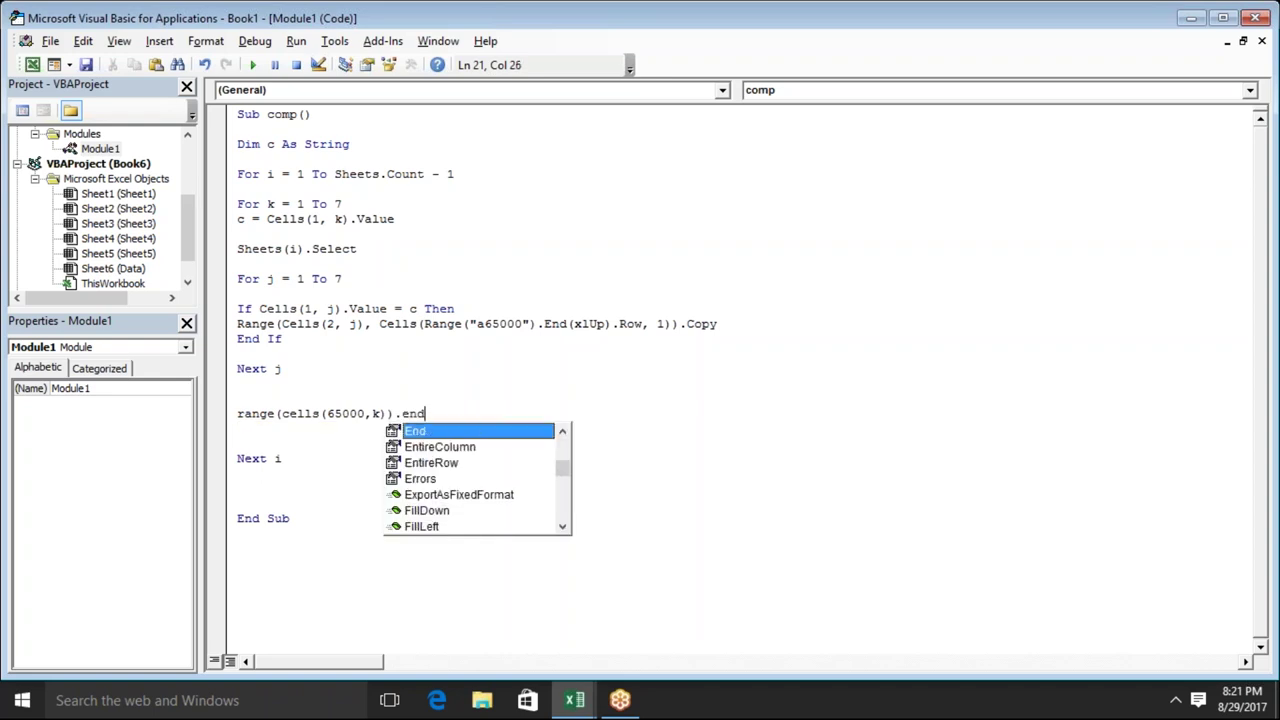
pyautogui.press('Tab')
pyautogui.write('(')
pyautogui.press('Down')
pyautogui.press('Down')
pyautogui.press('Down')
pyautogui.press('Down')
pyautogui.press('Tab')
pyautogui.write(').of')
pyautogui.press('Tab')
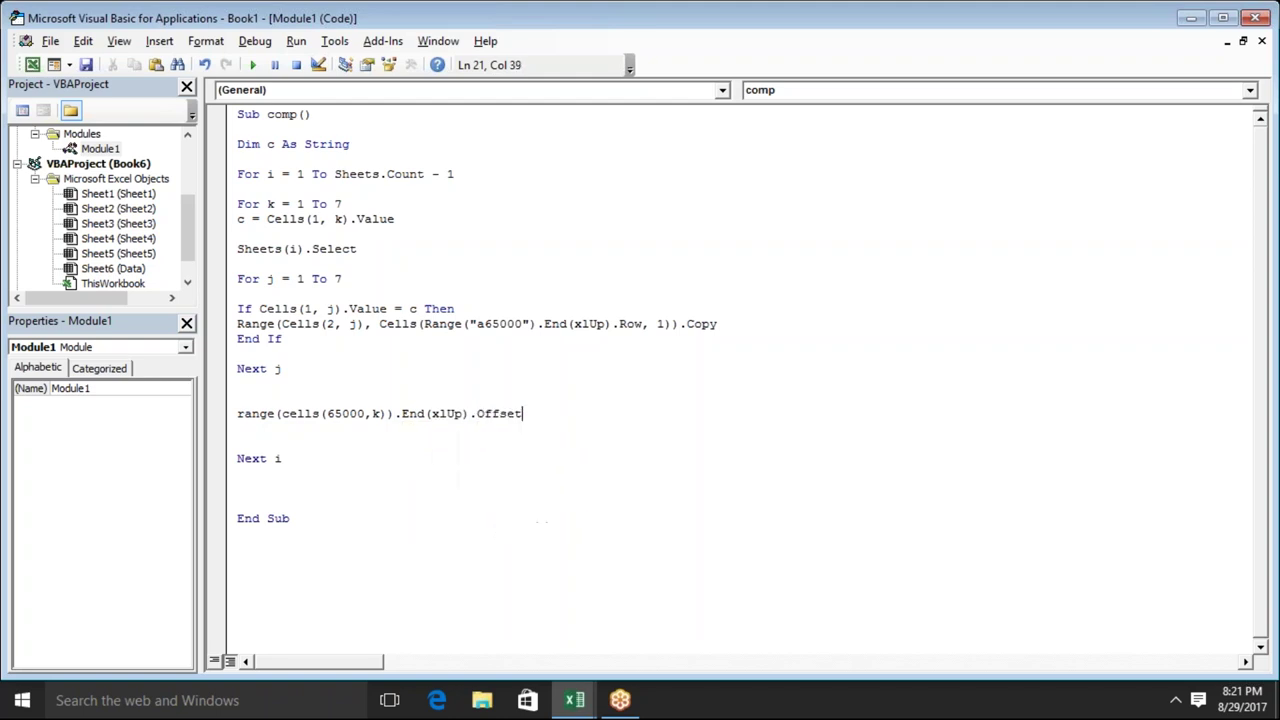
# Finish the line with (1,0).PasteSpecial and move to a blank line below
pyautogui.write('(')
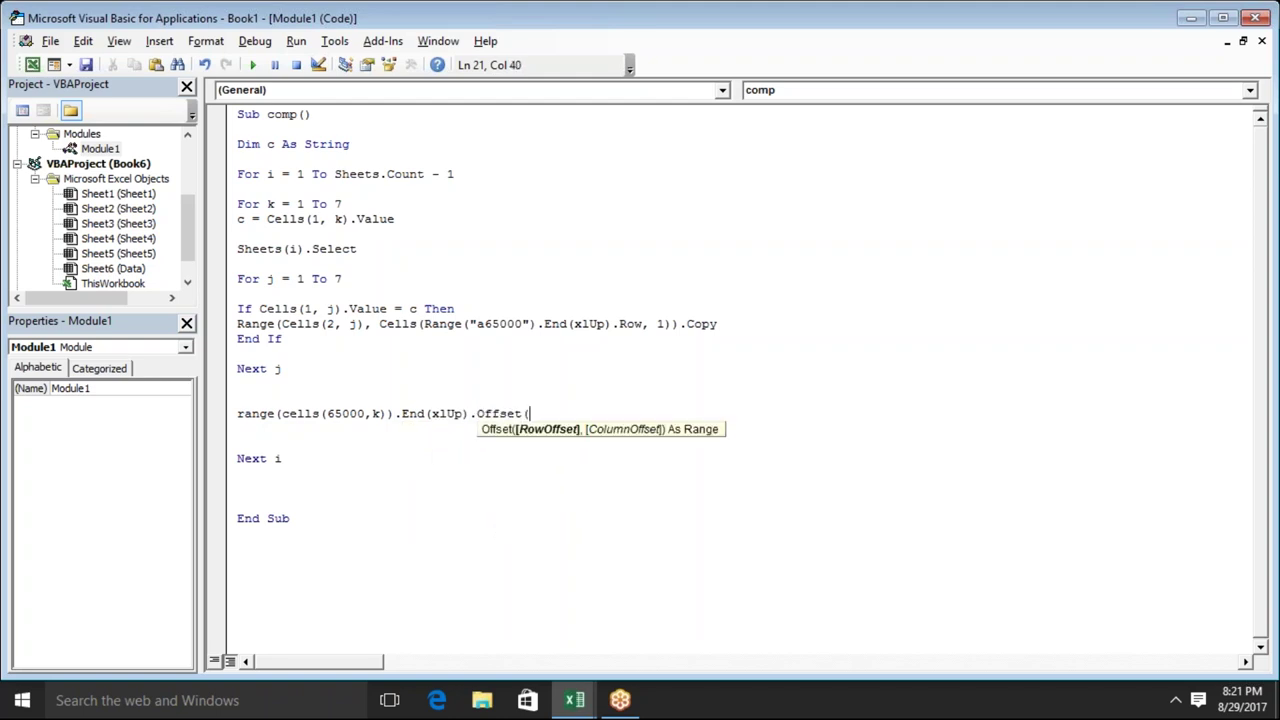
pyautogui.write('1,0')
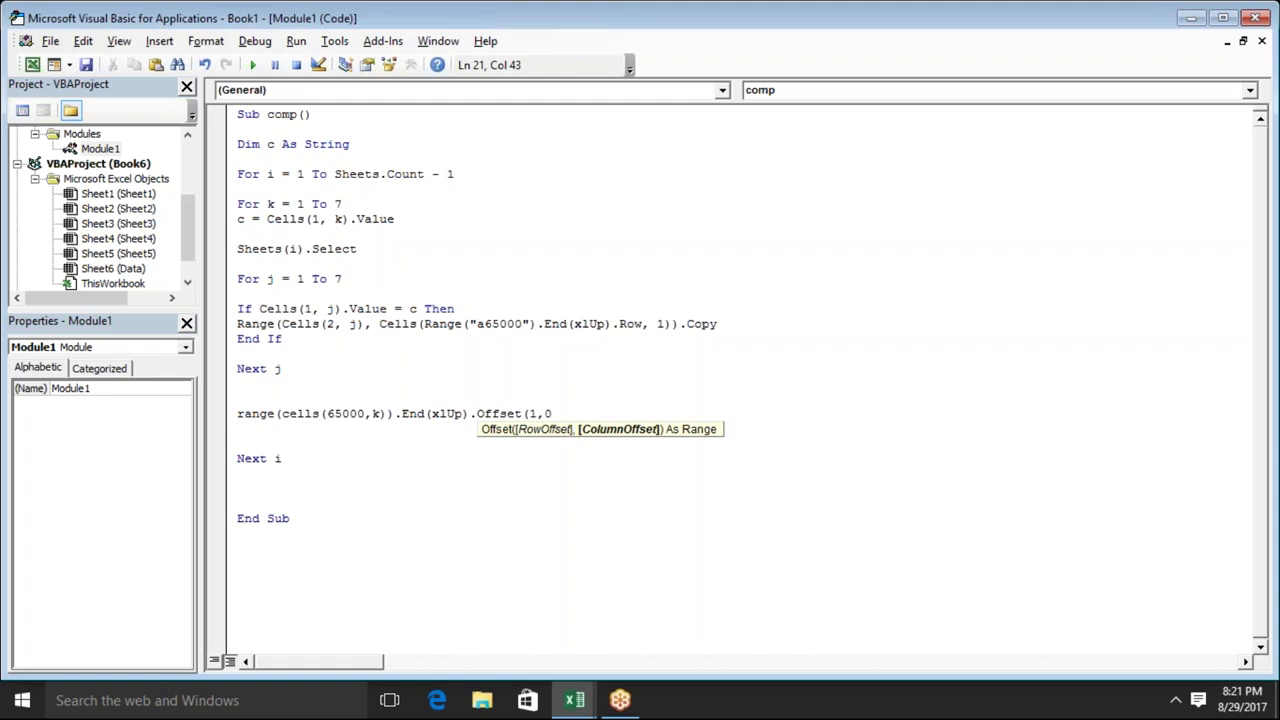
pyautogui.write(').va')
pyautogui.press('BackSpace')
pyautogui.press('BackSpace')
pyautogui.press('BackSpace')
pyautogui.write('.p')
pyautogui.press('Down')
pyautogui.press('Down')
pyautogui.press('Down')
pyautogui.press('Tab')
pyautogui.press('Return')
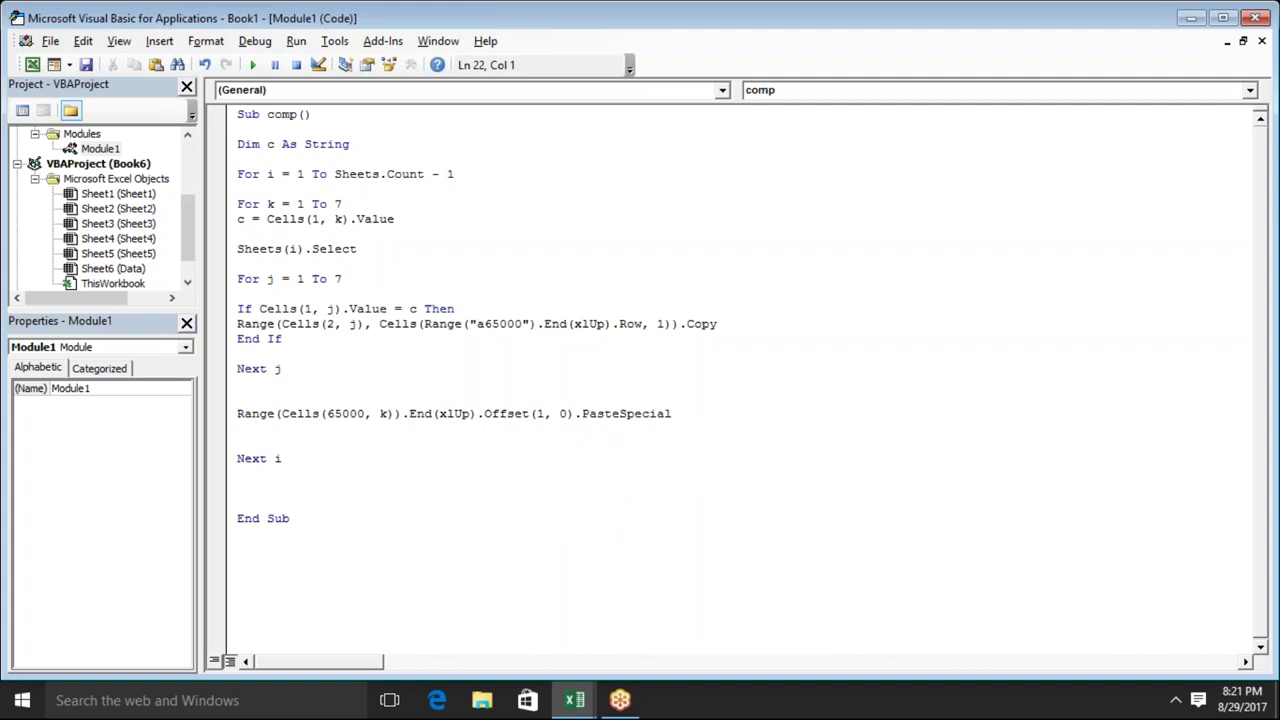
pyautogui.click(237, 443)
# Add a Next k line after the PasteSpecial line to close the k loop
pyautogui.press('Down')
pyautogui.press('Down')
pyautogui.press('Down')
pyautogui.press('Down')
pyautogui.click(237, 488)
pyautogui.press('Up')
pyautogui.press('Up')
pyautogui.press('Up')
# Insert Sheets("Data").Select above the paste line and switch to Excel
pyautogui.press('Up')
pyautogui.press('Up')
pyautogui.press('Up')
pyautogui.press('Up')
pyautogui.press('Down')
pyautogui.press('Left')
pyautogui.press('Left')
pyautogui.press('Left')
pyautogui.press('Left')
pyautogui.press('Down')
pyautogui.press('Down')
pyautogui.press('Down')
pyautogui.press('Down')
pyautogui.press('Down')
pyautogui.press('Down')
pyautogui.write('nextk')
pyautogui.press('Up')
pyautogui.press('Up')
pyautogui.write('sheets("Data").')
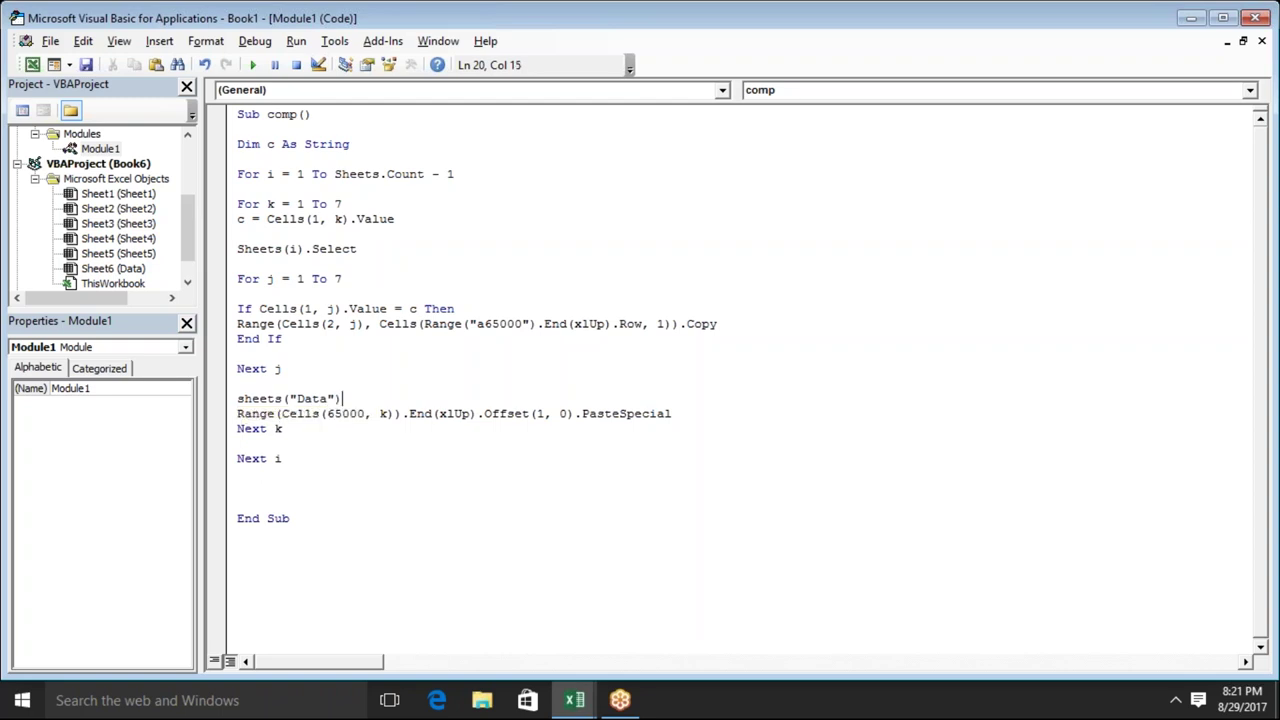
pyautogui.write('selecr')
pyautogui.press('BackSpace')
pyautogui.write('t')
pyautogui.press('Down')
pyautogui.press('Down')
pyautogui.press('F5')
pyautogui.hotkey('alt', 'Tab')
pyautogui.hotkey('alt', 'Tab')
# Run comp from the Macros list, debug run-time error 1004, and check Sheet1
pyautogui.click(62, 100)
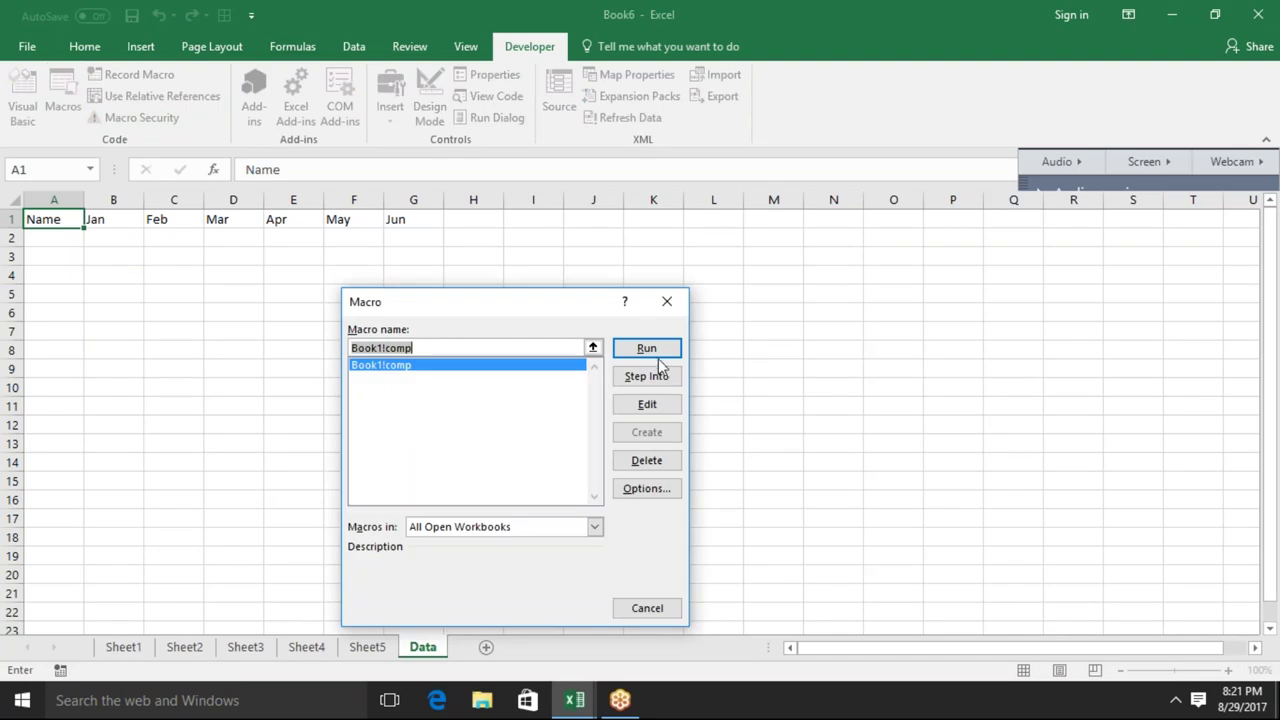
pyautogui.click(652, 350)
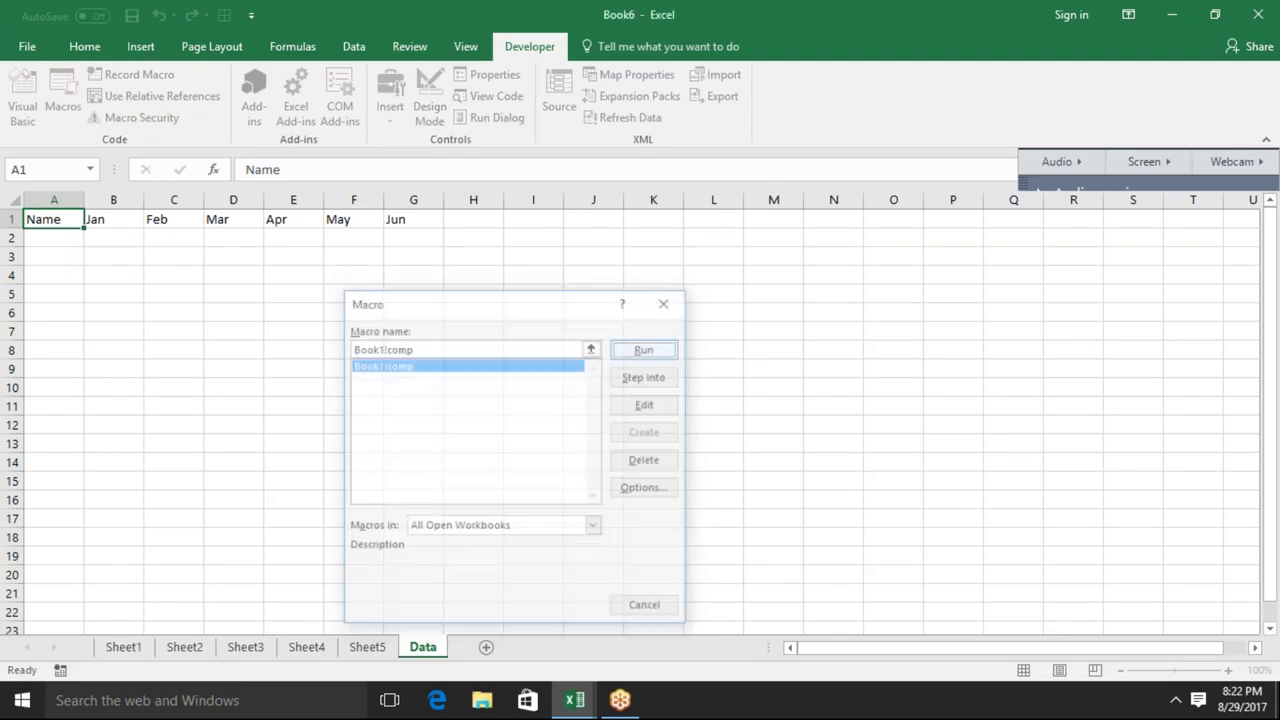
pyautogui.click(677, 336)
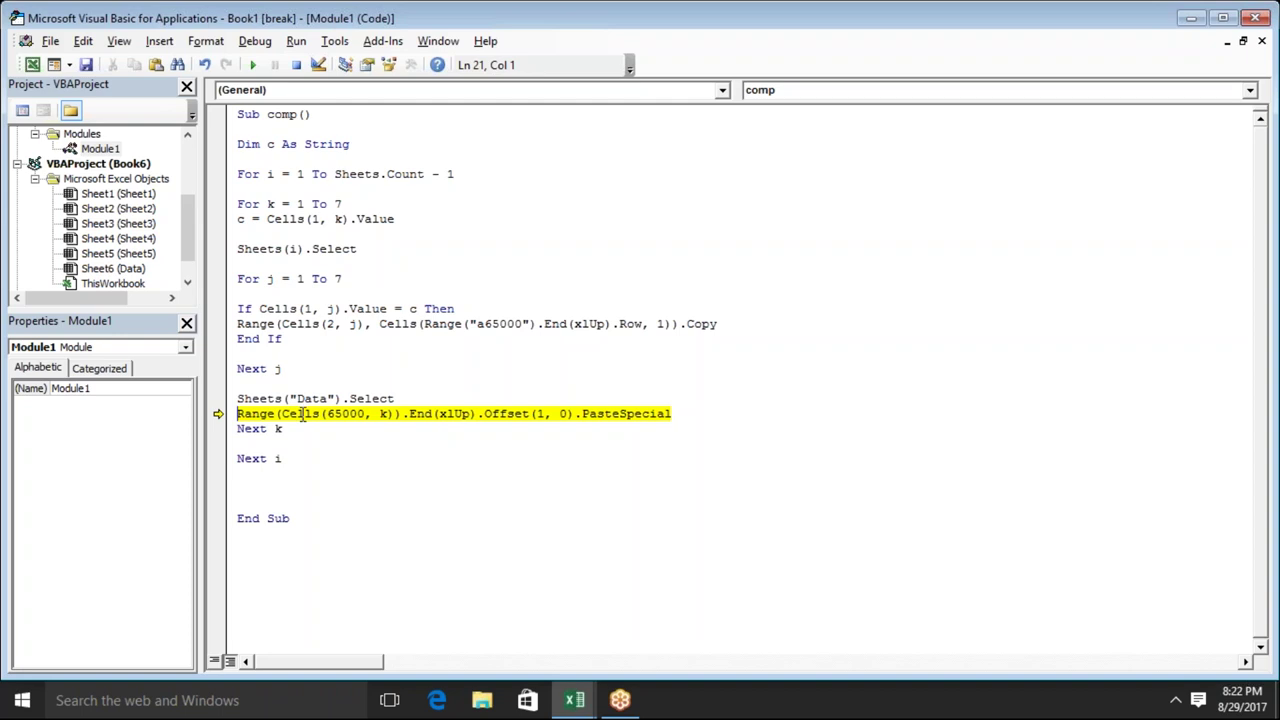
pyautogui.hotkey('alt', 'F11')
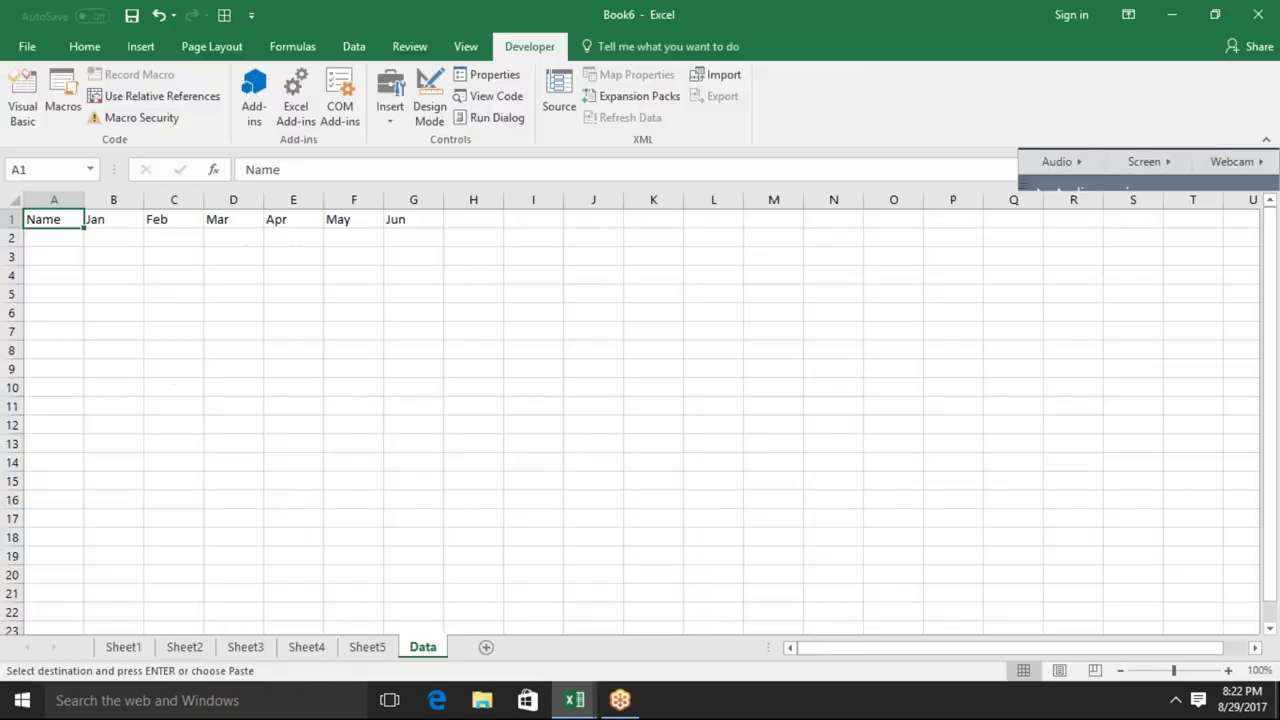
pyautogui.click(145, 656)
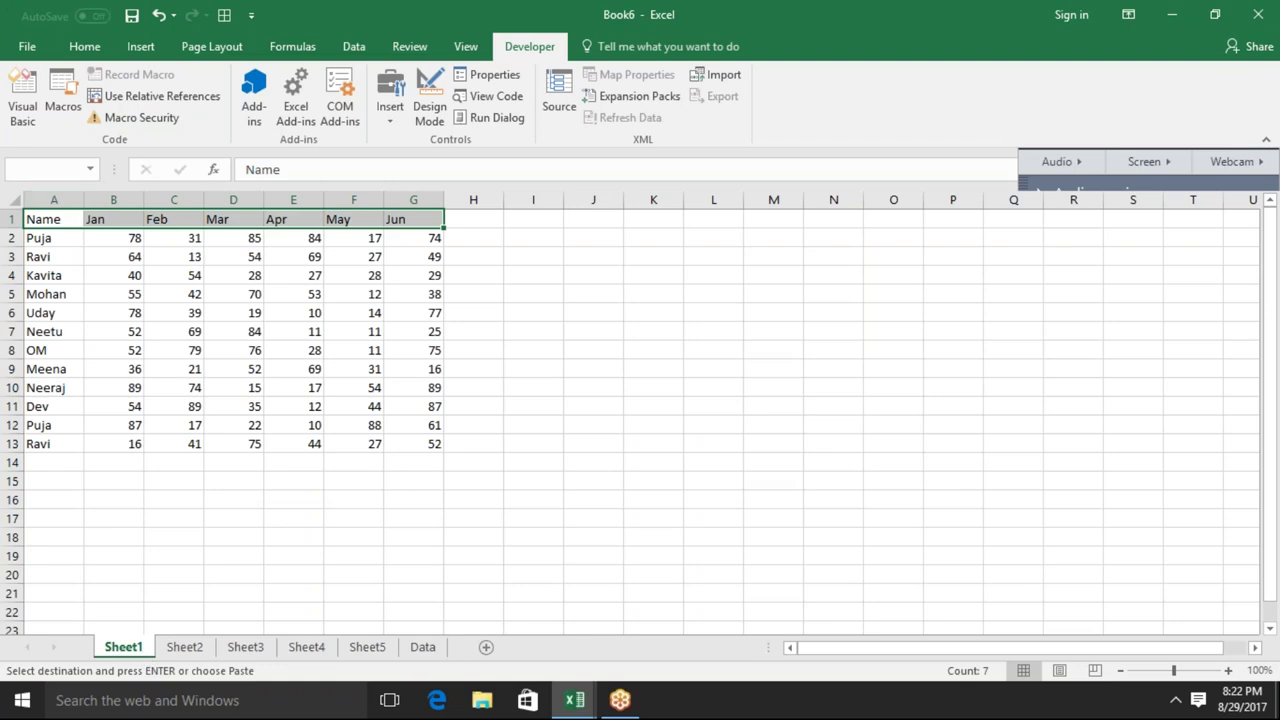
pyautogui.hotkey('ctrl', 'Home')
pyautogui.hotkey('alt', 'Tab')
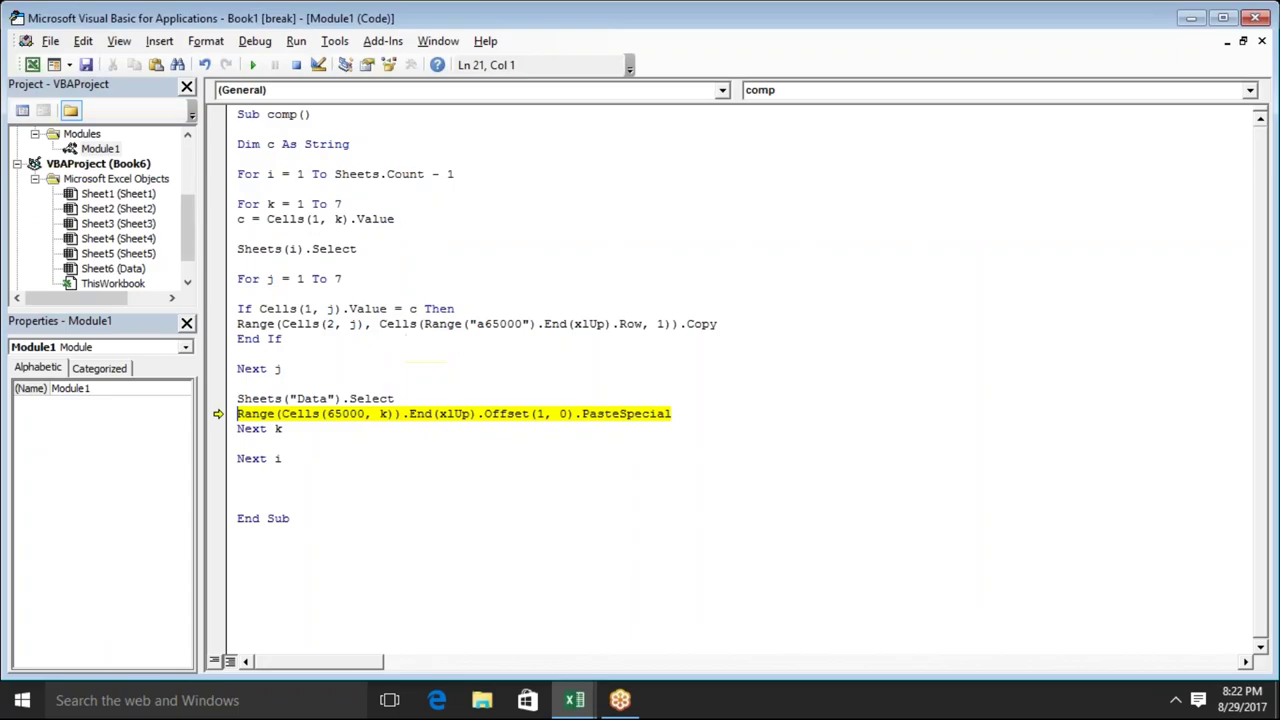
# Reset the paused run and change the copy range's last column argument to j
pyautogui.click(296, 64)
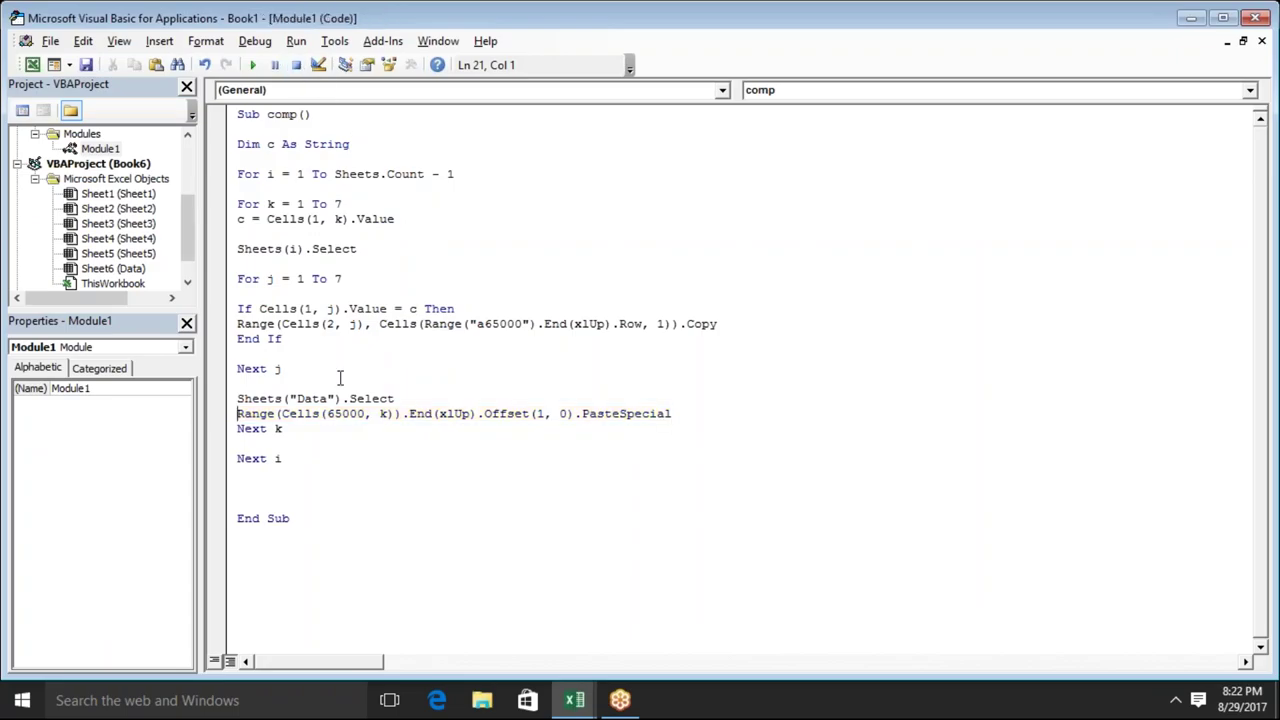
pyautogui.click(347, 326)
pyautogui.click(605, 328)
pyautogui.press('BackSpace')
pyautogui.moveTo(643, 326); pyautogui.dragTo(424, 331)
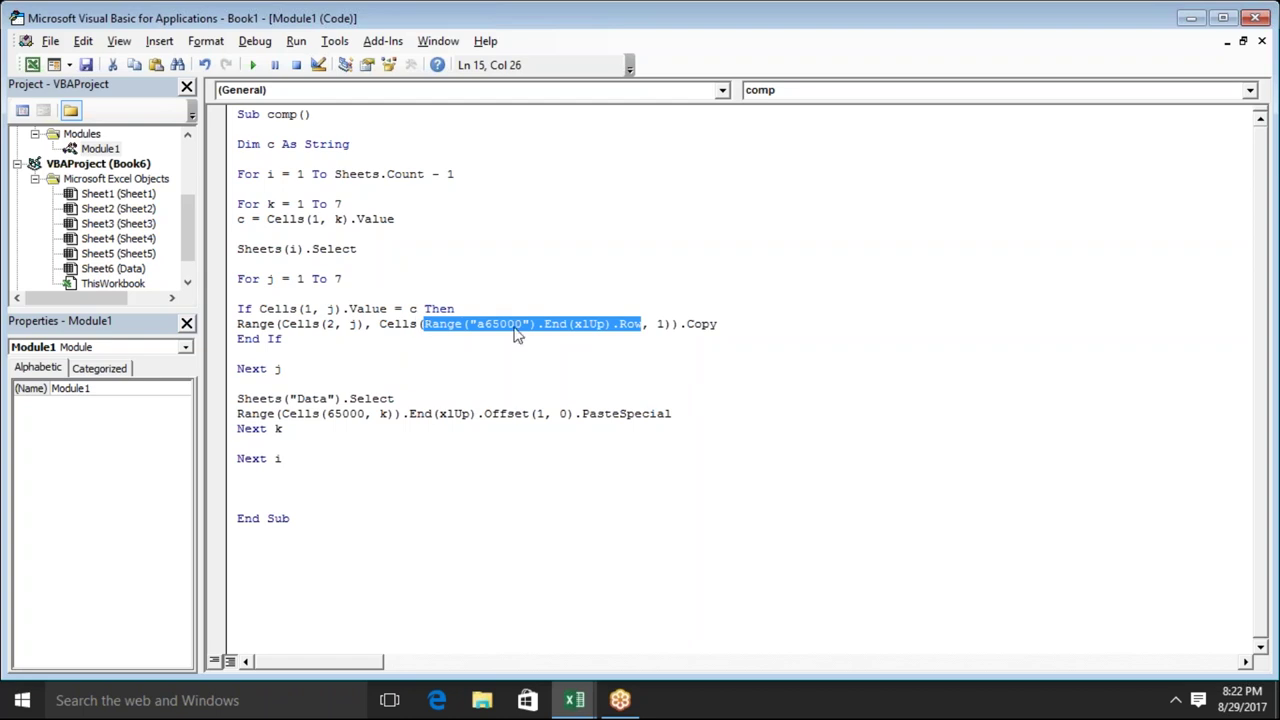
pyautogui.doubleClick(662, 328)
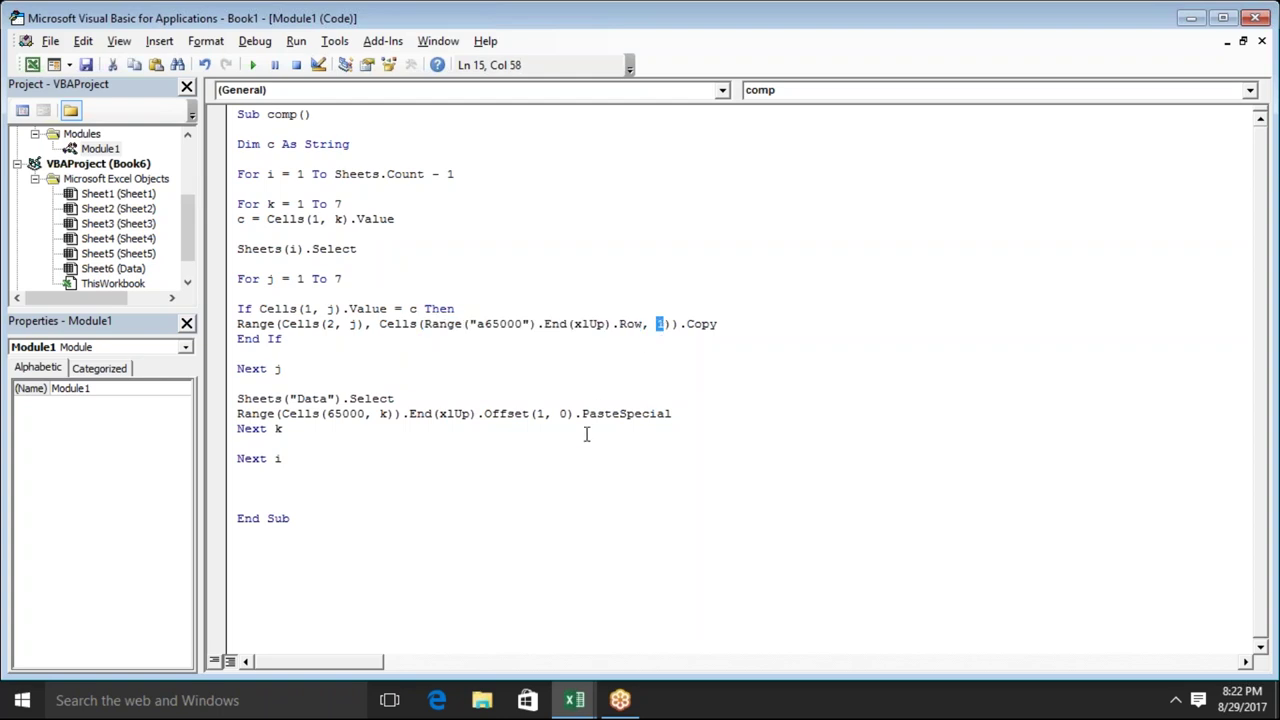
pyautogui.write('j')
pyautogui.click(507, 357)
# Cancel Excel's pending copy on the Data sheet and return to the code
pyautogui.hotkey('alt', 'Tab')
pyautogui.press('Escape')
pyautogui.click(423, 648)
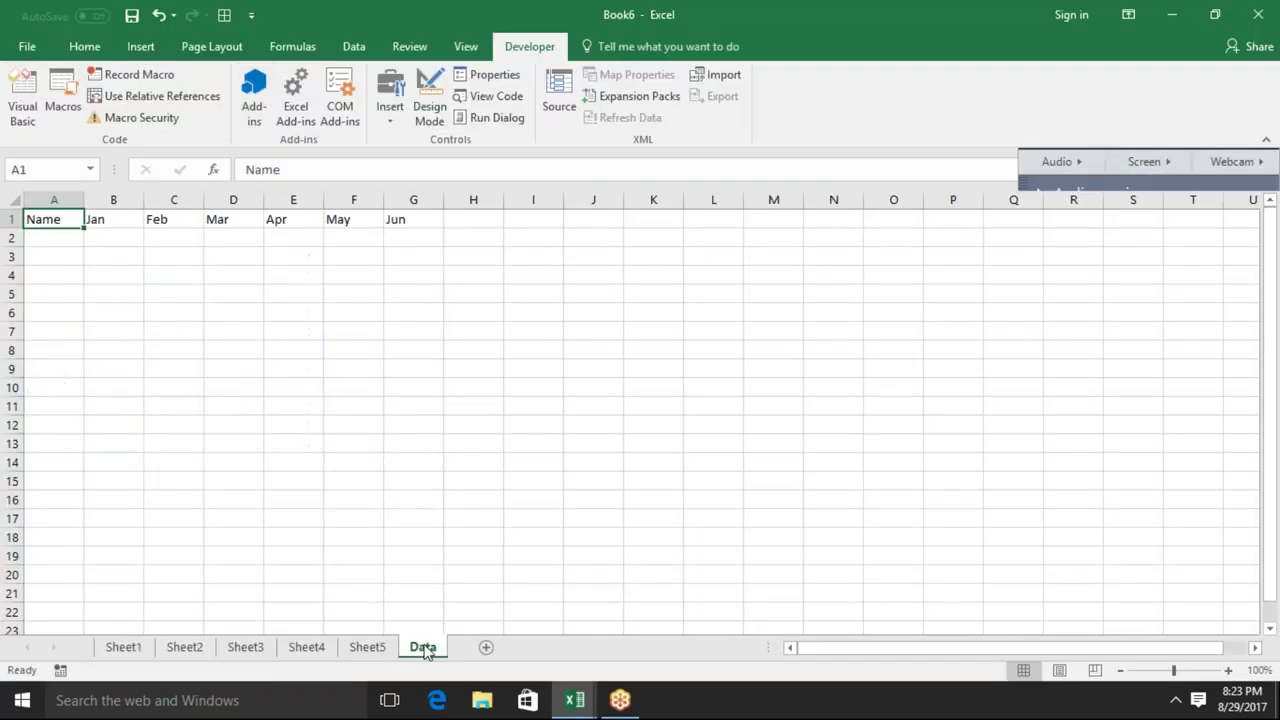
pyautogui.hotkey('alt', 'F11')
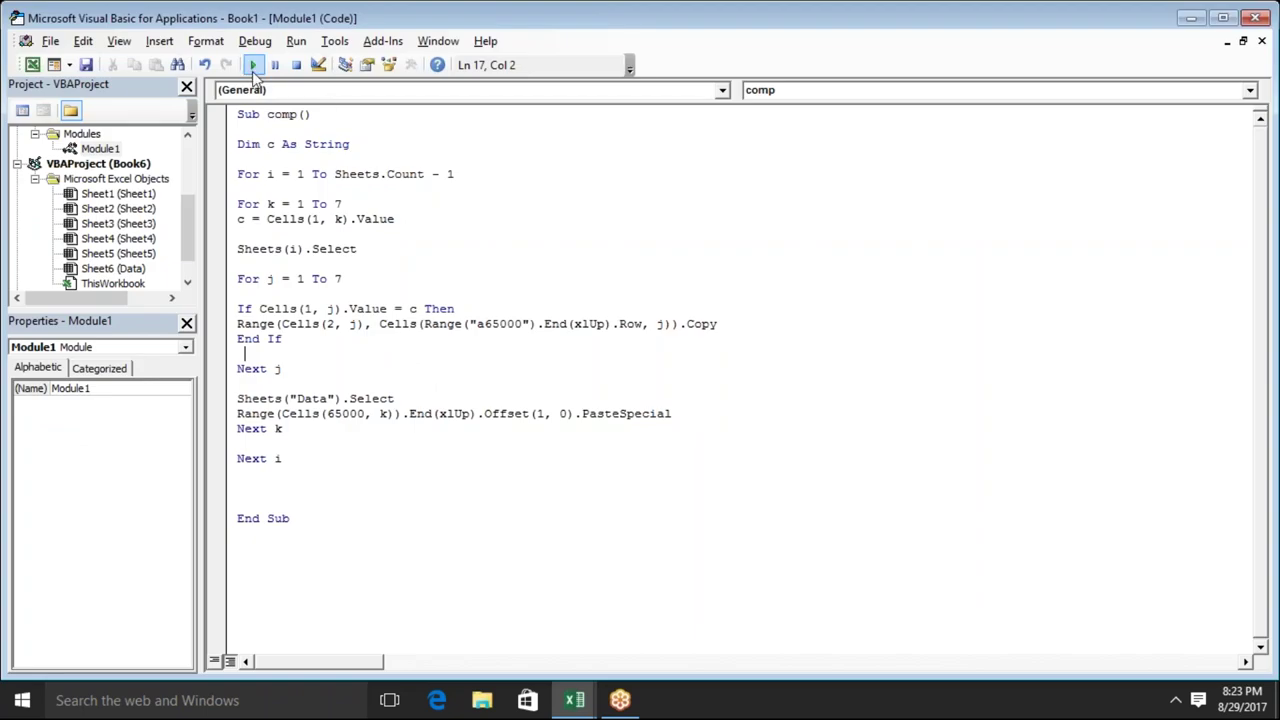
# Rerun the comp macro, debug the error, and glance at the workbook
pyautogui.click(253, 66)
pyautogui.click(688, 340)
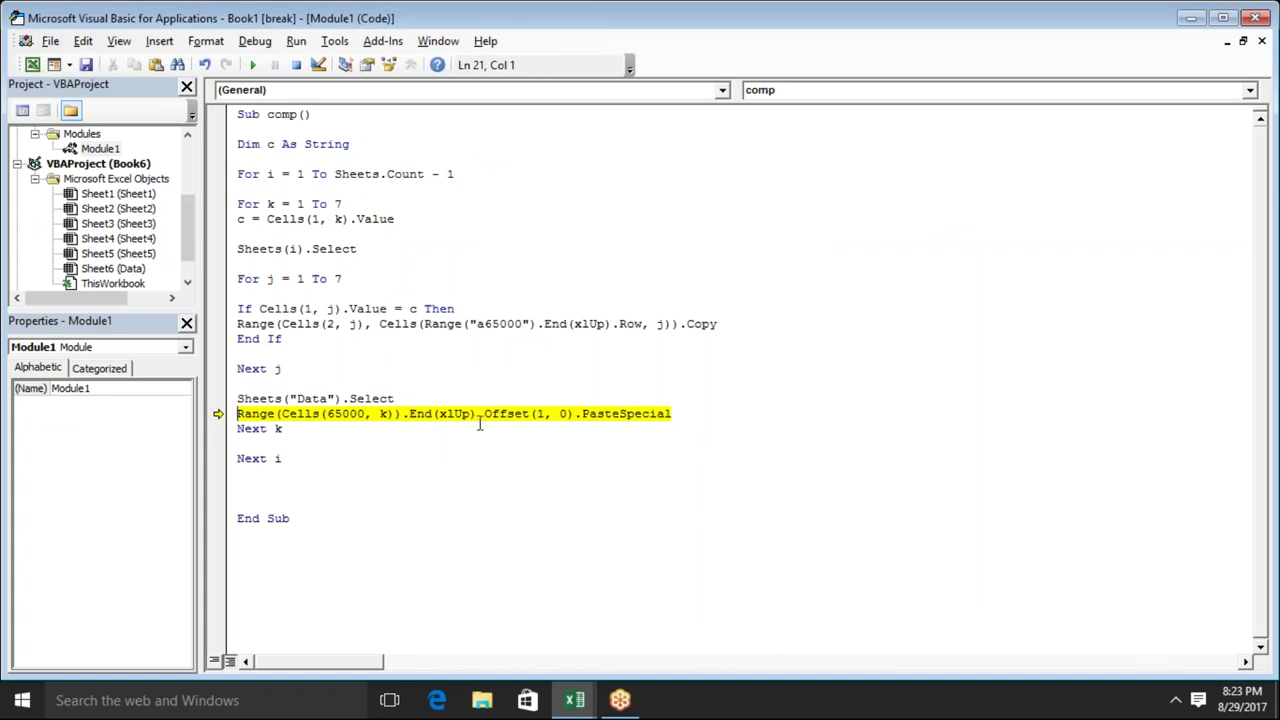
pyautogui.hotkey('alt', 'Tab')
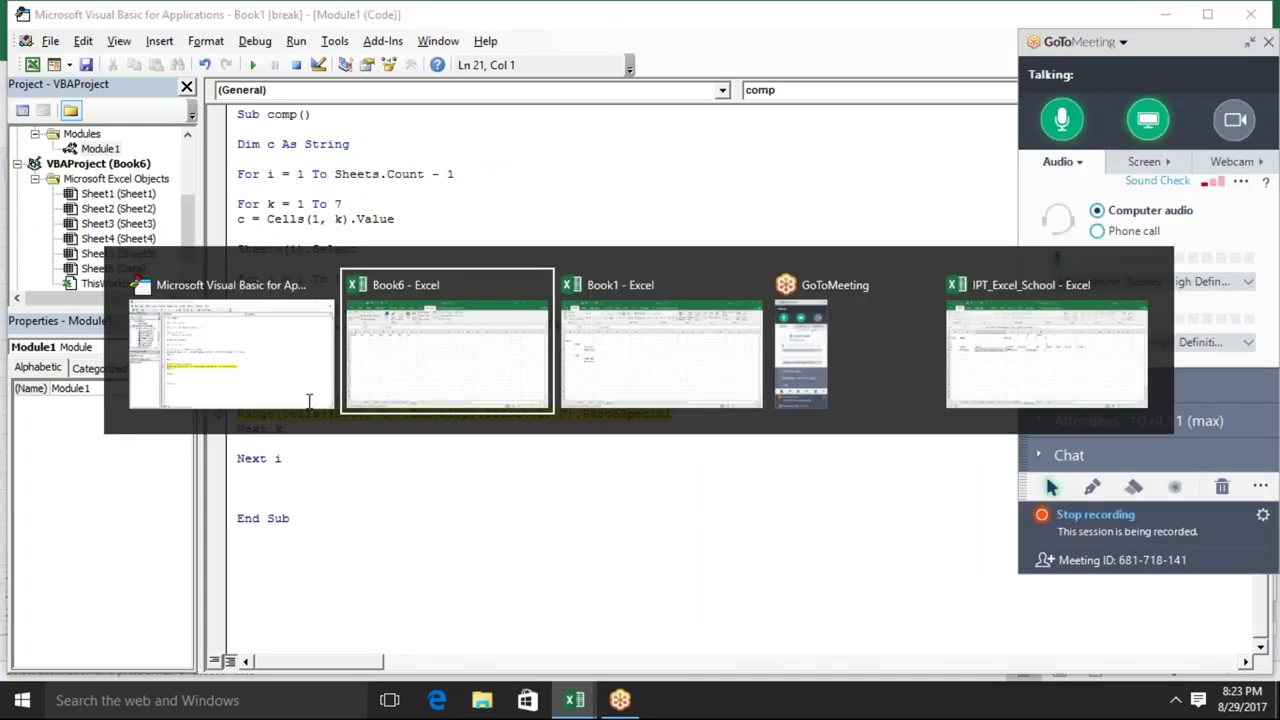
pyautogui.hotkey('alt', 'Tab')
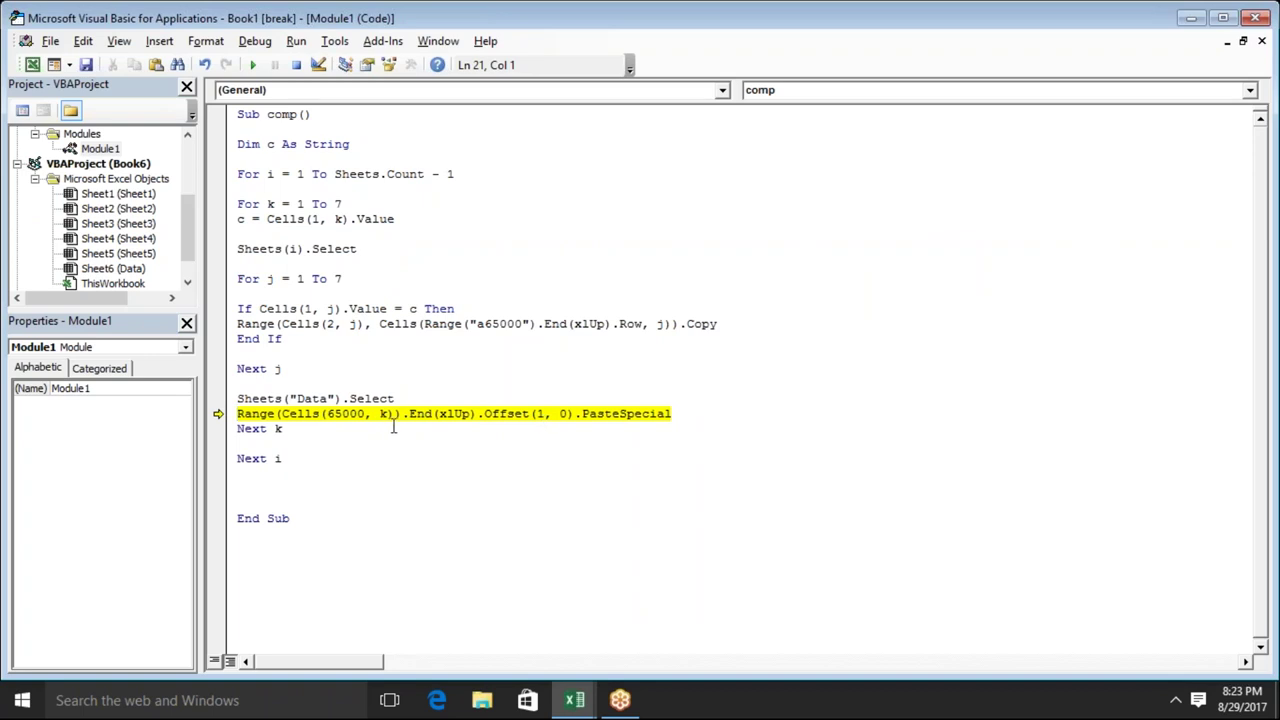
# Remove the Range( wrapper and extra parenthesis from the paste line, then continue the run
pyautogui.click(444, 414)
pyautogui.click(282, 418)
pyautogui.press('BackSpace')
pyautogui.press('BackSpace')
pyautogui.press('BackSpace')
pyautogui.press('BackSpace')
pyautogui.press('BackSpace')
pyautogui.press('BackSpace')
pyautogui.click(354, 413)
pyautogui.press('BackSpace')
pyautogui.press('BackSpace')
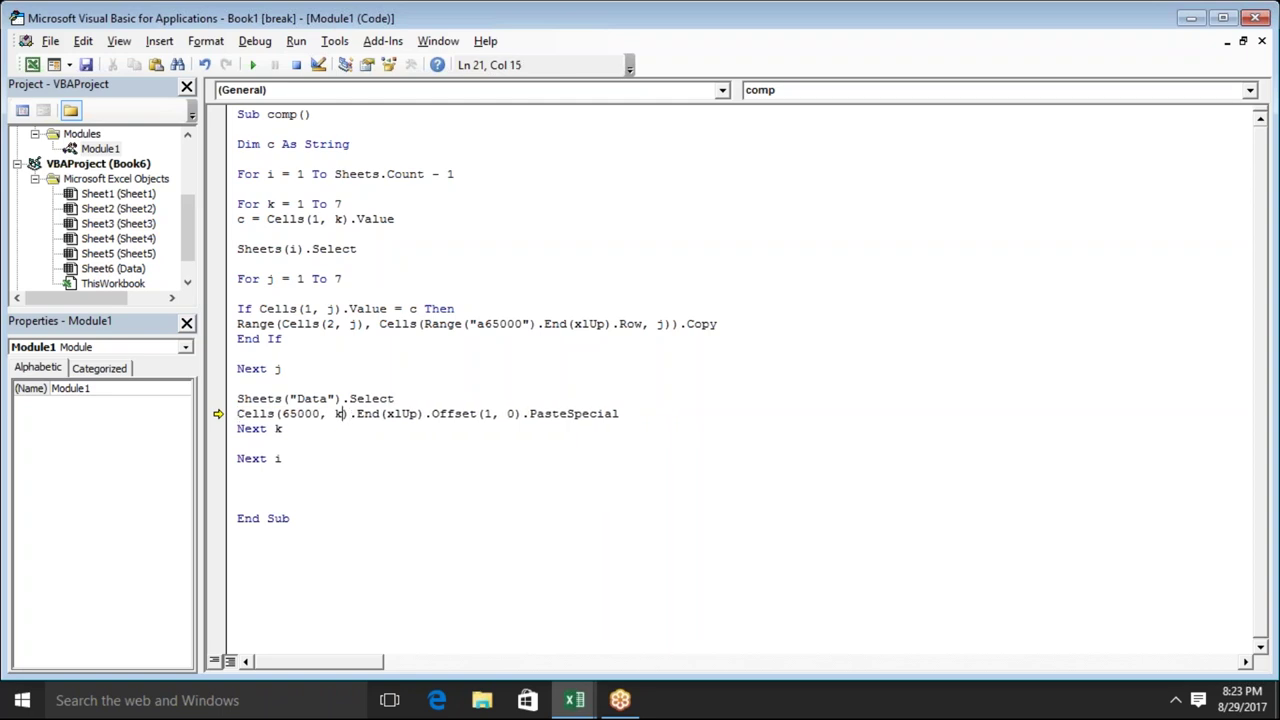
pyautogui.click(354, 437)
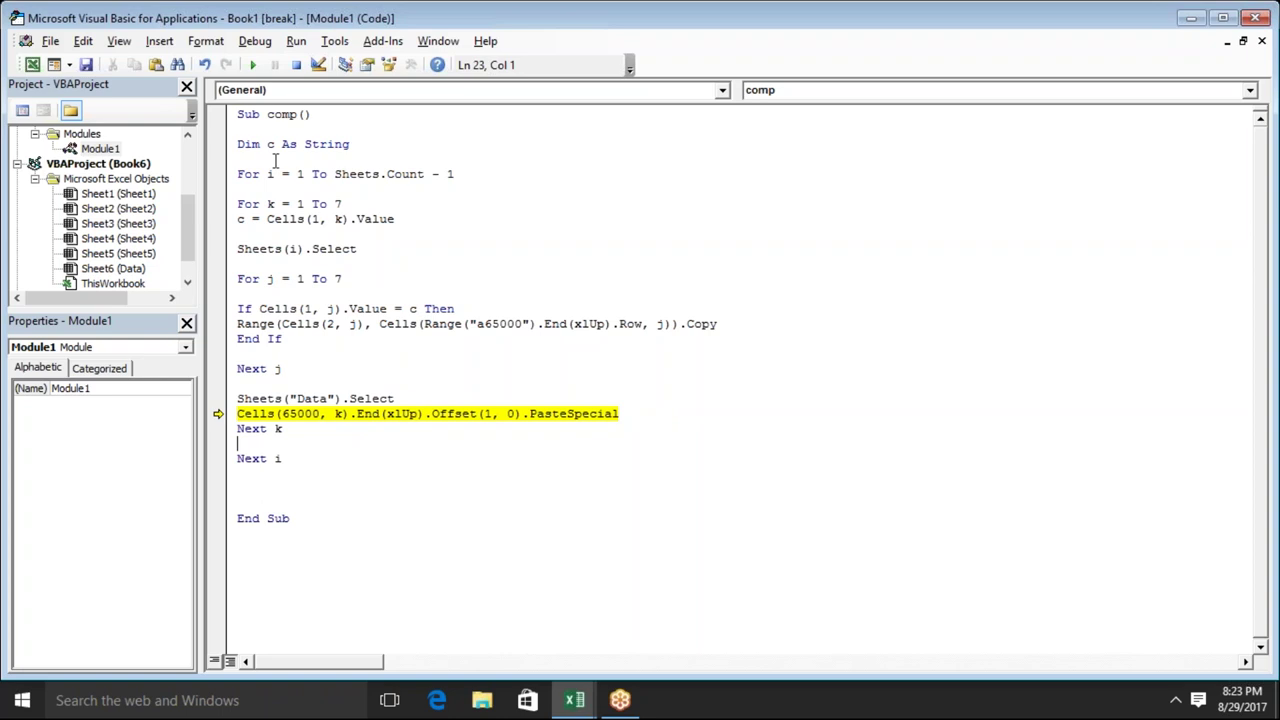
pyautogui.click(262, 76)
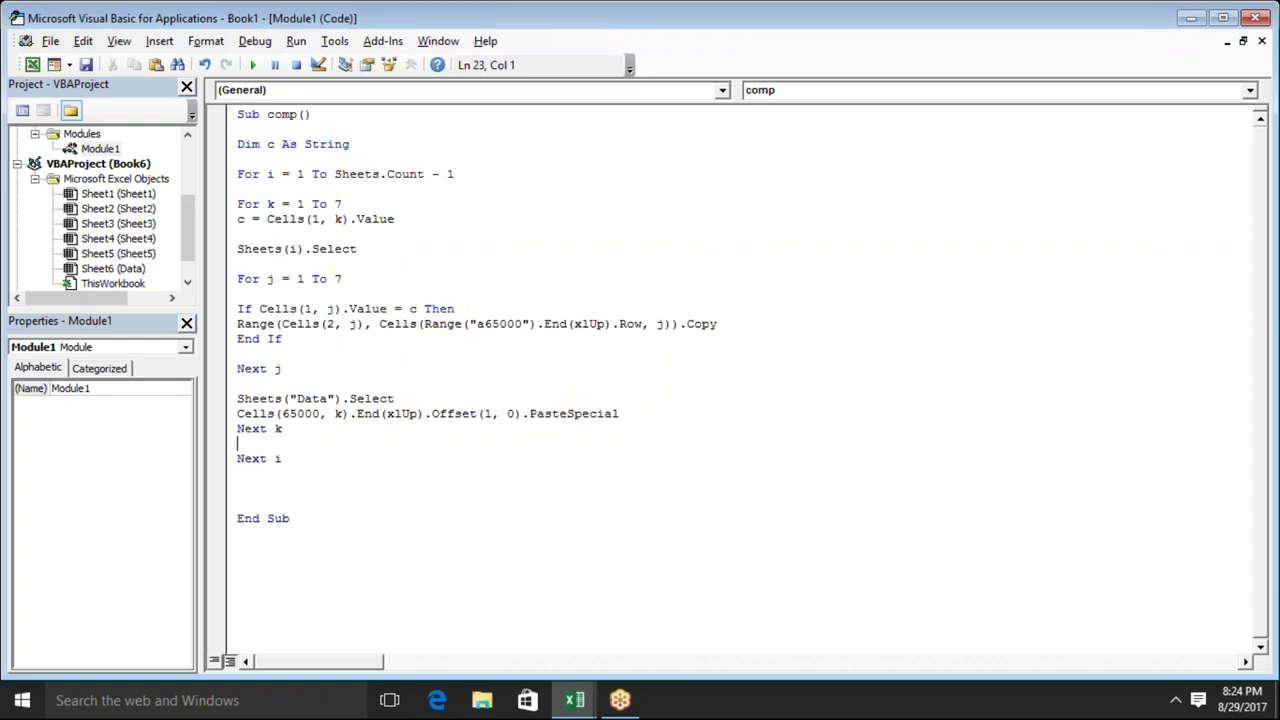
# Inspect the consolidated rows on the Data sheet down to row 61
pyautogui.hotkey('alt', 'F11')
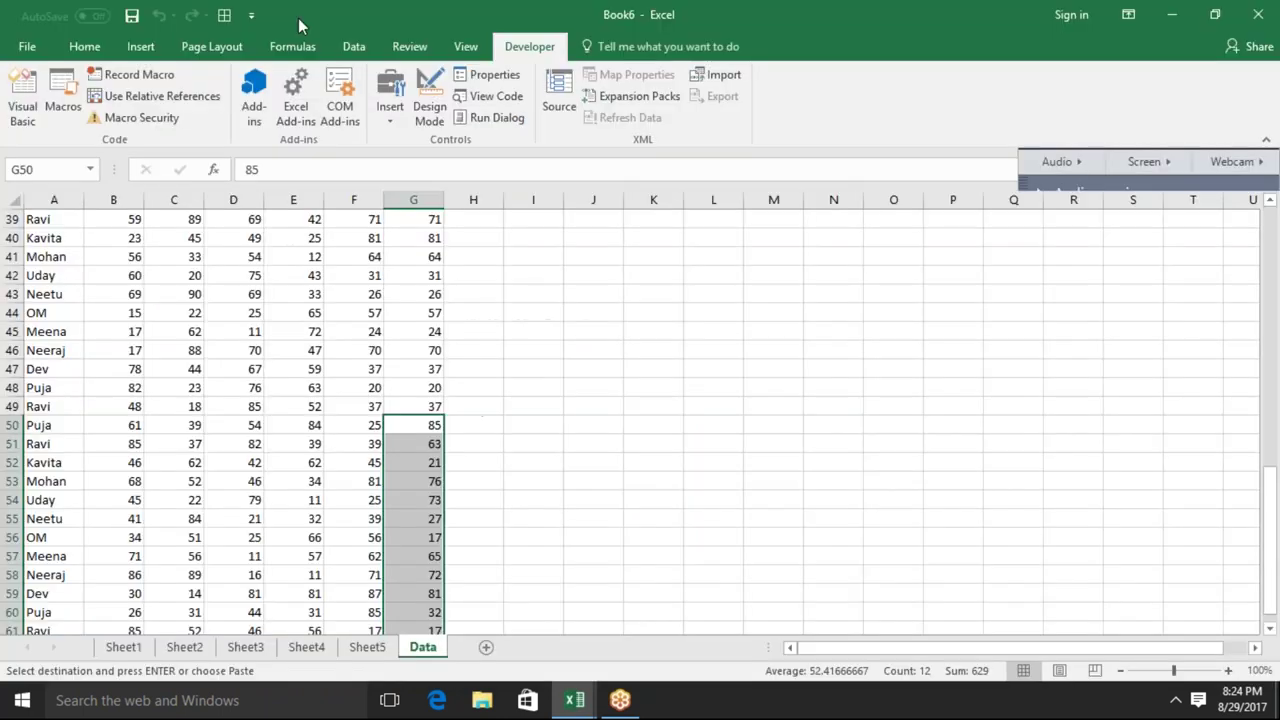
pyautogui.hotkey('ctrl', 'Down')
pyautogui.press('Up')
pyautogui.press('Down')
pyautogui.hotkey('ctrl', 'Up')
pyautogui.press('Down')
pyautogui.hotkey('ctrl', 'Down')
pyautogui.press('Down')
pyautogui.press('Down')
pyautogui.press('Up')
pyautogui.press('Up')
pyautogui.press('Up')
pyautogui.hotkey('ctrl', 'Up')
pyautogui.press('Left')
pyautogui.press('Left')
pyautogui.press('Left')
pyautogui.press('Left')
pyautogui.press('Left')
pyautogui.press('Left')
pyautogui.press('Down')
# Clear the pasted range A2:G61 and return to the VBA editor
pyautogui.hotkey('ctrl', 'shift', 'Right')
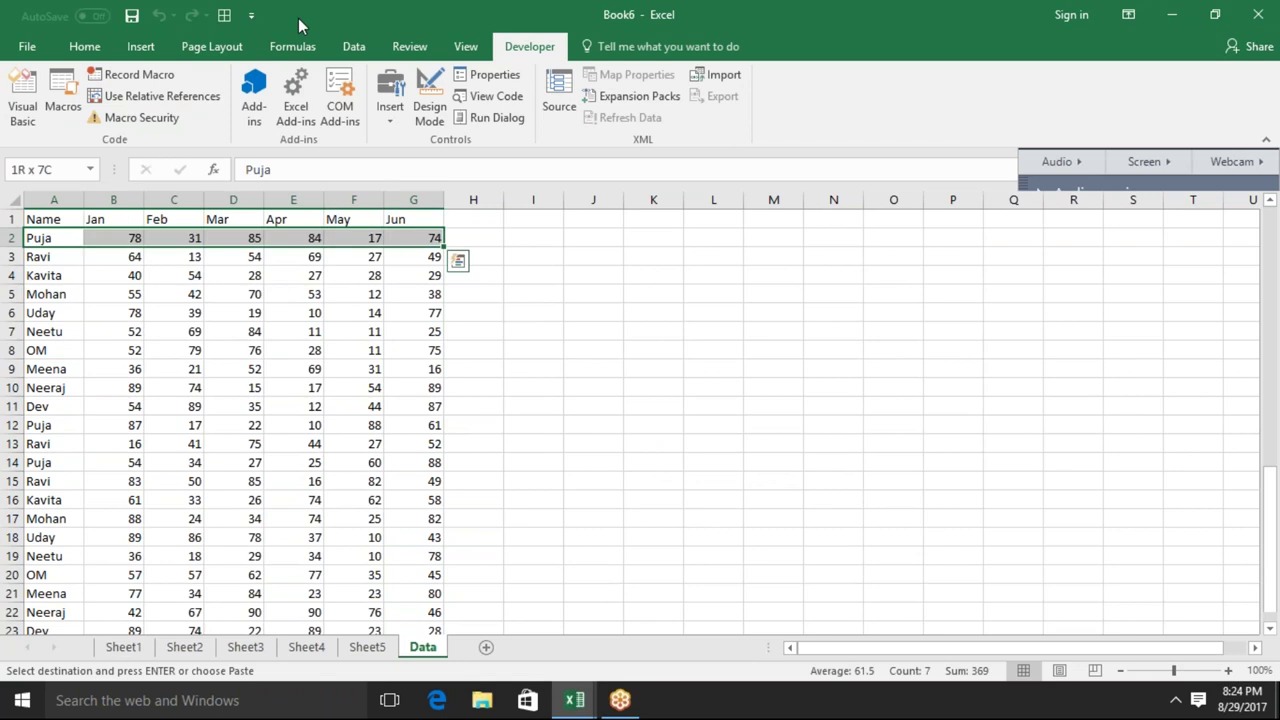
pyautogui.hotkey('ctrl', 'shift', 'Down')
pyautogui.press('Delete')
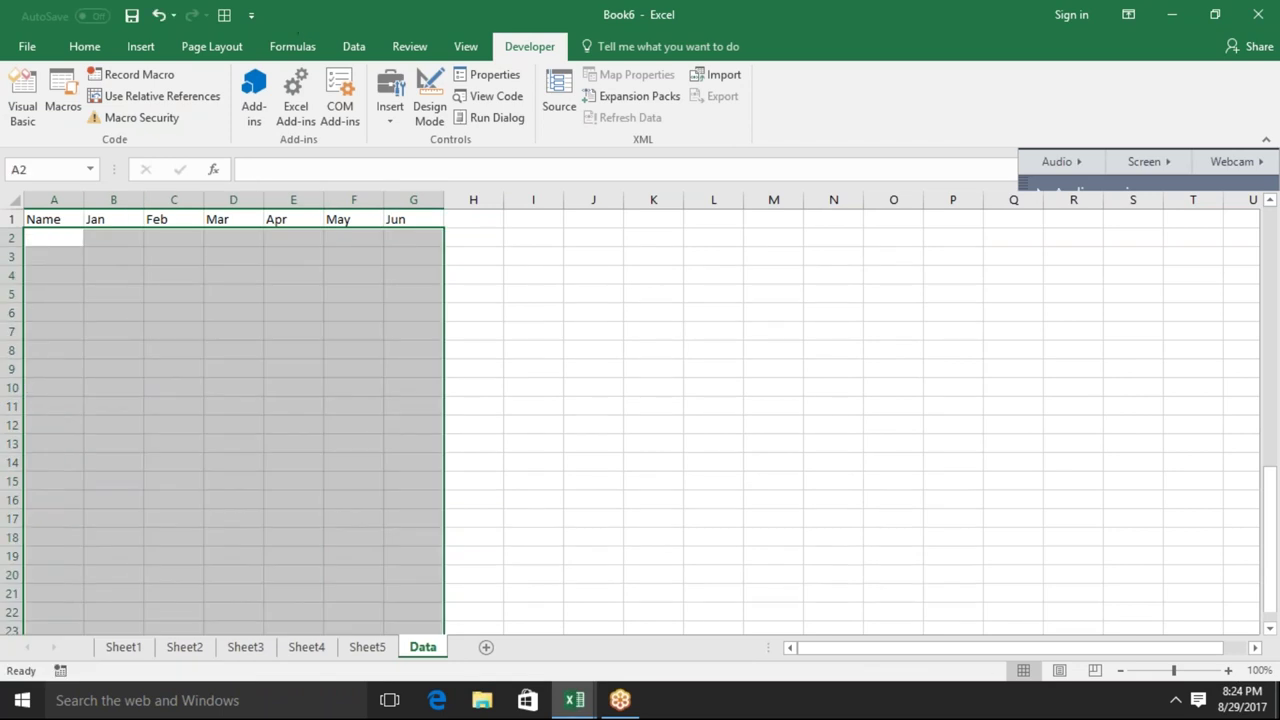
pyautogui.hotkey('alt', 'F11')
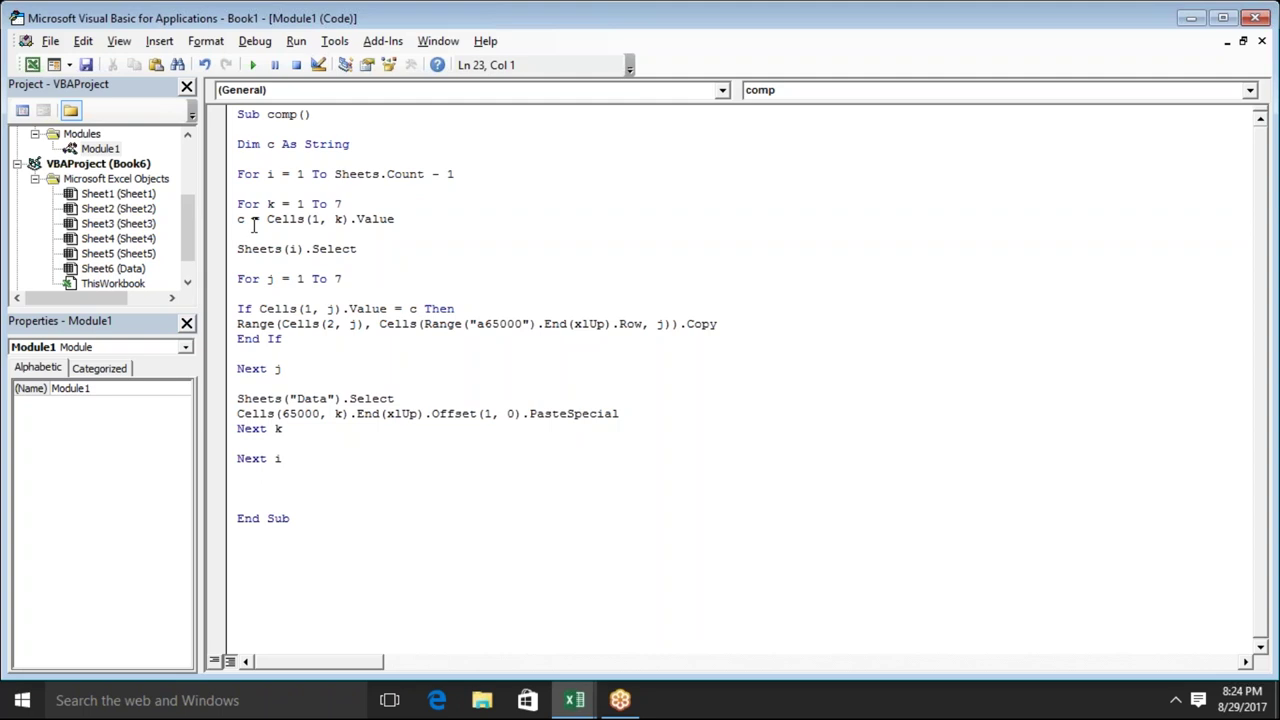
# Review the data tables on Sheet1, Sheet2 and Sheet3
pyautogui.hotkey('alt', 'F11')
pyautogui.click(148, 650)
pyautogui.click(184, 650)
pyautogui.click(222, 652)
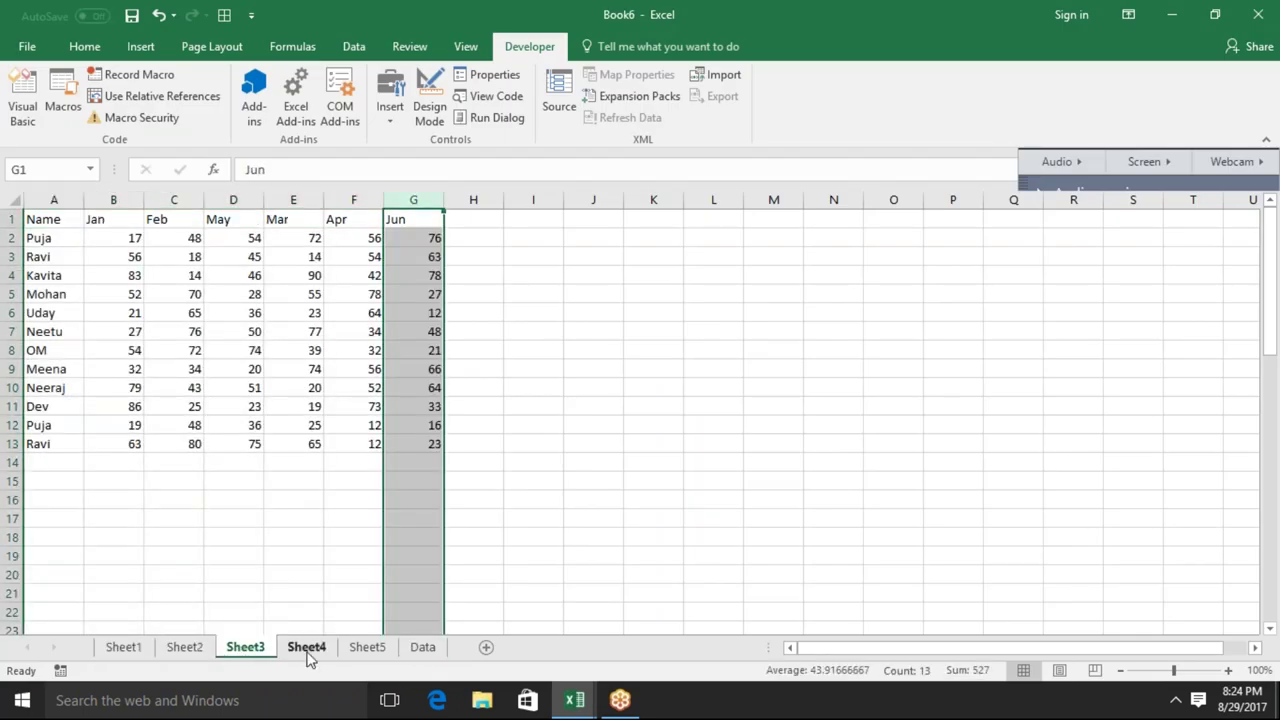
pyautogui.hotkey('alt', 'F11')
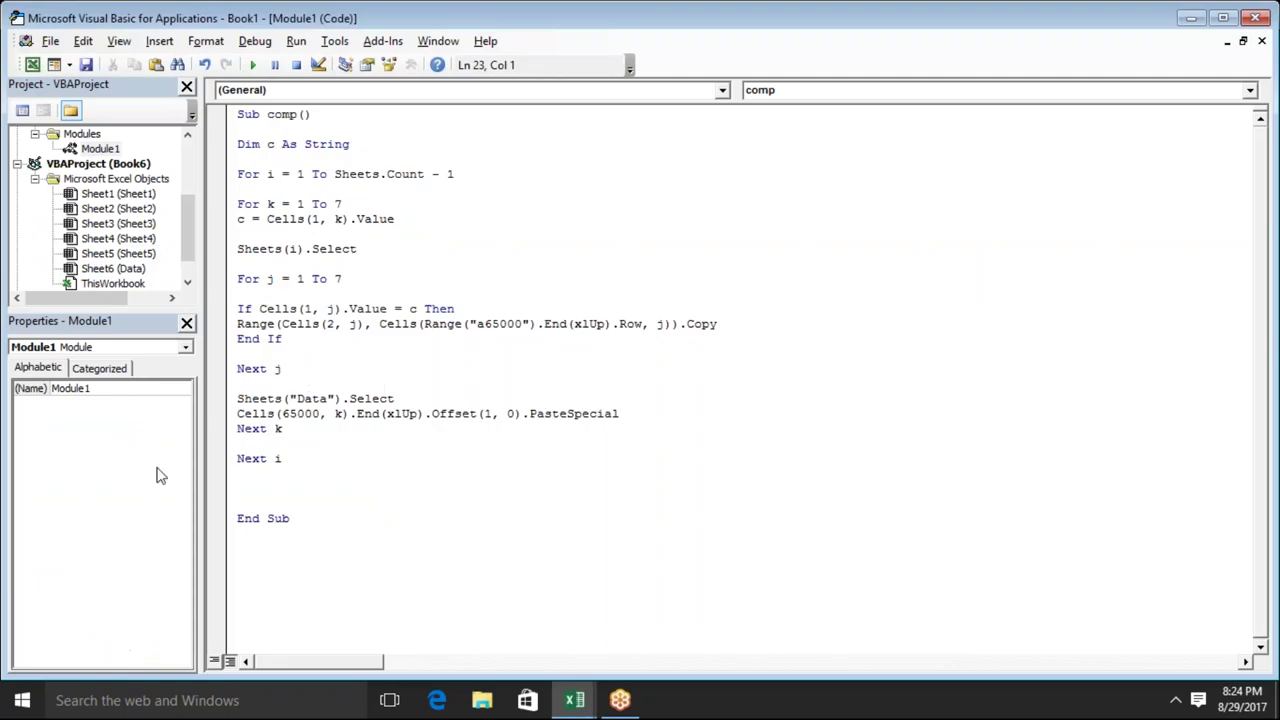
# Select the For i loop line and place the caret in the For k line
pyautogui.click(297, 174)
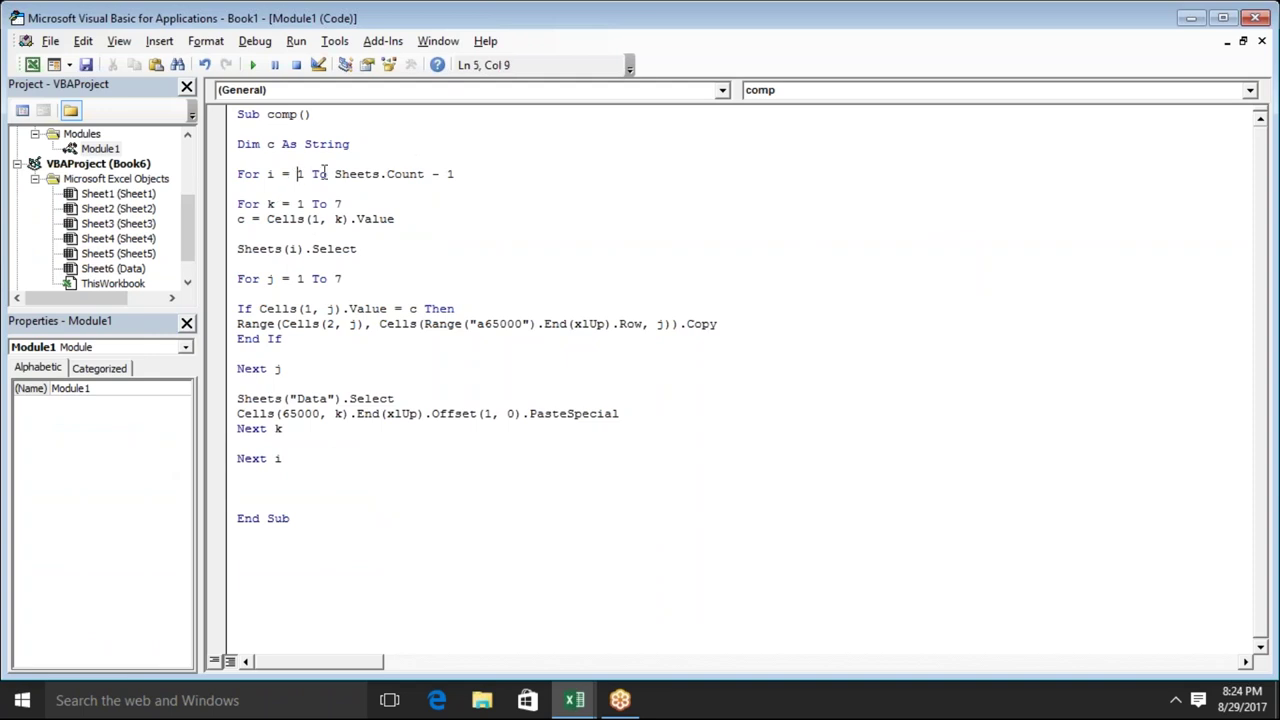
pyautogui.click(417, 163)
pyautogui.click(463, 176)
pyautogui.moveTo(463, 176); pyautogui.dragTo(239, 181)
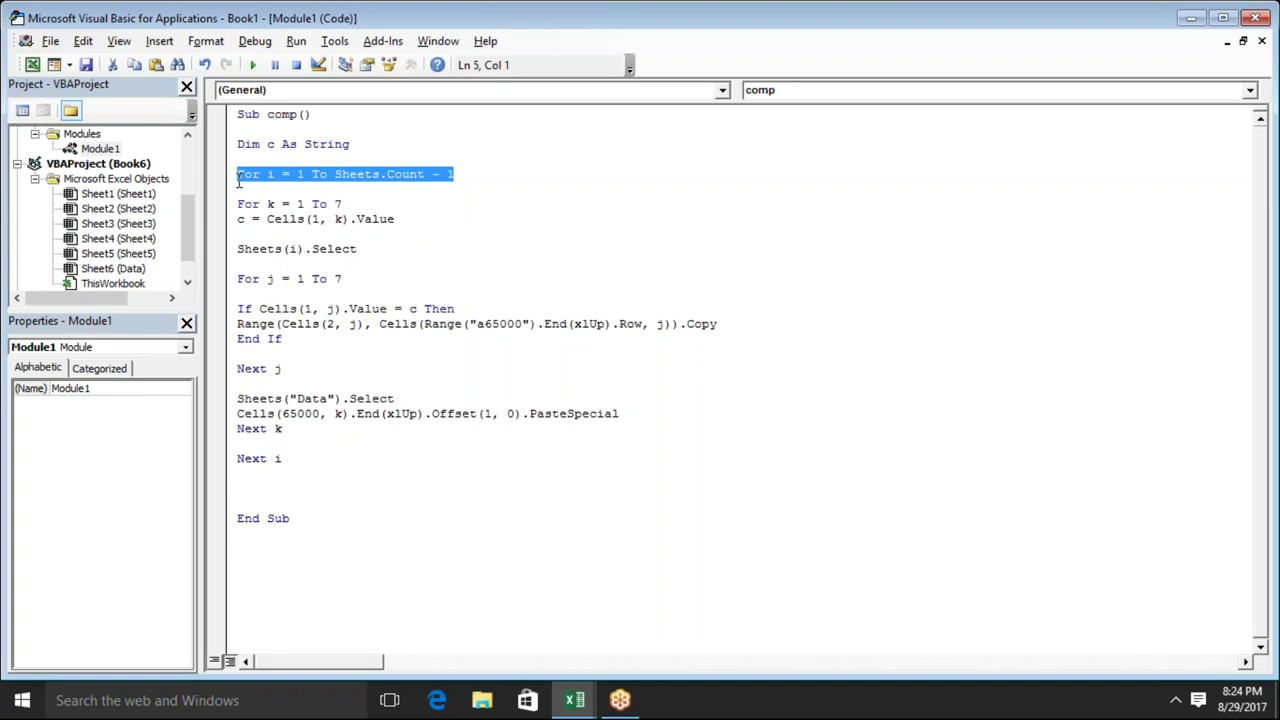
pyautogui.click(267, 204)
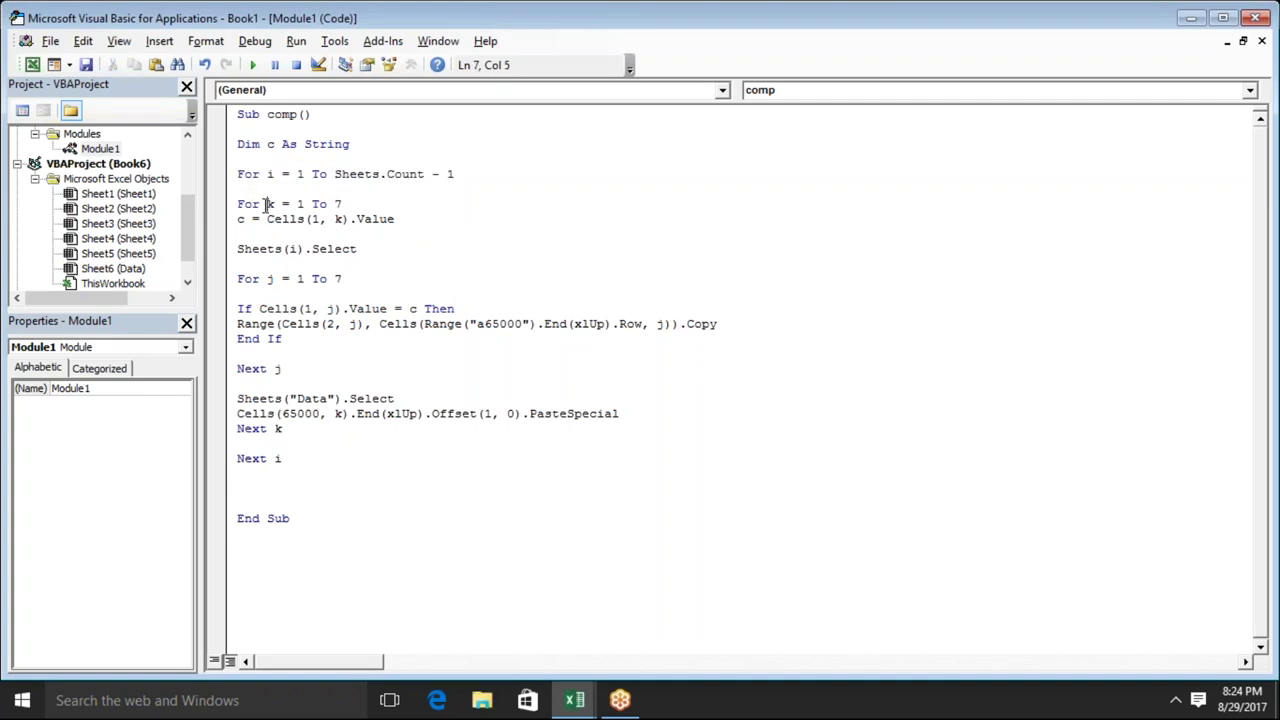
# Clear the Data sheet below the headers and compare the A1:G1 header rows of Data and Sheet1
pyautogui.hotkey('alt', 'F11')
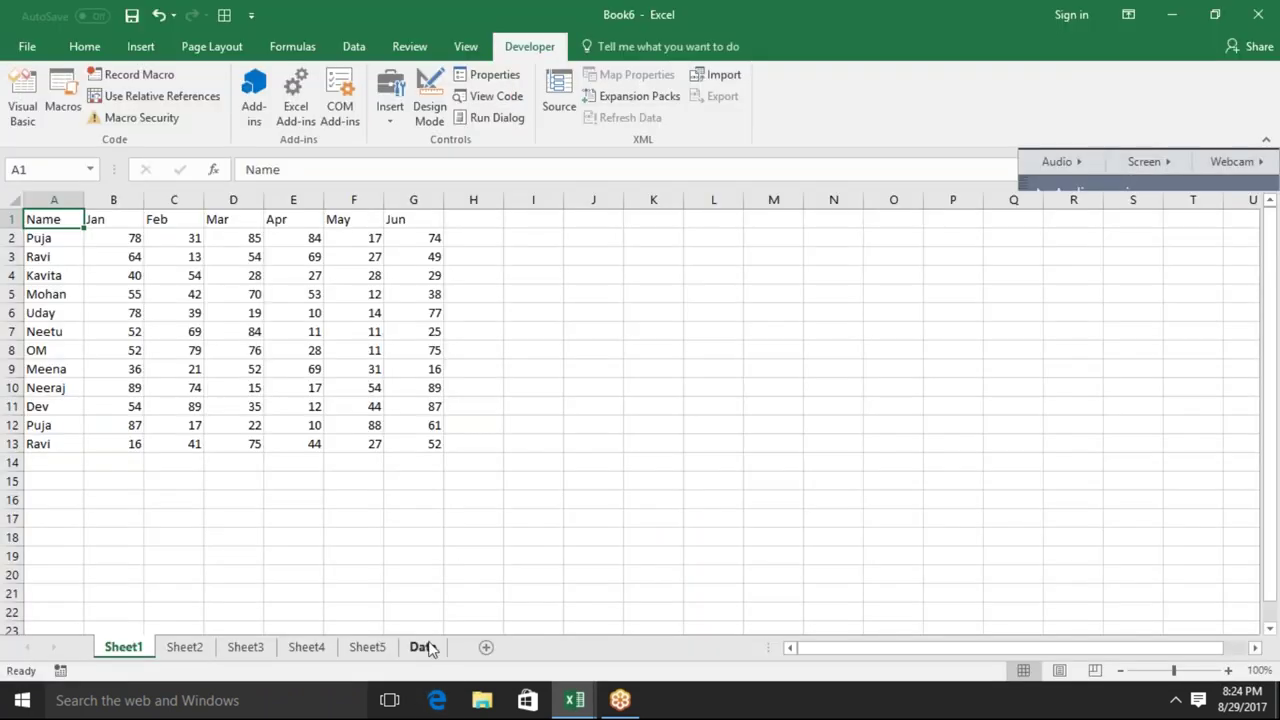
pyautogui.click(422, 647)
pyautogui.press('Delete')
pyautogui.click(149, 264)
pyautogui.moveTo(63, 218); pyautogui.dragTo(414, 205)
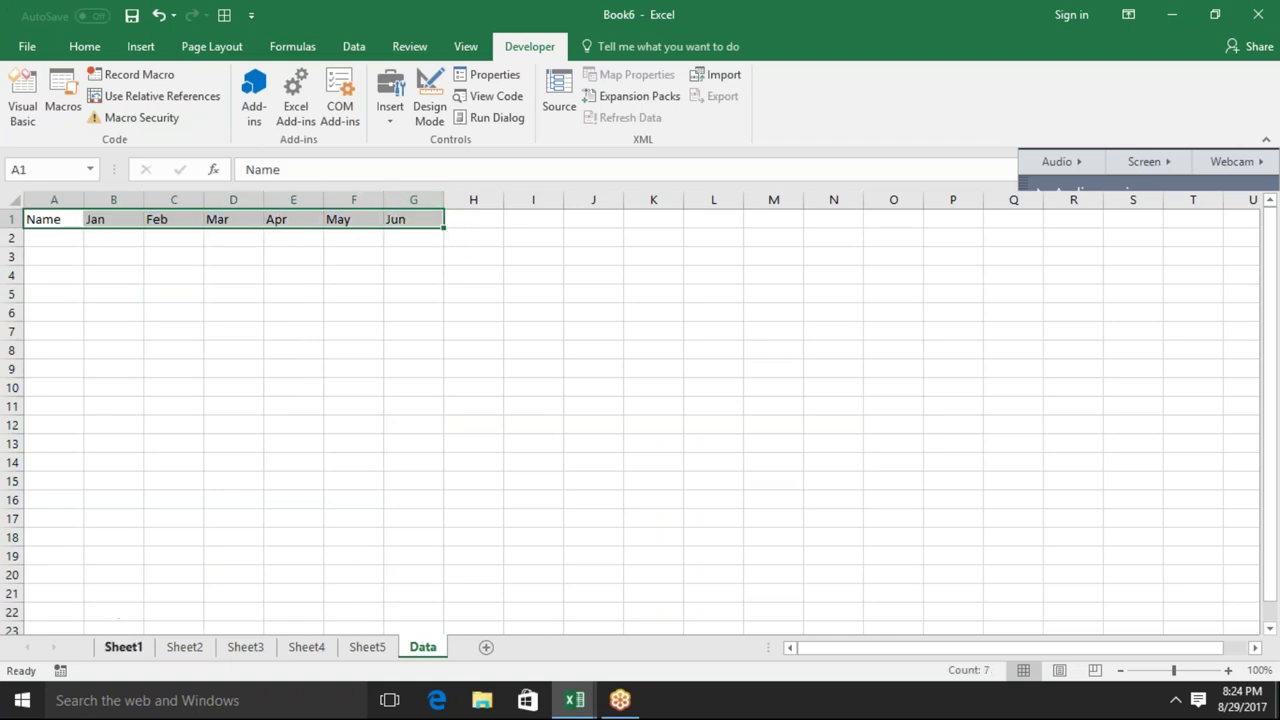
pyautogui.click(122, 647)
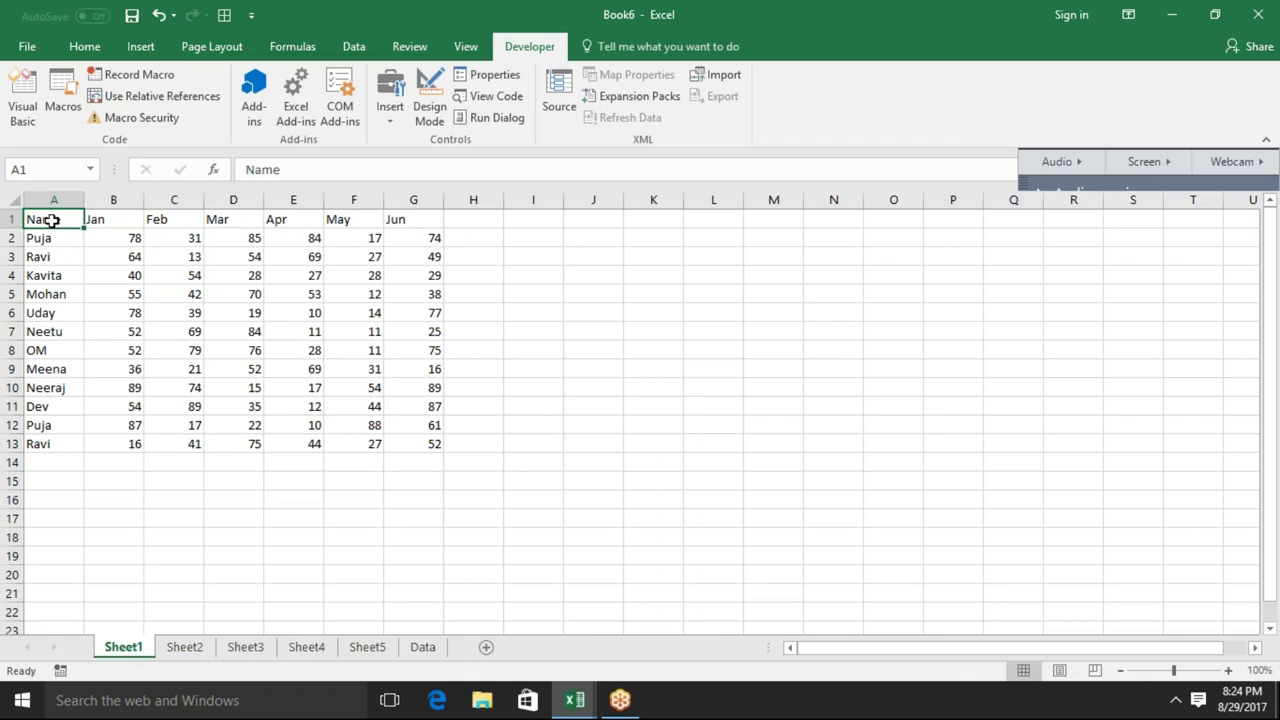
pyautogui.moveTo(52, 220); pyautogui.dragTo(405, 222)
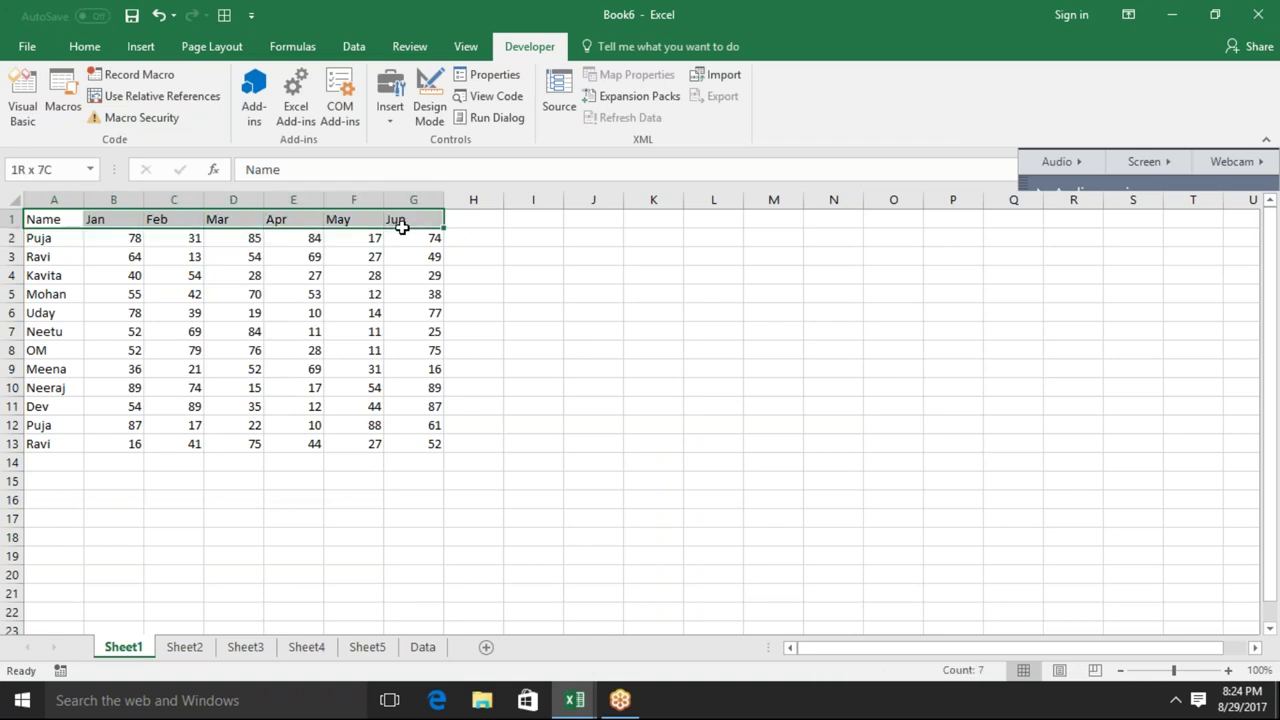
pyautogui.hotkey('alt', 'F11')
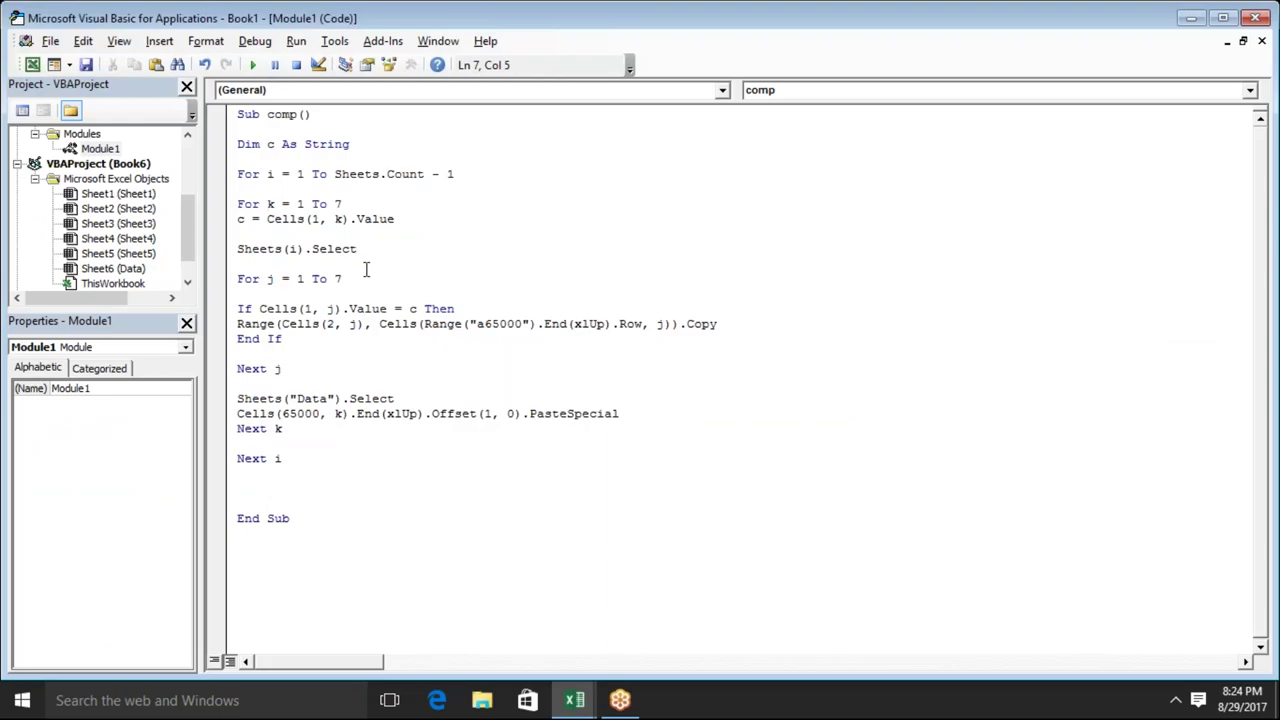
pyautogui.moveTo(296, 203); pyautogui.dragTo(341, 204)
pyautogui.doubleClick(278, 220)
pyautogui.click(273, 220)
pyautogui.hotkey('alt', 'F11')
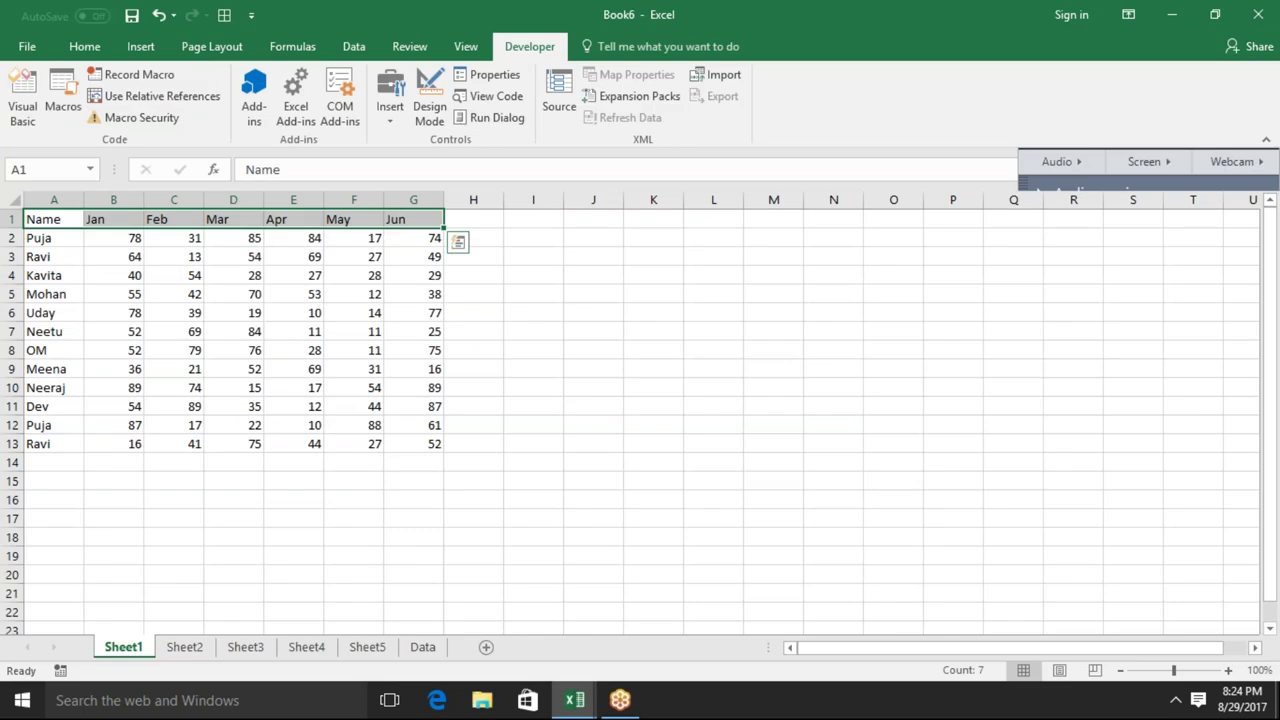
pyautogui.click(423, 647)
pyautogui.click(148, 388)
pyautogui.click(55, 216)
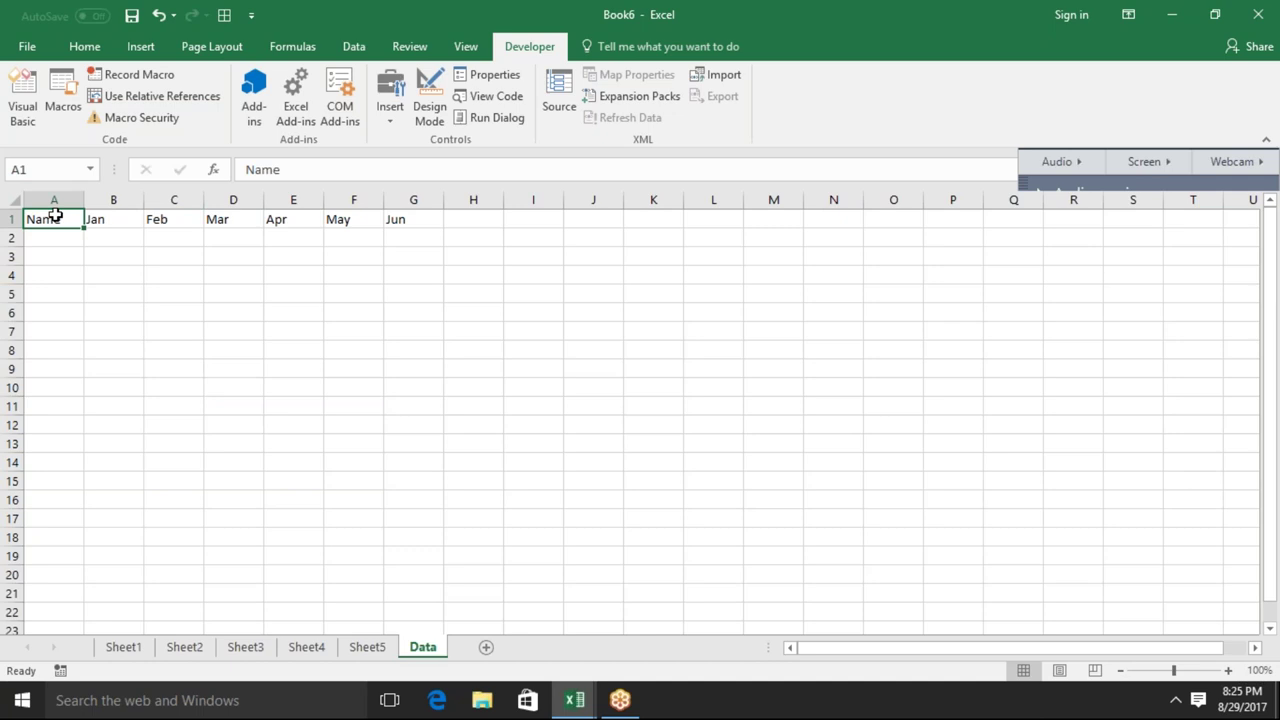
pyautogui.hotkey('alt', 'F11')
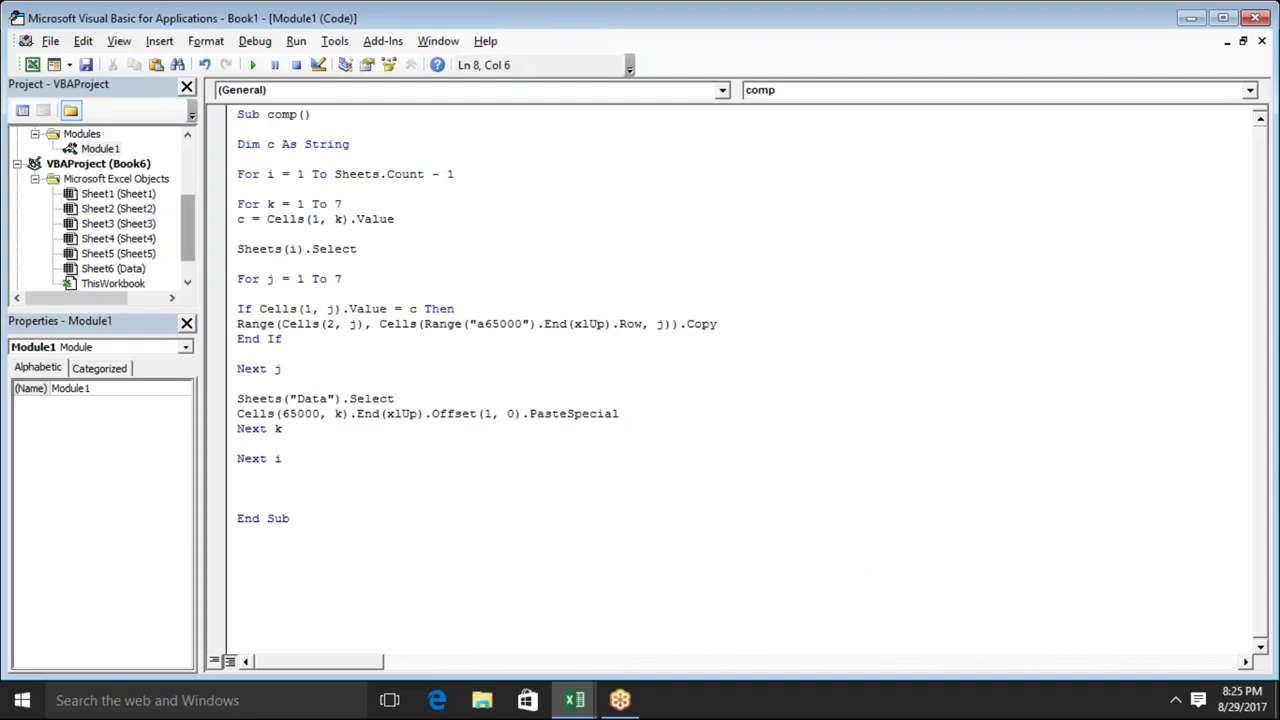
pyautogui.moveTo(245, 219); pyautogui.dragTo(237, 220)
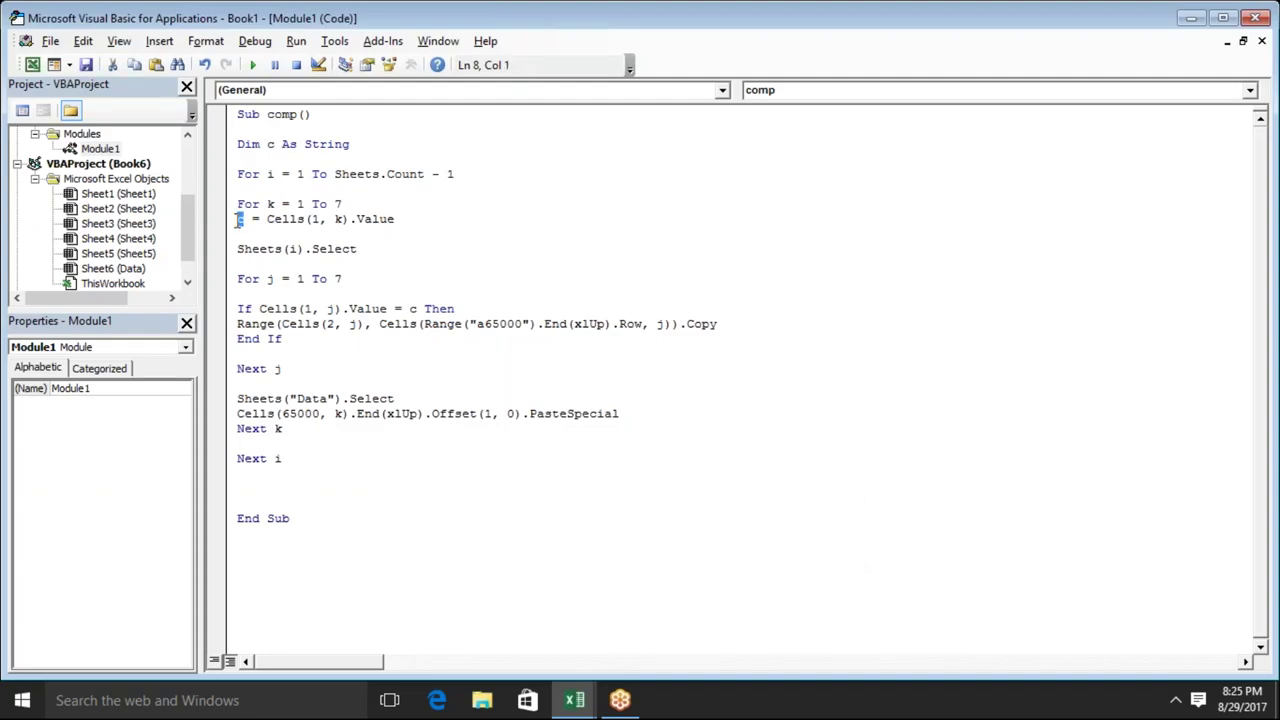
pyautogui.hotkey('alt', 'F11')
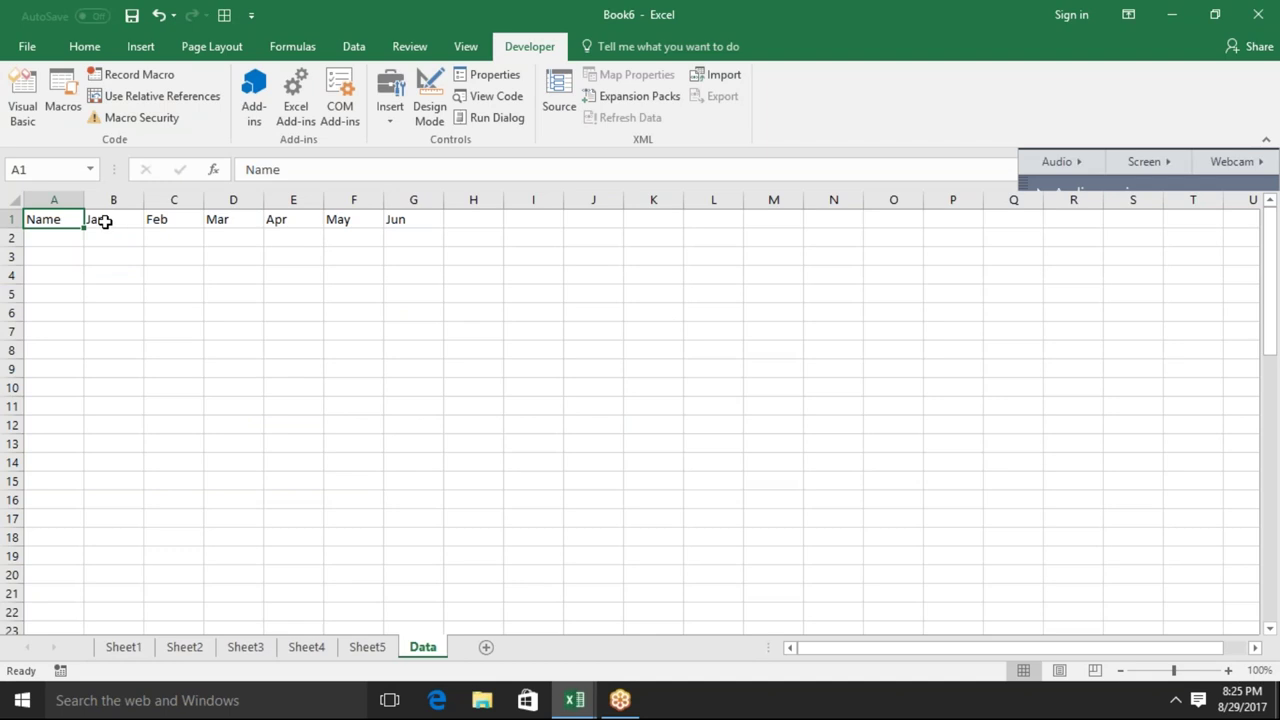
pyautogui.click(105, 221)
pyautogui.click(153, 221)
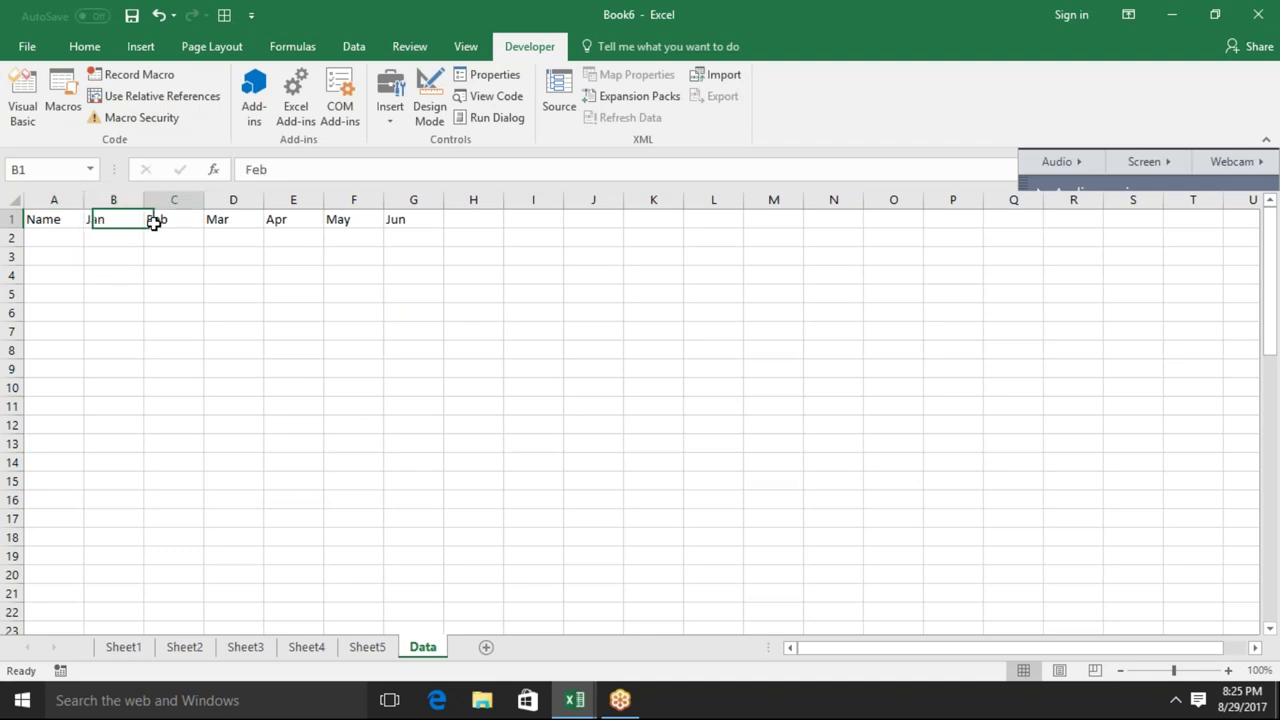
pyautogui.click(51, 221)
pyautogui.hotkey('alt', 'F11')
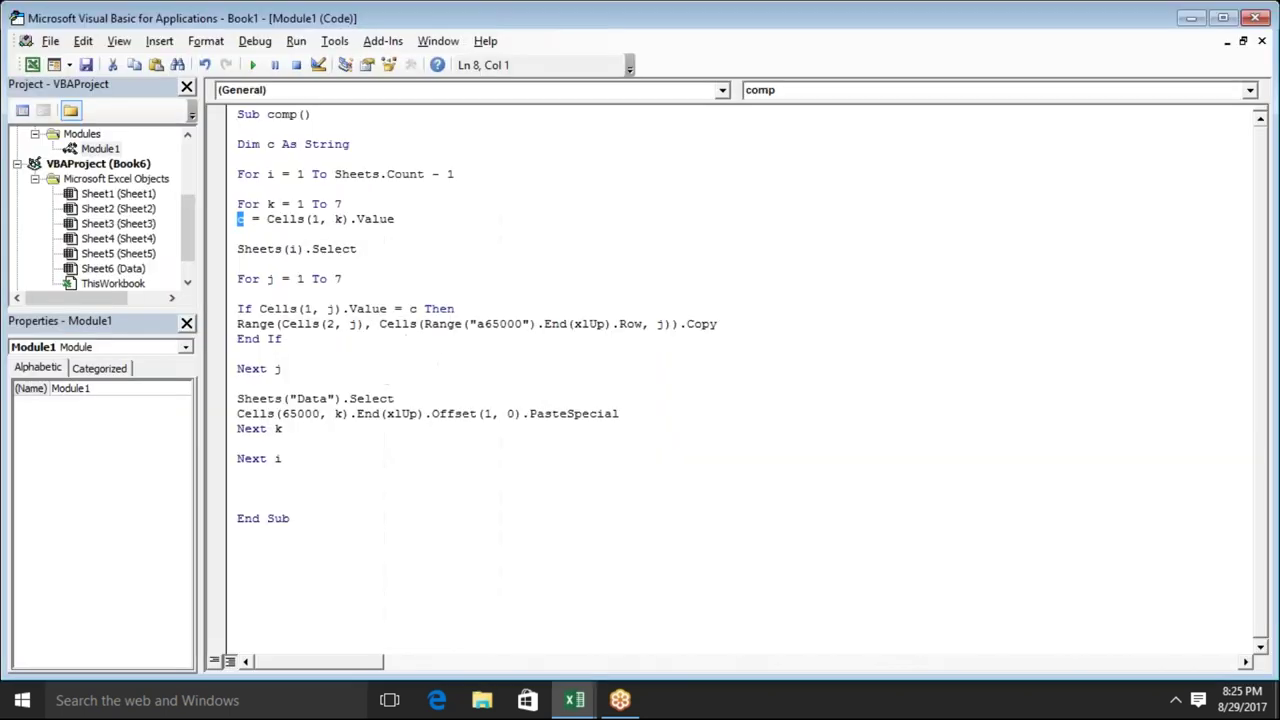
pyautogui.moveTo(237, 249); pyautogui.dragTo(282, 249)
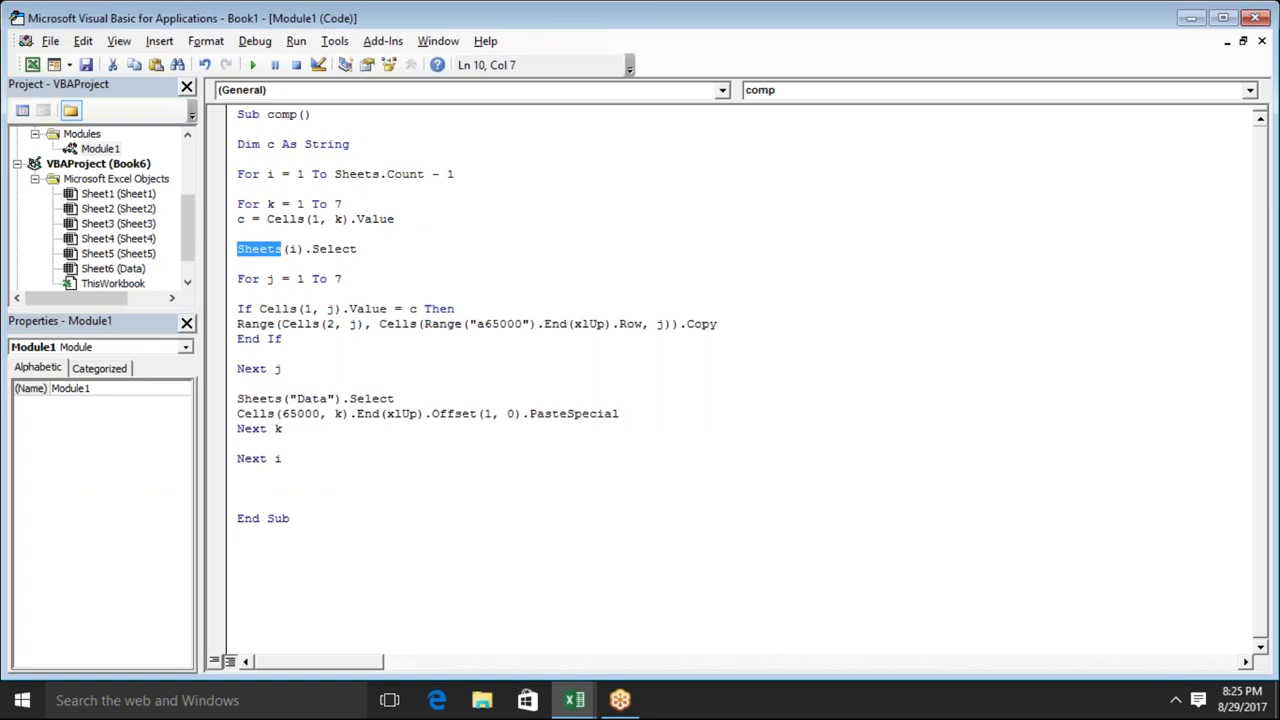
# Compare the j loop code with Sheet1's data table and its header row A1:G1
pyautogui.hotkey('alt', 'F11')
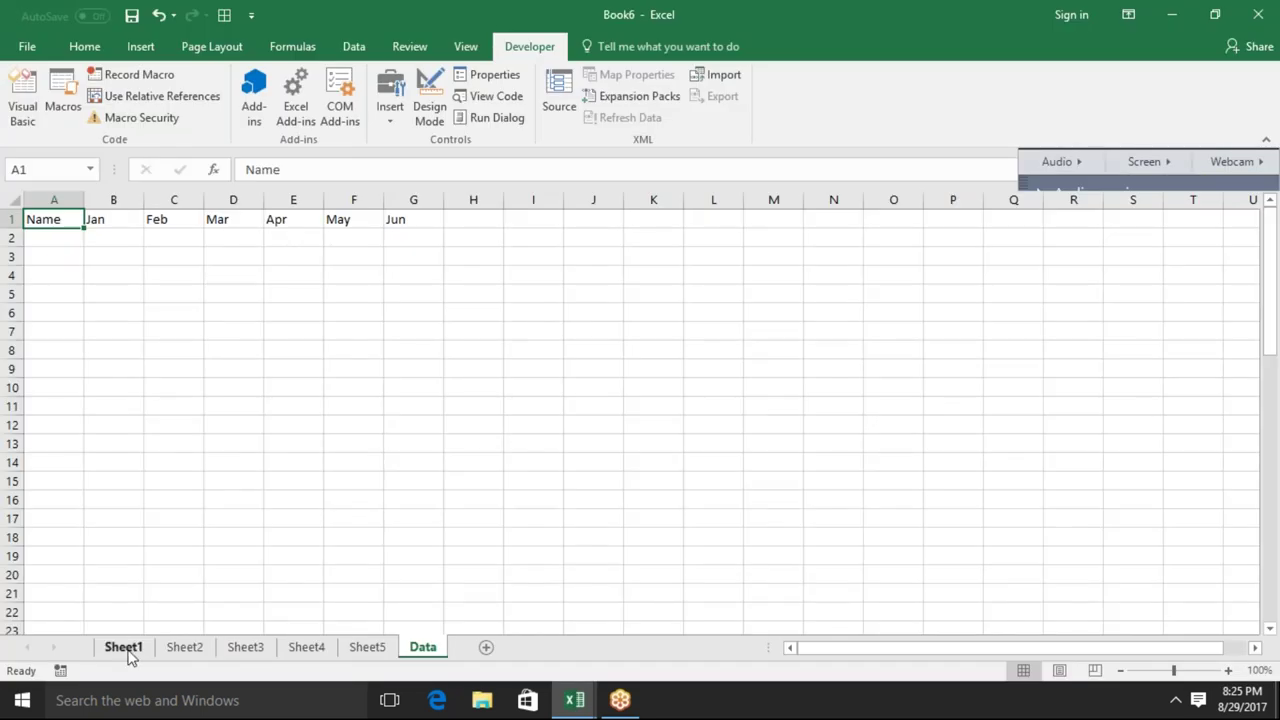
pyautogui.click(124, 648)
pyautogui.hotkey('alt', 'F11')
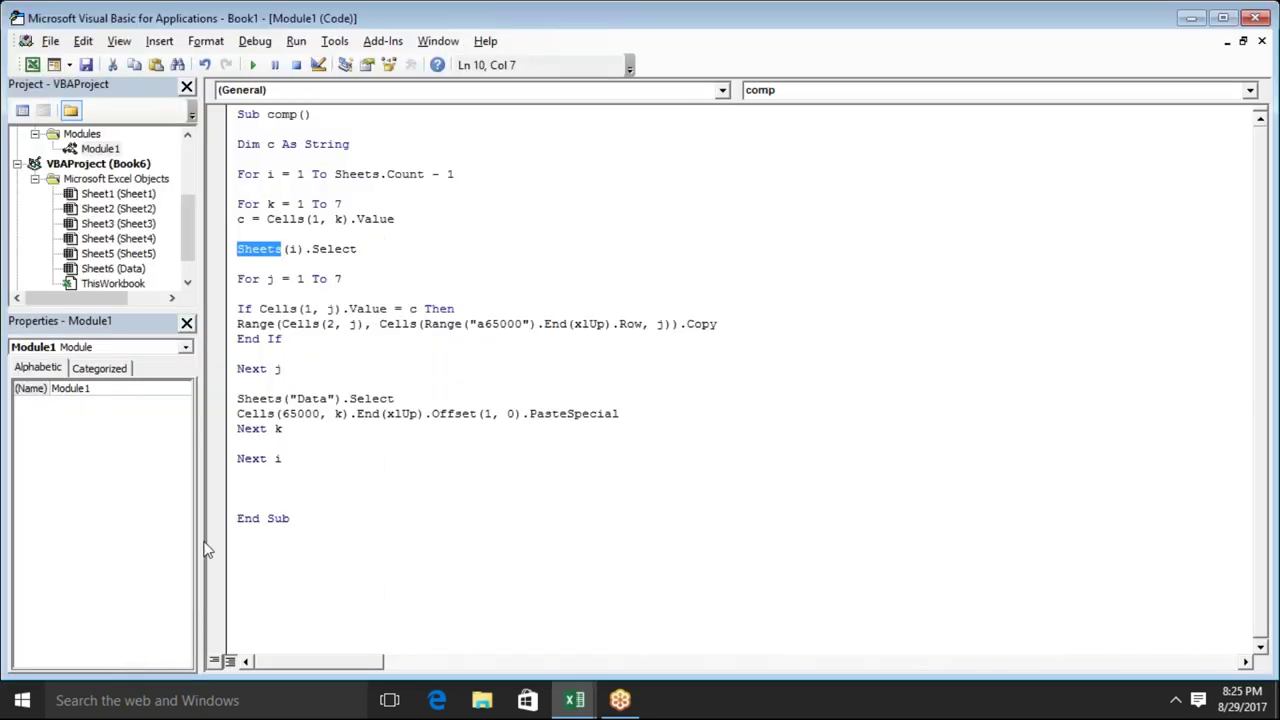
pyautogui.click(297, 287)
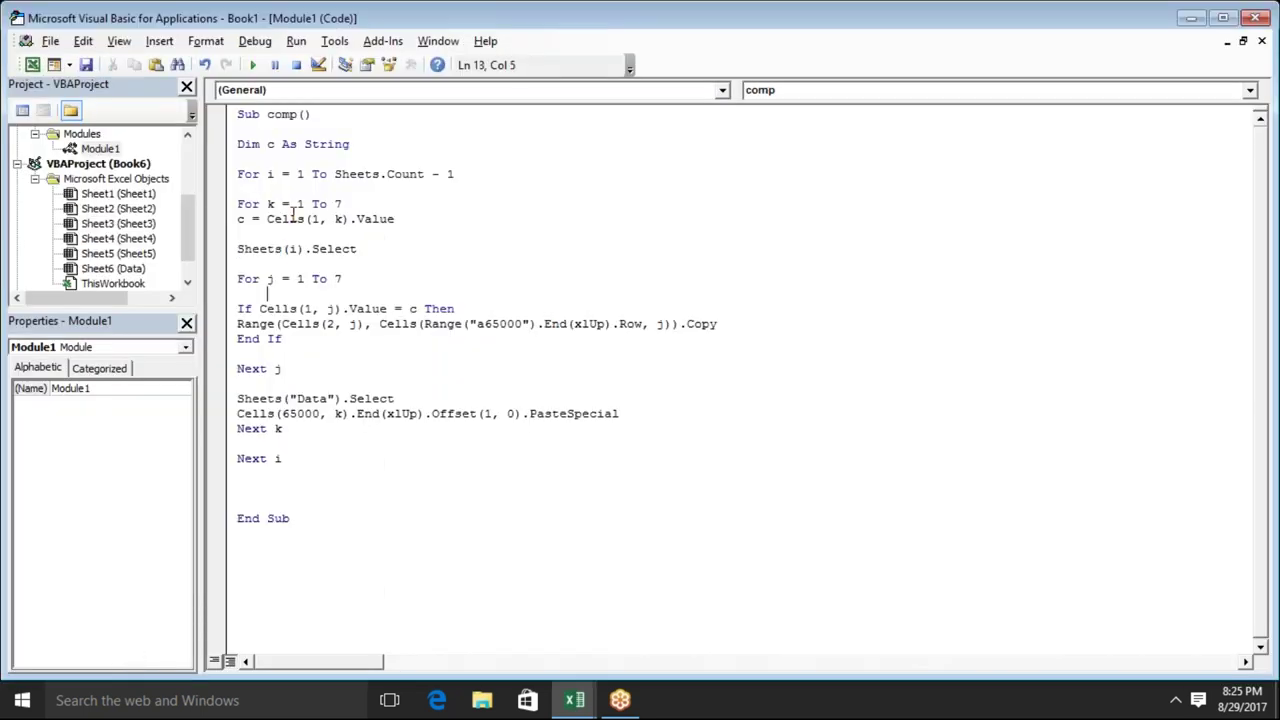
pyautogui.hotkey('alt', 'F11')
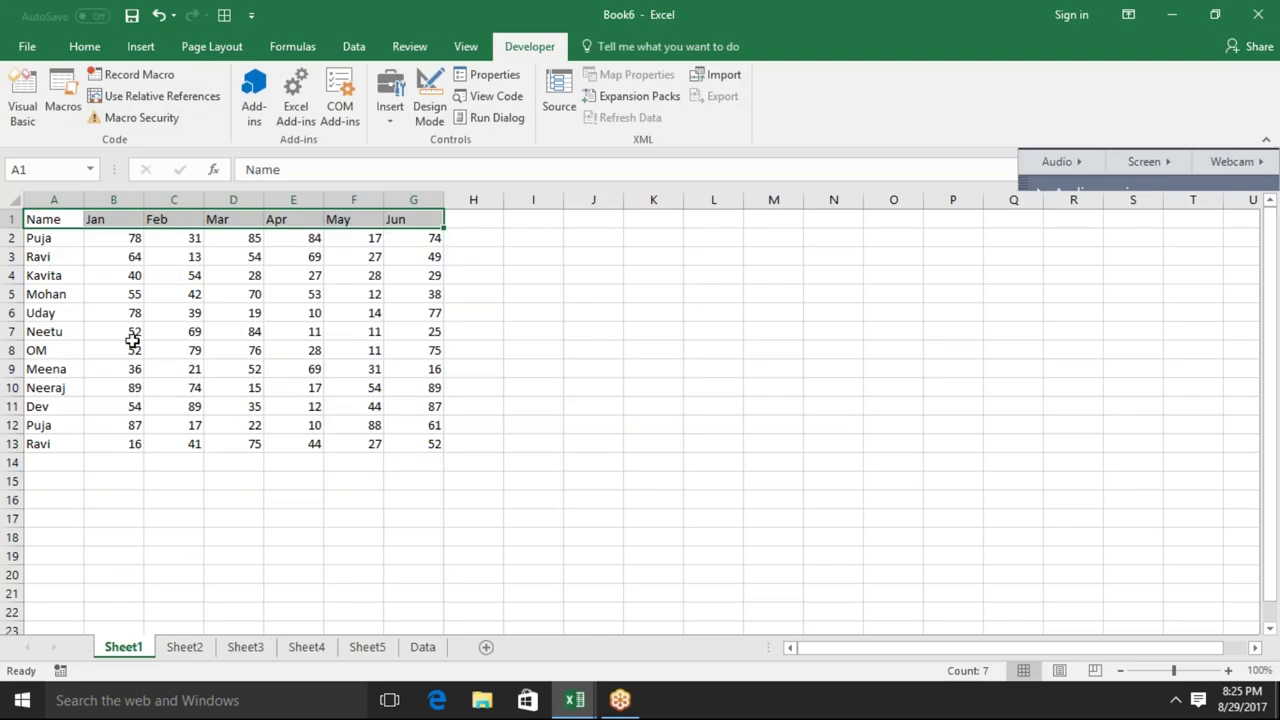
pyautogui.click(83, 261)
pyautogui.click(66, 218)
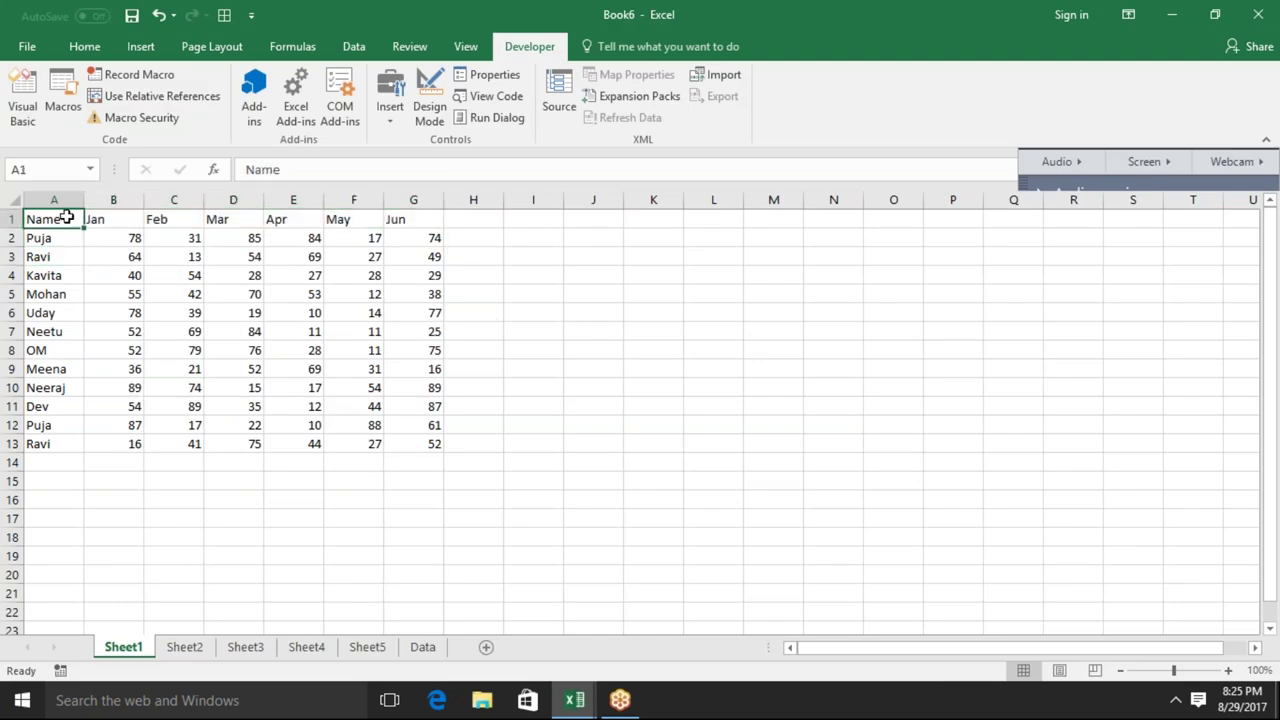
pyautogui.hotkey('ctrl', 'shift', 'Right')
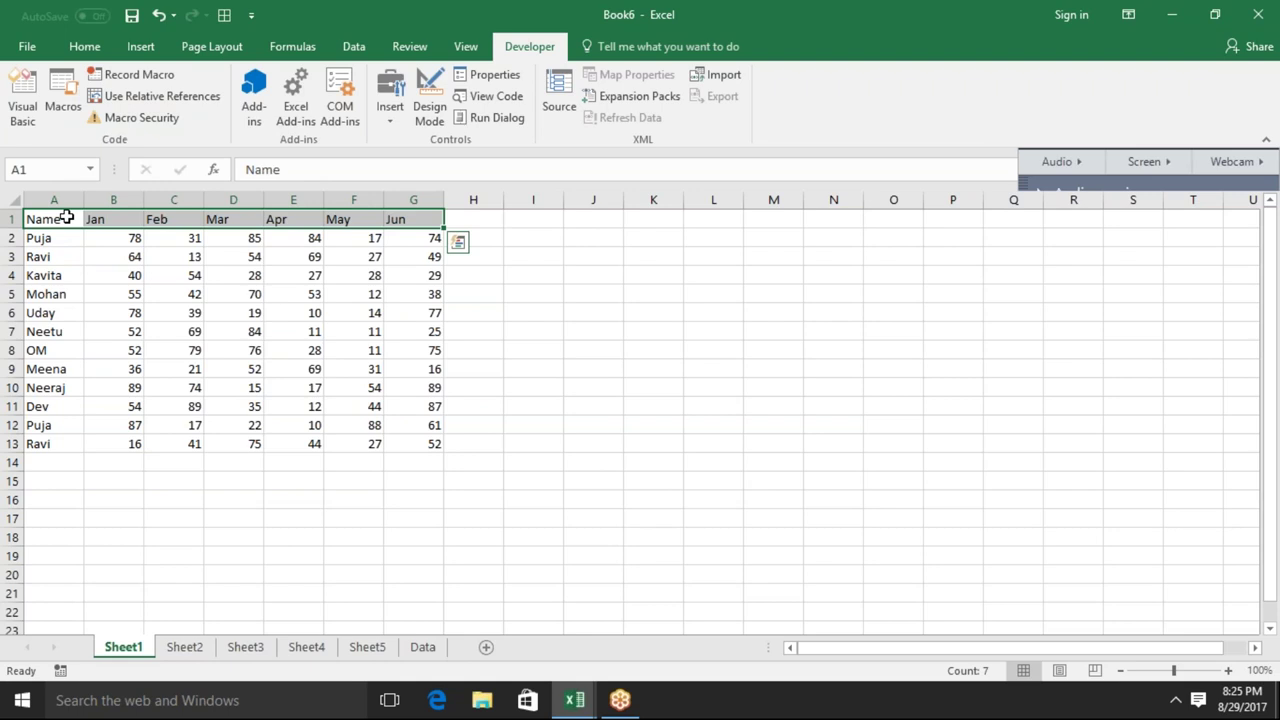
pyautogui.click(66, 218)
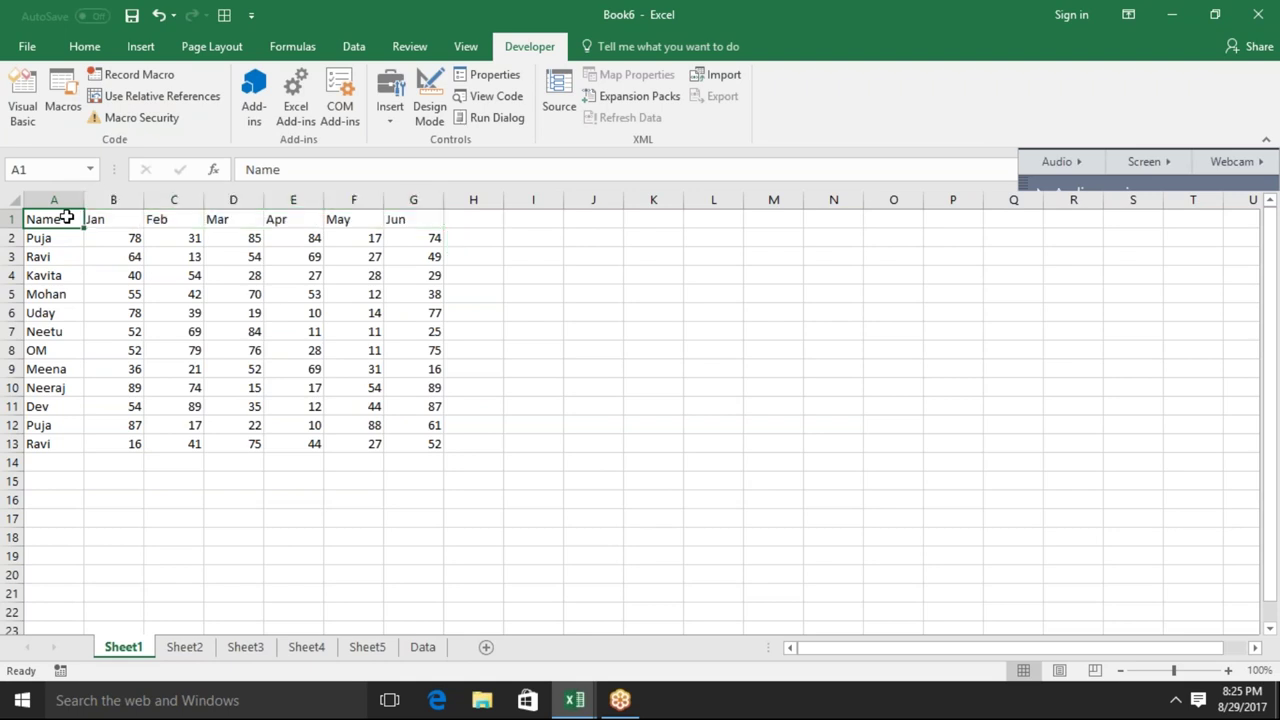
pyautogui.hotkey('alt', 'F11')
# Relate the If comparison and variable c to Sheet1's Jan header, glancing at the Data sheet
pyautogui.click(267, 308)
pyautogui.hotkey('alt', 'F11')
pyautogui.press('Right')
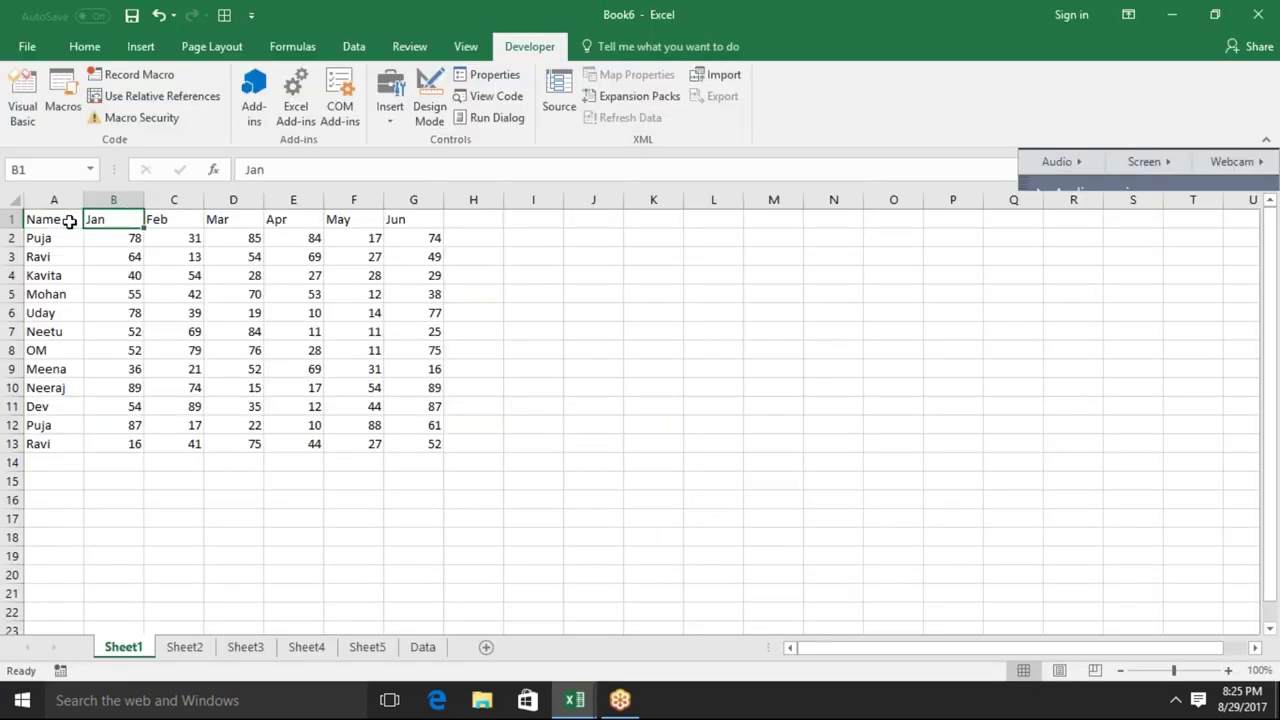
pyautogui.hotkey('alt', 'F11')
pyautogui.doubleClick(241, 219)
pyautogui.hotkey('alt', 'F11')
pyautogui.click(424, 646)
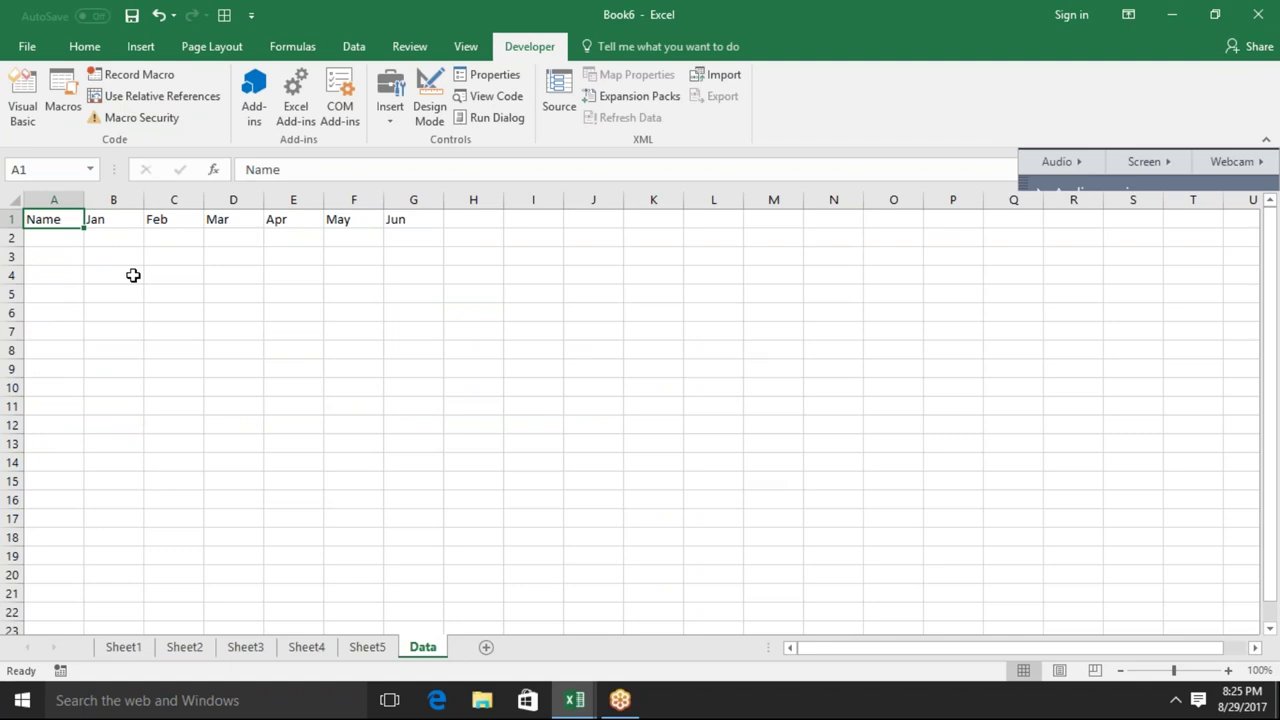
pyautogui.click(123, 647)
pyautogui.hotkey('alt', 'F11')
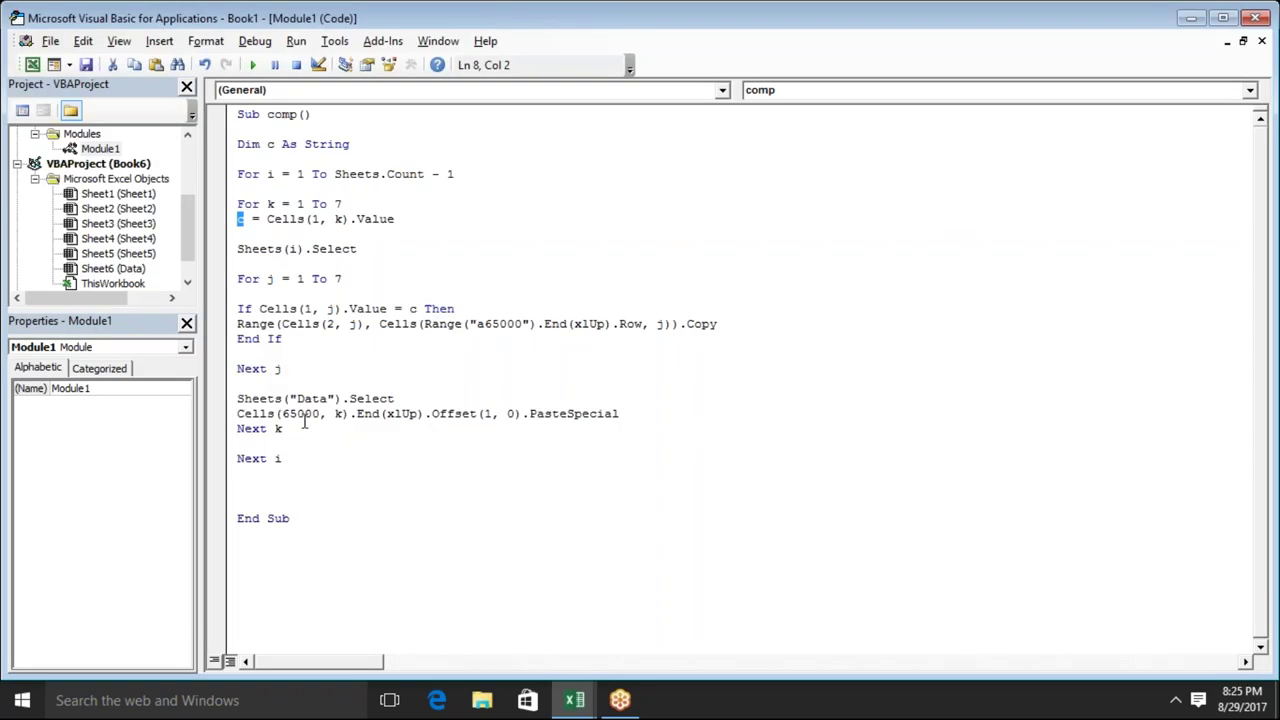
# Highlight the line 15 copy range and the j loop block, then select A2 on Data
pyautogui.moveTo(240, 325); pyautogui.dragTo(722, 325)
pyautogui.moveTo(320, 384); pyautogui.dragTo(229, 283)
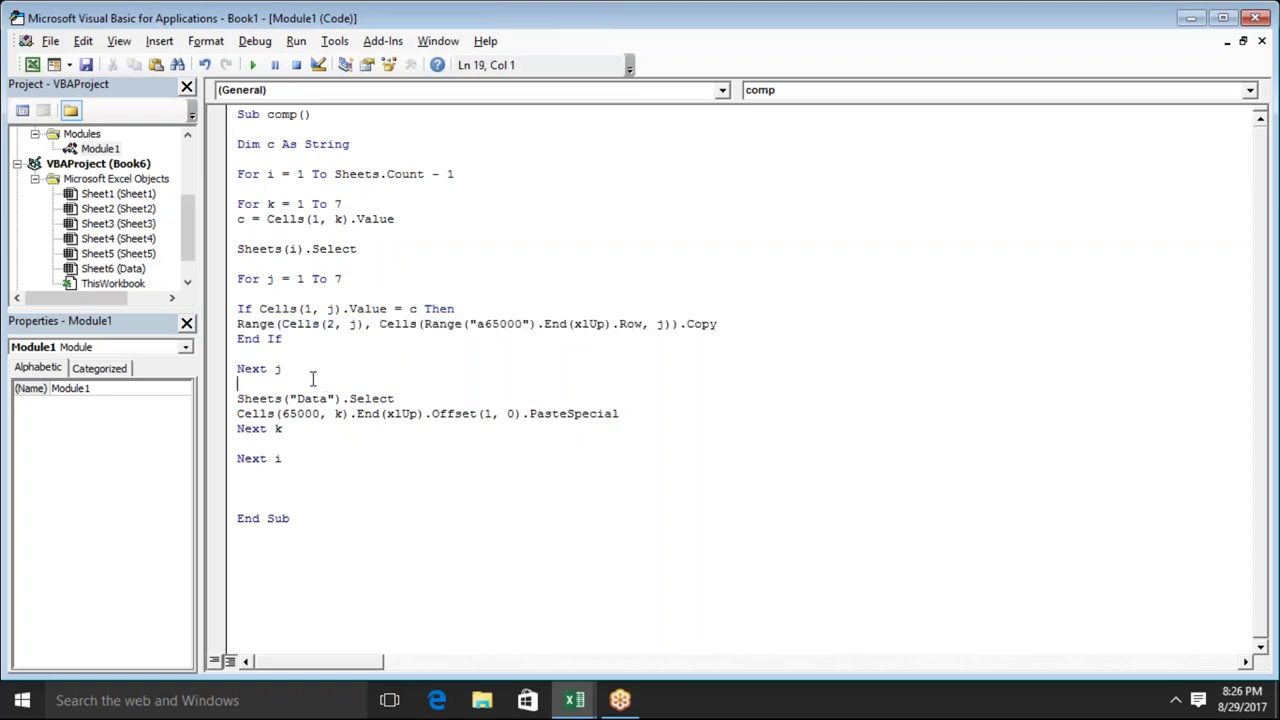
pyautogui.click(223, 404)
pyautogui.hotkey('alt', 'Tab')
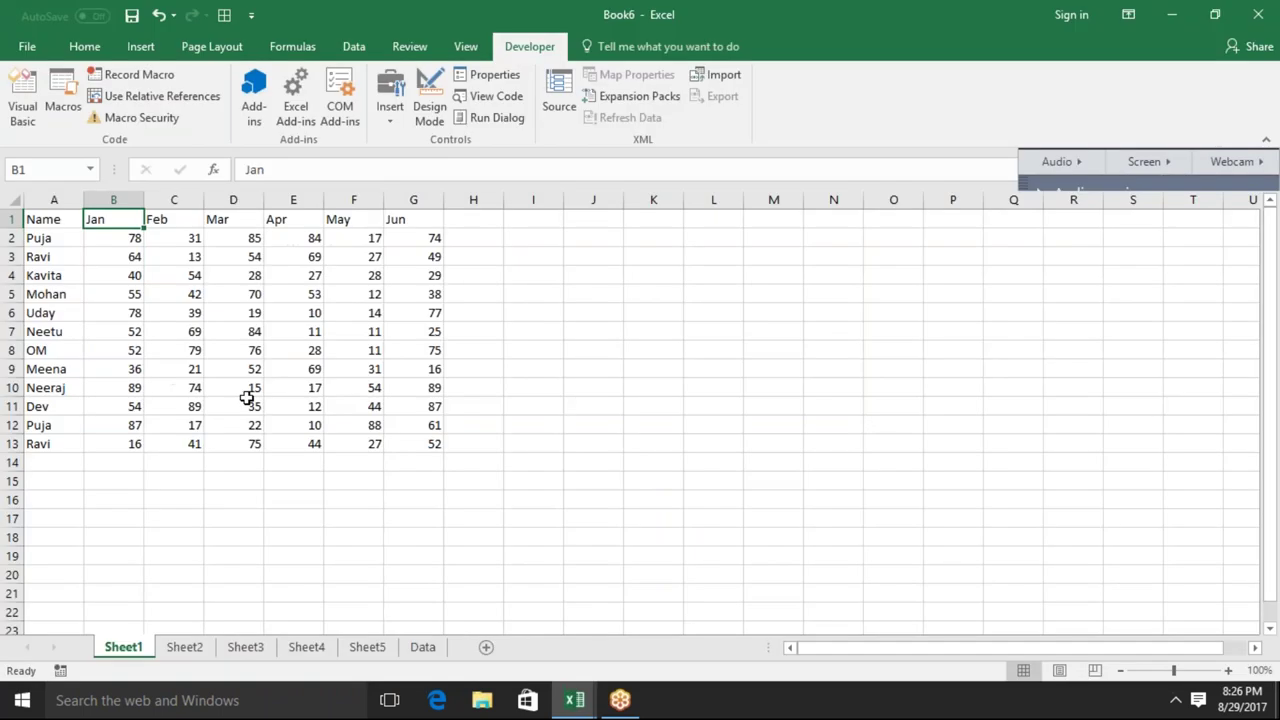
pyautogui.click(423, 647)
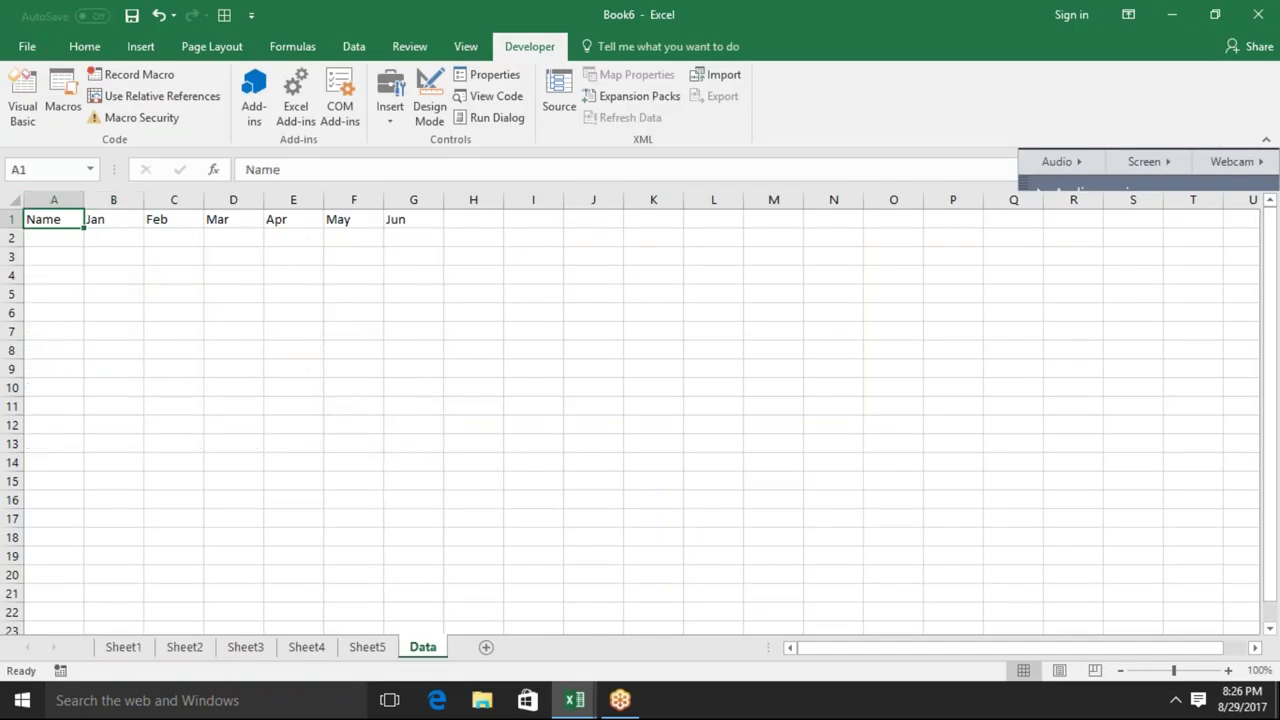
pyautogui.click(57, 240)
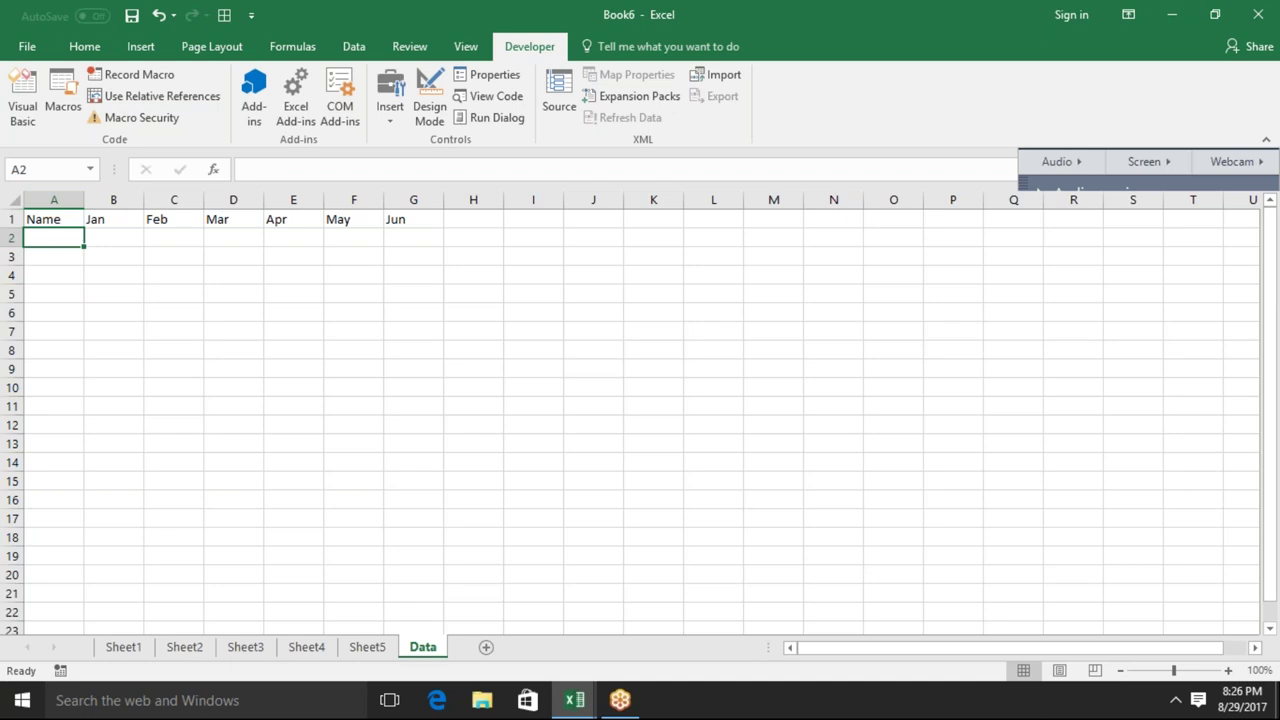
# Start stepping through comp with F8, pausing on its Sub comp() line
pyautogui.hotkey('alt', 'Tab')
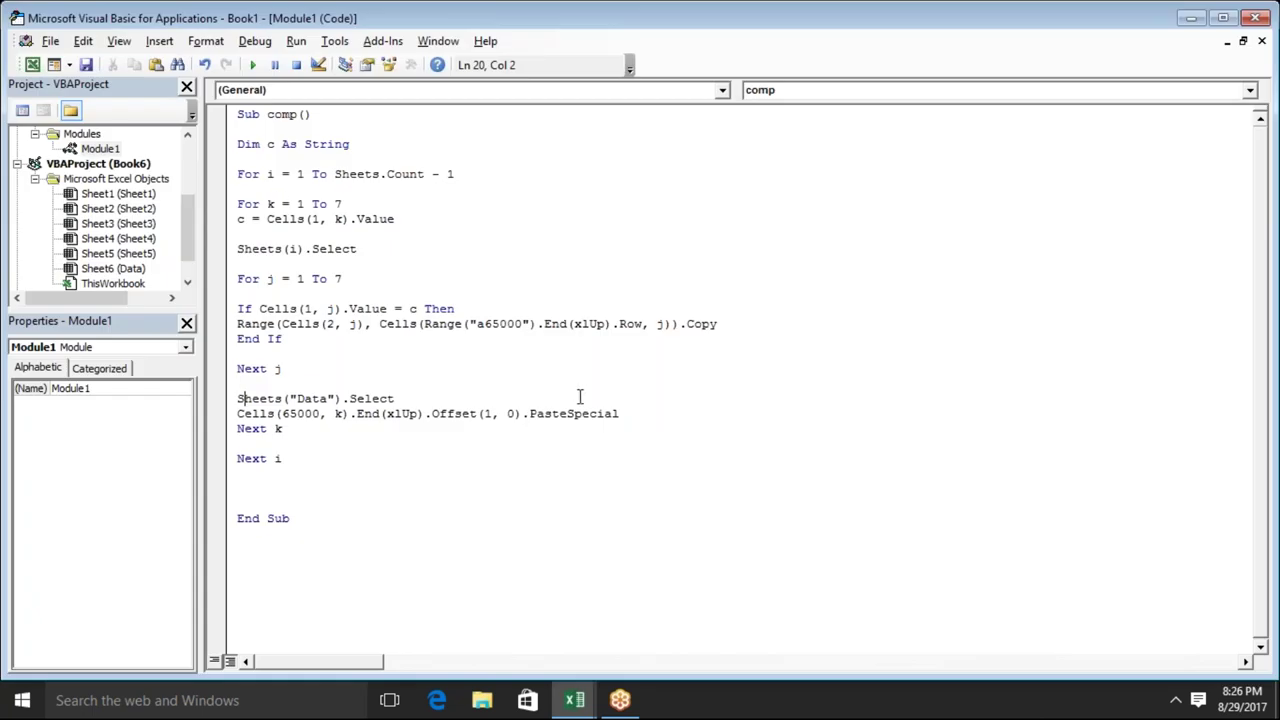
pyautogui.click(588, 415)
pyautogui.click(368, 282)
pyautogui.press('F8')
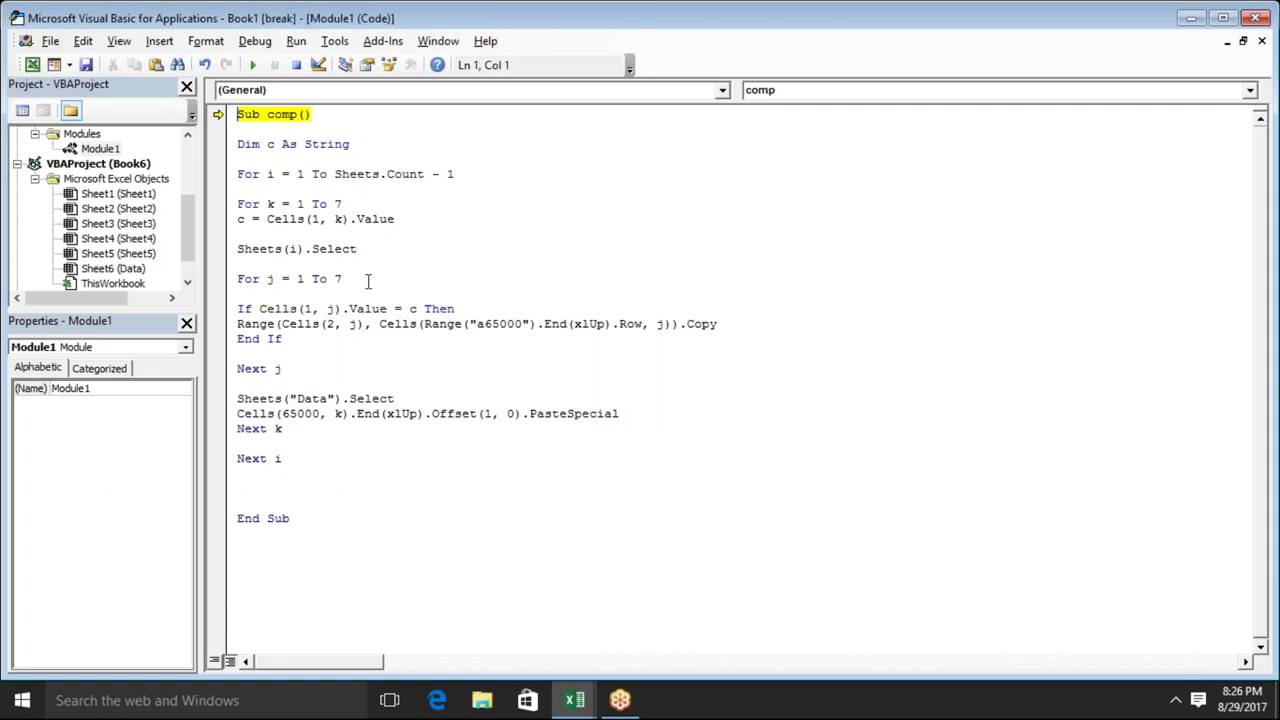
# Step comp to the sheet-selecting line and check Sheet1's Name header in A1
pyautogui.press('F8')
pyautogui.press('F8')
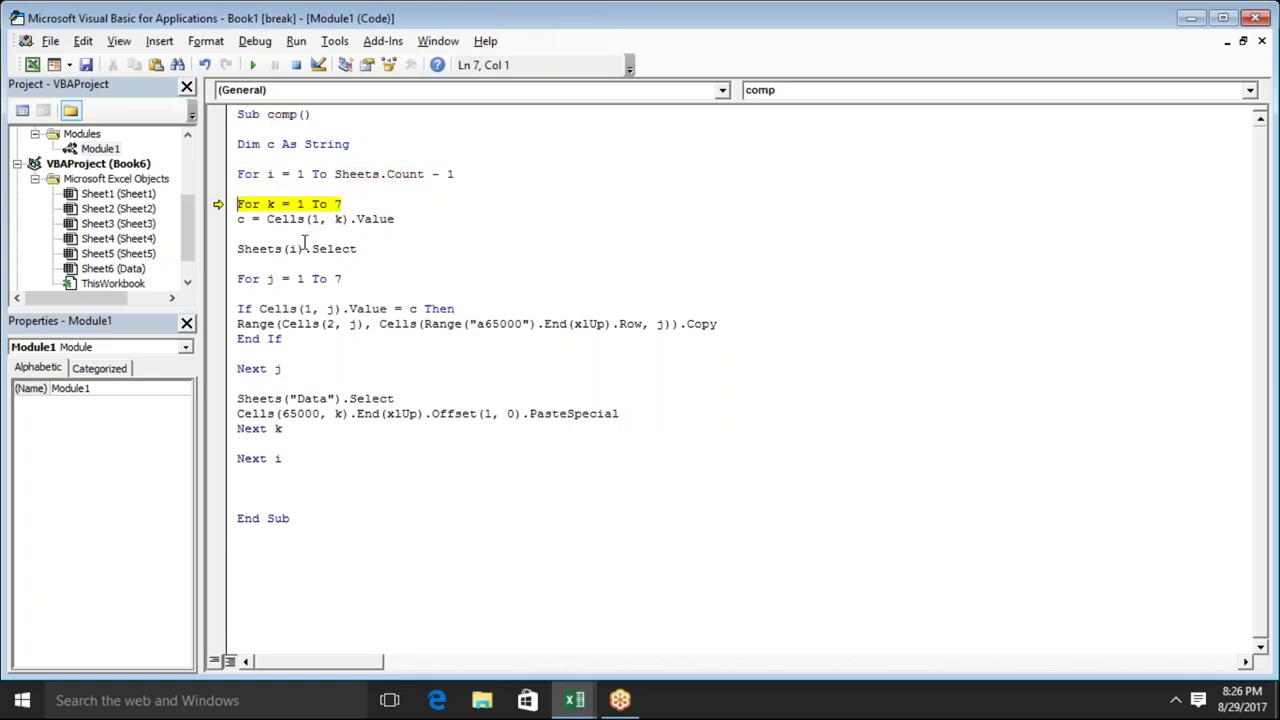
pyautogui.press('F8')
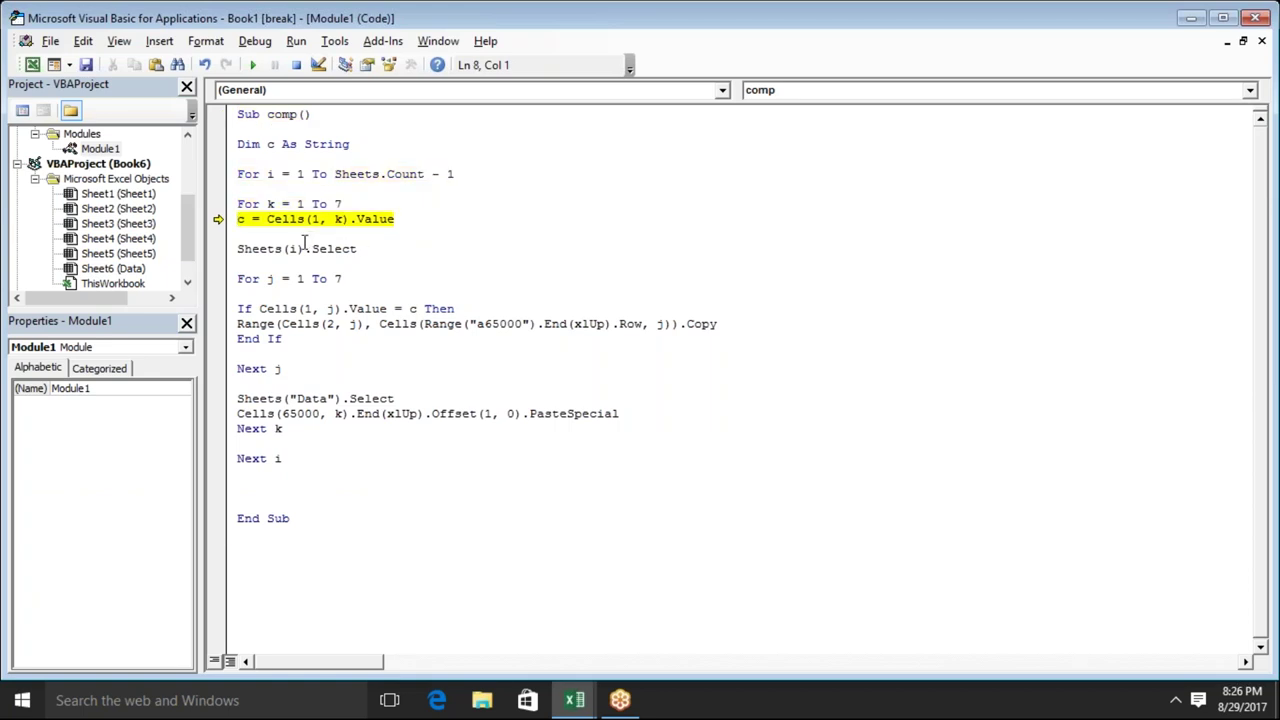
pyautogui.press('F8')
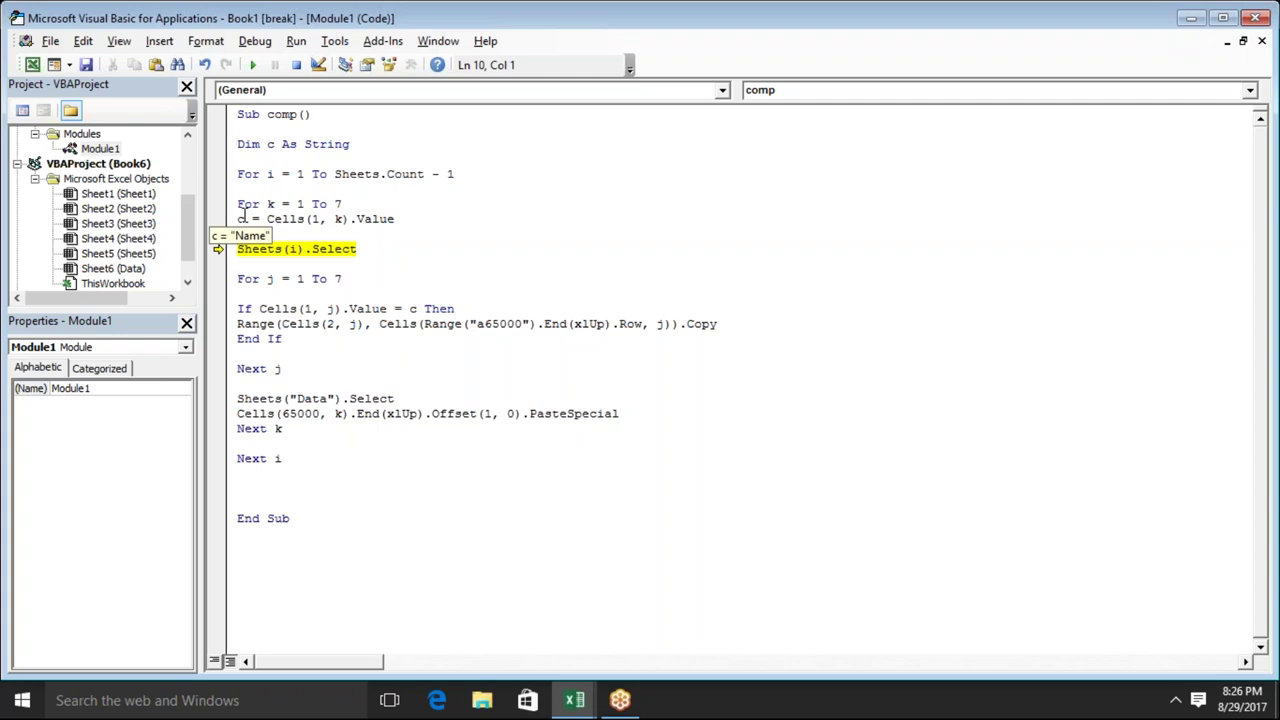
pyautogui.hotkey('alt', 'F11')
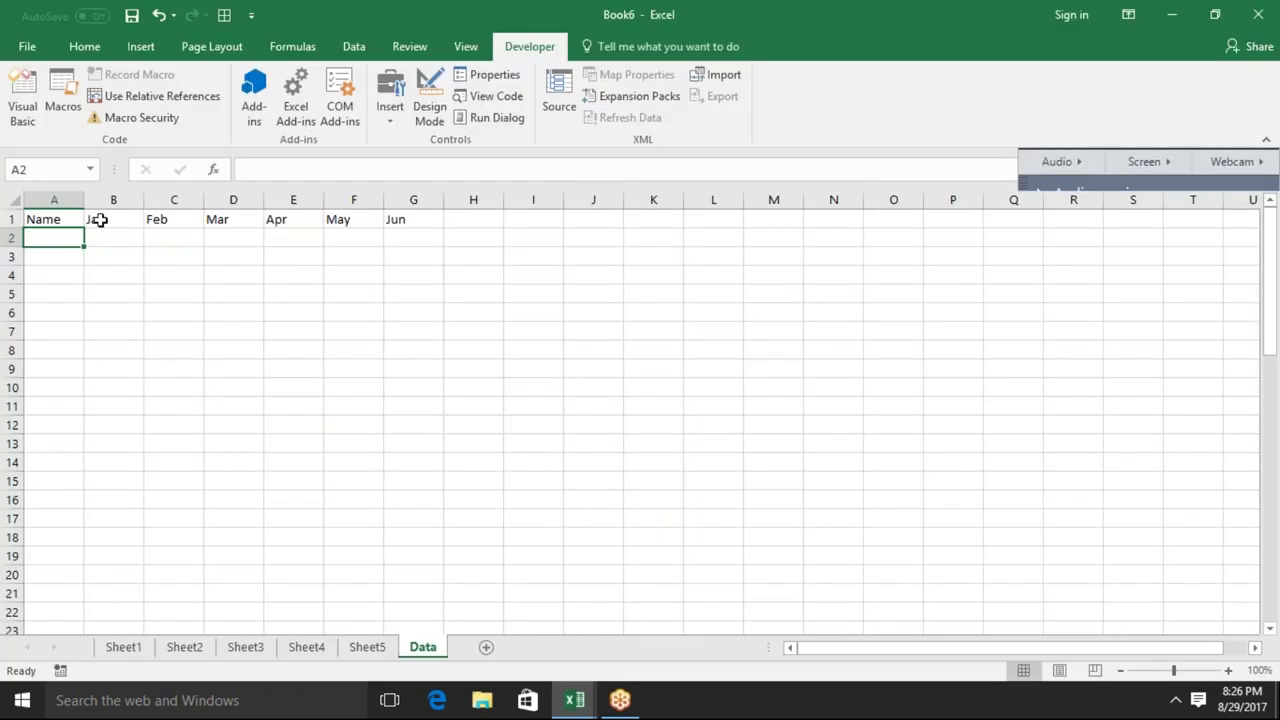
pyautogui.click(45, 219)
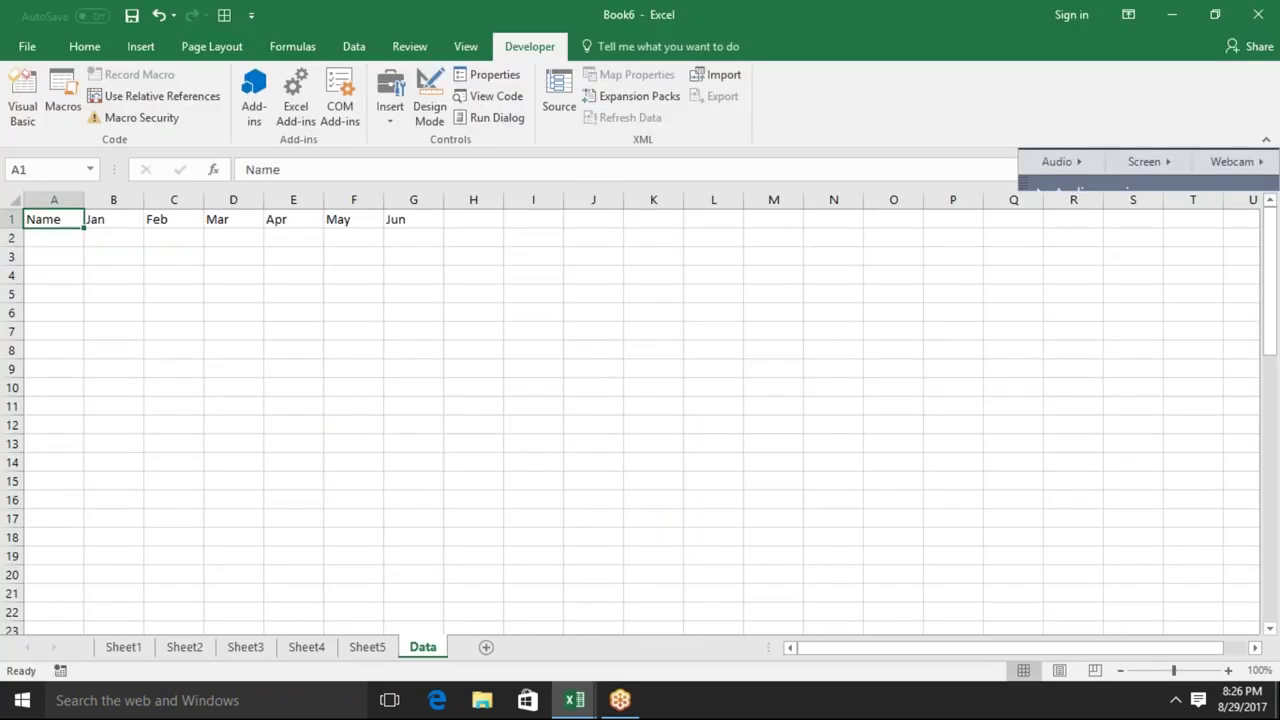
pyautogui.hotkey('alt', 'F11')
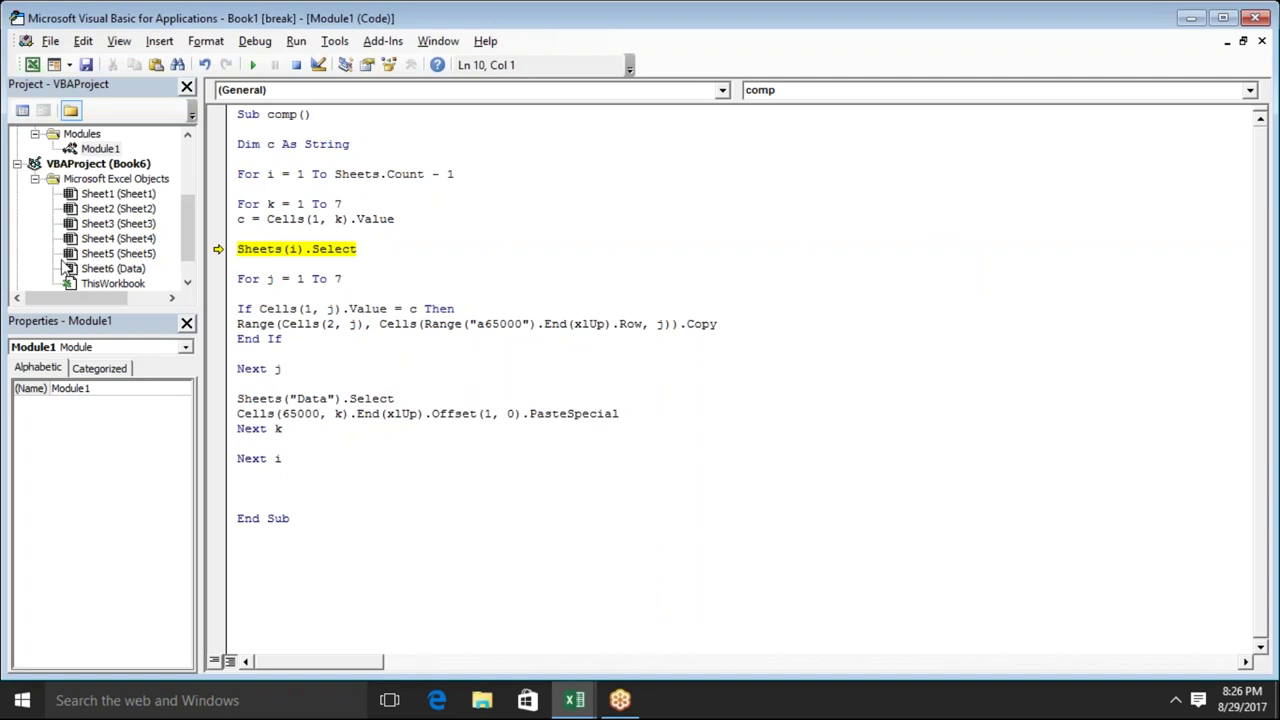
# Step through the header comparison and execute the copy of Sheet1's Name column
pyautogui.press('F8')
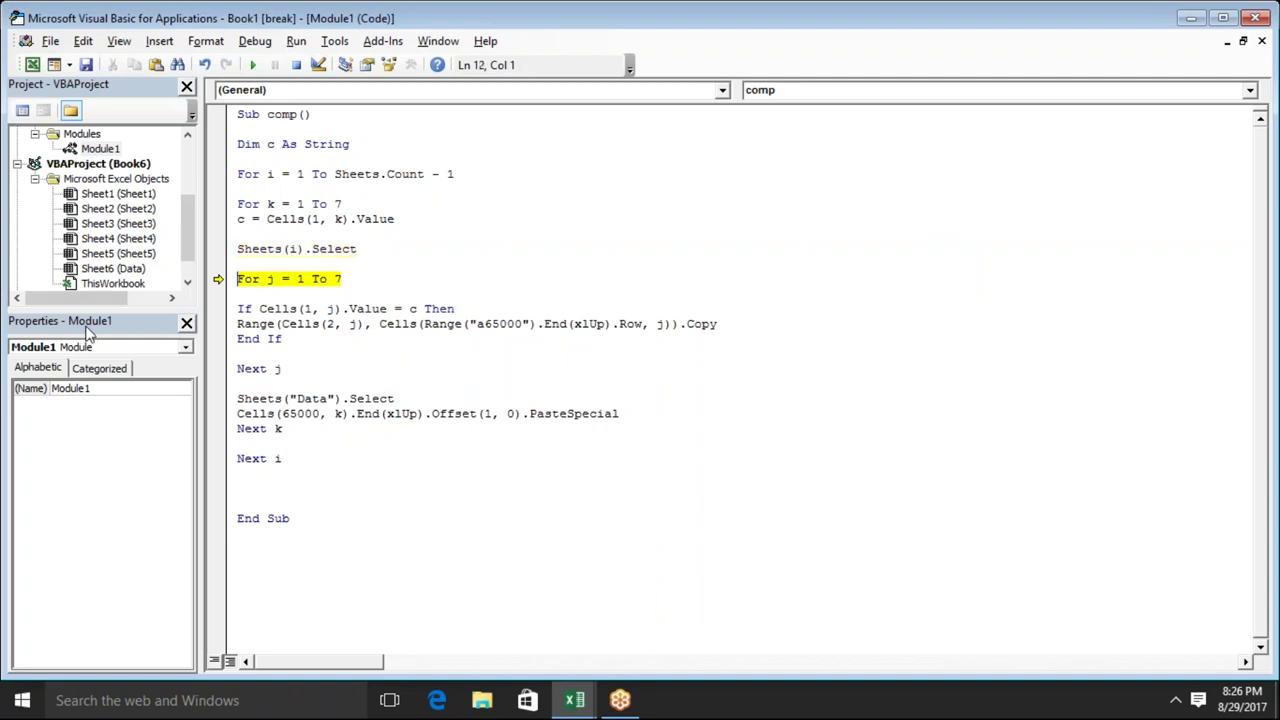
pyautogui.press('F8')
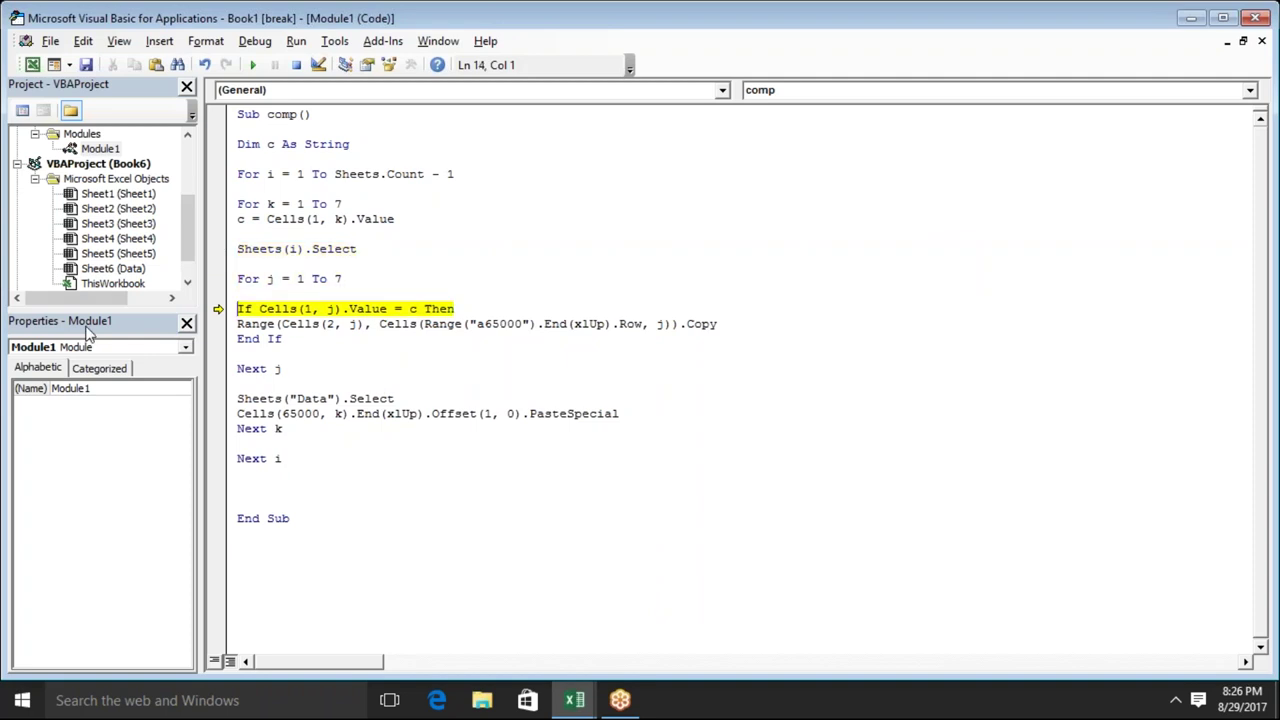
pyautogui.hotkey('alt', 'F11')
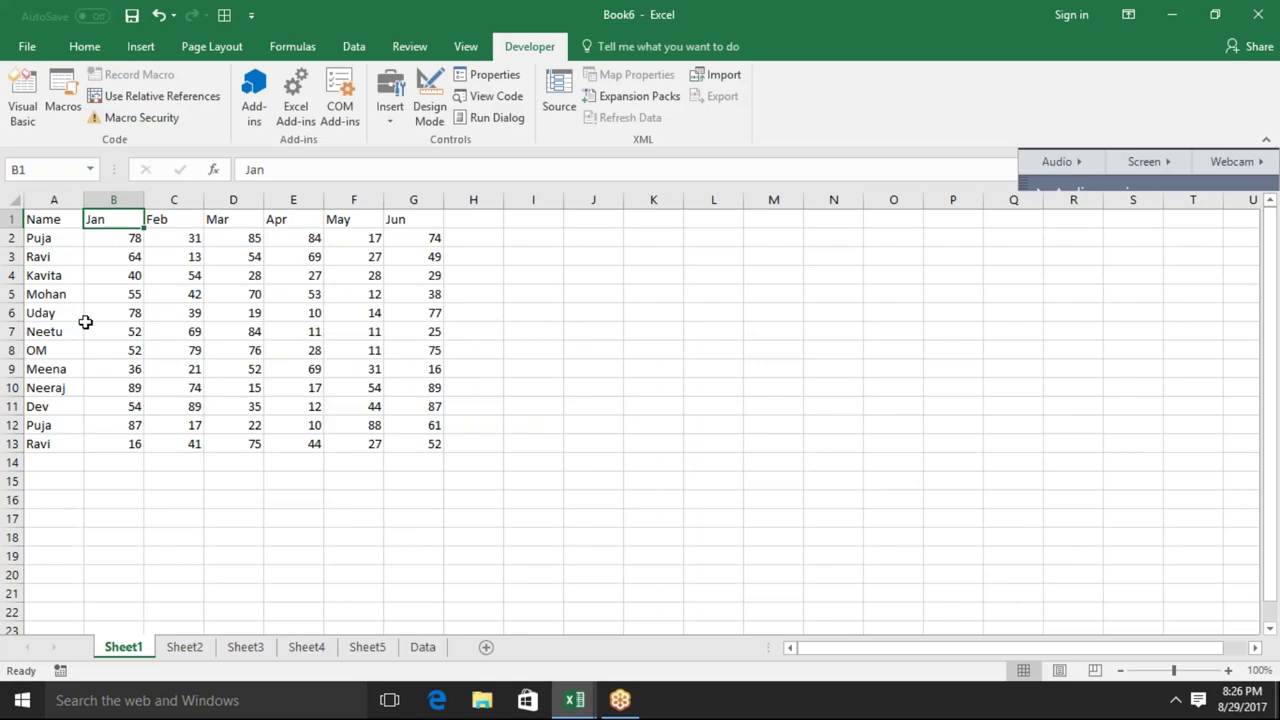
pyautogui.hotkey('alt', 'F11')
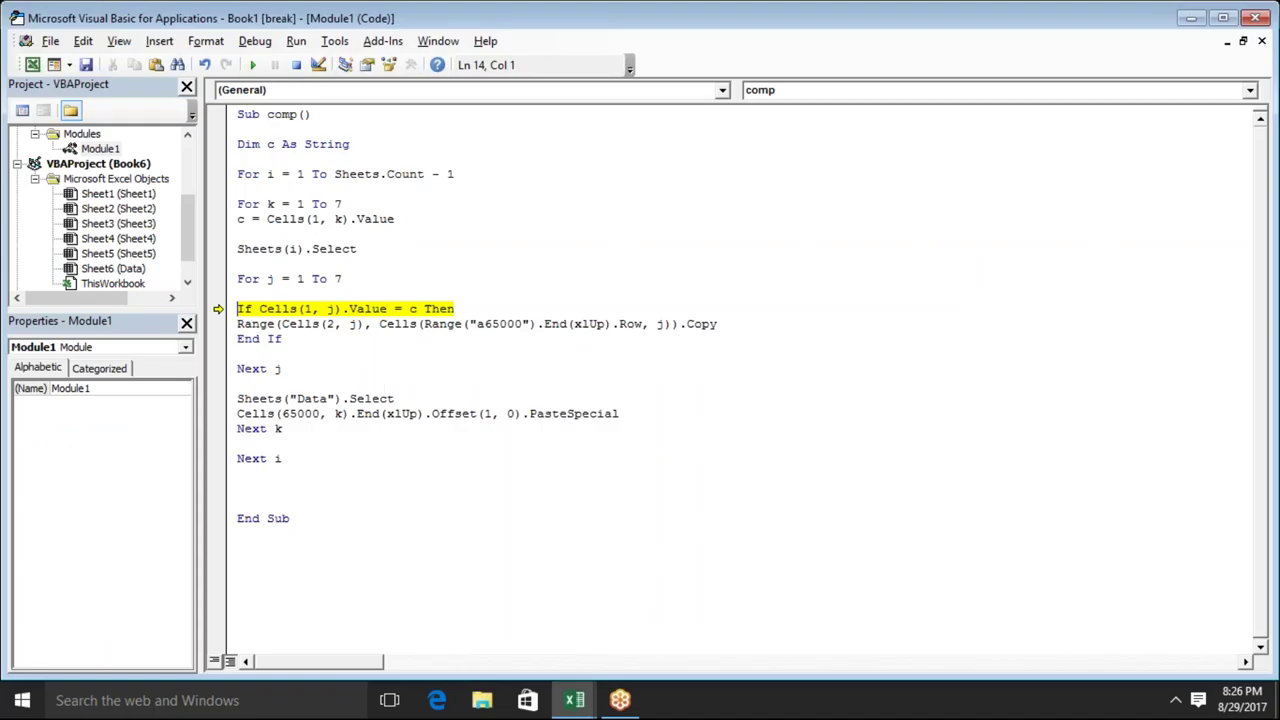
pyautogui.press('F8')
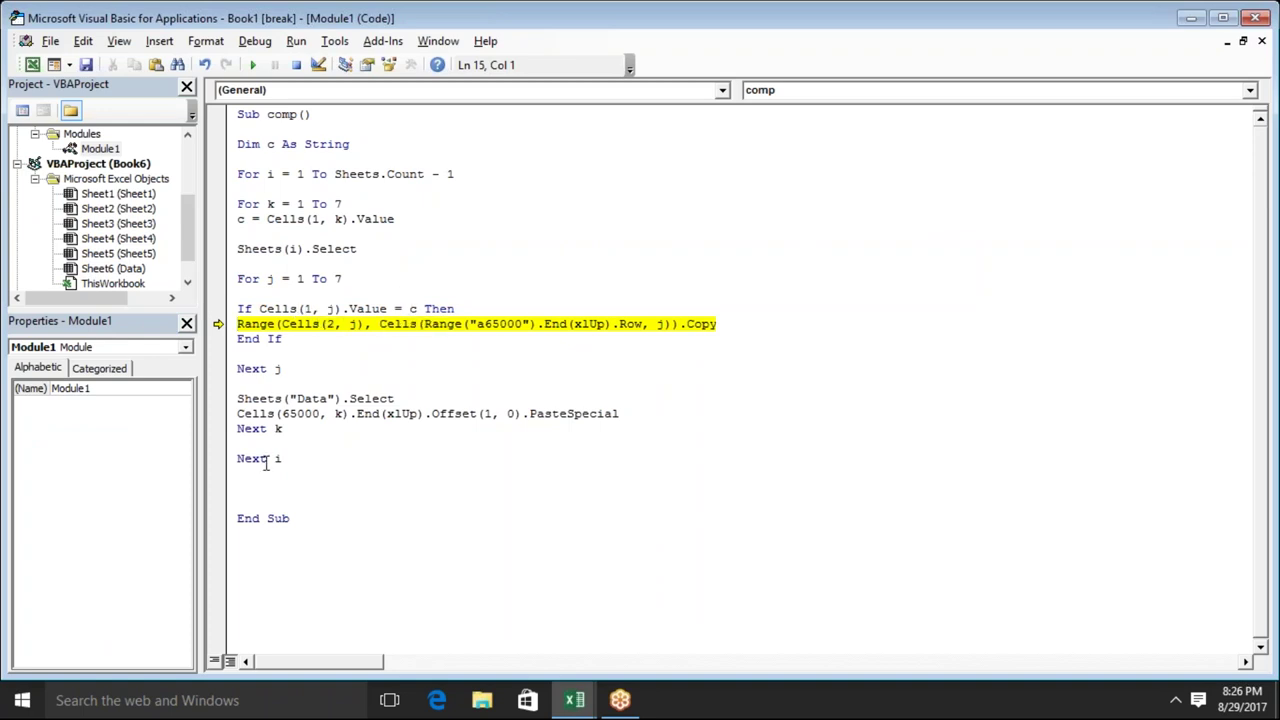
pyautogui.press('F8')
# Step past Next j and Sheets("Data").Select, pasting the 12 names into Data's A2:A13
pyautogui.hotkey('alt', 'F11')
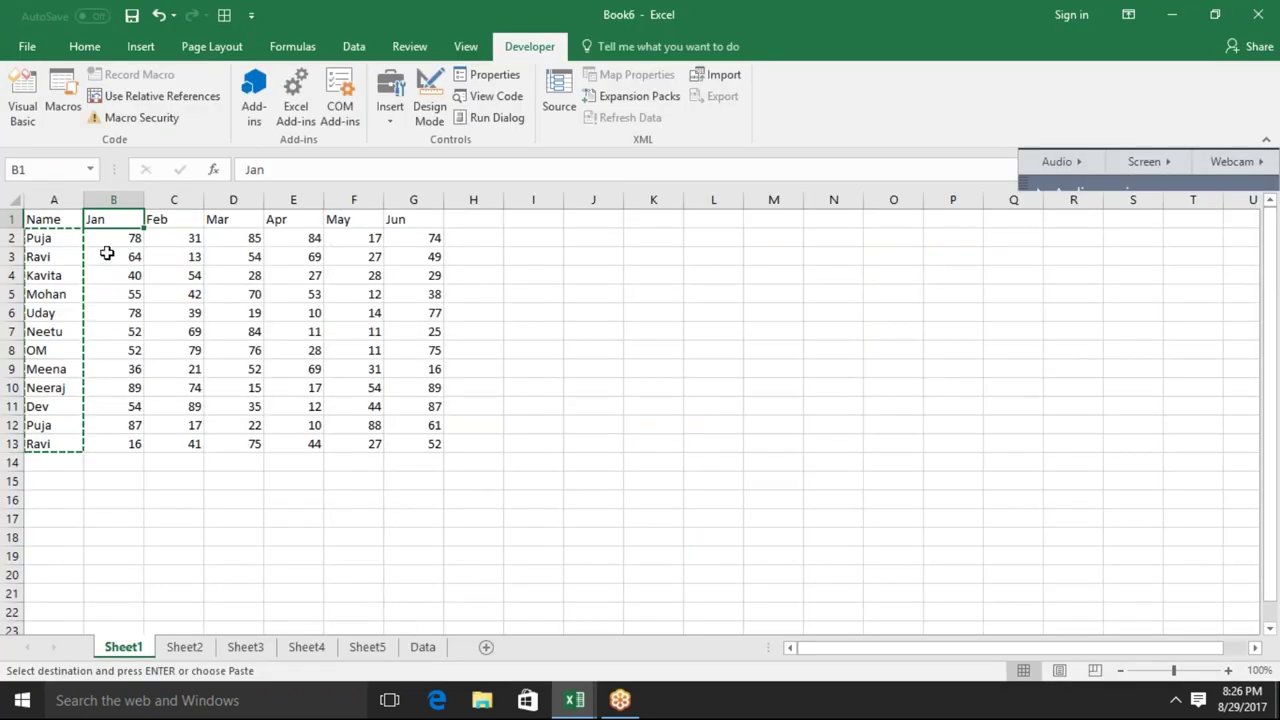
pyautogui.hotkey('alt', 'F11')
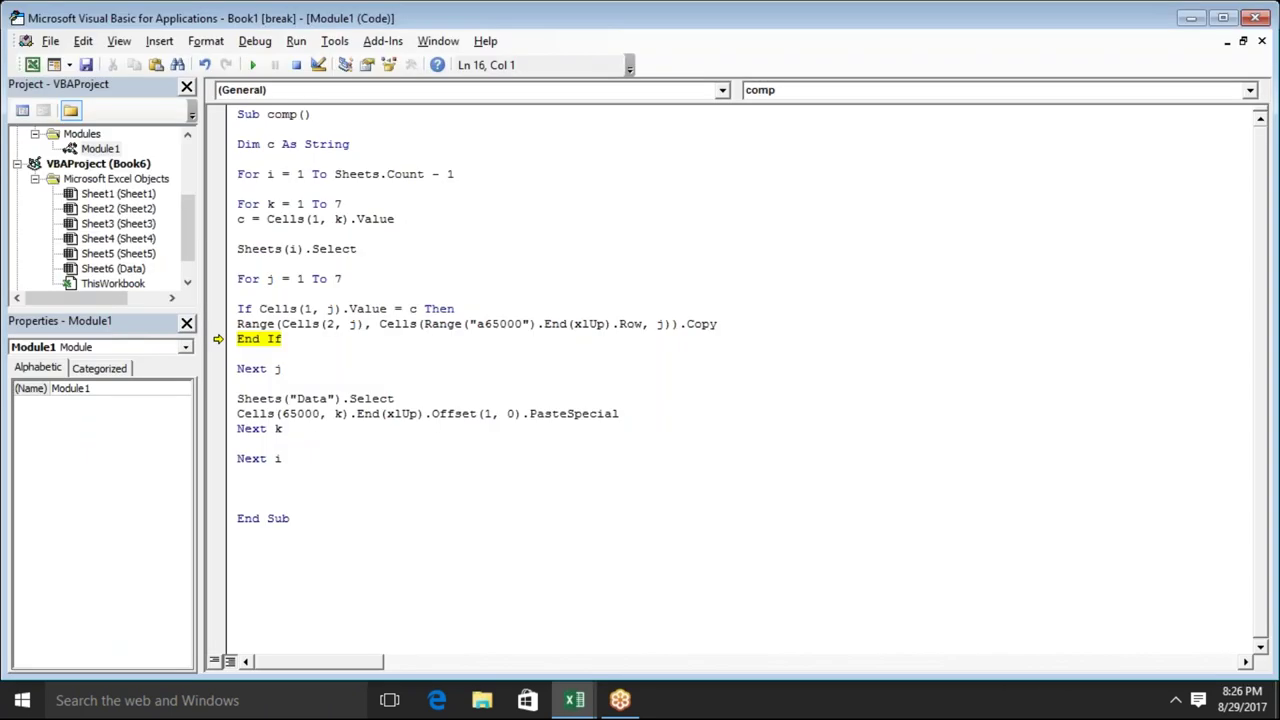
pyautogui.press('F8')
pyautogui.press('F8')
pyautogui.press('F8')
pyautogui.press('F8')
pyautogui.press('F8')
pyautogui.press('F8')
pyautogui.press('F8')
pyautogui.press('F8')
pyautogui.press('F8')
pyautogui.press('F8')
pyautogui.press('F8')
pyautogui.press('F8')
pyautogui.press('F8')
pyautogui.press('F8')
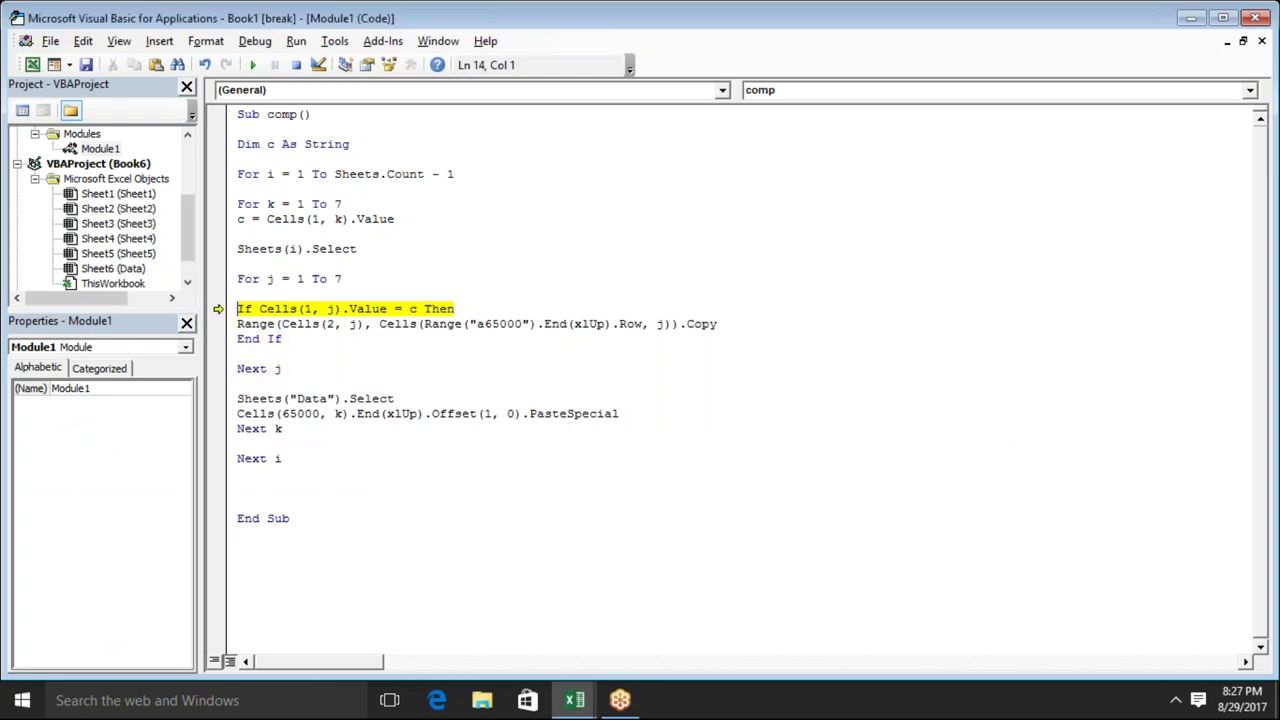
pyautogui.press('F8')
pyautogui.press('F8')
pyautogui.press('F8')
pyautogui.press('F8')
pyautogui.press('F8')
pyautogui.press('F8')
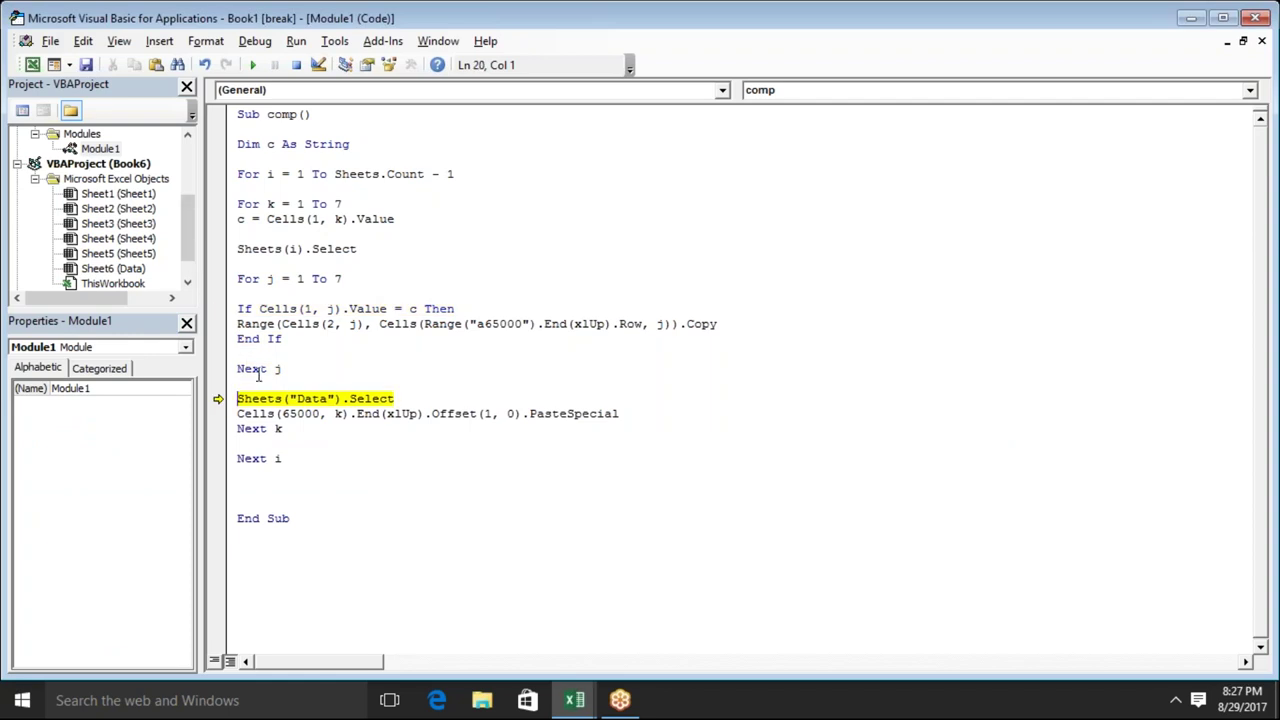
pyautogui.press('F8')
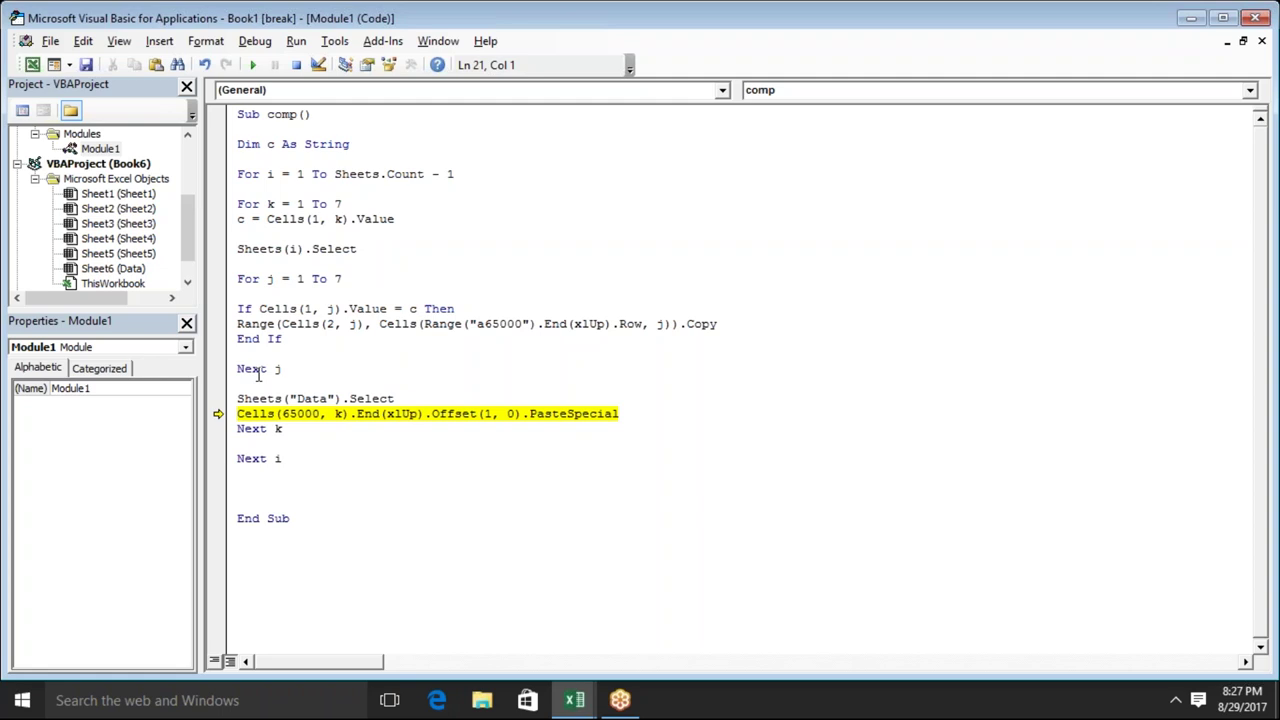
pyautogui.hotkey('alt', 'F11')
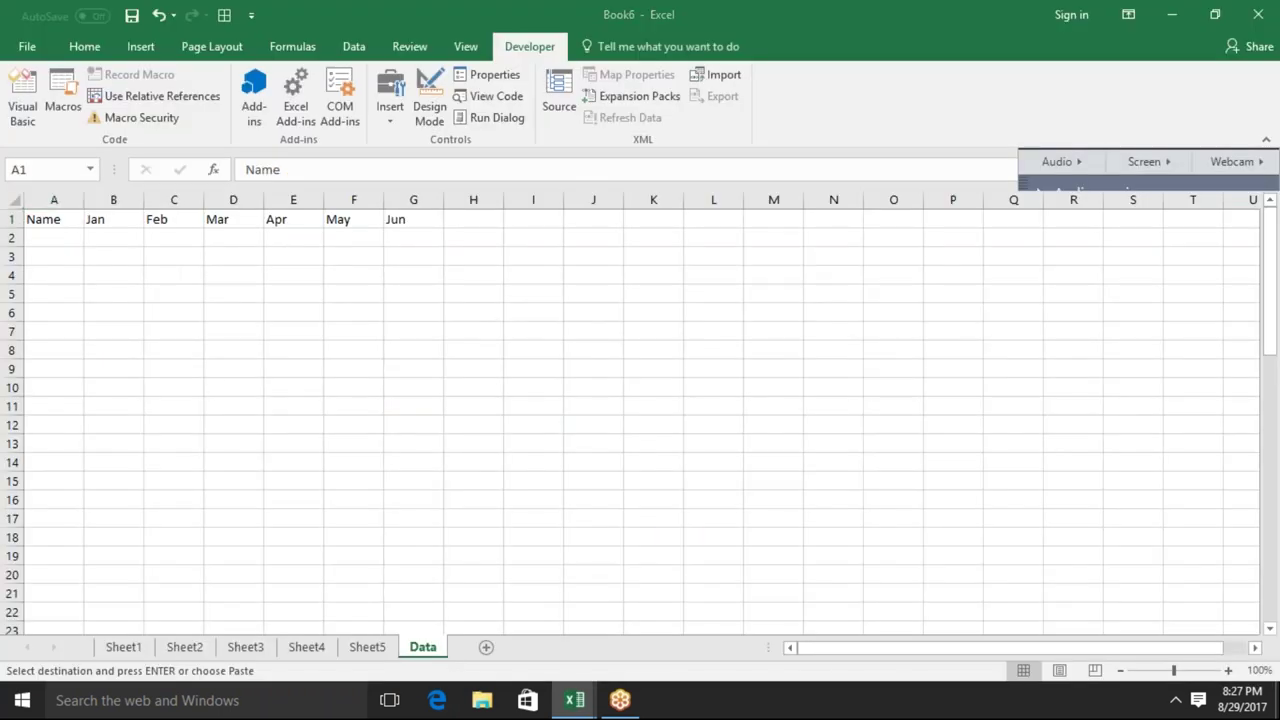
pyautogui.hotkey('alt', 'F11')
pyautogui.press('F8')
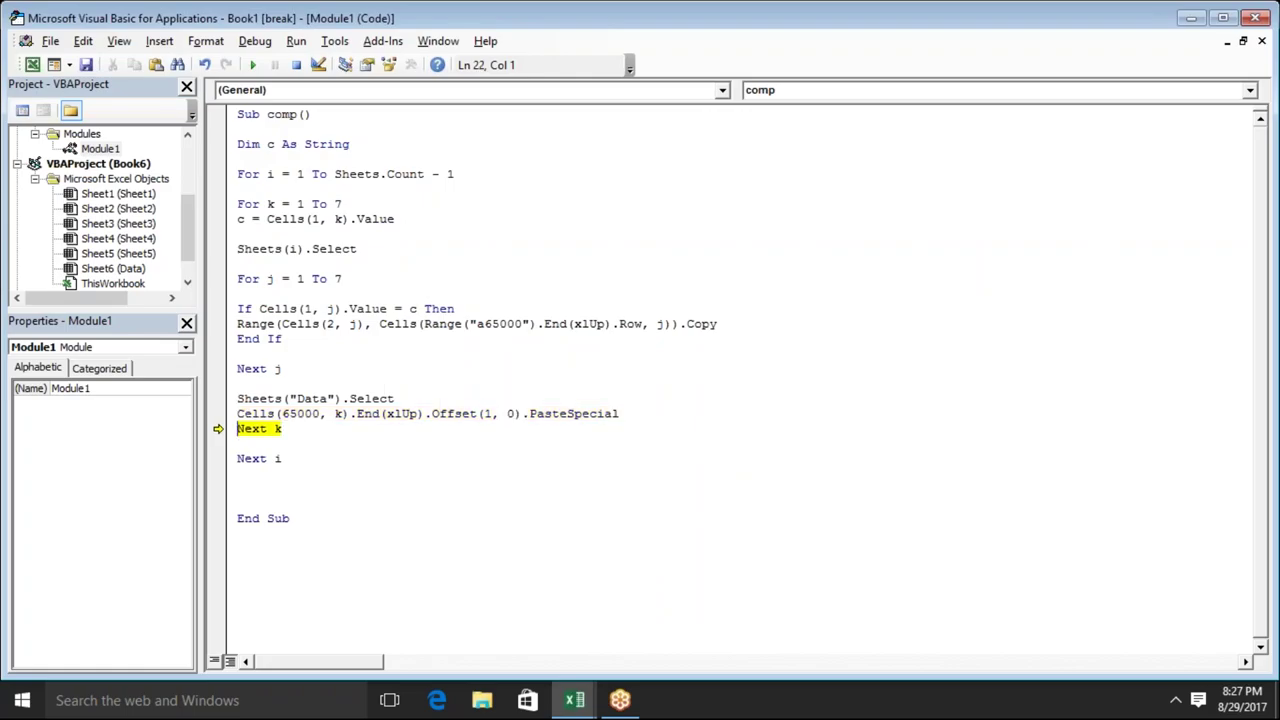
pyautogui.hotkey('alt', 'F11')
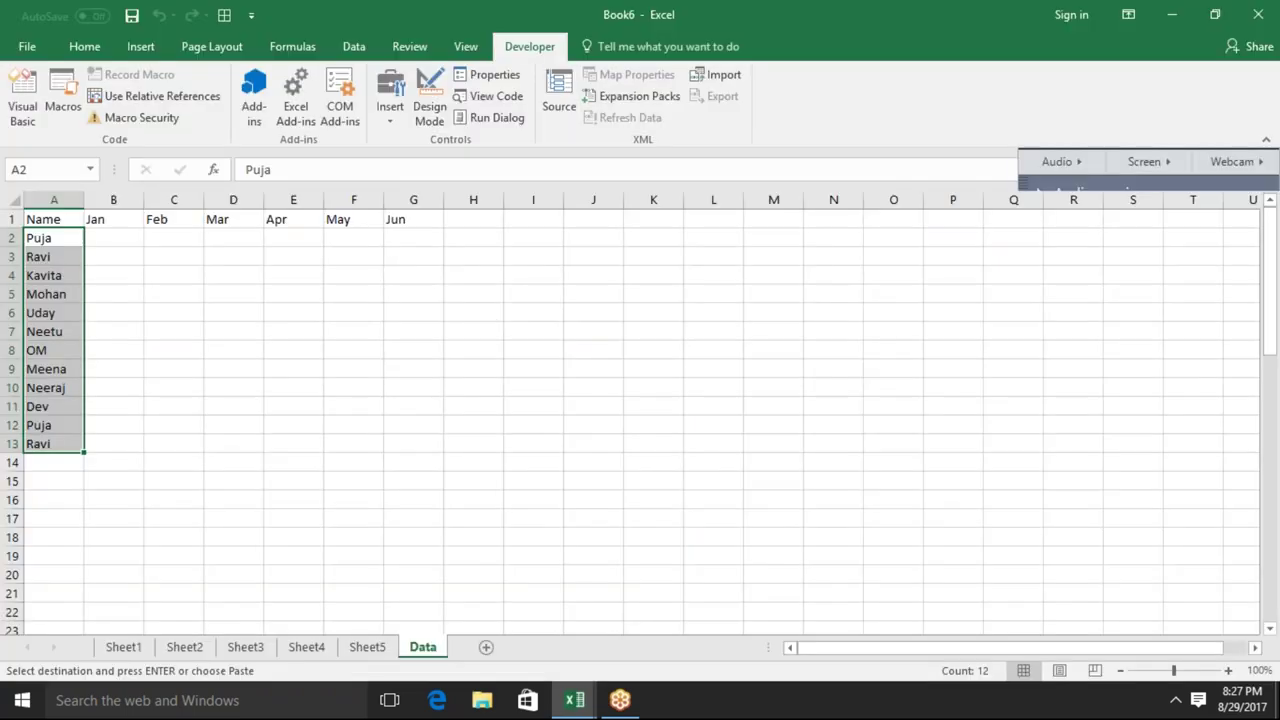
pyautogui.hotkey('alt', 'F11')
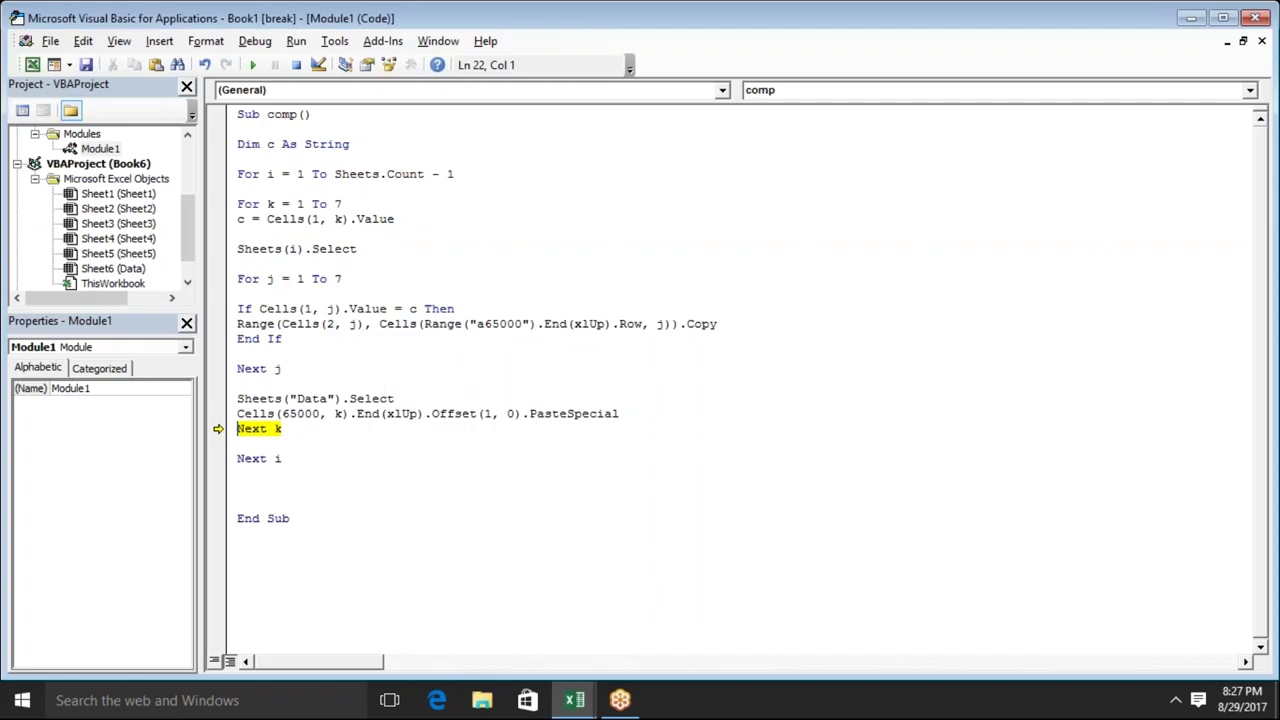
# Step comp onto the Jan header column, checking B1 on Data and Sheet1
pyautogui.press('F8')
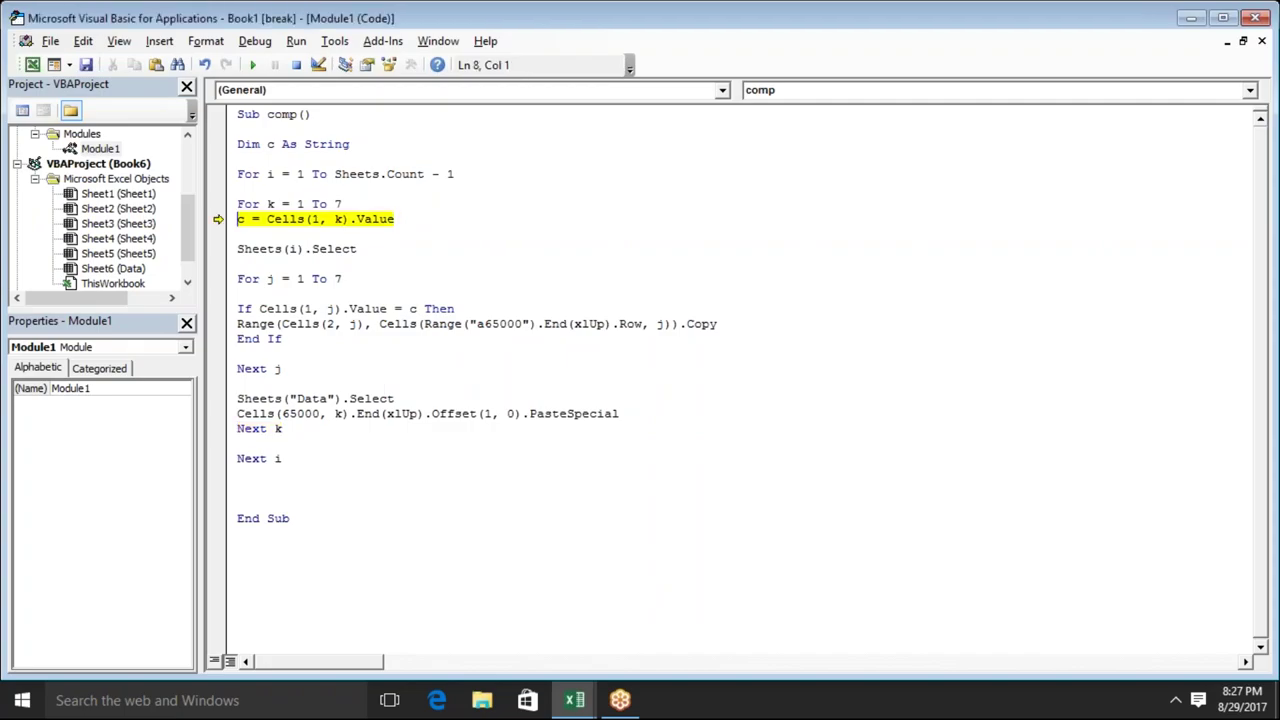
pyautogui.hotkey('alt', 'F11')
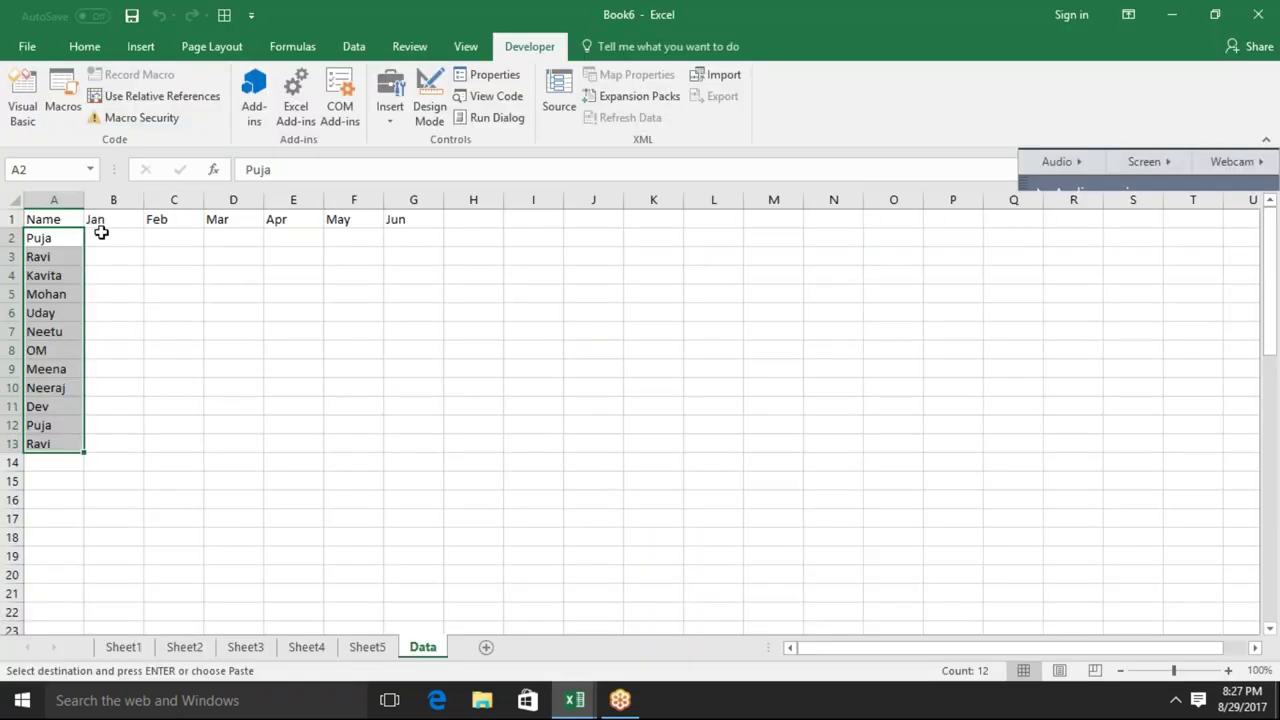
pyautogui.click(103, 219)
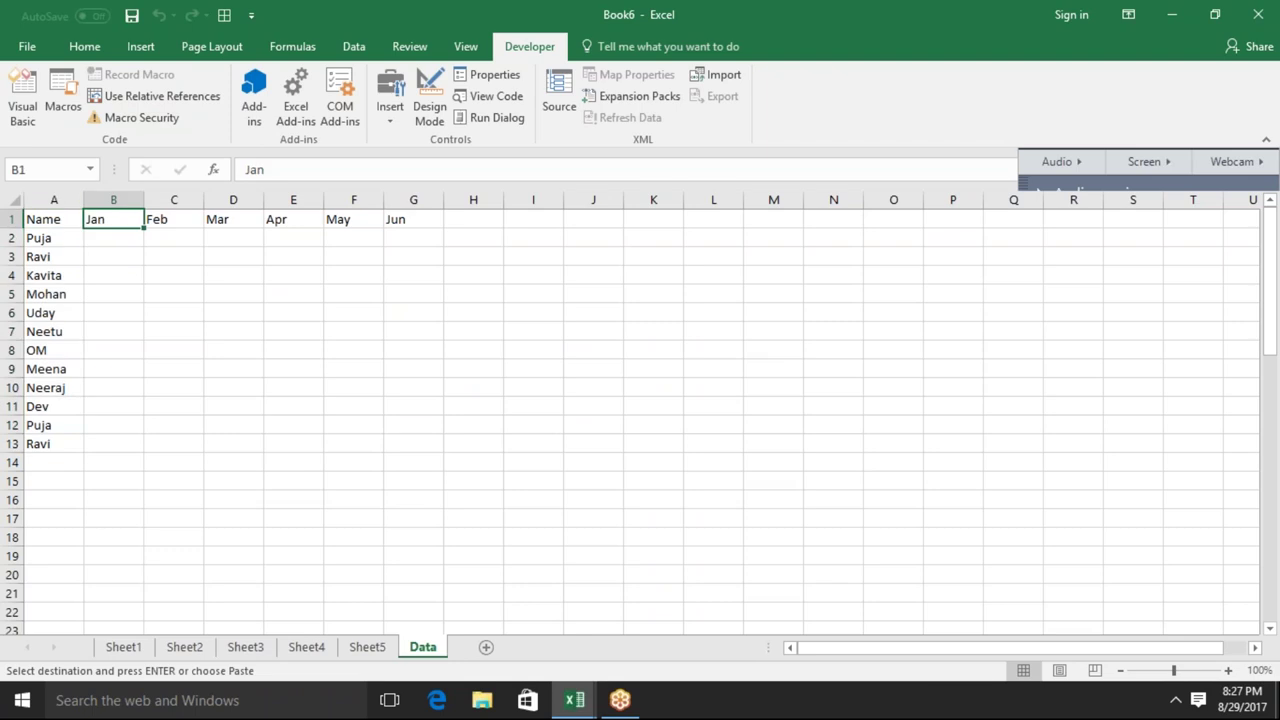
pyautogui.hotkey('alt', 'F11')
pyautogui.press('F8')
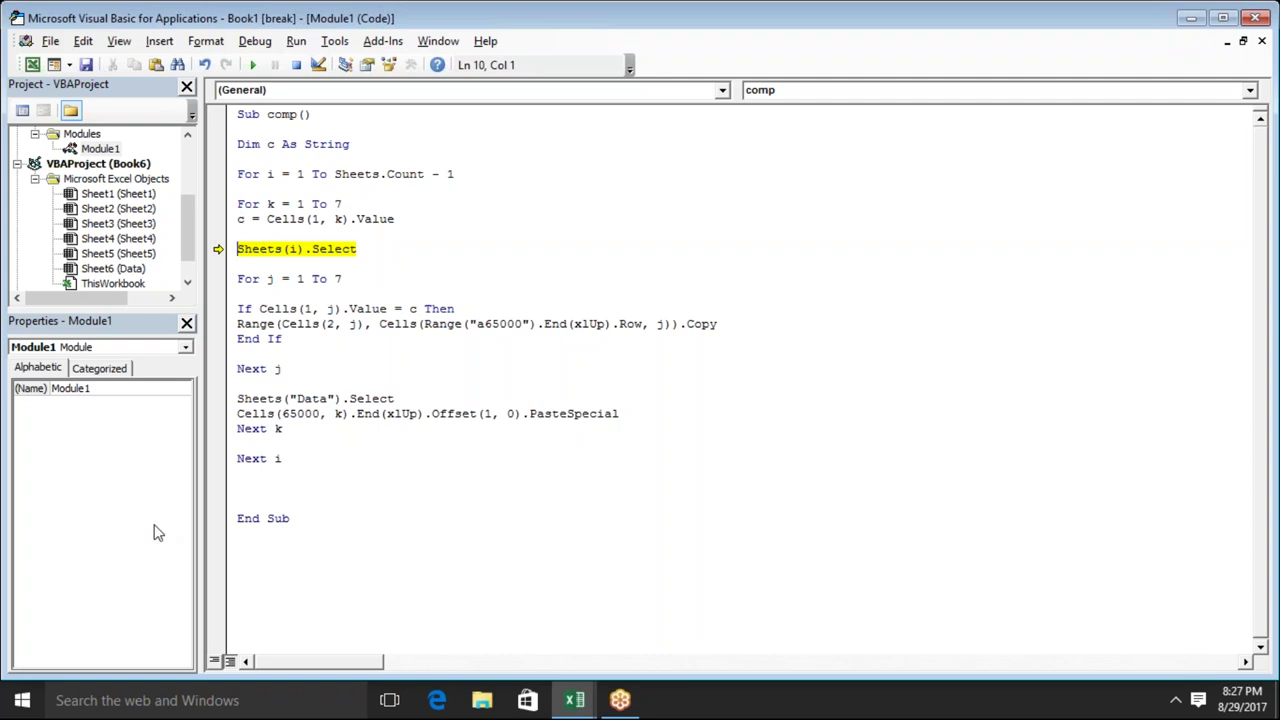
pyautogui.press('F8')
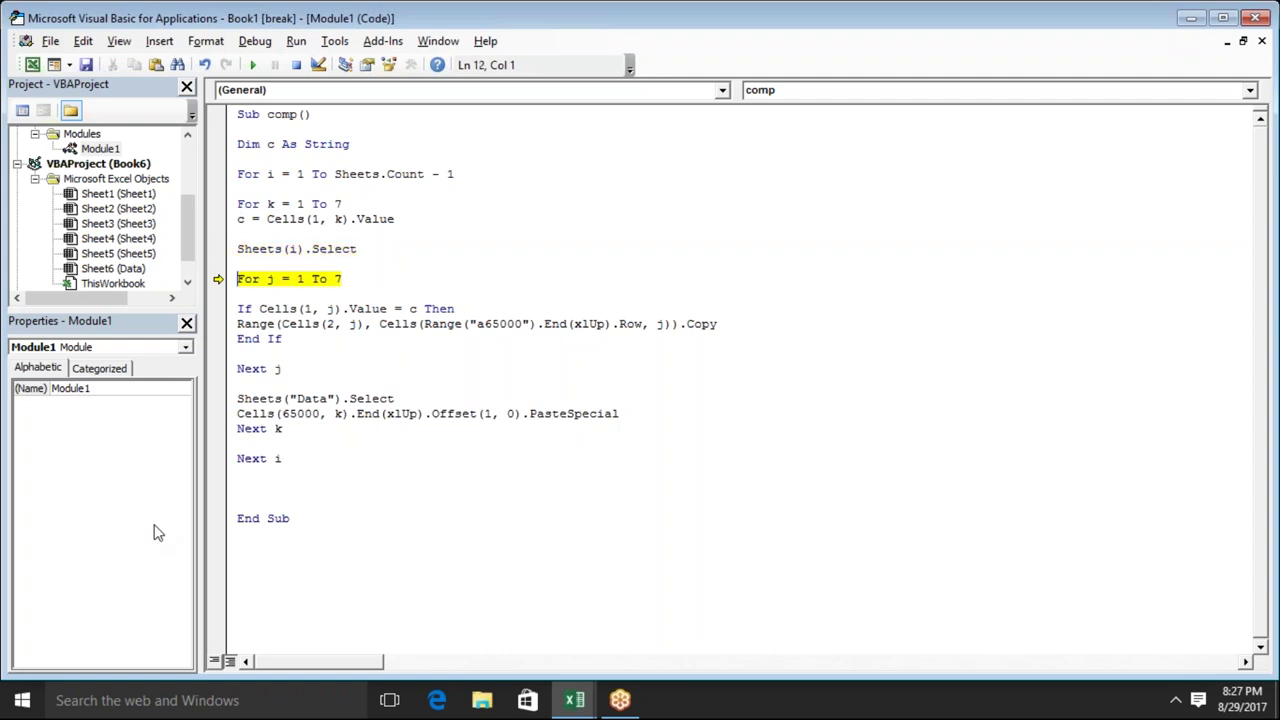
pyautogui.press('F8')
pyautogui.press('F8')
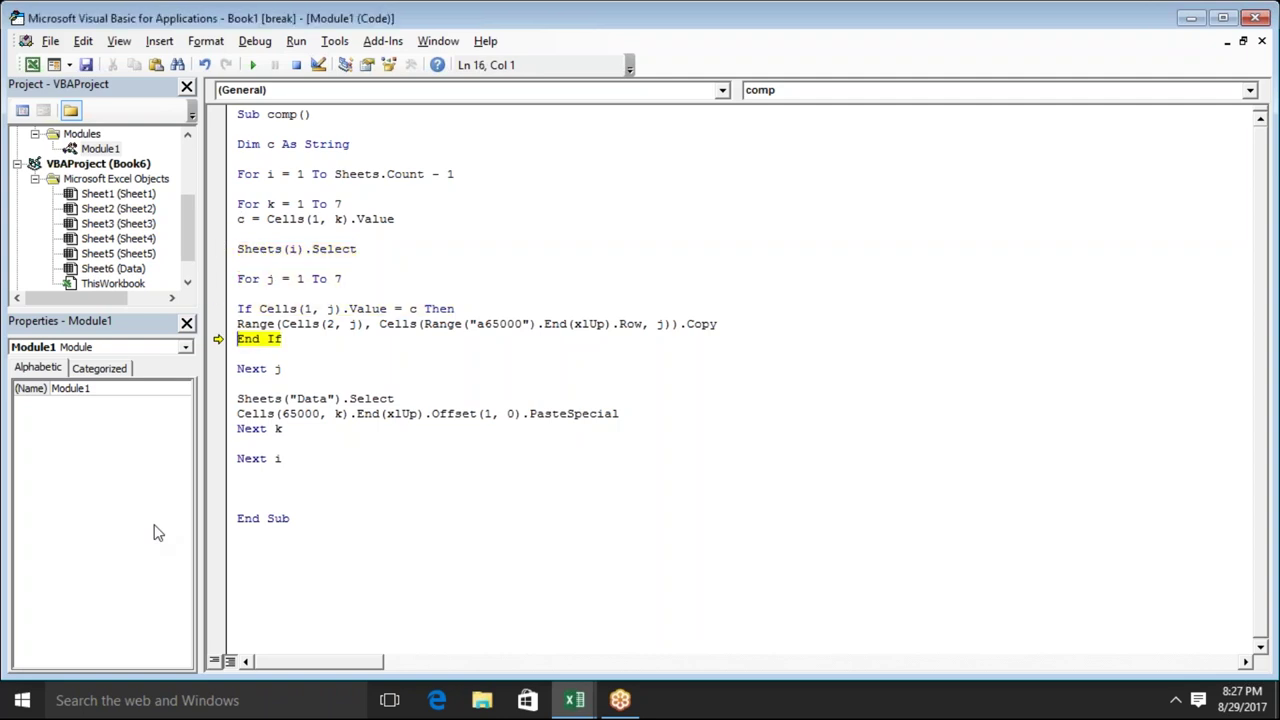
pyautogui.hotkey('alt', 'F11')
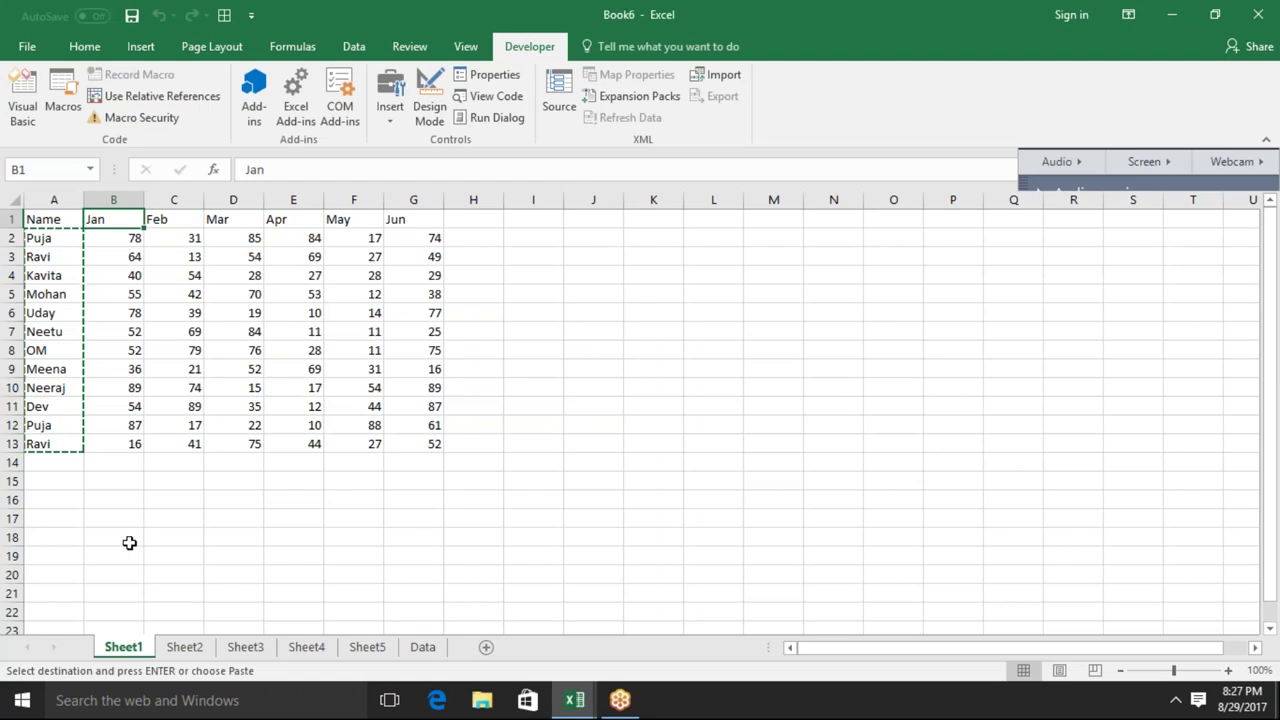
pyautogui.hotkey('alt', 'F11')
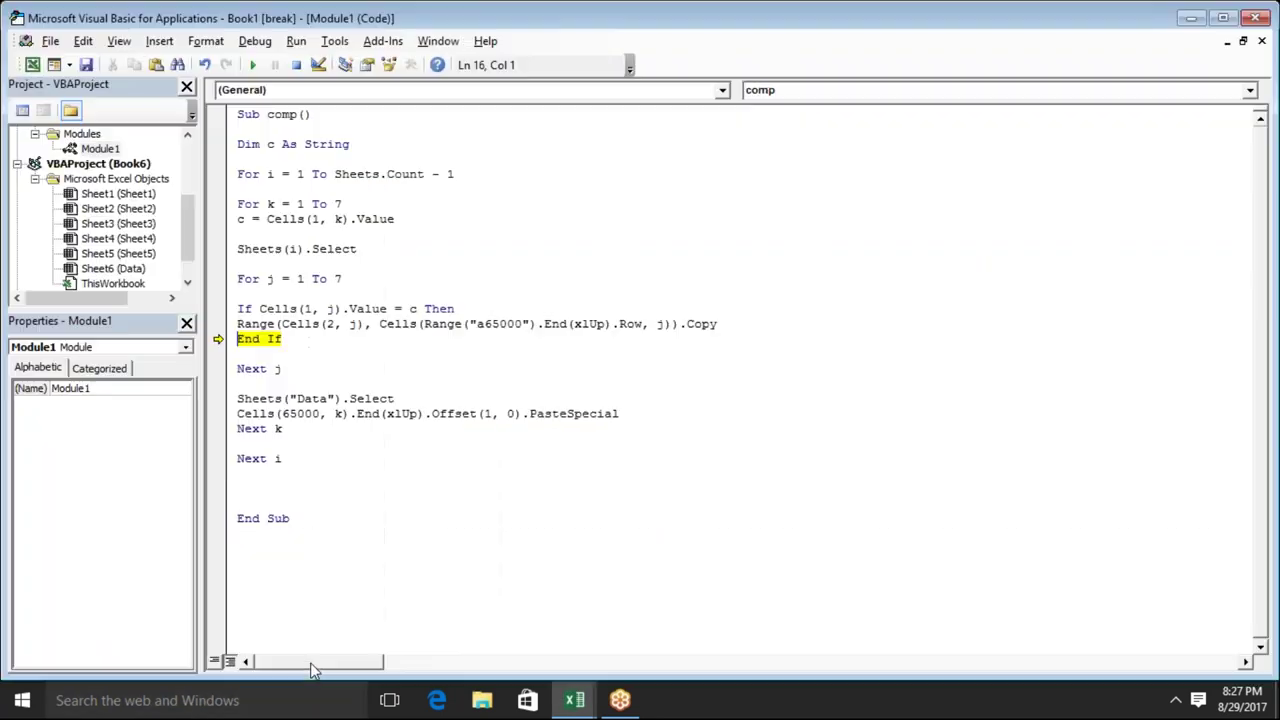
pyautogui.hotkey('alt', 'F11')
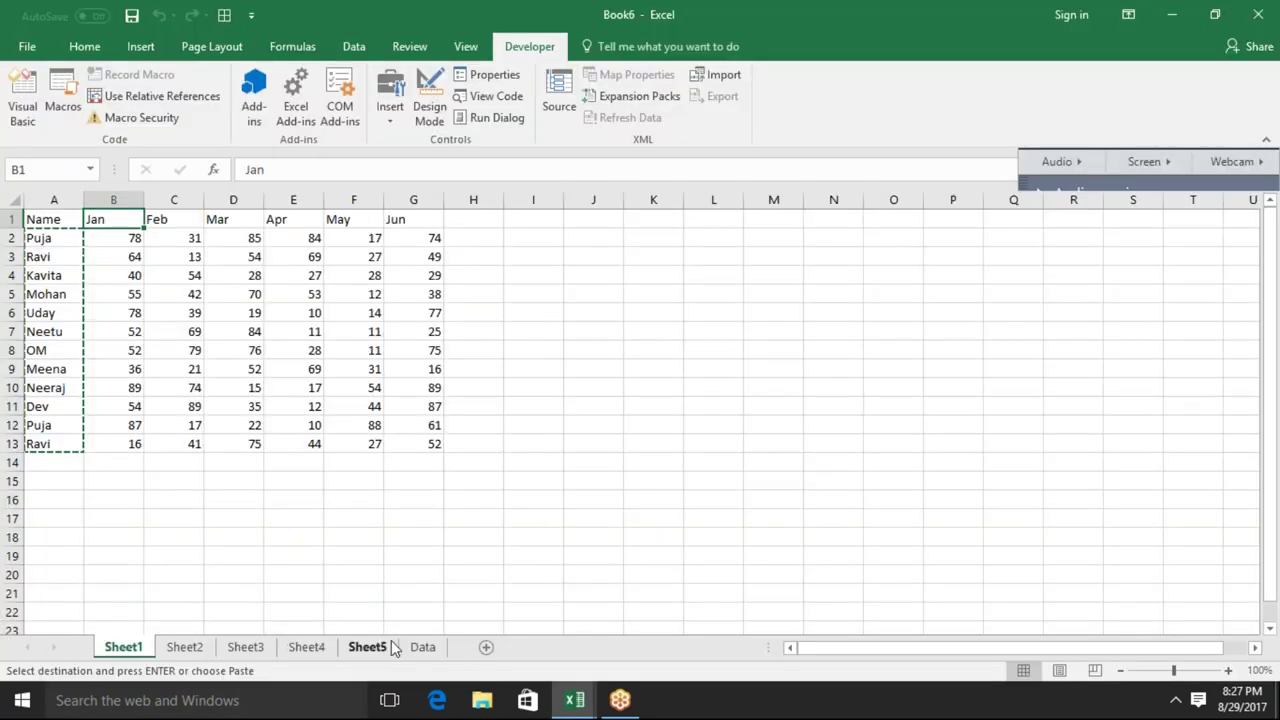
pyautogui.hotkey('alt', 'F11')
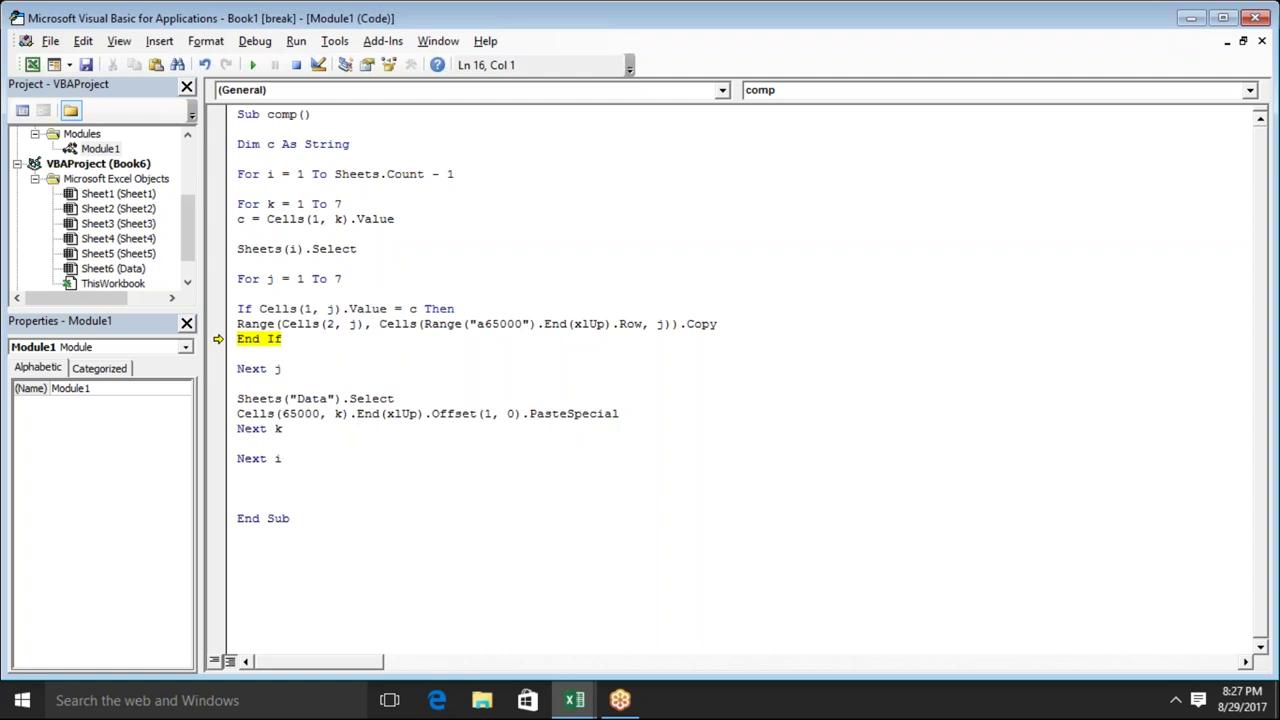
# Compare the Data sheet and Sheet1, then step on to copy Sheet1's Jan column
pyautogui.hotkey('alt', 'Tab')
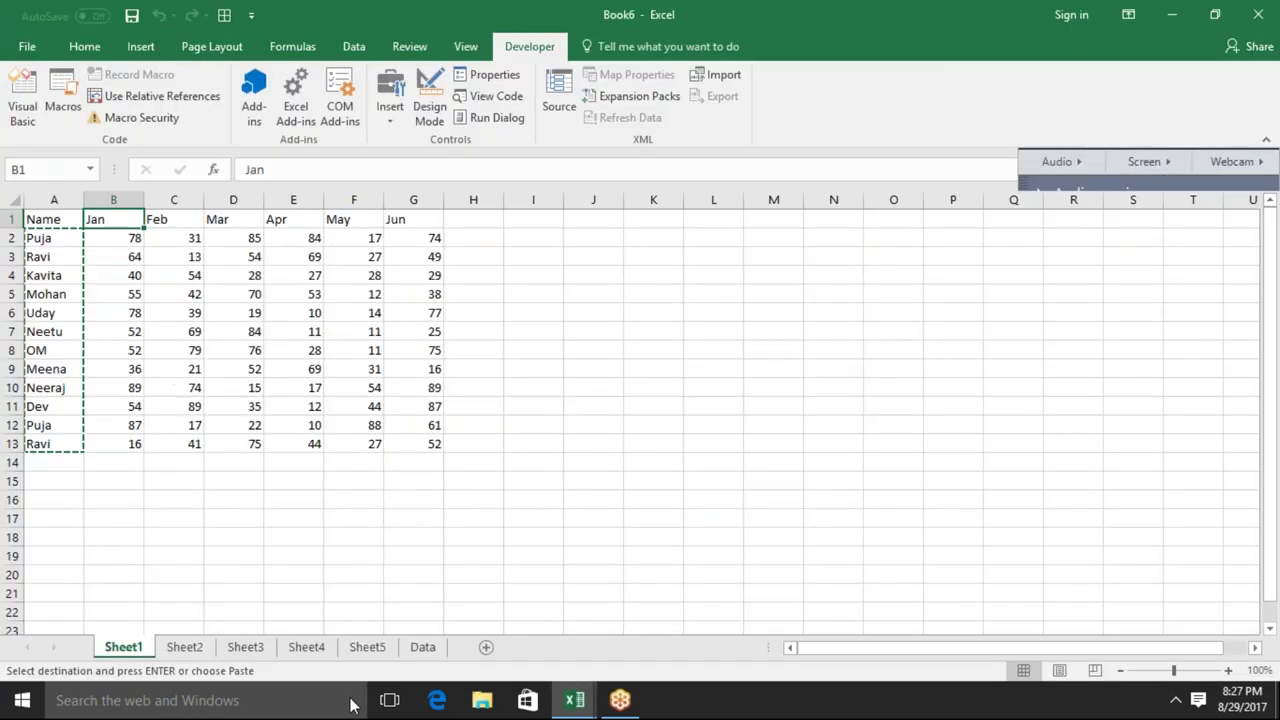
pyautogui.click(424, 648)
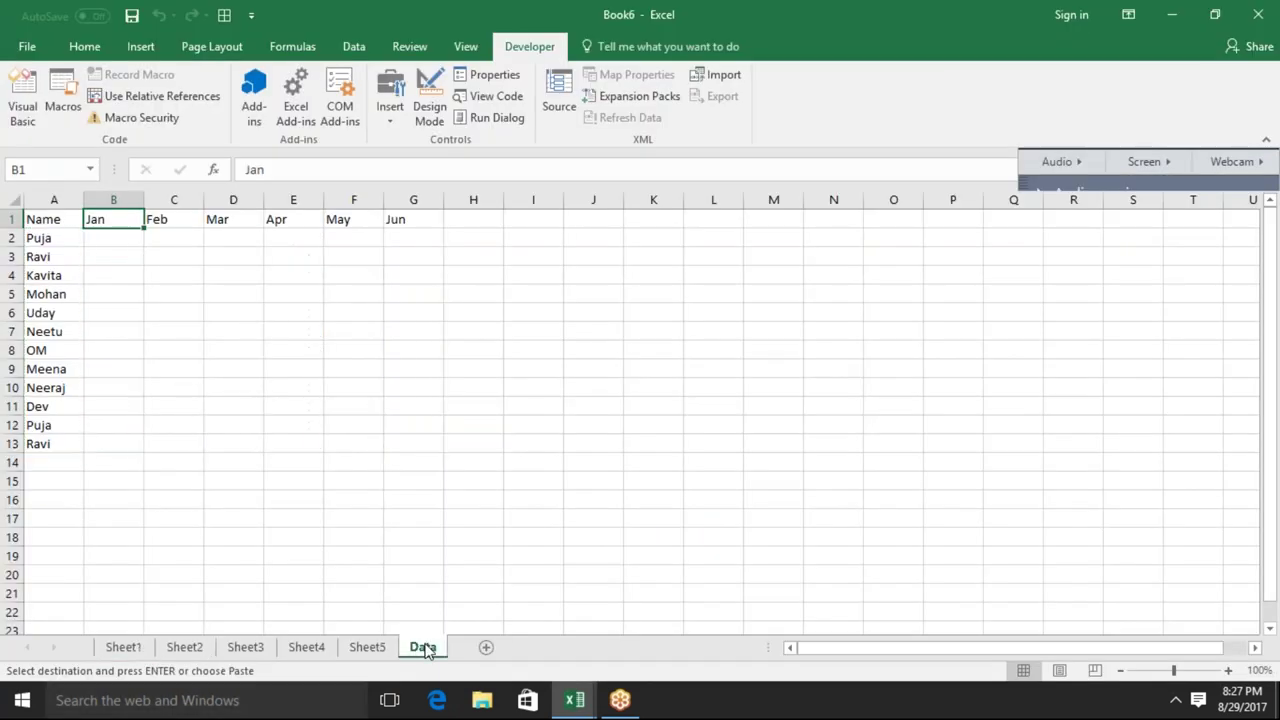
pyautogui.hotkey('alt', 'F11')
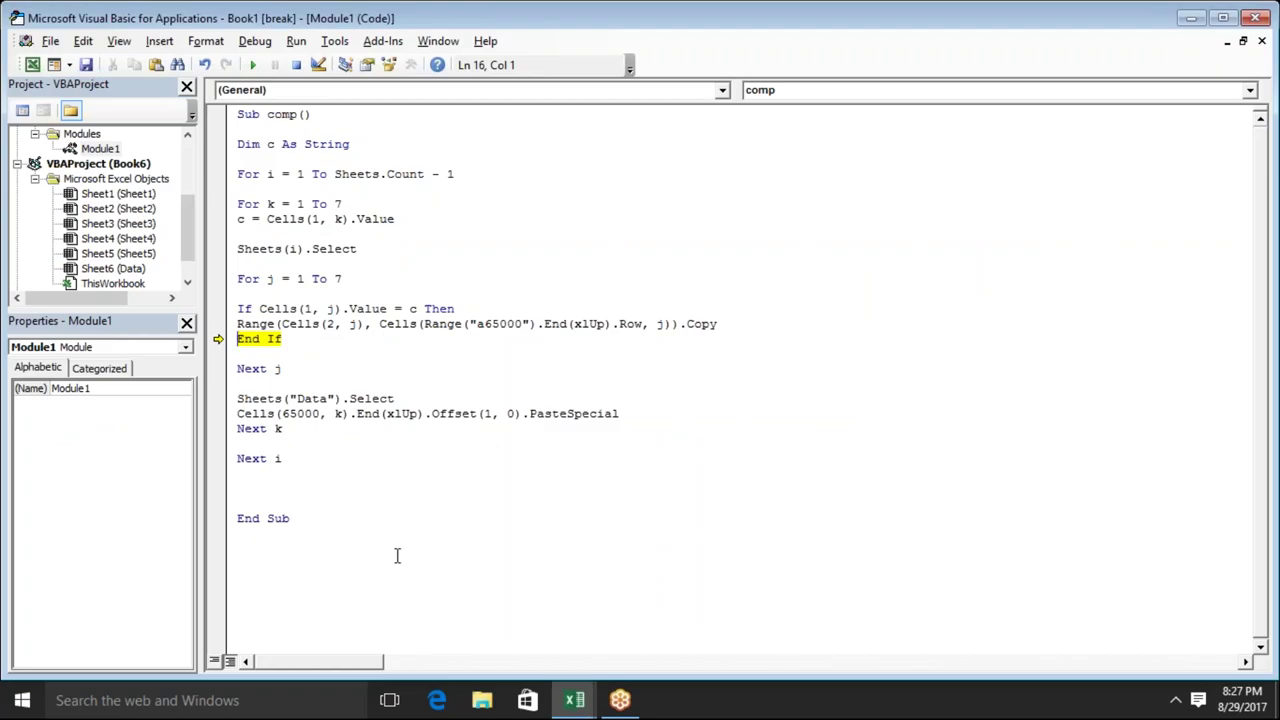
pyautogui.hotkey('alt', 'Tab')
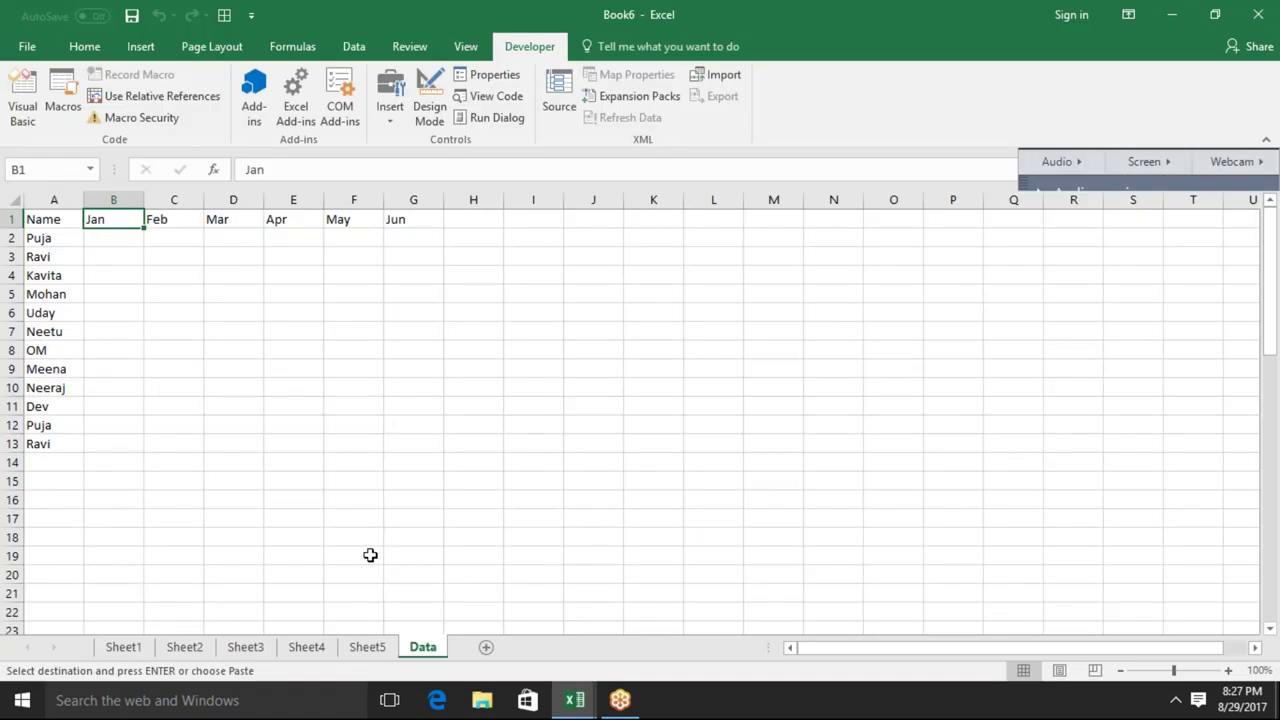
pyautogui.click(121, 648)
pyautogui.hotkey('alt', 'F11')
pyautogui.press('F8')
pyautogui.press('F8')
pyautogui.press('F8')
pyautogui.press('F8')
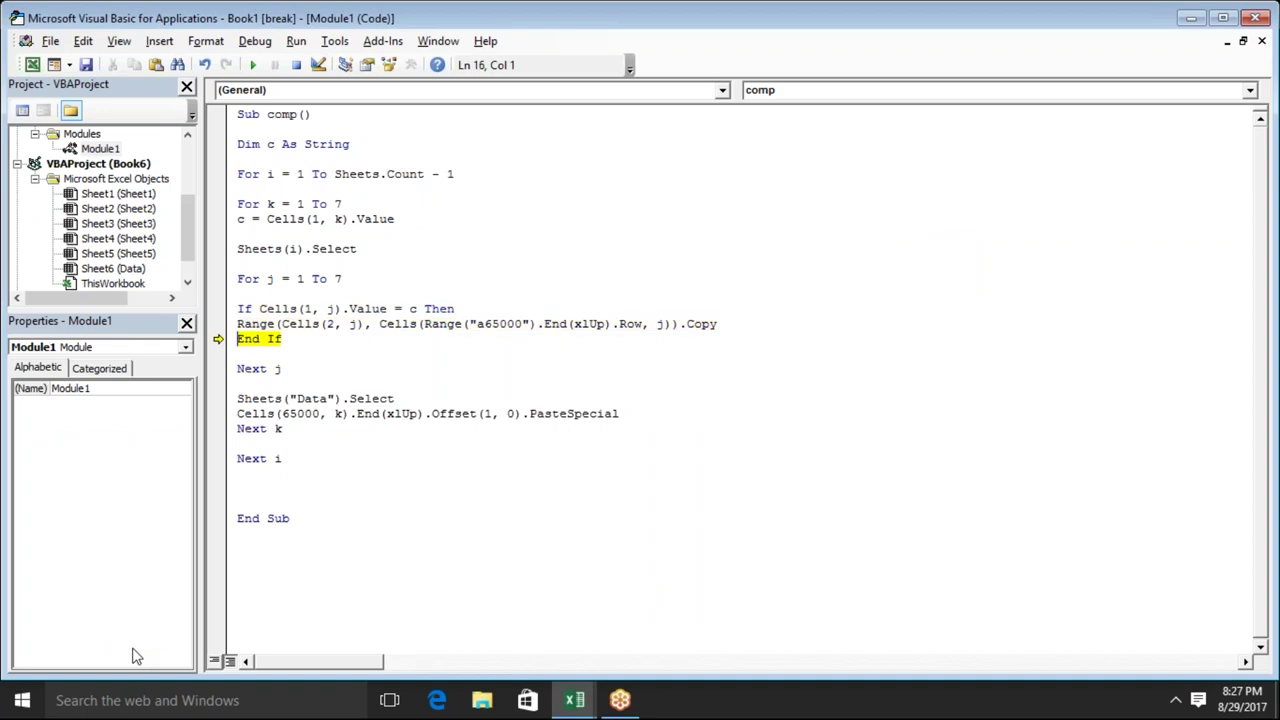
pyautogui.hotkey('alt', 'F11')
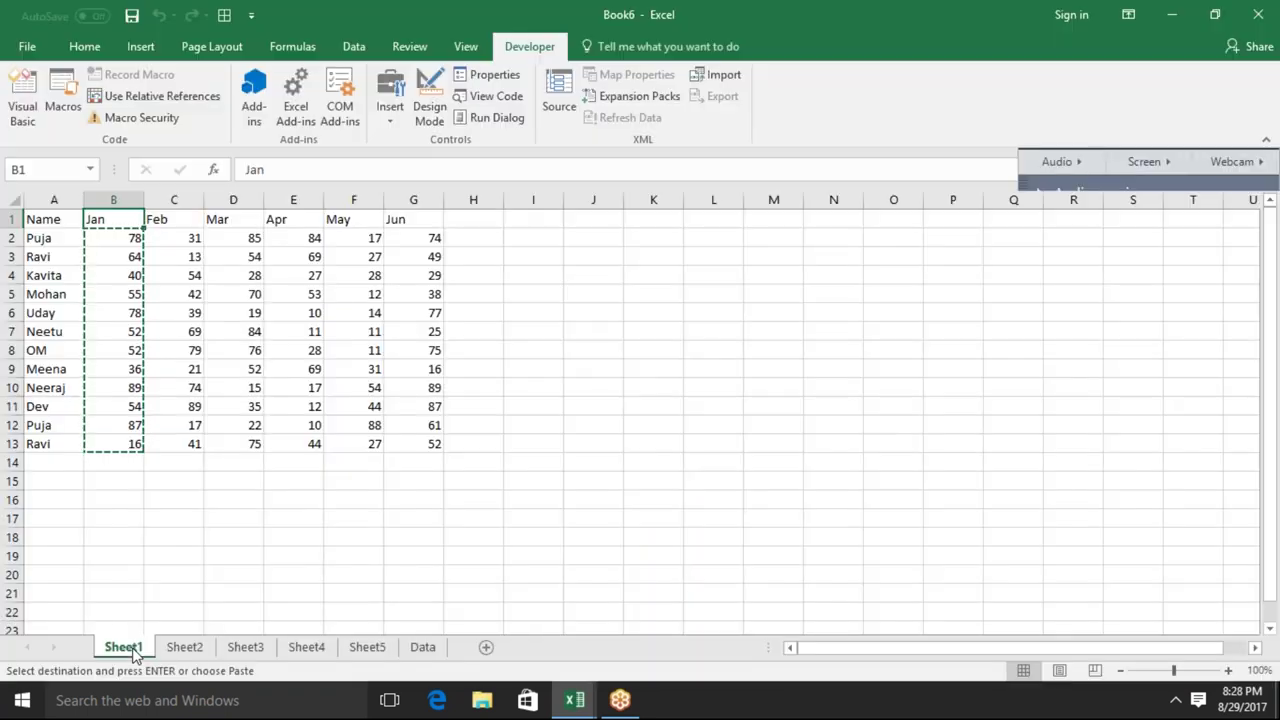
pyautogui.hotkey('alt', 'F11')
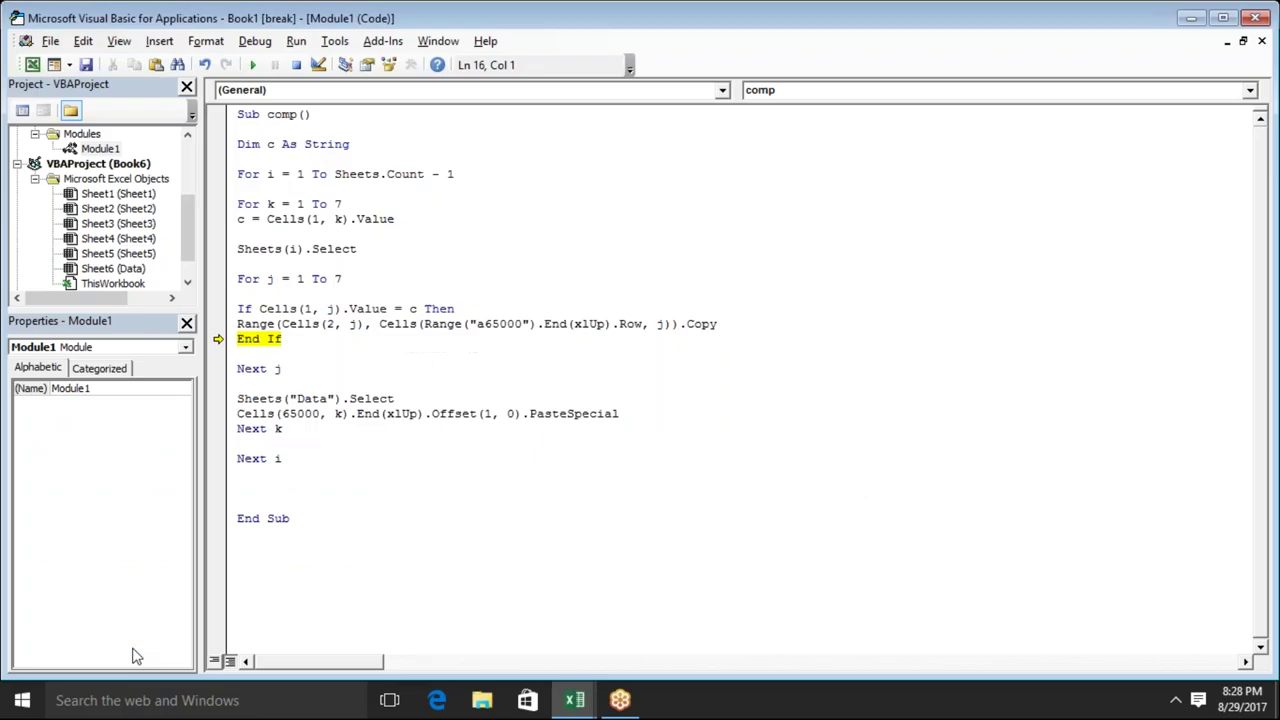
# Step through Next j and paste the Jan column into the Data sheet
pyautogui.press('F8')
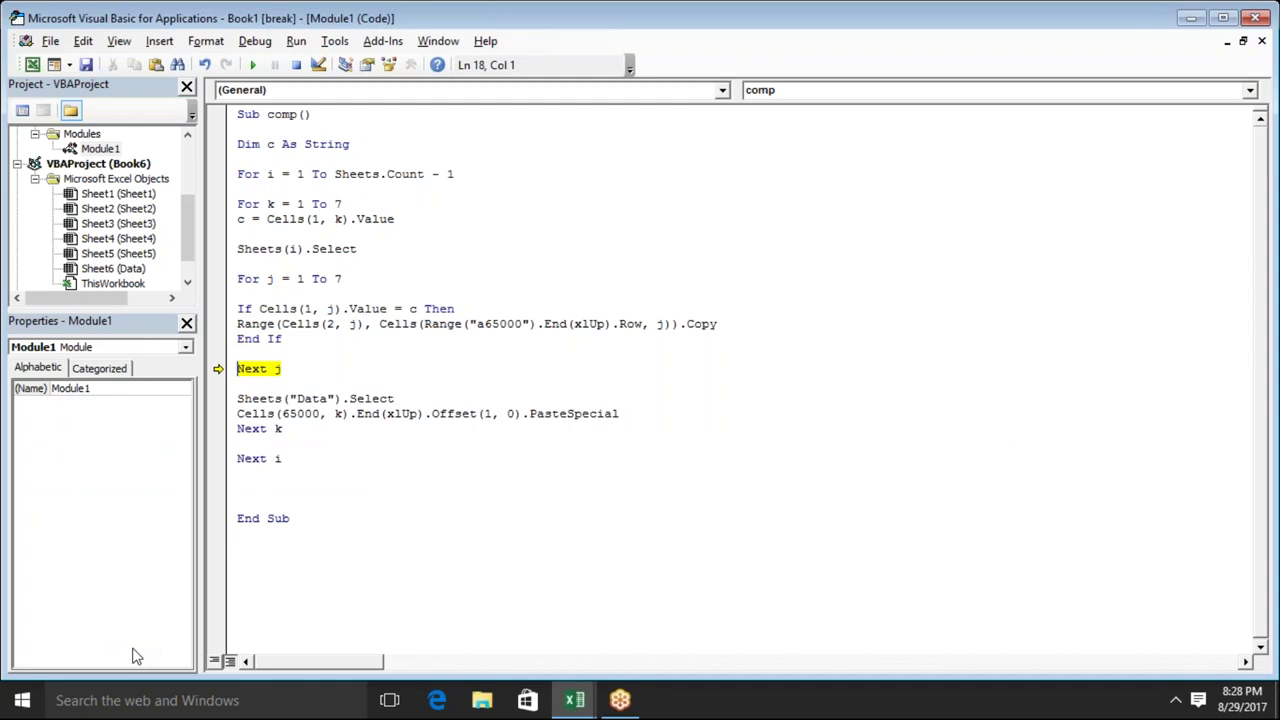
pyautogui.press('F8')
pyautogui.press('F8')
pyautogui.press('F8')
pyautogui.press('F8')
pyautogui.press('F8')
pyautogui.press('F8')
pyautogui.press('F8')
pyautogui.press('F8')
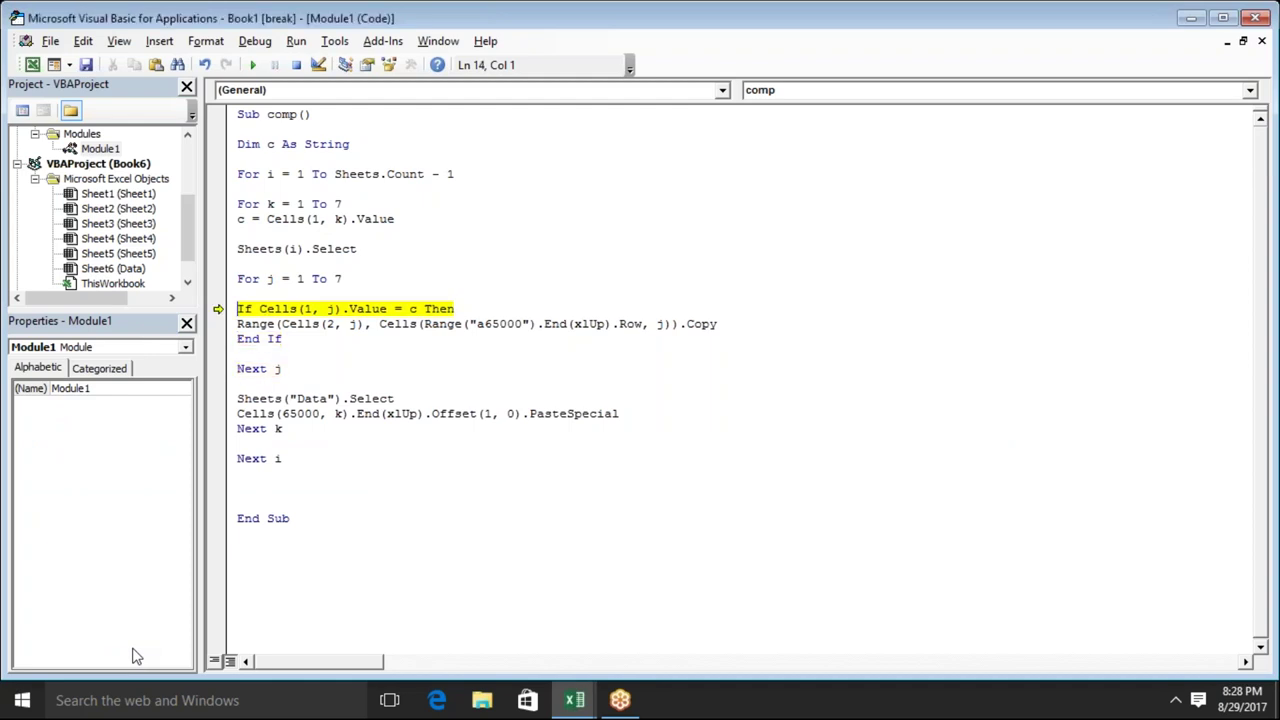
pyautogui.press('F8')
pyautogui.press('F8')
pyautogui.press('F8')
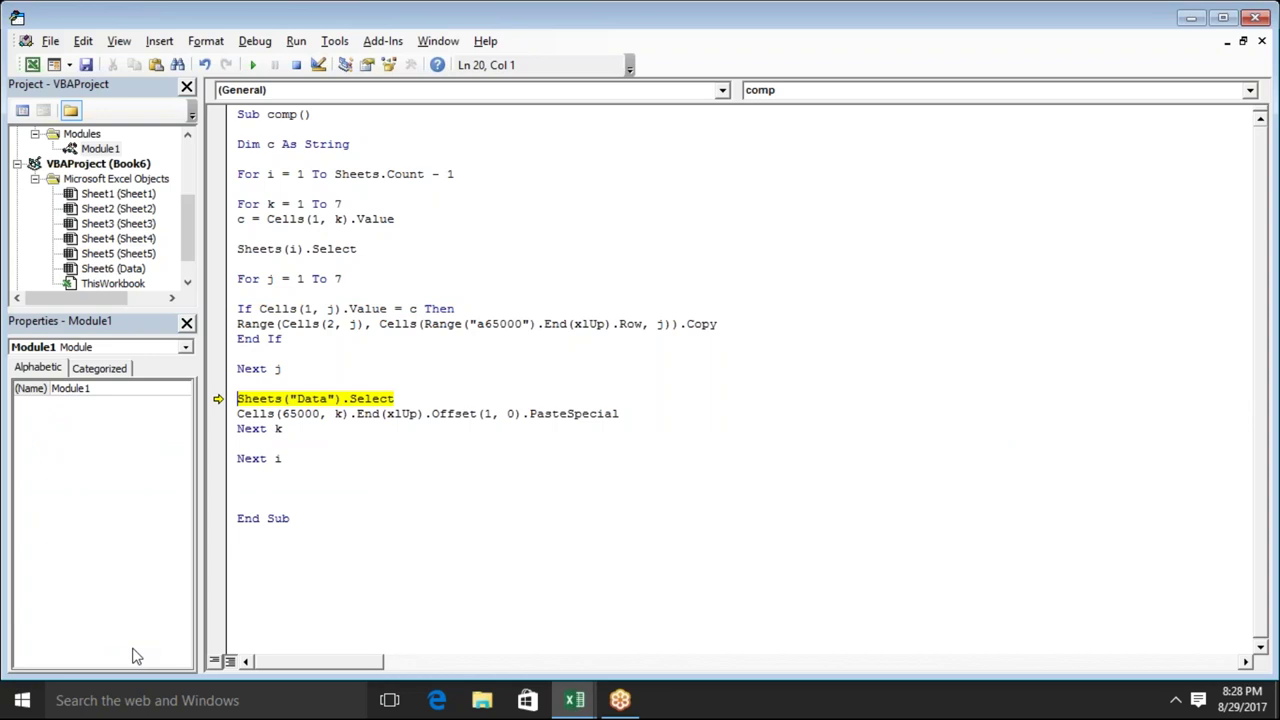
pyautogui.press('F8')
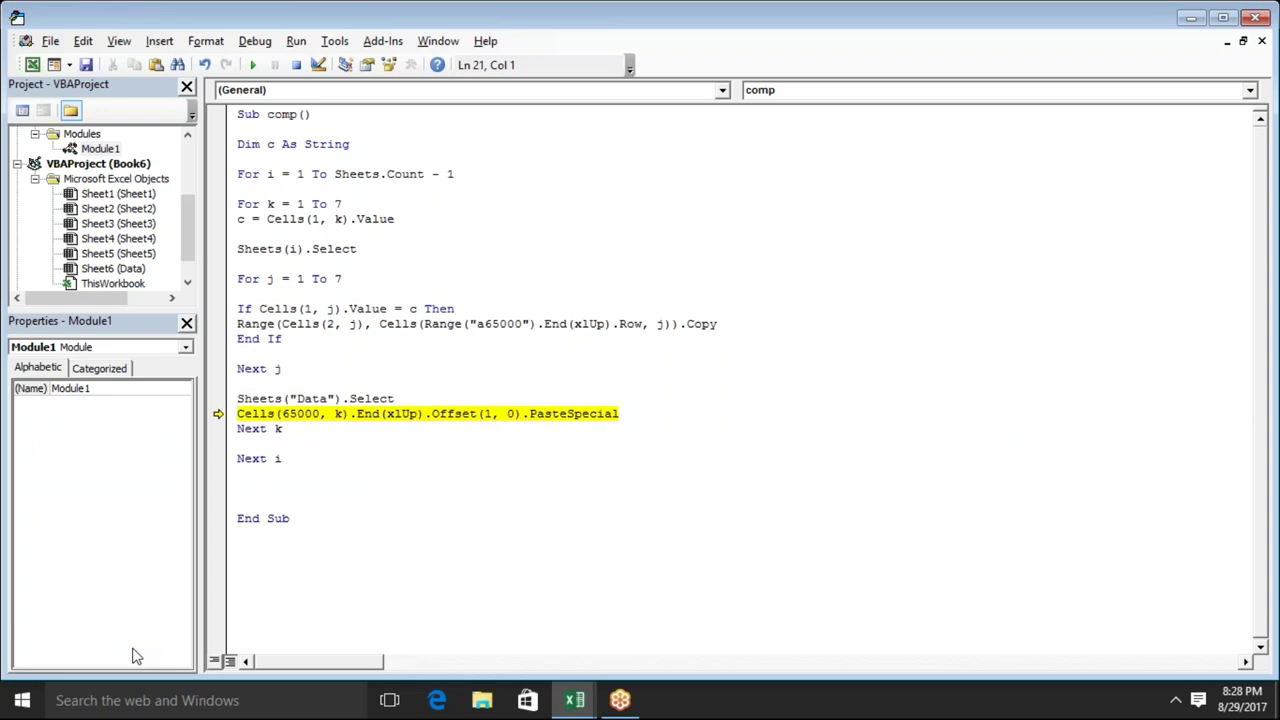
pyautogui.press('F8')
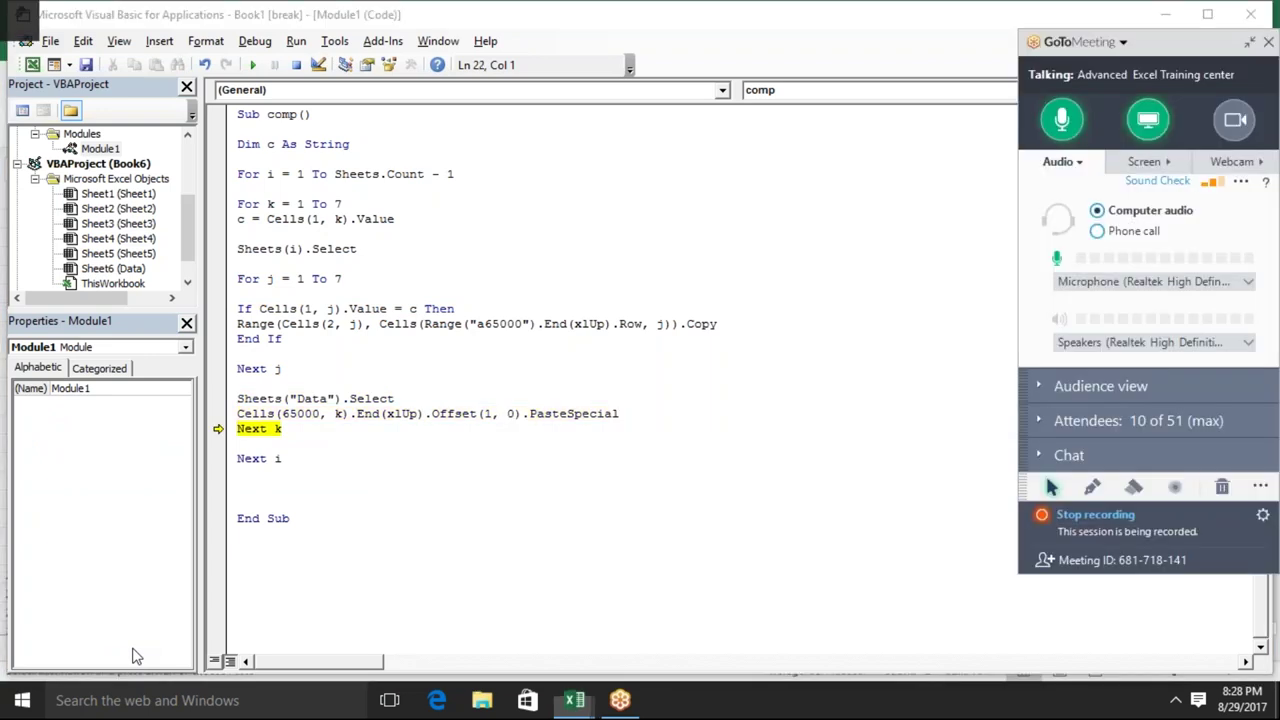
pyautogui.hotkey('alt', 'F11')
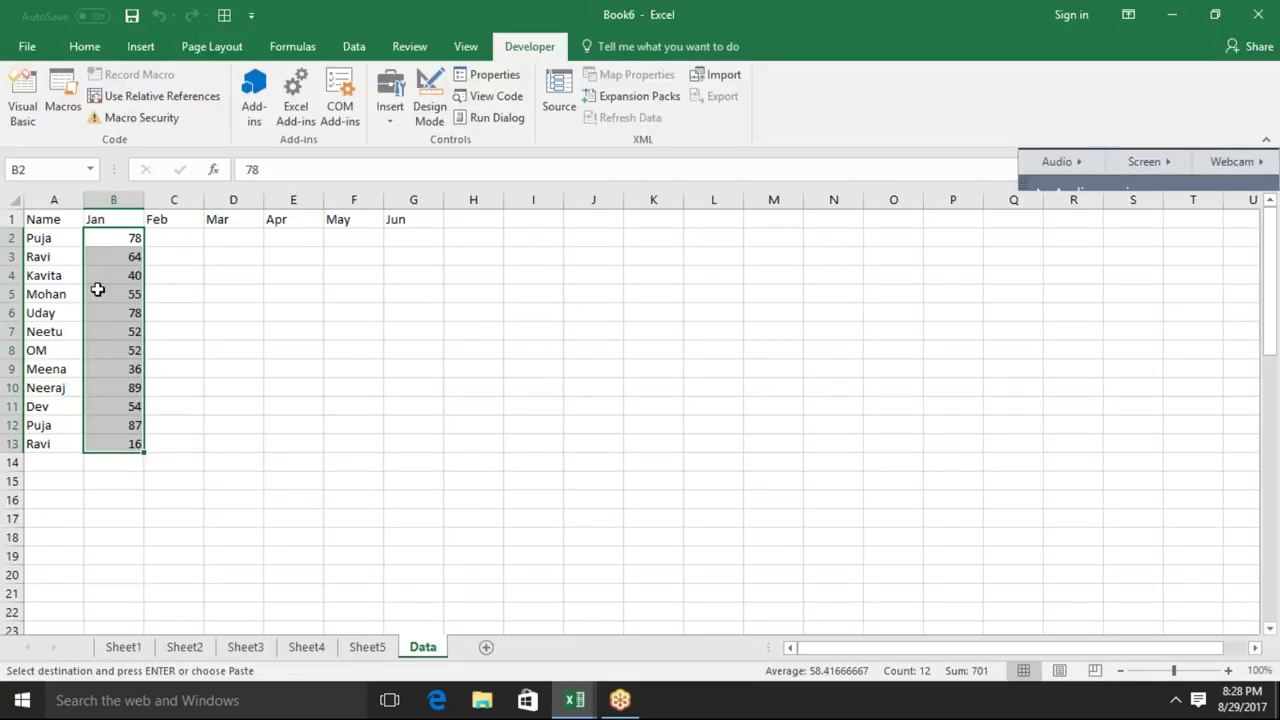
pyautogui.hotkey('alt', 'F11')
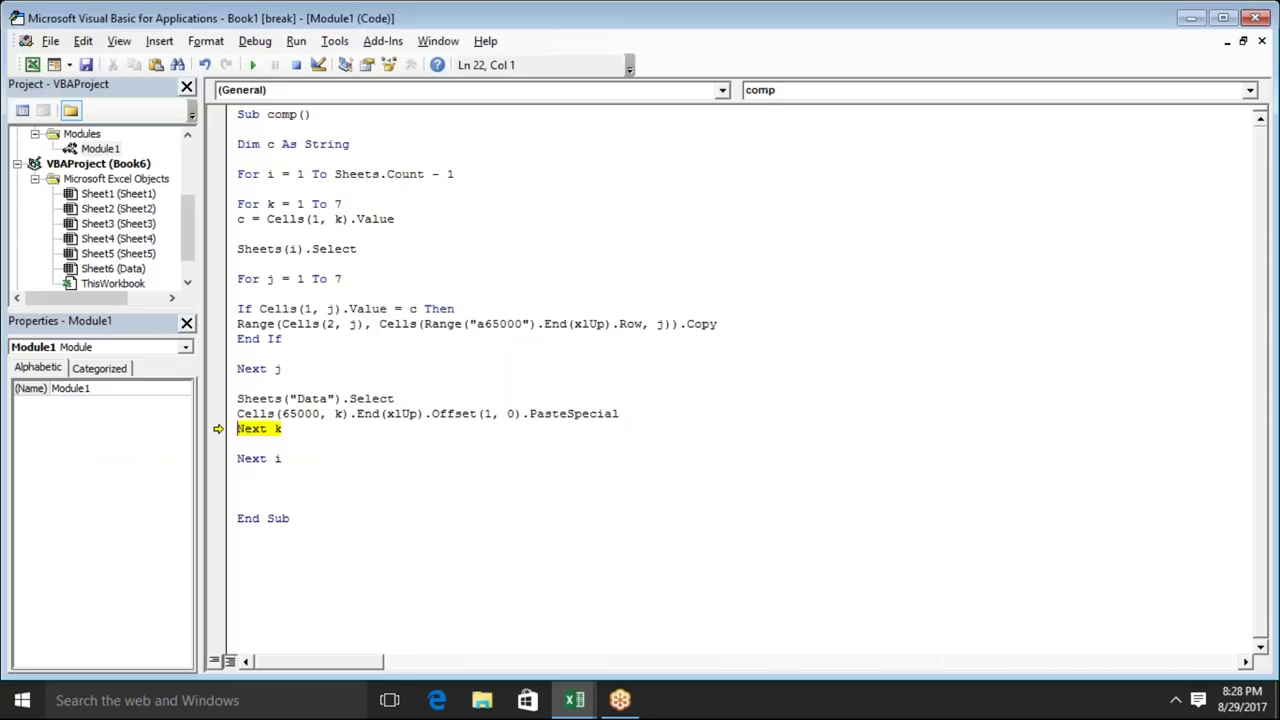
# Step through the next columns, noting both loop limits of 7 and last row 13
pyautogui.press('F8')
pyautogui.press('F8')
pyautogui.press('F8')
pyautogui.press('F8')
pyautogui.press('F8')
pyautogui.press('F8')
pyautogui.press('F8')
pyautogui.press('F8')
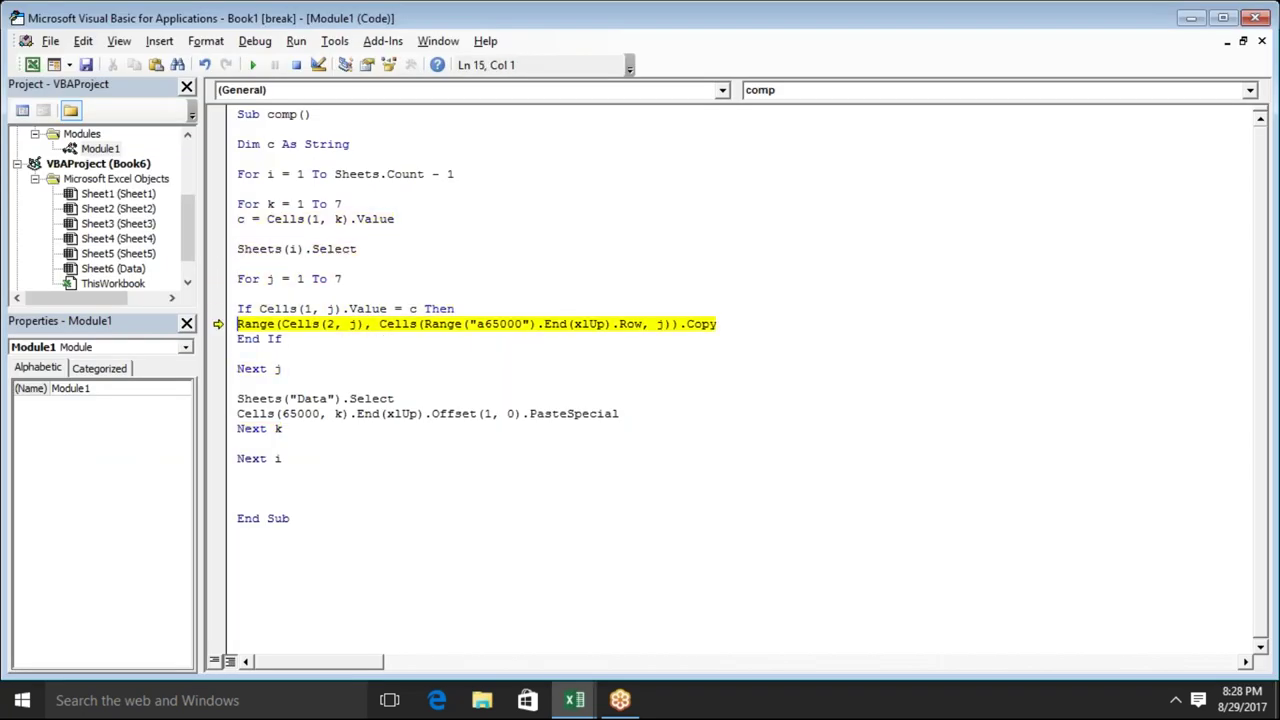
pyautogui.press('F8')
pyautogui.press('F8')
pyautogui.press('F8')
pyautogui.press('F8')
pyautogui.press('F8')
pyautogui.press('F8')
pyautogui.press('F8')
pyautogui.press('F8')
pyautogui.press('F8')
pyautogui.press('F8')
pyautogui.press('F8')
pyautogui.press('F8')
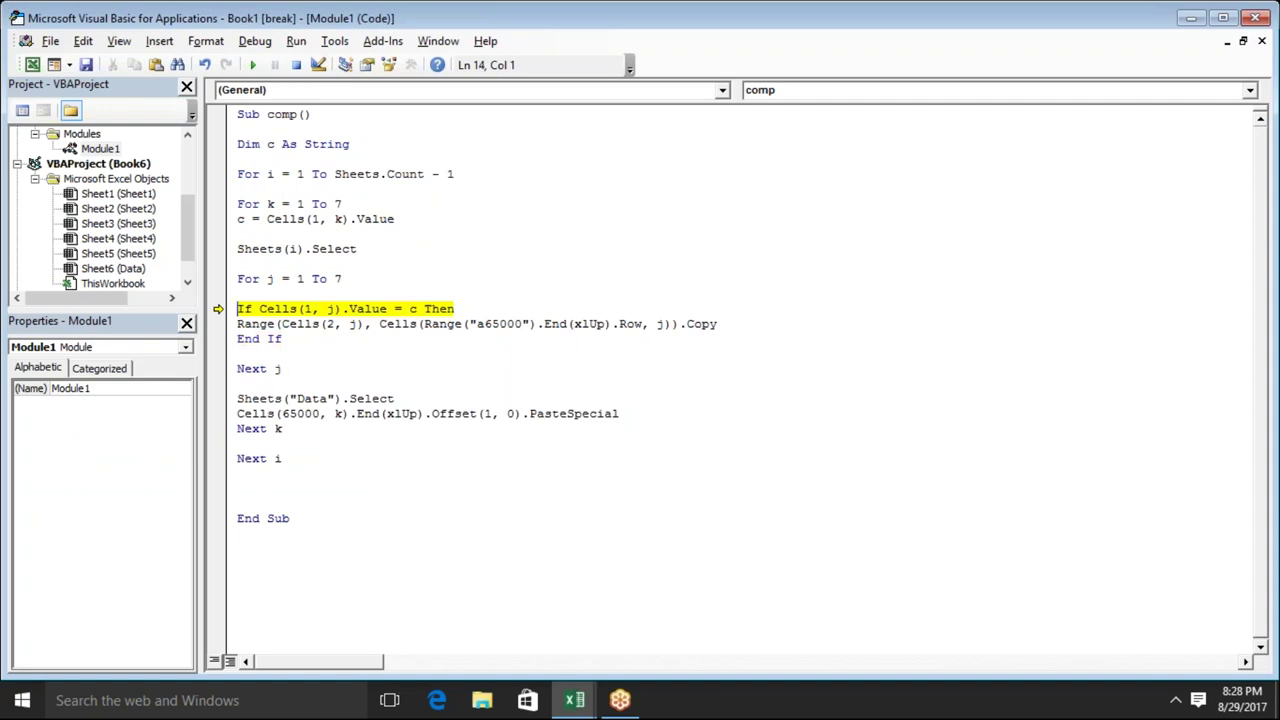
pyautogui.press('F8')
pyautogui.press('F8')
pyautogui.press('F8')
pyautogui.press('F8')
pyautogui.press('F8')
pyautogui.press('F8')
pyautogui.press('F8')
pyautogui.press('F8')
pyautogui.press('F8')
pyautogui.press('F8')
pyautogui.press('F8')
pyautogui.press('F8')
pyautogui.press('F8')
pyautogui.press('F8')
pyautogui.press('F8')
pyautogui.press('F8')
pyautogui.press('F8')
pyautogui.press('F8')
pyautogui.press('F8')
pyautogui.press('F8')
pyautogui.press('F8')
pyautogui.press('F8')
pyautogui.press('F8')
pyautogui.press('F8')
pyautogui.press('F8')
pyautogui.press('F8')
pyautogui.press('F8')
pyautogui.press('F8')
pyautogui.press('F8')
pyautogui.press('F8')
pyautogui.press('F8')
pyautogui.press('F8')
pyautogui.press('F8')
pyautogui.press('F8')
pyautogui.press('F8')
pyautogui.press('F8')
pyautogui.press('F8')
pyautogui.press('F8')
pyautogui.press('F8')
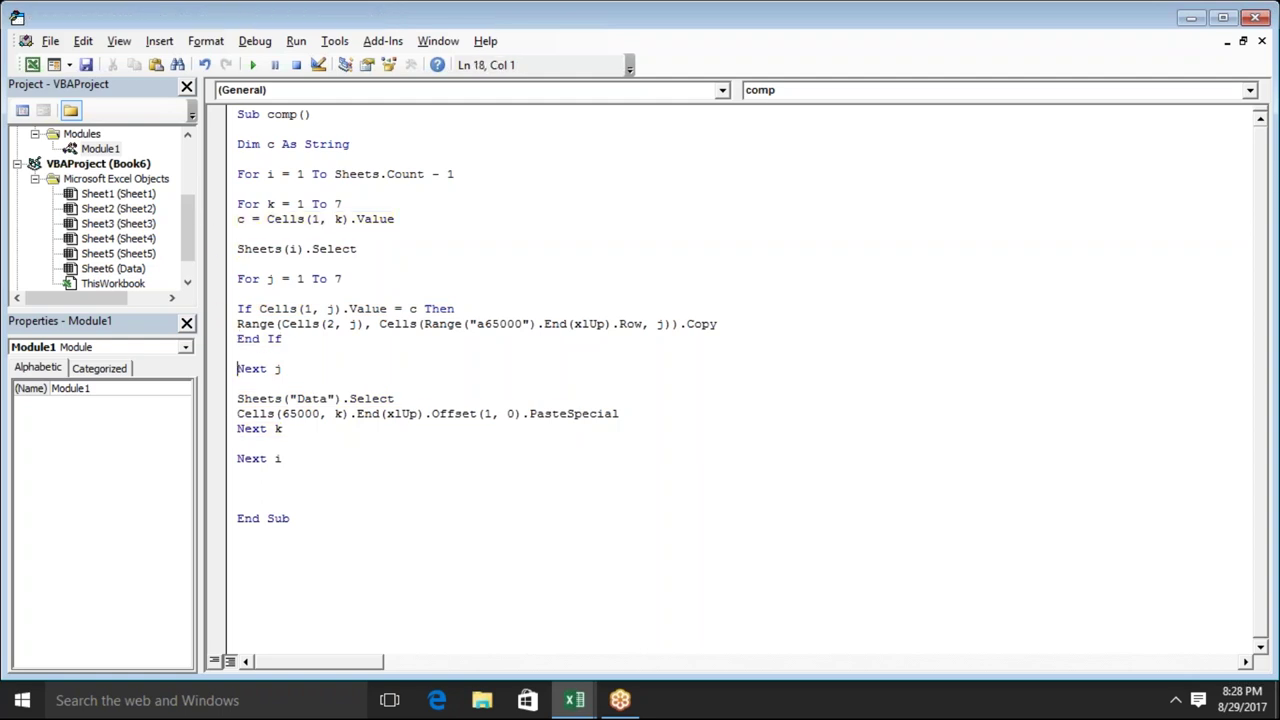
pyautogui.press('F8')
pyautogui.press('F8')
pyautogui.press('F8')
pyautogui.press('F8')
pyautogui.press('F8')
pyautogui.press('F8')
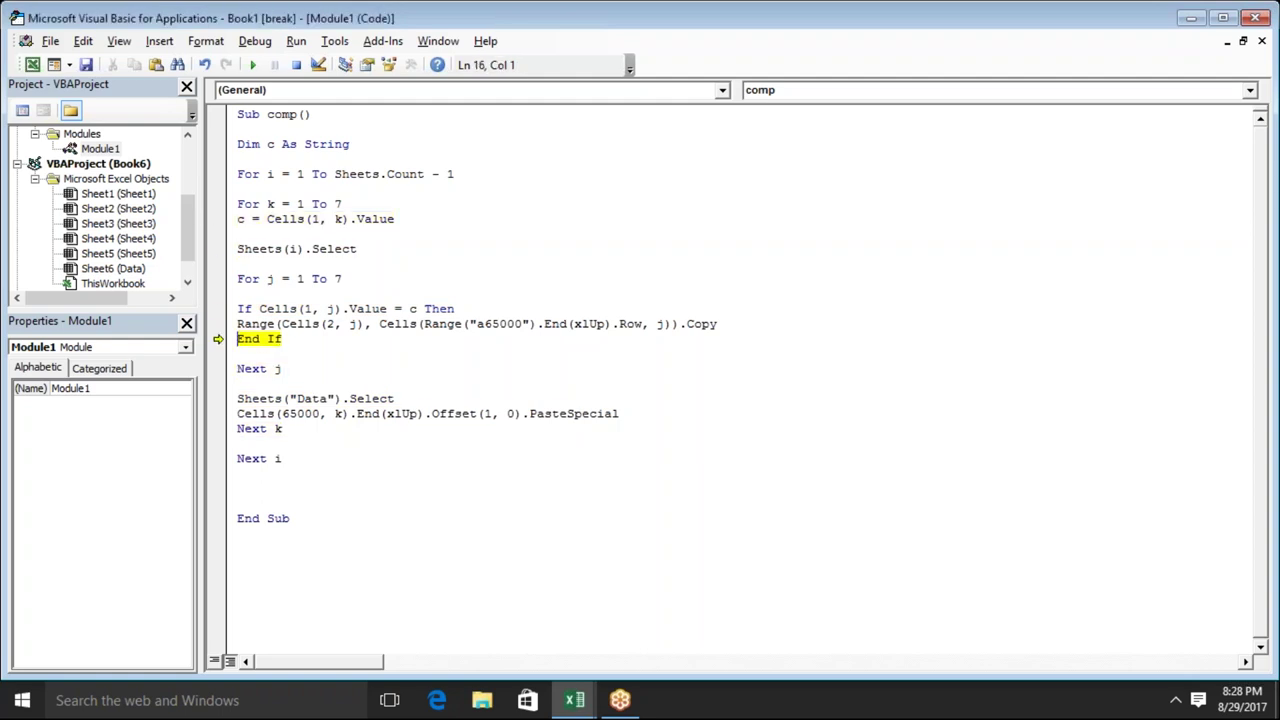
pyautogui.doubleClick(347, 203)
pyautogui.doubleClick(355, 278)
pyautogui.press('F8')
pyautogui.press('F8')
pyautogui.press('F8')
pyautogui.press('F8')
pyautogui.press('F8')
pyautogui.press('F8')
pyautogui.press('F8')
pyautogui.press('F8')
pyautogui.press('F8')
pyautogui.press('F8')
pyautogui.press('F8')
pyautogui.press('F8')
pyautogui.press('F8')
pyautogui.press('F8')
pyautogui.press('F8')
pyautogui.press('F8')
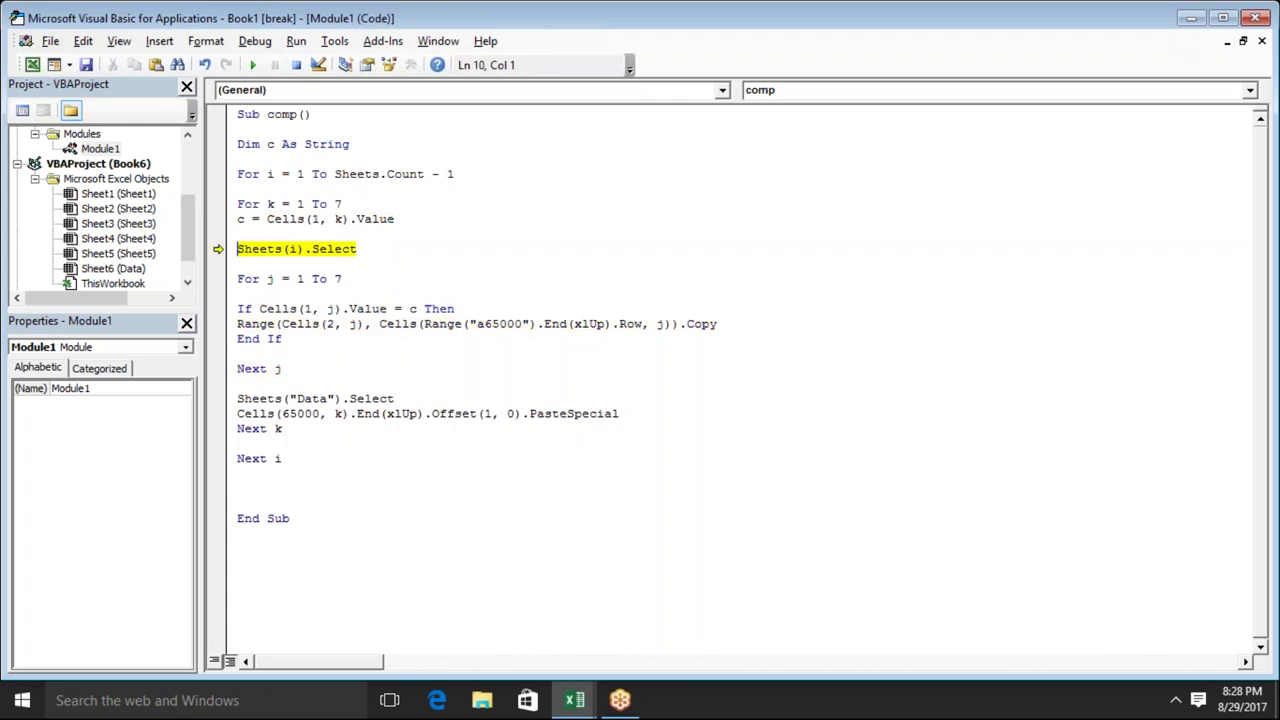
pyautogui.press('F8')
pyautogui.press('F8')
pyautogui.press('F8')
pyautogui.press('F8')
pyautogui.press('F8')
pyautogui.press('F8')
pyautogui.press('F8')
pyautogui.press('F8')
pyautogui.press('F8')
pyautogui.press('F8')
pyautogui.press('F8')
pyautogui.press('F8')
pyautogui.press('F8')
pyautogui.press('F8')
pyautogui.press('F8')
pyautogui.press('F8')
pyautogui.press('F8')
pyautogui.press('F8')
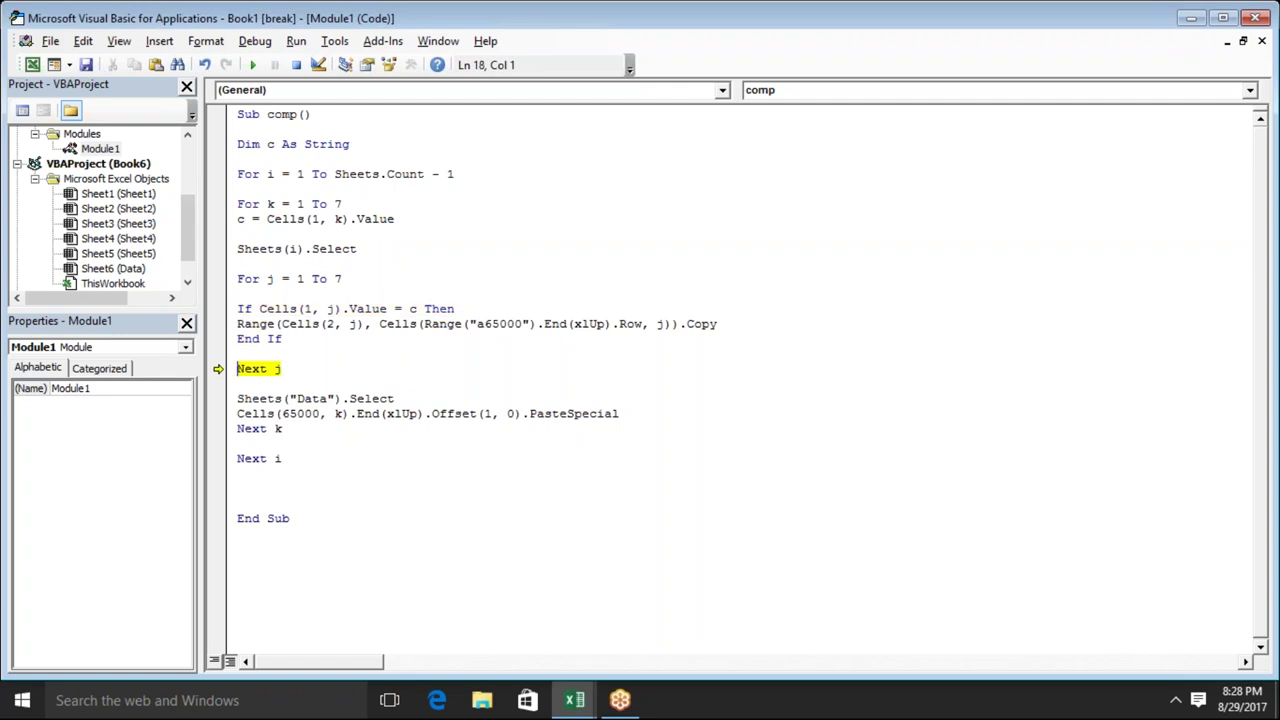
pyautogui.press('F8')
pyautogui.press('F8')
pyautogui.press('F8')
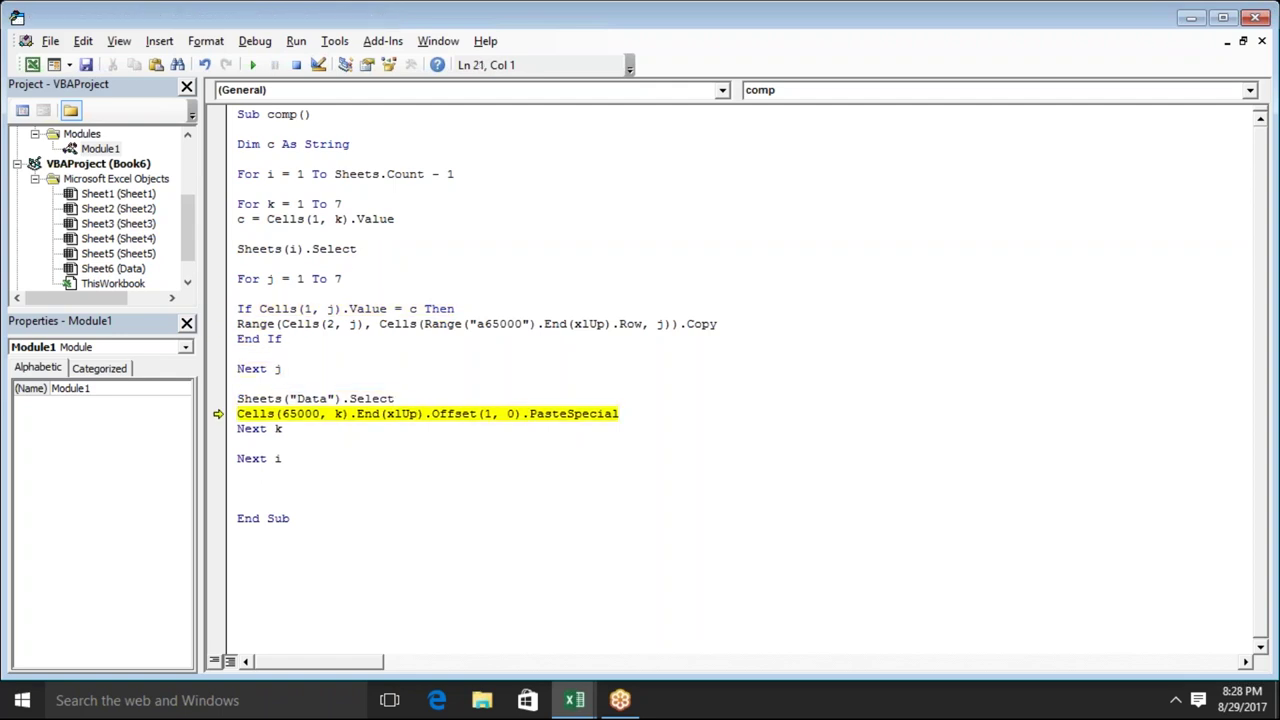
pyautogui.click(431, 324)
# Verify the pasted Jan–Apr block B2:E13 on Data, then resume comp with Continue
pyautogui.hotkey('alt', 'F11')
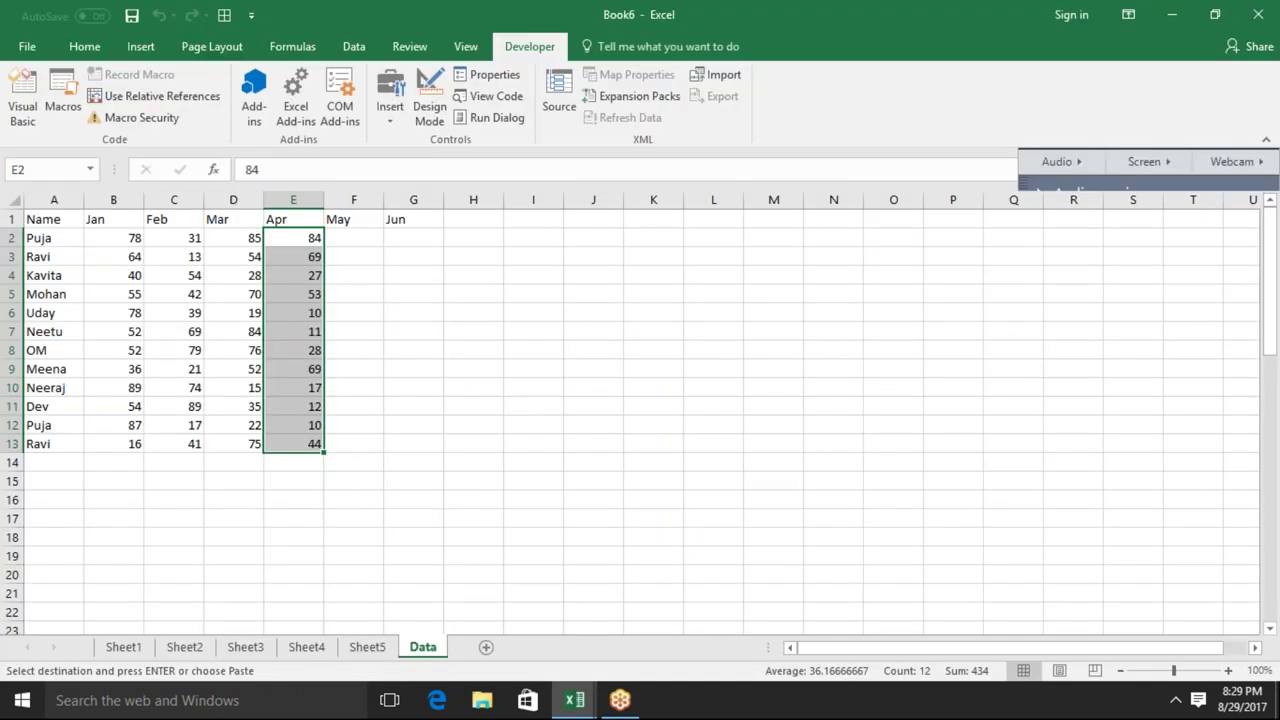
pyautogui.click(106, 245)
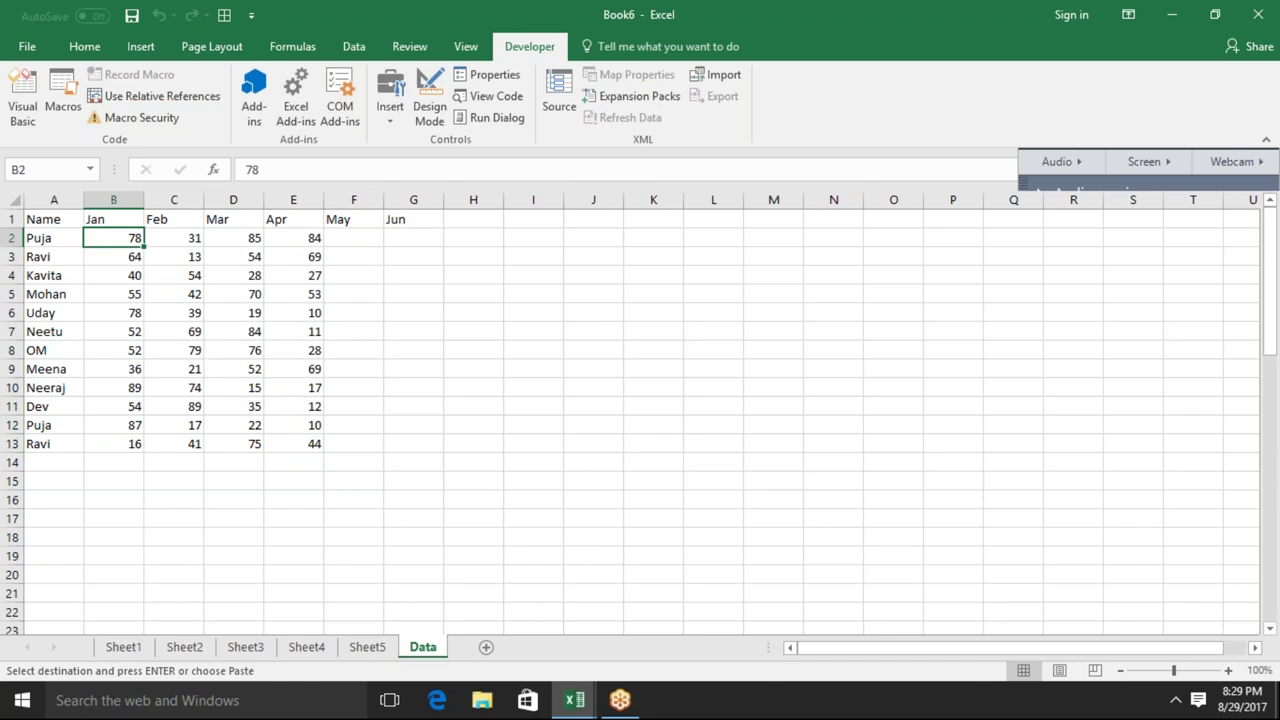
pyautogui.hotkey('ctrl', 'shift', 'Right')
pyautogui.hotkey('ctrl', 'shift', 'Down')
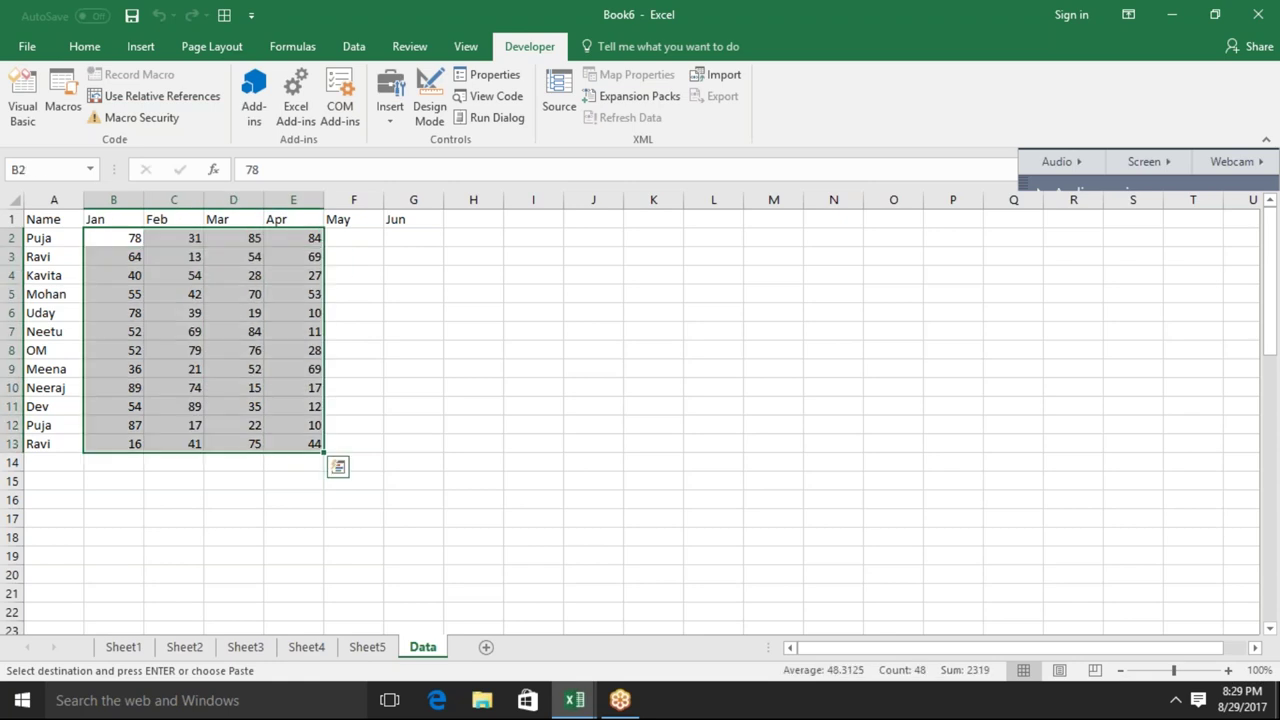
pyautogui.hotkey('alt', 'F11')
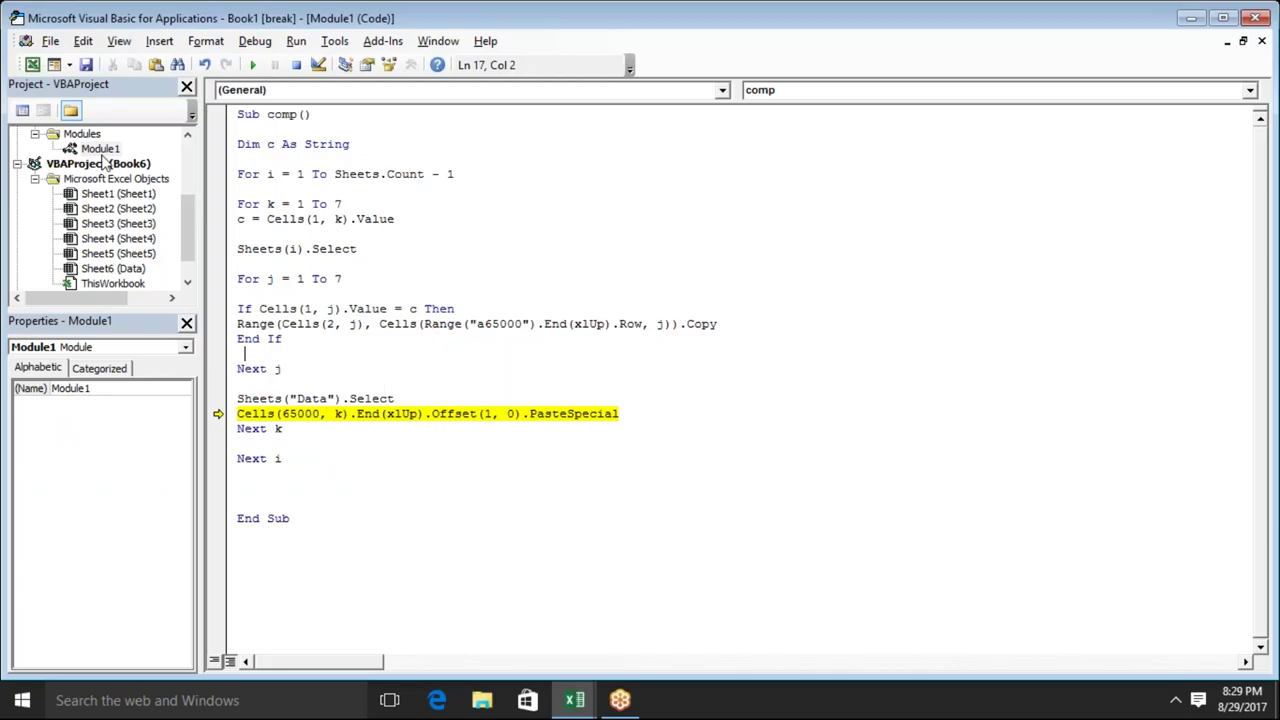
pyautogui.click(252, 64)
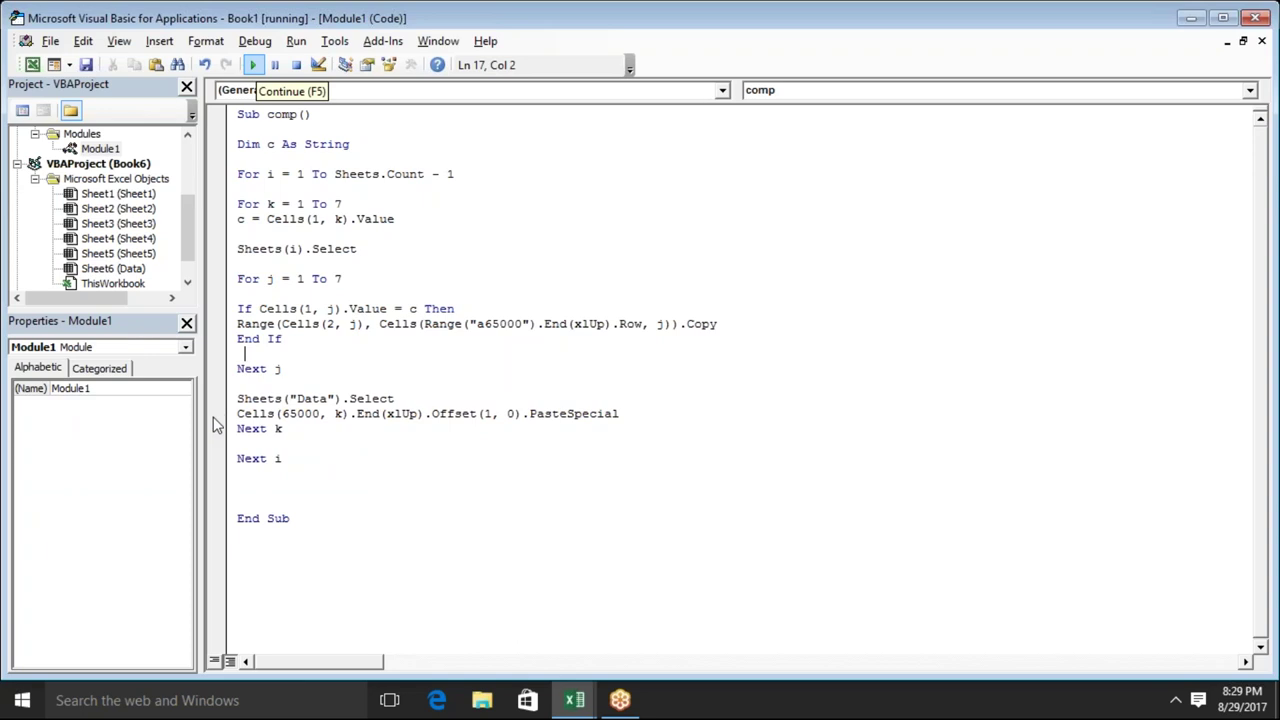
# Add Application.CutCopyMode = False after Next k, then check the Data sheet's headers
pyautogui.click(257, 441)
pyautogui.write('application')
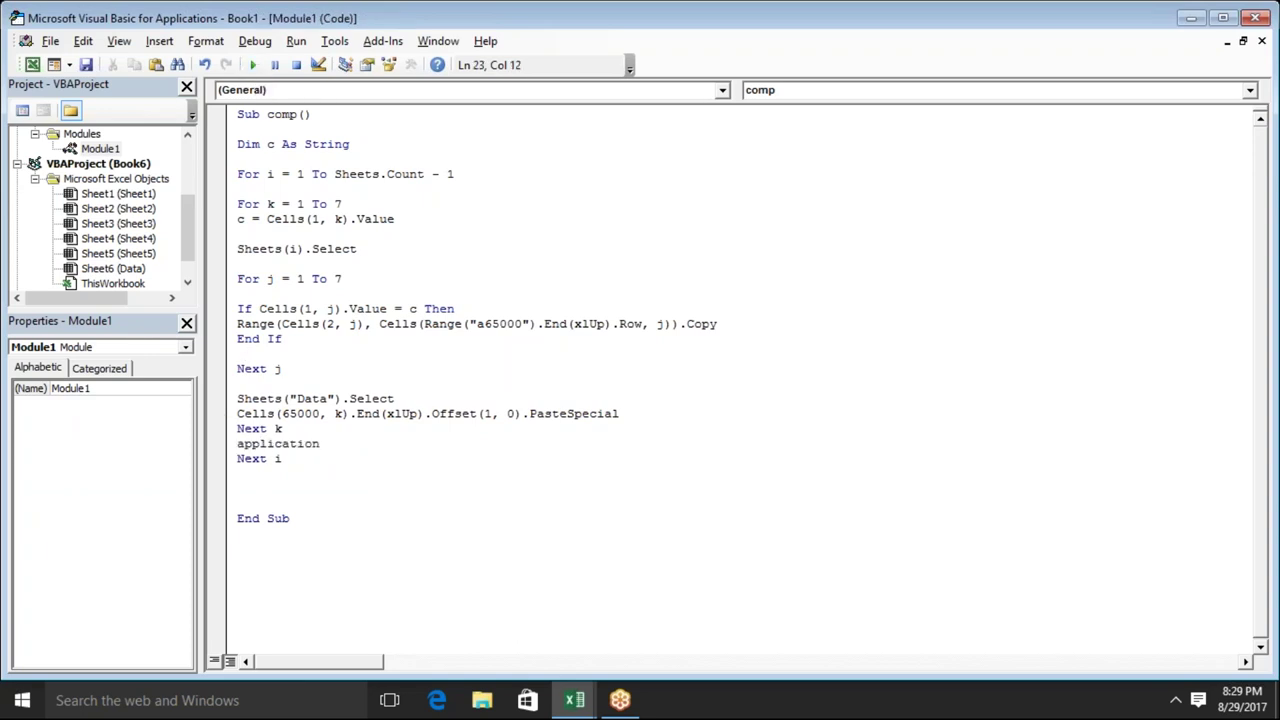
pyautogui.write('.cut')
pyautogui.press('Tab')
pyautogui.write('=fale')
pyautogui.press('BackSpace')
pyautogui.write('se')
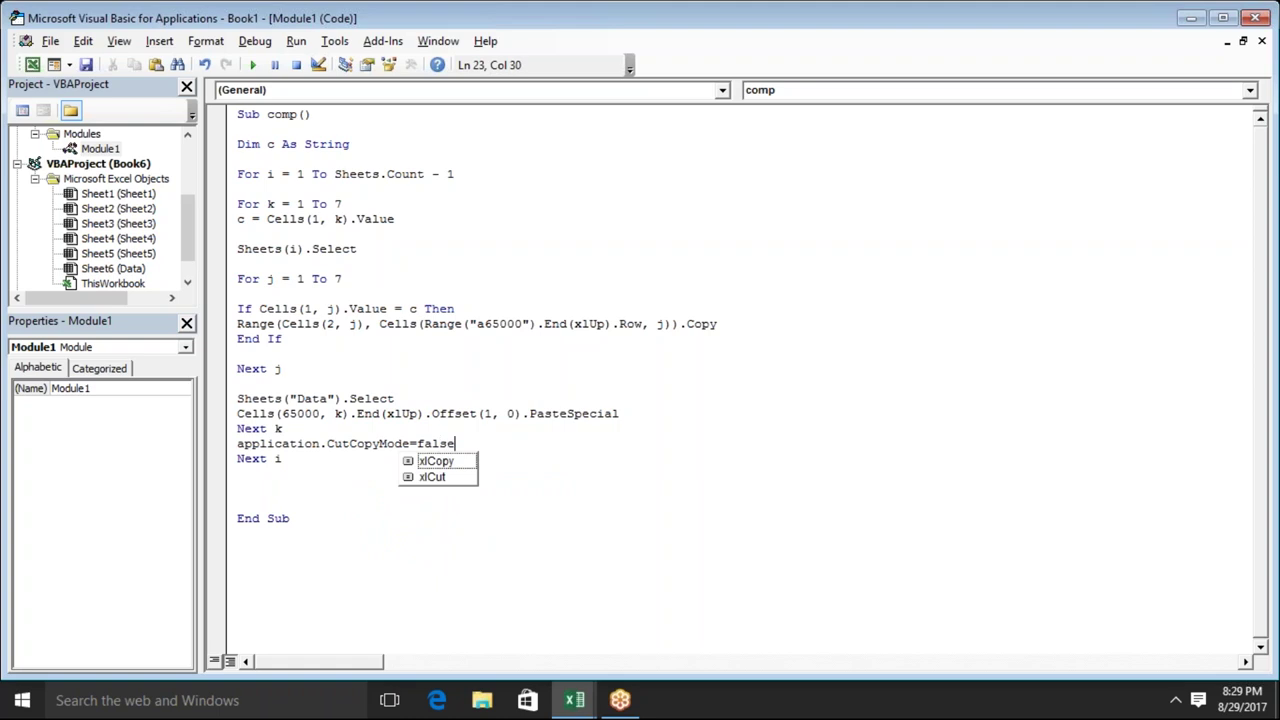
pyautogui.click(320, 400)
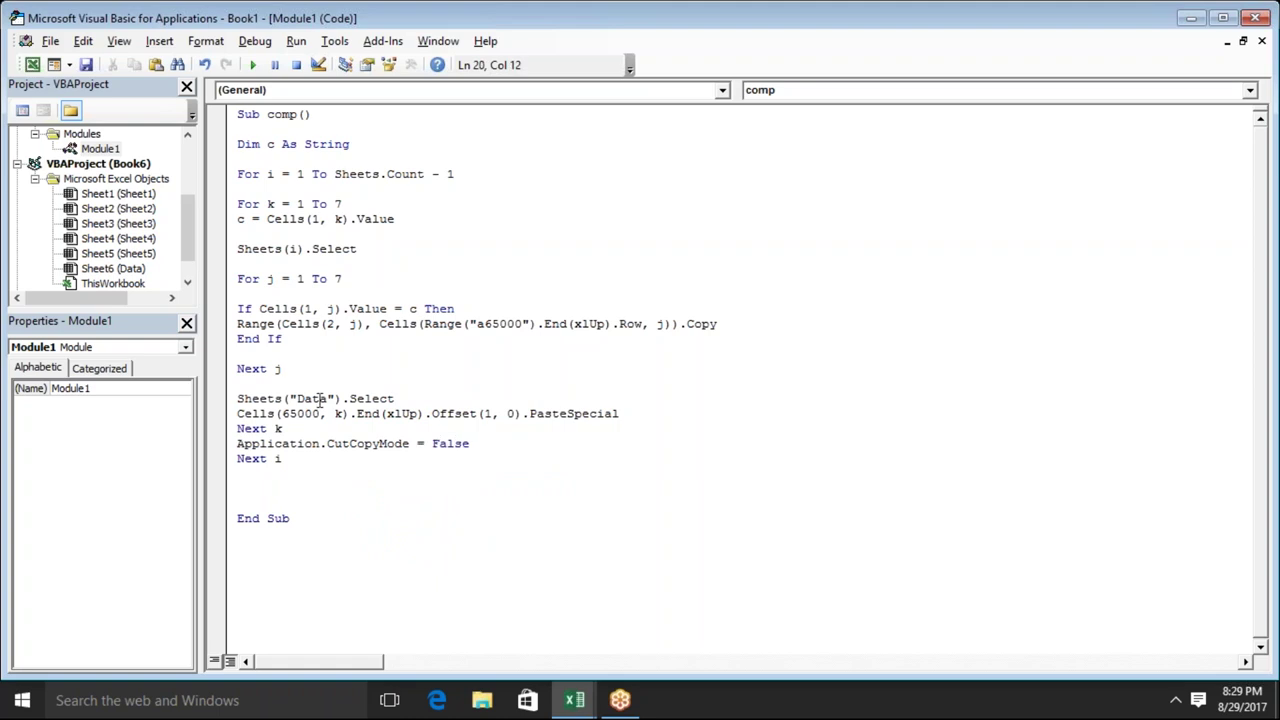
pyautogui.hotkey('alt', 'F11')
pyautogui.hotkey('ctrl', 'Up')
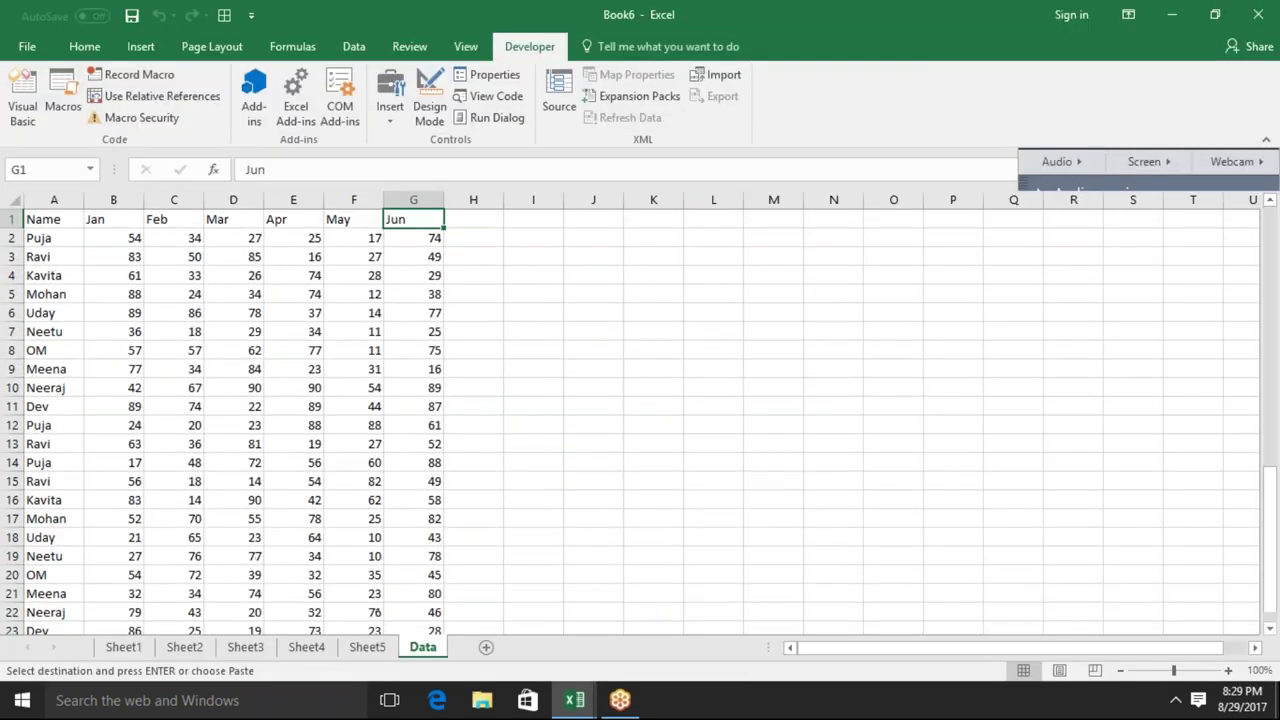
# Clear the consolidated rows A2:G61 on the Data sheet, keeping the headers
pyautogui.press('Left')
pyautogui.press('Left')
pyautogui.press('Left')
pyautogui.press('Left')
pyautogui.press('Left')
pyautogui.press('Left')
pyautogui.press('Down')
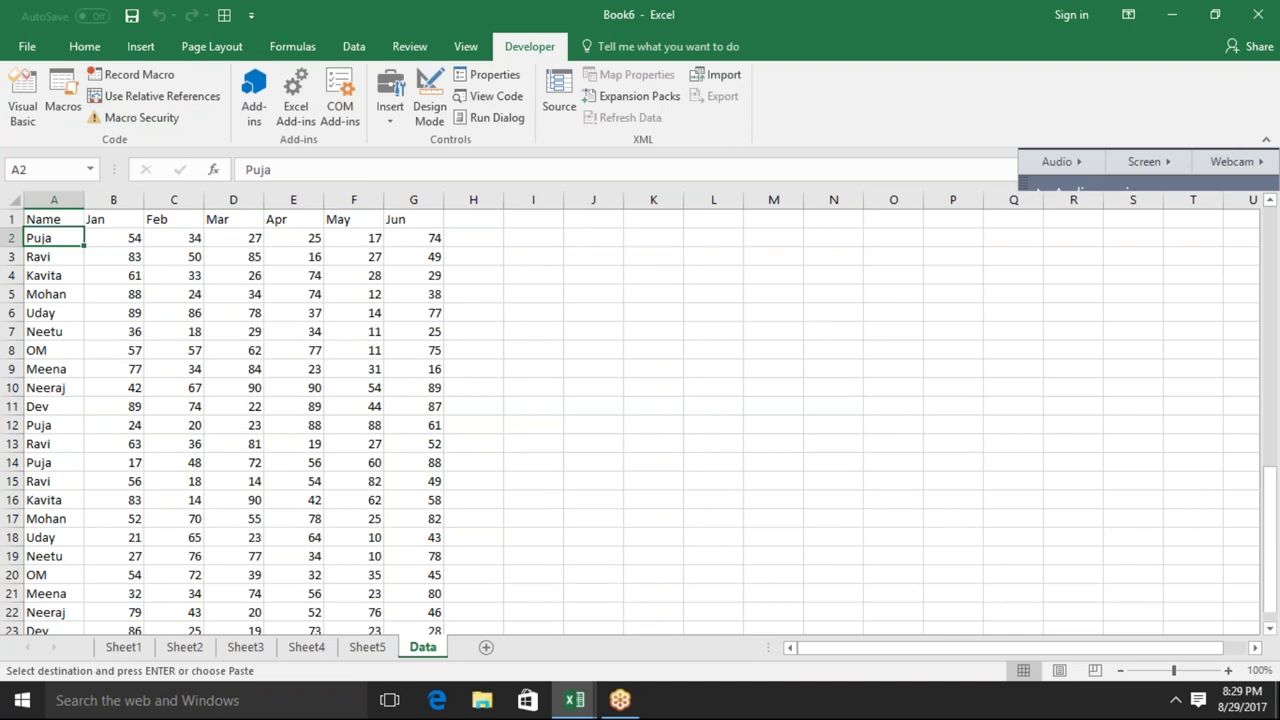
pyautogui.hotkey('ctrl', 'shift', 'Right')
pyautogui.hotkey('ctrl', 'shift', 'Down')
pyautogui.hotkey('ctrl', 'shift', 'Down')
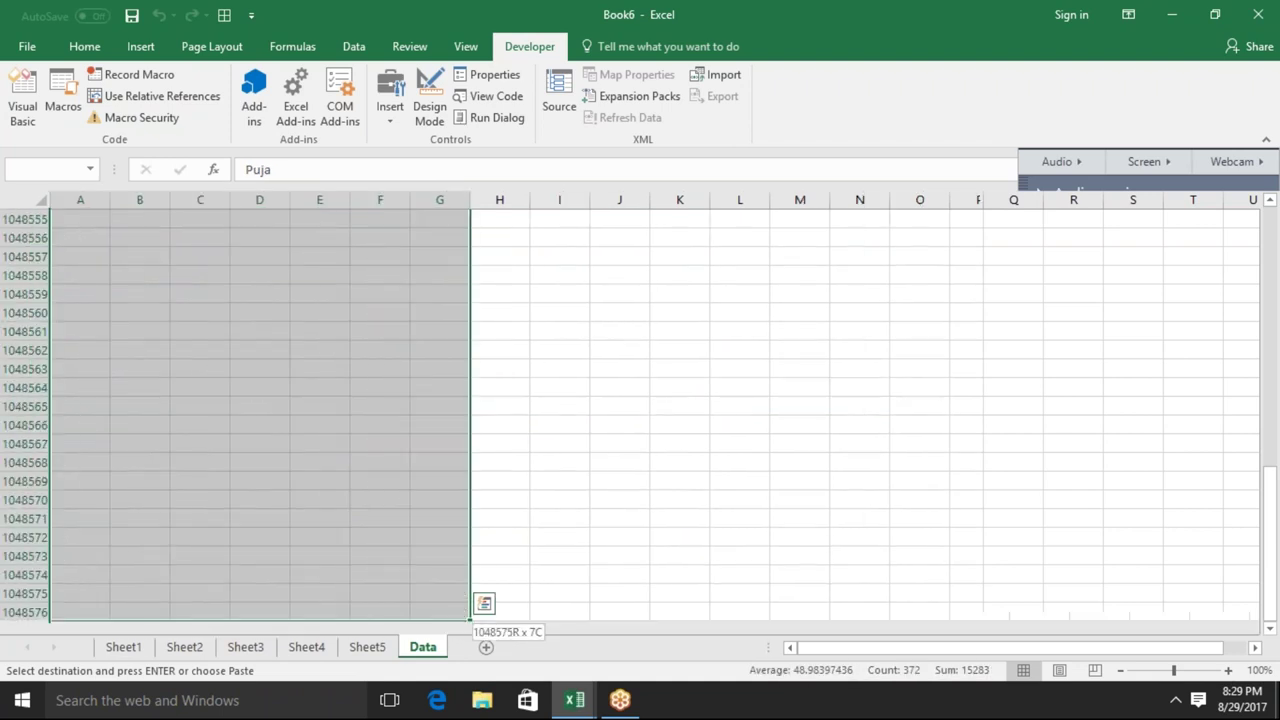
pyautogui.hotkey('ctrl', 'shift', 'Up')
pyautogui.press('Delete')
pyautogui.scroll(20, 630, 420)
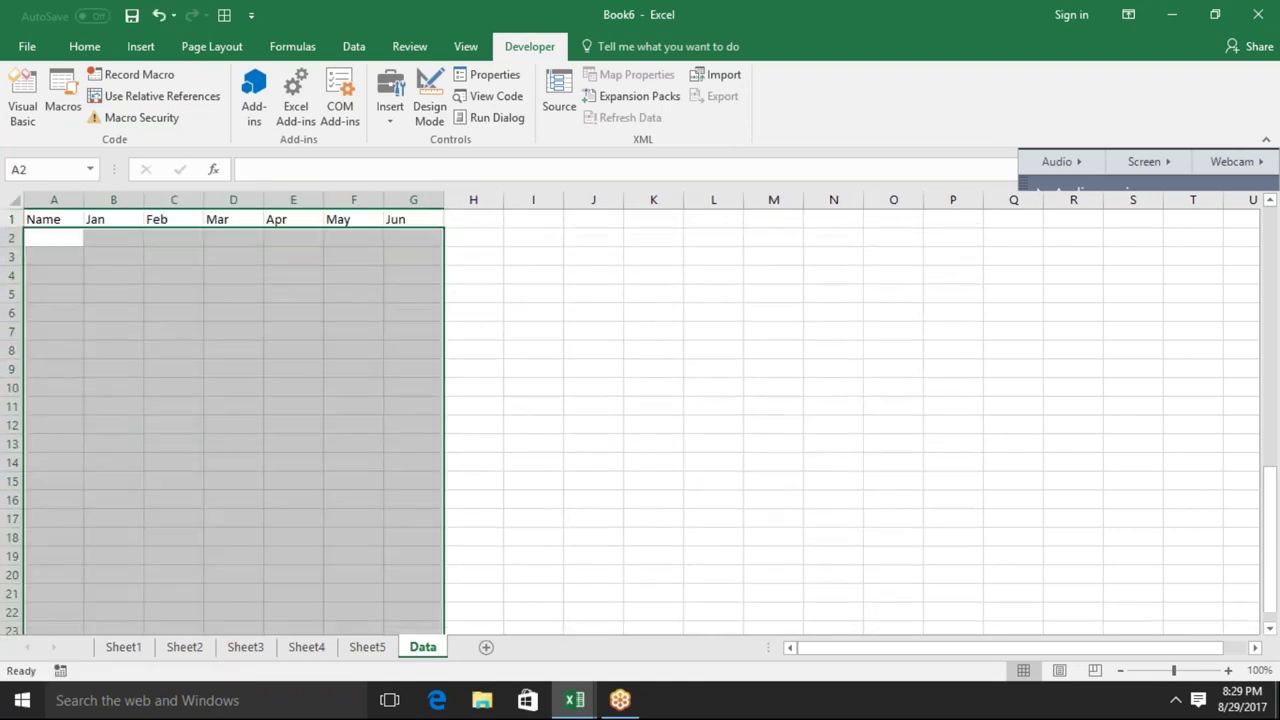
pyautogui.press('Up')
# Run the Book1!comp macro from the Macros list
pyautogui.hotkey('alt', 'F11')
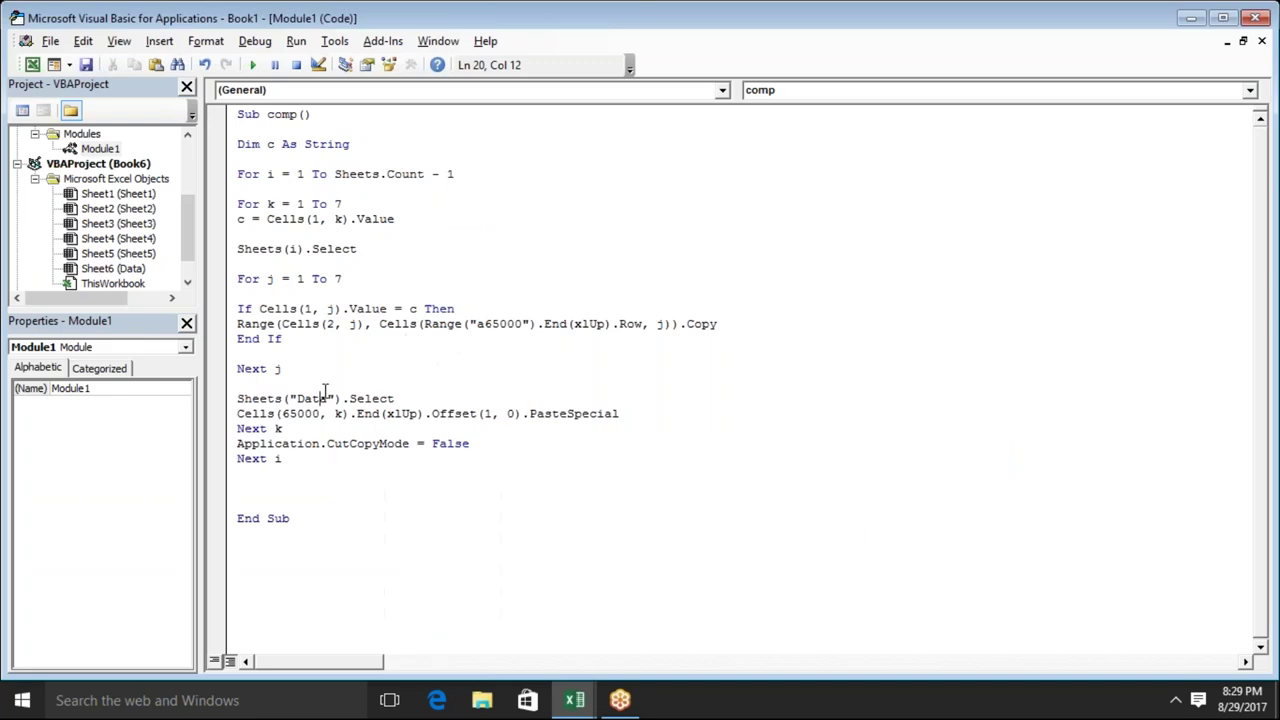
pyautogui.hotkey('alt', 'F11')
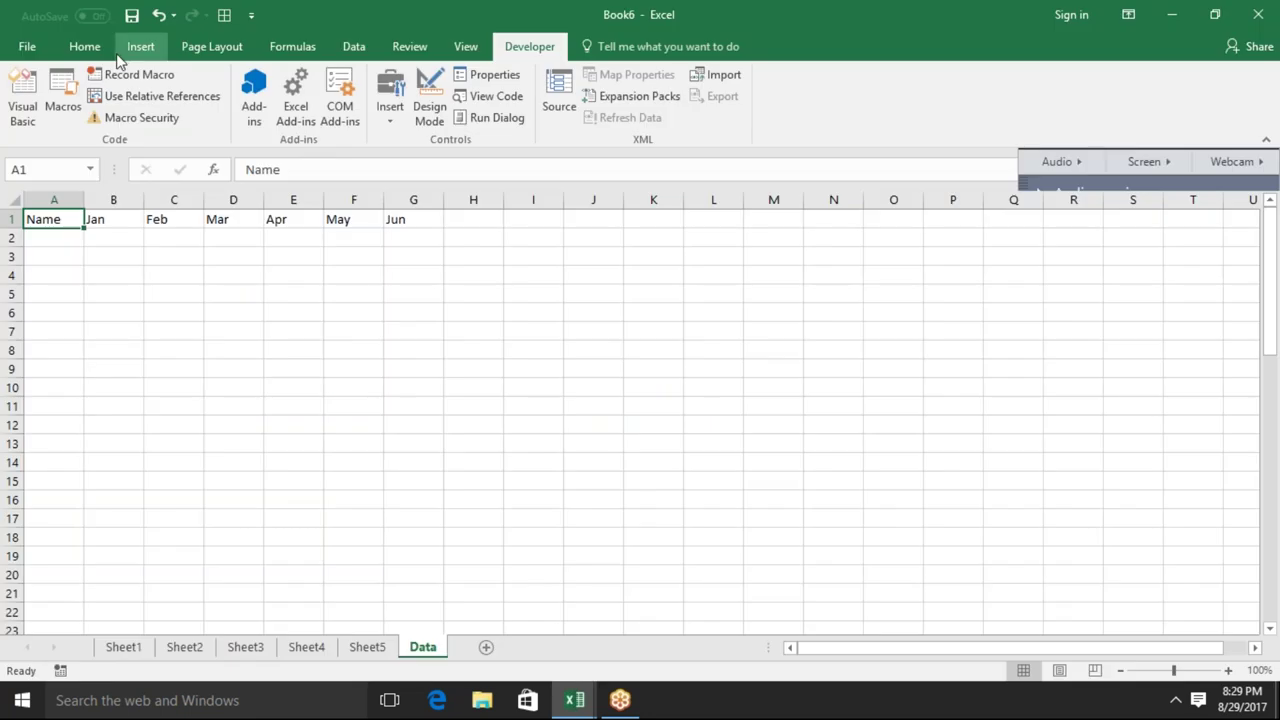
pyautogui.click(63, 100)
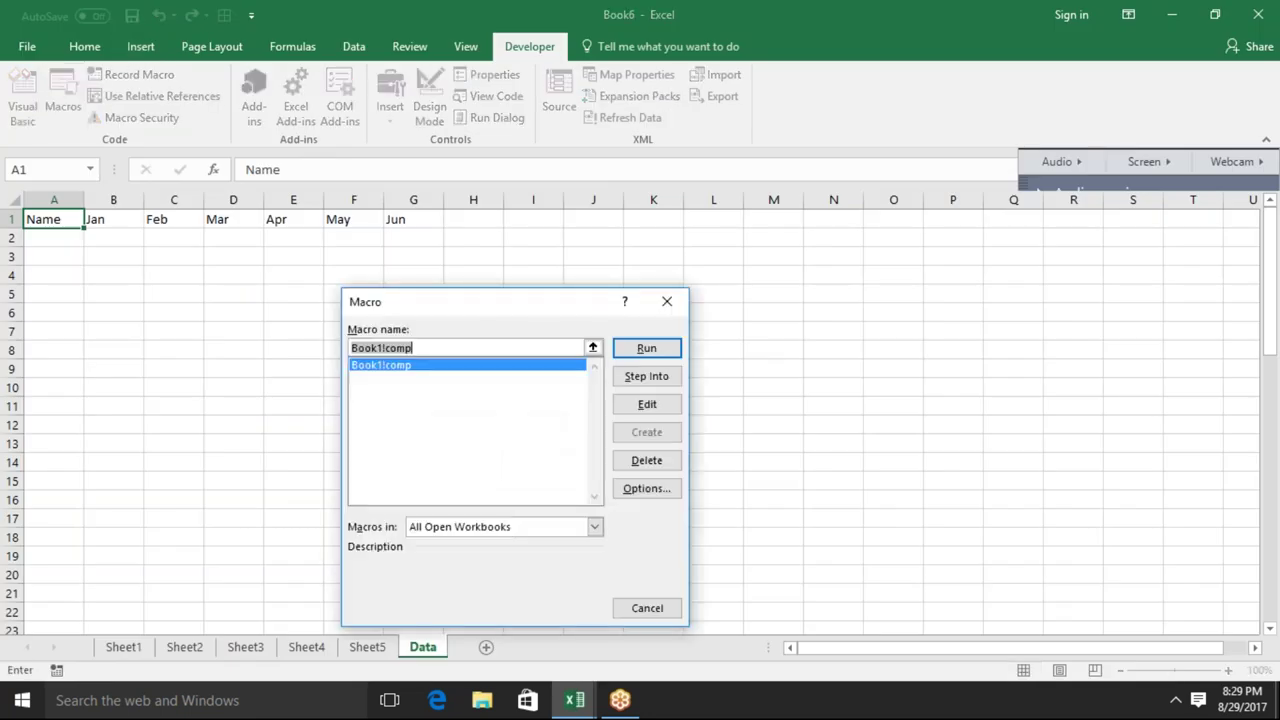
pyautogui.click(668, 352)
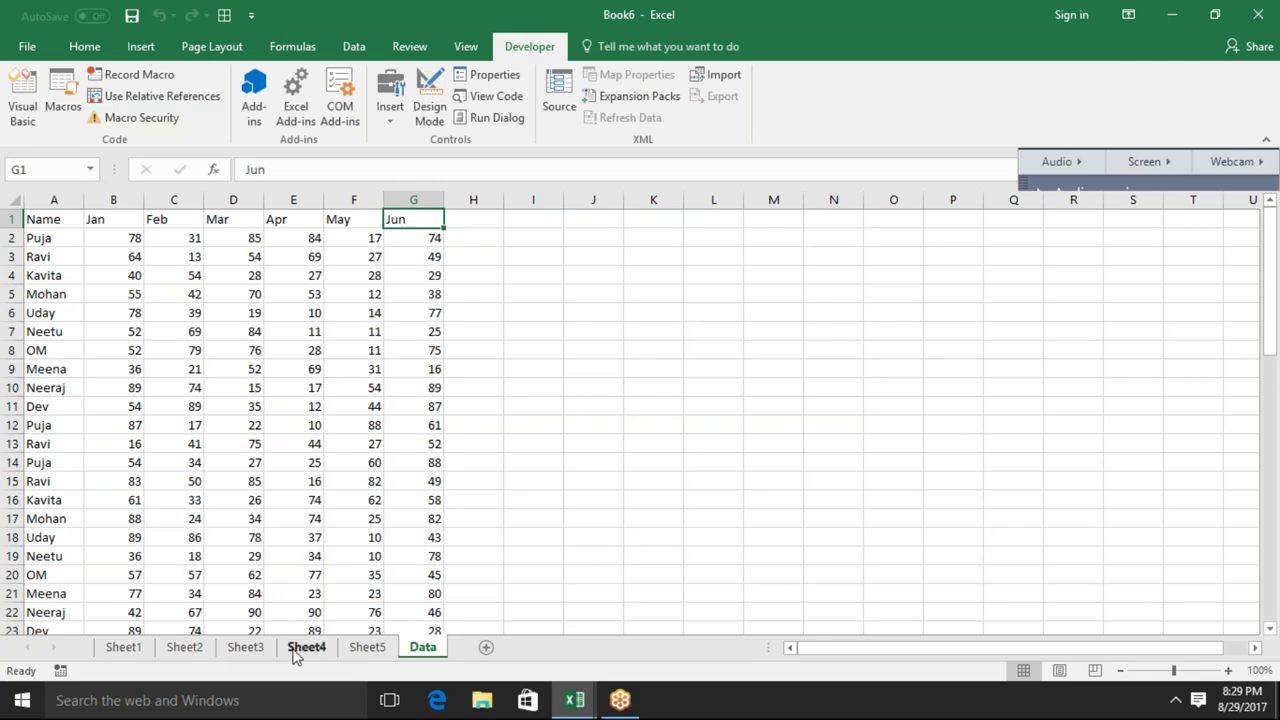
pyautogui.hotkey('alt', 'F11')
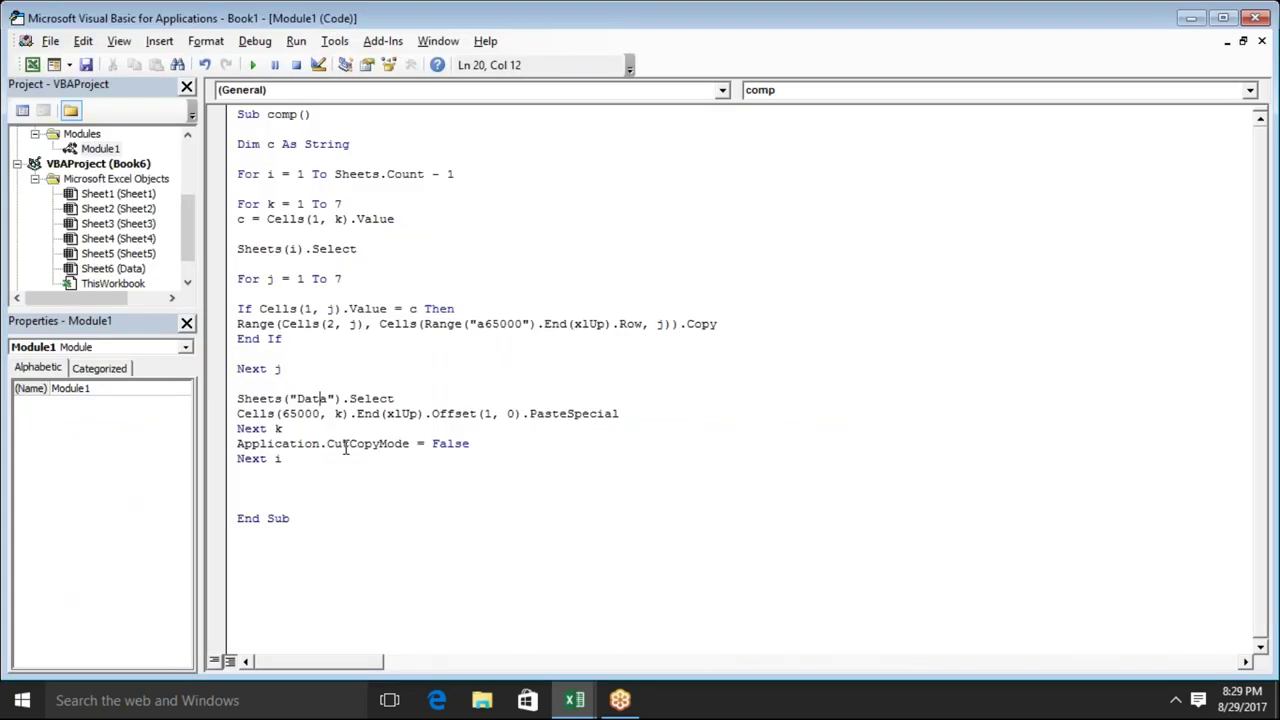
pyautogui.click(346, 458)
pyautogui.hotkey('alt', 'F11')
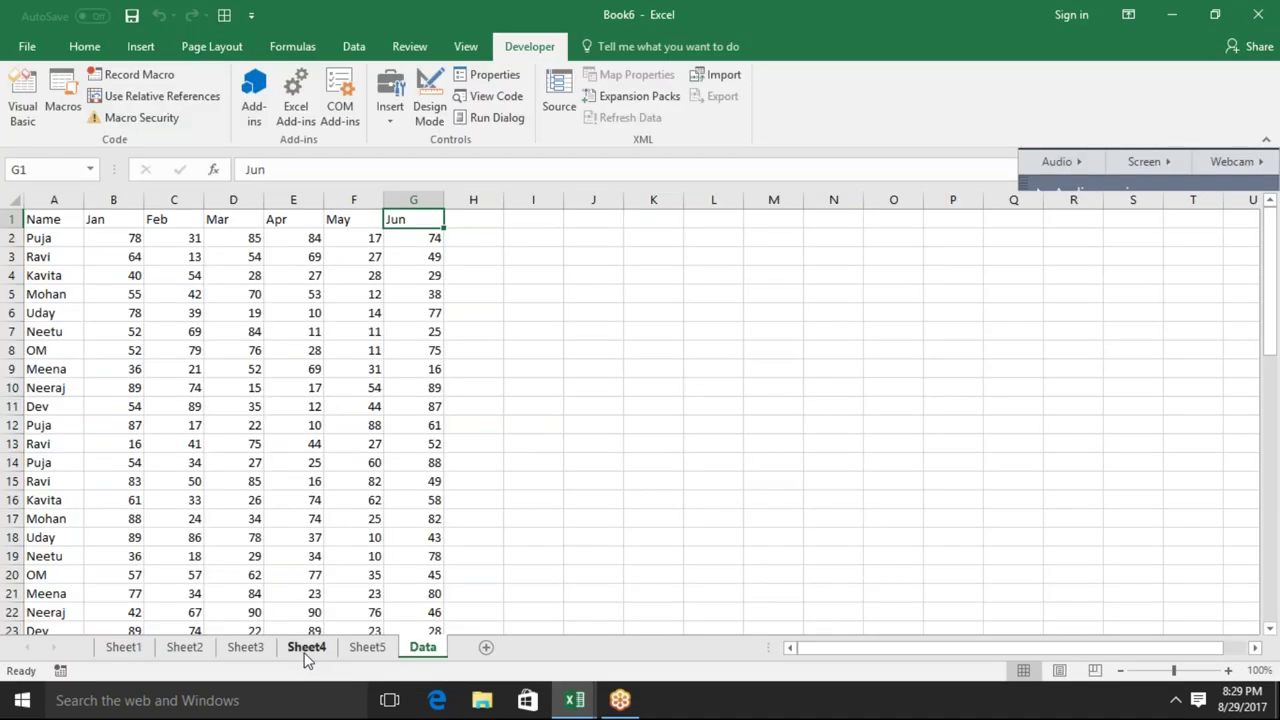
pyautogui.click(306, 650)
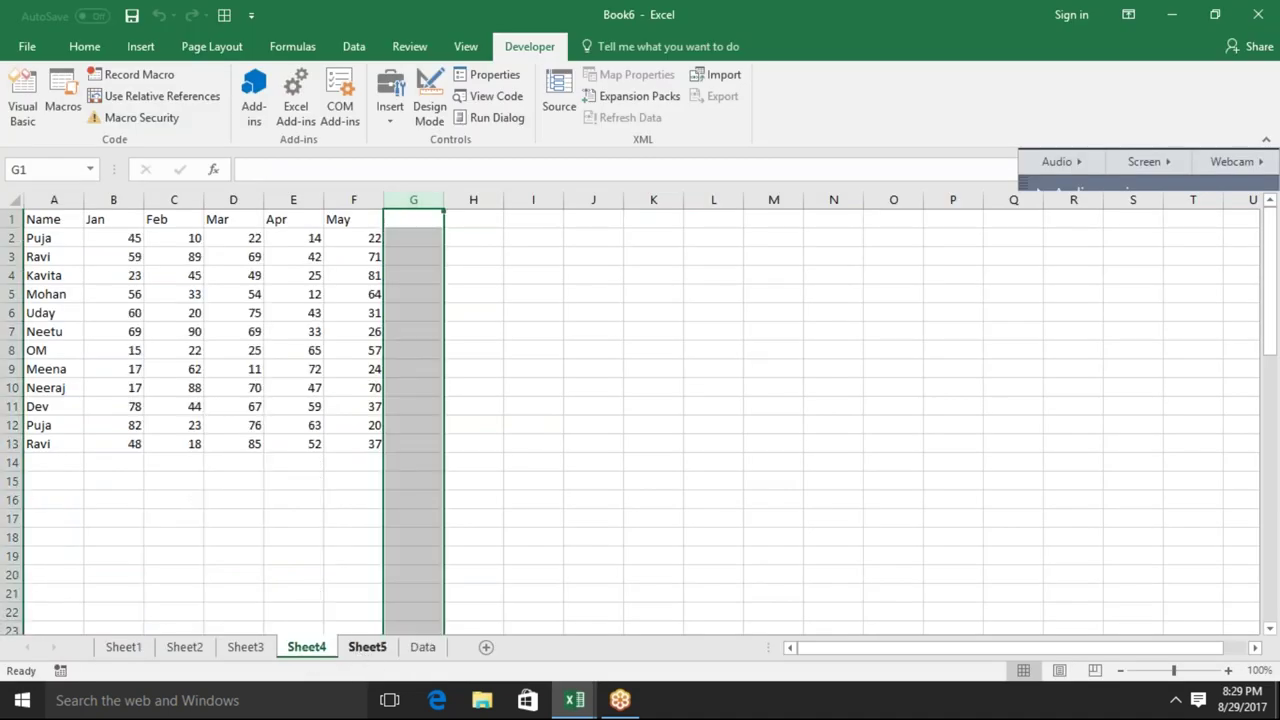
pyautogui.click(371, 655)
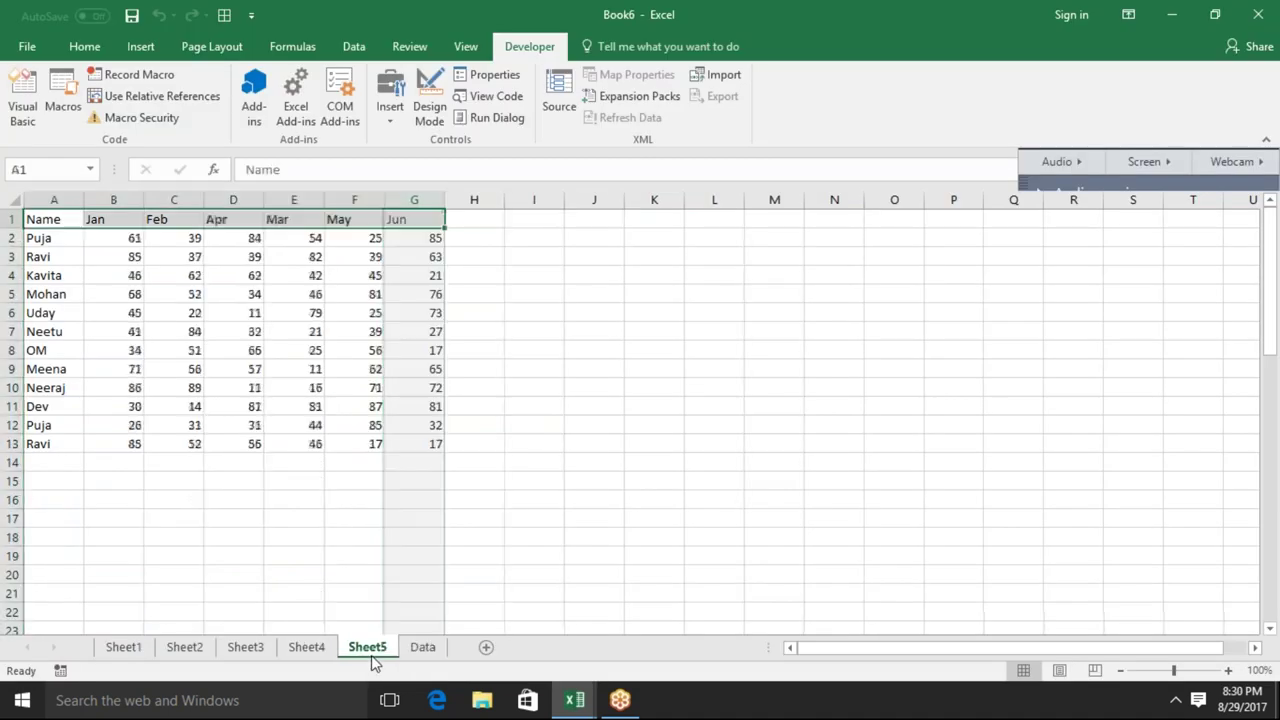
pyautogui.click(313, 652)
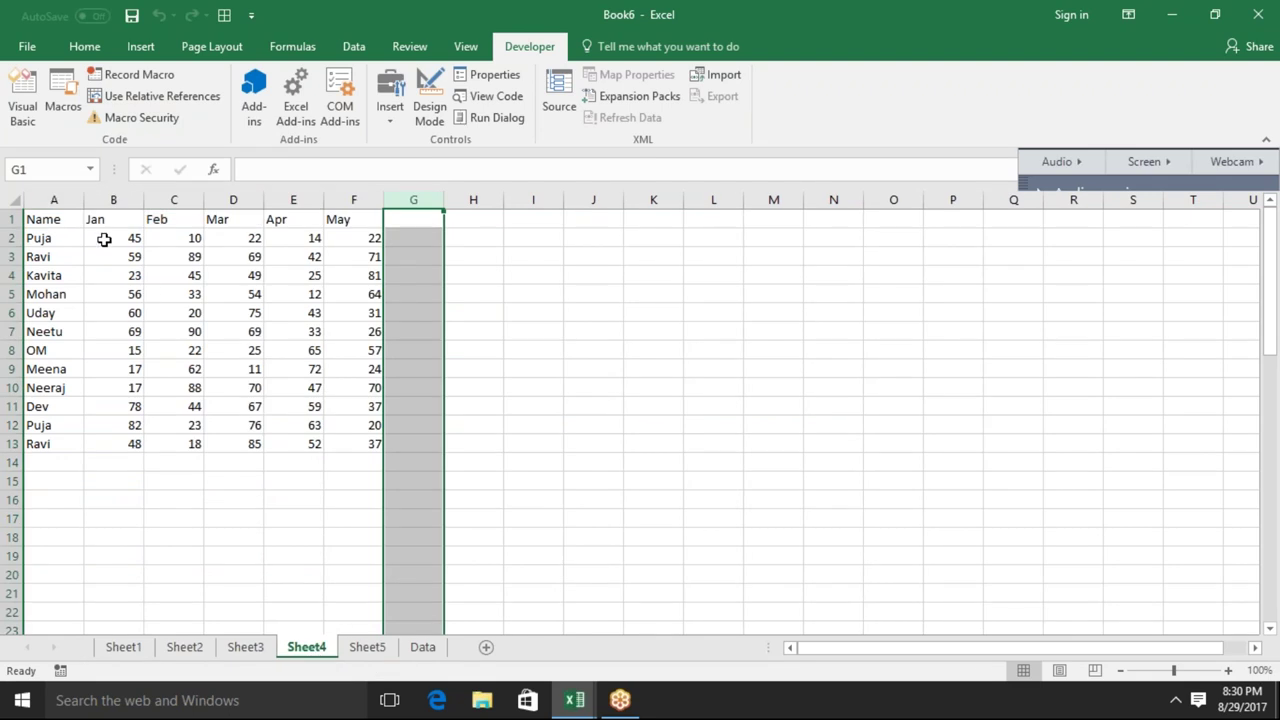
pyautogui.click(422, 650)
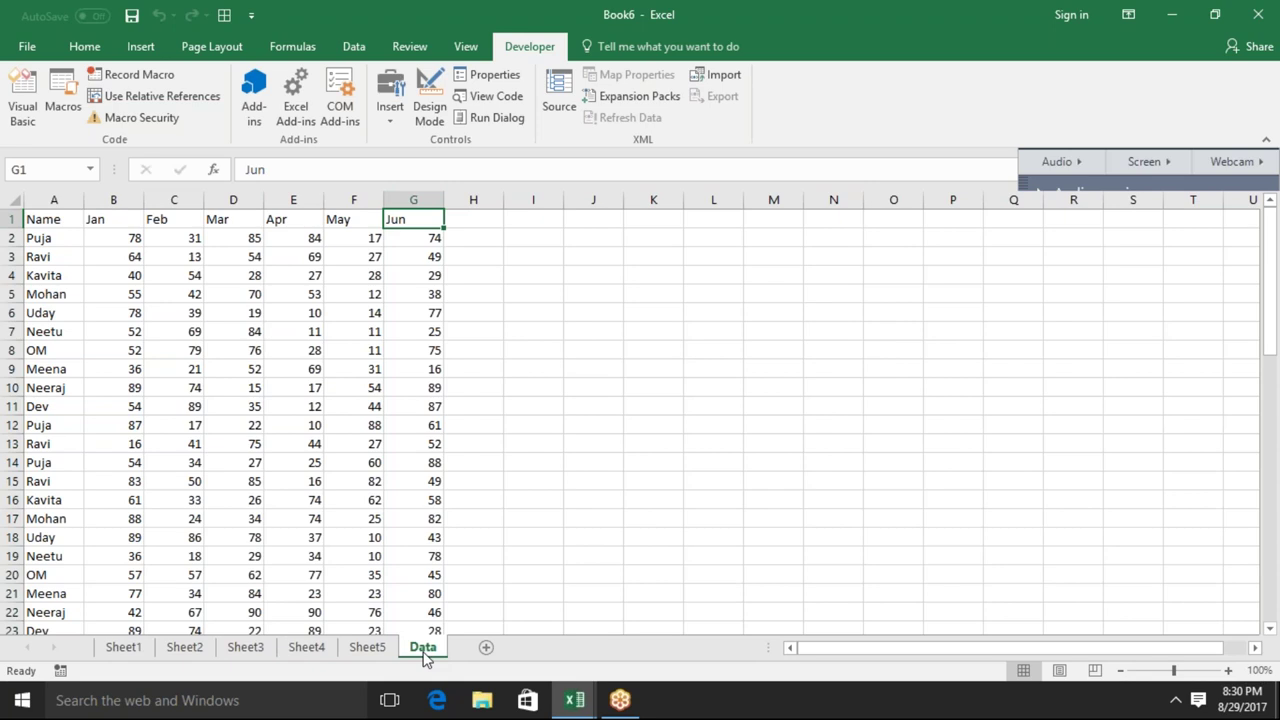
pyautogui.hotkey('ctrl', 'Home')
pyautogui.hotkey('ctrl', 'Down')
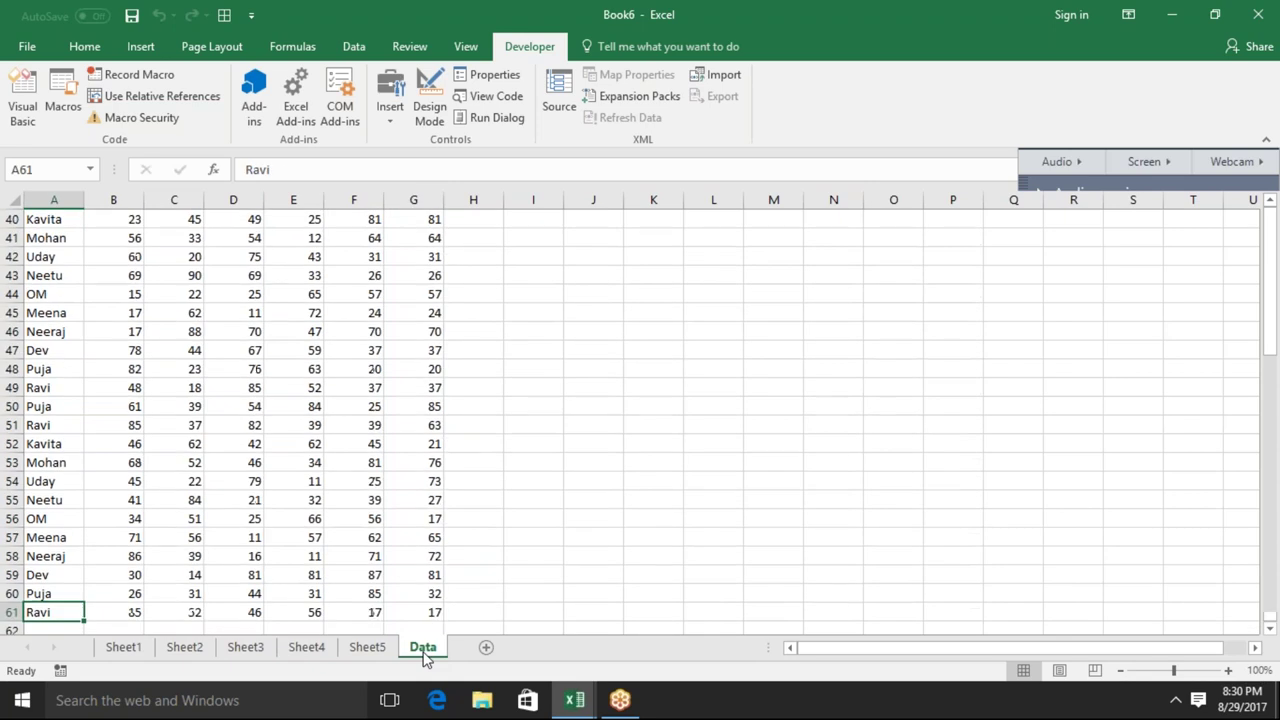
# Select the data rows A2:G61 on Data, delete them, and return to cell A1
pyautogui.press('Down')
pyautogui.press('Up')
pyautogui.press('Up')
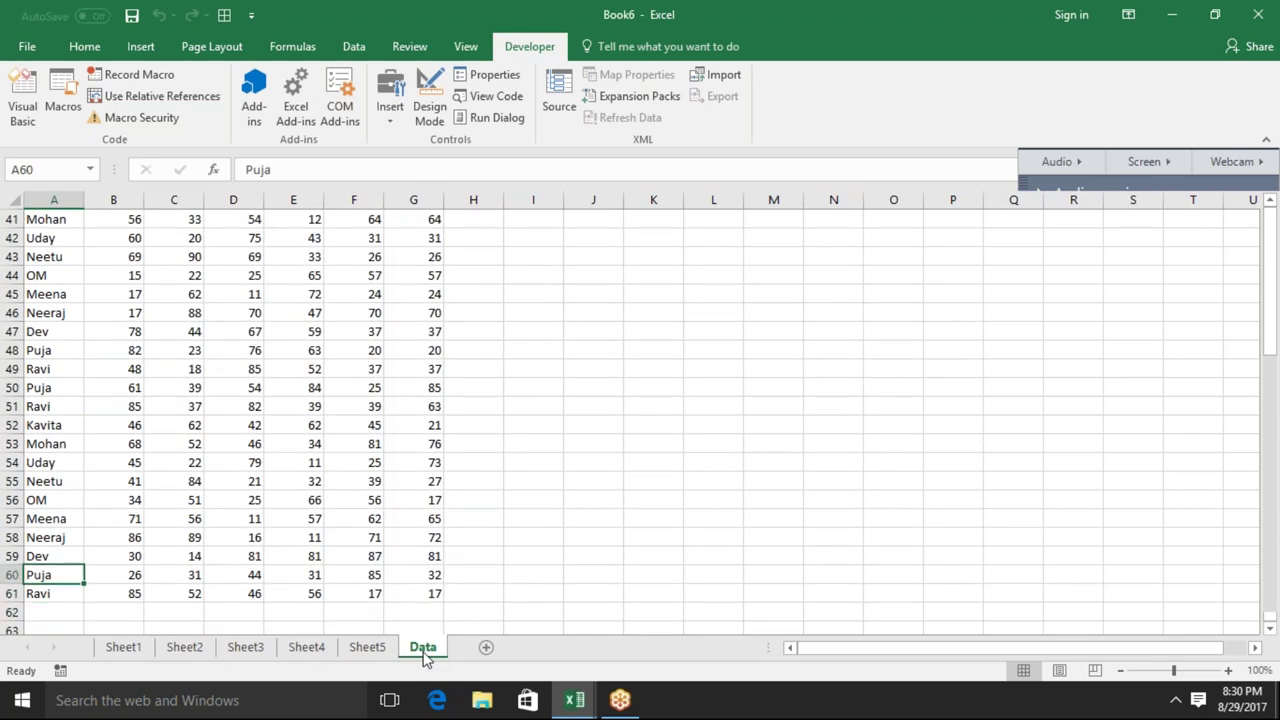
pyautogui.hotkey('ctrl', 'Home')
pyautogui.press('Down')
pyautogui.hotkey('ctrl', 'shift', 'Right')
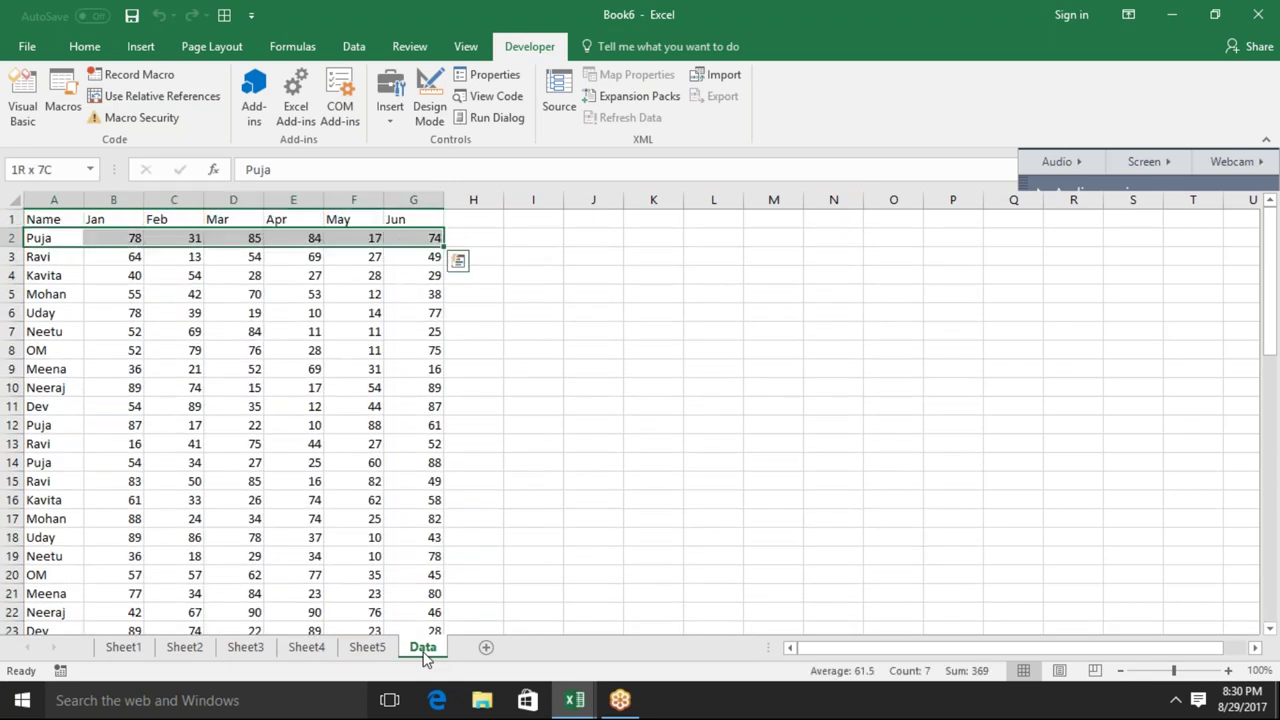
pyautogui.hotkey('ctrl', 'shift', 'Down')
pyautogui.press('Delete')
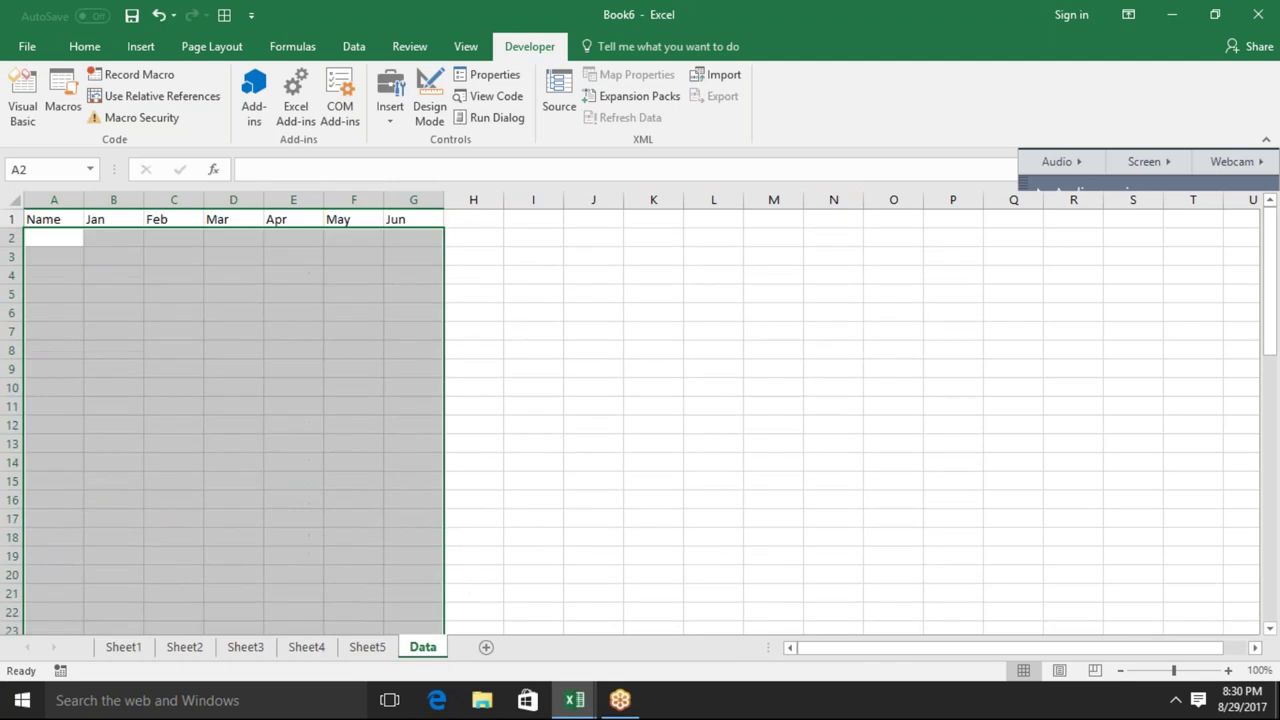
pyautogui.hotkey('ctrl', 'Home')
pyautogui.hotkey('alt', 'F11')
# Walk through comp's header-check, copy and paste lines without editing the code
pyautogui.click(238, 473)
pyautogui.press('Left')
pyautogui.press('Up')
pyautogui.press('Up')
pyautogui.press('Up')
pyautogui.press('Up')
pyautogui.press('Up')
pyautogui.press('Up')
pyautogui.press('Up')
pyautogui.press('Up')
pyautogui.press('Up')
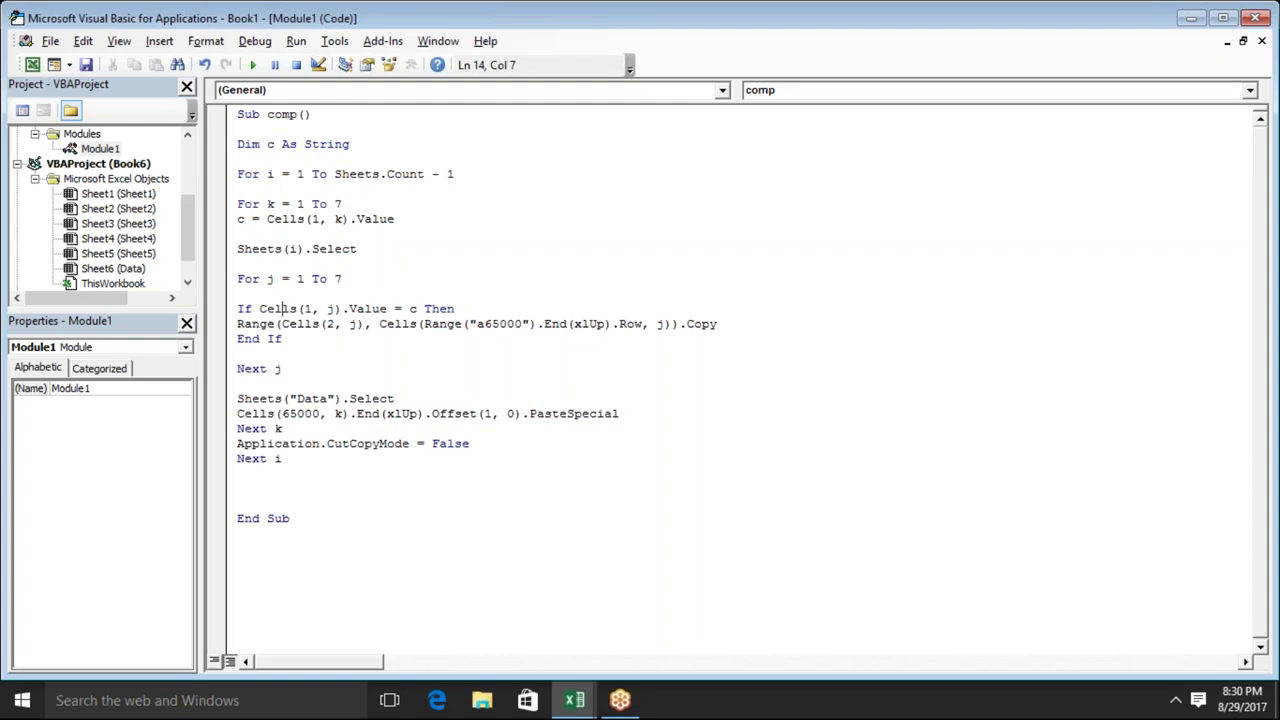
pyautogui.press('Down')
pyautogui.press('Up')
pyautogui.click(364, 309)
pyautogui.click(372, 309)
pyautogui.click(430, 309)
pyautogui.press('Down')
pyautogui.press('Down')
pyautogui.press('Down')
pyautogui.press('Down')
pyautogui.press('Down')
pyautogui.press('Down')
pyautogui.press('Down')
pyautogui.press('Down')
pyautogui.press('Down')
pyautogui.press('Down')
pyautogui.press('Up')
pyautogui.press('Up')
pyautogui.press('Down')
pyautogui.press('Down')
pyautogui.press('Up')
pyautogui.press('Up')
# Highlight the paste line's k, End, xlUp, Offset, 1 and PasteSpecial, then return to the workbook
pyautogui.doubleClick(340, 414)
pyautogui.click(365, 415)
pyautogui.doubleClick(366, 415)
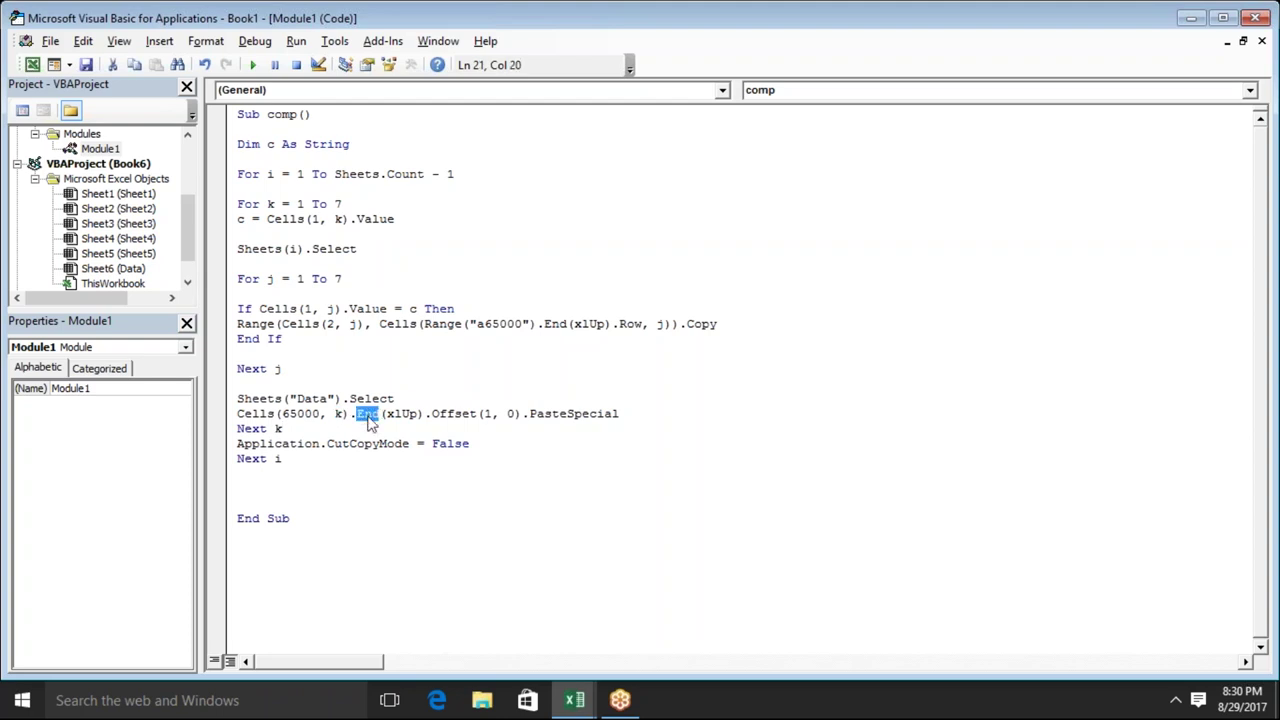
pyautogui.doubleClick(405, 414)
pyautogui.doubleClick(445, 414)
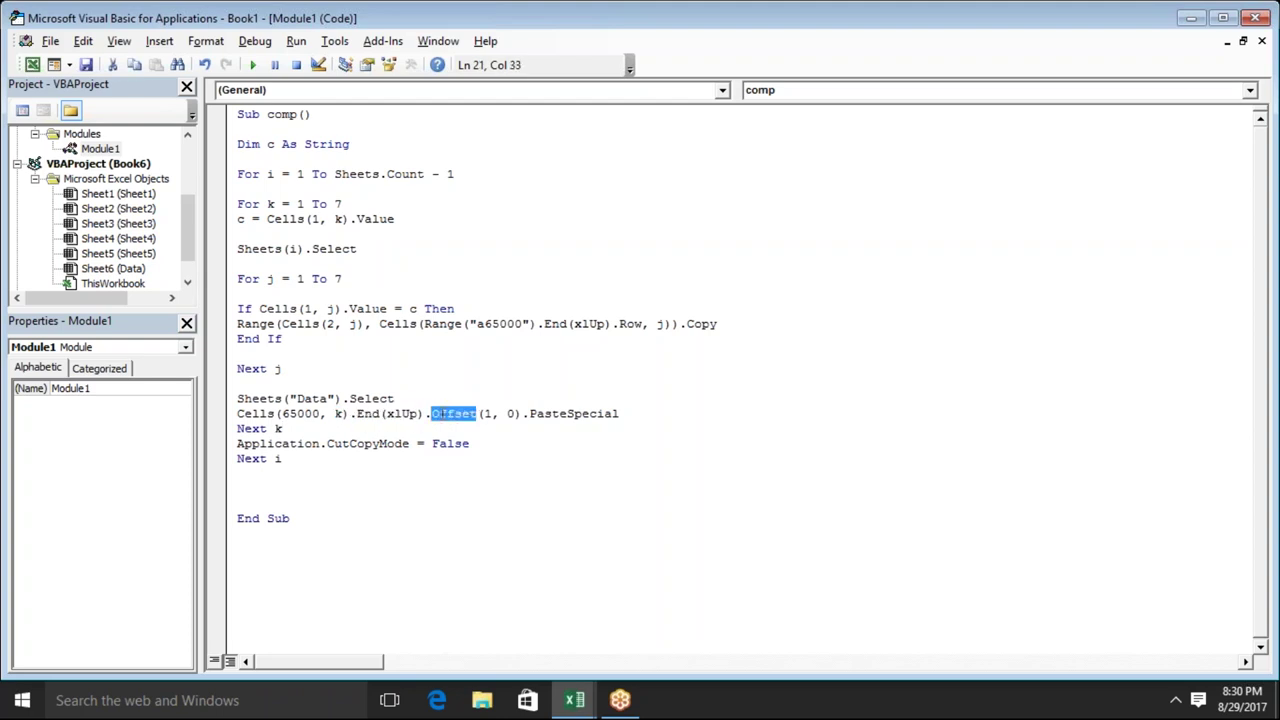
pyautogui.doubleClick(486, 414)
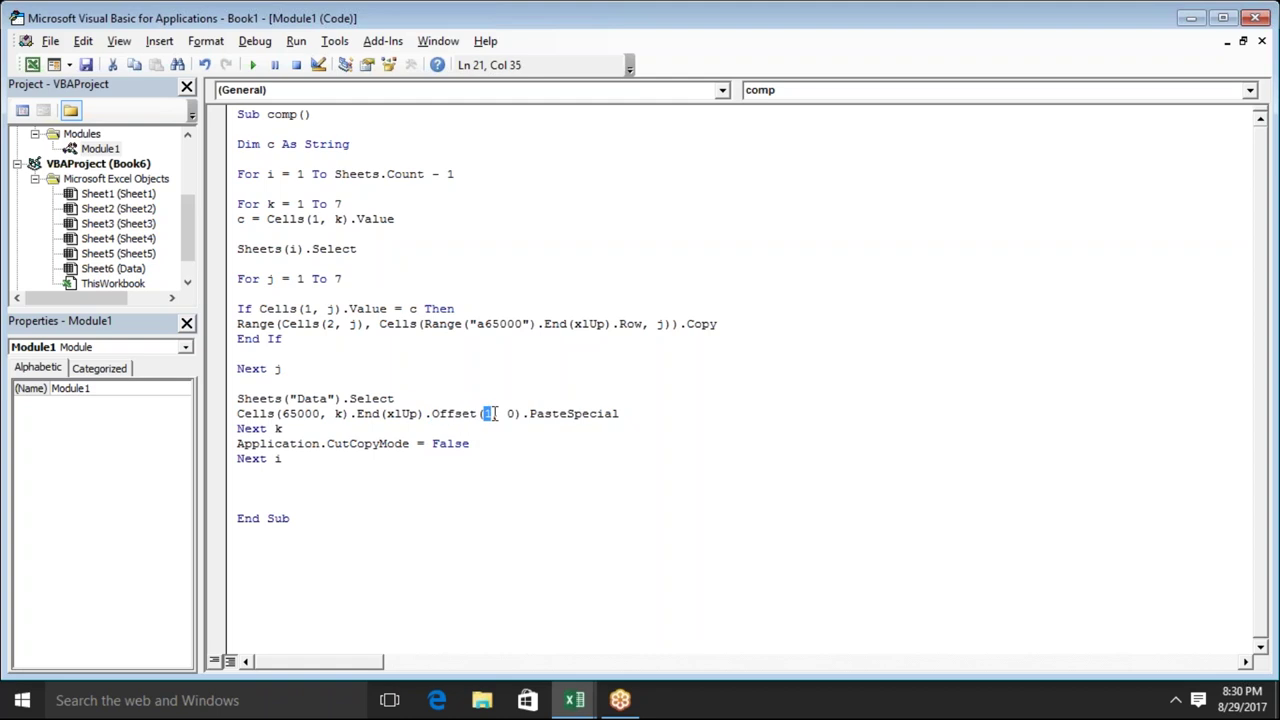
pyautogui.doubleClick(556, 413)
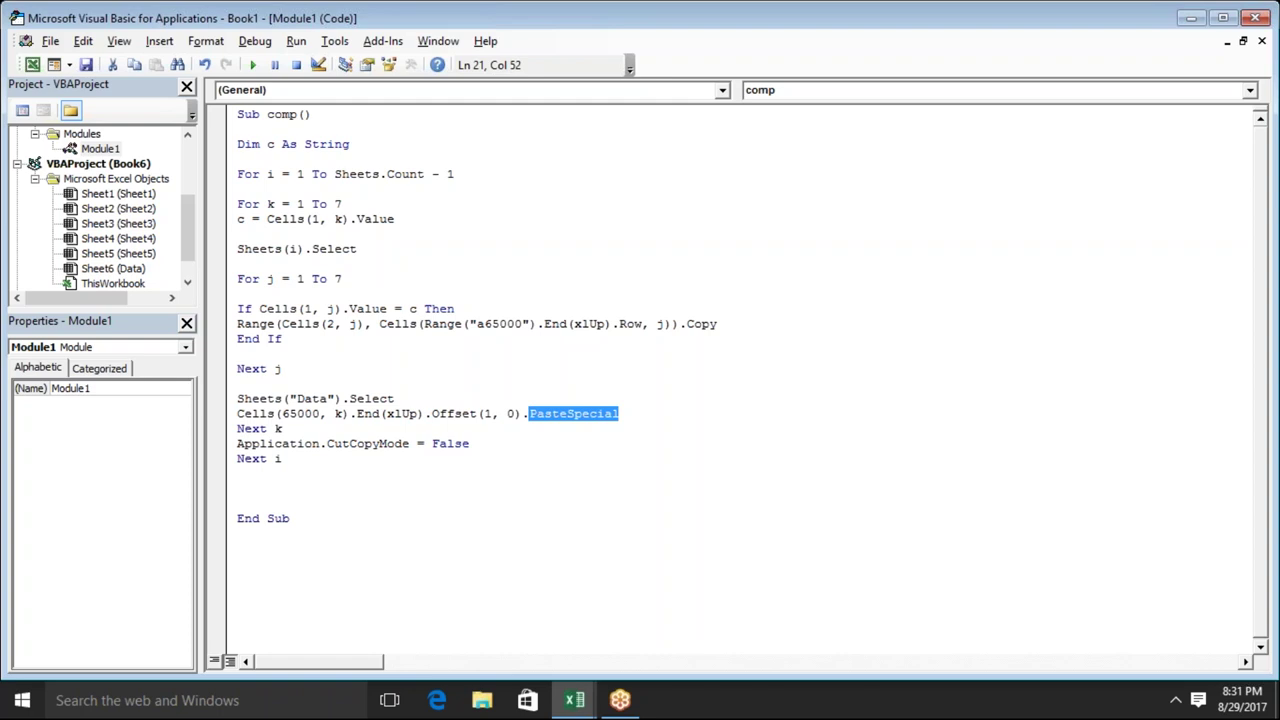
pyautogui.click(521, 414)
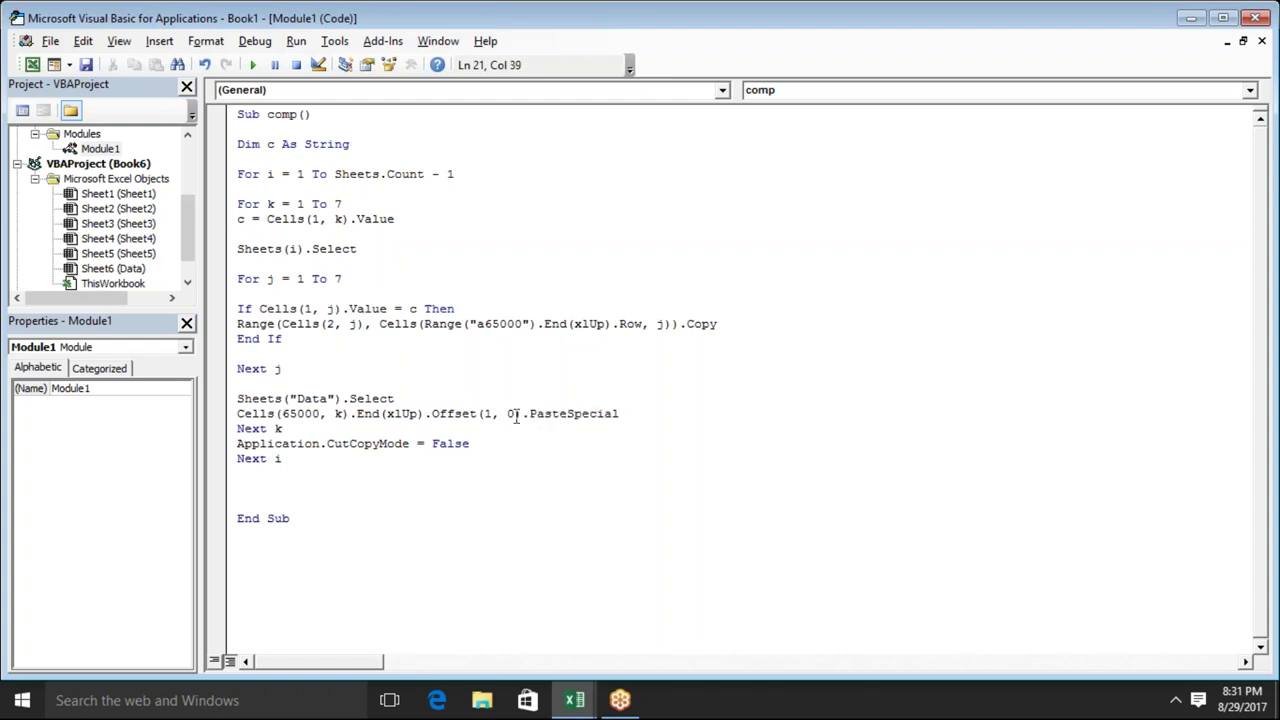
pyautogui.click(514, 414)
pyautogui.hotkey('alt', 'F11')
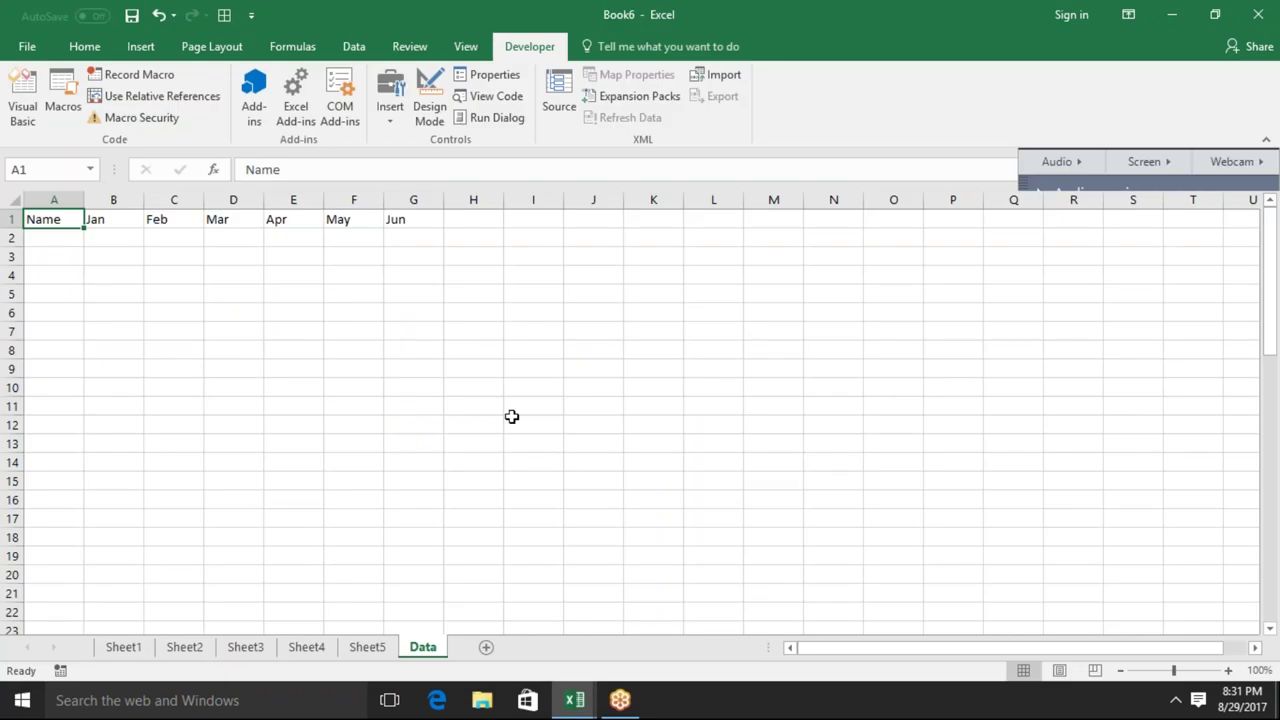
# Check Sheet4's data, then change Sheets(i).Select to Sheets(4).Select in comp
pyautogui.click(316, 657)
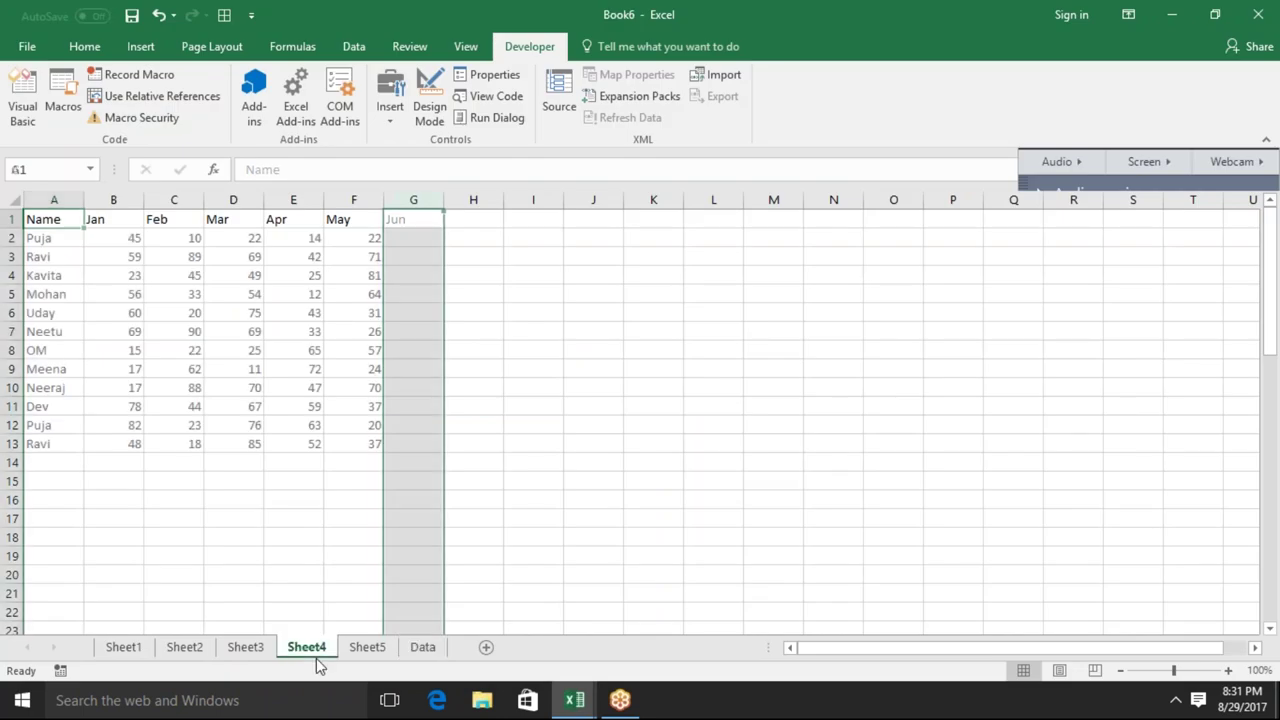
pyautogui.hotkey('alt', 'Tab')
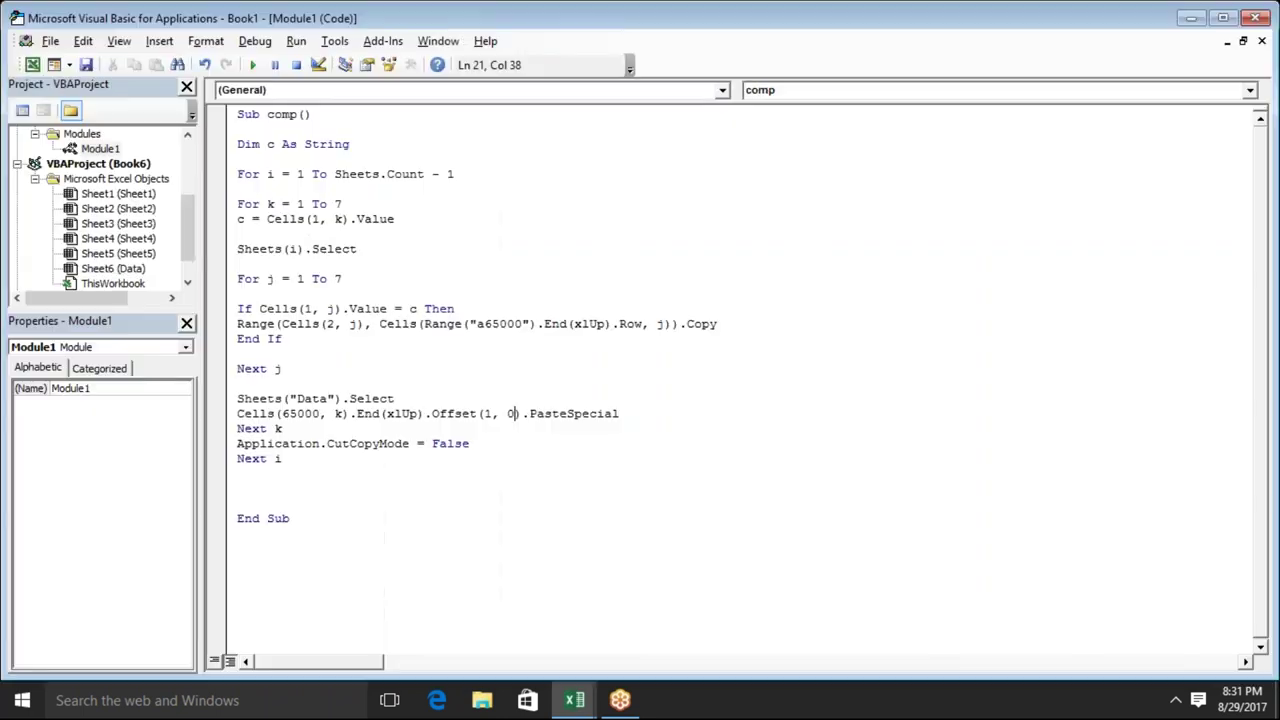
pyautogui.click(295, 250)
pyautogui.press('BackSpace')
pyautogui.write('4')
pyautogui.click(311, 309)
# Step through the macro with F8 while checking the Data sheet, then reset the run
pyautogui.hotkey('alt', 'F11')
pyautogui.hotkey('alt', 'Tab')
pyautogui.press('F8')
pyautogui.press('F8')
pyautogui.press('F8')
pyautogui.press('F8')
pyautogui.press('F8')
pyautogui.press('F8')
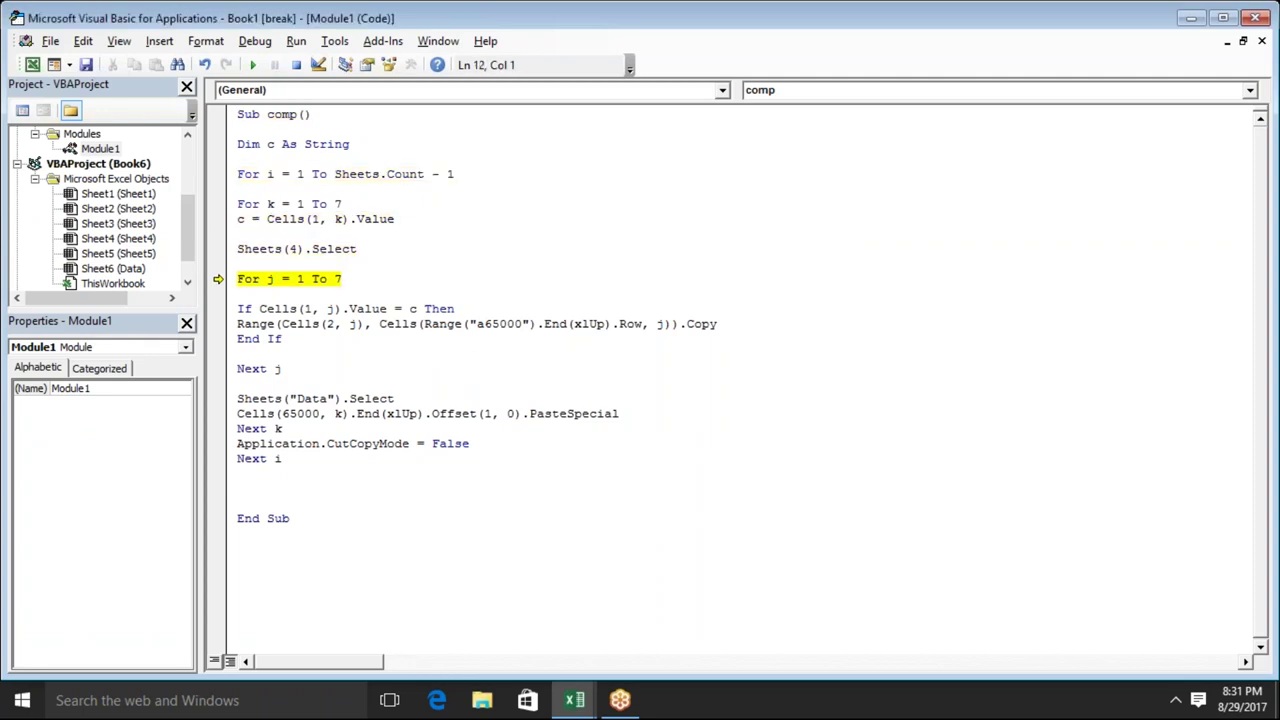
pyautogui.hotkey('alt', 'F11')
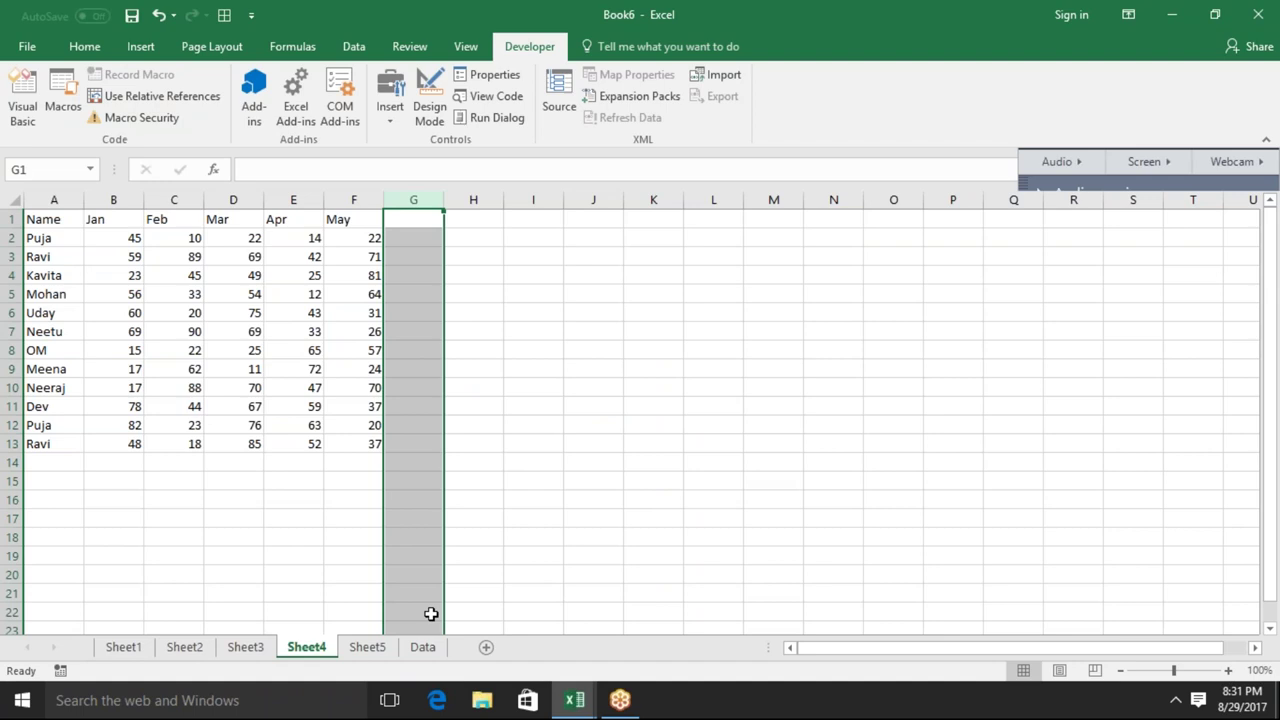
pyautogui.click(423, 648)
pyautogui.hotkey('alt', 'F11')
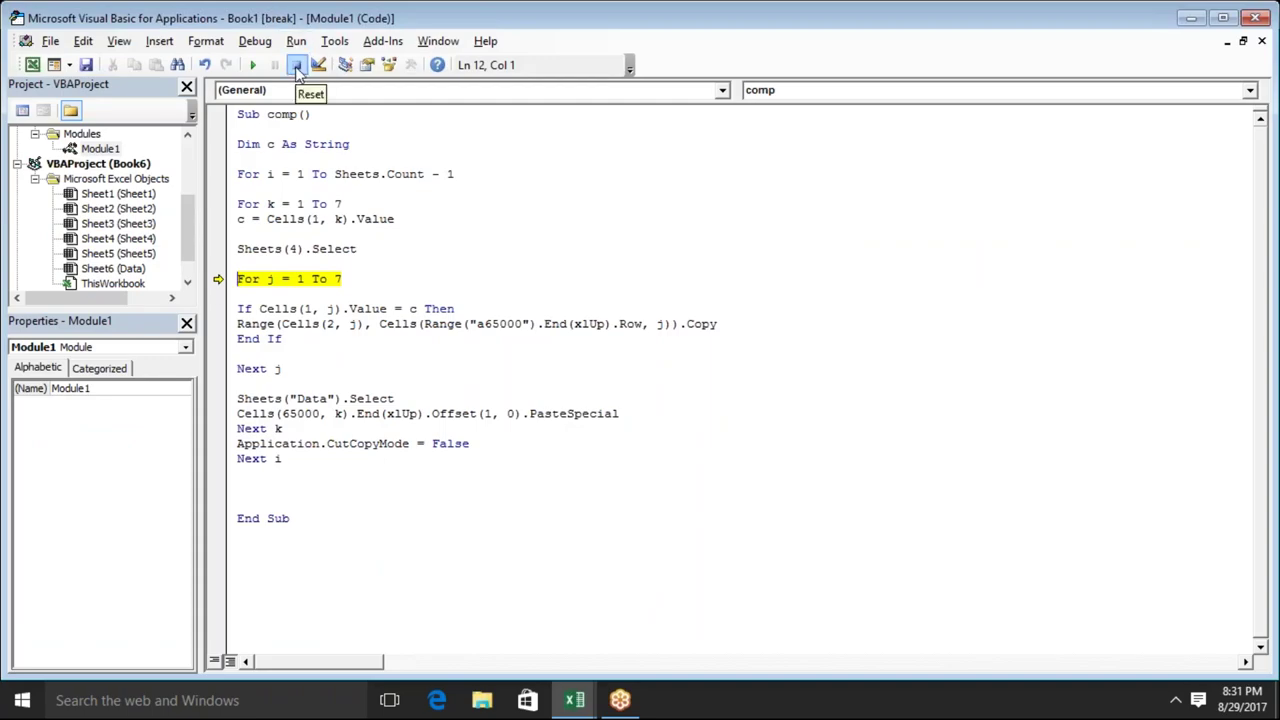
pyautogui.press('F8')
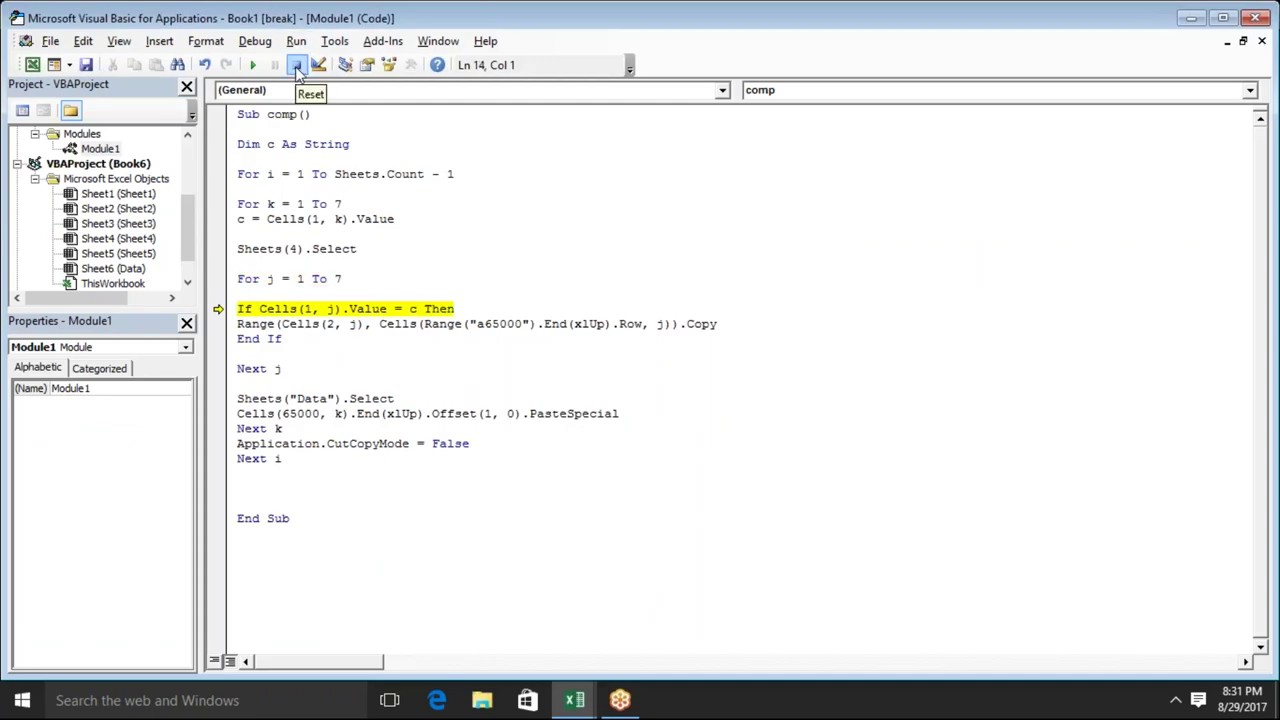
pyautogui.click(297, 66)
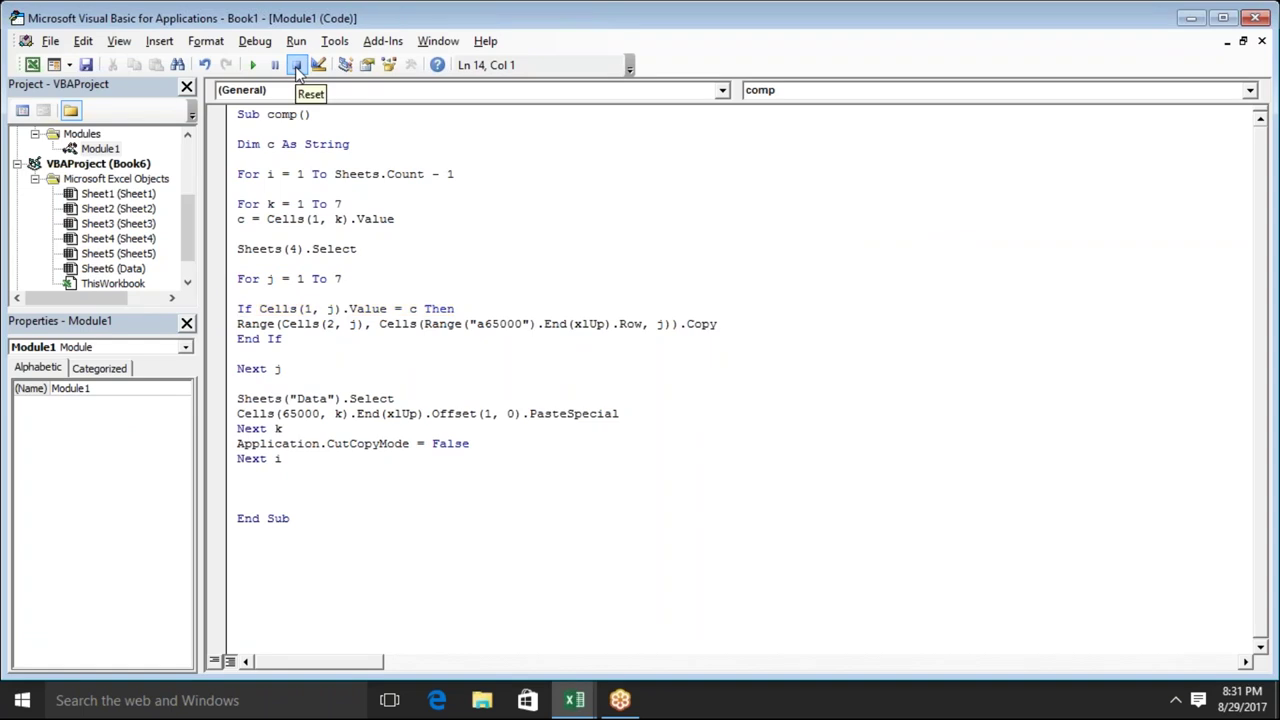
# Step comp with F8 through the For k / For j loops until it reaches PasteSpecial for Apr
pyautogui.press('F8')
pyautogui.press('F8')
pyautogui.press('F8')
pyautogui.press('F8')
pyautogui.press('F8')
pyautogui.press('F8')
pyautogui.press('F8')
pyautogui.press('F8')
pyautogui.press('F8')
pyautogui.press('F8')
pyautogui.press('F8')
pyautogui.press('F8')
pyautogui.press('F8')
pyautogui.press('F8')
pyautogui.press('F8')
pyautogui.press('F8')
pyautogui.press('F8')
pyautogui.press('F8')
pyautogui.press('F8')
pyautogui.press('F8')
pyautogui.press('F8')
pyautogui.press('F8')
pyautogui.press('F8')
pyautogui.press('F8')
pyautogui.press('F8')
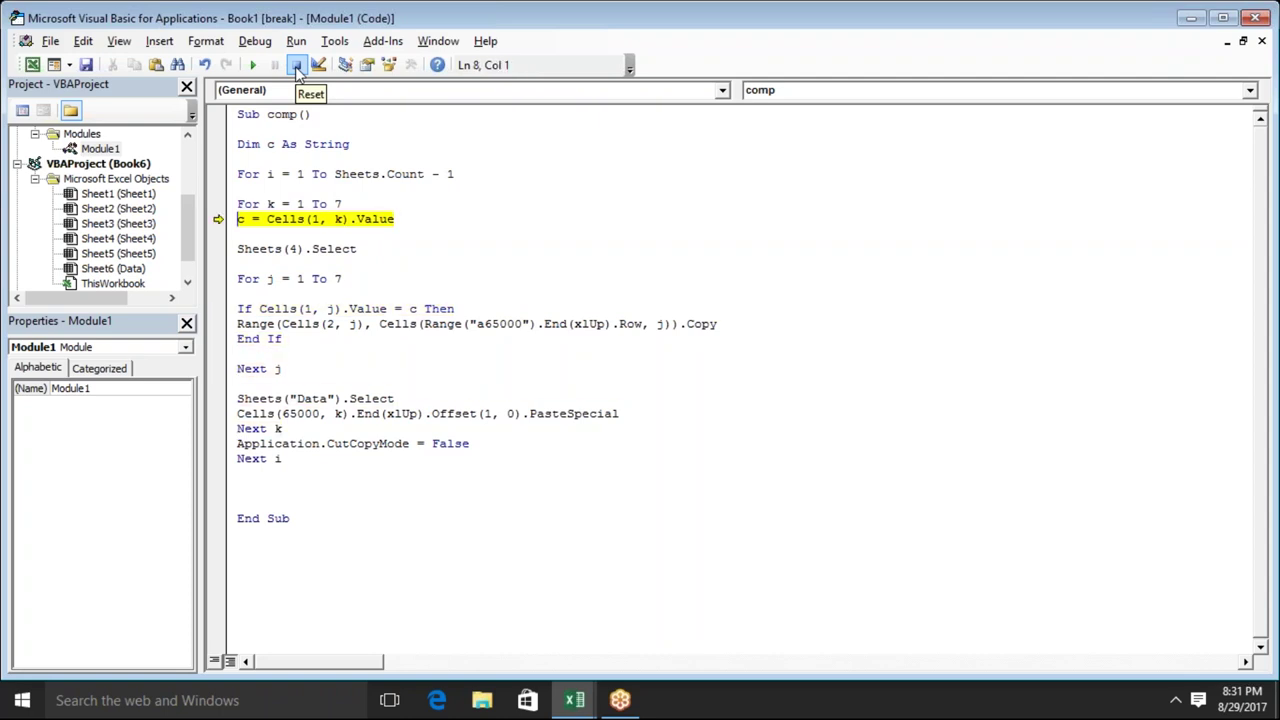
pyautogui.press('F8')
pyautogui.press('F8')
pyautogui.press('F8')
pyautogui.press('F8')
pyautogui.press('F8')
pyautogui.press('F8')
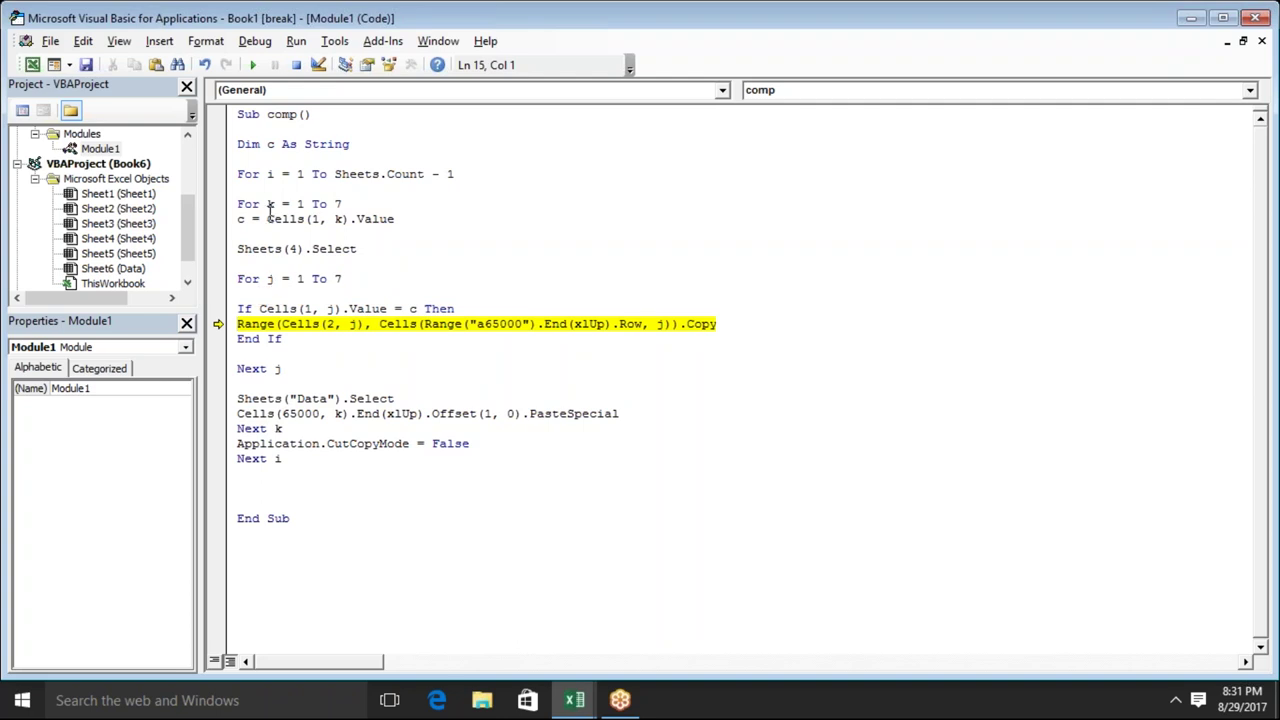
pyautogui.moveTo(240, 219)
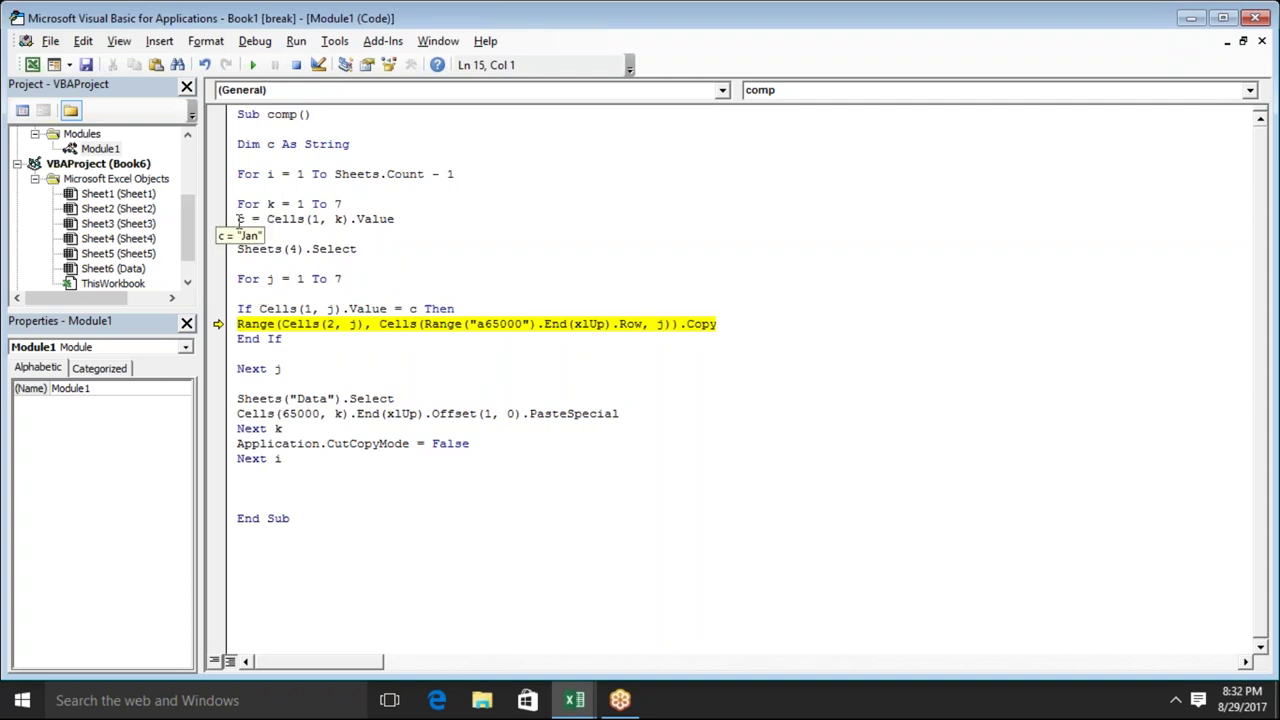
pyautogui.press('F8')
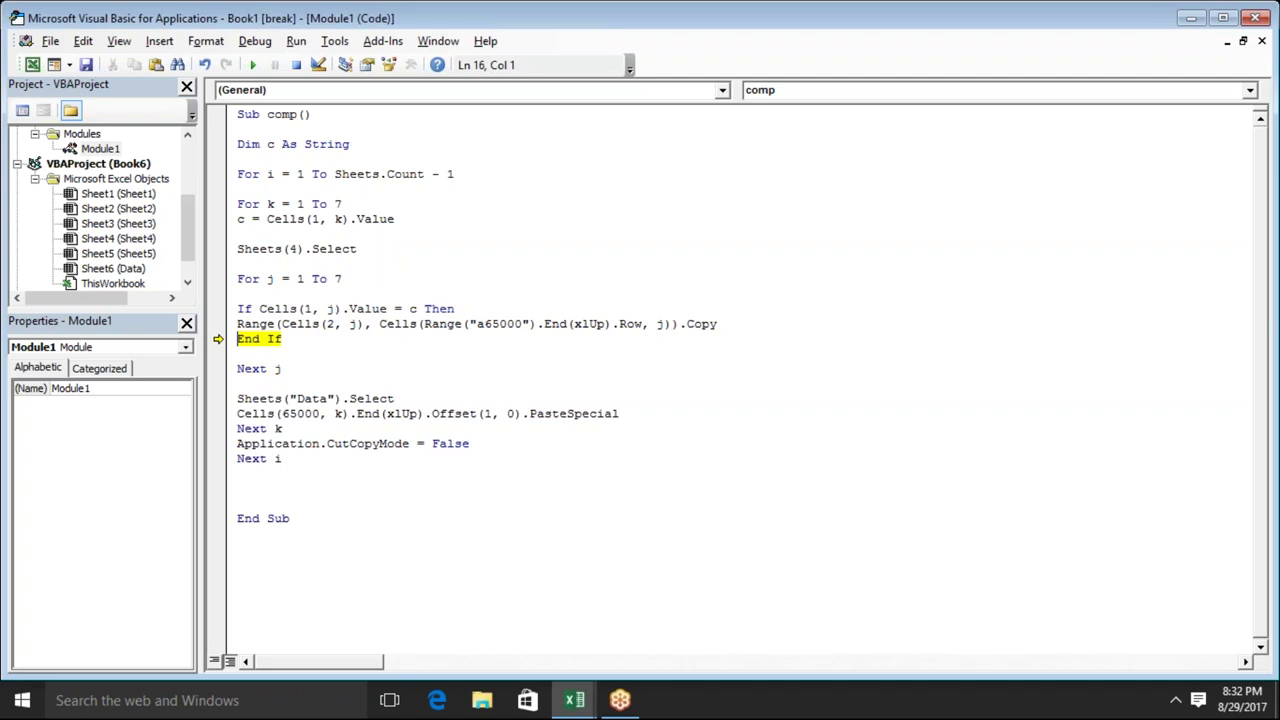
pyautogui.press('F8')
pyautogui.press('F8')
pyautogui.press('F8')
pyautogui.press('F8')
pyautogui.press('F8')
pyautogui.press('F8')
pyautogui.press('F8')
pyautogui.press('F8')
pyautogui.press('F8')
pyautogui.press('F8')
pyautogui.press('F8')
pyautogui.press('F8')
pyautogui.press('F8')
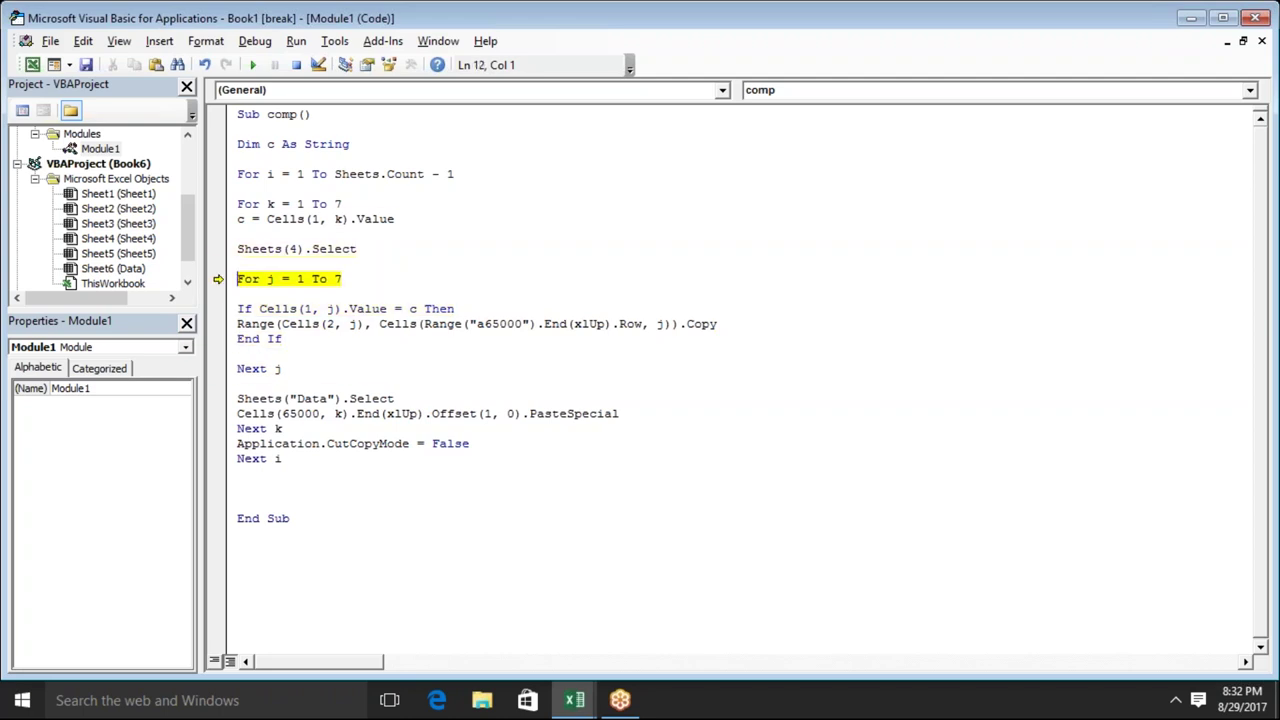
pyautogui.press('F8')
pyautogui.press('F8')
pyautogui.press('F8')
pyautogui.press('F8')
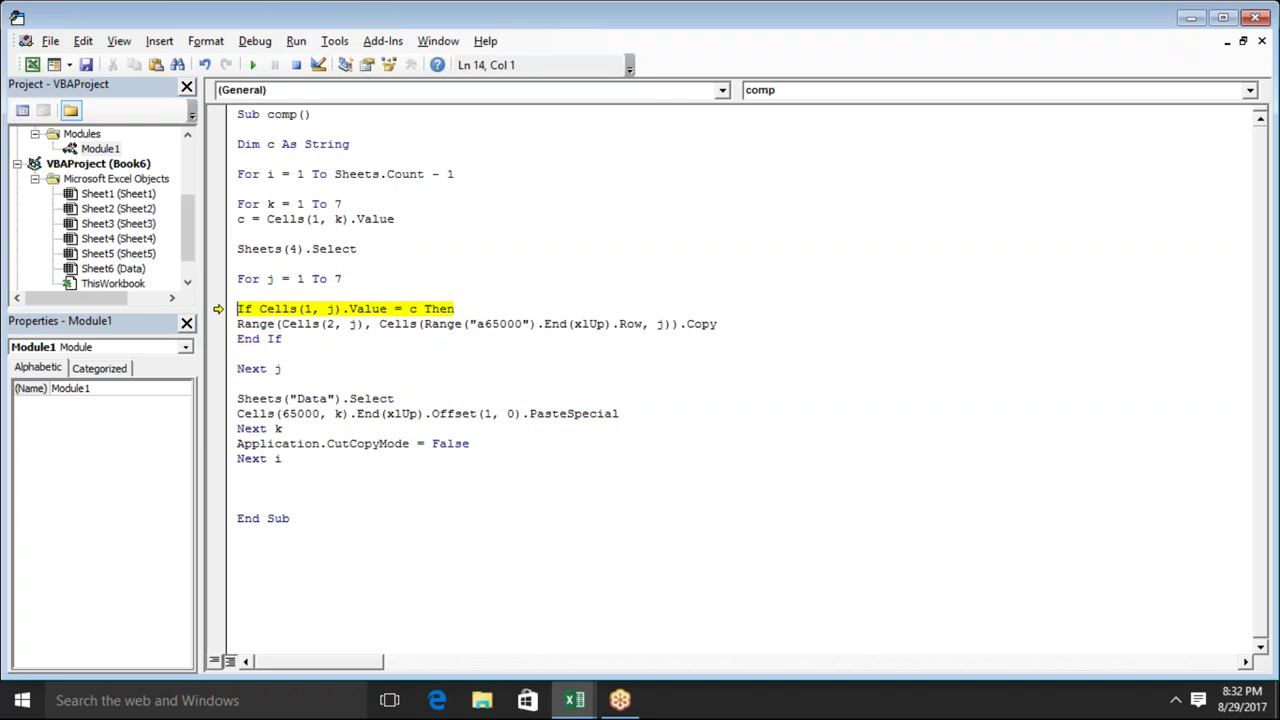
pyautogui.press('F8')
pyautogui.press('F8')
pyautogui.press('F8')
pyautogui.press('F8')
pyautogui.press('F8')
pyautogui.press('F8')
pyautogui.press('F8')
pyautogui.press('F8')
pyautogui.press('F8')
pyautogui.press('F8')
pyautogui.press('F8')
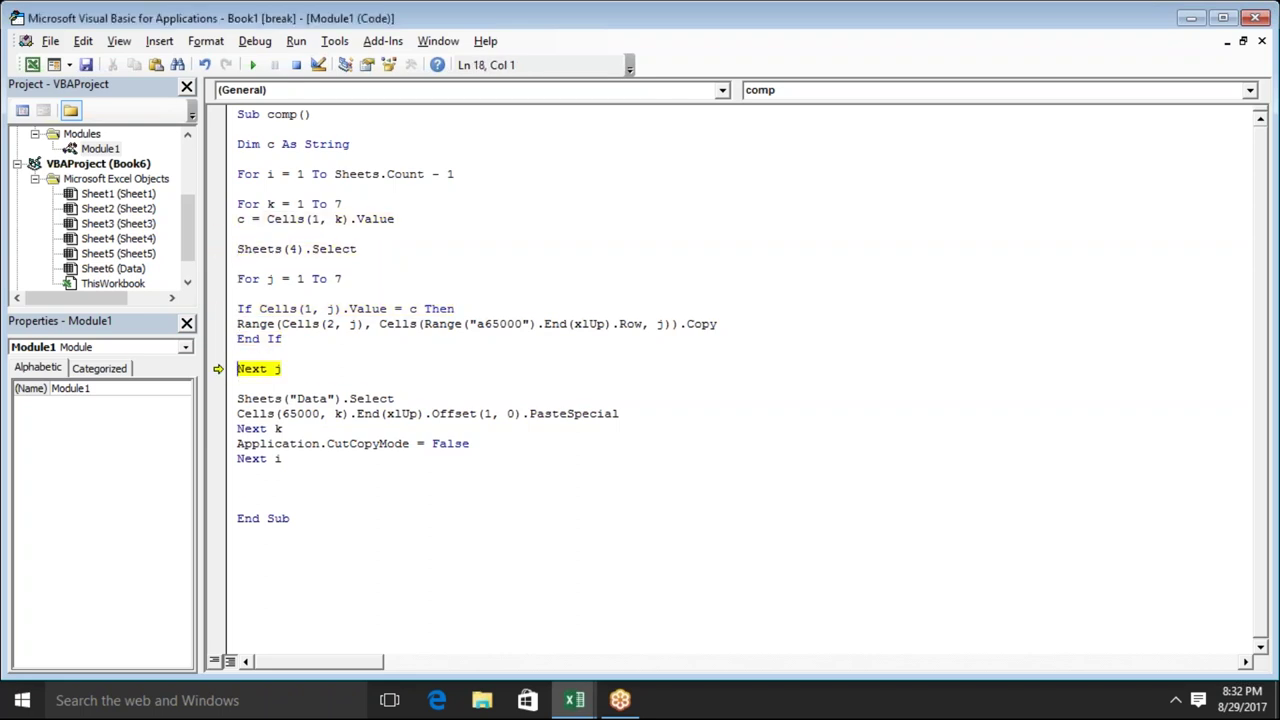
pyautogui.press('F8')
pyautogui.press('F8')
pyautogui.press('F8')
pyautogui.press('F8')
pyautogui.press('F8')
pyautogui.press('F8')
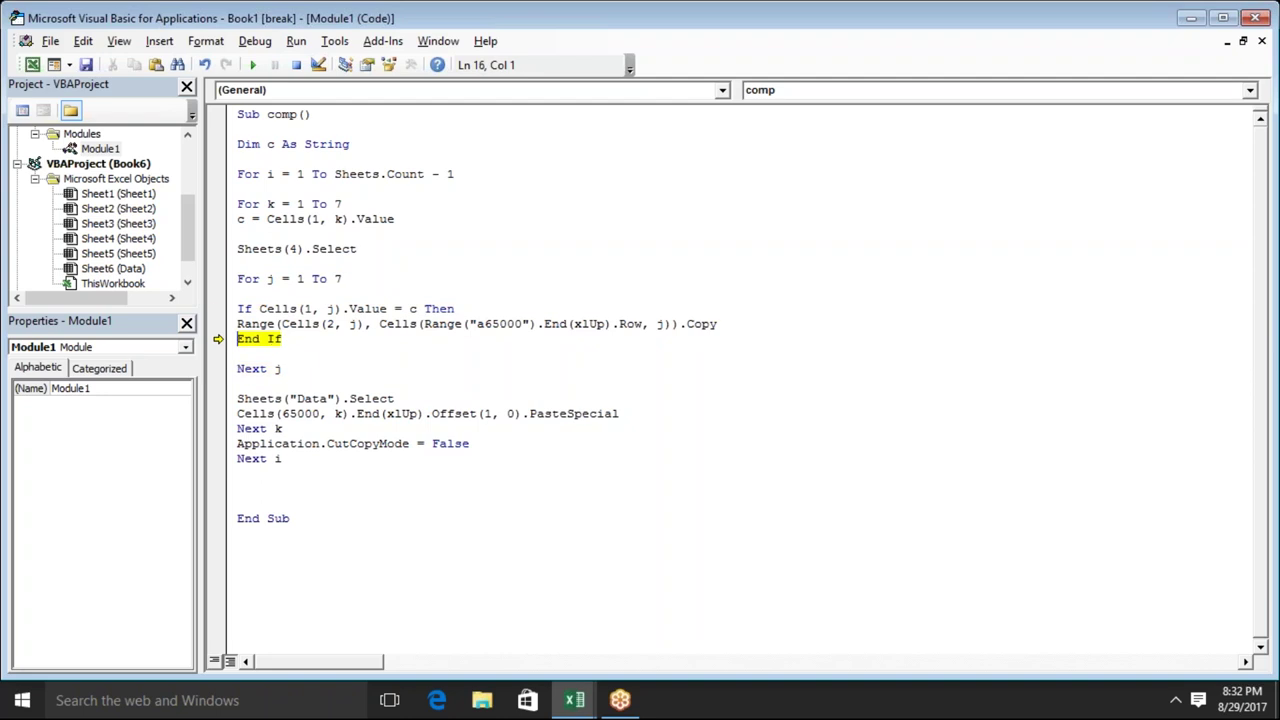
pyautogui.press('F8')
pyautogui.press('F8')
pyautogui.press('F8')
pyautogui.press('F8')
pyautogui.press('F8')
pyautogui.press('F8')
pyautogui.press('F8')
pyautogui.press('F8')
pyautogui.press('F8')
pyautogui.press('F8')
pyautogui.press('F8')
pyautogui.press('F8')
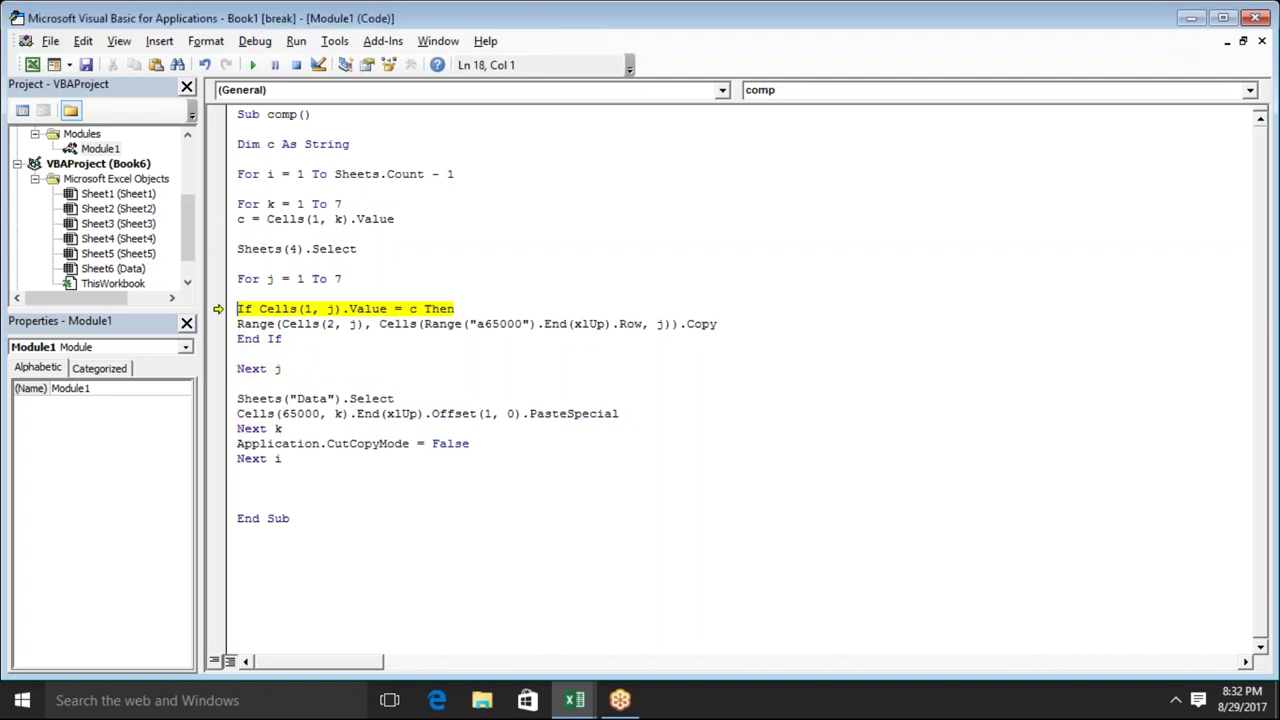
pyautogui.press('F8')
pyautogui.press('F8')
pyautogui.press('F8')
pyautogui.press('F8')
pyautogui.press('F8')
pyautogui.press('F8')
pyautogui.press('F8')
pyautogui.press('F8')
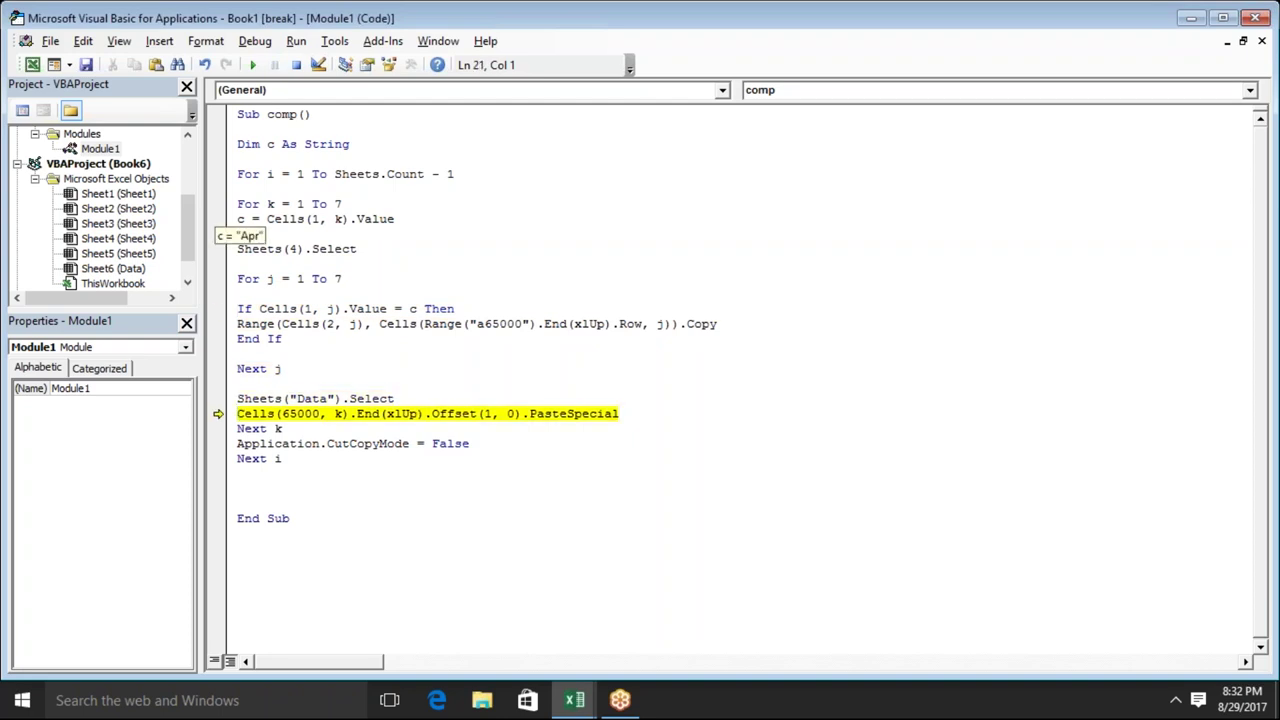
pyautogui.press('F8')
pyautogui.press('F8')
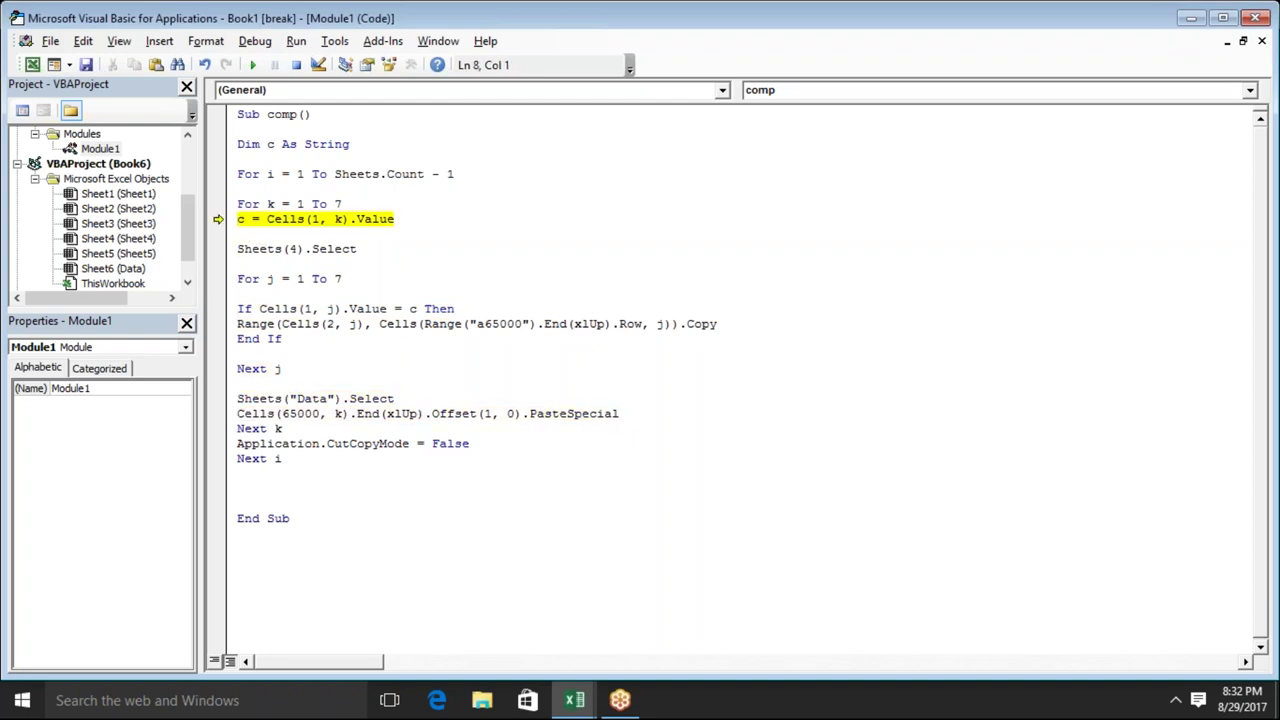
# Step comp through the header comparisons for Jun up to copying the matching column
pyautogui.press('F8')
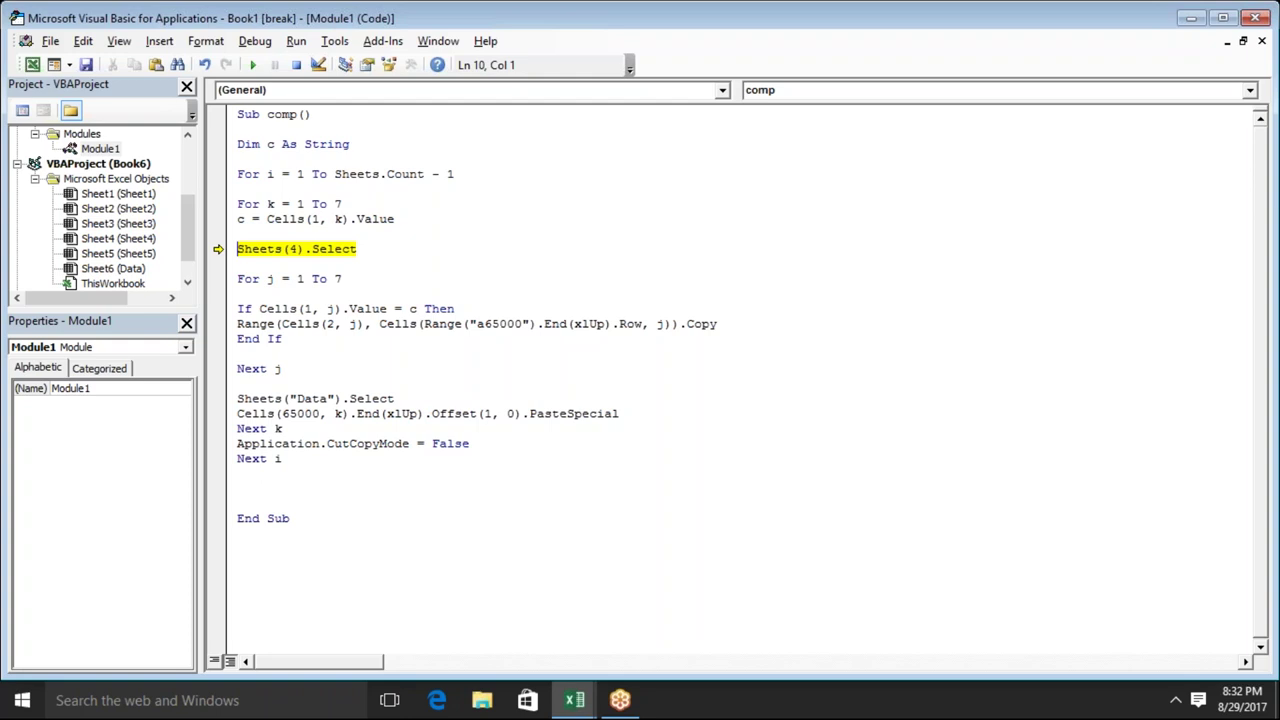
pyautogui.moveTo(241, 219)
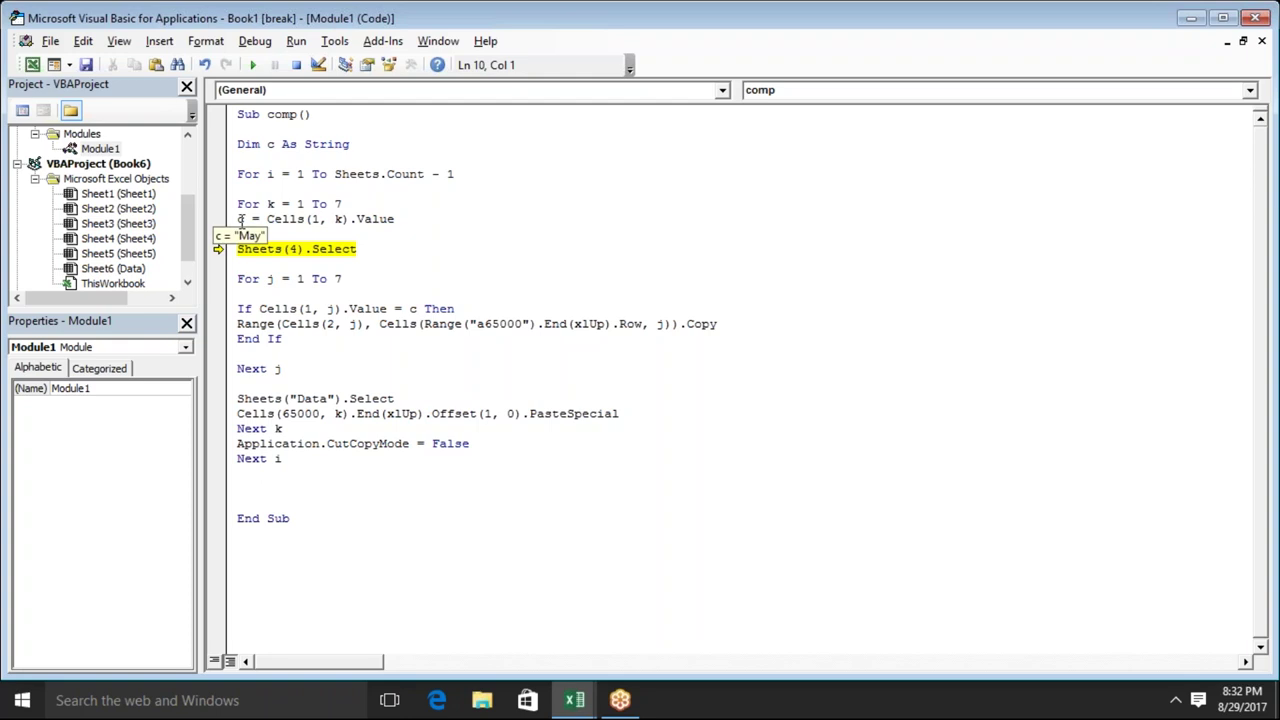
pyautogui.press('F8')
pyautogui.press('F8')
pyautogui.press('F8')
pyautogui.press('F8')
pyautogui.press('F8')
pyautogui.press('F8')
pyautogui.press('F8')
pyautogui.press('F8')
pyautogui.press('F8')
pyautogui.press('F8')
pyautogui.press('F8')
pyautogui.press('F8')
pyautogui.press('F8')
pyautogui.press('F8')
pyautogui.press('F8')
pyautogui.press('F8')
pyautogui.press('F8')
pyautogui.press('F8')
pyautogui.press('F8')
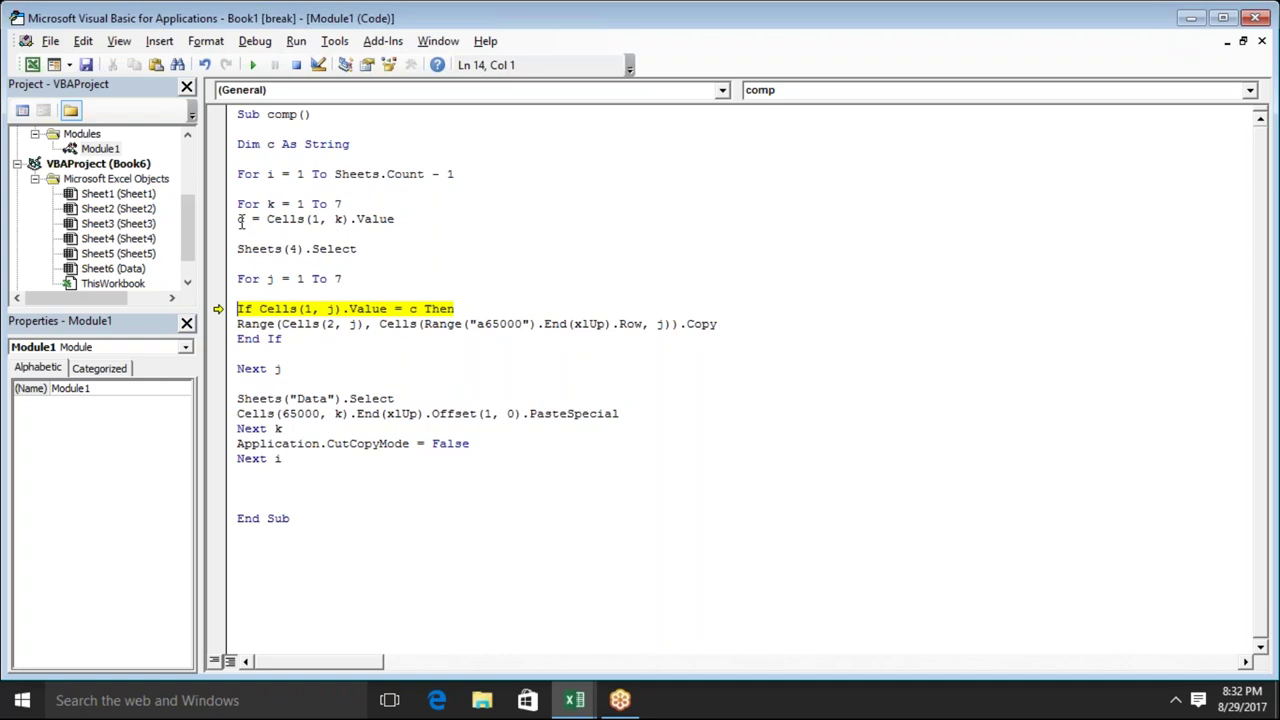
pyautogui.press('F8')
pyautogui.press('F8')
pyautogui.press('F8')
pyautogui.press('F8')
pyautogui.press('F8')
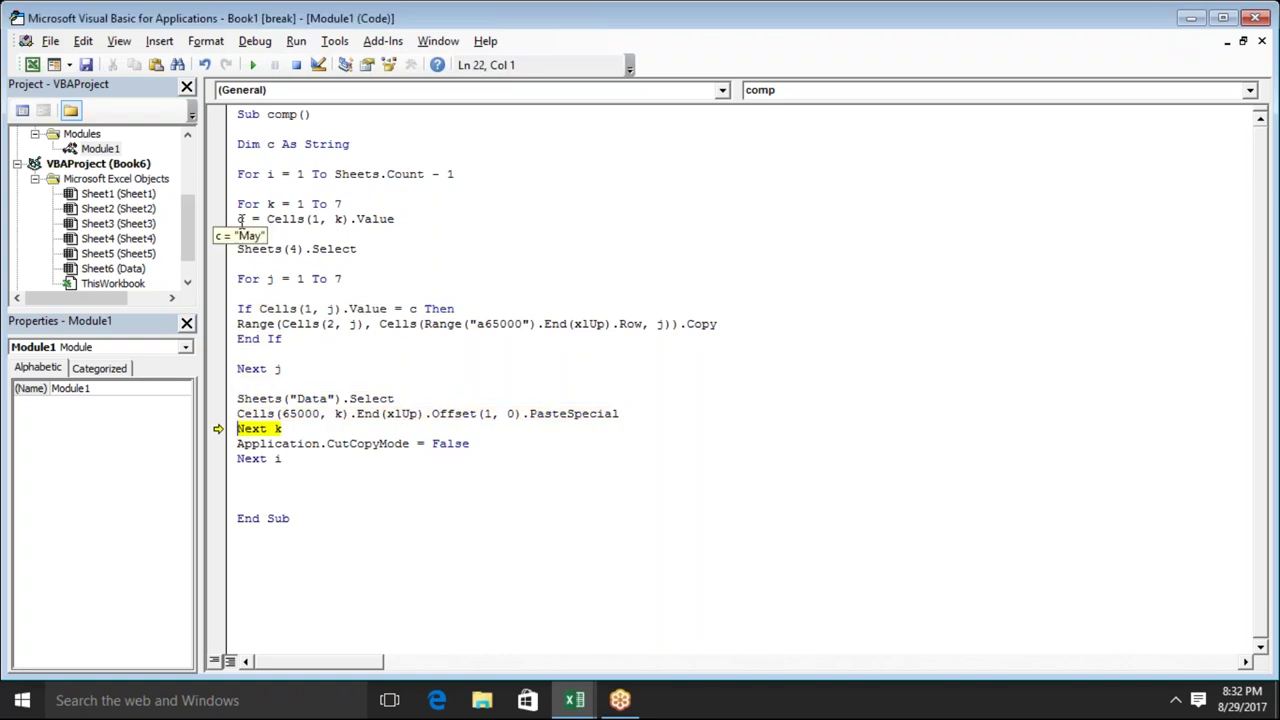
pyautogui.press('F8')
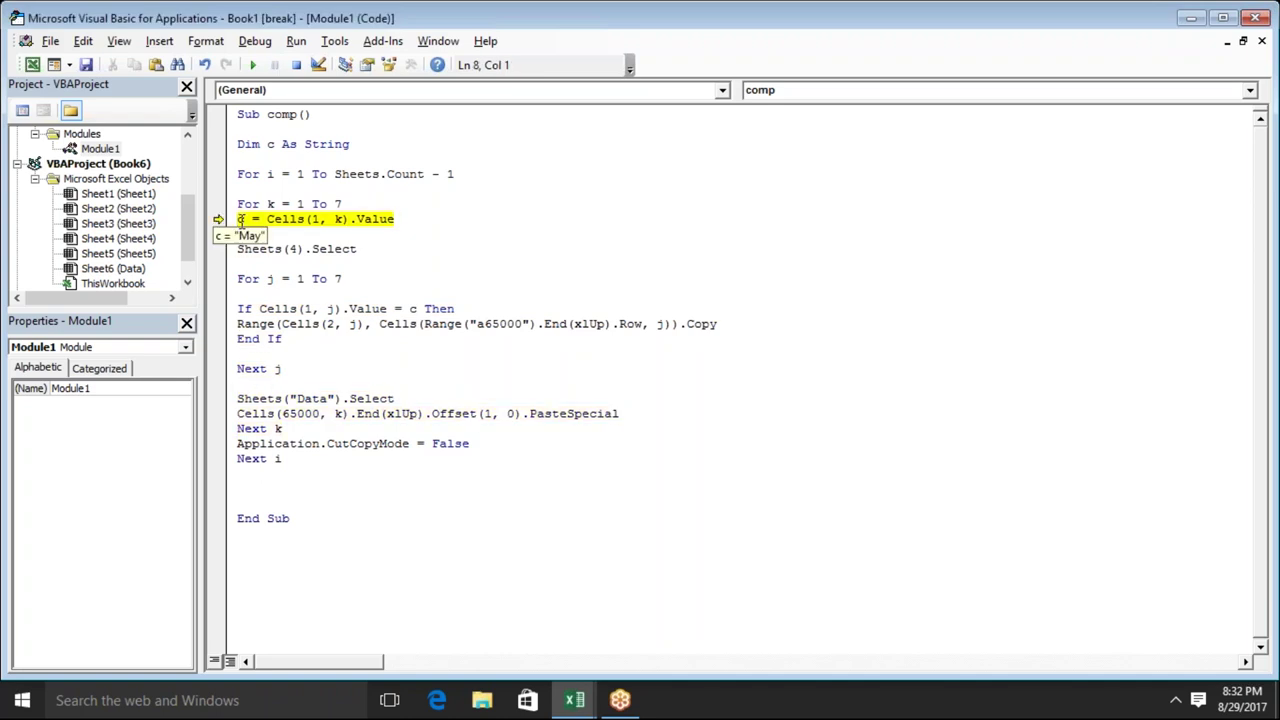
pyautogui.press('F8')
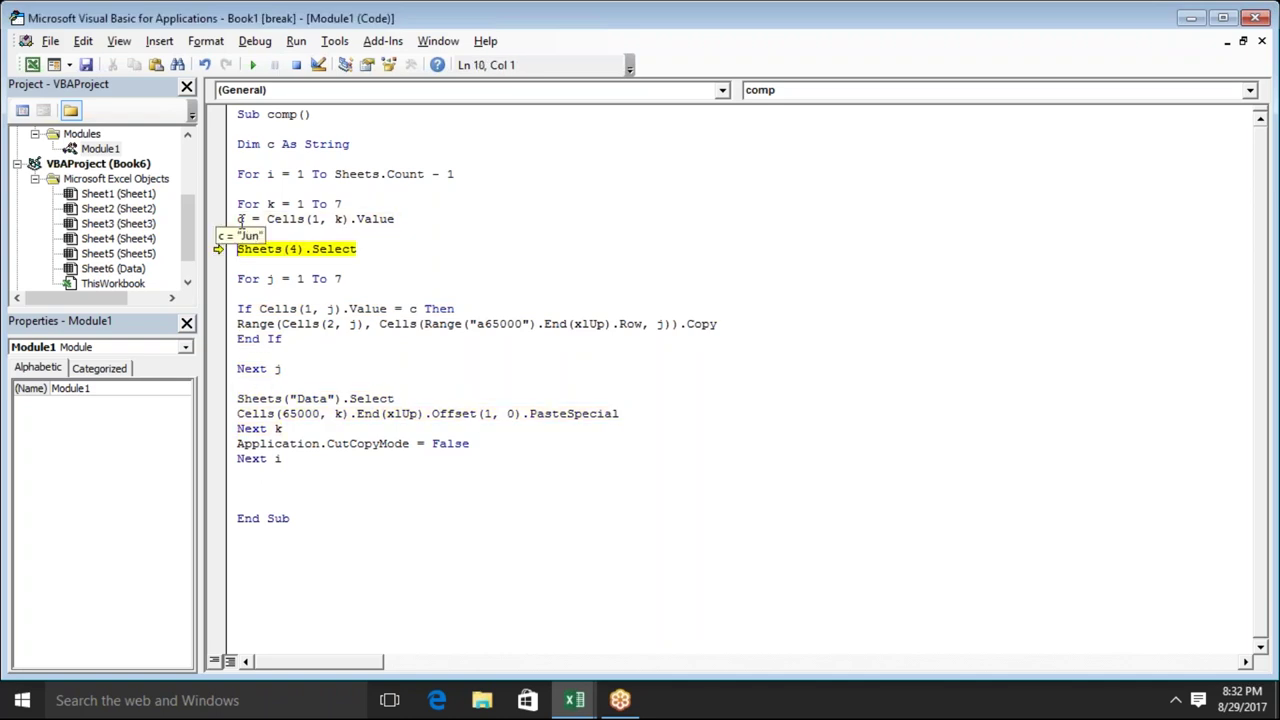
pyautogui.press('F8')
pyautogui.press('F8')
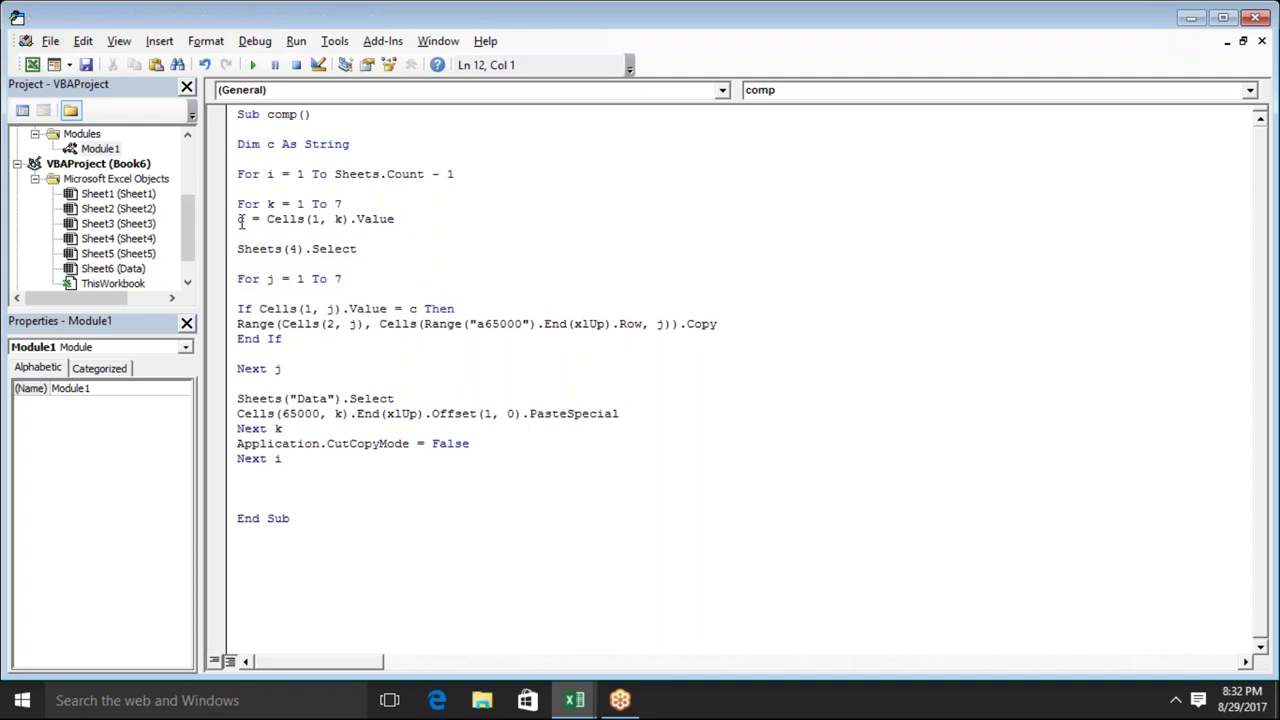
pyautogui.press('F8')
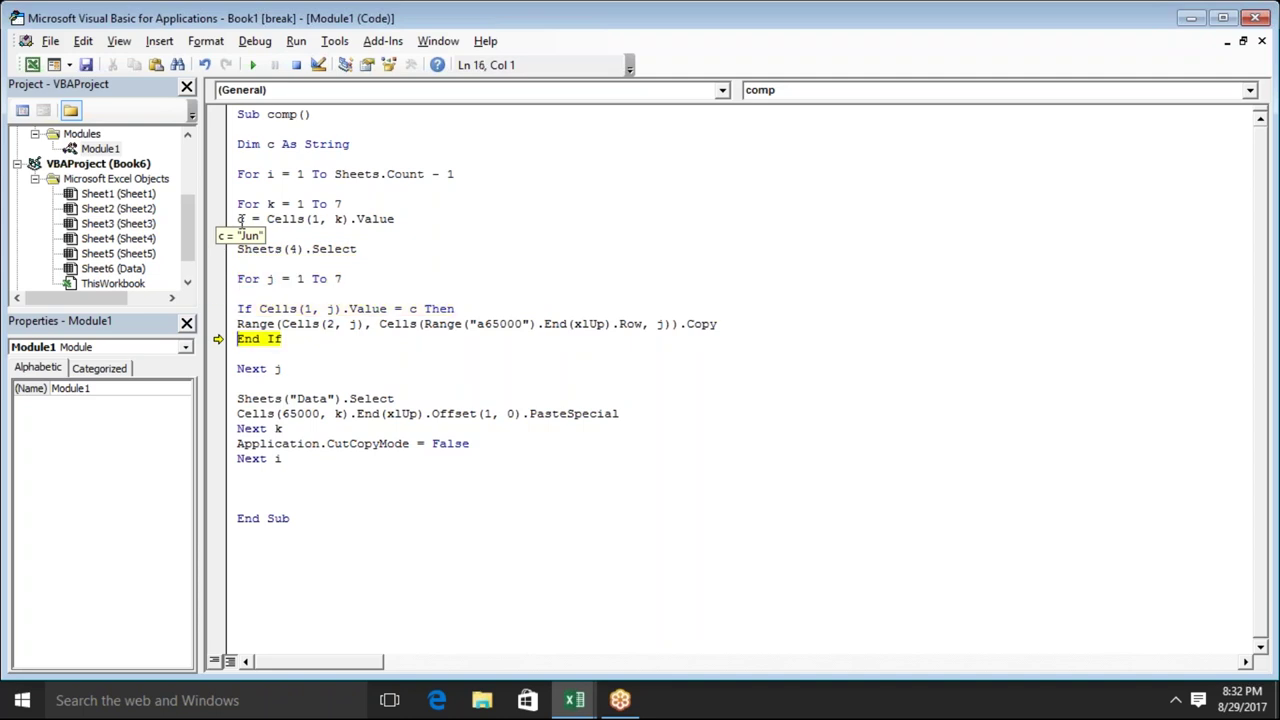
pyautogui.press('F8')
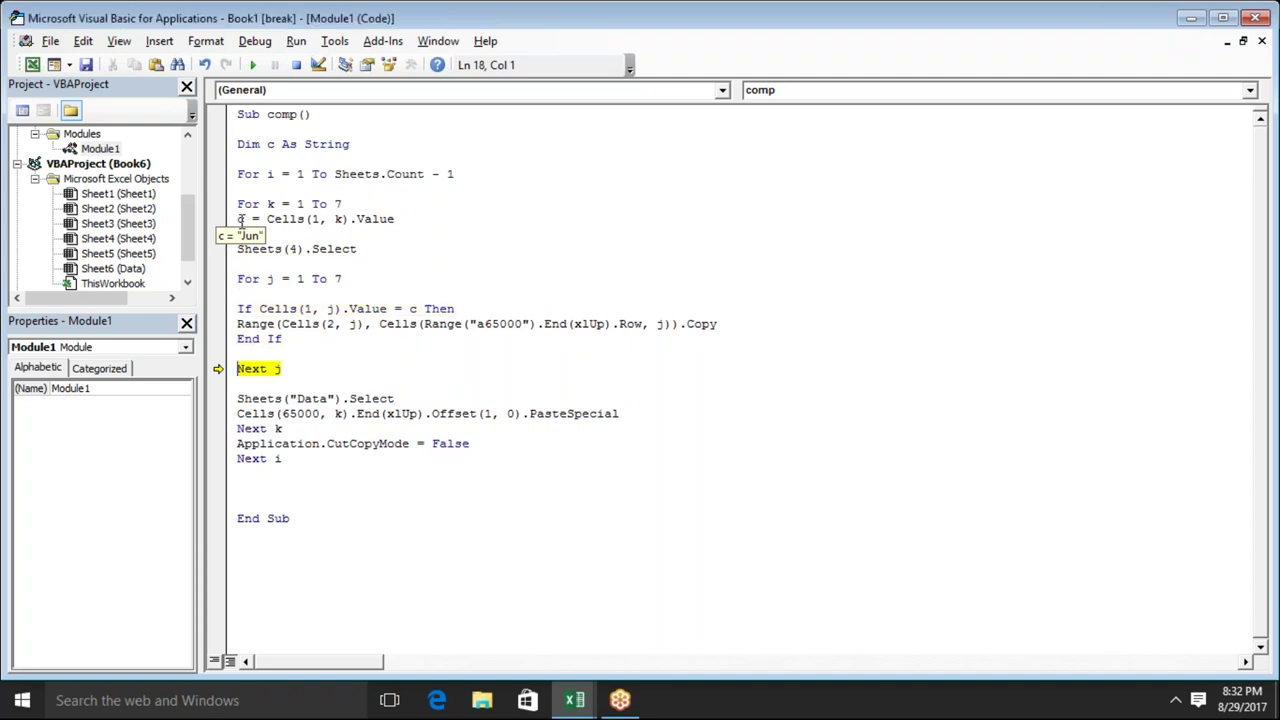
pyautogui.press('F8')
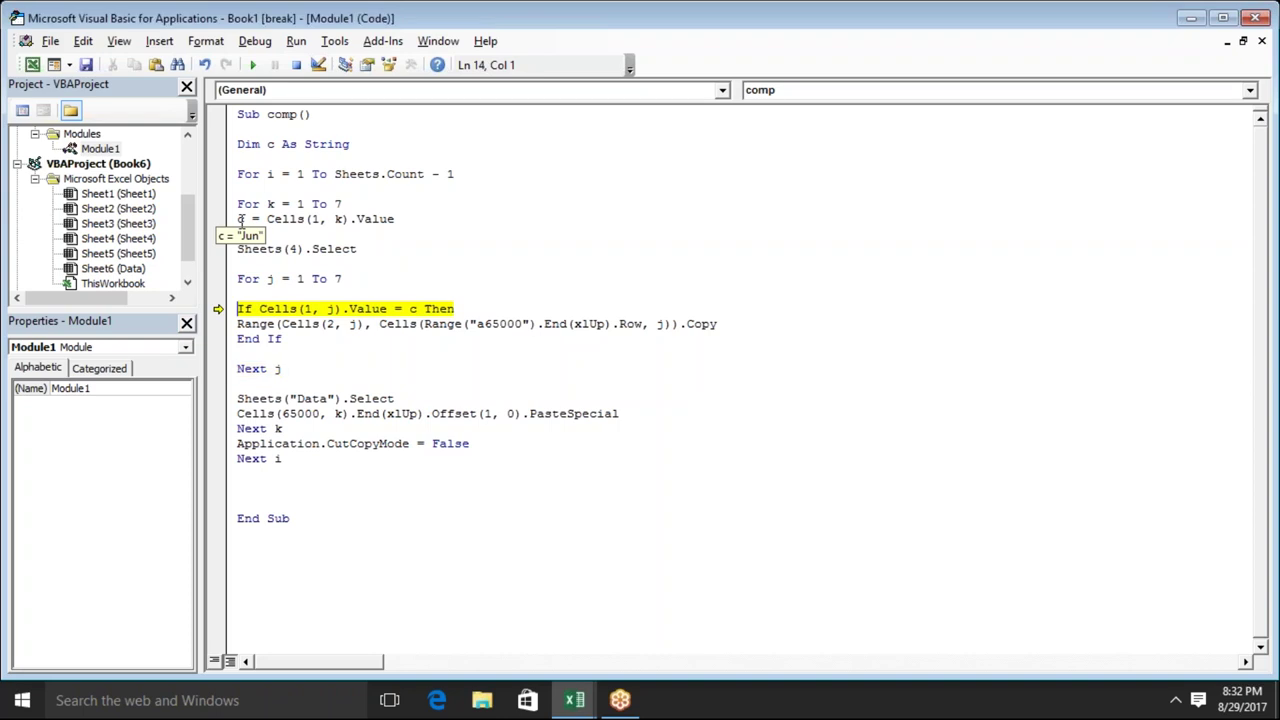
pyautogui.press('F8')
pyautogui.press('F8')
pyautogui.press('F8')
pyautogui.press('F8')
pyautogui.press('F8')
pyautogui.press('F8')
pyautogui.press('F8')
pyautogui.press('F8')
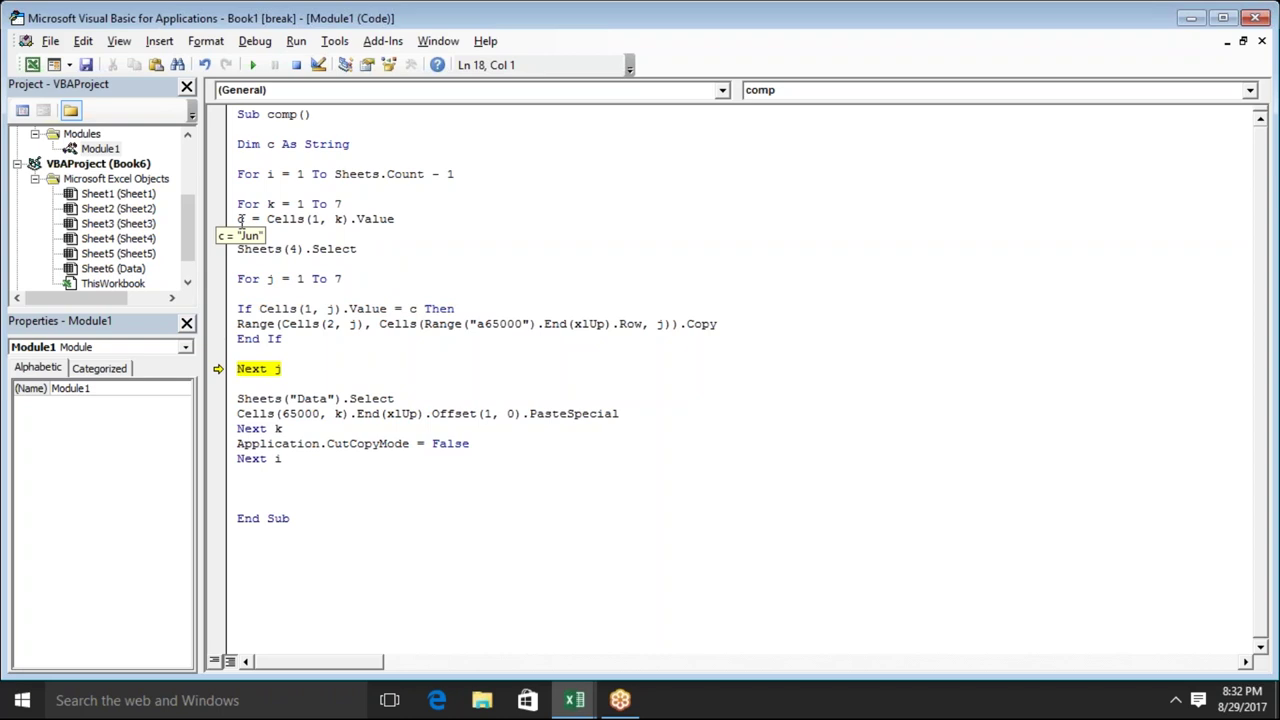
pyautogui.press('F8')
pyautogui.press('F8')
pyautogui.press('F8')
pyautogui.press('F8')
pyautogui.press('F8')
pyautogui.press('F8')
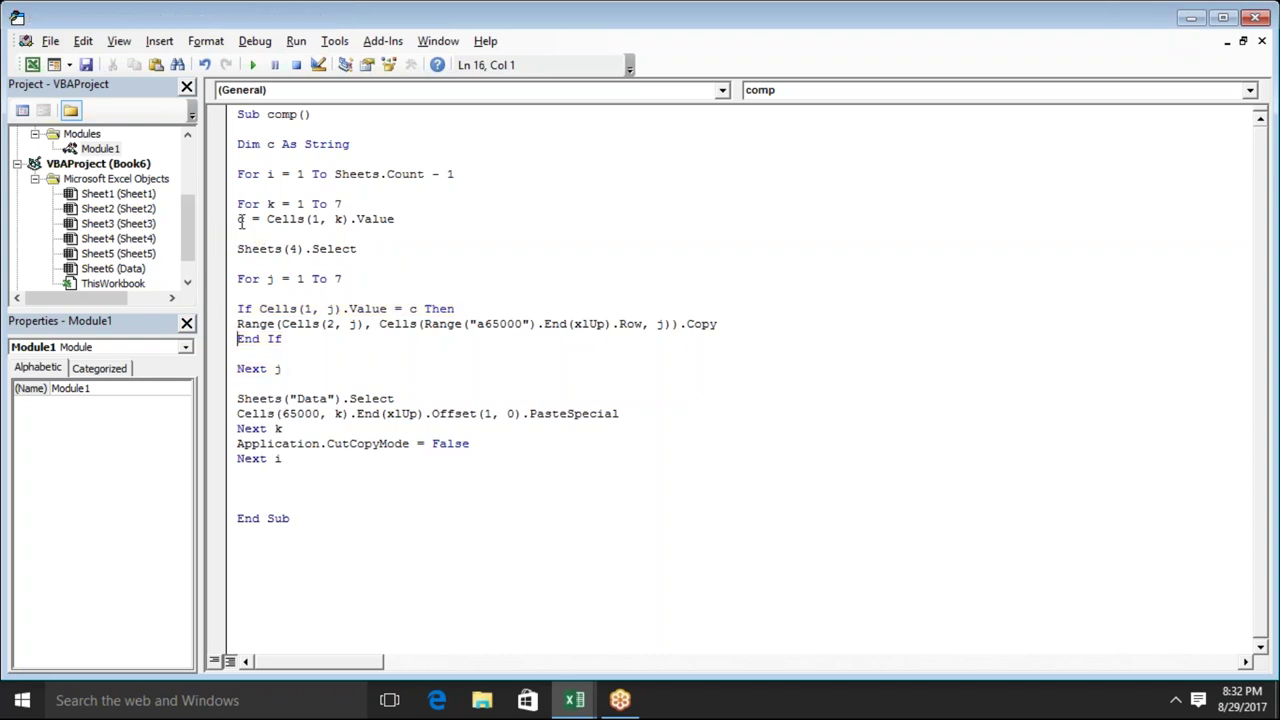
pyautogui.press('F8')
pyautogui.press('F8')
pyautogui.press('F8')
pyautogui.press('F8')
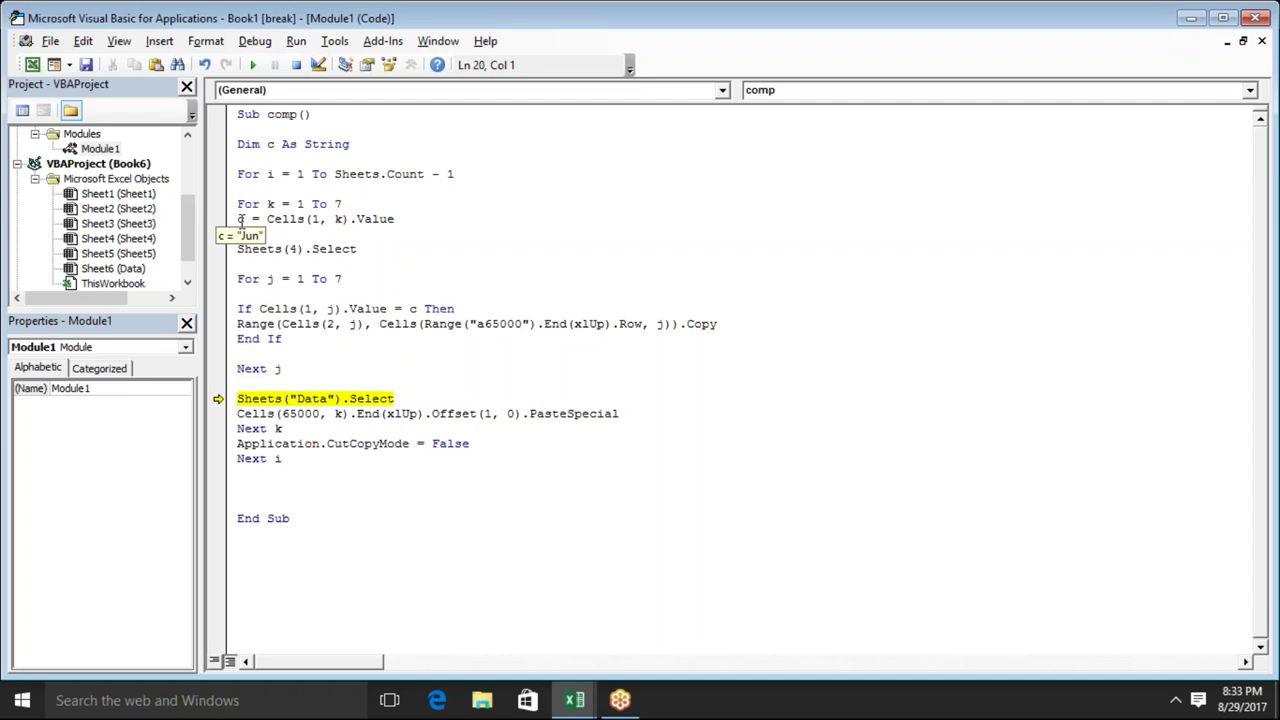
pyautogui.press('F8')
# Paste the Jun column into Data and check the pasted values in Excel
pyautogui.hotkey('alt', 'Tab')
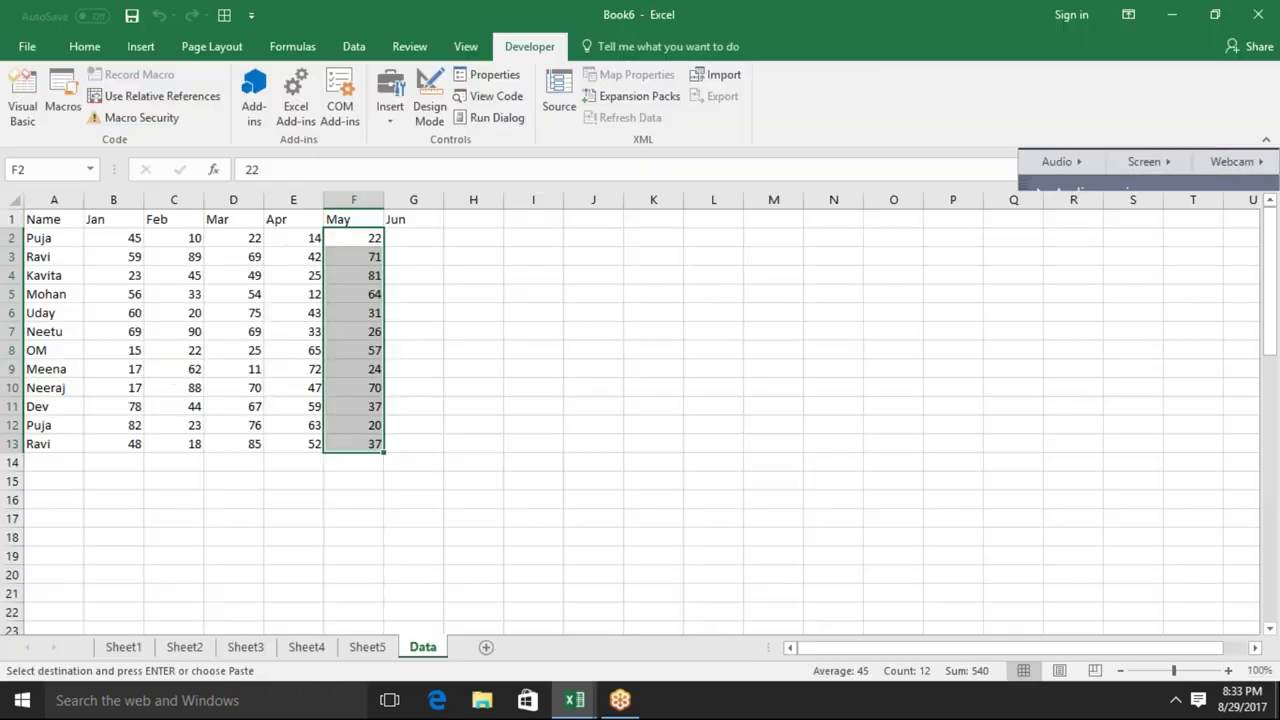
pyautogui.hotkey('alt', 'Tab')
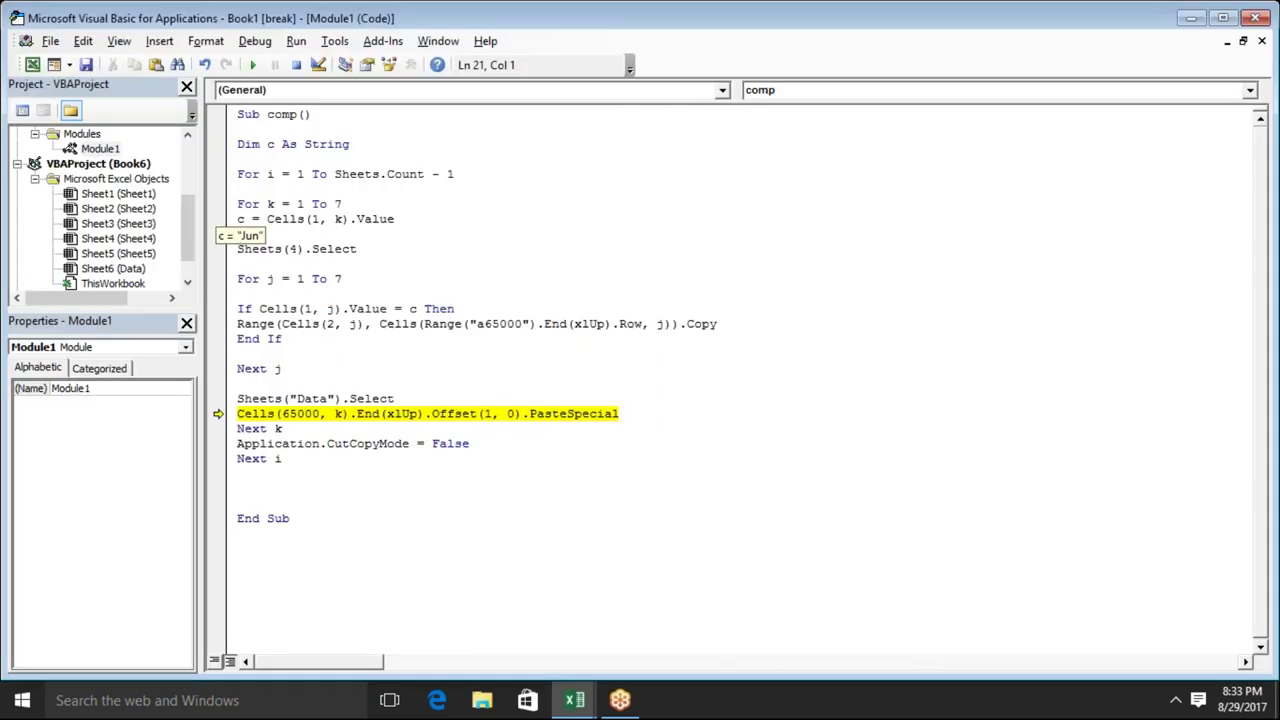
pyautogui.press('F8')
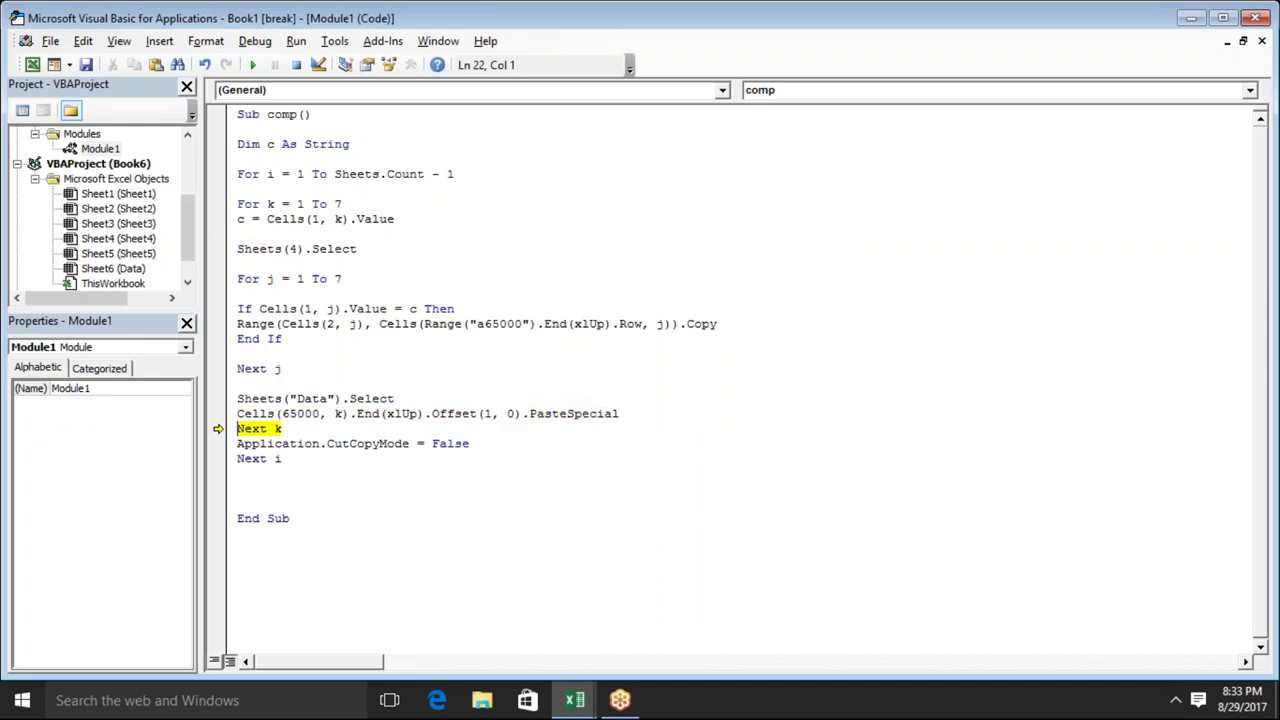
pyautogui.hotkey('alt', 'Tab')
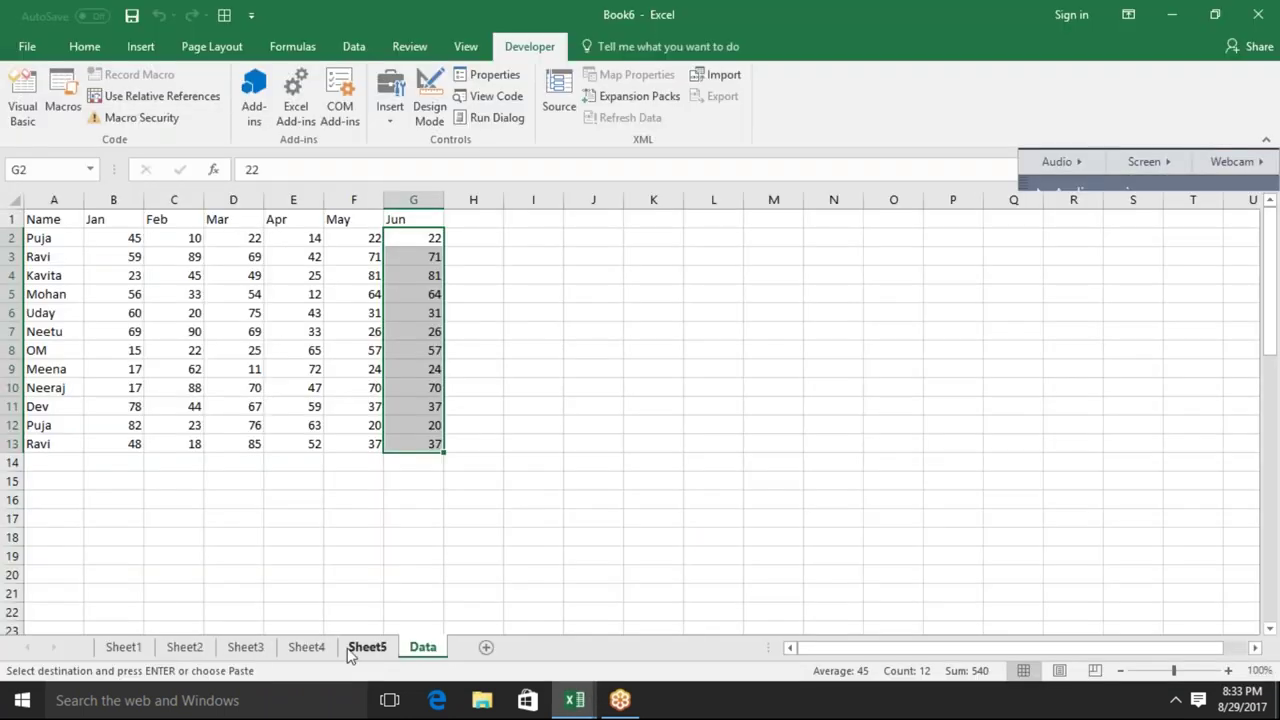
pyautogui.hotkey('alt', 'Tab')
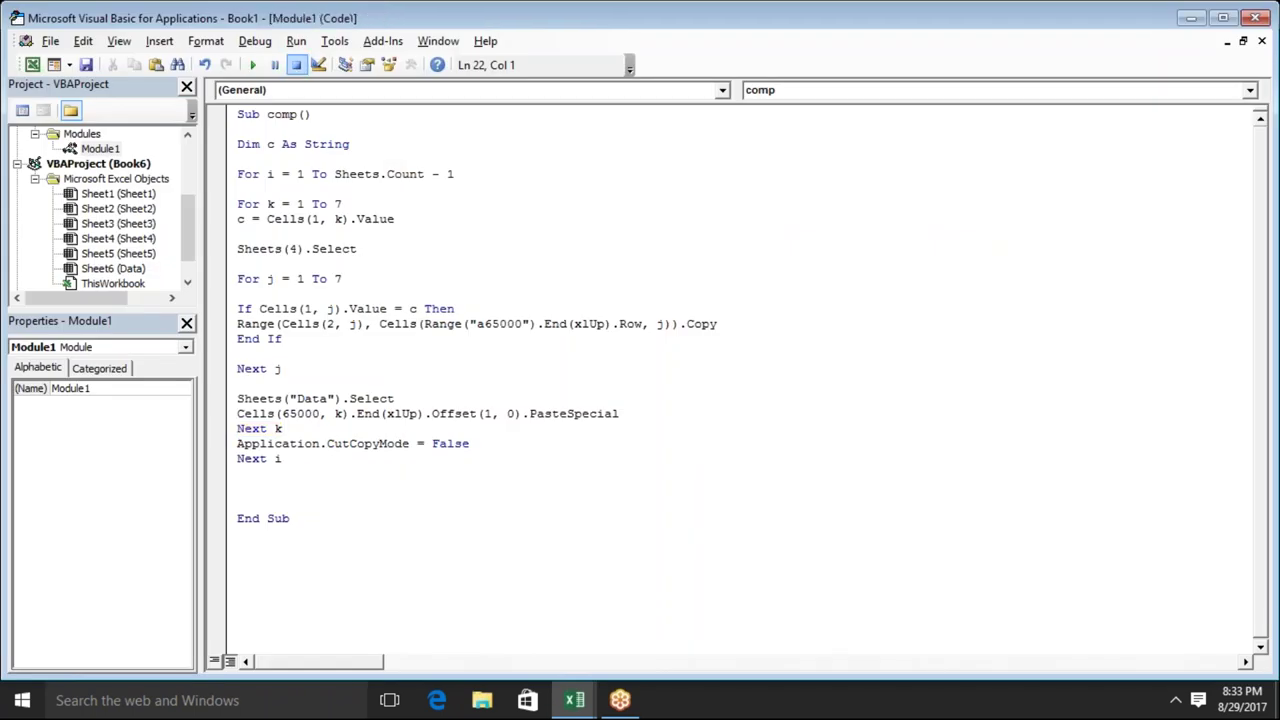
# Stop the run and move the Data-select and paste lines up inside the If block
pyautogui.click(296, 66)
pyautogui.moveTo(470, 444); pyautogui.dragTo(244, 450)
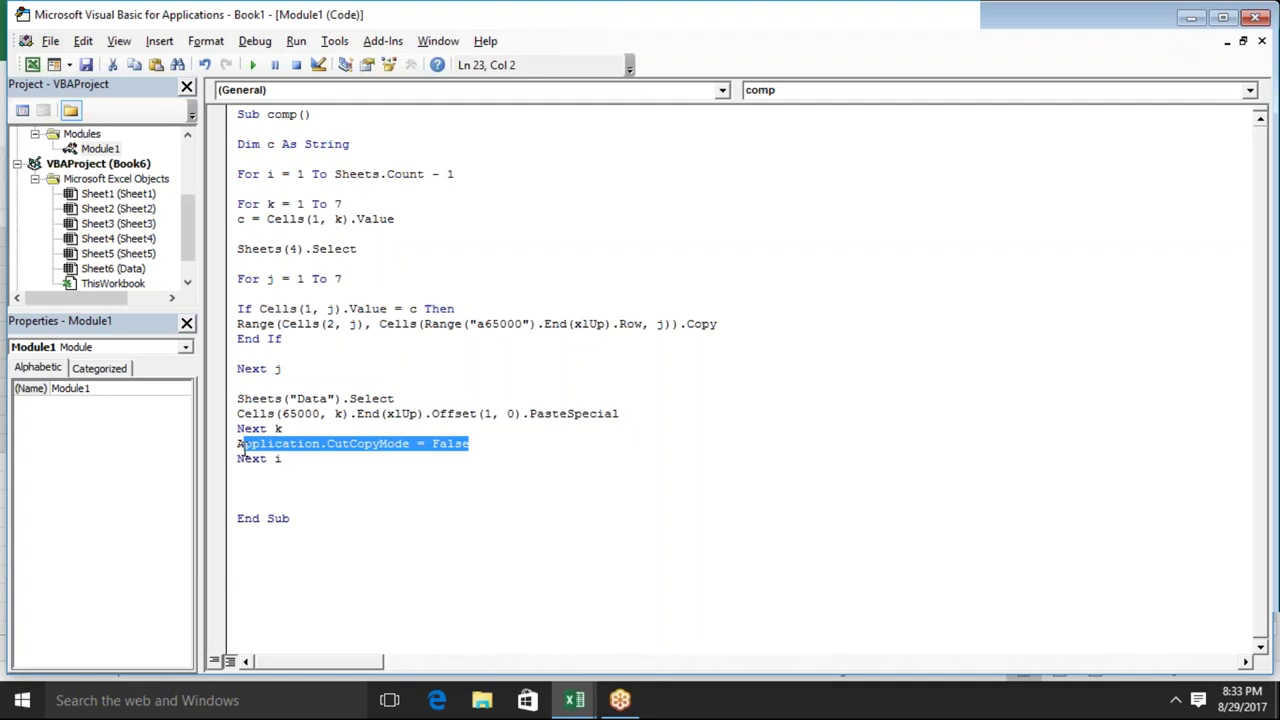
pyautogui.moveTo(242, 449); pyautogui.dragTo(239, 452)
pyautogui.hotkey('ctrl', 'c')
pyautogui.press('Up')
pyautogui.press('Up')
pyautogui.press('Up')
pyautogui.press('Up')
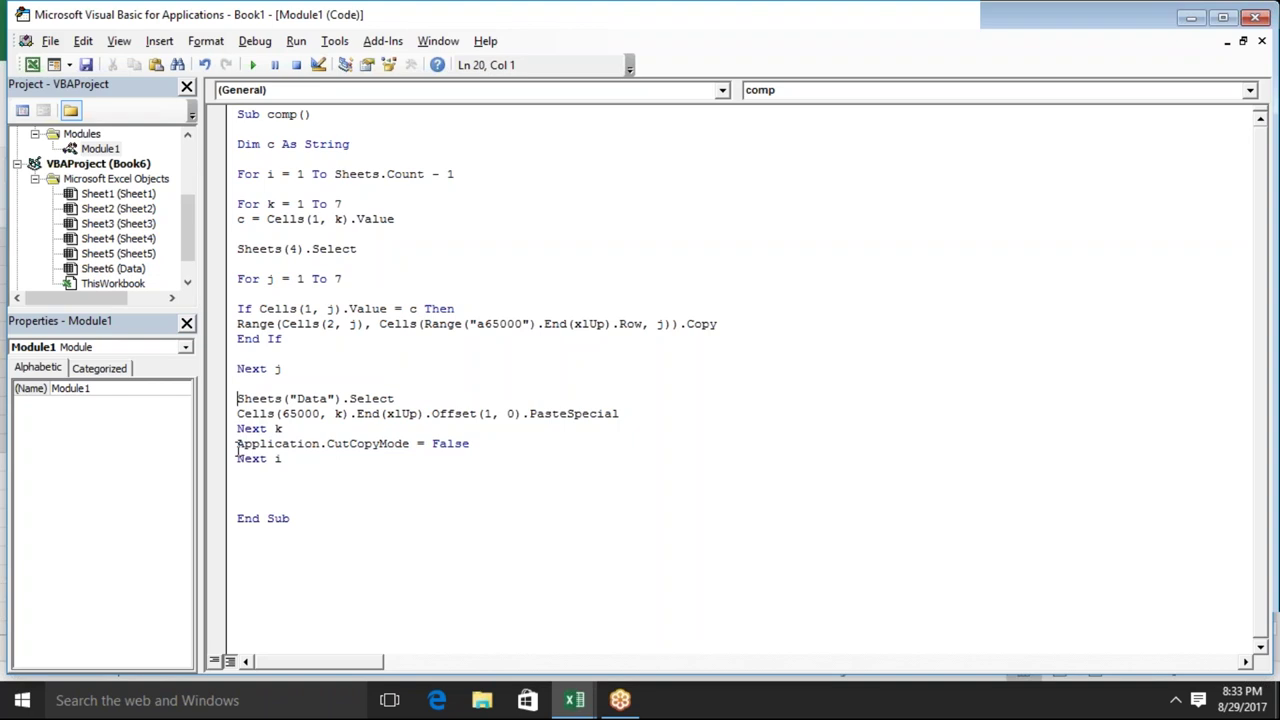
pyautogui.hotkey('shift', 'Down')
pyautogui.hotkey('shift', 'Down')
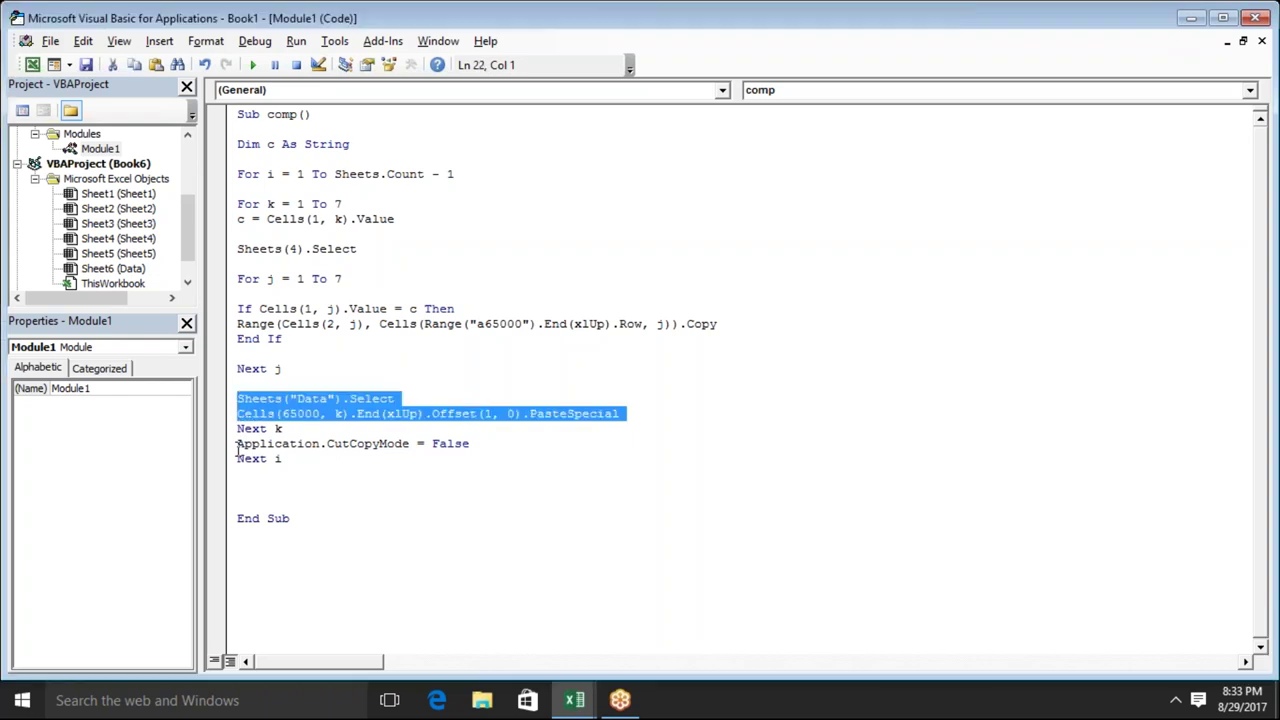
pyautogui.hotkey('ctrl', 'x')
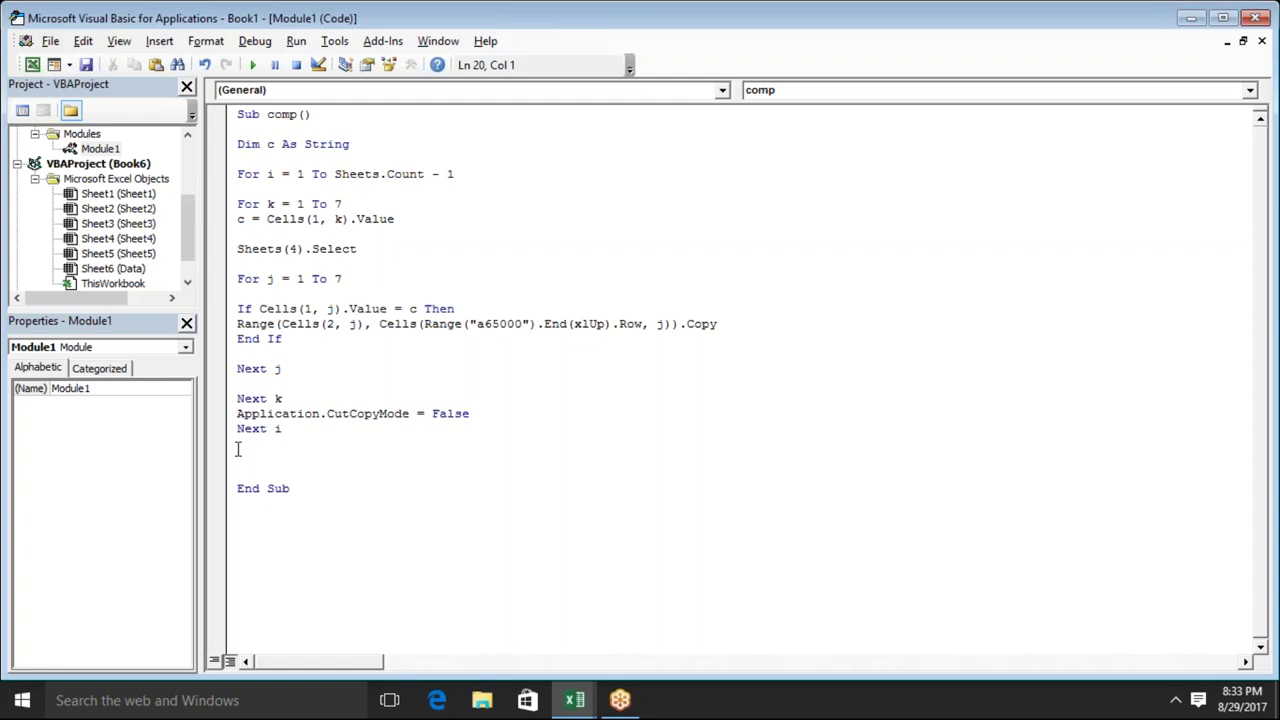
pyautogui.press('Up')
pyautogui.press('Up')
pyautogui.press('Up')
pyautogui.press('Up')
pyautogui.press('Up')
pyautogui.press('Return')
pyautogui.press('Up')
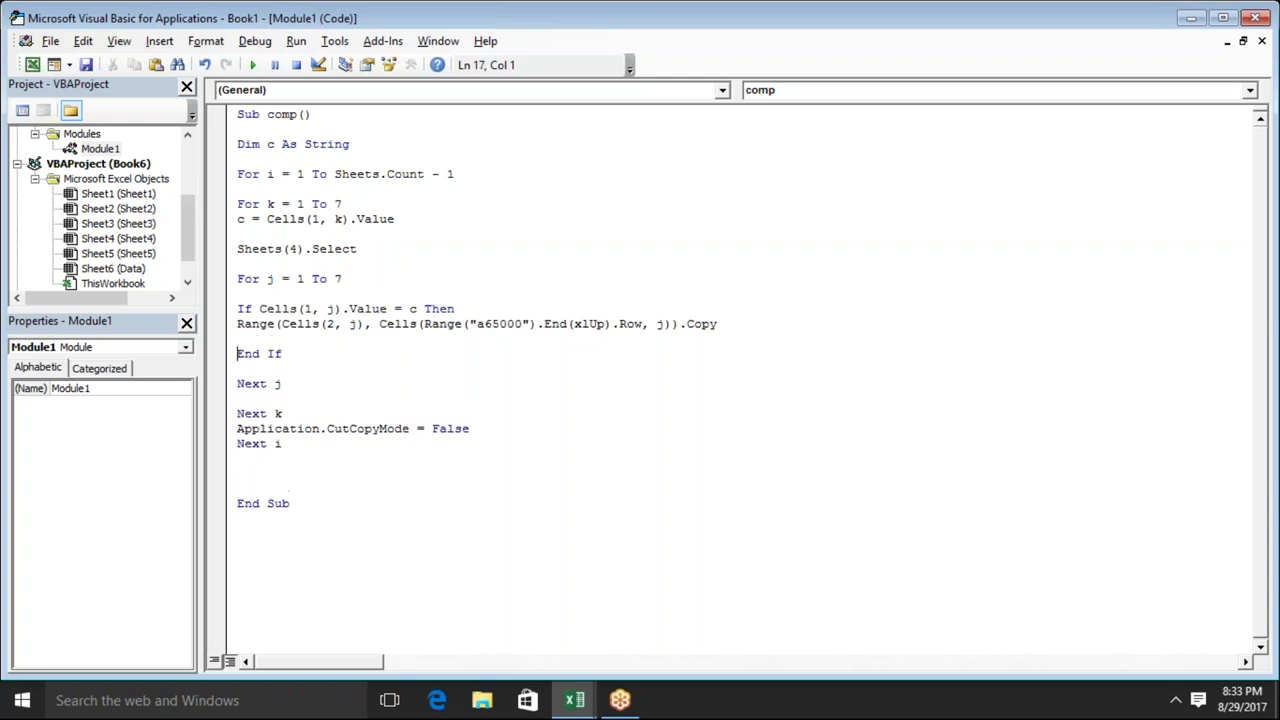
pyautogui.hotkey('ctrl', 'v')
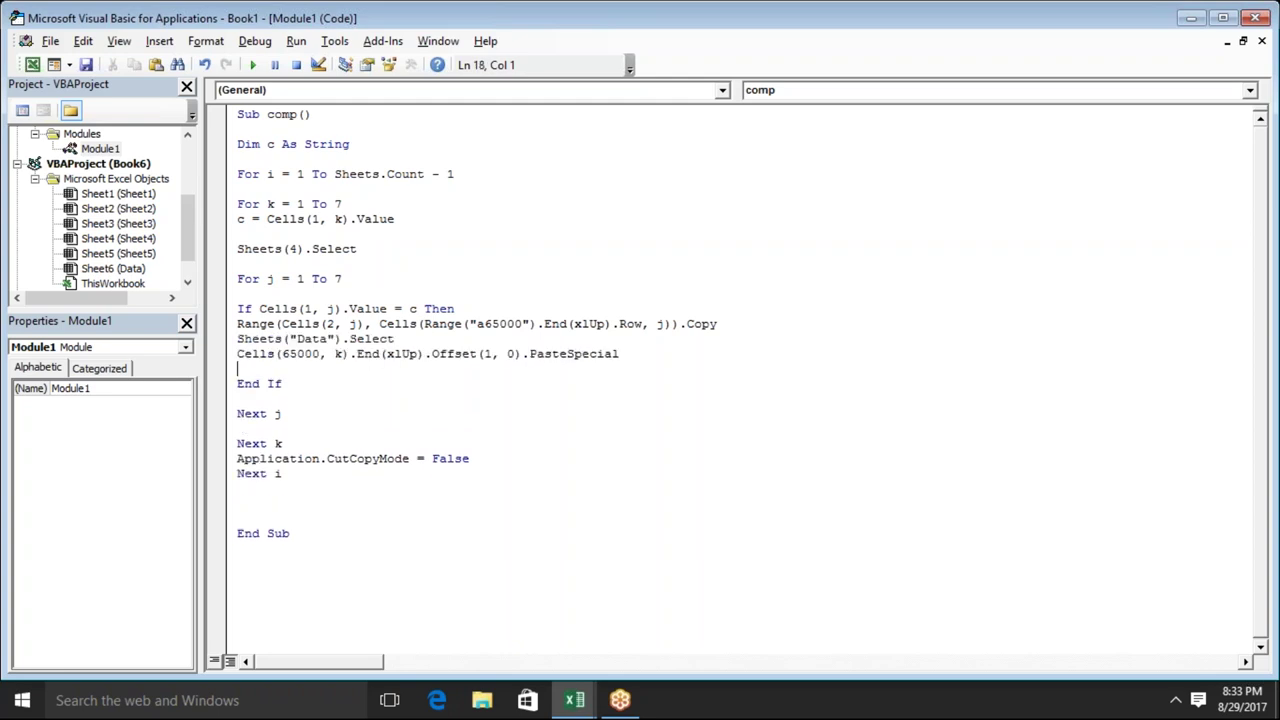
pyautogui.press('Delete')
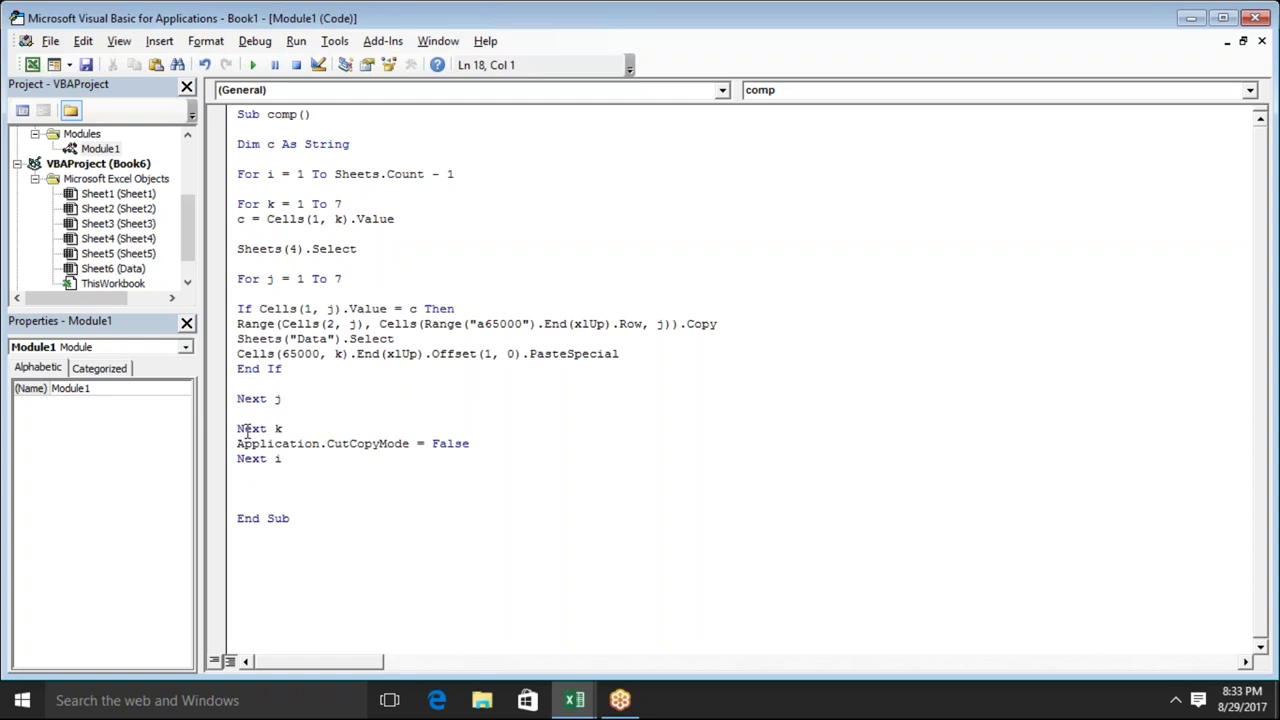
# Move Application.CutCopyMode = False to just after Next j and run comp with F5
pyautogui.click(239, 444)
pyautogui.hotkey('shift', 'Down')
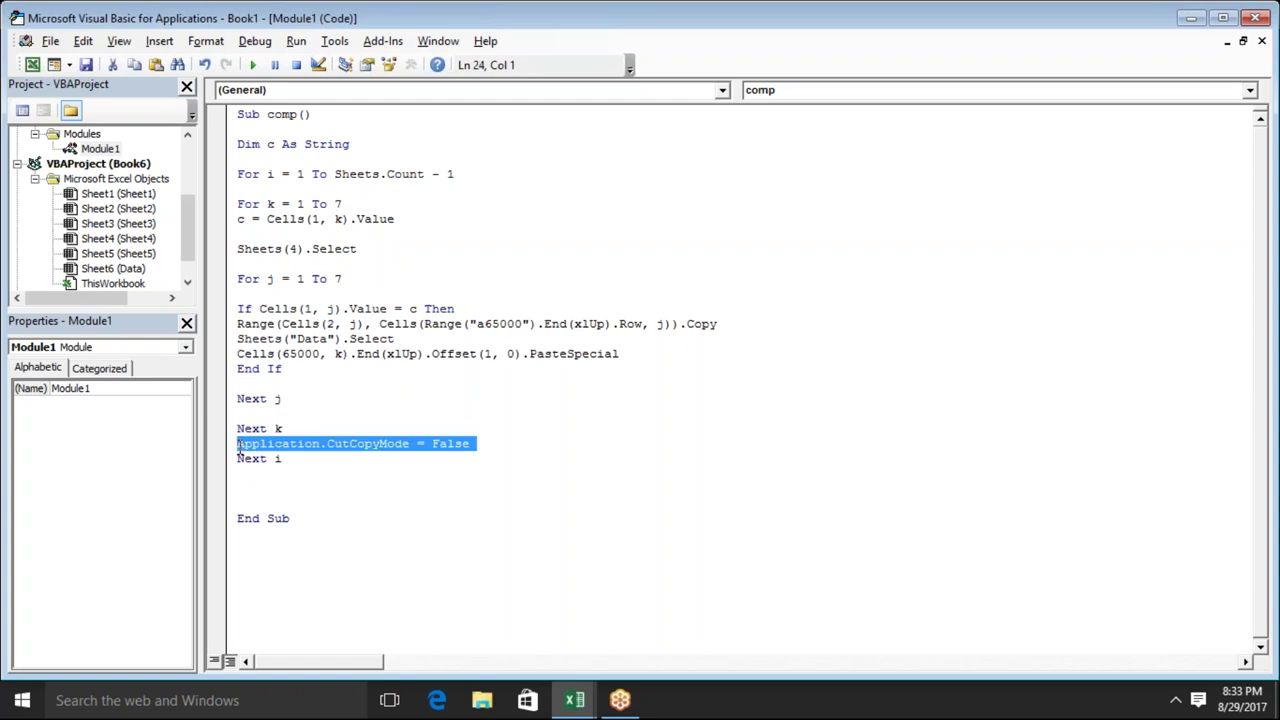
pyautogui.hotkey('ctrl', 'x')
pyautogui.press('Up')
pyautogui.press('Up')
pyautogui.hotkey('ctrl', 'v')
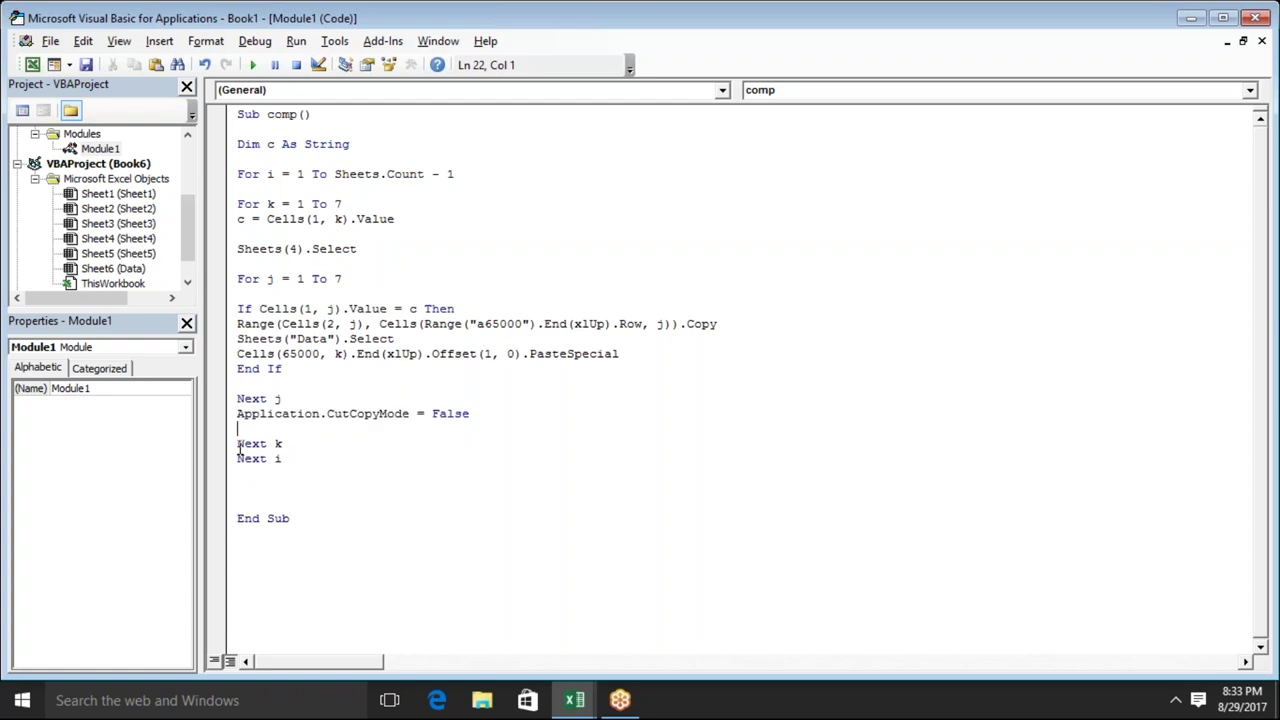
pyautogui.press('Up')
pyautogui.press('Up')
pyautogui.press('Up')
pyautogui.press('Up')
pyautogui.press('F5')
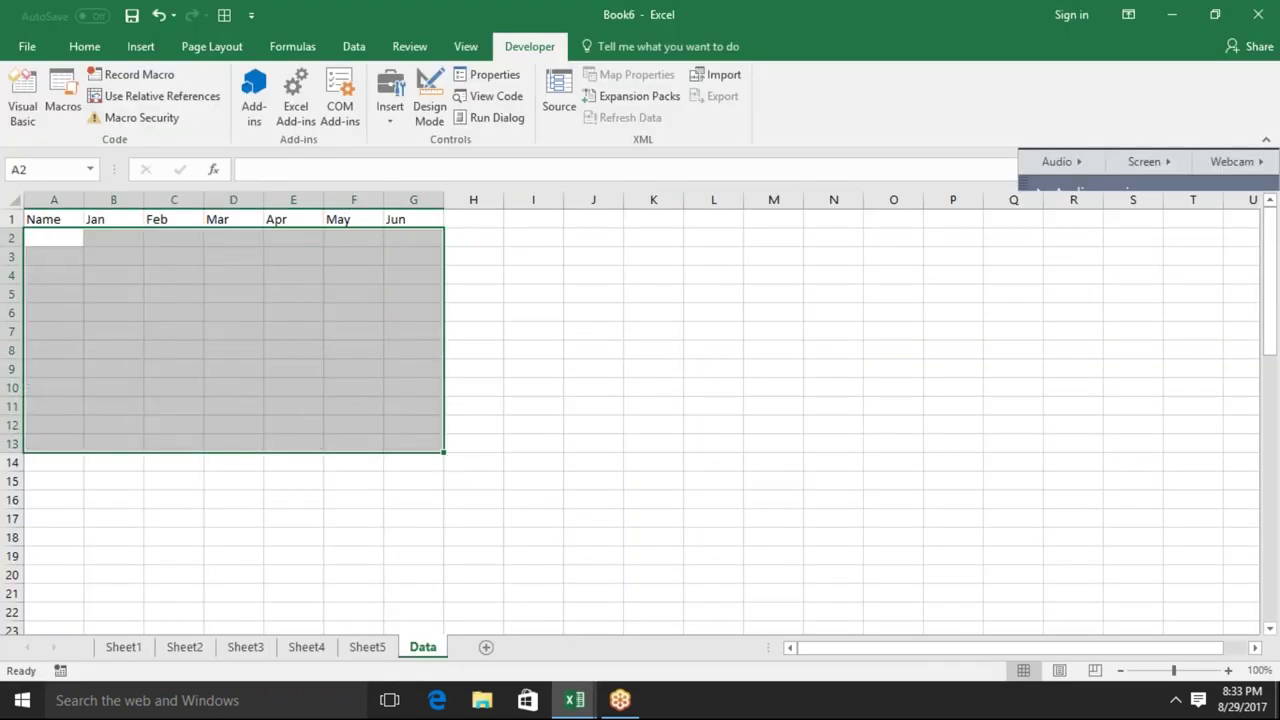
# Run comp from the code editor and review Sheet4 and the Data sheet results
pyautogui.click(231, 383)
pyautogui.hotkey('alt', 'F11')
pyautogui.click(266, 369)
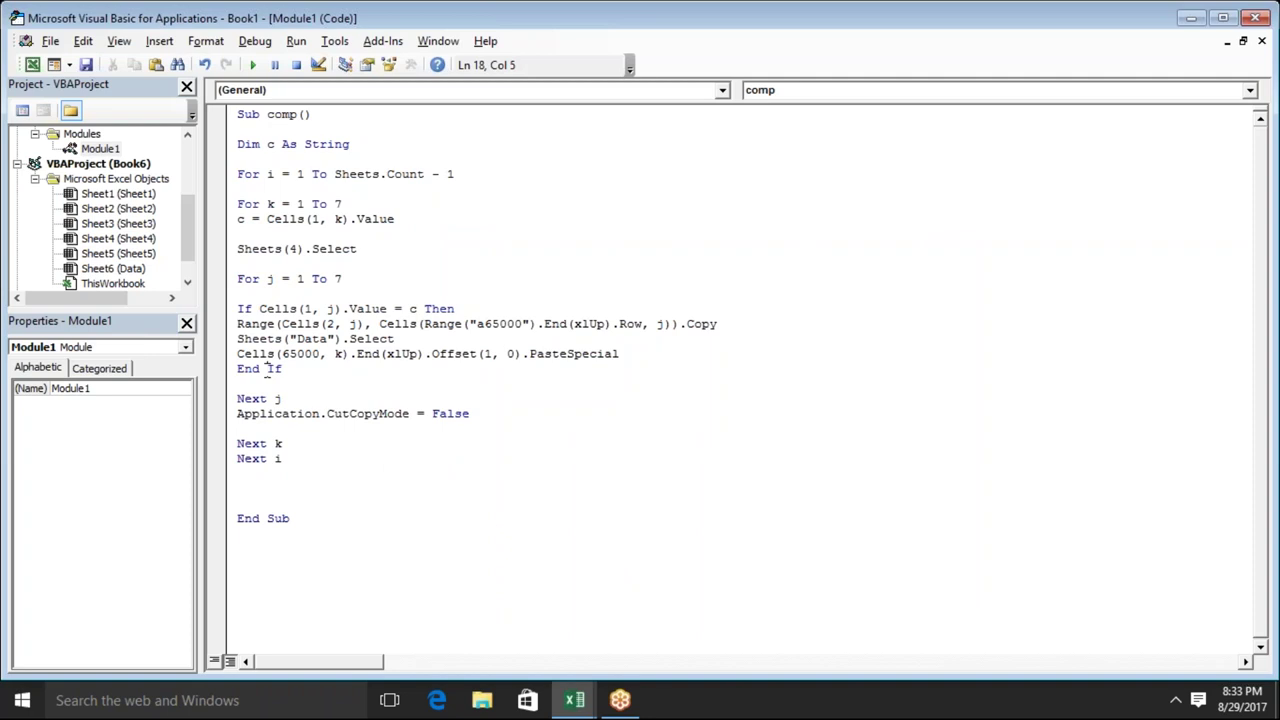
pyautogui.click(264, 76)
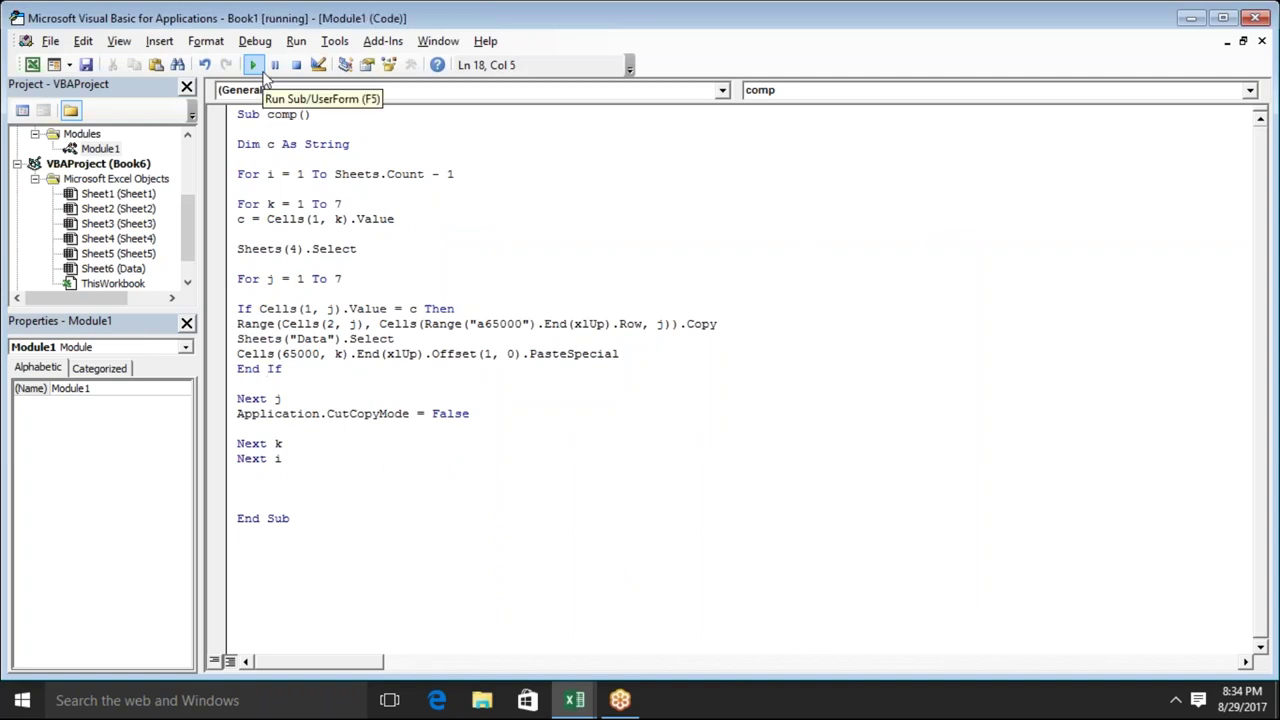
pyautogui.hotkey('alt', 'Tab')
pyautogui.hotkey('alt', 'Tab')
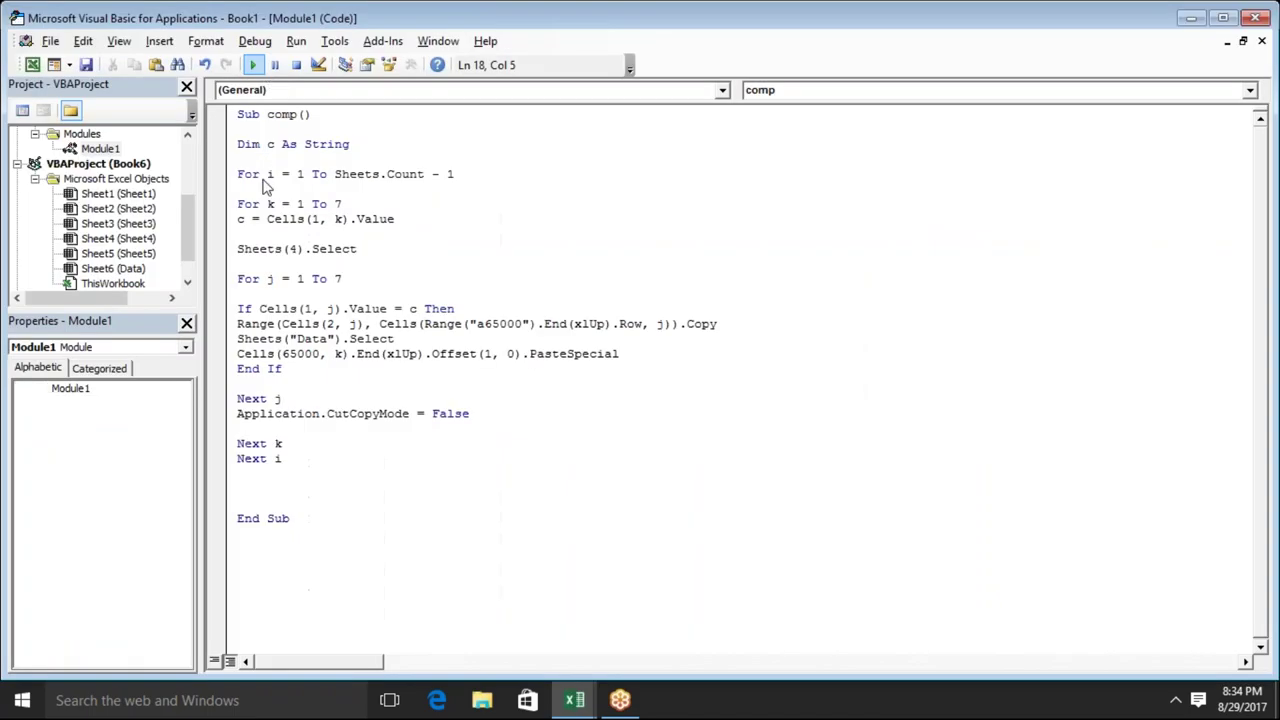
pyautogui.hotkey('alt', 'Tab')
pyautogui.click(270, 294)
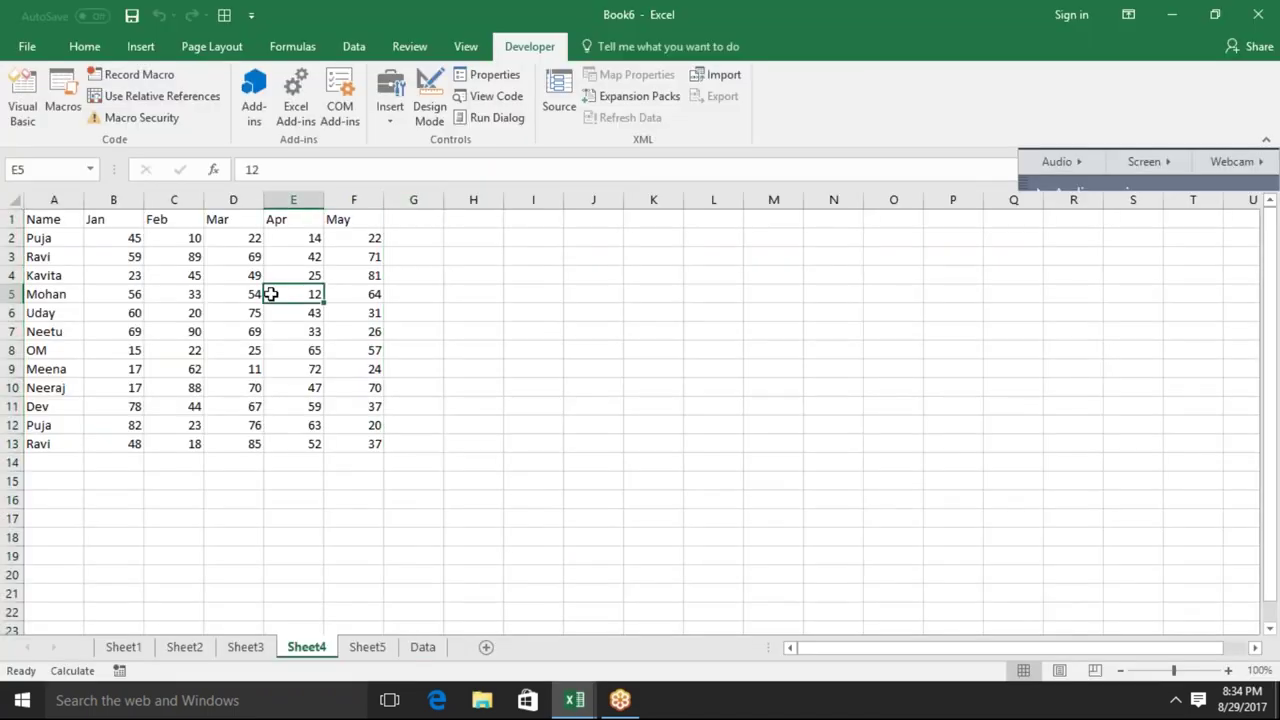
pyautogui.click(421, 646)
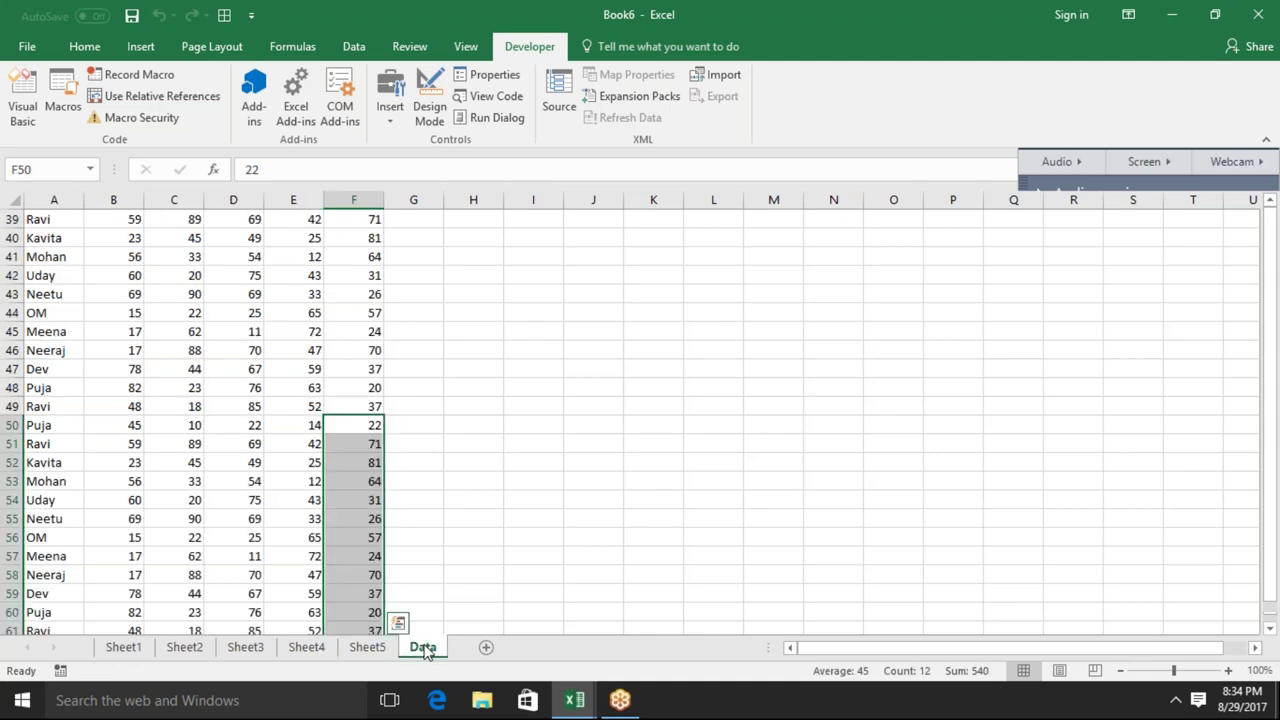
# Clear the pasted rows A2:F61 on the Data sheet and return to the macro code
pyautogui.hotkey('ctrl', 'Up')
pyautogui.press('Down')
pyautogui.press('Left')
pyautogui.press('Left')
pyautogui.hotkey('ctrl', 'Left')
pyautogui.hotkey('ctrl', 'shift', 'Right')
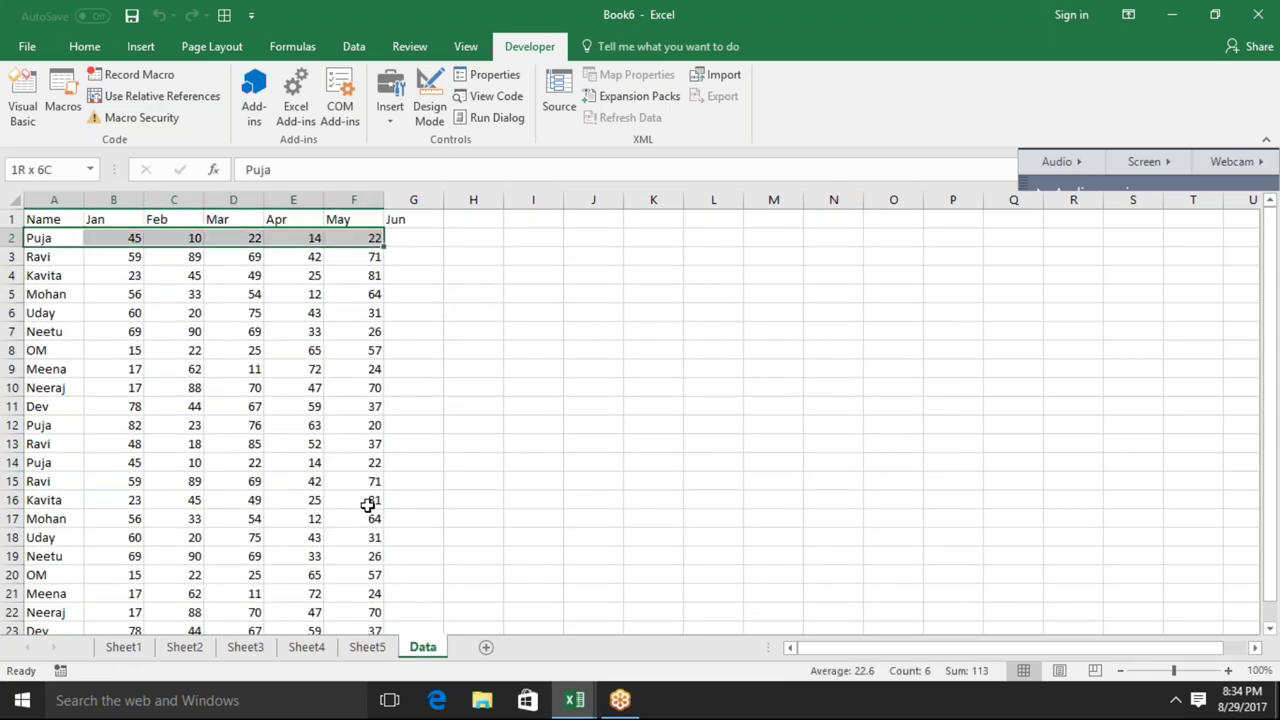
pyautogui.hotkey('ctrl', 'shift', 'Down')
pyautogui.press('Delete')
pyautogui.hotkey('ctrl', 'Home')
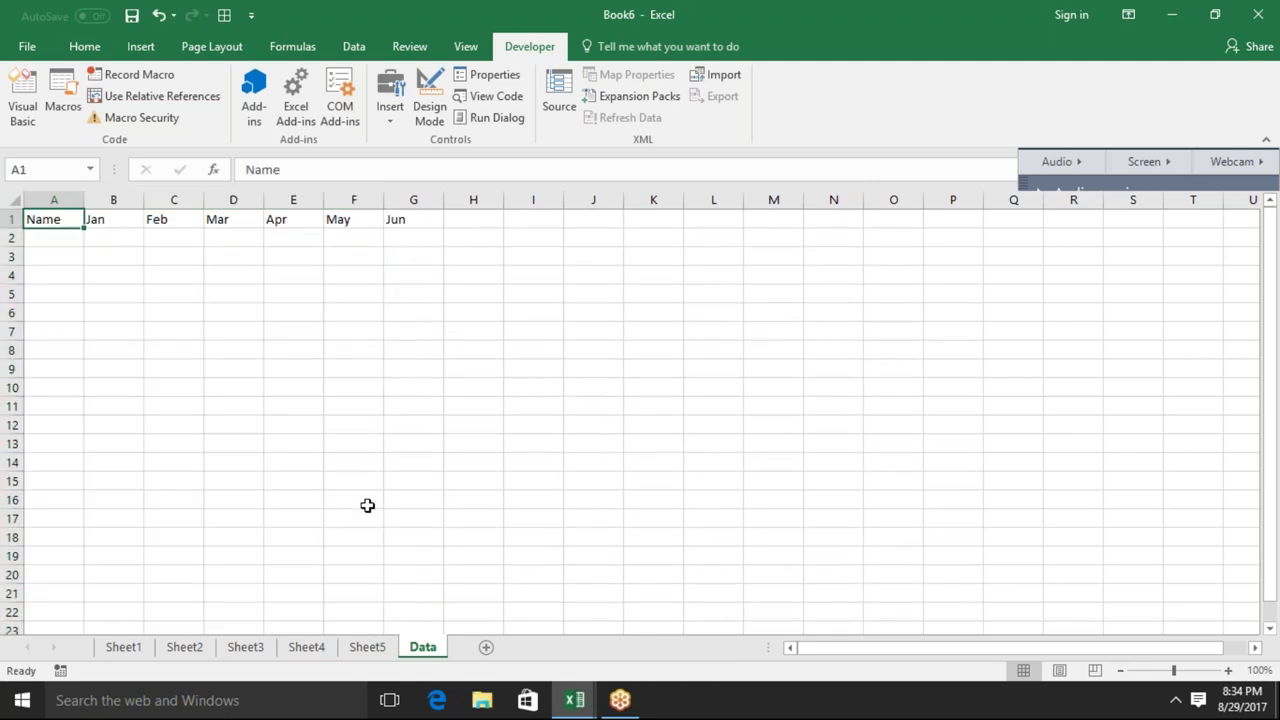
pyautogui.hotkey('alt', 'F11')
# Step the comp macro a few lines with F8 to the For k = 1 To 7 loop
pyautogui.click(333, 278)
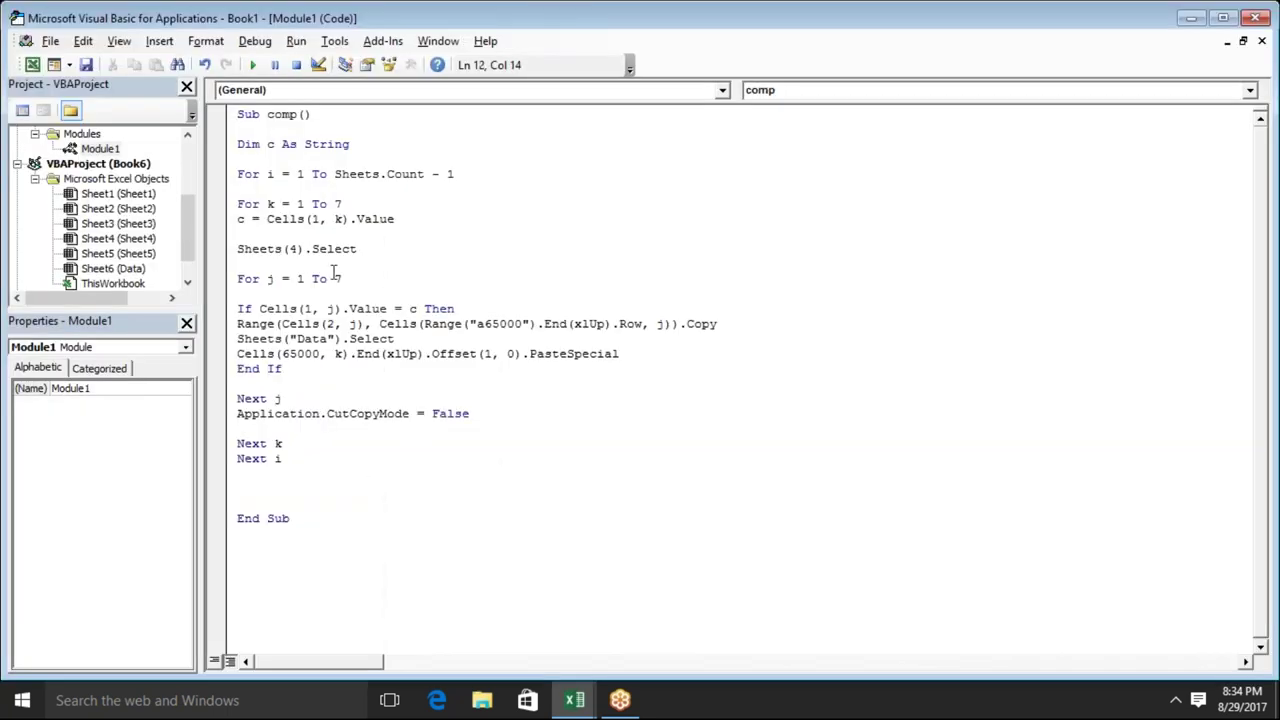
pyautogui.press('F8')
pyautogui.press('F8')
pyautogui.press('F8')
pyautogui.press('F8')
pyautogui.press('F8')
pyautogui.press('F8')
pyautogui.press('F8')
pyautogui.press('F8')
pyautogui.press('F8')
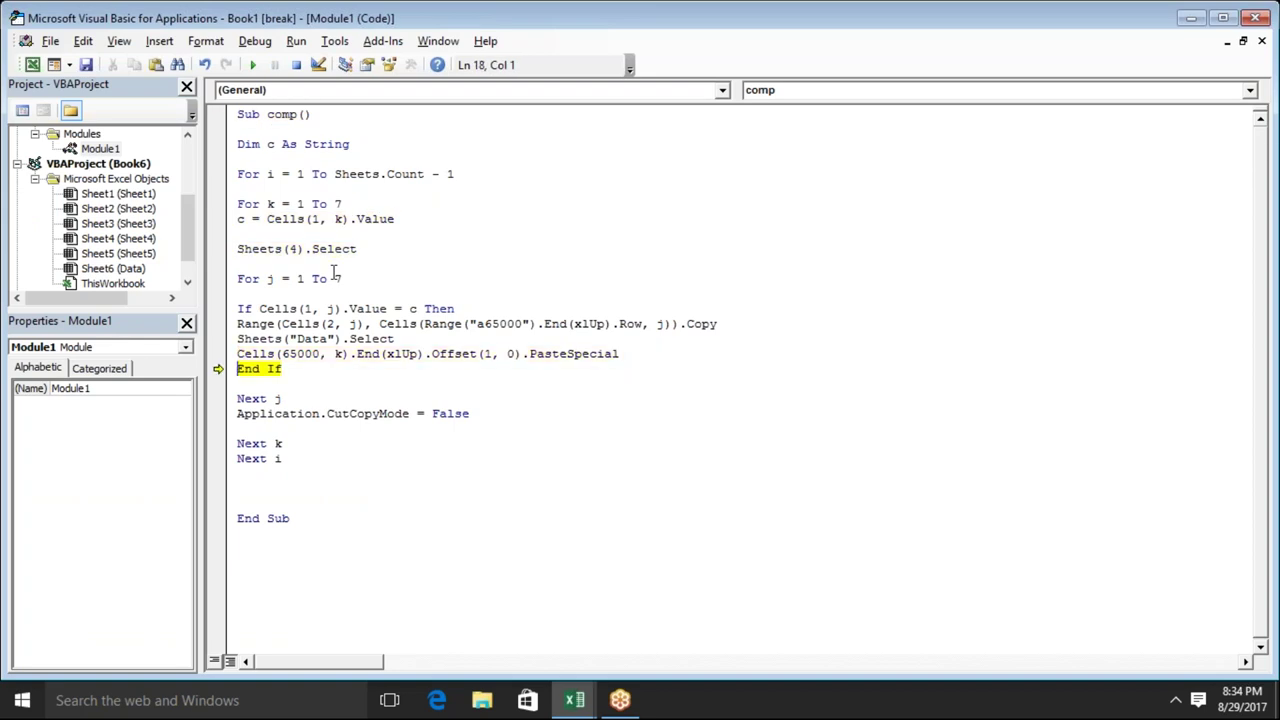
pyautogui.press('F8')
pyautogui.press('F8')
pyautogui.press('F8')
pyautogui.press('F8')
pyautogui.press('F8')
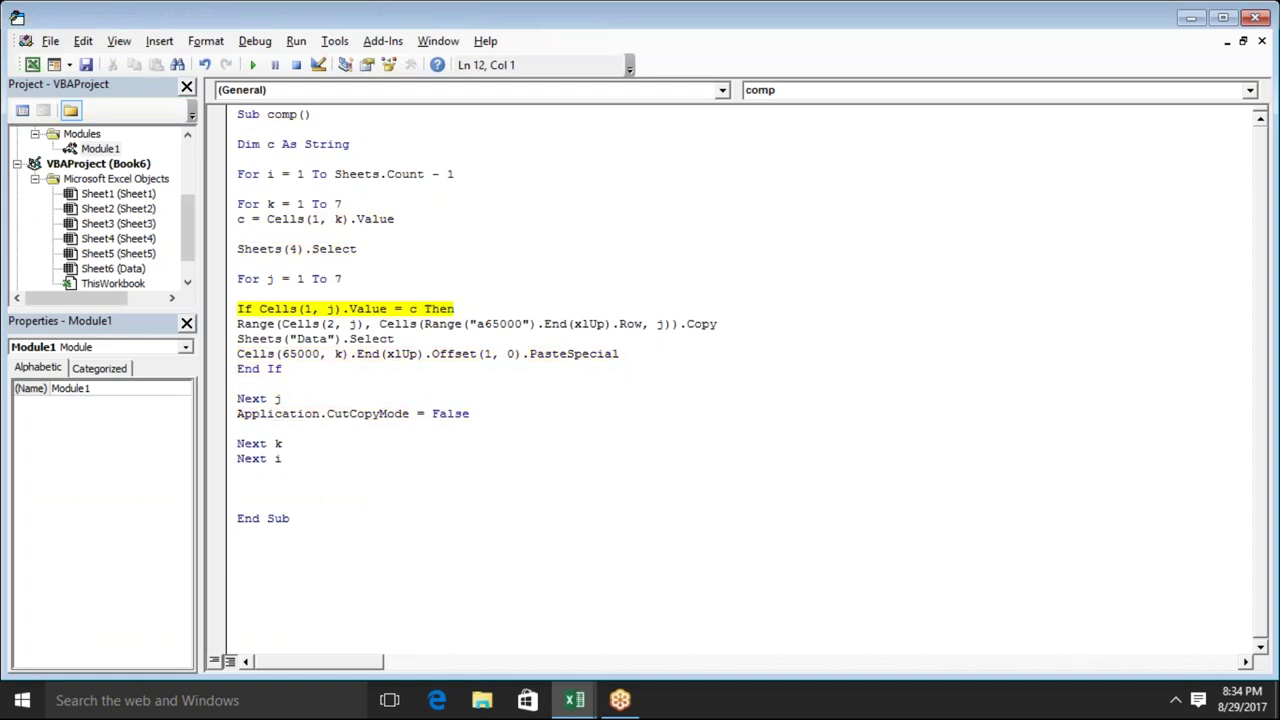
pyautogui.press('F8')
pyautogui.press('F8')
pyautogui.press('F8')
pyautogui.press('F8')
pyautogui.press('F8')
pyautogui.press('F8')
pyautogui.press('F8')
pyautogui.press('F8')
pyautogui.press('F8')
pyautogui.press('F8')
pyautogui.press('F8')
pyautogui.press('F8')
pyautogui.press('F8')
pyautogui.press('F8')
pyautogui.press('F8')
pyautogui.press('F8')
pyautogui.press('F8')
pyautogui.press('F8')
pyautogui.press('F8')
pyautogui.press('F8')
pyautogui.press('F8')
pyautogui.press('F8')
pyautogui.press('F8')
pyautogui.press('F8')
pyautogui.press('F8')
pyautogui.press('F8')
pyautogui.press('F8')
pyautogui.press('F8')
pyautogui.press('F8')
pyautogui.press('F8')
pyautogui.press('F8')
pyautogui.press('F8')
pyautogui.press('F8')
pyautogui.press('F8')
pyautogui.press('F8')
pyautogui.press('F8')
pyautogui.press('F8')
pyautogui.press('F8')
pyautogui.press('F8')
pyautogui.press('F8')
pyautogui.press('F8')
pyautogui.press('F8')
pyautogui.press('F8')
pyautogui.press('F8')
pyautogui.press('F8')
pyautogui.press('F8')
pyautogui.press('F8')
pyautogui.press('F8')
pyautogui.press('F8')
pyautogui.press('F8')
pyautogui.press('F8')
pyautogui.press('F8')
pyautogui.press('F8')
pyautogui.press('F8')
pyautogui.press('F8')
pyautogui.press('F8')
pyautogui.press('F8')
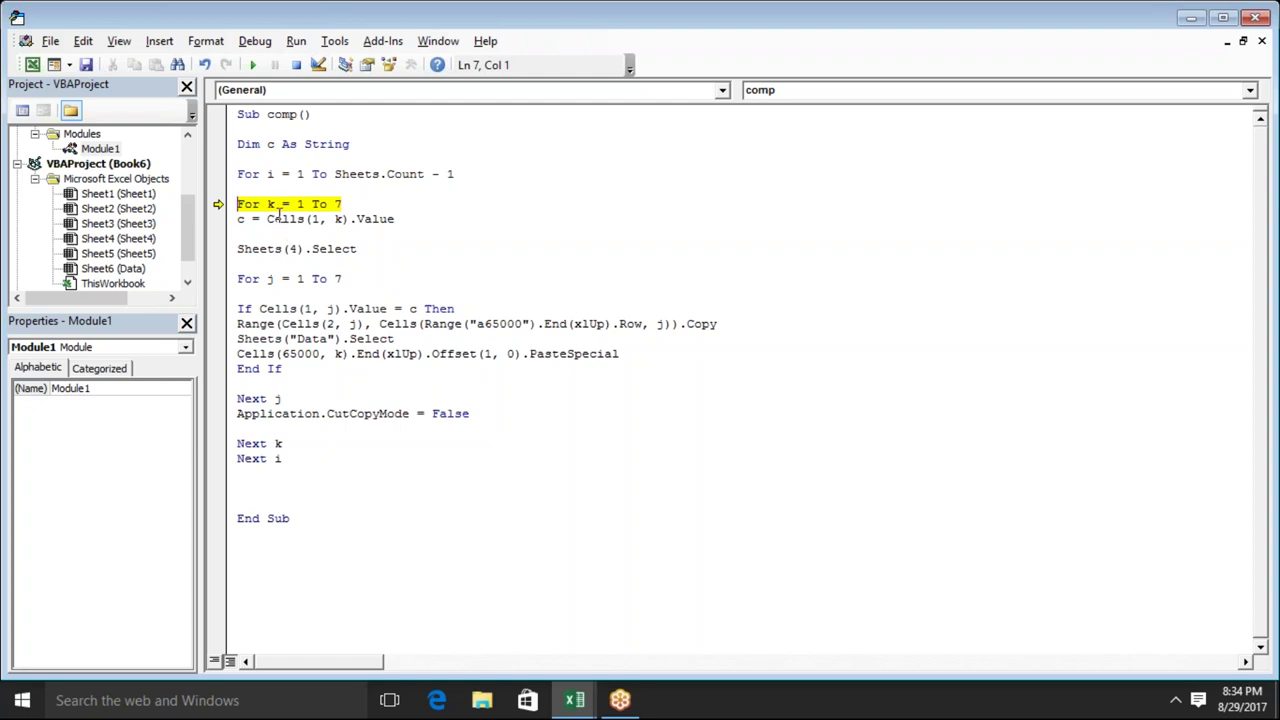
# Check the Data sheet's pasted columns, clear A2:F13, and return to the paused code
pyautogui.hotkey('alt', 'Tab')
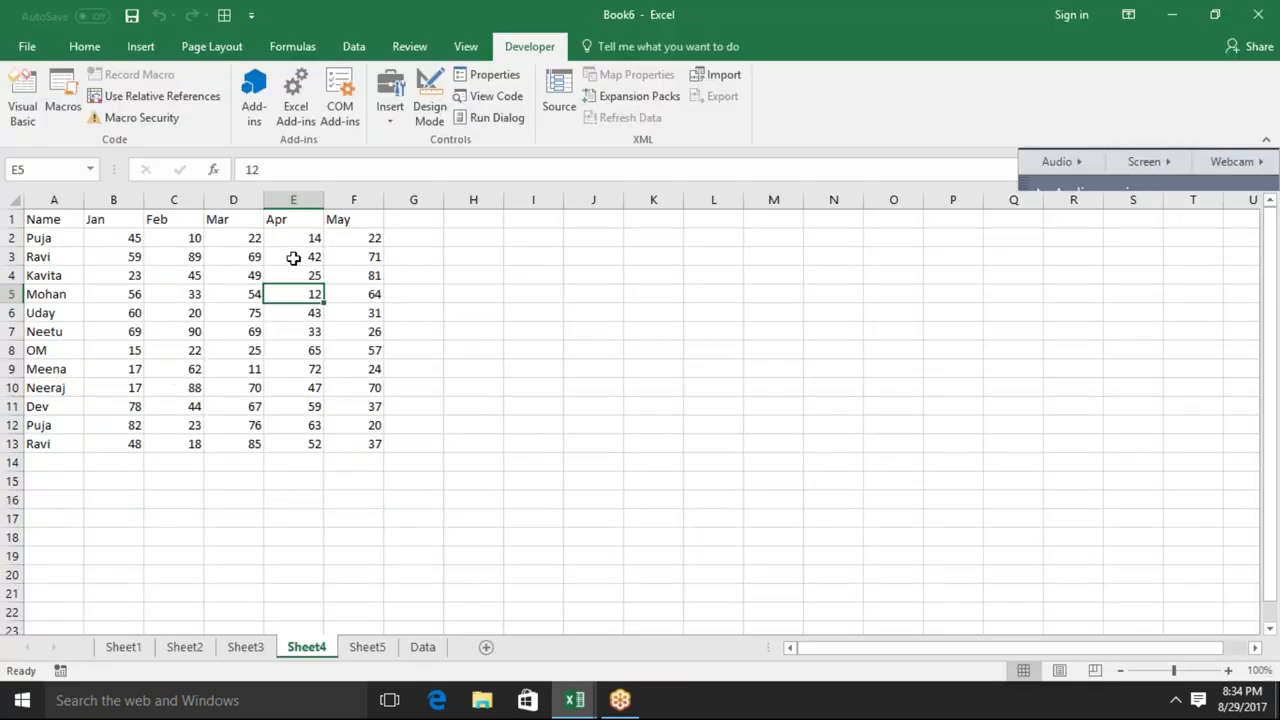
pyautogui.click(423, 648)
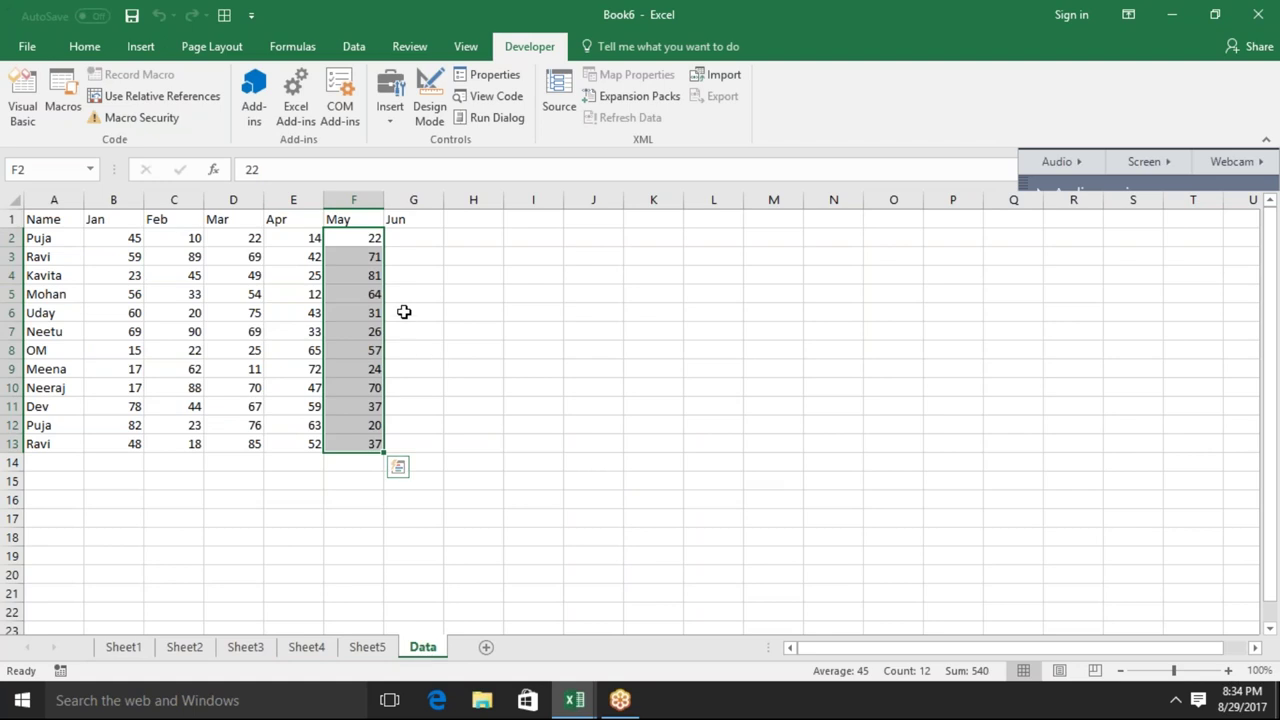
pyautogui.click(404, 231)
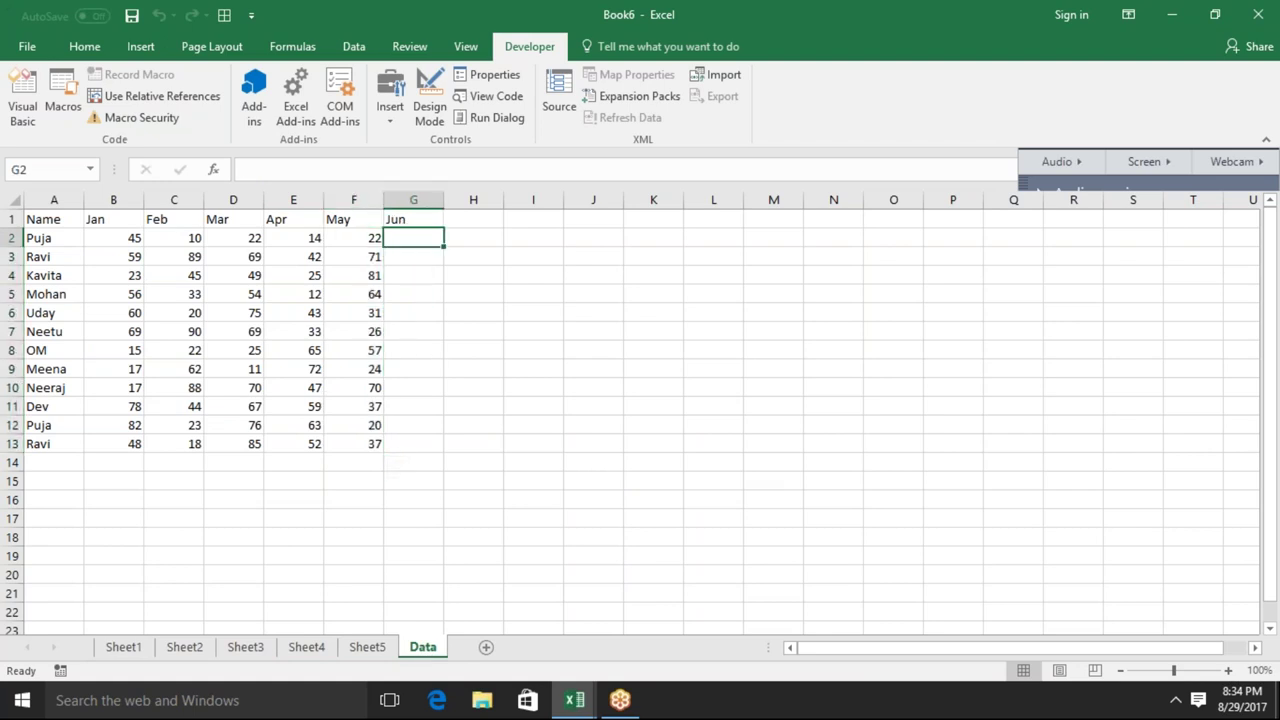
pyautogui.hotkey('ctrl', 'Left')
pyautogui.hotkey('ctrl', 'Left')
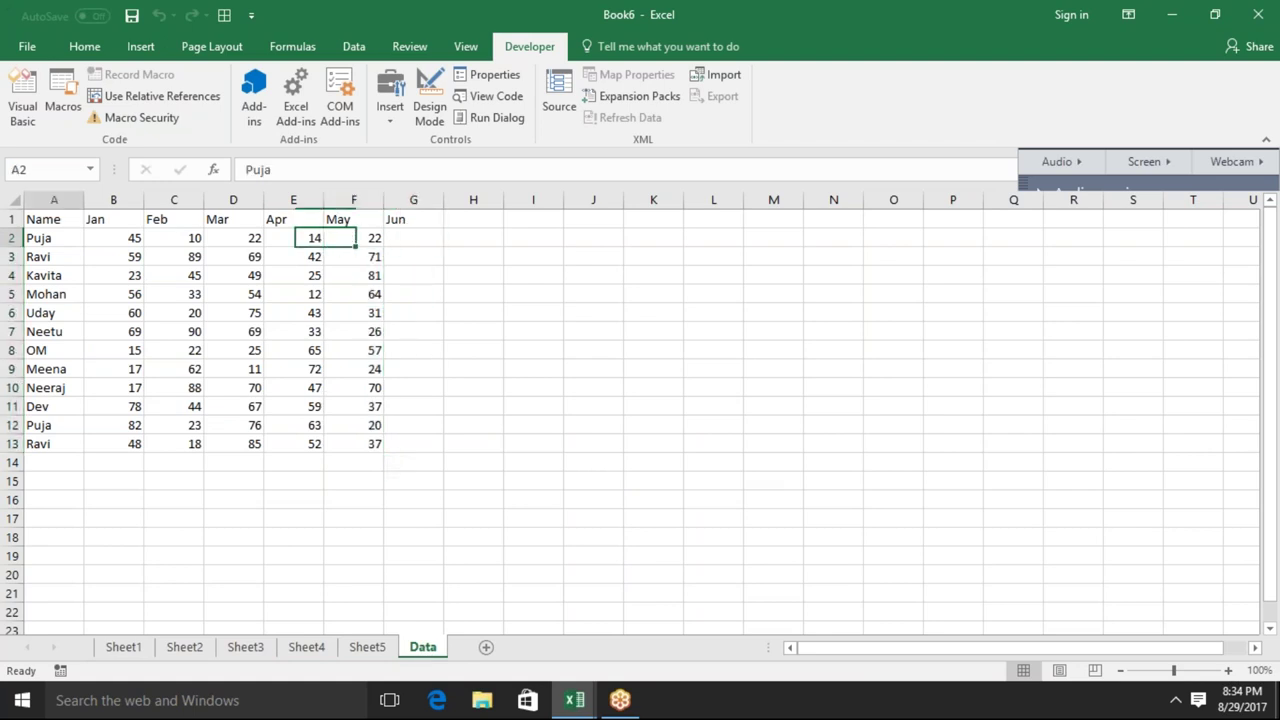
pyautogui.hotkey('ctrl', 'shift', 'Right')
pyautogui.hotkey('ctrl', 'shift', 'Down')
pyautogui.press('Delete')
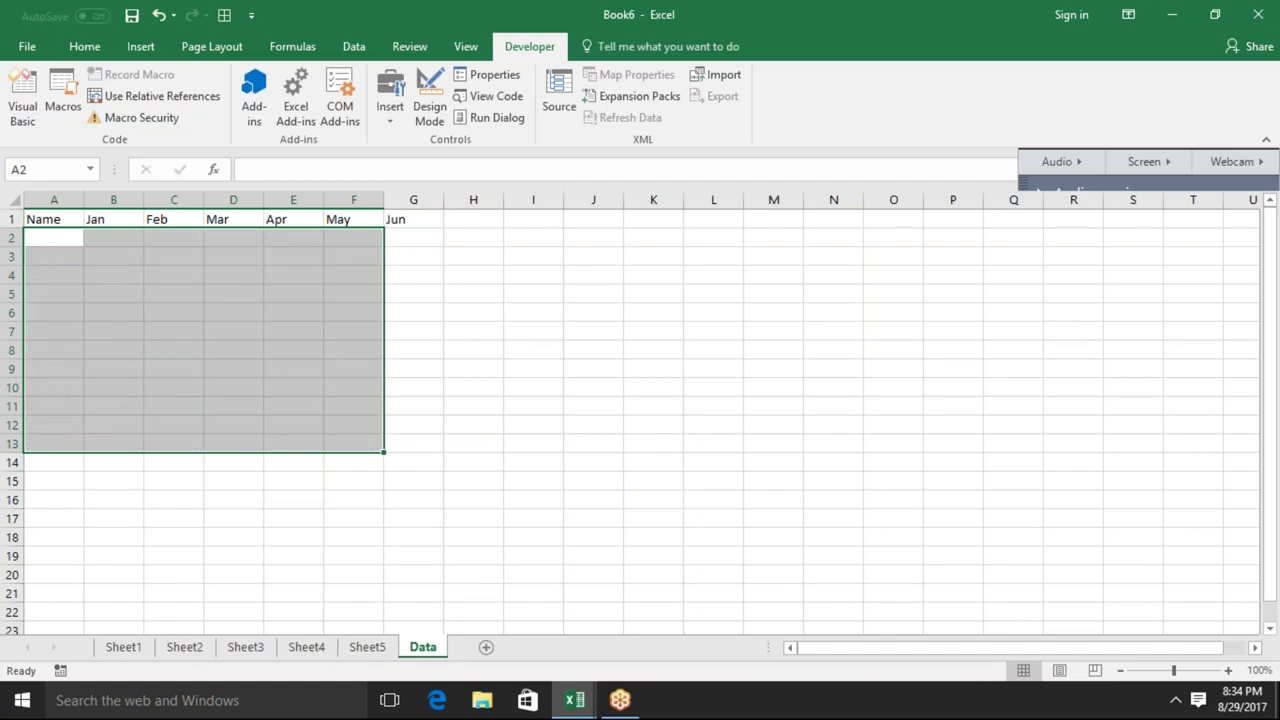
pyautogui.hotkey('alt', 'F11')
pyautogui.click(371, 247)
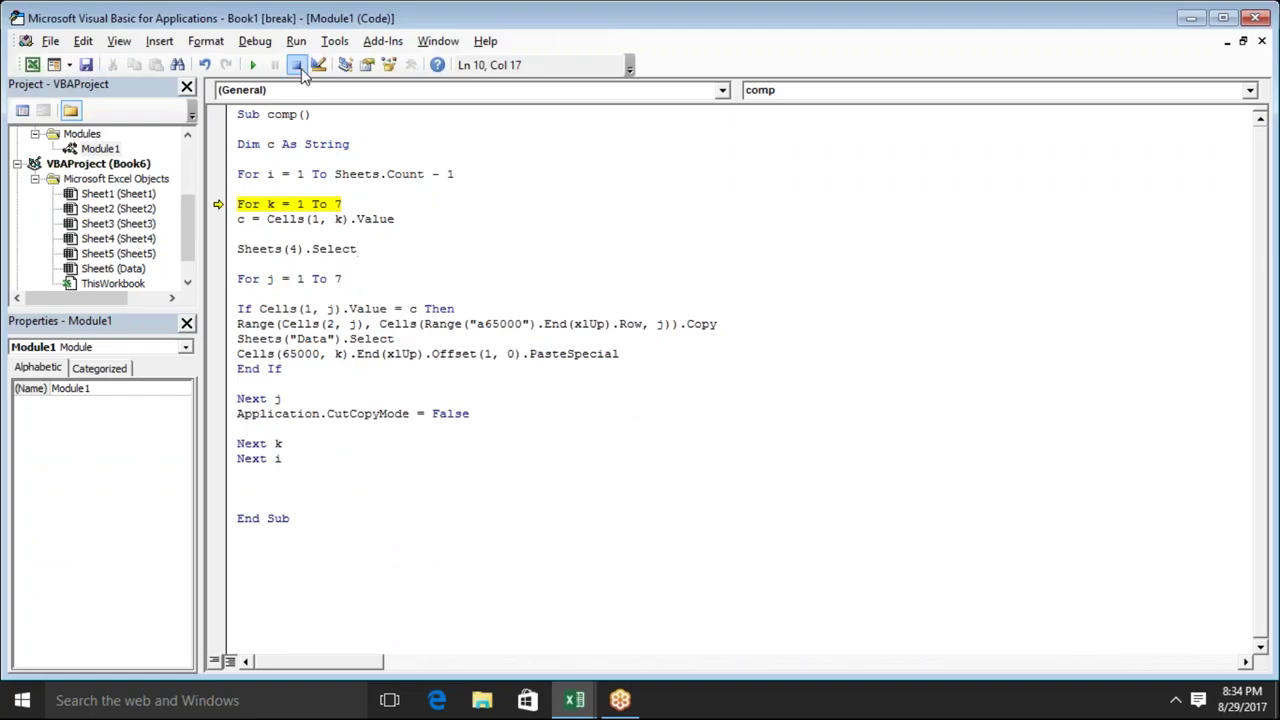
# Reset the run, change Sheets(4).Select back to Sheets(i).Select, and run comp again
pyautogui.click(296, 64)
pyautogui.click(296, 234)
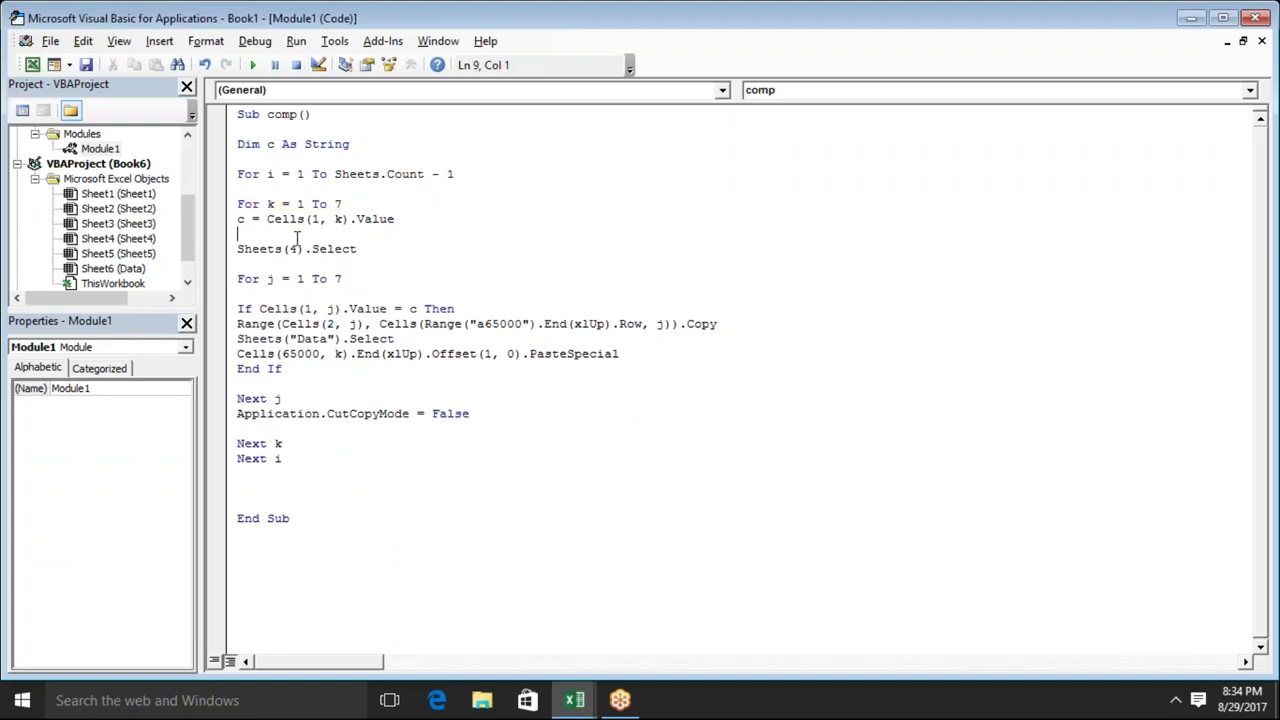
pyautogui.click(297, 248)
pyautogui.press('BackSpace')
pyautogui.write('i')
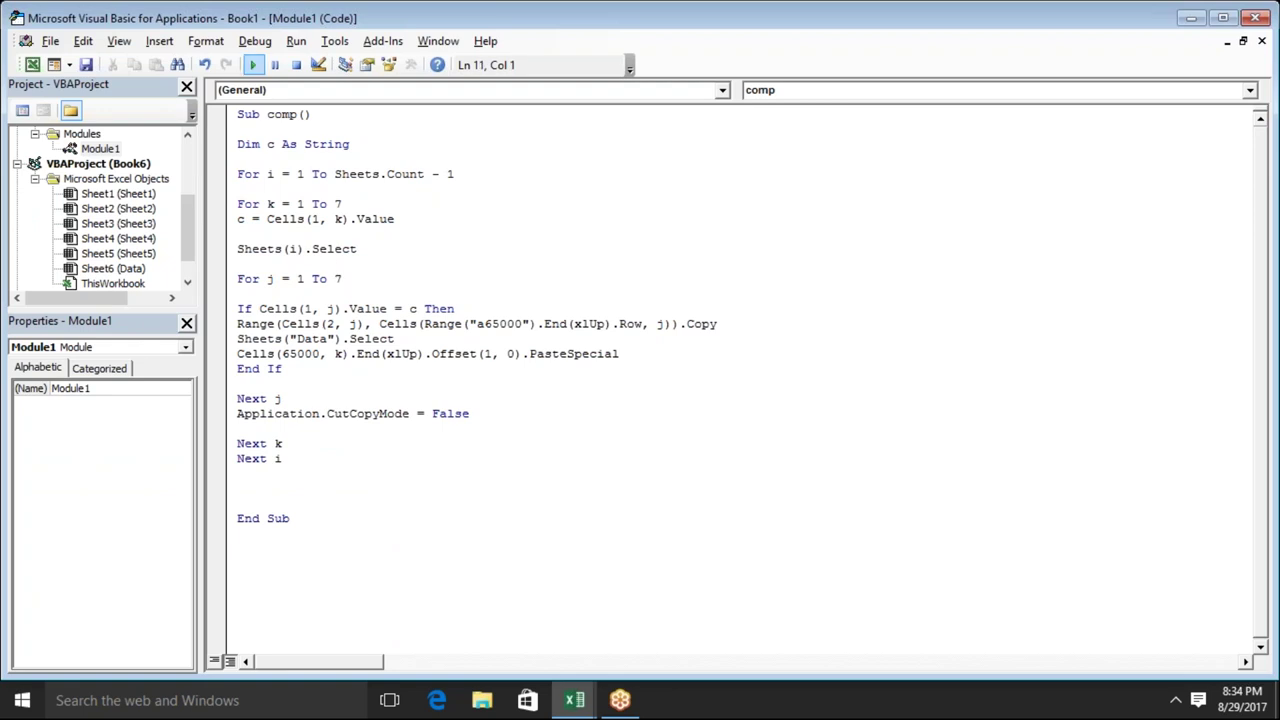
pyautogui.click(251, 65)
pyautogui.click(251, 66)
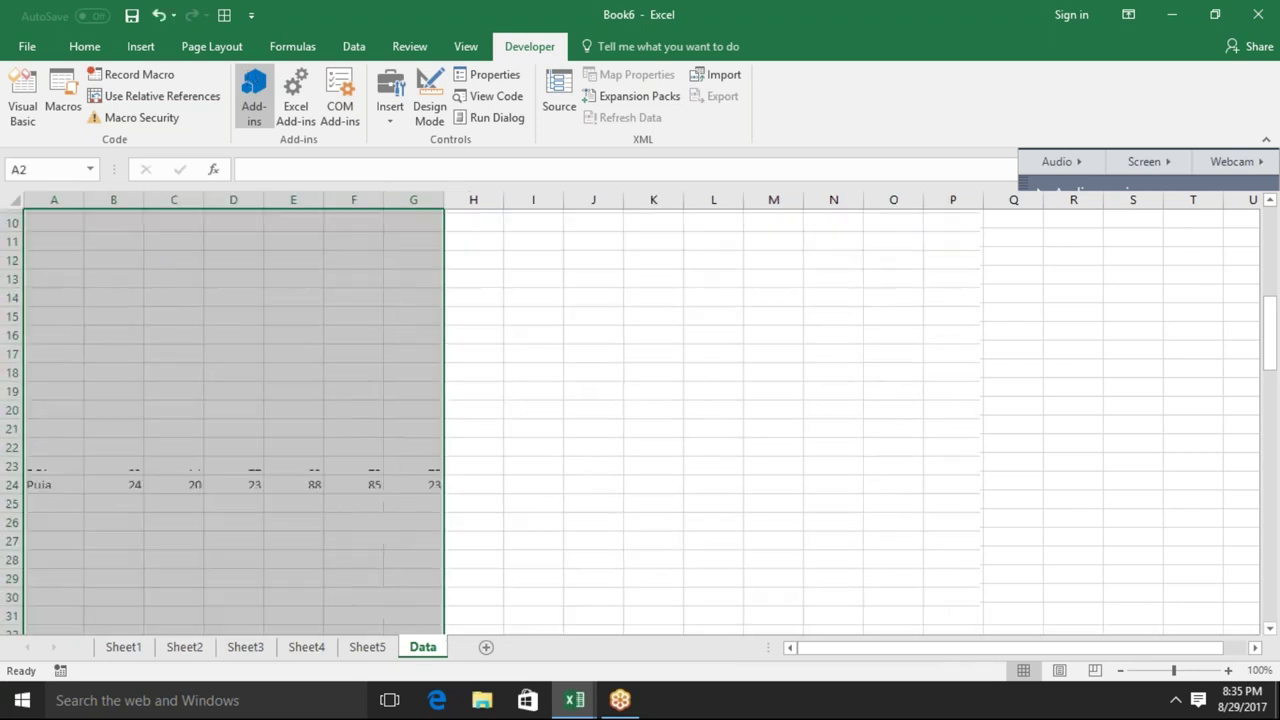
# Run comp from Developer > Macros, then clear Data's rows below the headers across A–G
pyautogui.click(78, 110)
pyautogui.click(666, 352)
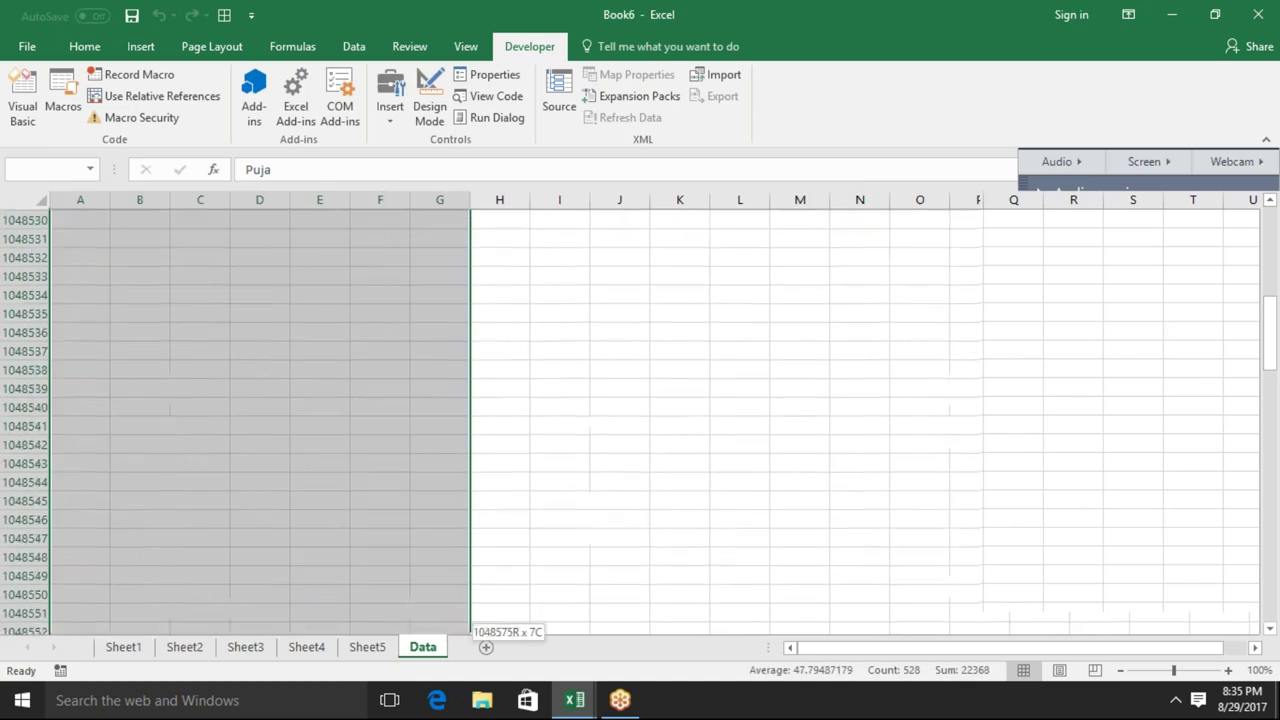
pyautogui.moveTo(447, 630); pyautogui.dragTo(447, 630)
pyautogui.hotkey('ctrl', 'BackSpace')
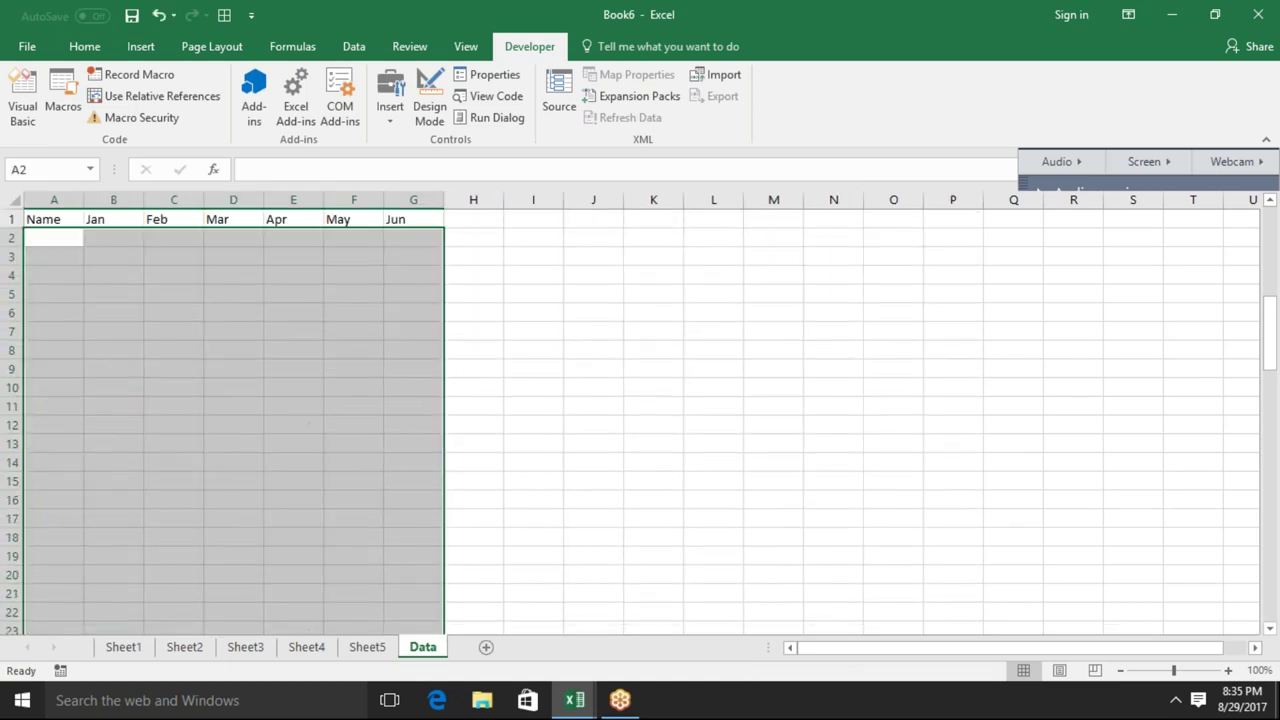
pyautogui.press('Return')
pyautogui.click(54, 237)
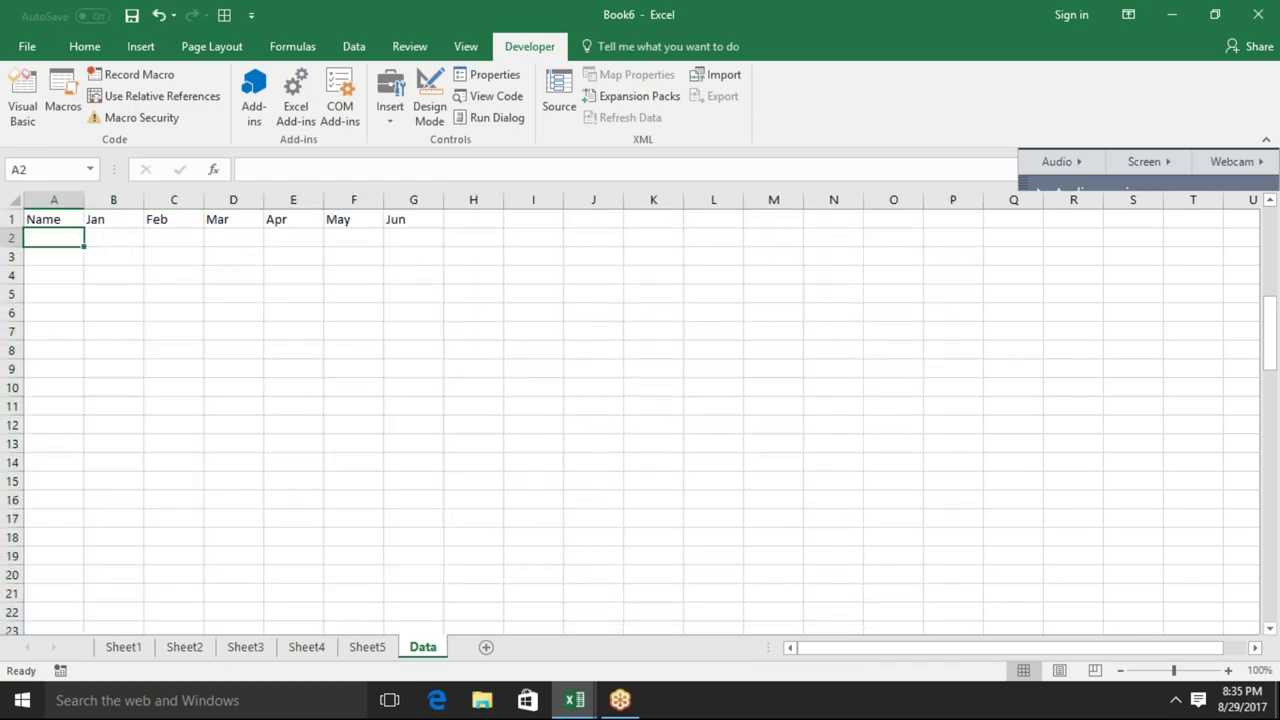
# Back in the editor, review the Data-sheet selection and copy-mode reset lines
pyautogui.hotkey('alt', 'F11')
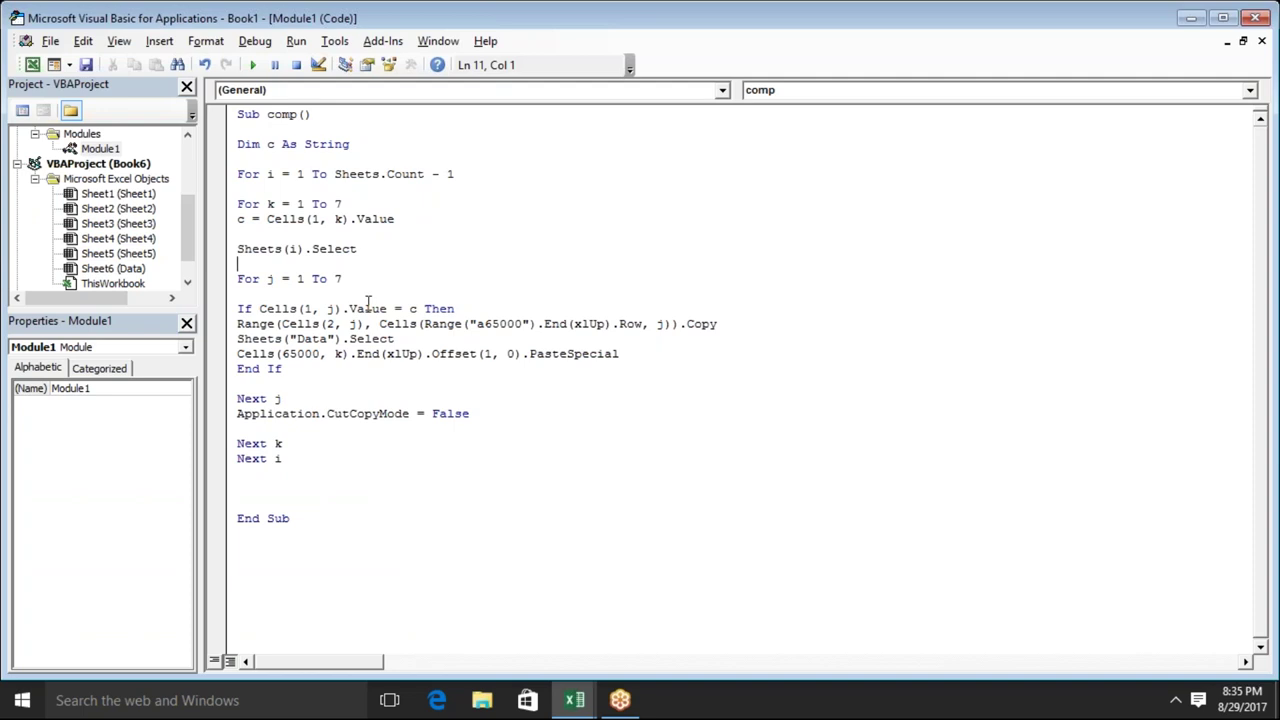
pyautogui.click(407, 341)
pyautogui.click(405, 413)
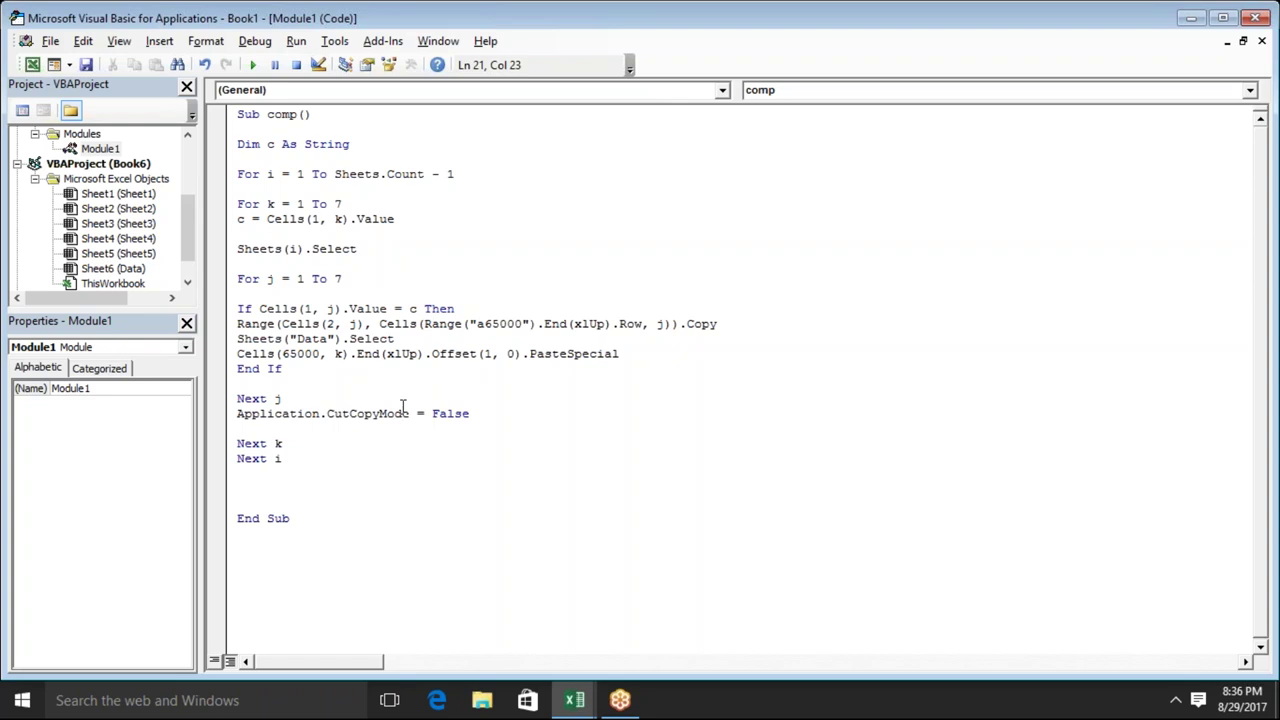
# Replace the two paste lines inside the inner If with the counter p = p + 1
pyautogui.click(241, 340)
pyautogui.moveTo(237, 340); pyautogui.dragTo(622, 355)
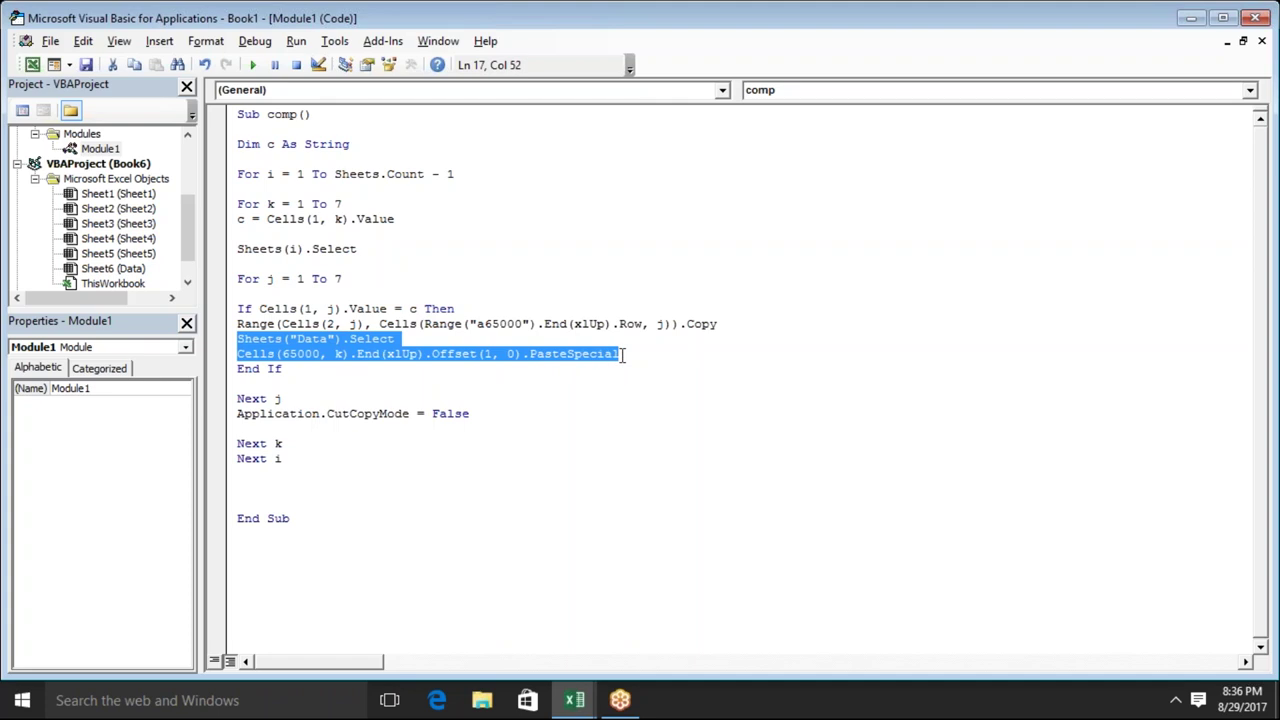
pyautogui.press('Delete')
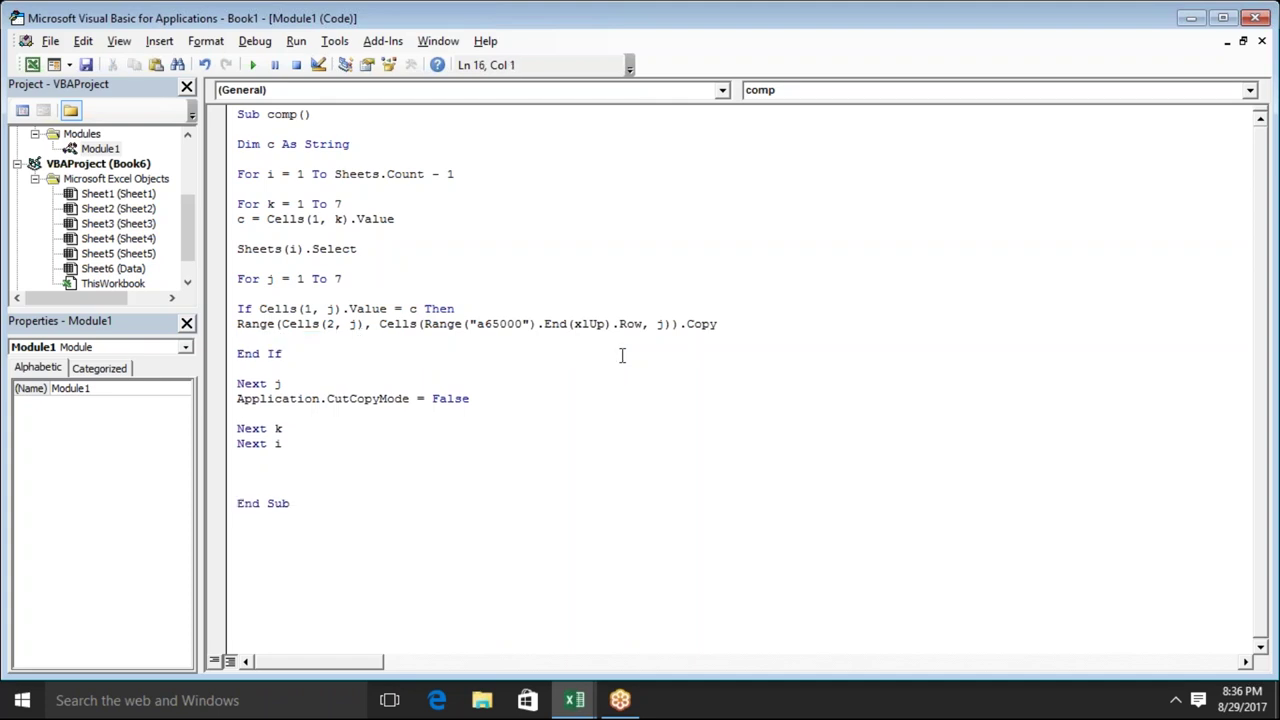
pyautogui.press('Delete')
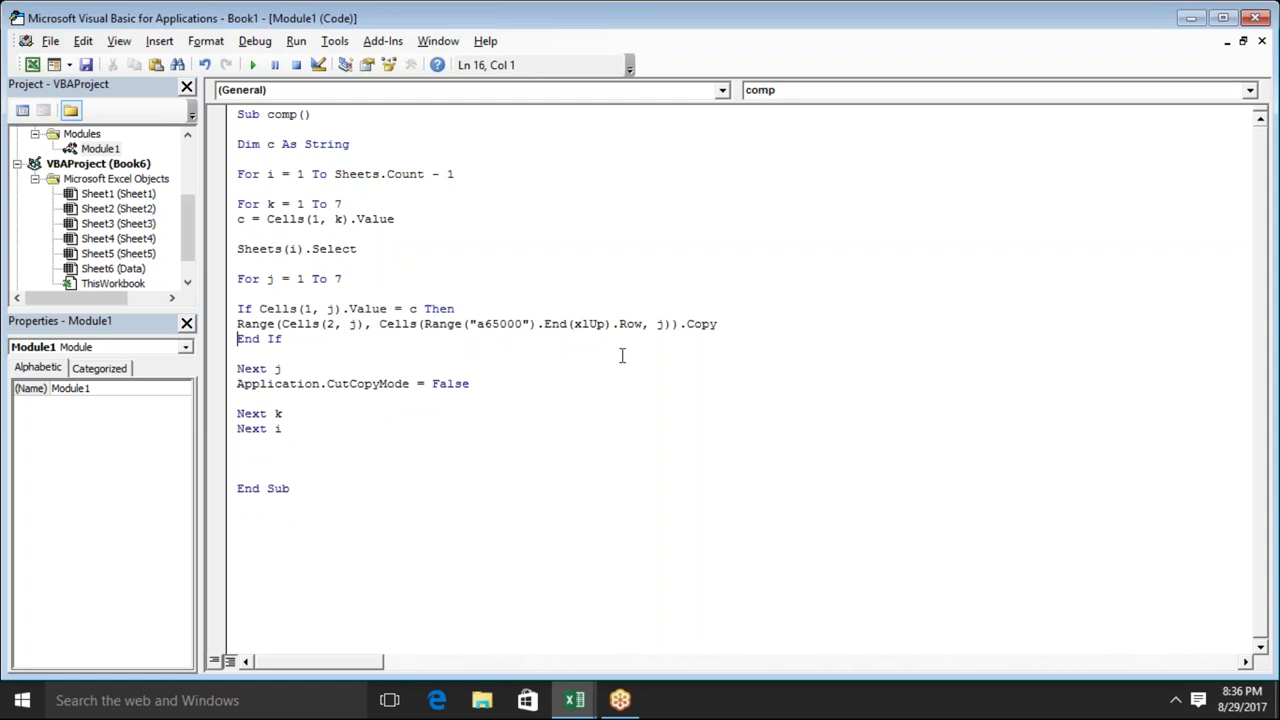
pyautogui.press('Return')
pyautogui.press('Up')
pyautogui.write('p=p+1')
pyautogui.press('Down')
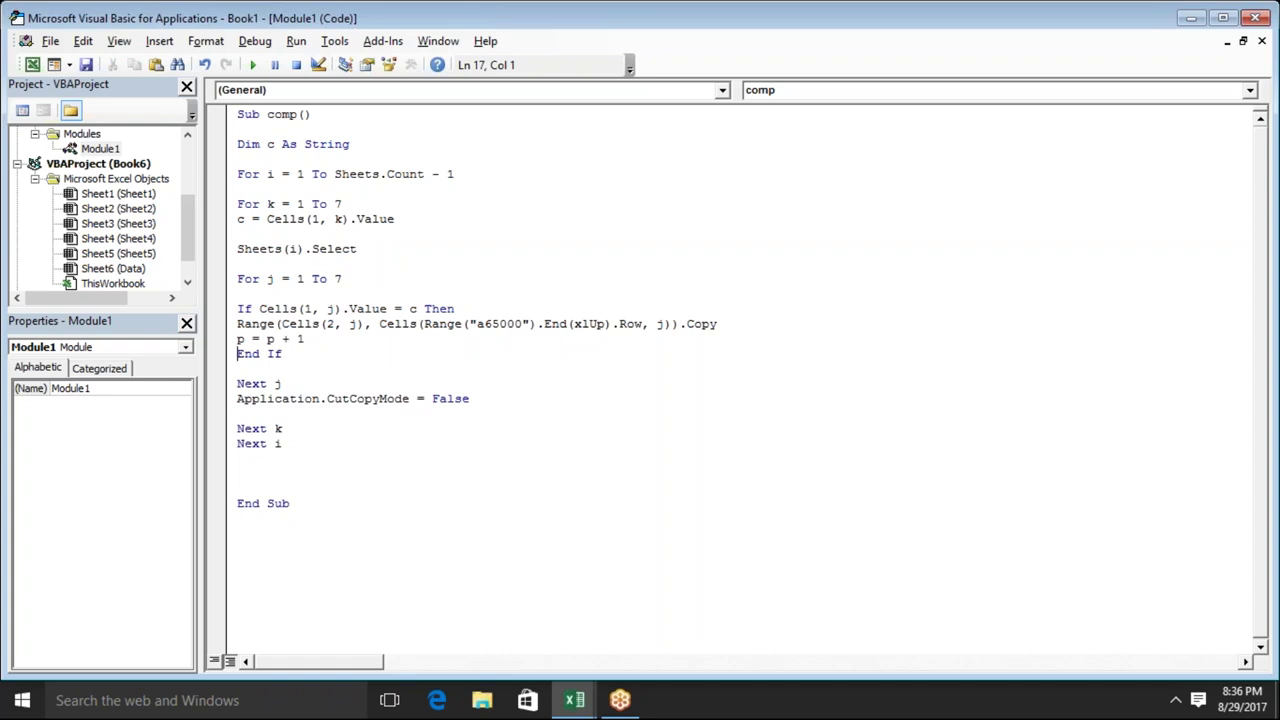
# After Next j, add an If p >= 1 Then block with the Sheets("Data") select and PasteSpecial lines
pyautogui.press('Right')
pyautogui.press('Right')
pyautogui.press('Right')
pyautogui.press('Right')
pyautogui.press('Right')
pyautogui.press('Down')
pyautogui.press('Down')
pyautogui.press('Down')
pyautogui.press('Down')
pyautogui.press('Up')
pyautogui.press('Return')
pyautogui.press('Return')
pyautogui.press('Return')
pyautogui.press('Up')
pyautogui.press('Up')
pyautogui.press('Up')
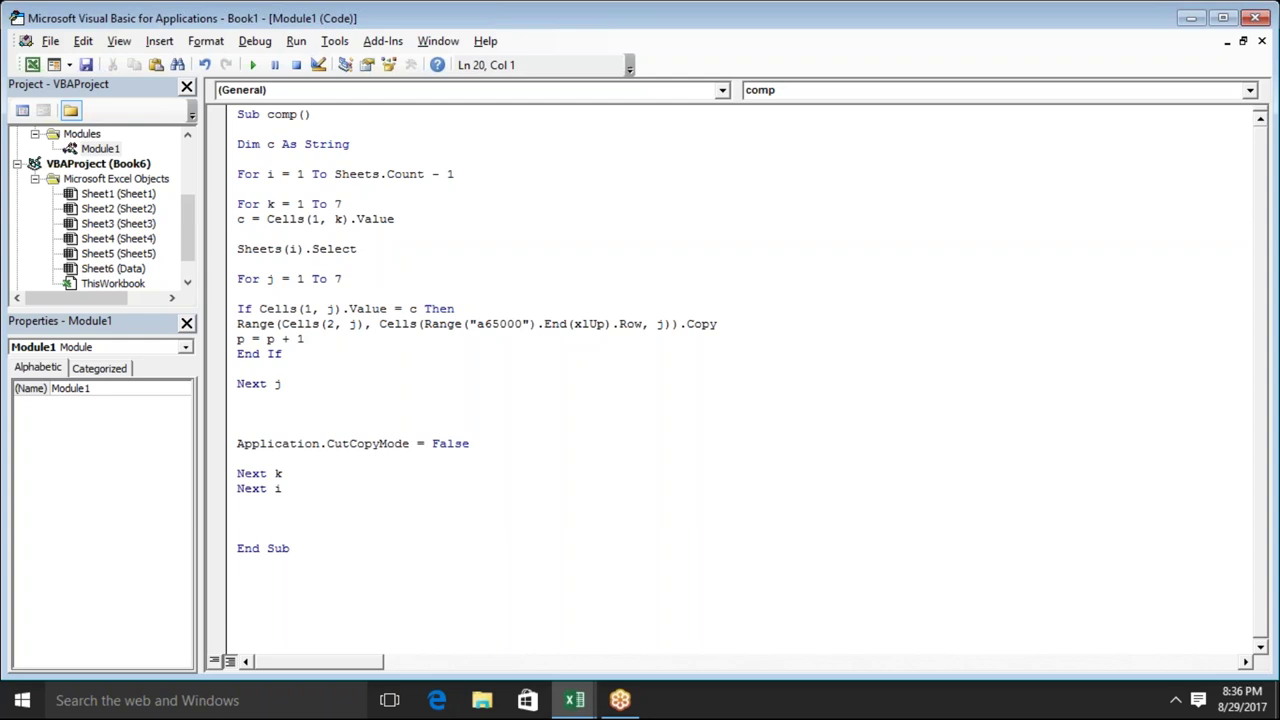
pyautogui.write('if p>=1 then')
pyautogui.press('Return')
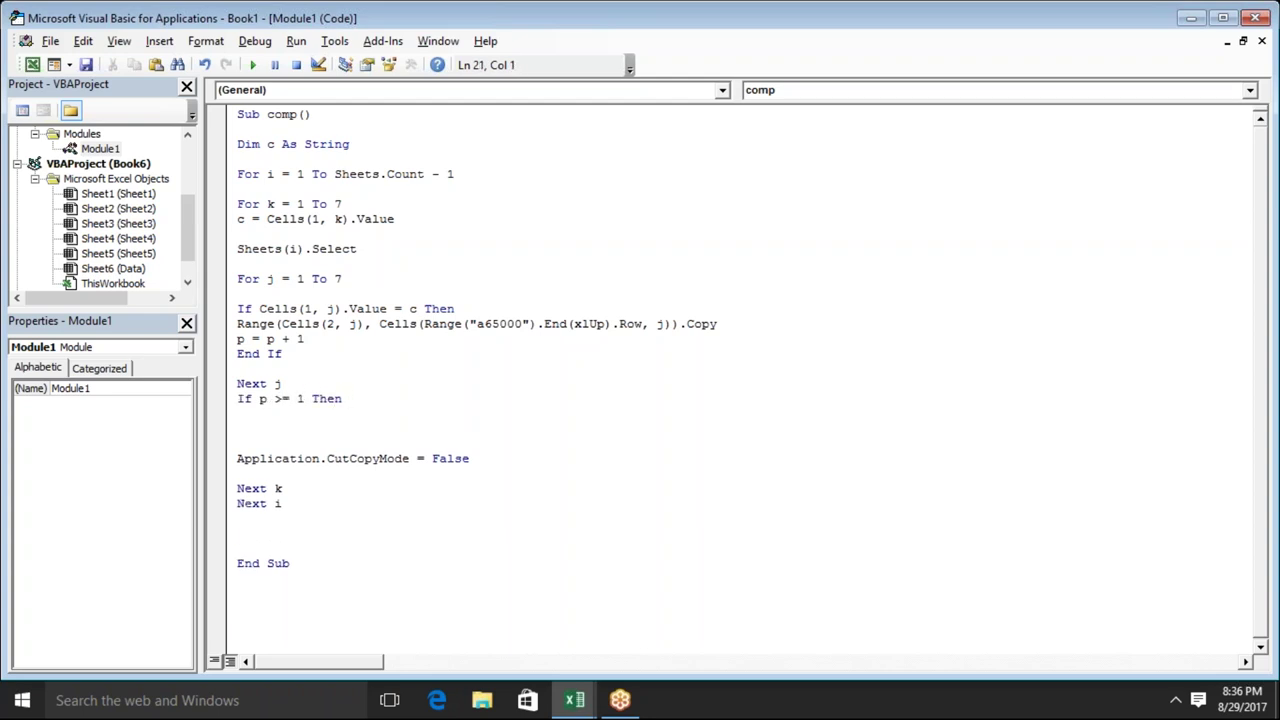
pyautogui.write('Sheets("Data").Select')
pyautogui.press('Return')
pyautogui.write('Cells(65000, k).End(xlUp).Offset(1, 0).PasteSpecial')
pyautogui.press('Return')
pyautogui.write('end if')
pyautogui.press('Return')
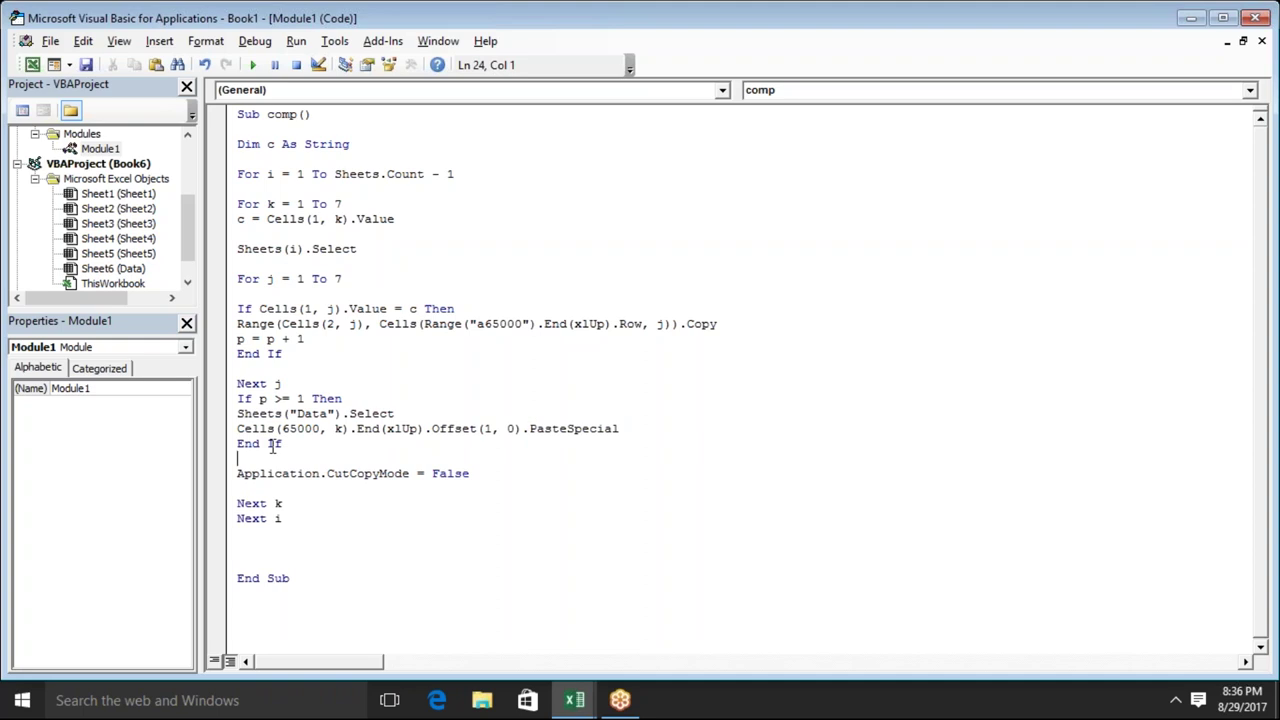
# Reset the counter with p = 0 just before the new block's End If
pyautogui.press('Return')
pyautogui.press('Up')
pyautogui.press('Return')
pyautogui.press('Up')
pyautogui.write('=')
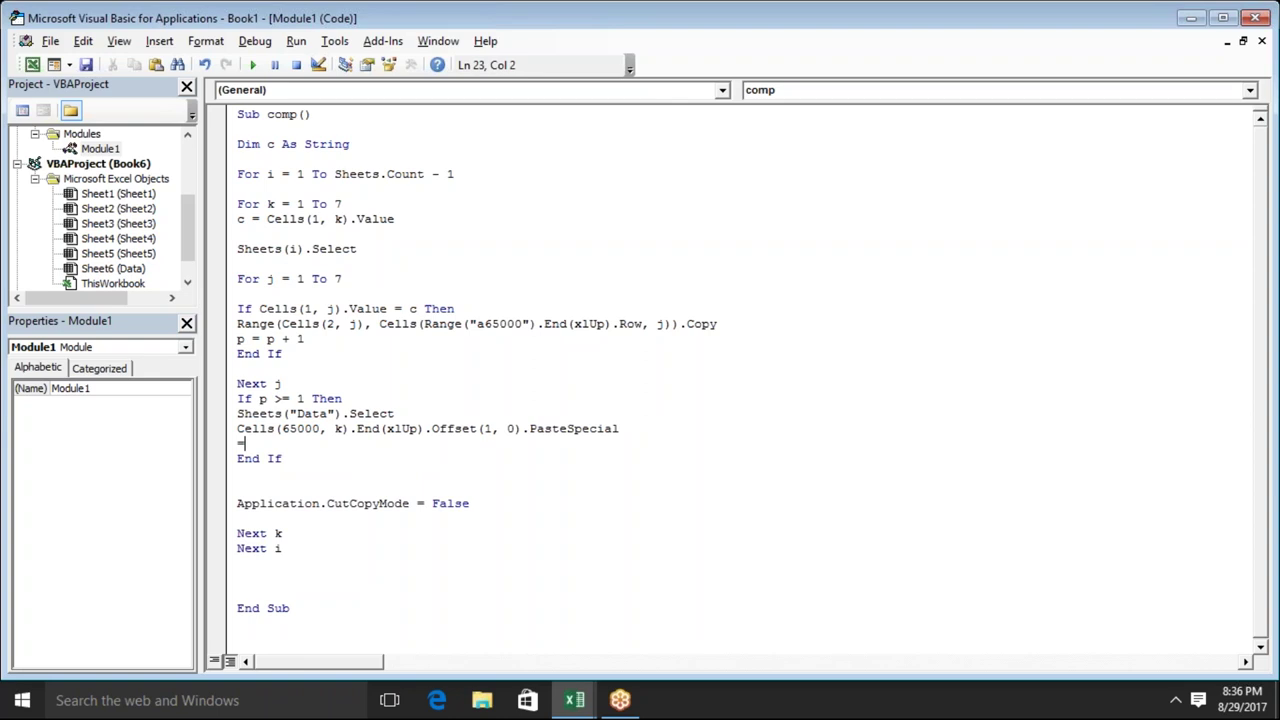
pyautogui.press('BackSpace')
pyautogui.write('p ')
pyautogui.write('= 0')
pyautogui.click(400, 428)
# Switch to Excel and run the Book1!comp macro from Developer > Macros
pyautogui.click(403, 363)
pyautogui.hotkey('alt', 'F11')
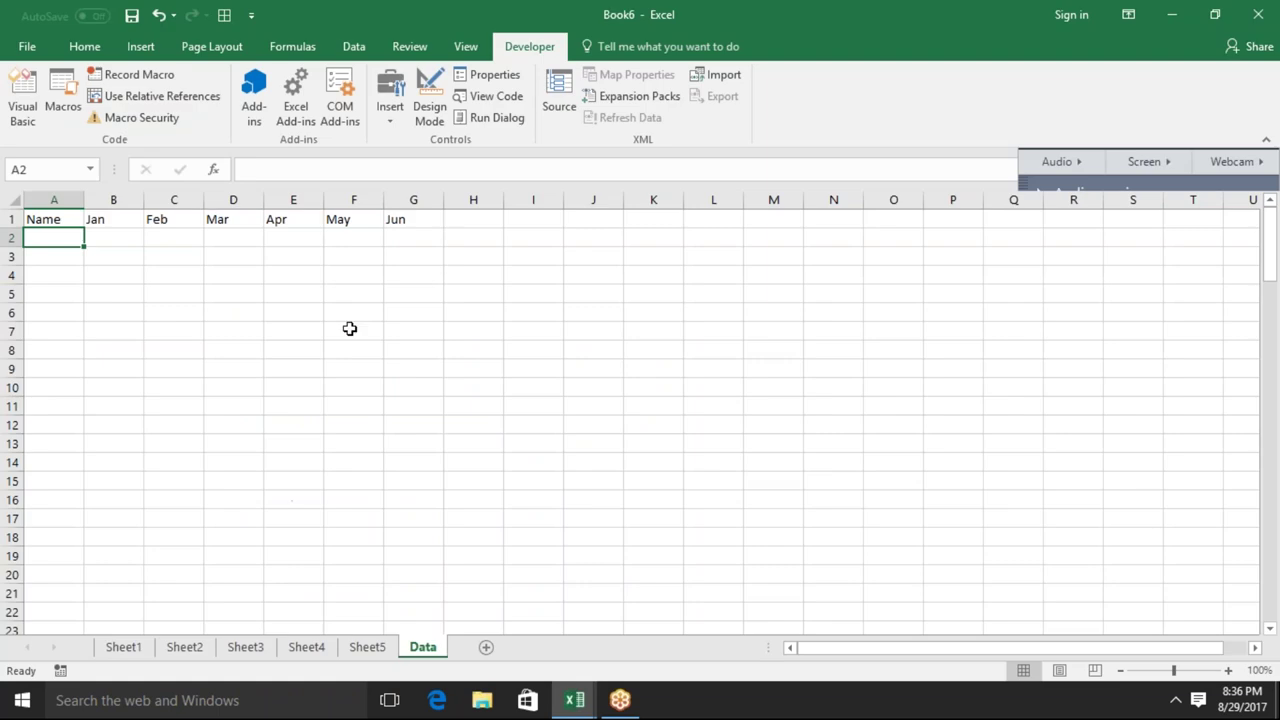
pyautogui.click(62, 95)
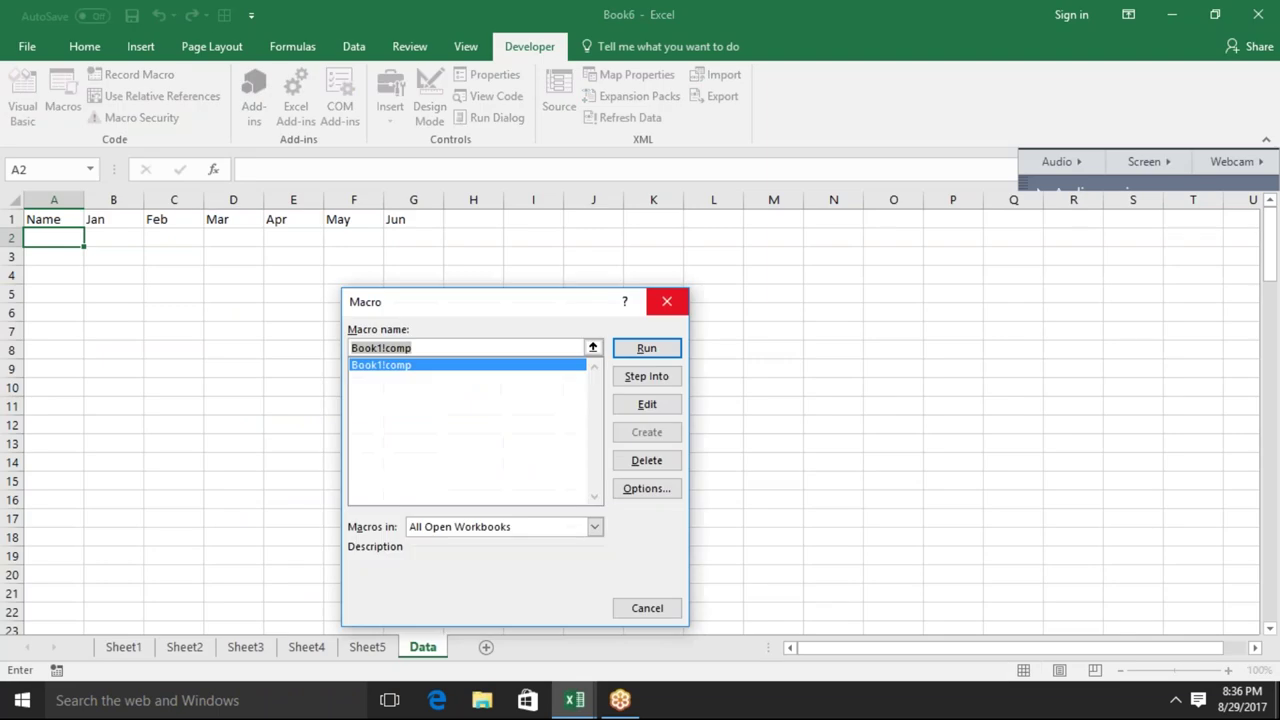
pyautogui.click(647, 349)
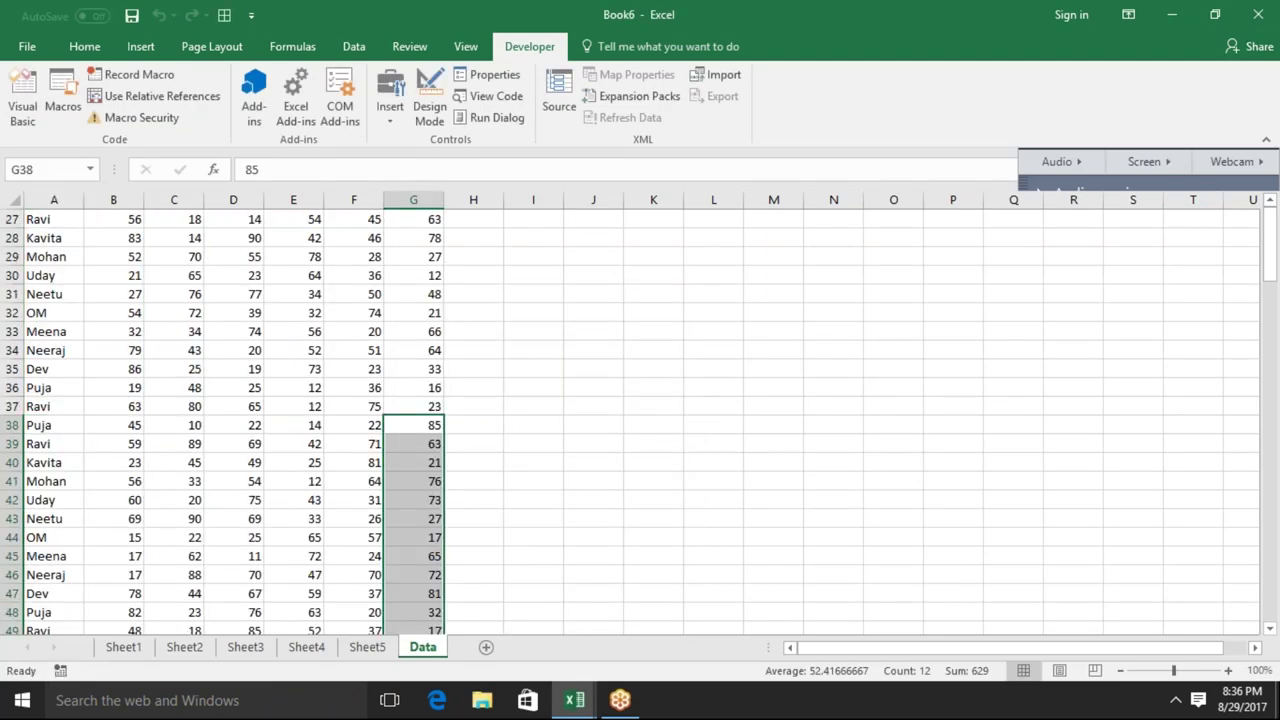
# Inspect the pasted May and Jun columns on the Data sheet
pyautogui.click(362, 478)
pyautogui.hotkey('ctrl', 'Down')
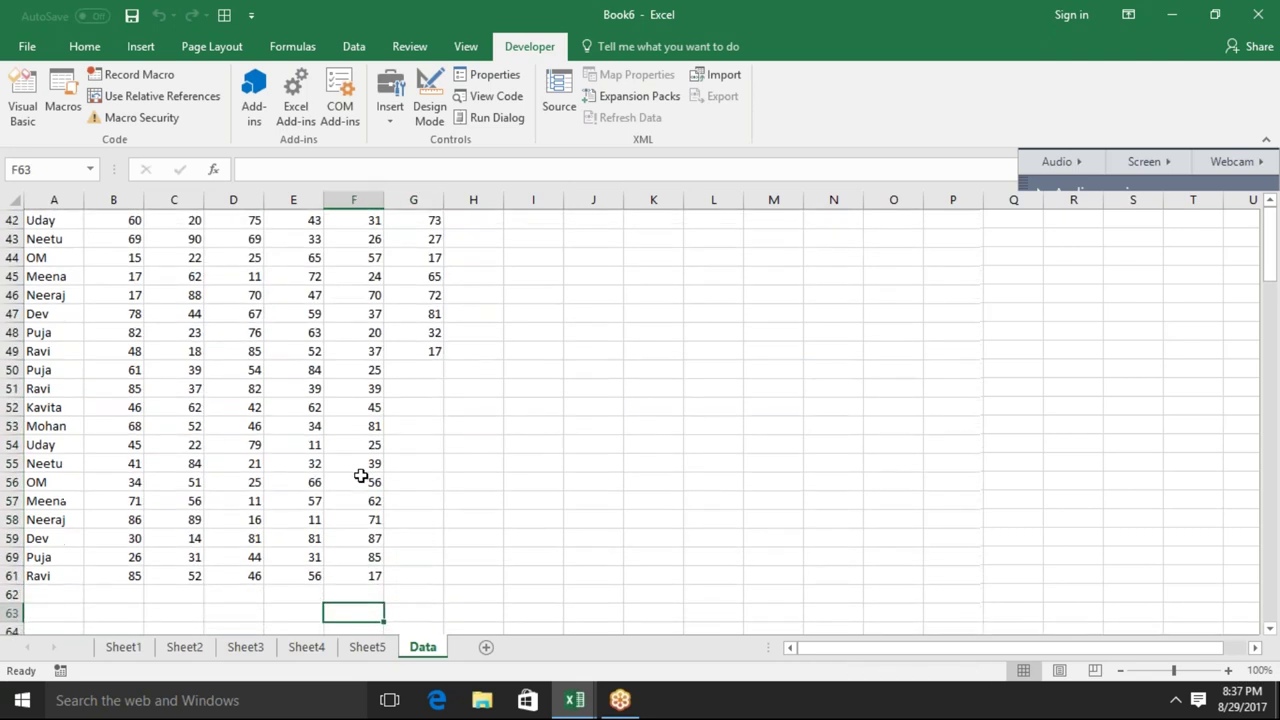
pyautogui.press('Right')
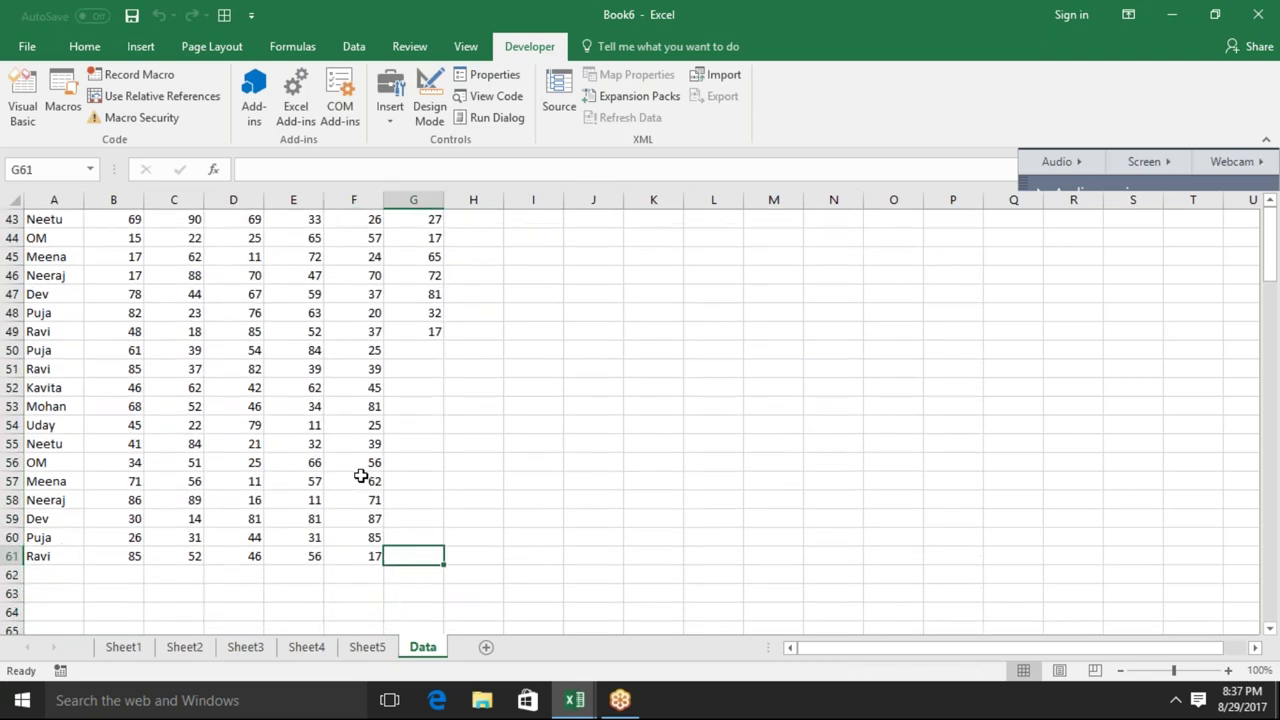
pyautogui.hotkey('ctrl', 'shift', 'Up')
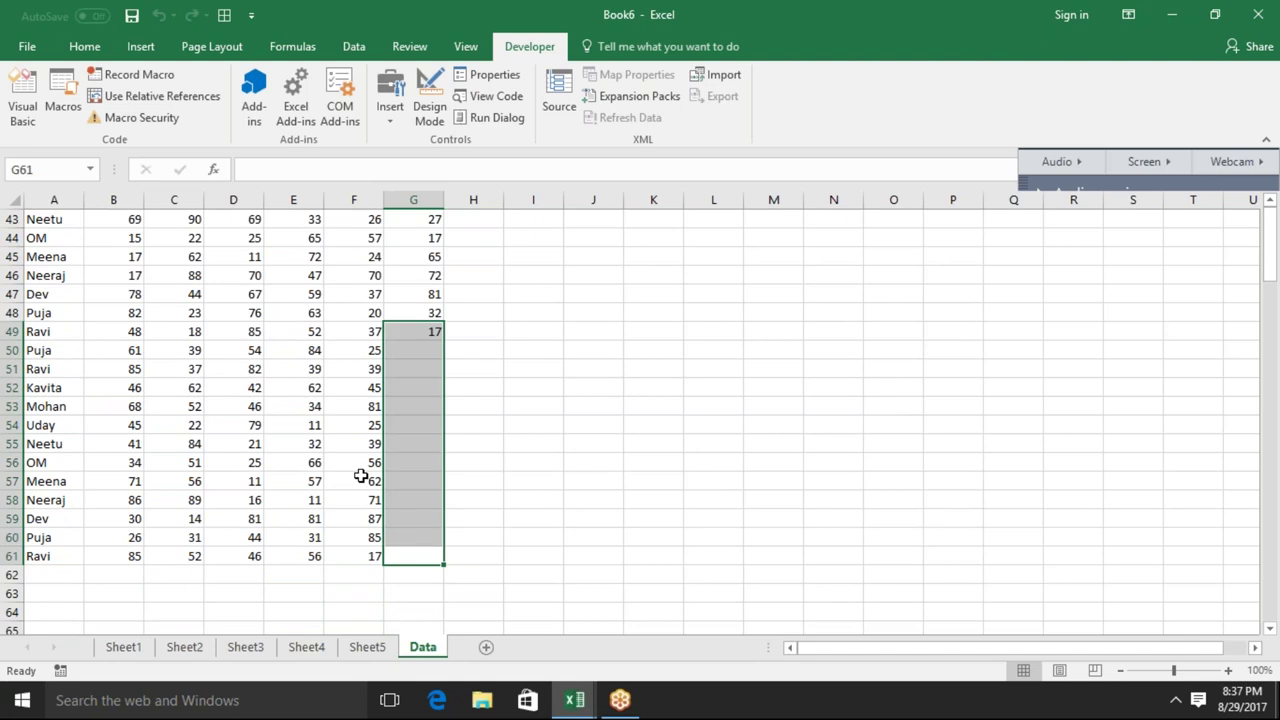
pyautogui.press('Up')
pyautogui.press('Down')
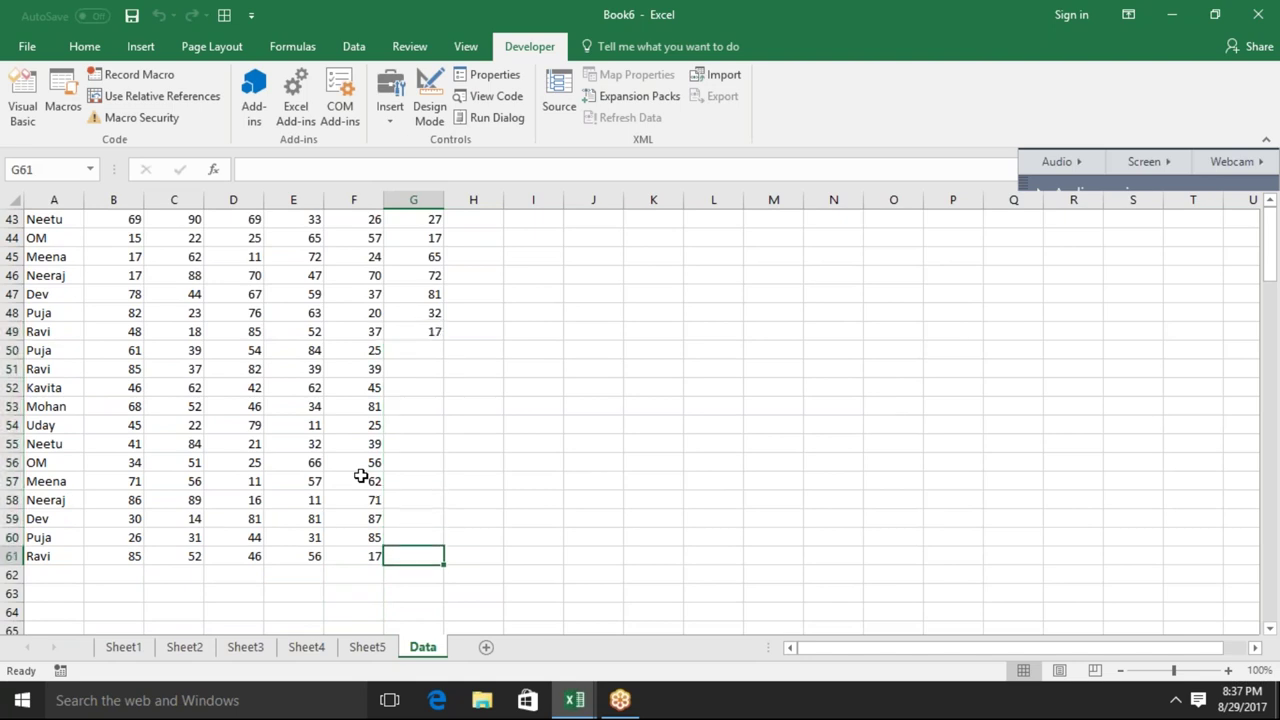
pyautogui.press('Up')
pyautogui.press('Up')
pyautogui.press('Up')
pyautogui.press('Up')
pyautogui.press('Up')
pyautogui.press('Up')
pyautogui.press('Up')
pyautogui.press('Up')
pyautogui.press('Up')
pyautogui.press('Up')
pyautogui.press('Up')
pyautogui.press('Up')
pyautogui.press('Up')
pyautogui.press('Down')
pyautogui.press('Down')
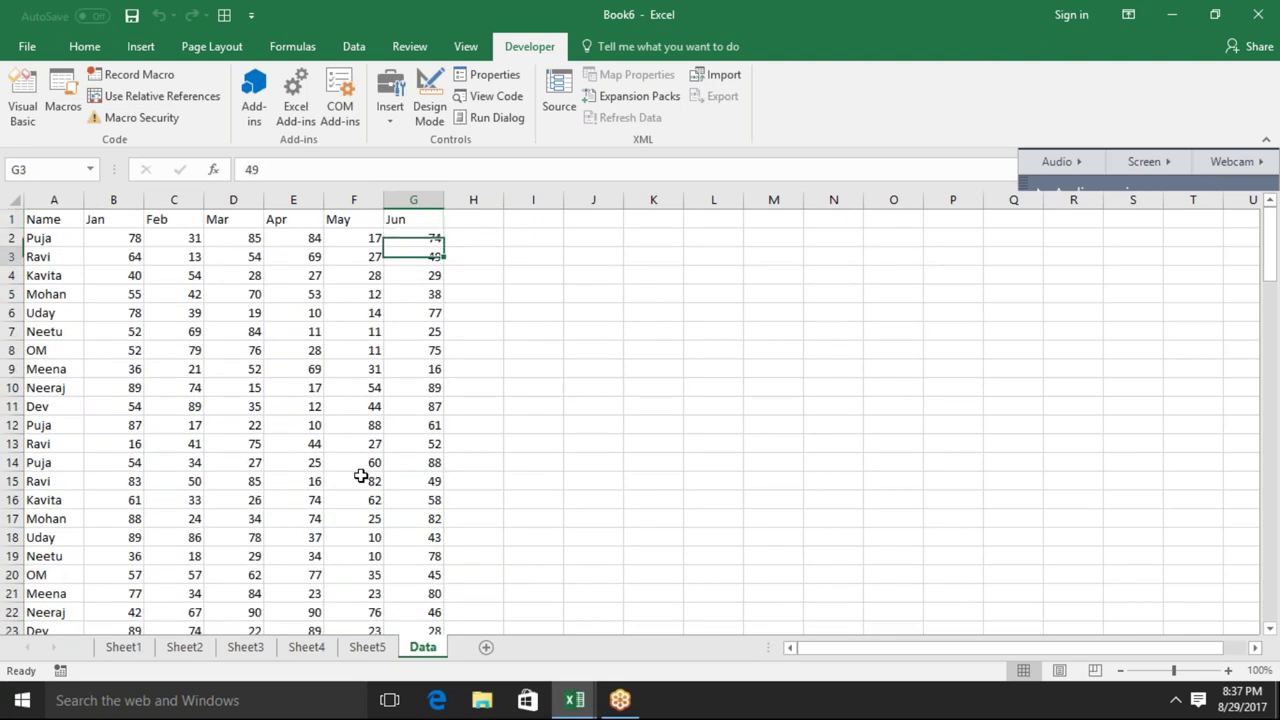
pyautogui.press('Up')
pyautogui.hotkey('ctrl', 'shift', 'Down')
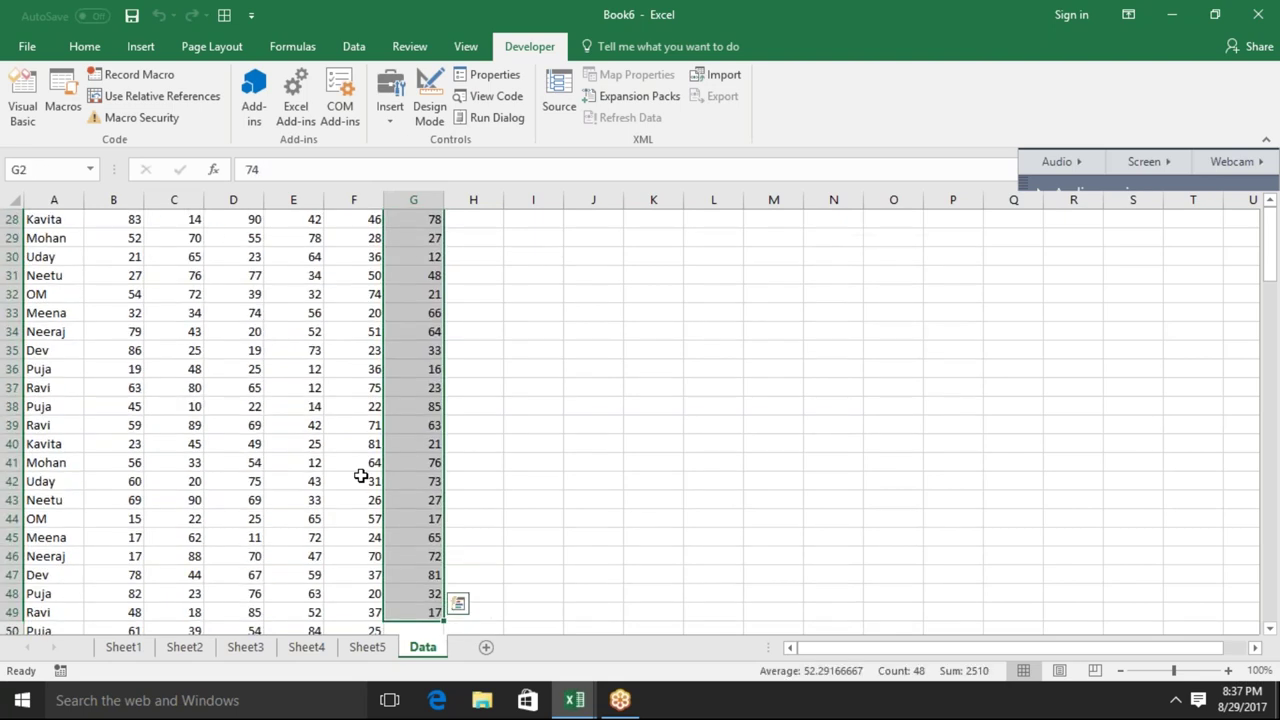
# Clear all Data sheet contents from A2 down to the end of the data
pyautogui.hotkey('ctrl', 'BackSpace')
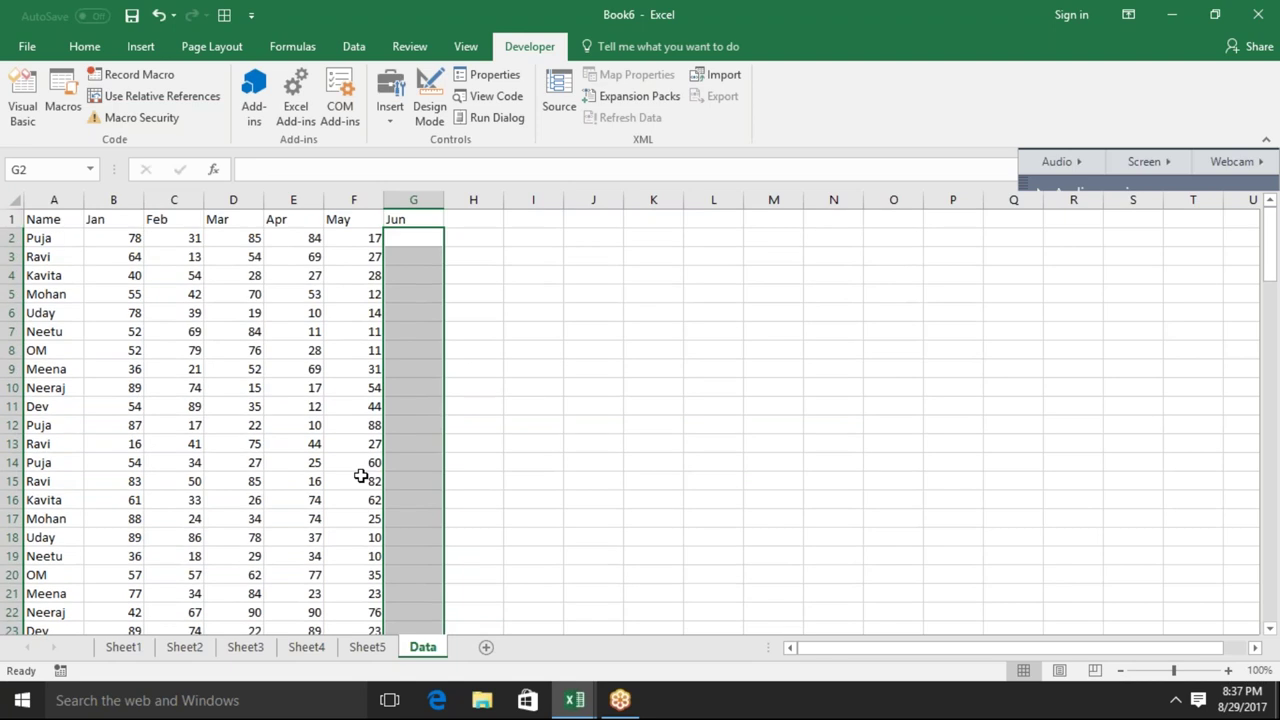
pyautogui.press('Left')
pyautogui.press('Home')
pyautogui.hotkey('ctrl', 'shift', 'Right')
pyautogui.hotkey('ctrl', 'shift', 'Down')
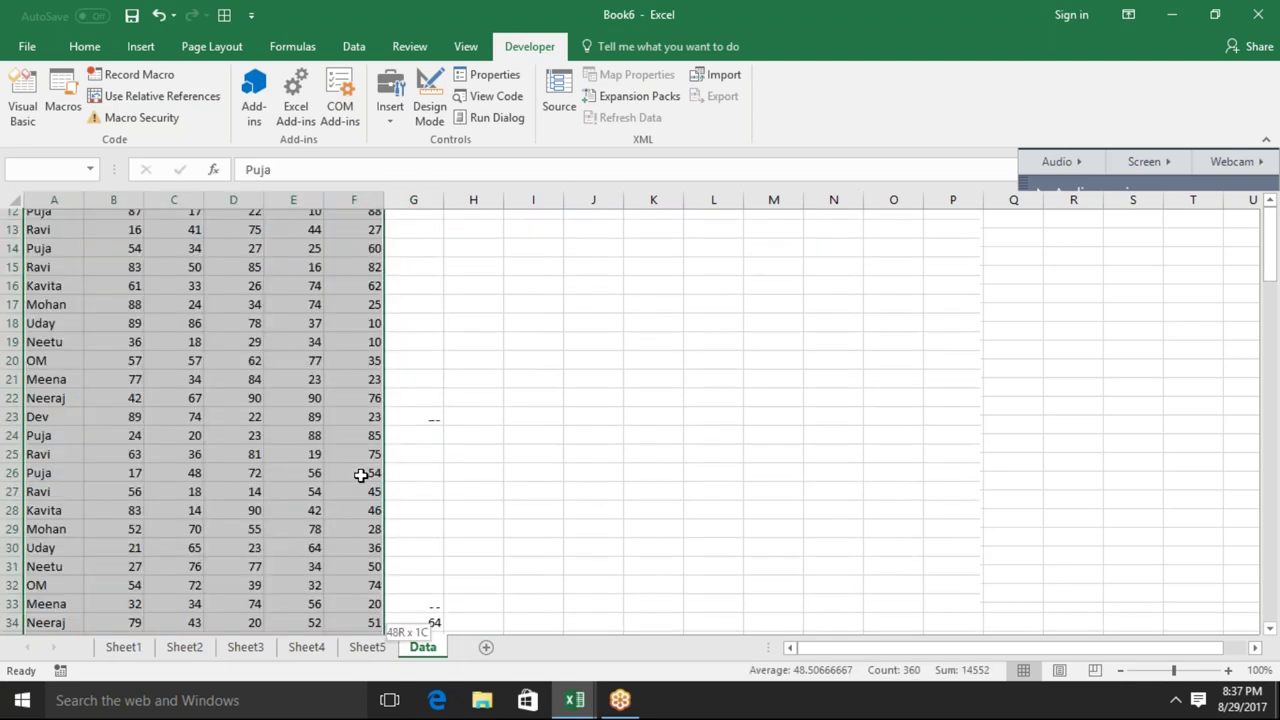
pyautogui.press('Delete')
# Check the empty Name column from the top, then return to the comp code
pyautogui.hotkey('ctrl', 'BackSpace')
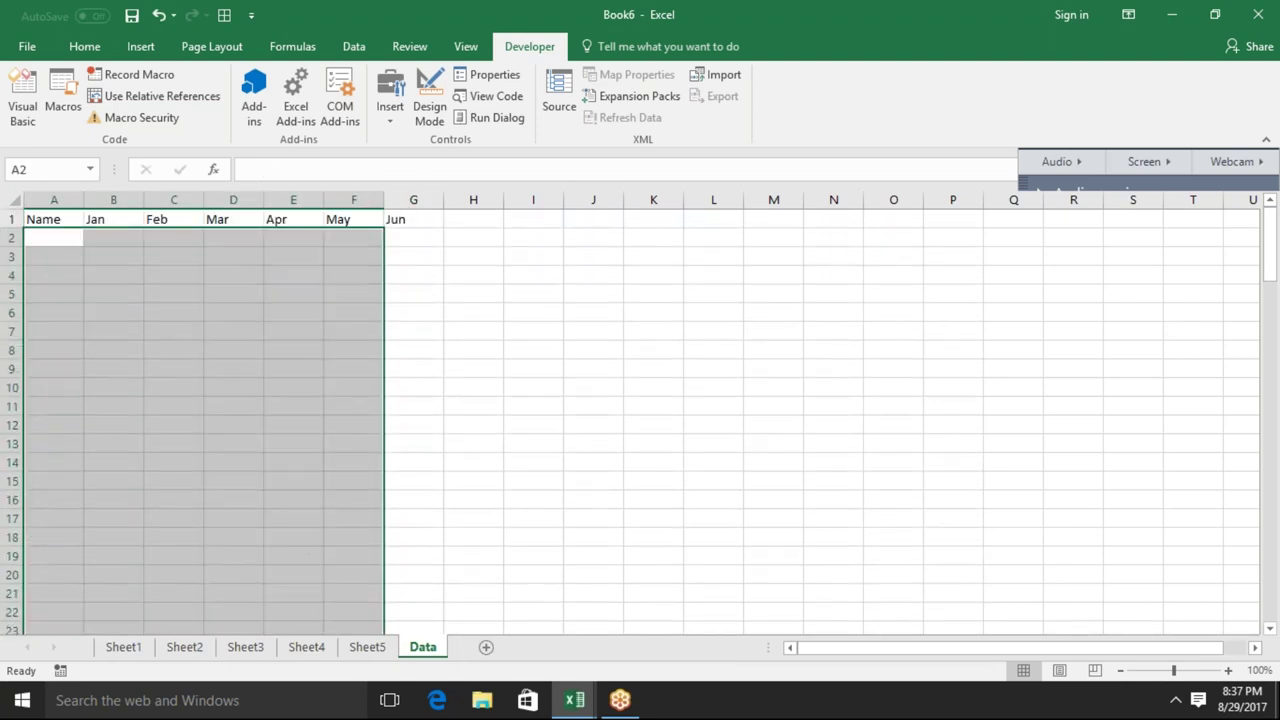
pyautogui.press('Down')
pyautogui.press('Down')
pyautogui.hotkey('ctrl', 'Home')
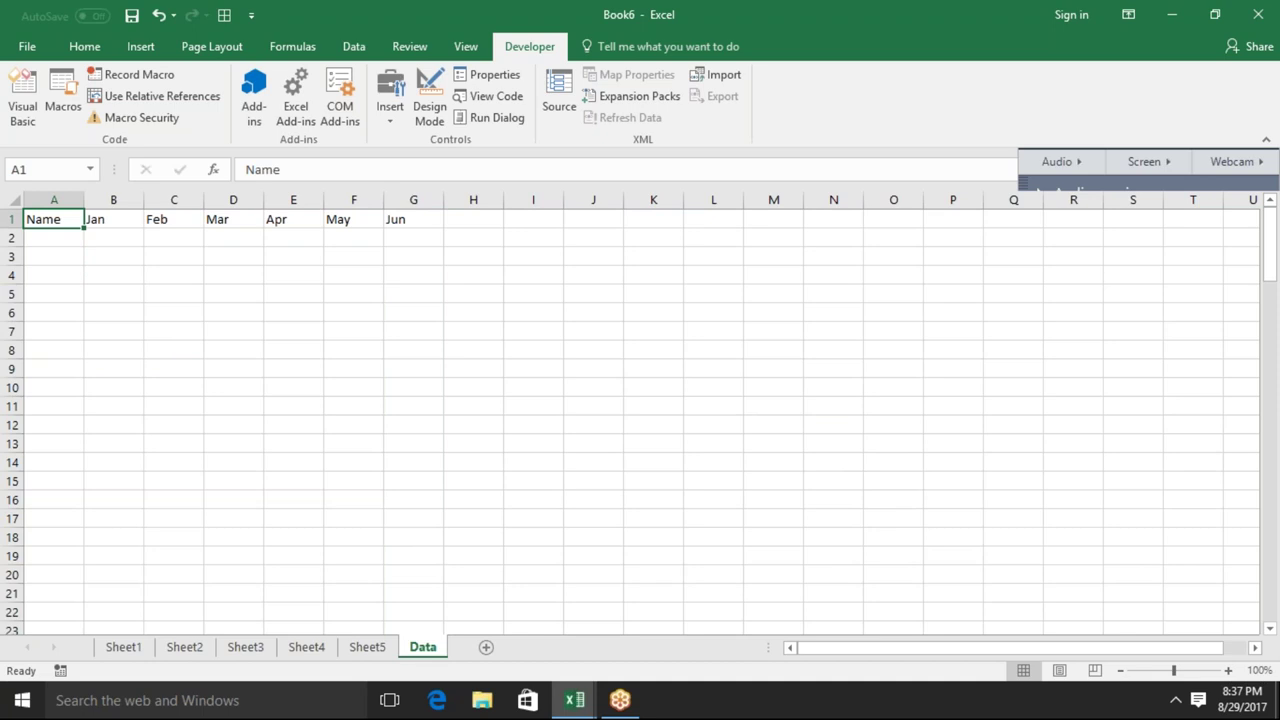
pyautogui.press('Down')
pyautogui.press('Down')
pyautogui.press('Down')
pyautogui.press('Down')
pyautogui.press('Down')
pyautogui.press('Down')
pyautogui.press('Down')
pyautogui.press('Down')
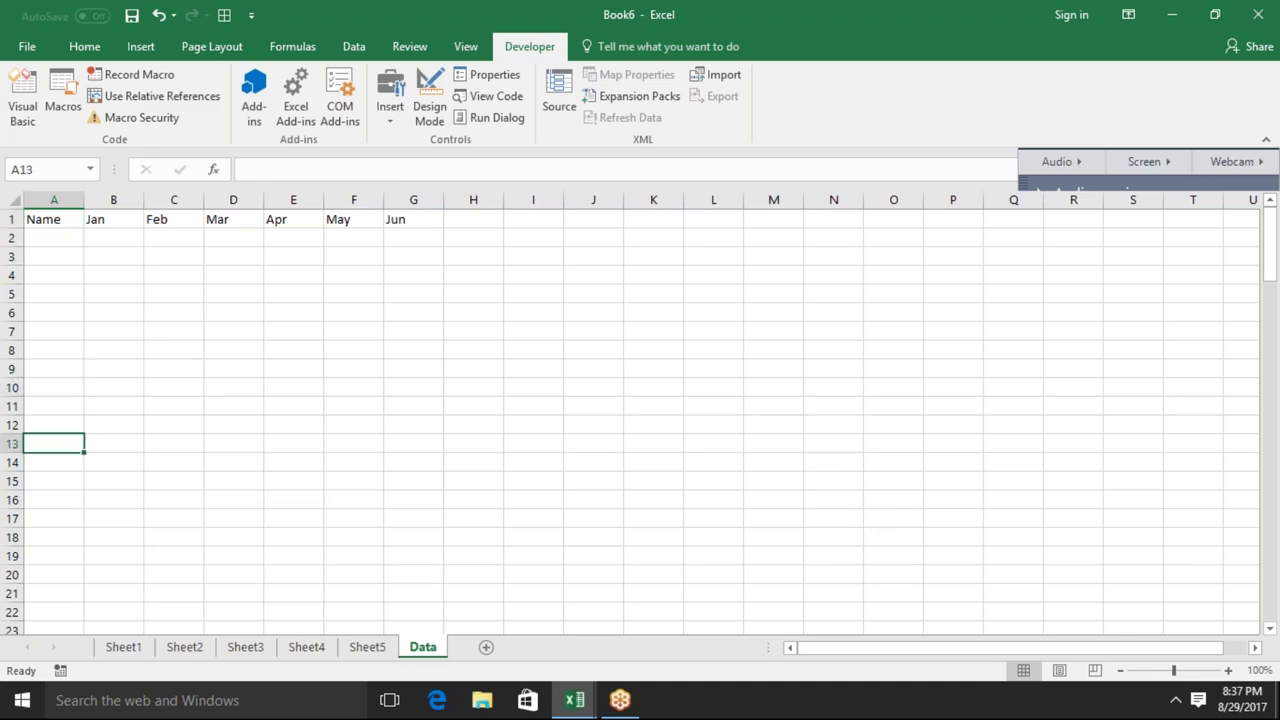
pyautogui.hotkey('alt', 'F11')
pyautogui.click(380, 428)
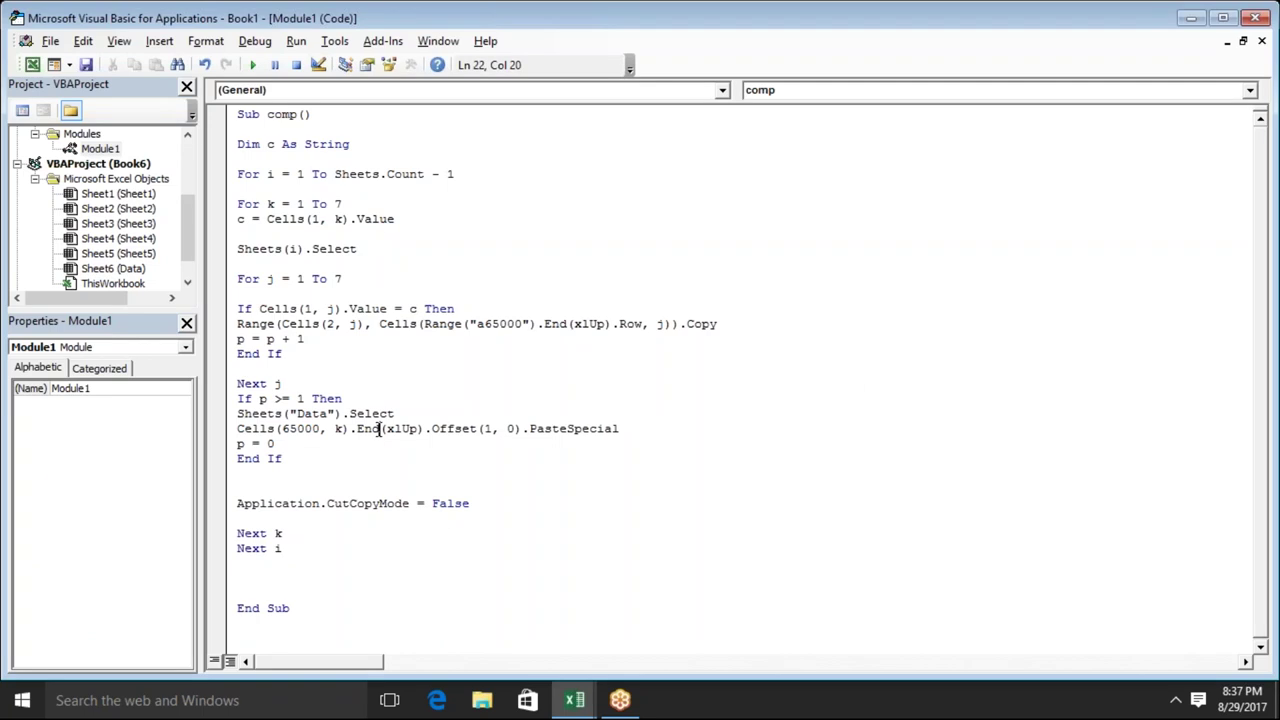
pyautogui.click(493, 428)
pyautogui.press('Up')
pyautogui.press('Up')
pyautogui.press('Up')
pyautogui.press('Up')
pyautogui.press('Down')
pyautogui.press('Down')
pyautogui.press('Down')
pyautogui.press('Down')
pyautogui.press('Up')
pyautogui.press('Up')
pyautogui.press('Up')
pyautogui.press('Up')
pyautogui.press('Up')
pyautogui.press('Up')
pyautogui.press('Down')
pyautogui.press('Down')
pyautogui.press('Down')
pyautogui.press('Down')
pyautogui.press('Down')
pyautogui.press('Up')
pyautogui.press('Up')
pyautogui.press('Up')
pyautogui.press('Down')
pyautogui.press('Return')
pyautogui.press('Up')
# Add If c = "Name" Then r = Range("A65000").End(xlUp).Row, closed with End If
pyautogui.press('Tab')
pyautogui.write('if ')
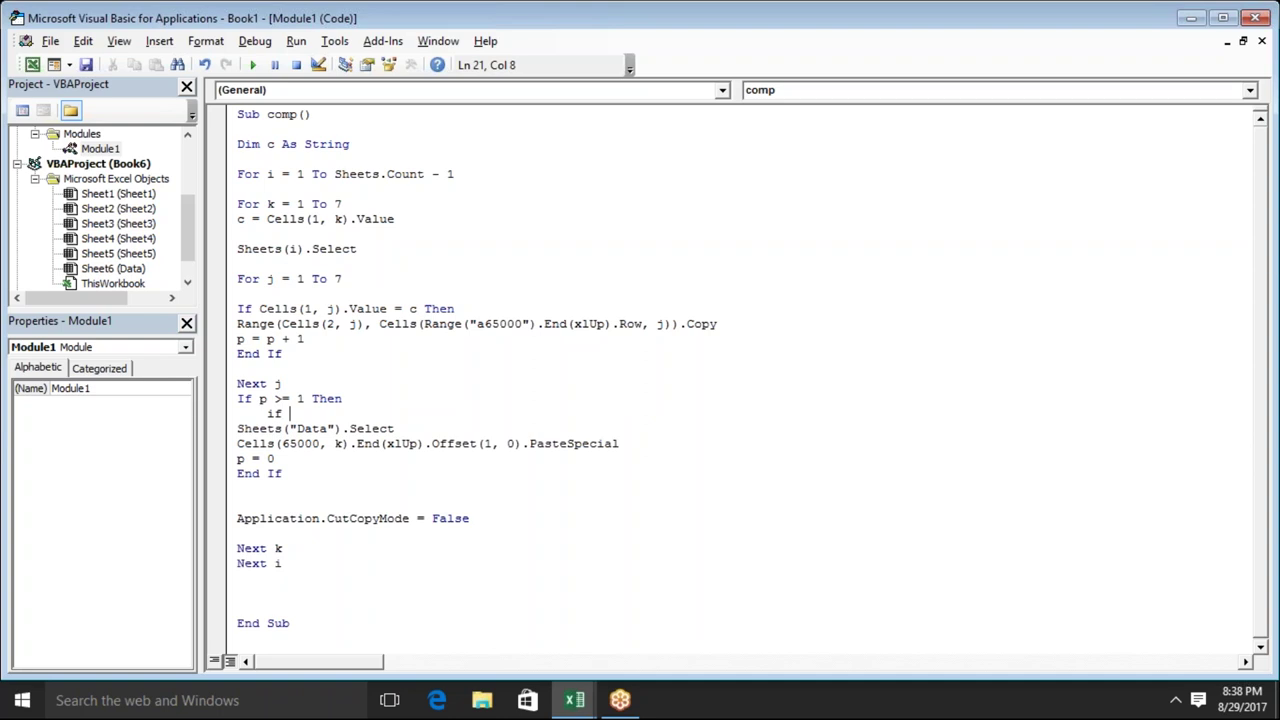
pyautogui.write('c="')
pyautogui.write('Name" then')
pyautogui.press('Return')
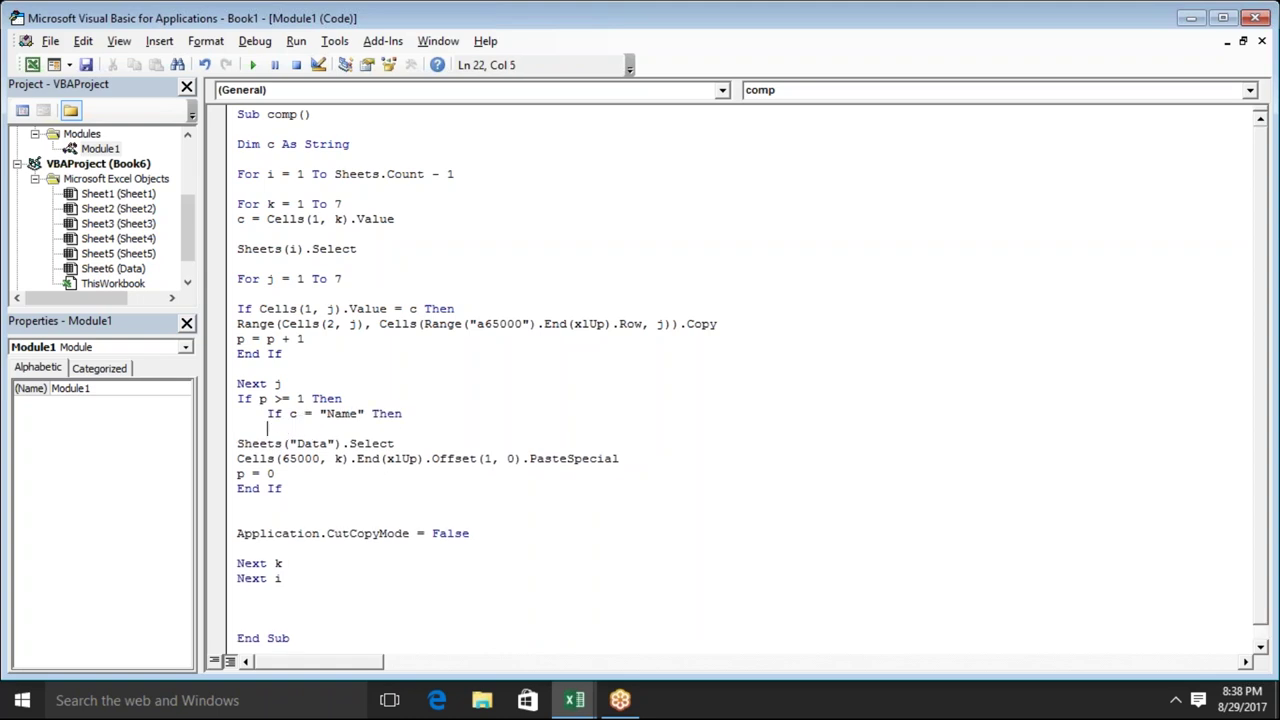
pyautogui.write('range')
pyautogui.press('BackSpace')
pyautogui.press('BackSpace')
pyautogui.press('BackSpace')
pyautogui.press('BackSpace')
pyautogui.press('BackSpace')
pyautogui.write('r=range(')
pyautogui.write('"A65000")')
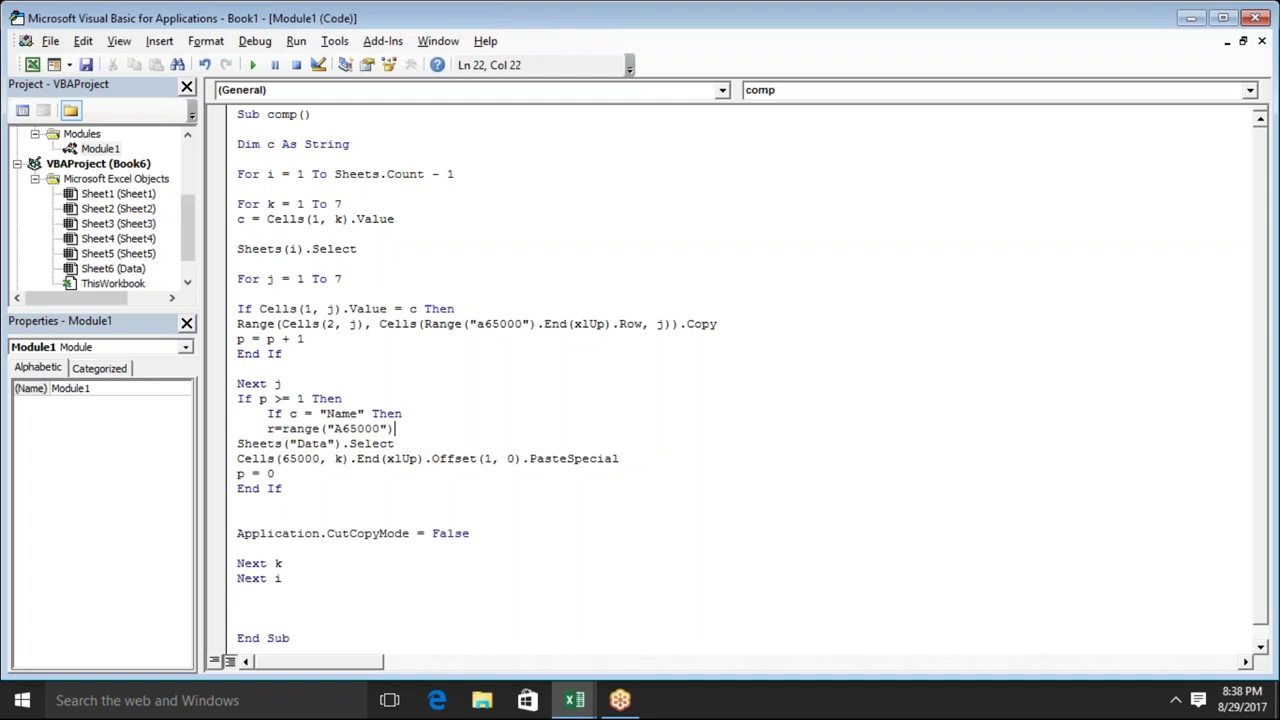
pyautogui.write('.E')
pyautogui.press('Tab')
pyautogui.write('(')
pyautogui.press('Down')
pyautogui.press('Down')
pyautogui.press('Down')
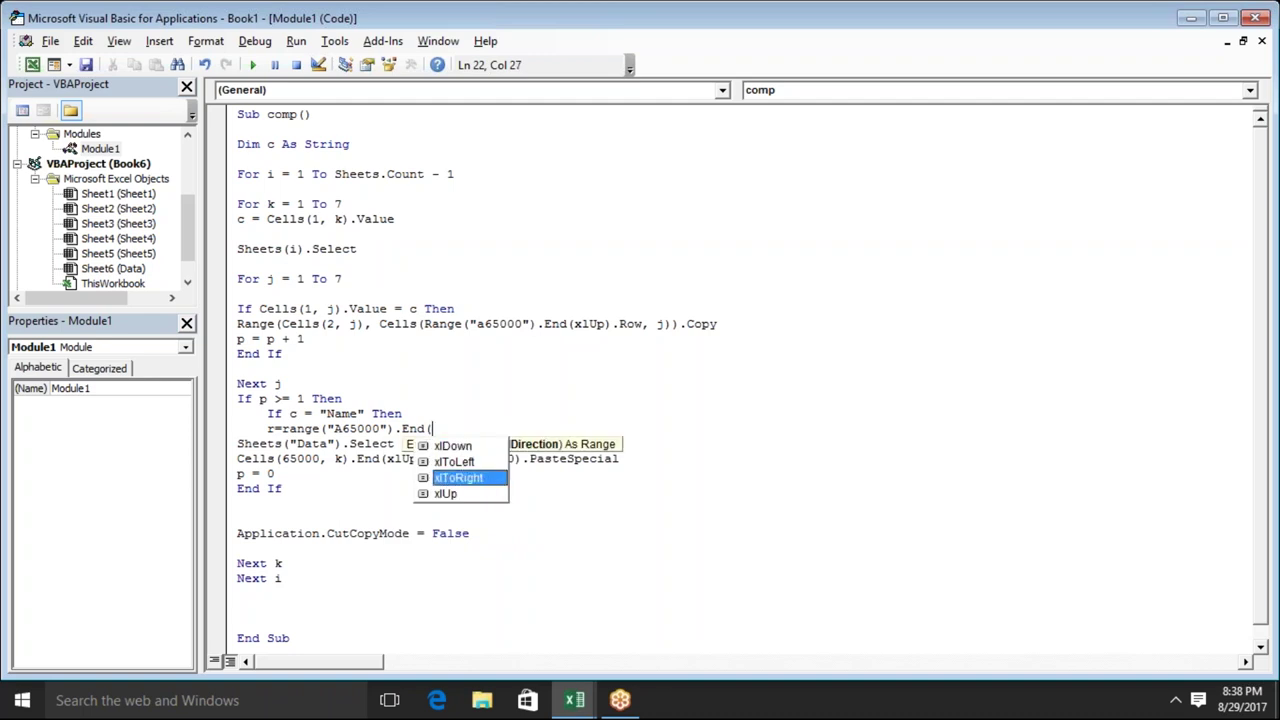
pyautogui.press('Down')
pyautogui.press('Tab')
pyautogui.write(')')
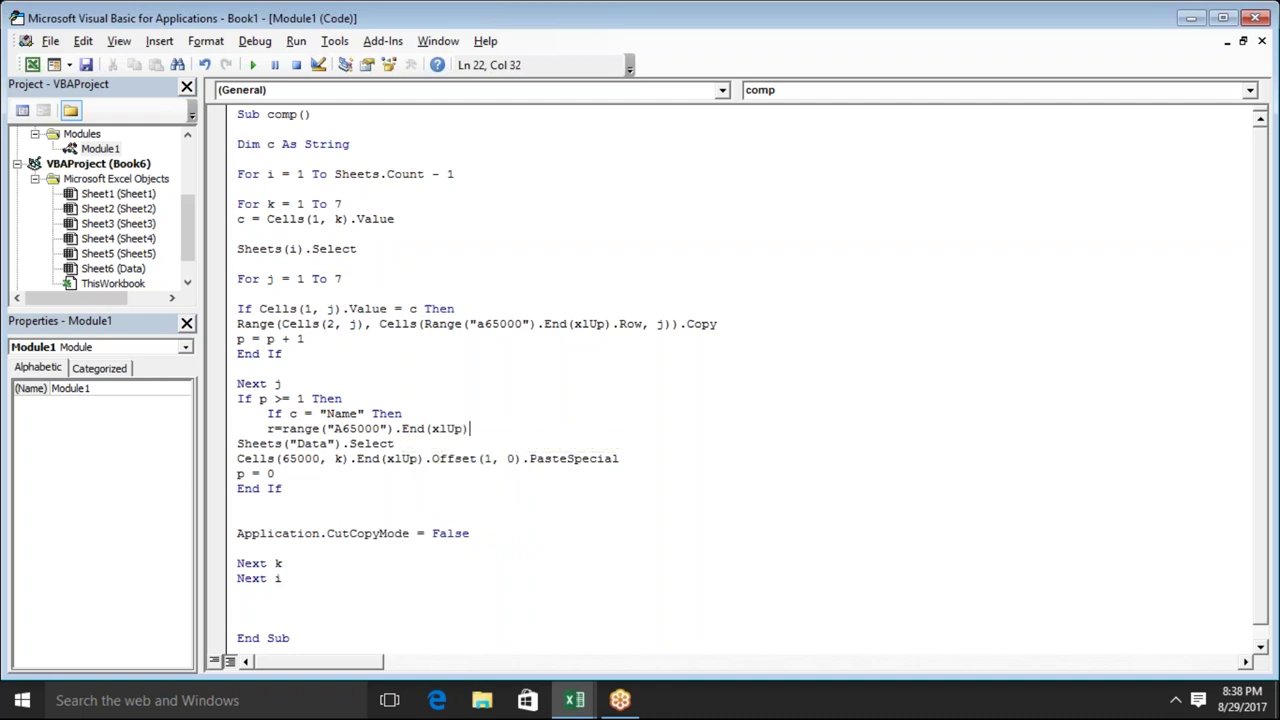
pyautogui.write('.ro')
pyautogui.press('Tab')
pyautogui.press('Return')
pyautogui.write('end if')
pyautogui.press('Down')
# Change the paste line to Cells(r, k).PasteSpecial, then switch to Excel
pyautogui.press('Down')
pyautogui.press('Down')
pyautogui.press('Up')
pyautogui.press('Up')
pyautogui.press('Up')
pyautogui.press('Down')
pyautogui.press('Down')
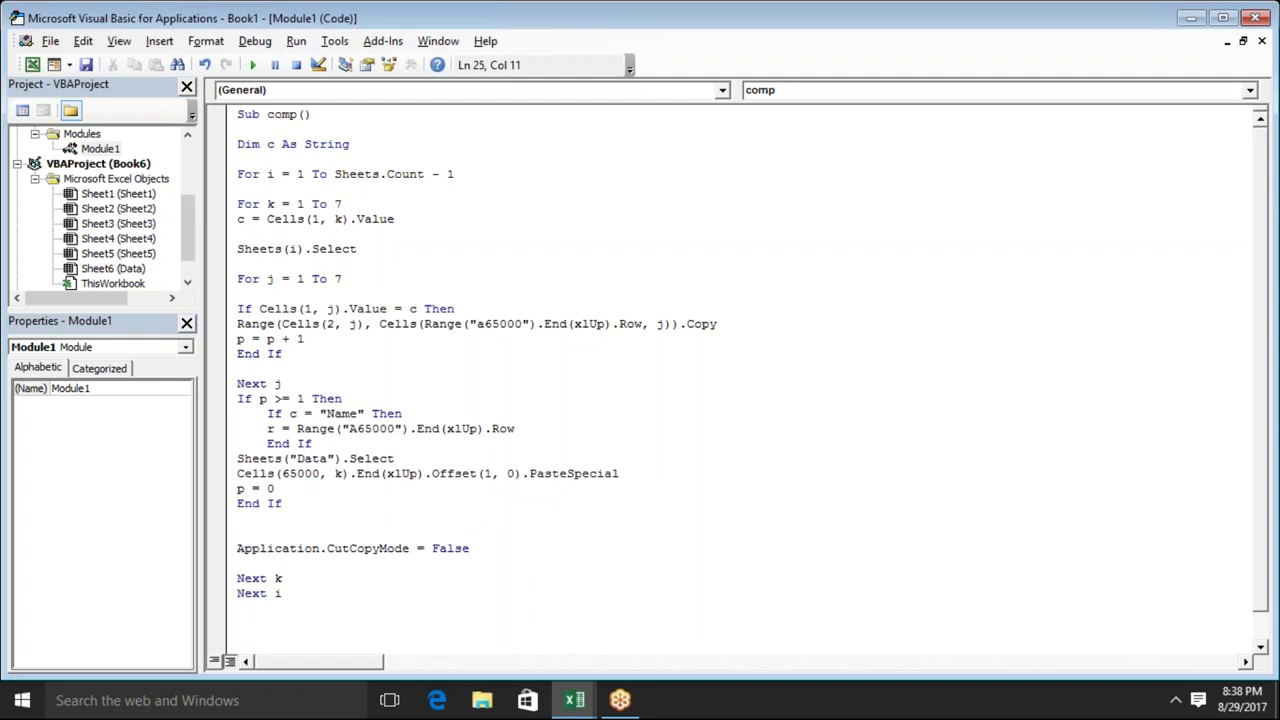
pyautogui.press('Left')
pyautogui.press('Left')
pyautogui.press('Left')
pyautogui.press('Left')
pyautogui.hotkey('shift', 'Right')
pyautogui.hotkey('shift', 'Right')
pyautogui.hotkey('shift', 'Right')
pyautogui.hotkey('shift', 'Right')
pyautogui.hotkey('shift', 'Right')
pyautogui.press('Right')
pyautogui.press('Right')
pyautogui.press('Right')
pyautogui.press('Right')
pyautogui.press('Right')
pyautogui.press('Right')
pyautogui.press('Right')
pyautogui.press('Right')
pyautogui.press('Right')
pyautogui.press('Right')
pyautogui.press('Right')
pyautogui.press('Right')
pyautogui.press('Right')
pyautogui.press('Right')
pyautogui.press('Right')
pyautogui.press('Right')
pyautogui.press('Left')
pyautogui.press('Left')
pyautogui.press('Left')
pyautogui.press('Left')
pyautogui.press('Left')
pyautogui.press('BackSpace')
pyautogui.press('BackSpace')
pyautogui.press('BackSpace')
pyautogui.press('BackSpace')
pyautogui.press('BackSpace')
pyautogui.press('BackSpace')
pyautogui.press('BackSpace')
pyautogui.press('BackSpace')
pyautogui.press('BackSpace')
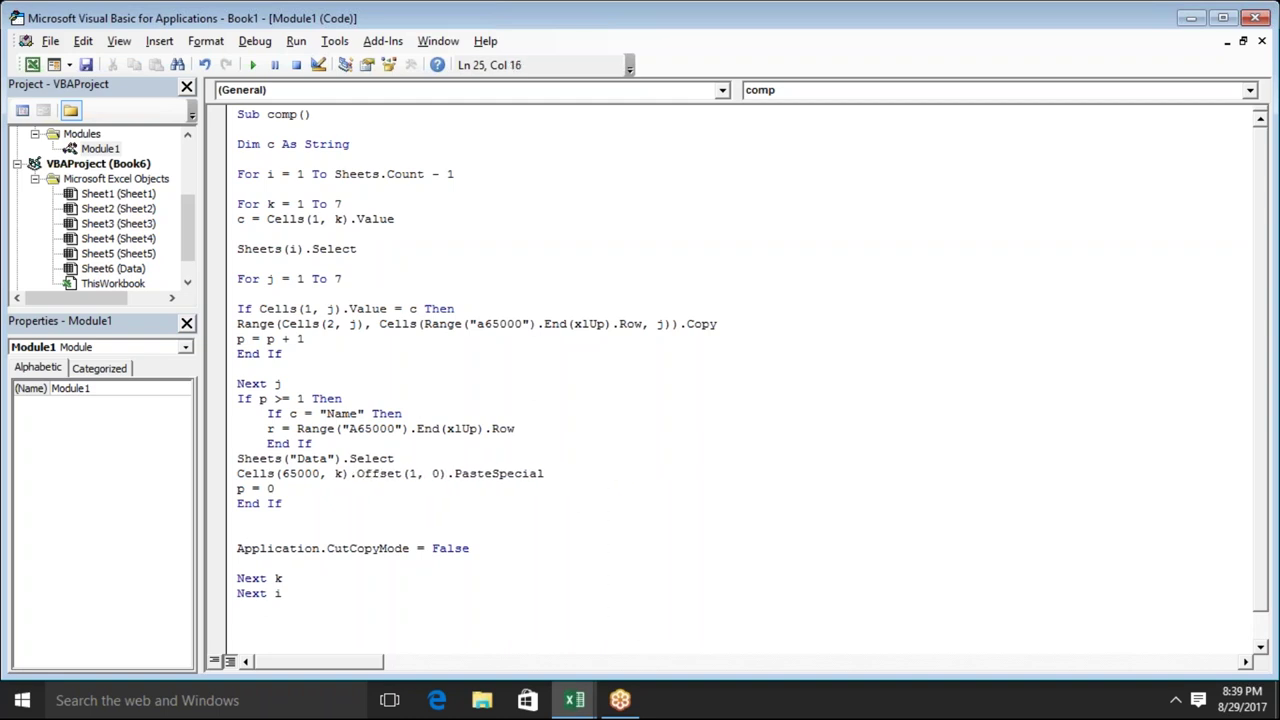
pyautogui.press('Left')
pyautogui.press('Left')
pyautogui.press('Left')
pyautogui.press('BackSpace')
pyautogui.press('Delete')
pyautogui.press('BackSpace')
pyautogui.press('BackSpace')
pyautogui.press('BackSpace')
pyautogui.write('r')
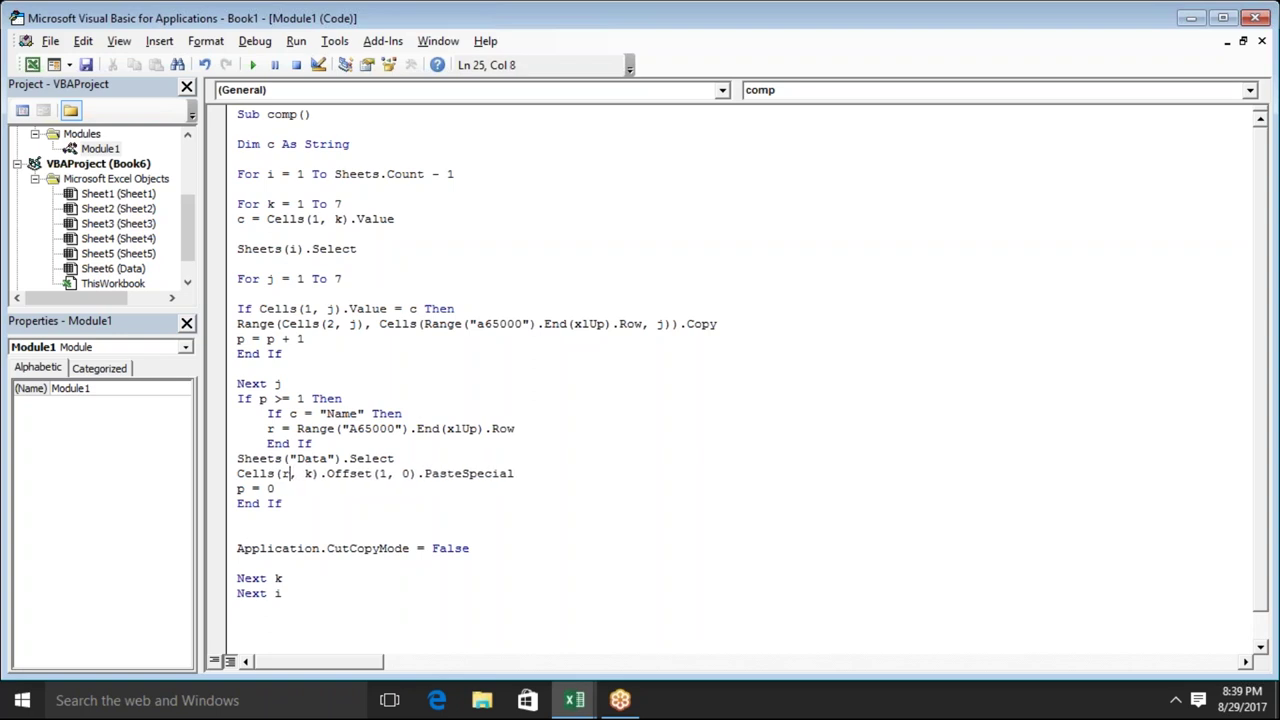
pyautogui.hotkey('alt', 'F11')
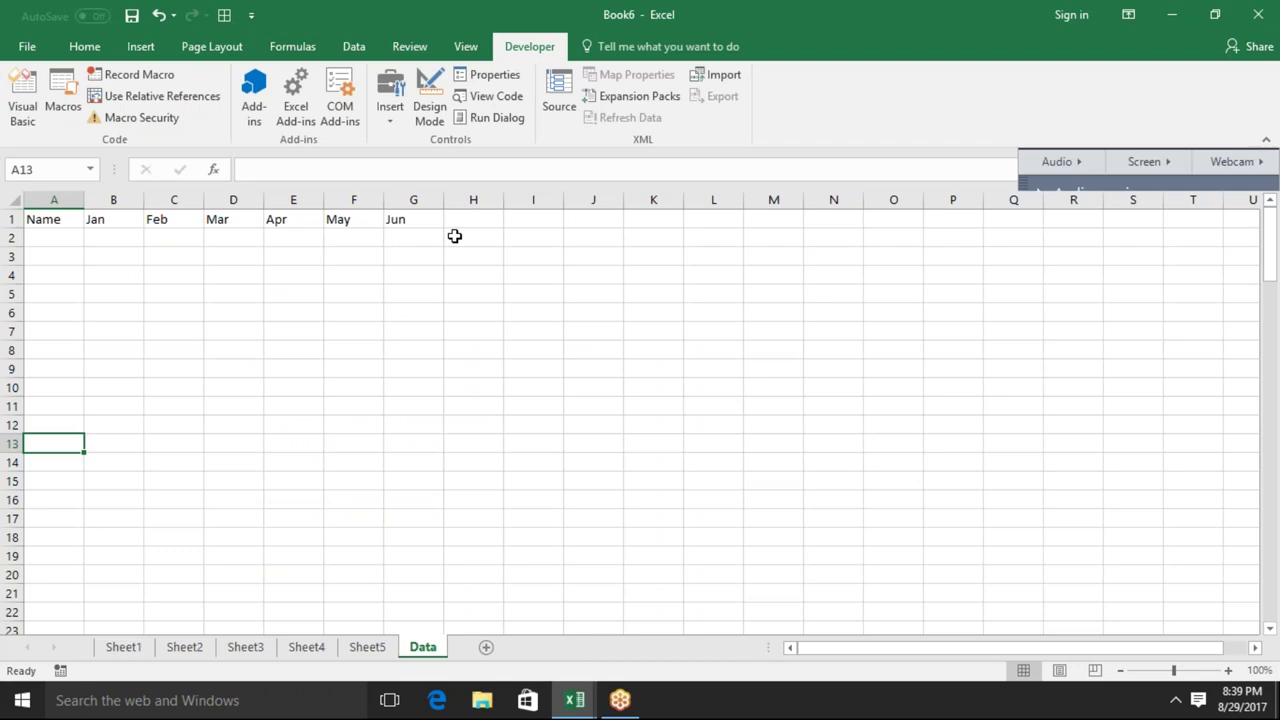
# Select A2 on the Data sheet, run Book1!comp, then go back to the VBA editor
pyautogui.click(61, 236)
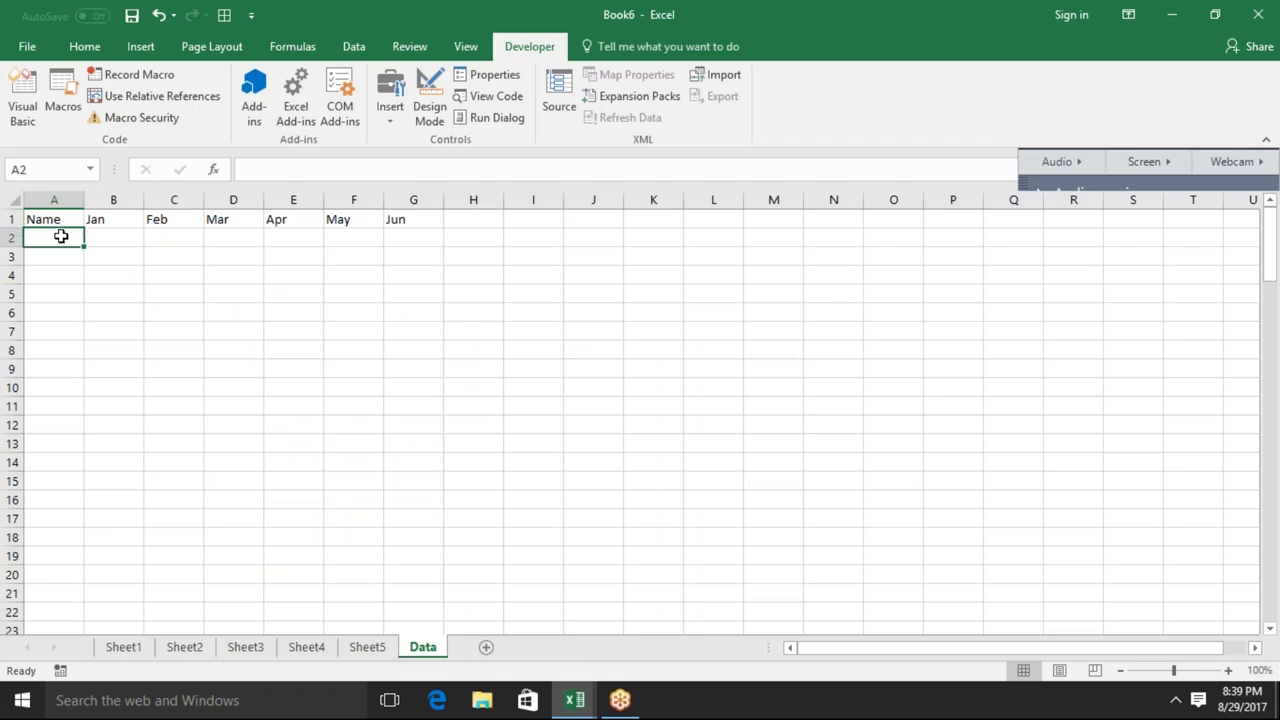
pyautogui.click(62, 105)
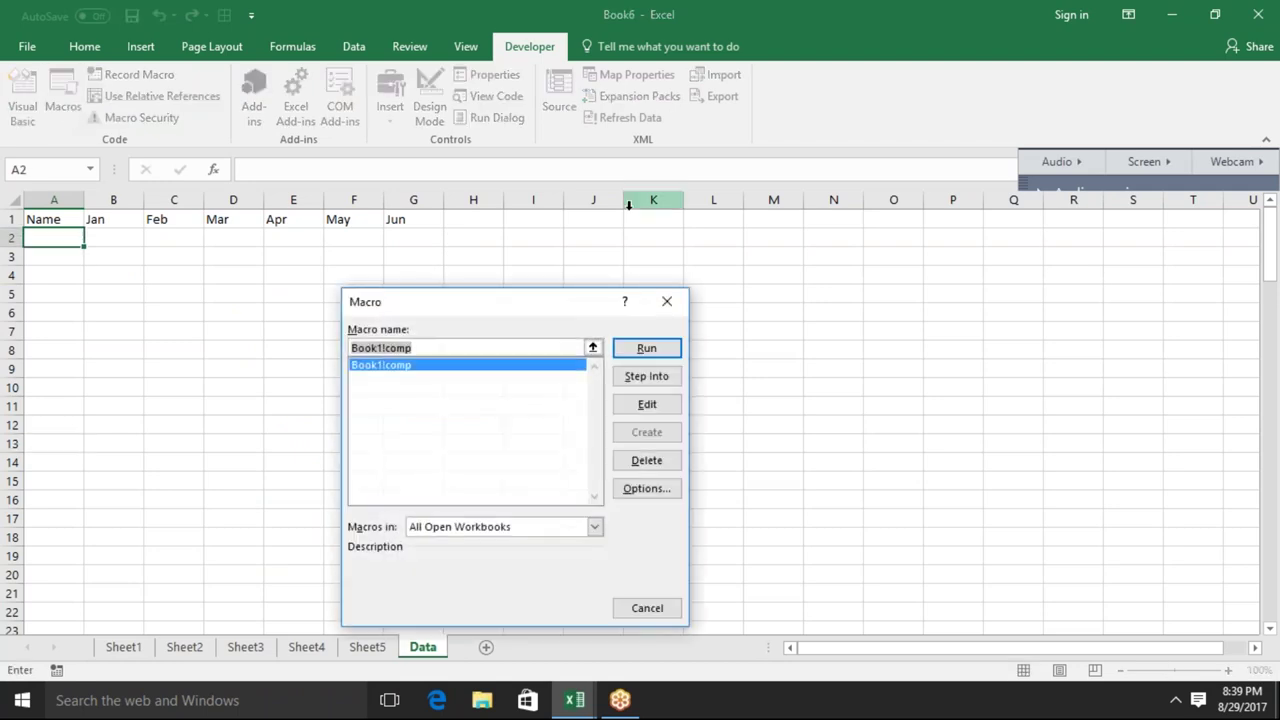
pyautogui.click(646, 348)
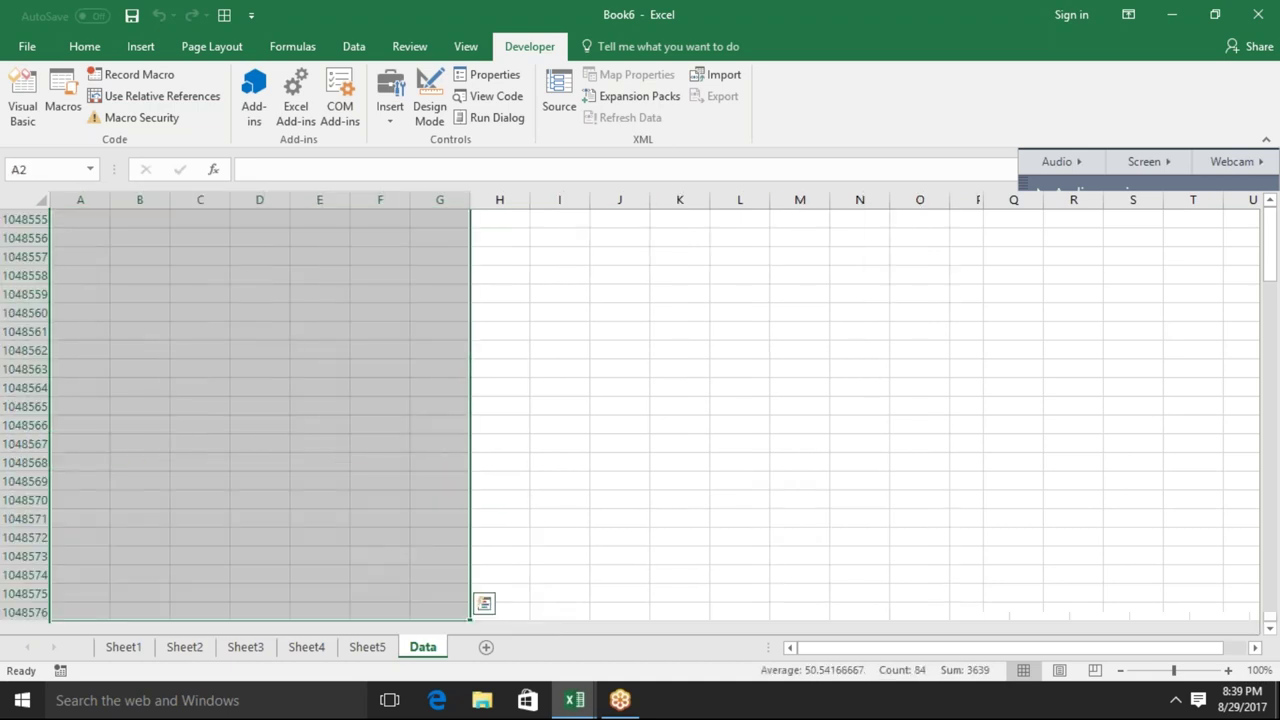
pyautogui.hotkey('alt', 'F11')
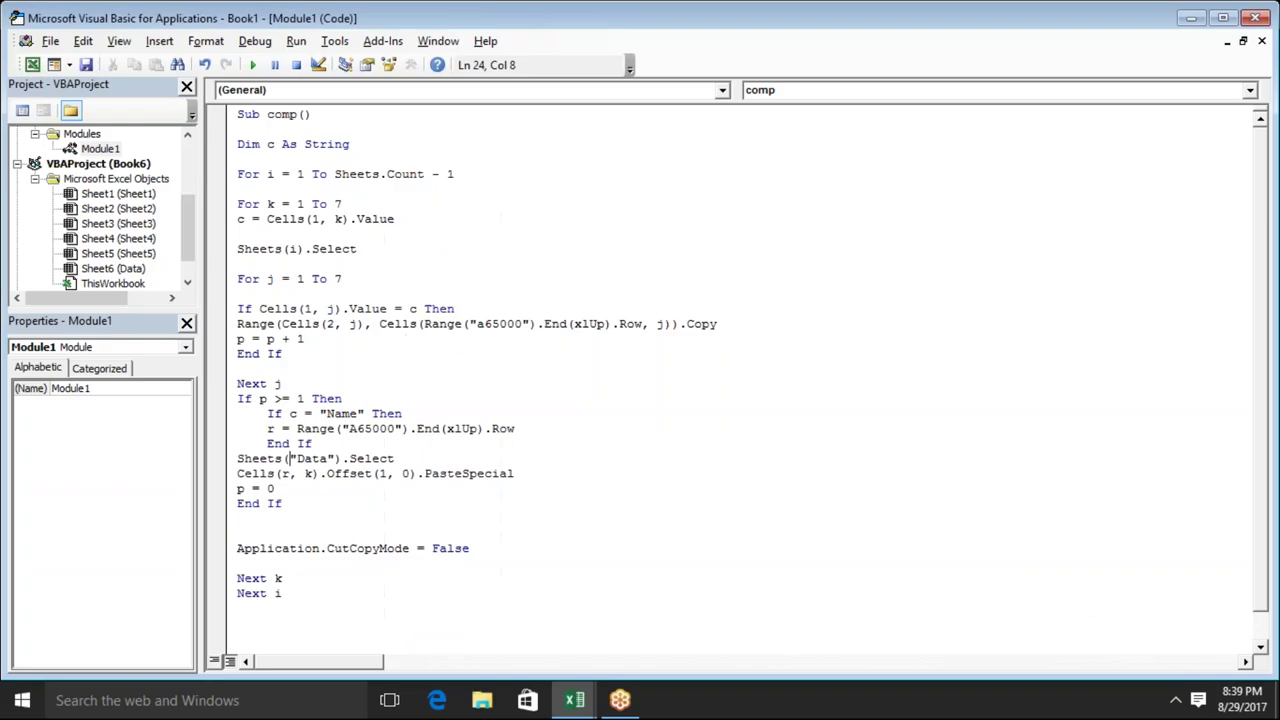
# Cut the If c = "Name" Then…End If lines and paste them below Sheets("Data").Select
pyautogui.press('Up')
pyautogui.press('Up')
pyautogui.press('Up')
pyautogui.press('Left')
pyautogui.press('Left')
pyautogui.hotkey('shift', 'Down')
pyautogui.hotkey('shift', 'Down')
pyautogui.hotkey('shift', 'Right')
pyautogui.hotkey('shift', 'Right')
pyautogui.hotkey('shift', 'Right')
pyautogui.hotkey('shift', 'Right')
pyautogui.hotkey('shift', 'Right')
pyautogui.hotkey('shift', 'Right')
pyautogui.hotkey('shift', 'Right')
pyautogui.hotkey('ctrl', 'c')
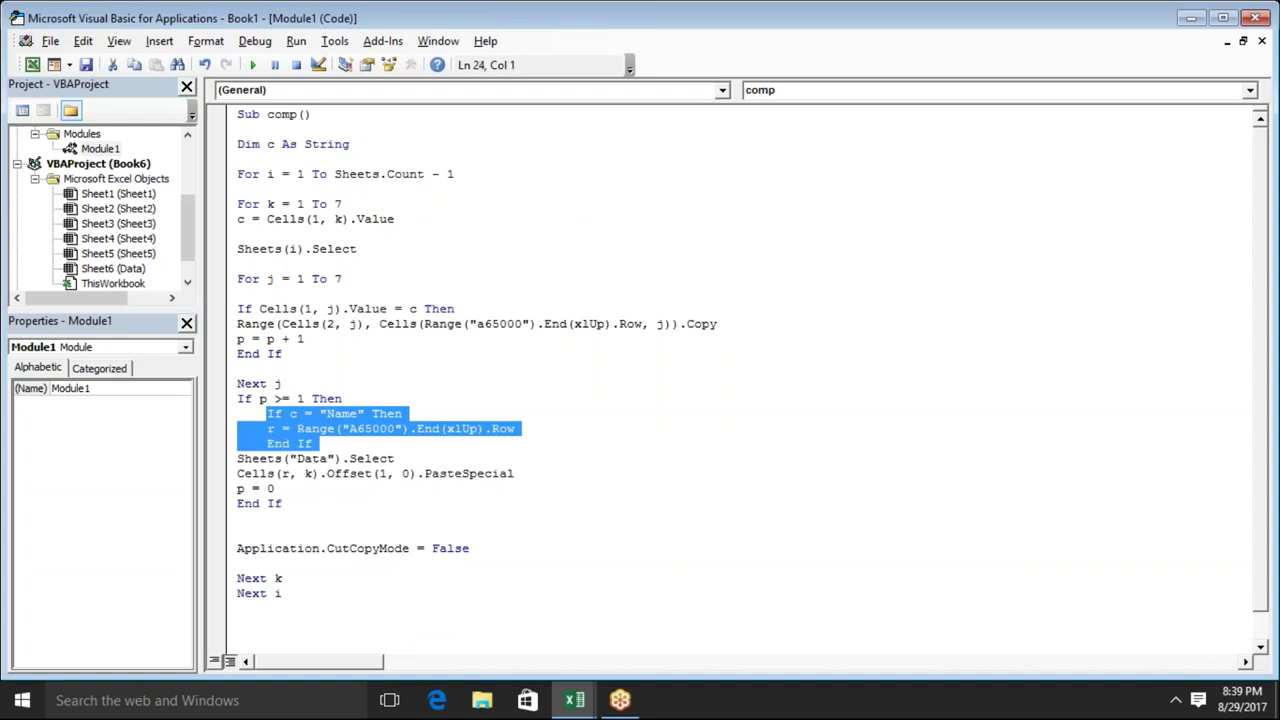
pyautogui.press('Delete')
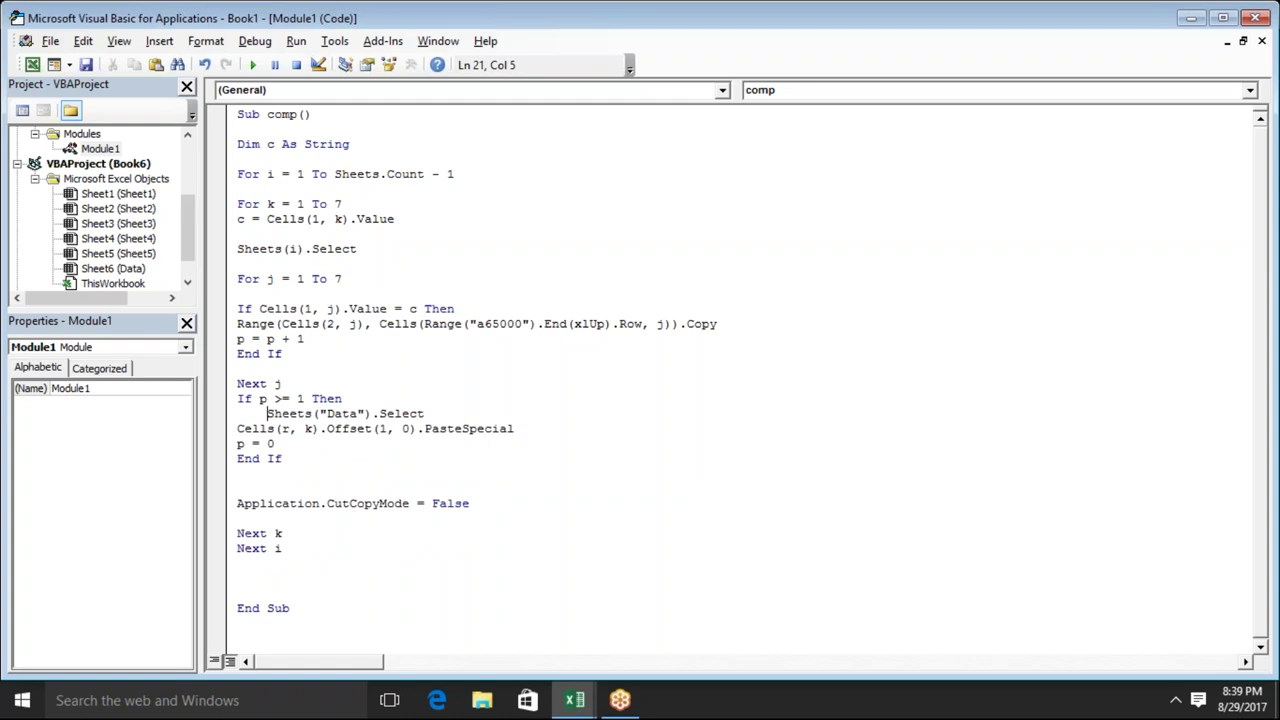
pyautogui.press('Down')
pyautogui.press('Left')
pyautogui.press('Left')
pyautogui.press('Left')
pyautogui.press('Left')
pyautogui.press('Return')
pyautogui.hotkey('ctrl', 'v')
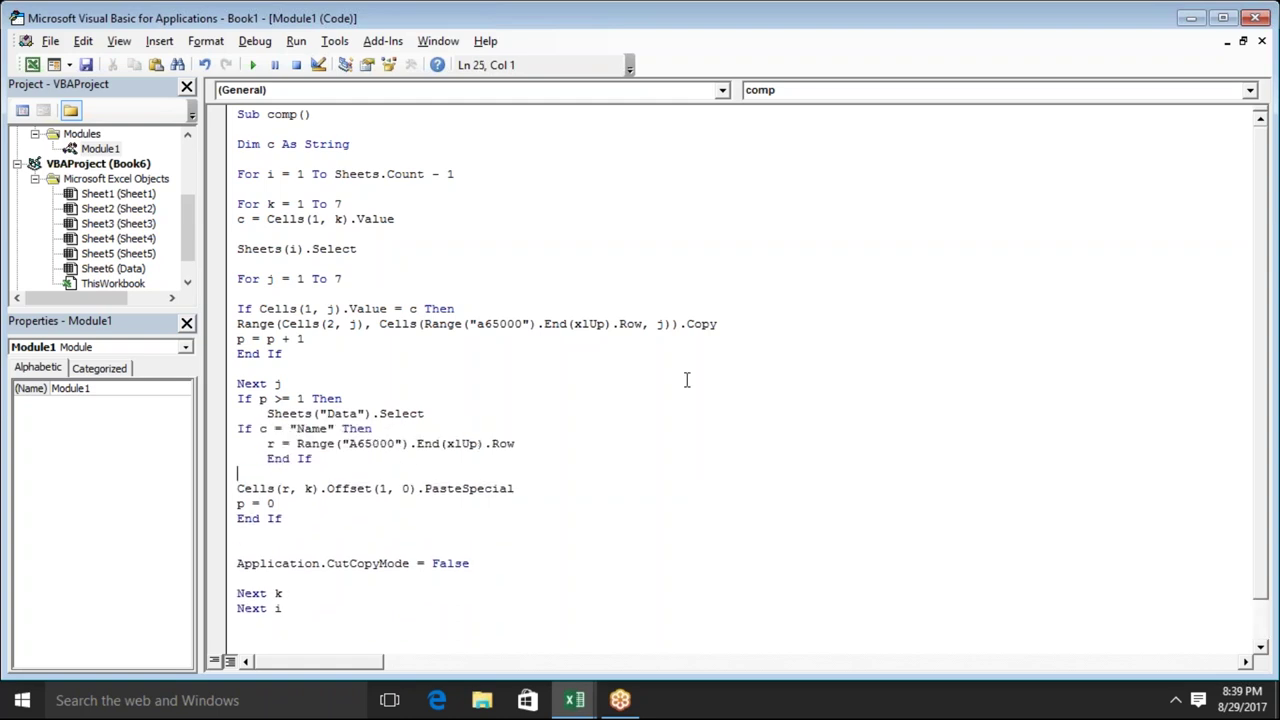
pyautogui.hotkey('alt', 'Tab')
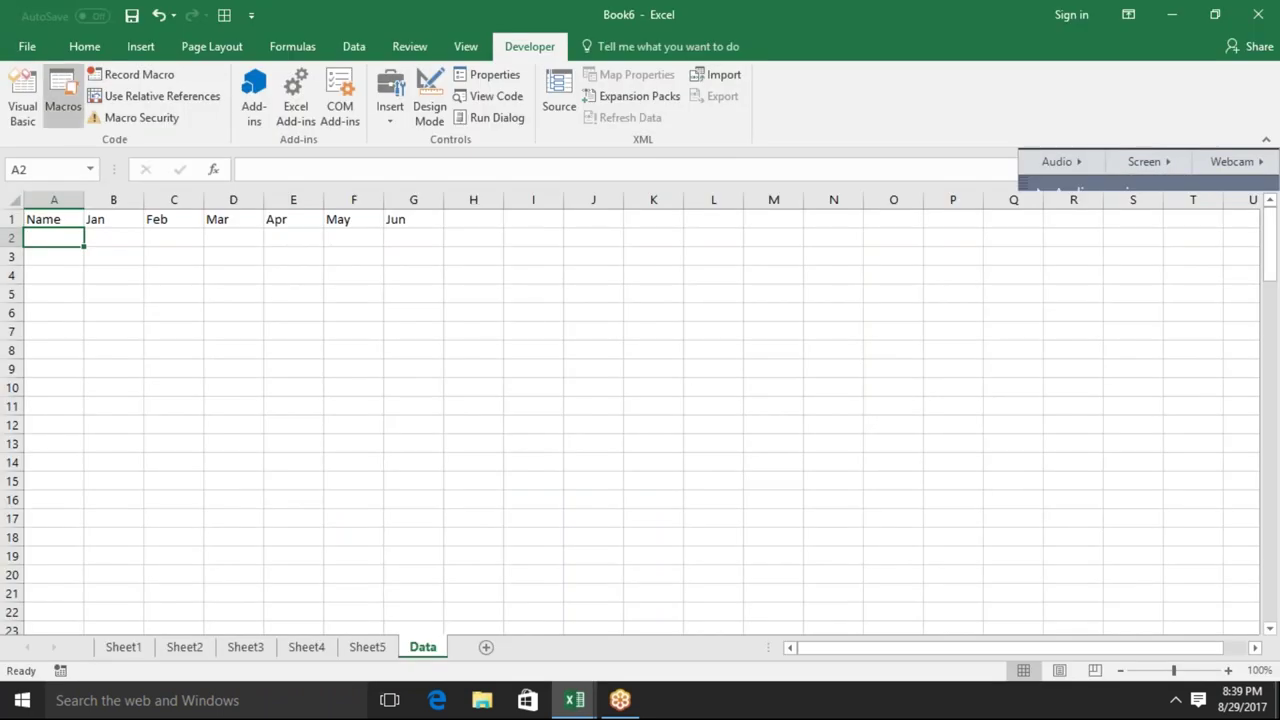
# Rerun Book1!comp and select the blank Jun cells G38 to G49
pyautogui.click(62, 100)
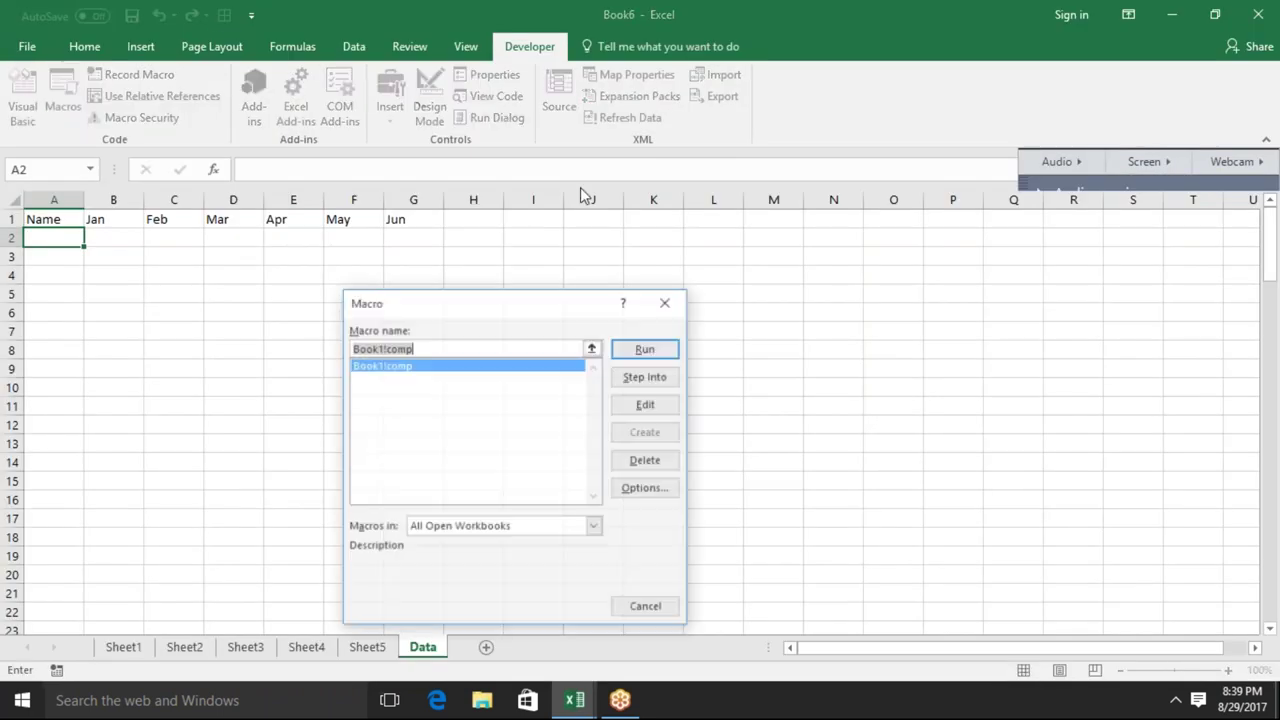
pyautogui.click(646, 348)
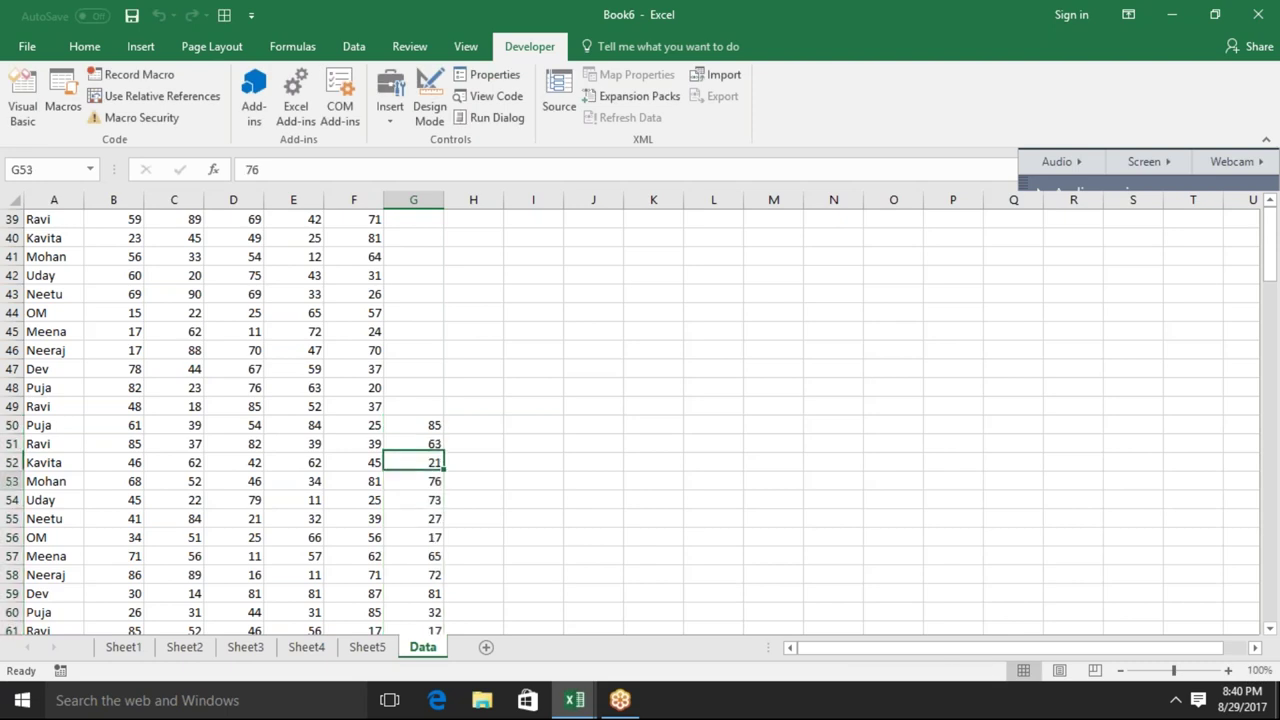
pyautogui.press('Up')
pyautogui.press('Up')
pyautogui.press('Up')
pyautogui.press('Up')
pyautogui.press('Up')
pyautogui.press('Up')
pyautogui.press('Up')
pyautogui.press('Up')
pyautogui.press('Down')
pyautogui.press('Down')
pyautogui.press('Down')
pyautogui.press('Down')
pyautogui.hotkey('shift', 'Down')
pyautogui.hotkey('shift', 'Down')
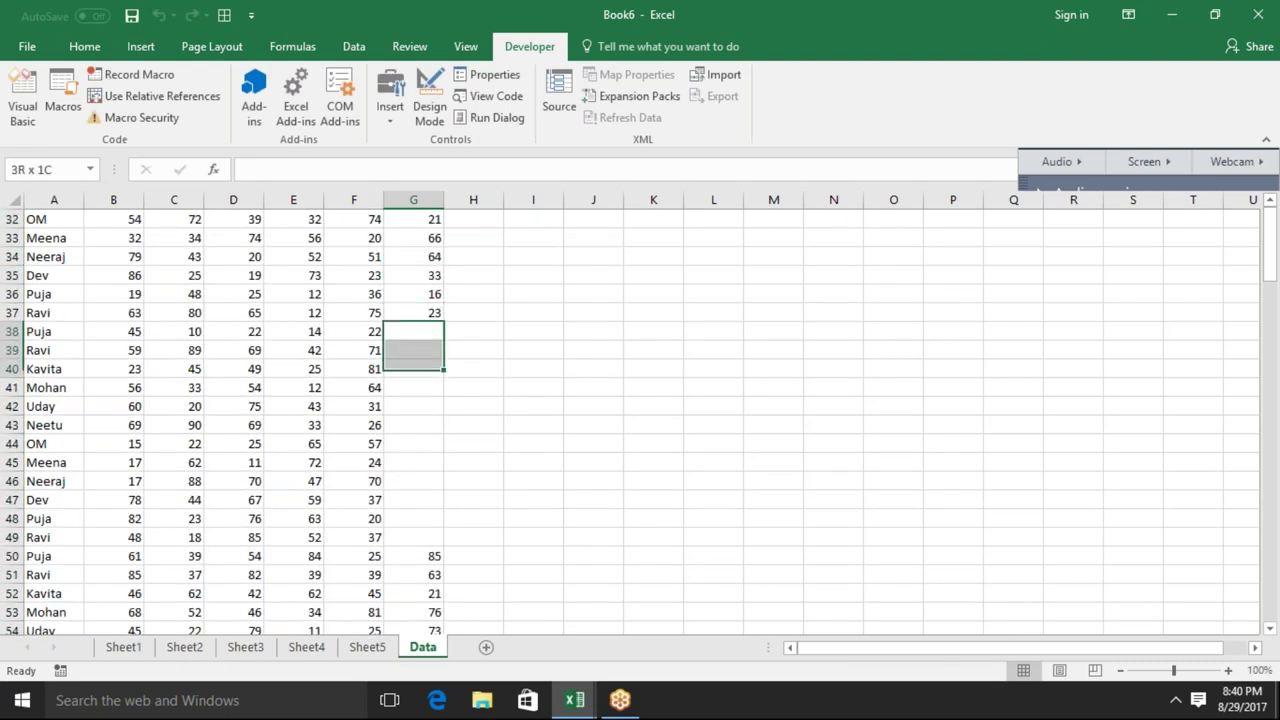
pyautogui.hotkey('shift', 'Down')
pyautogui.hotkey('shift', 'Down')
pyautogui.hotkey('shift', 'Down')
pyautogui.press('Down')
pyautogui.press('Down')
pyautogui.press('Down')
pyautogui.press('Down')
pyautogui.press('Down')
pyautogui.press('Down')
pyautogui.press('Down')
# Return to the top of the Data sheet and switch back to the VBA editor
pyautogui.press('Left')
pyautogui.press('Left')
pyautogui.hotkey('ctrl', 'Up')
pyautogui.hotkey('ctrl', 'Up')
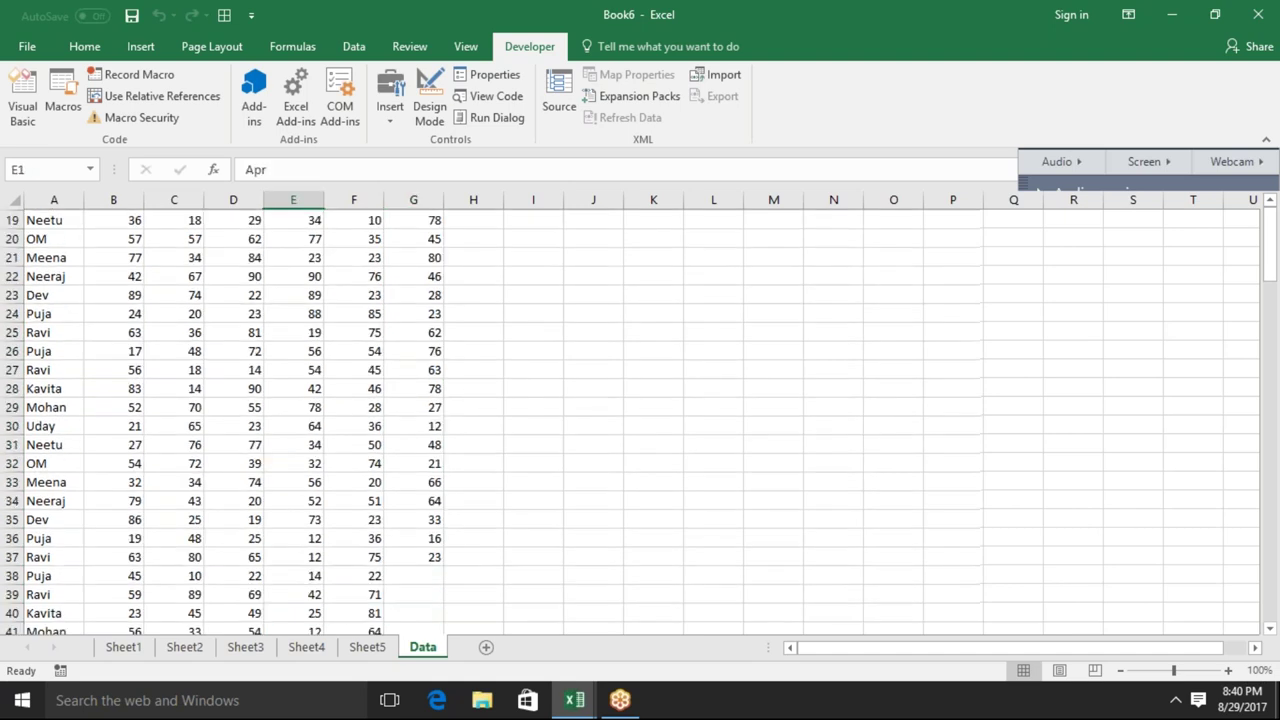
pyautogui.click(1084, 164)
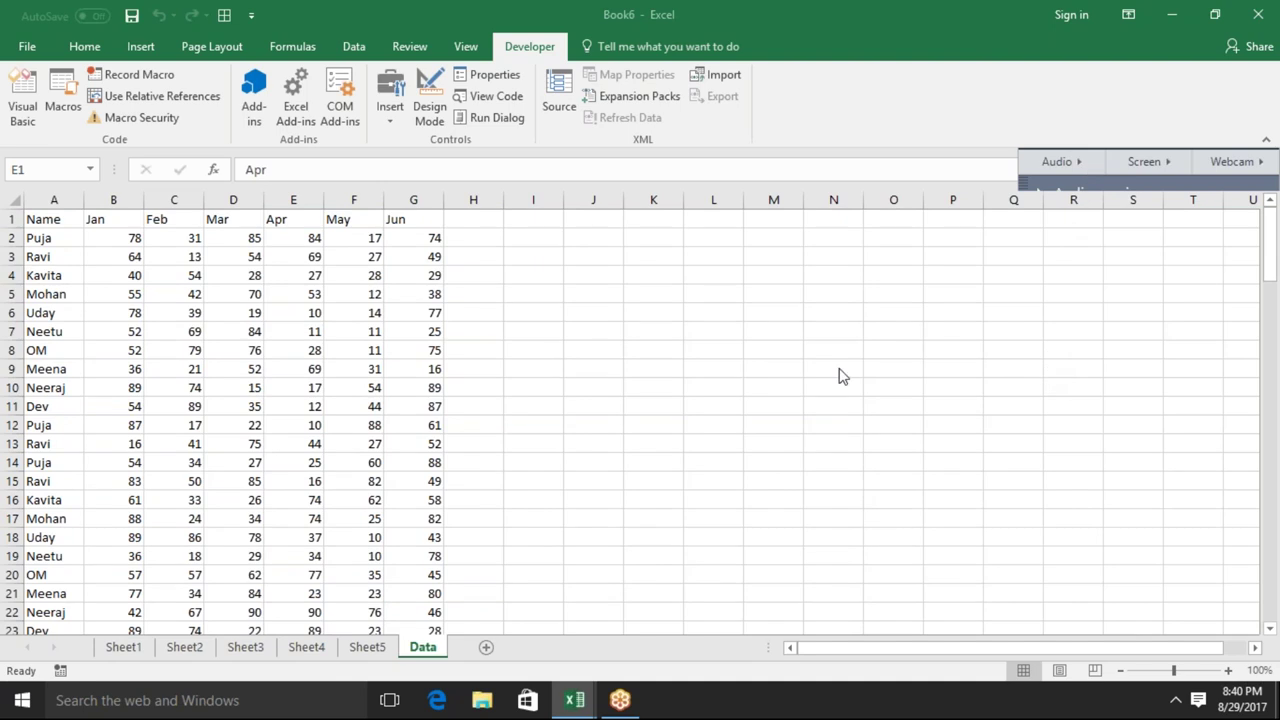
pyautogui.hotkey('alt', 'Tab')
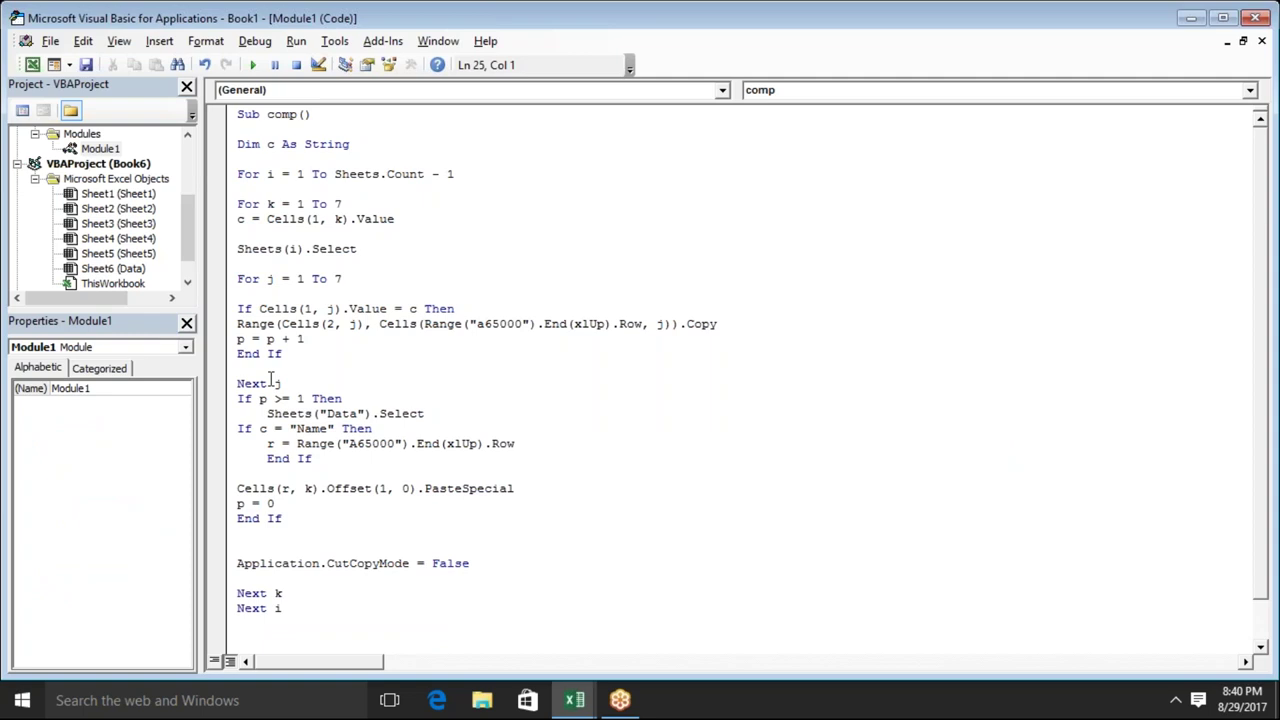
# Walk through the comp macro's variable declaration, header-match End If and p = p + 1 lines
pyautogui.press('Up')
pyautogui.press('Up')
pyautogui.press('Up')
pyautogui.press('Up')
pyautogui.press('Up')
pyautogui.press('Up')
pyautogui.press('Up')
pyautogui.press('Up')
pyautogui.press('Up')
pyautogui.press('Down')
pyautogui.press('Down')
pyautogui.press('Down')
pyautogui.press('Down')
pyautogui.press('Down')
pyautogui.press('Down')
pyautogui.press('Down')
pyautogui.press('Down')
pyautogui.press('Down')
pyautogui.press('Down')
pyautogui.press('Down')
pyautogui.press('Up')
pyautogui.press('Down')
pyautogui.press('Up')
pyautogui.press('Down')
pyautogui.press('Down')
pyautogui.press('Down')
pyautogui.press('Down')
pyautogui.press('Down')
pyautogui.press('Down')
pyautogui.press('Up')
pyautogui.press('Up')
pyautogui.press('Up')
pyautogui.press('Up')
pyautogui.press('Up')
pyautogui.press('Up')
pyautogui.press('Up')
pyautogui.press('Up')
pyautogui.press('Down')
pyautogui.press('Up')
pyautogui.press('Up')
pyautogui.press('Up')
pyautogui.press('Up')
pyautogui.press('Up')
pyautogui.press('Up')
# Highlight the header-matching copy block, the paste block and the p = p + 1 counter line
pyautogui.hotkey('shift', 'Down')
pyautogui.hotkey('shift', 'Down')
pyautogui.hotkey('shift', 'Down')
pyautogui.hotkey('shift', 'Down')
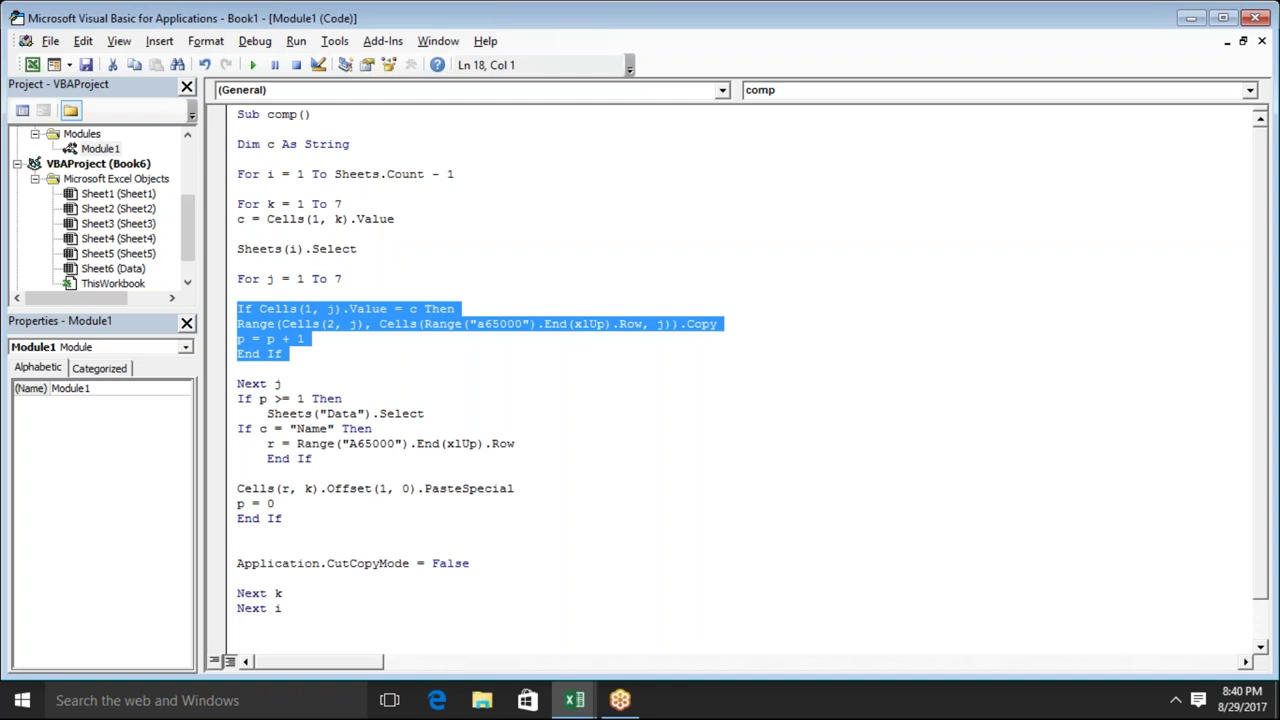
pyautogui.press('Down')
pyautogui.press('Down')
pyautogui.press('Down')
pyautogui.press('Up')
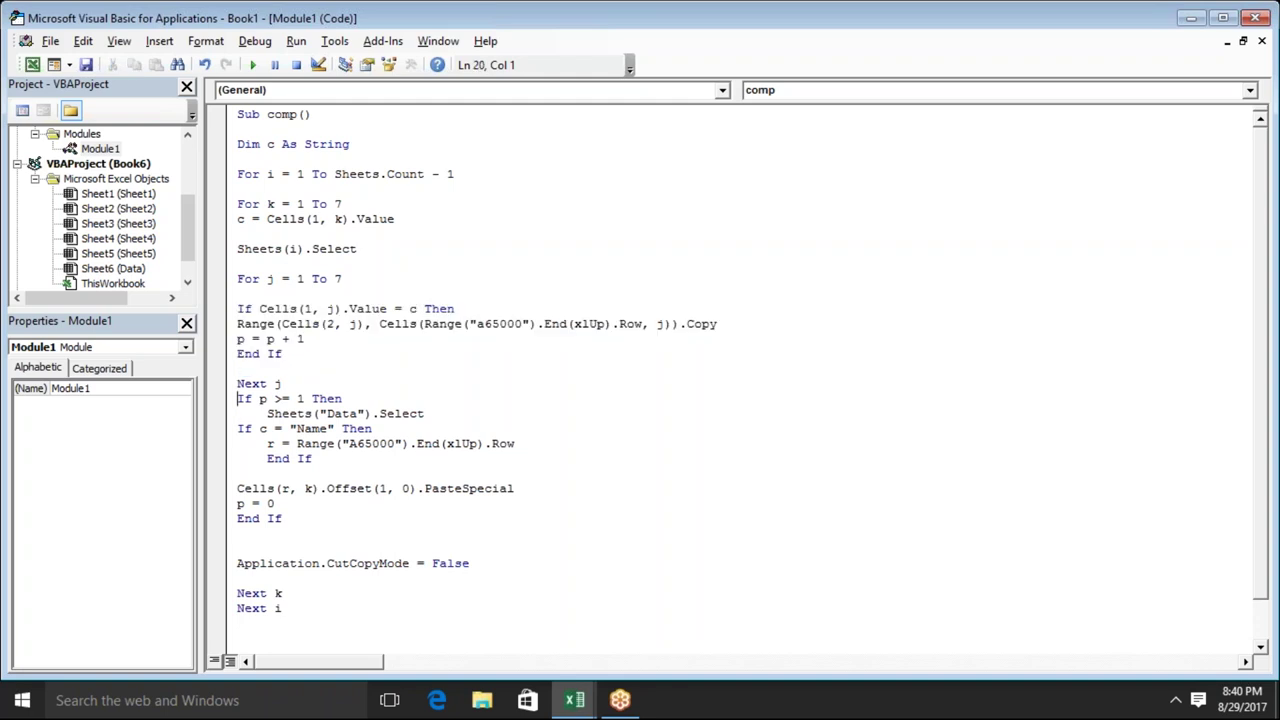
pyautogui.hotkey('shift', 'Down')
pyautogui.hotkey('shift', 'Down')
pyautogui.hotkey('shift', 'Down')
pyautogui.hotkey('shift', 'Down')
pyautogui.hotkey('shift', 'Down')
pyautogui.press('Up')
pyautogui.press('Up')
pyautogui.press('Up')
pyautogui.press('Up')
pyautogui.press('Up')
pyautogui.press('Down')
pyautogui.press('Down')
pyautogui.press('Down')
pyautogui.press('Down')
pyautogui.press('Up')
pyautogui.press('Up')
pyautogui.press('Up')
pyautogui.press('Up')
pyautogui.press('Up')
pyautogui.hotkey('shift', 'Down')
pyautogui.hotkey('shift', 'Up')
pyautogui.press('Down')
pyautogui.hotkey('shift', 'Down')
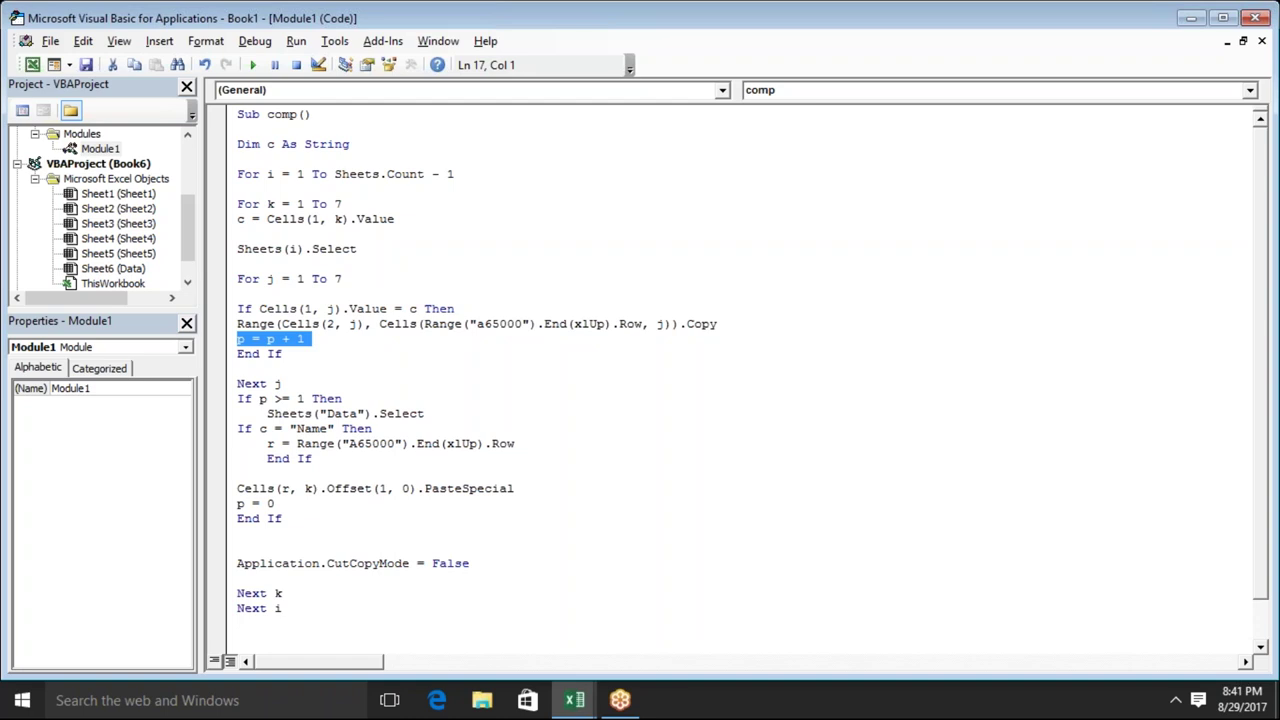
# Highlight the If p >= 1 Then, Name check and PasteSpecial lines, then return to Excel
pyautogui.press('Down')
pyautogui.press('Down')
pyautogui.press('Down')
pyautogui.press('Down')
pyautogui.hotkey('shift', 'End')
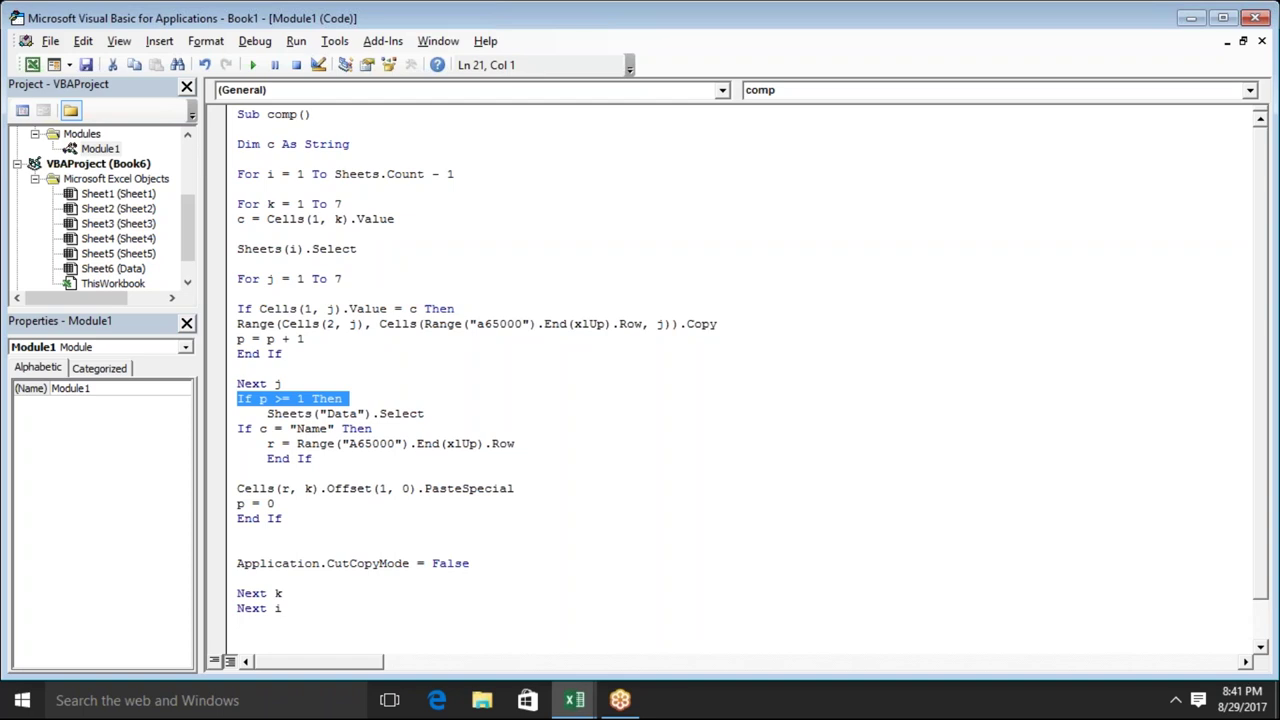
pyautogui.press('Right')
pyautogui.press('Down')
pyautogui.hotkey('shift', 'End')
pyautogui.press('Up')
pyautogui.hotkey('shift', 'End')
pyautogui.press('Down')
pyautogui.press('Down')
pyautogui.press('Down')
pyautogui.press('Down')
pyautogui.press('Down')
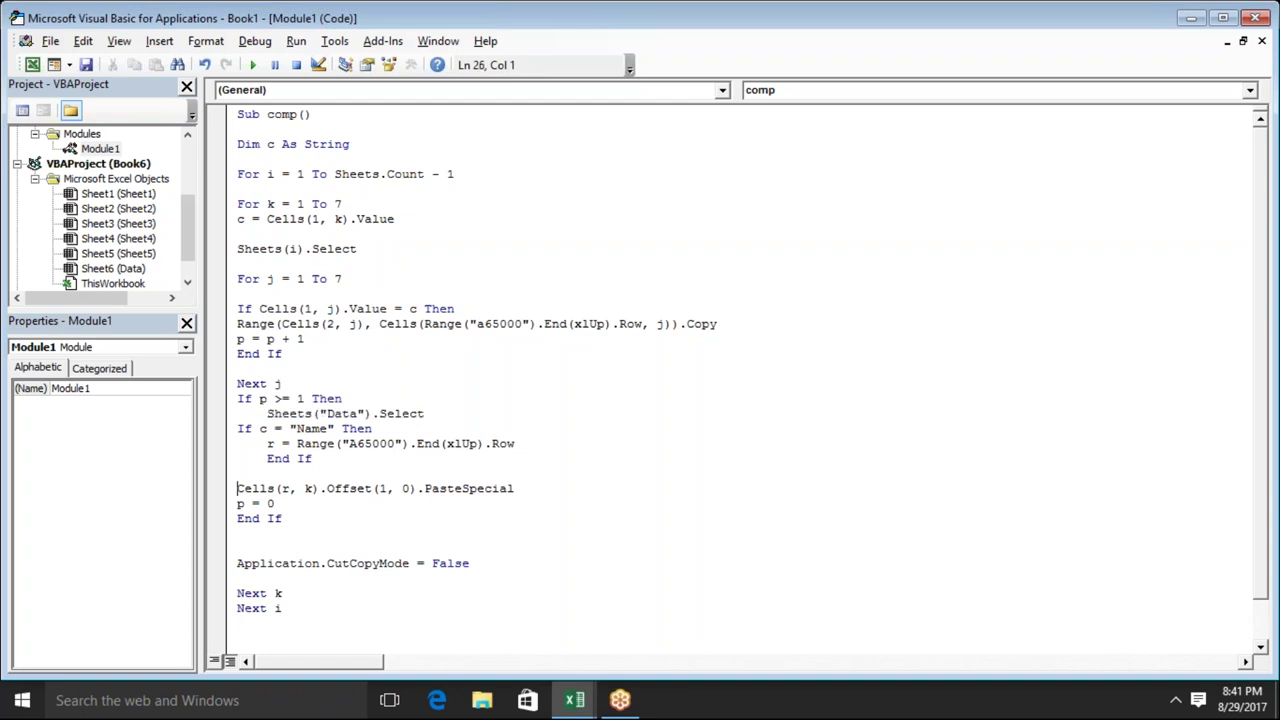
pyautogui.hotkey('shift', 'Down')
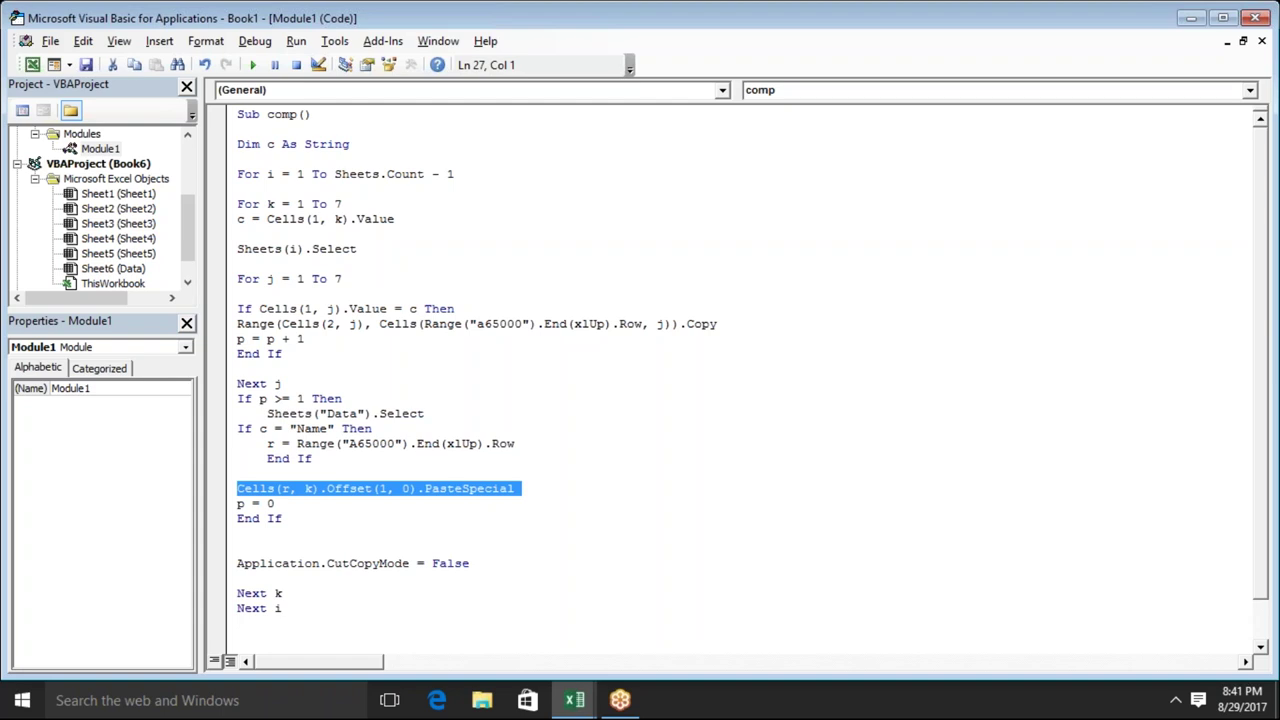
pyautogui.press('Up')
pyautogui.press('Up')
pyautogui.press('Up')
pyautogui.press('Up')
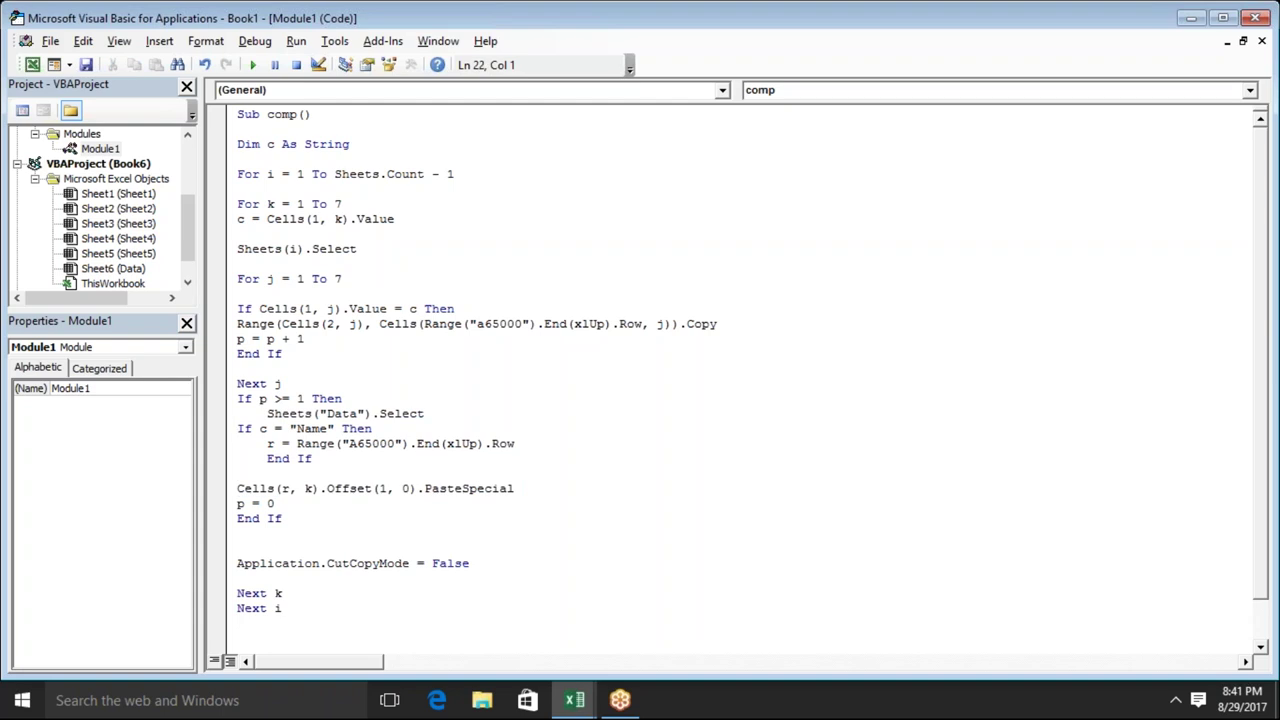
pyautogui.hotkey('shift', 'End')
pyautogui.hotkey('alt', 'F11')
# Select the Data sheet's filled range from A1, glancing at the Name check code
pyautogui.click(59, 227)
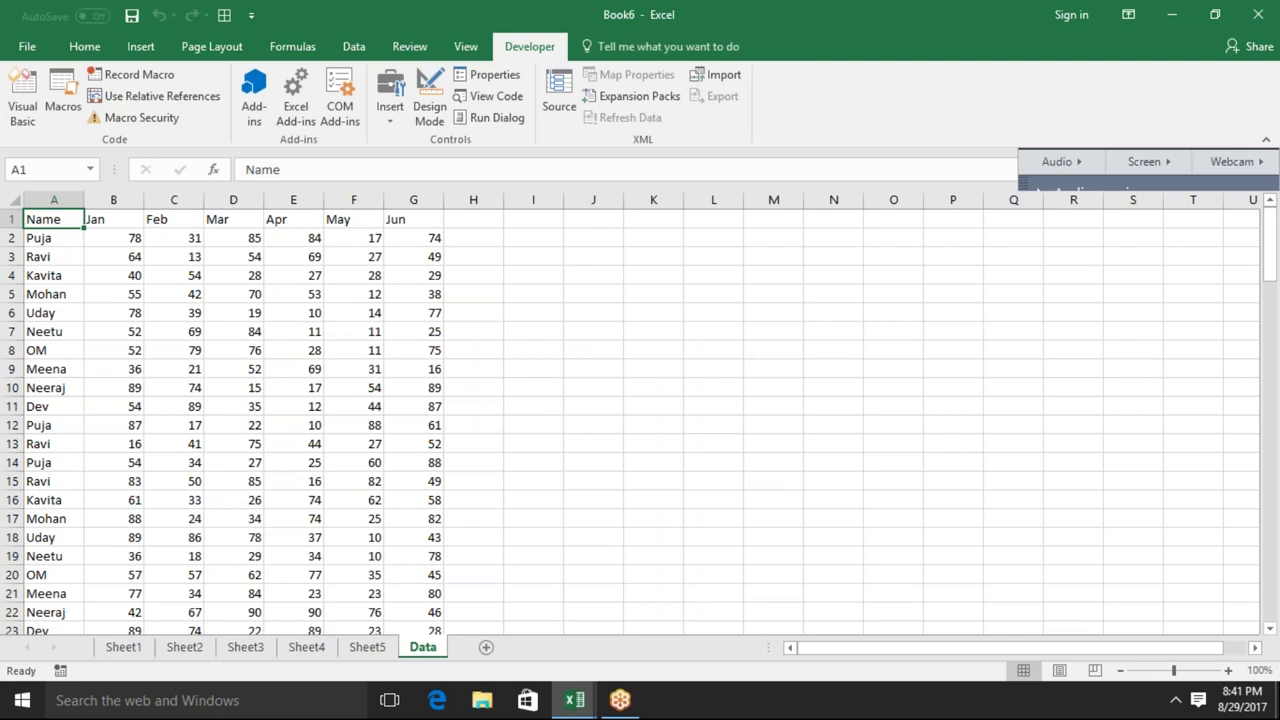
pyautogui.hotkey('alt', 'F11')
pyautogui.click(238, 443)
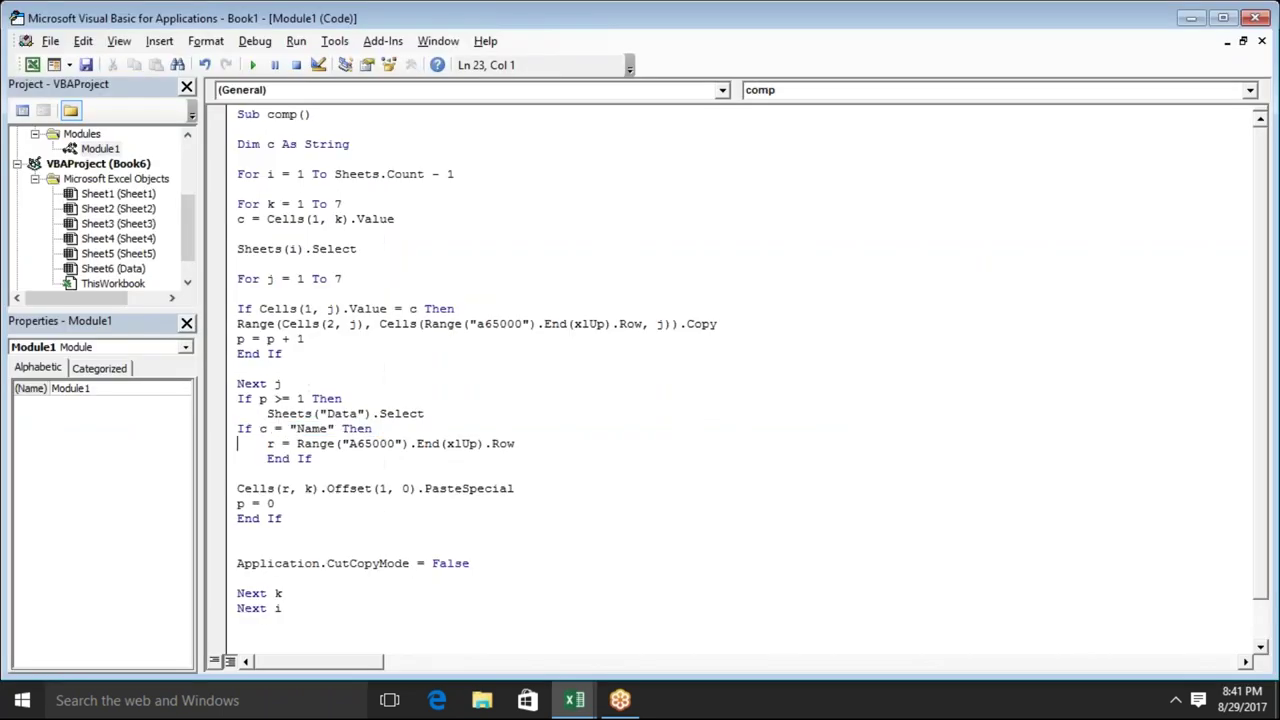
pyautogui.hotkey('alt', 'F11')
pyautogui.hotkey('ctrl', 'shift', 'Right')
pyautogui.hotkey('ctrl', 'shift', 'Down')
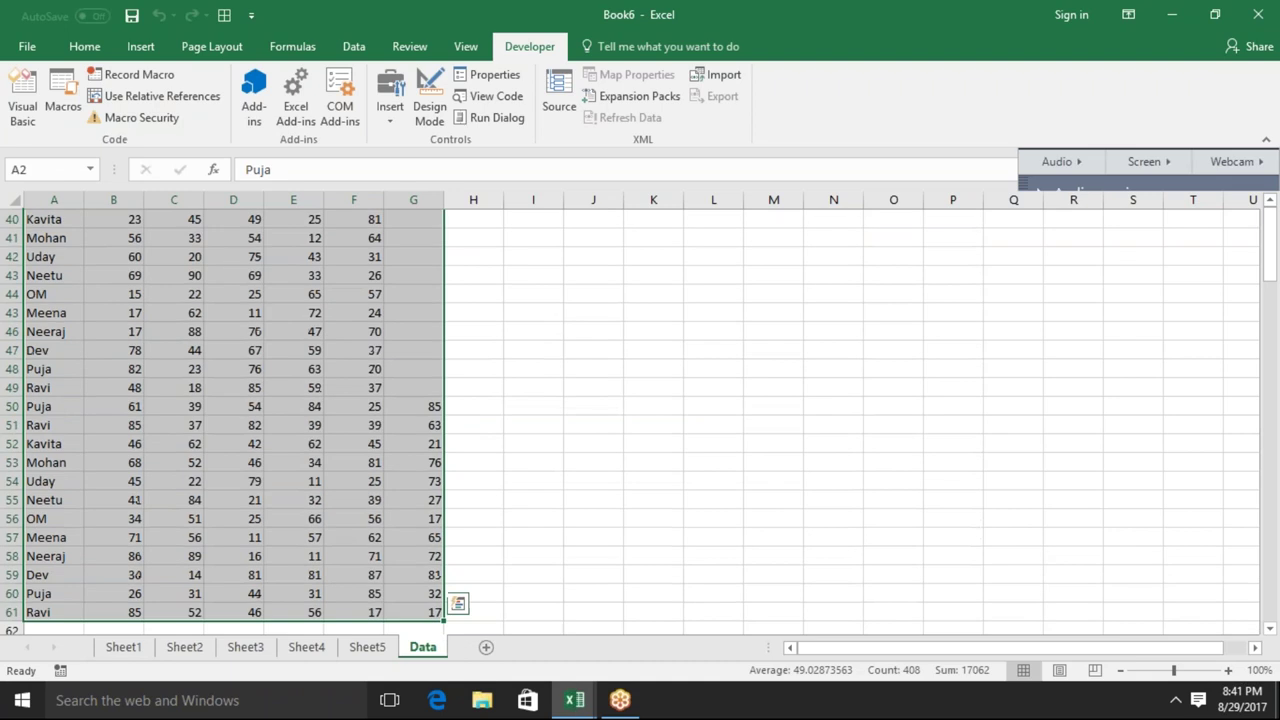
pyautogui.scroll(13, 122, 600)
# Copy Sheet1's names A2:A13 and paste them into Data sheet cell A2
pyautogui.click(123, 647)
pyautogui.click(44, 236)
pyautogui.hotkey('ctrl', 'shift', 'Down')
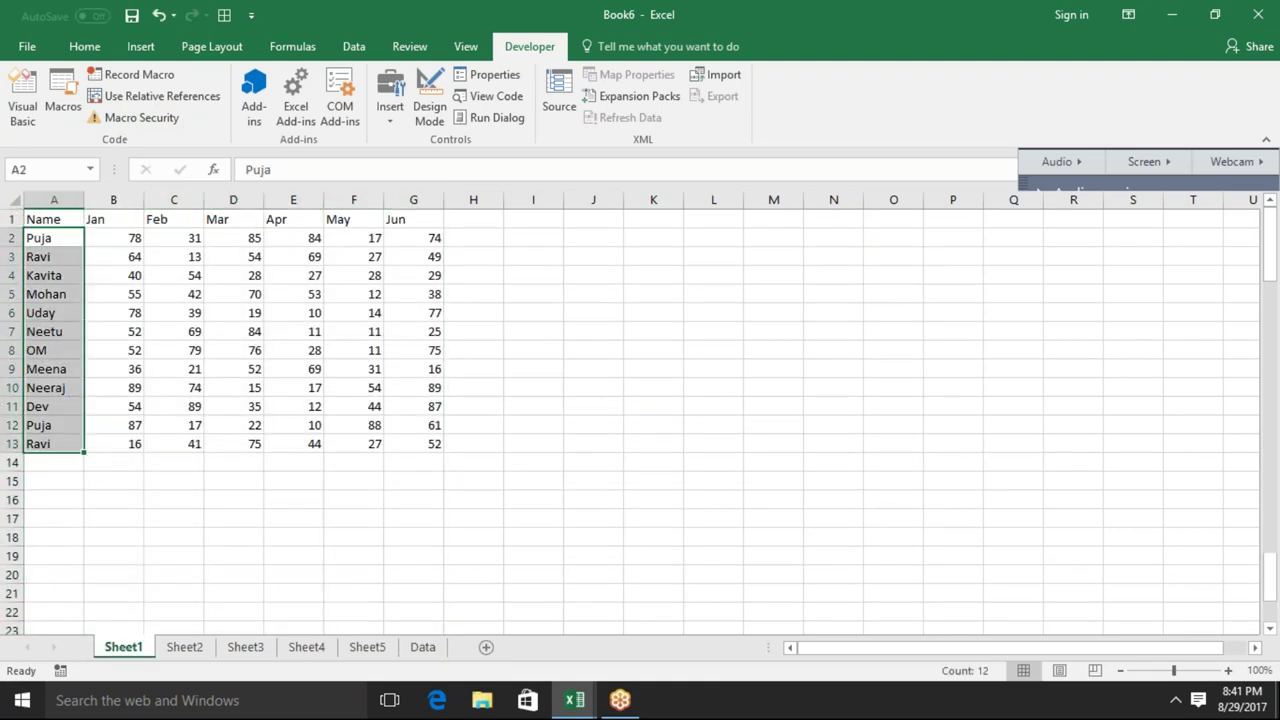
pyautogui.hotkey('ctrl', 'c')
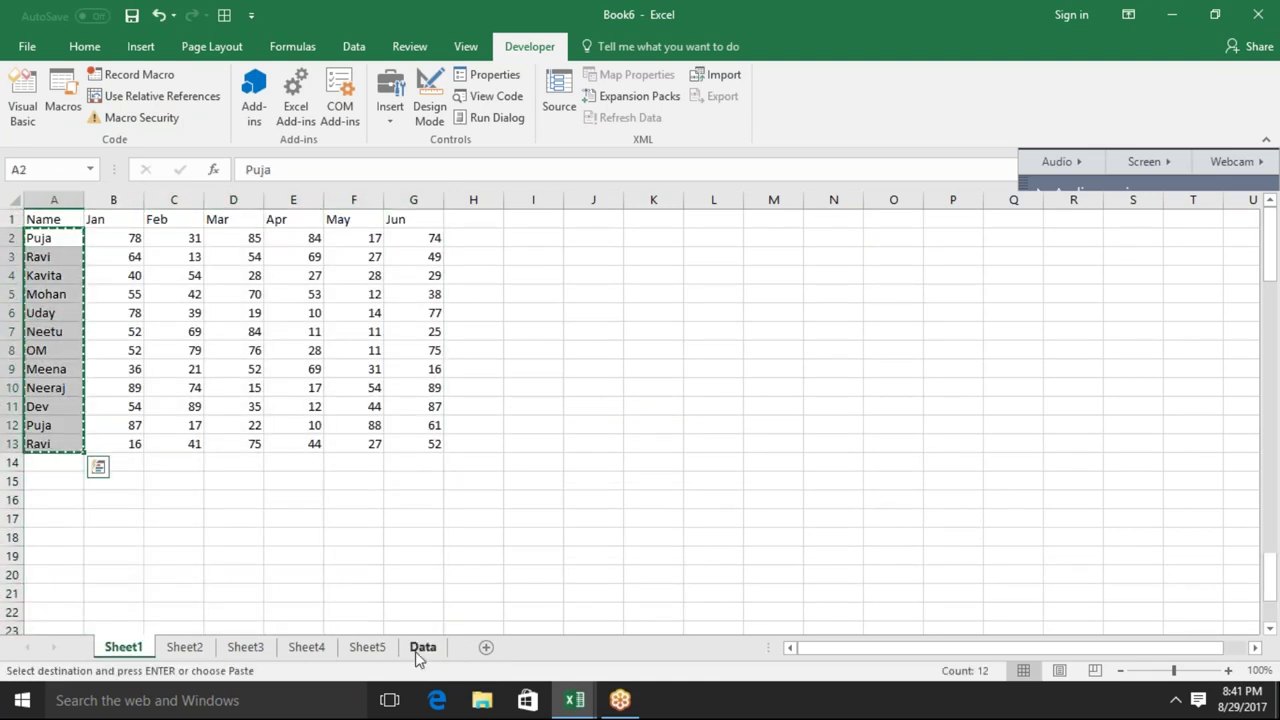
pyautogui.click(420, 648)
pyautogui.click(64, 239)
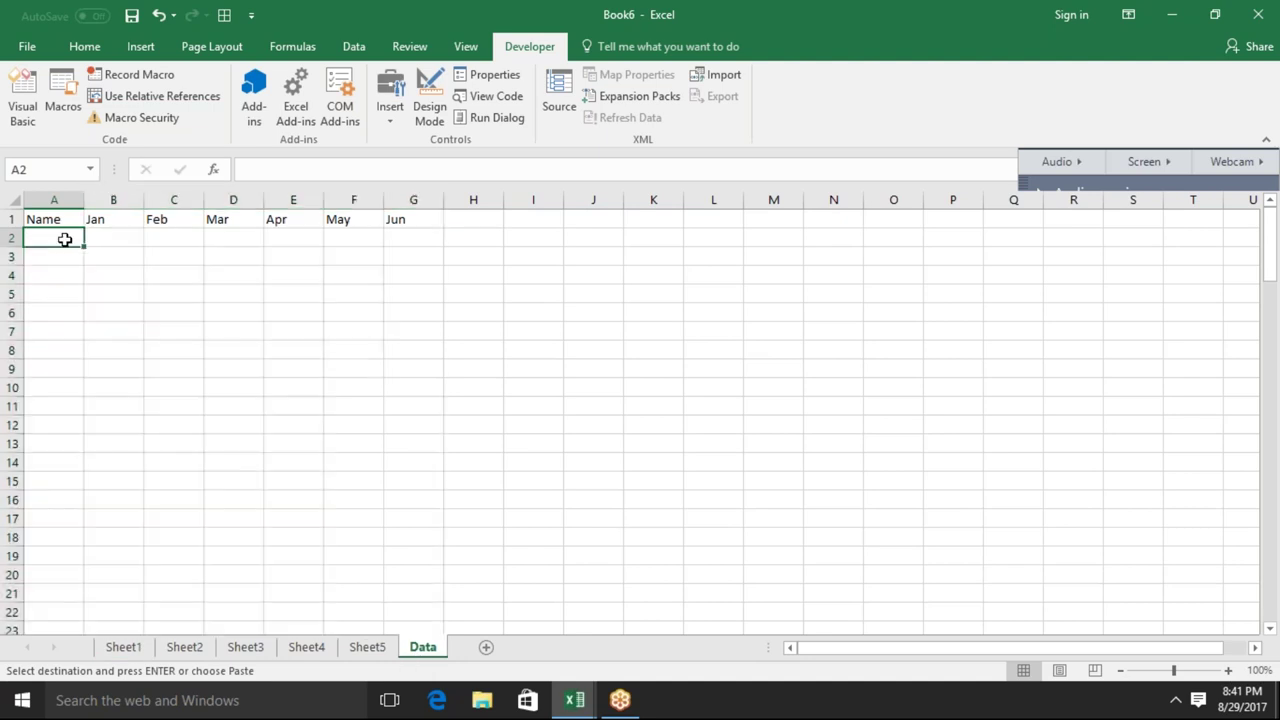
pyautogui.hotkey('ctrl', 'v')
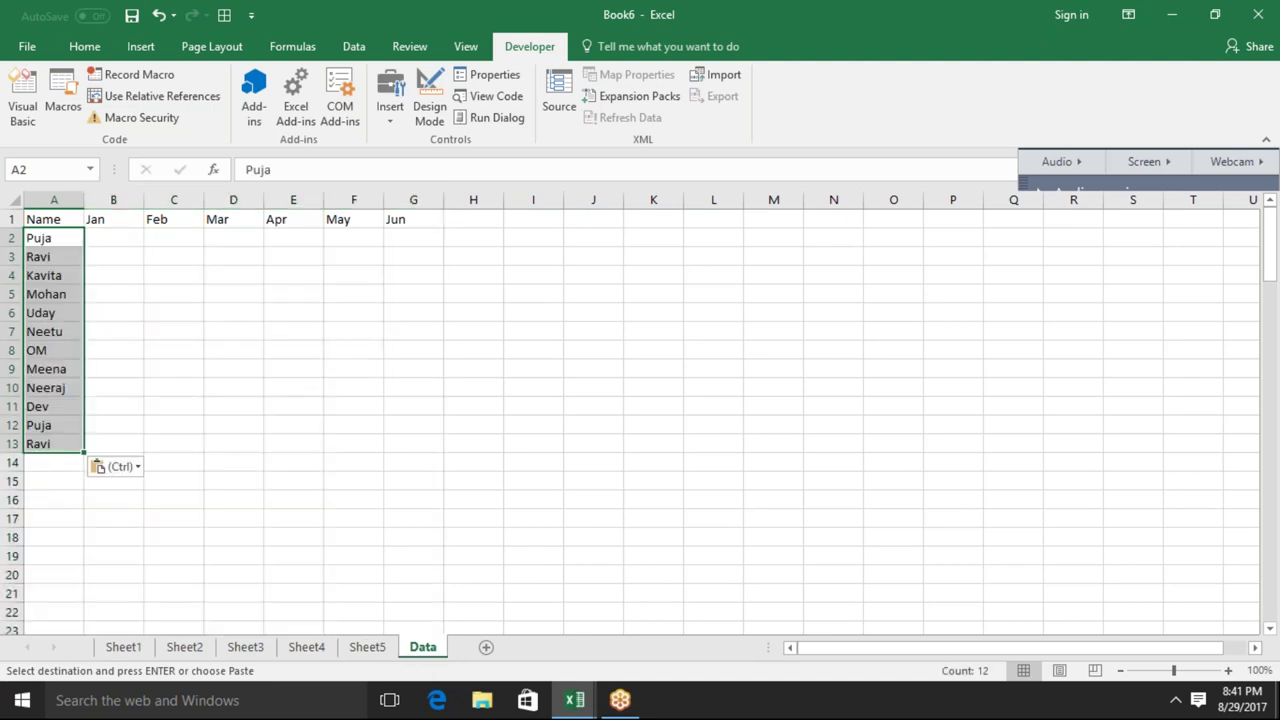
# Check the Range line's r variable, then paste the Jan values into Data B2 and C2
pyautogui.hotkey('alt', 'F11')
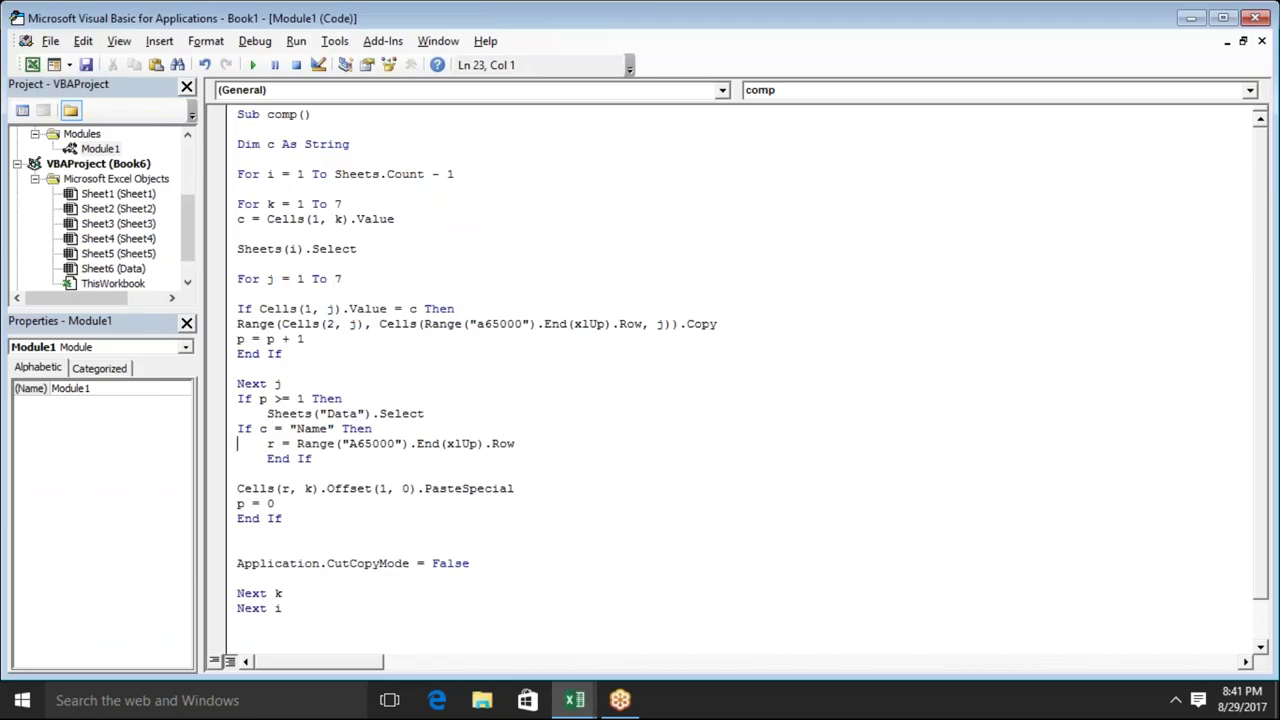
pyautogui.doubleClick(271, 443)
pyautogui.hotkey('alt', 'F11')
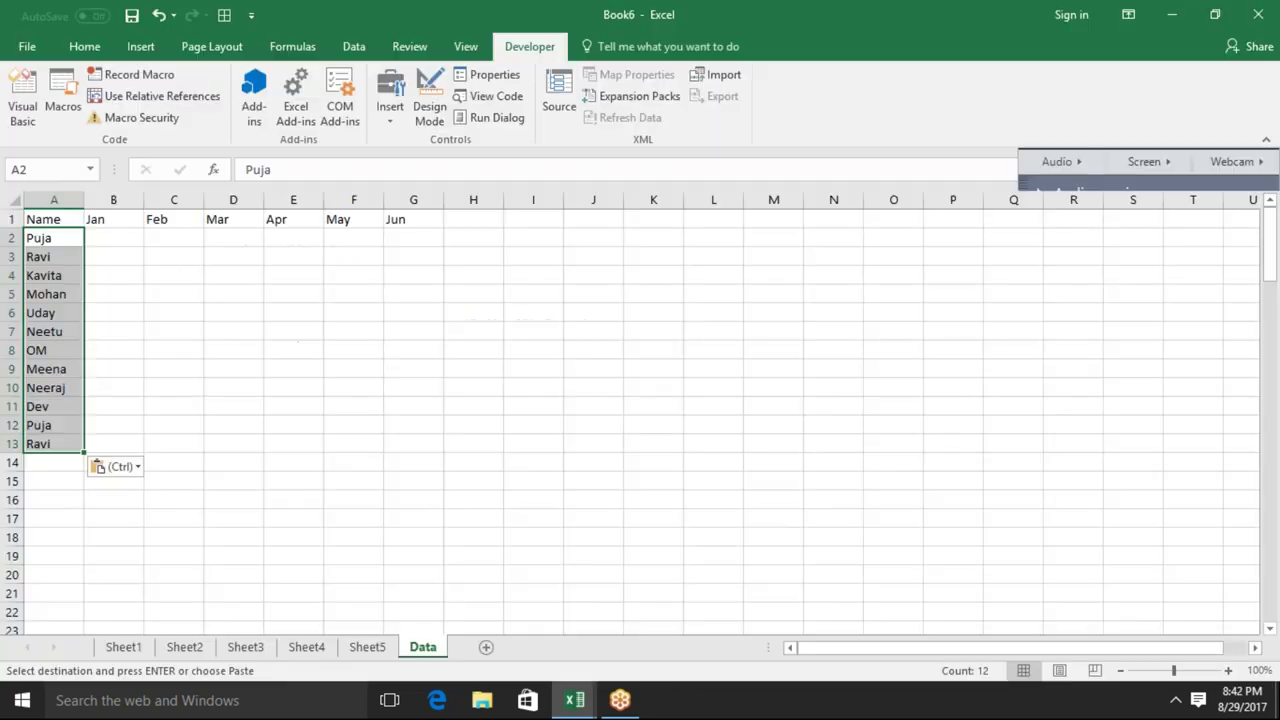
pyautogui.click(124, 647)
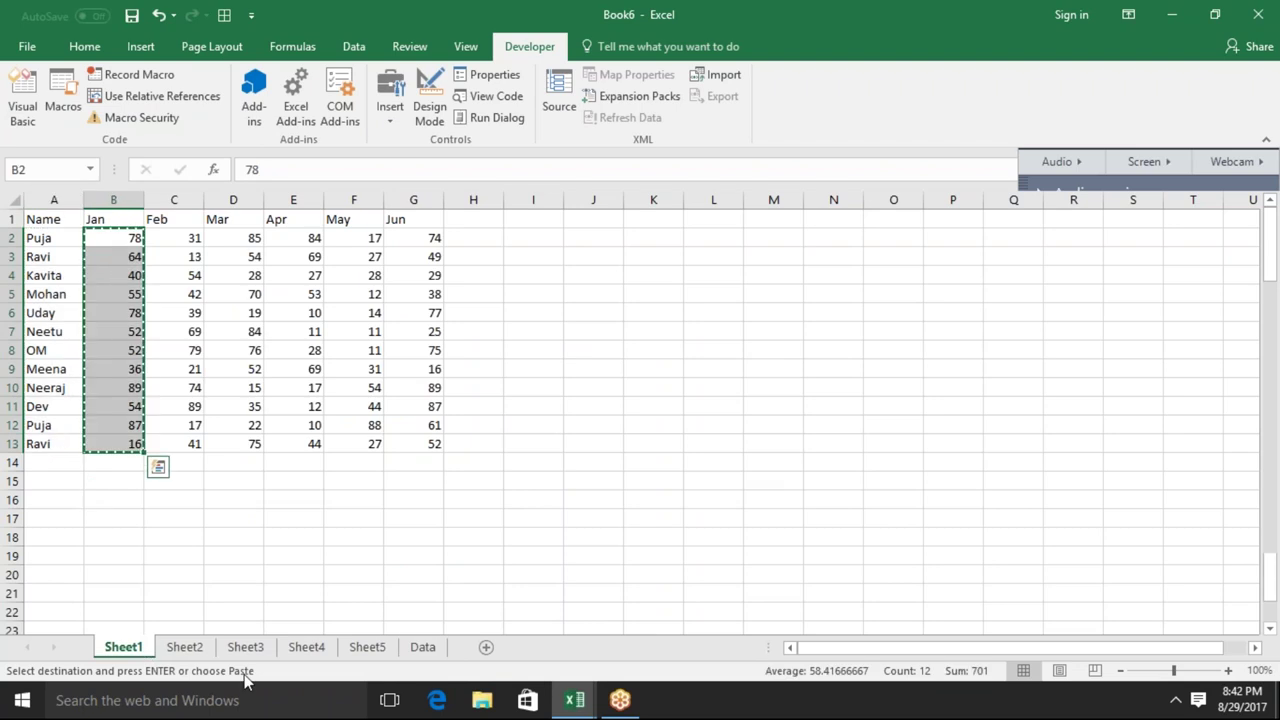
pyautogui.click(420, 650)
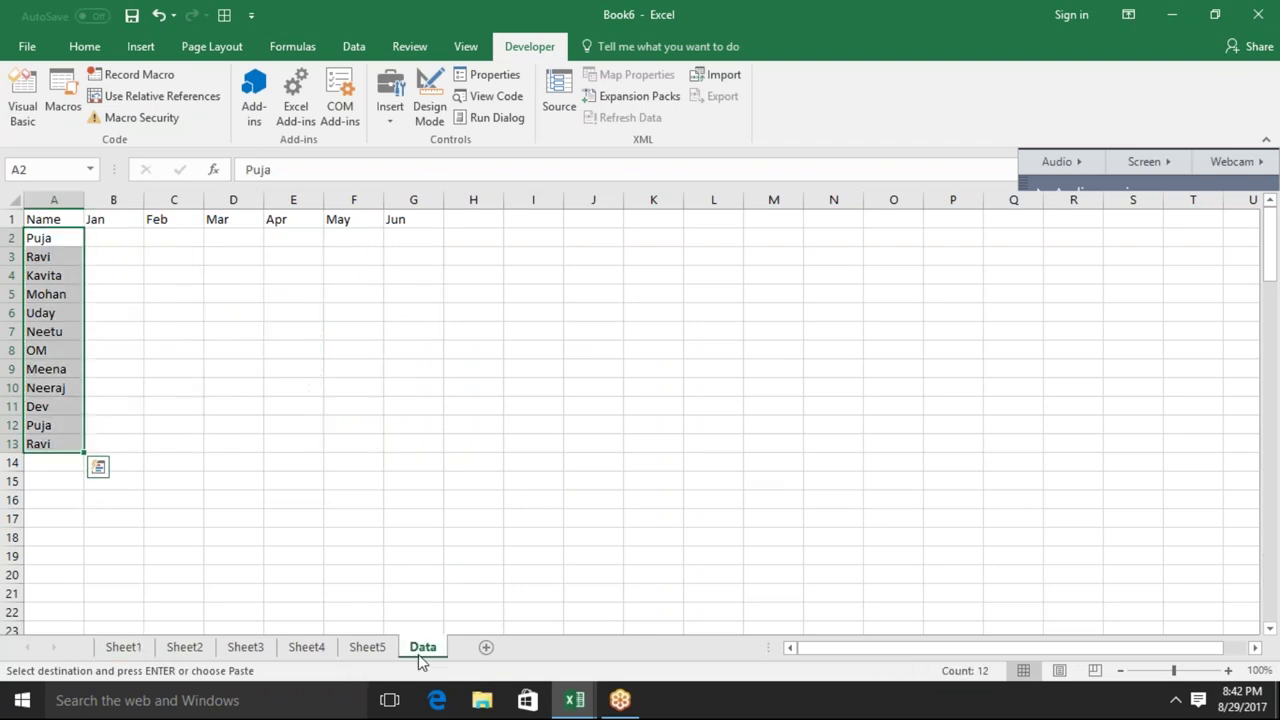
pyautogui.click(230, 318)
pyautogui.click(123, 238)
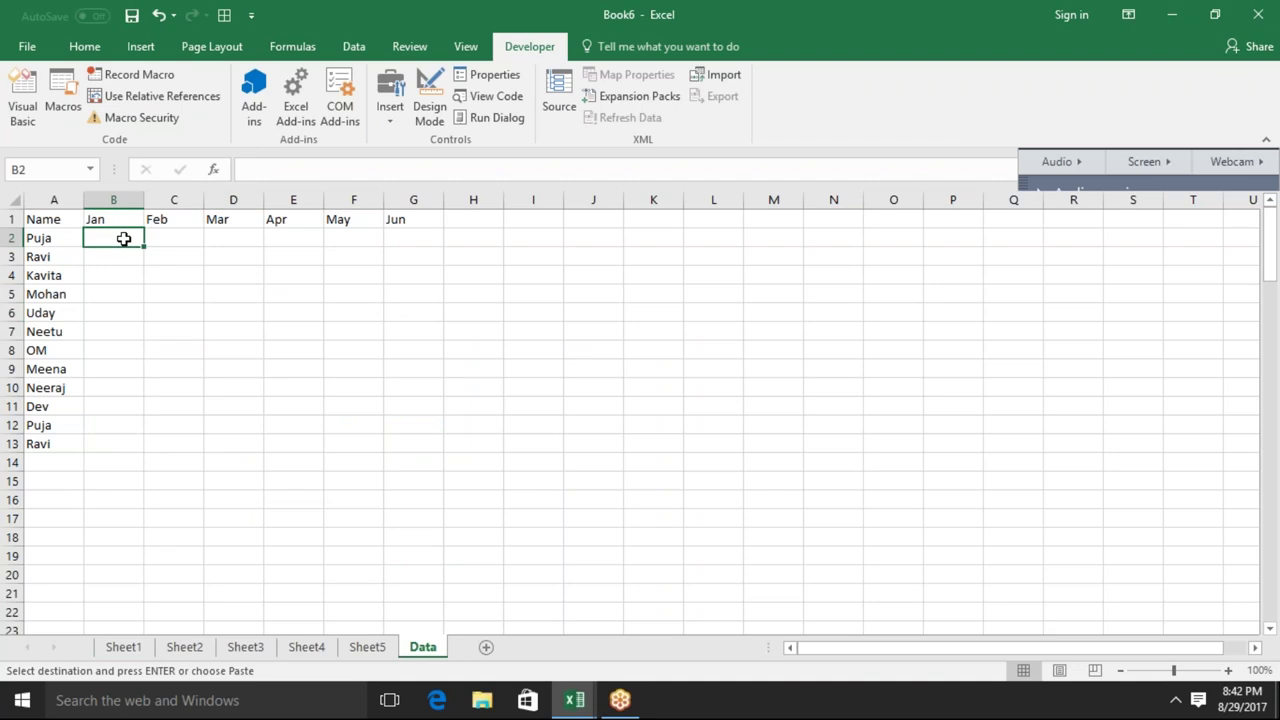
pyautogui.hotkey('ctrl', 'v')
pyautogui.click(185, 236)
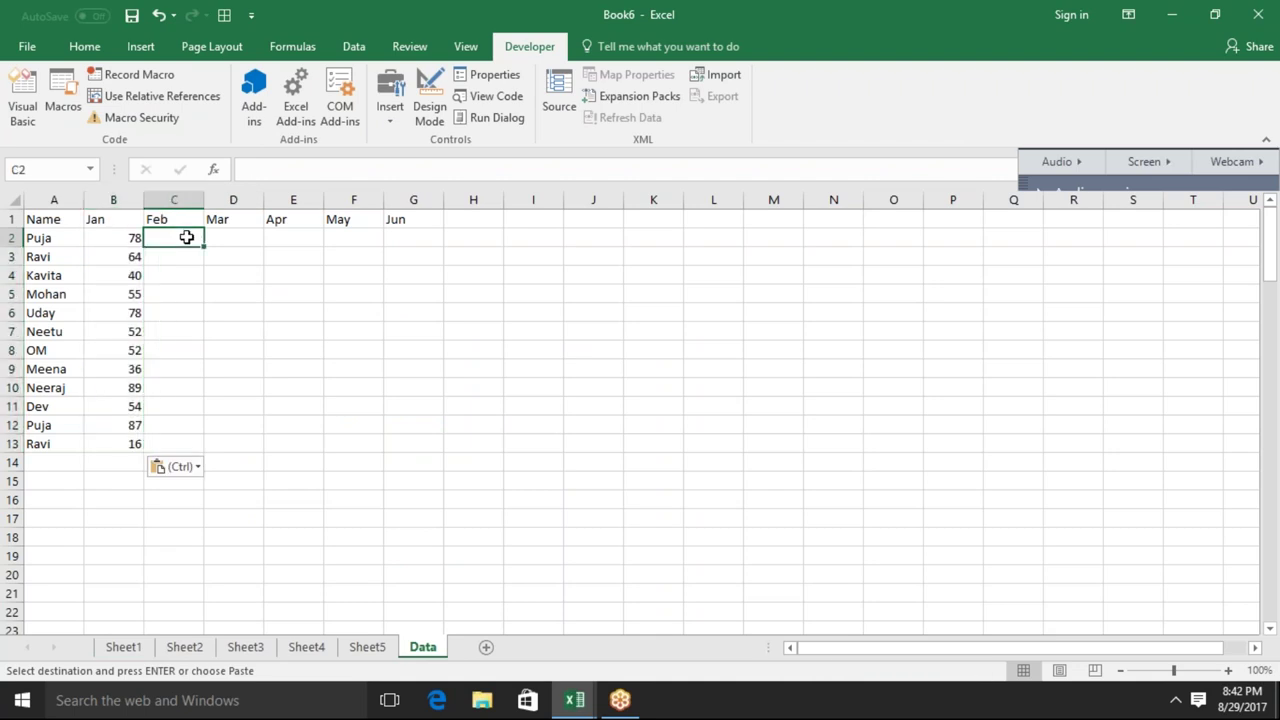
pyautogui.hotkey('ctrl', 'v')
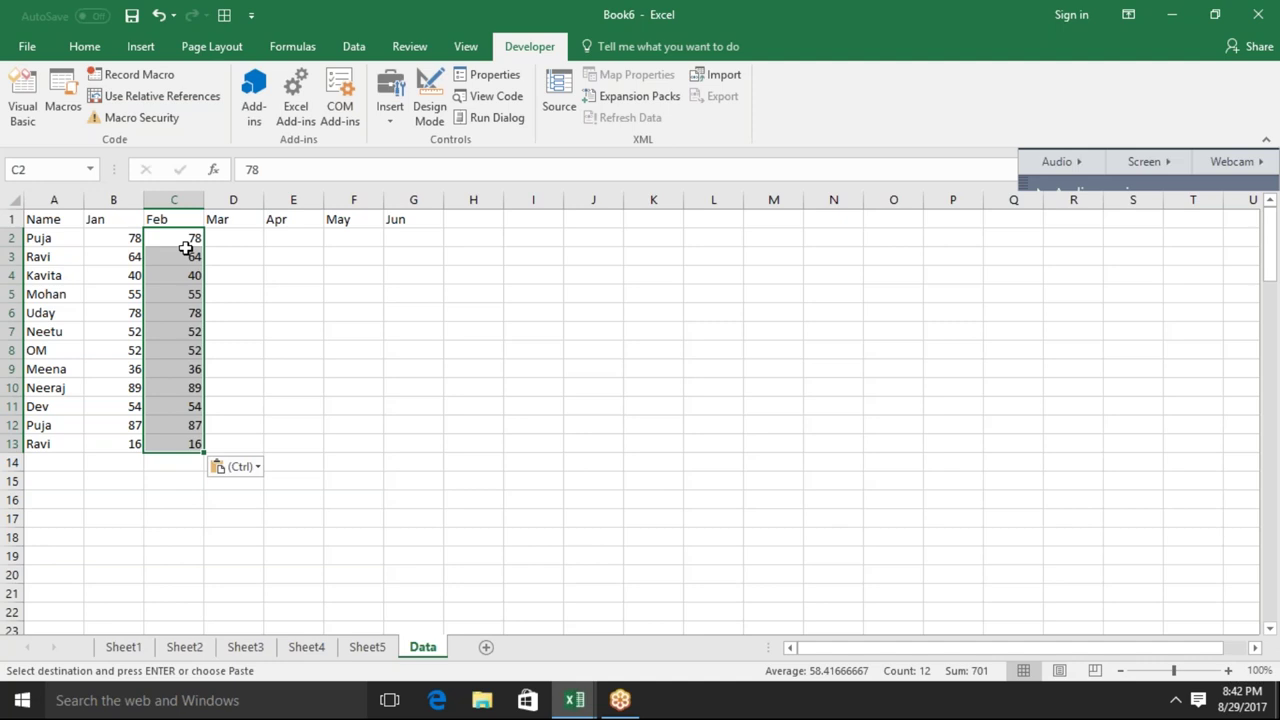
# Locate the end of the data, then clear A2:C13 on the Data sheet
pyautogui.click(55, 578)
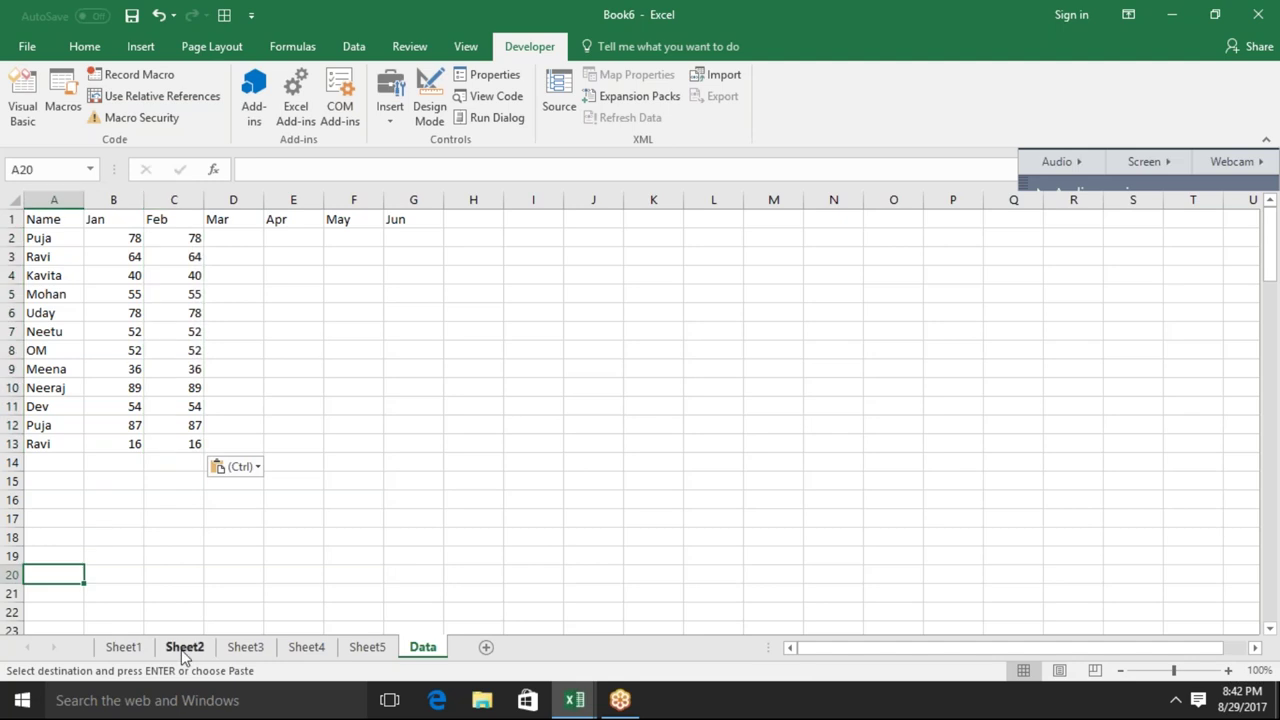
pyautogui.hotkey('ctrl', 'Up')
pyautogui.press('Down')
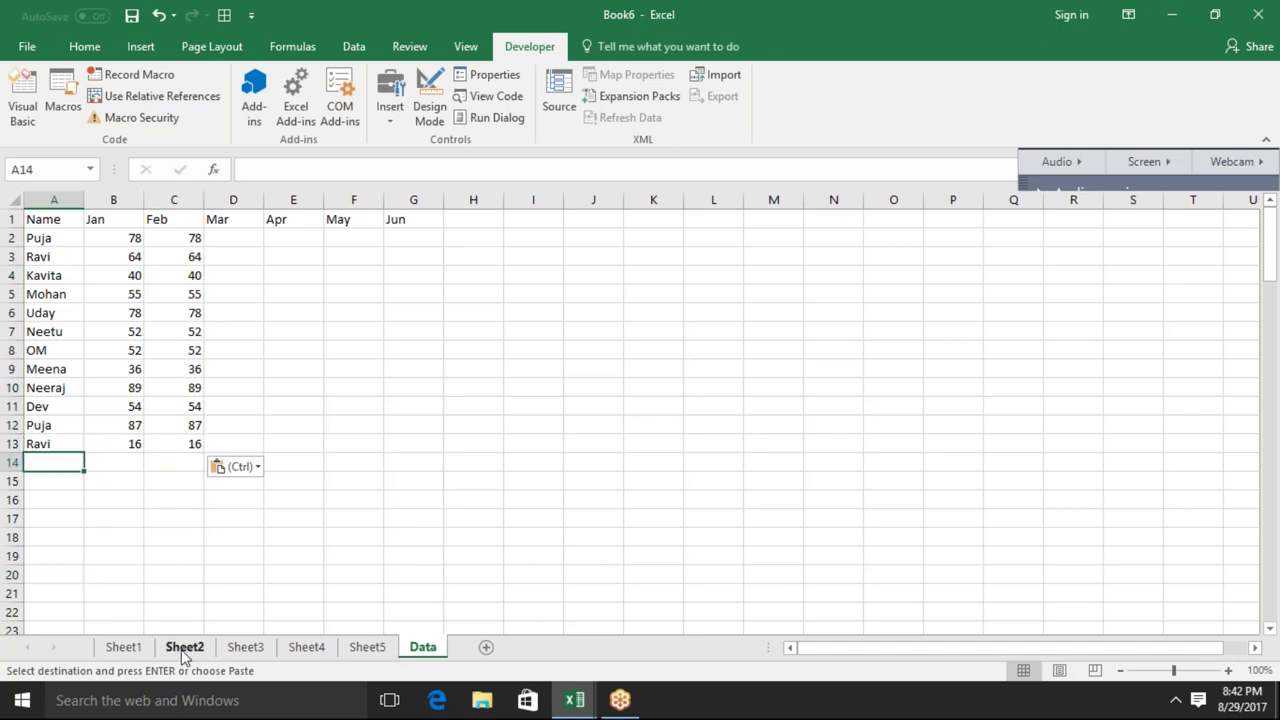
pyautogui.click(117, 463)
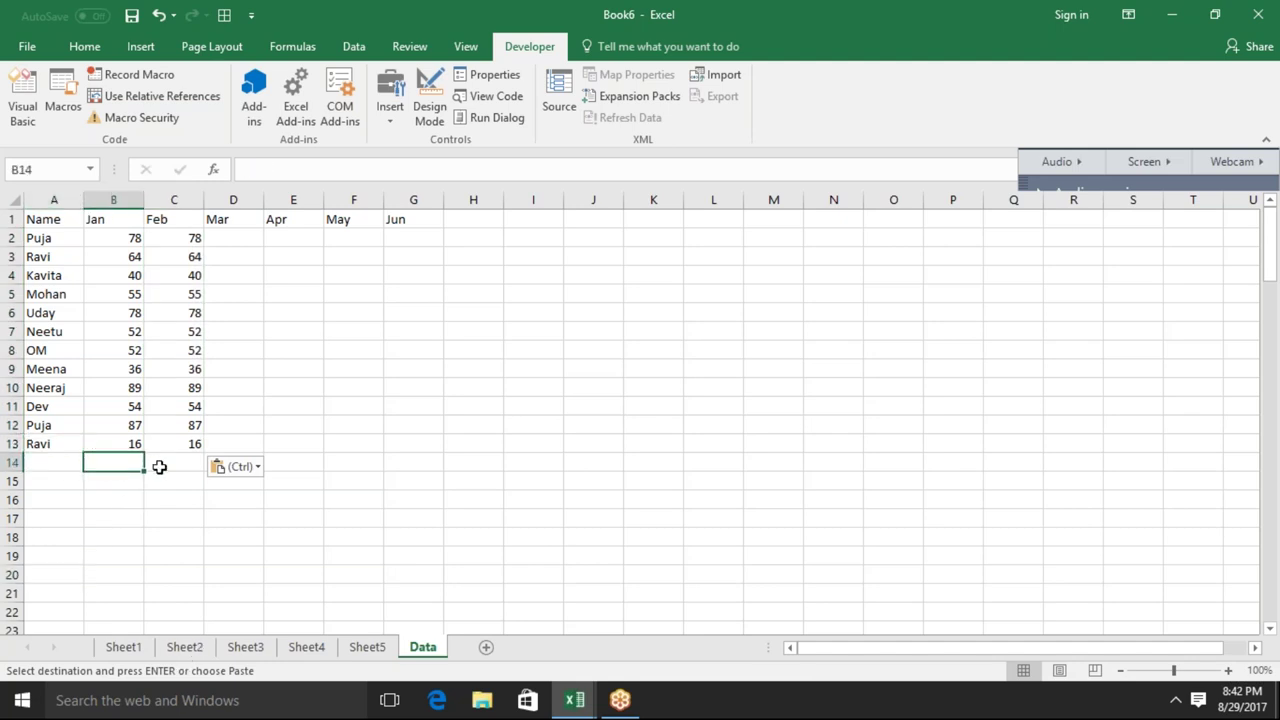
pyautogui.click(154, 463)
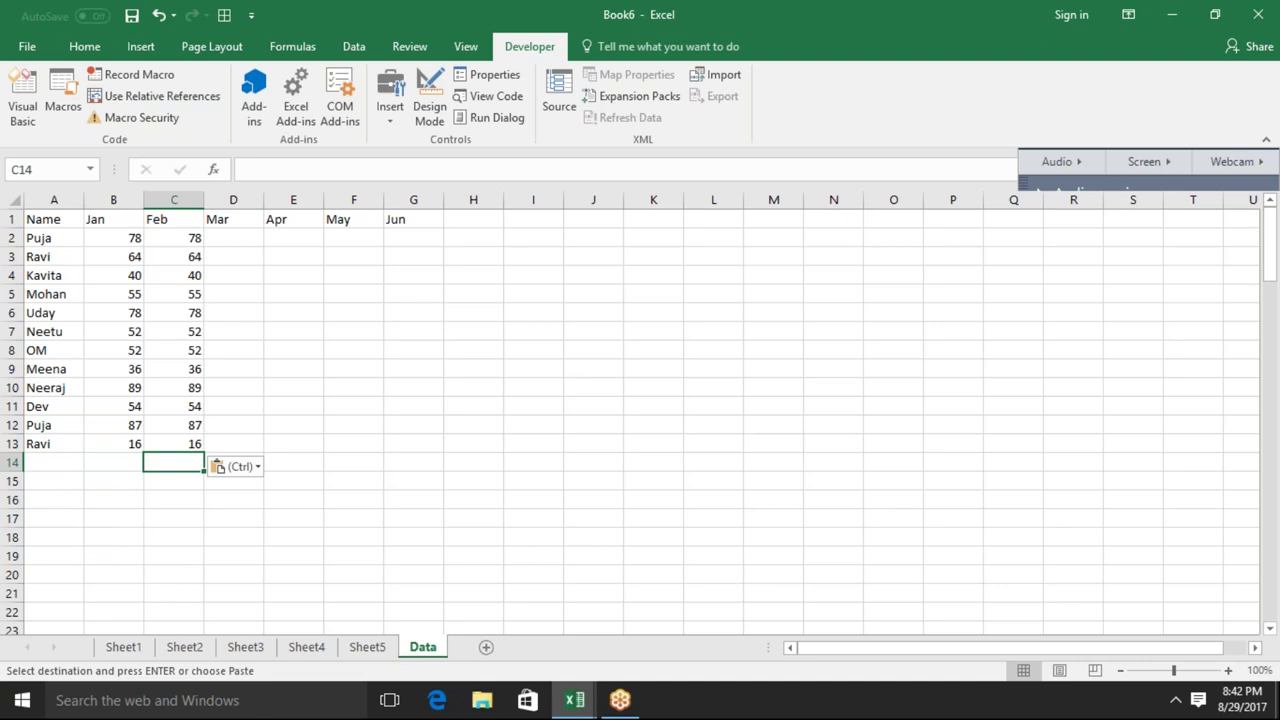
pyautogui.click(50, 232)
pyautogui.moveTo(50, 237); pyautogui.dragTo(174, 444)
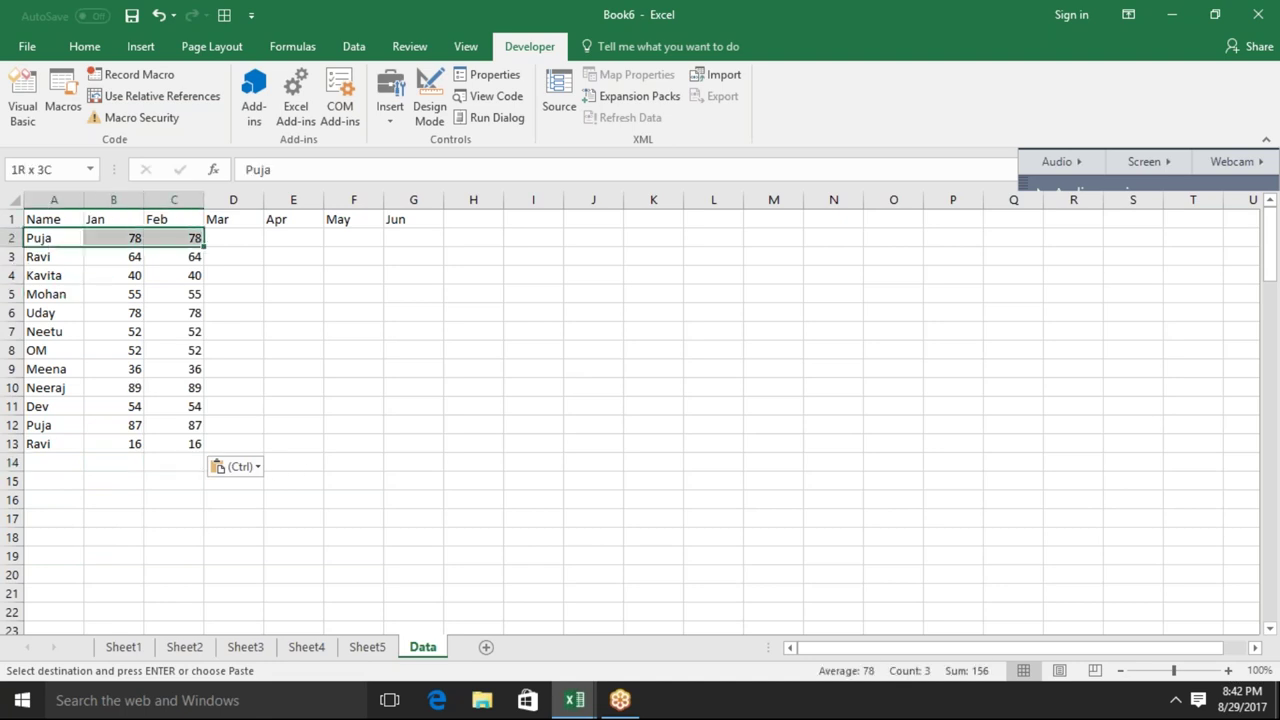
pyautogui.press('Delete')
# Return to the comp macro code and move through it to the end
pyautogui.hotkey('alt', 'F11')
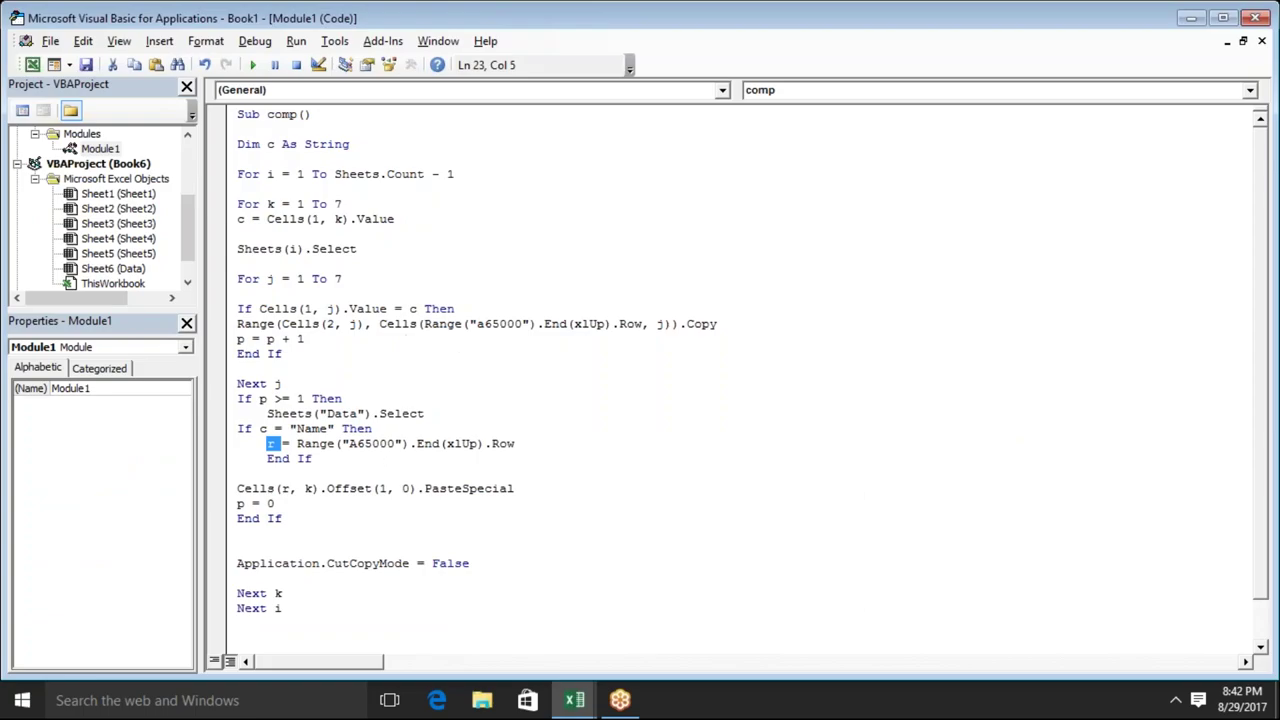
pyautogui.press('Up')
pyautogui.press('Up')
pyautogui.press('Up')
pyautogui.press('Up')
pyautogui.press('Down')
pyautogui.press('Down')
pyautogui.press('Down')
pyautogui.press('Down')
pyautogui.press('Down')
pyautogui.press('Down')
pyautogui.press('Down')
pyautogui.press('Up')
pyautogui.press('Up')
pyautogui.press('Up')
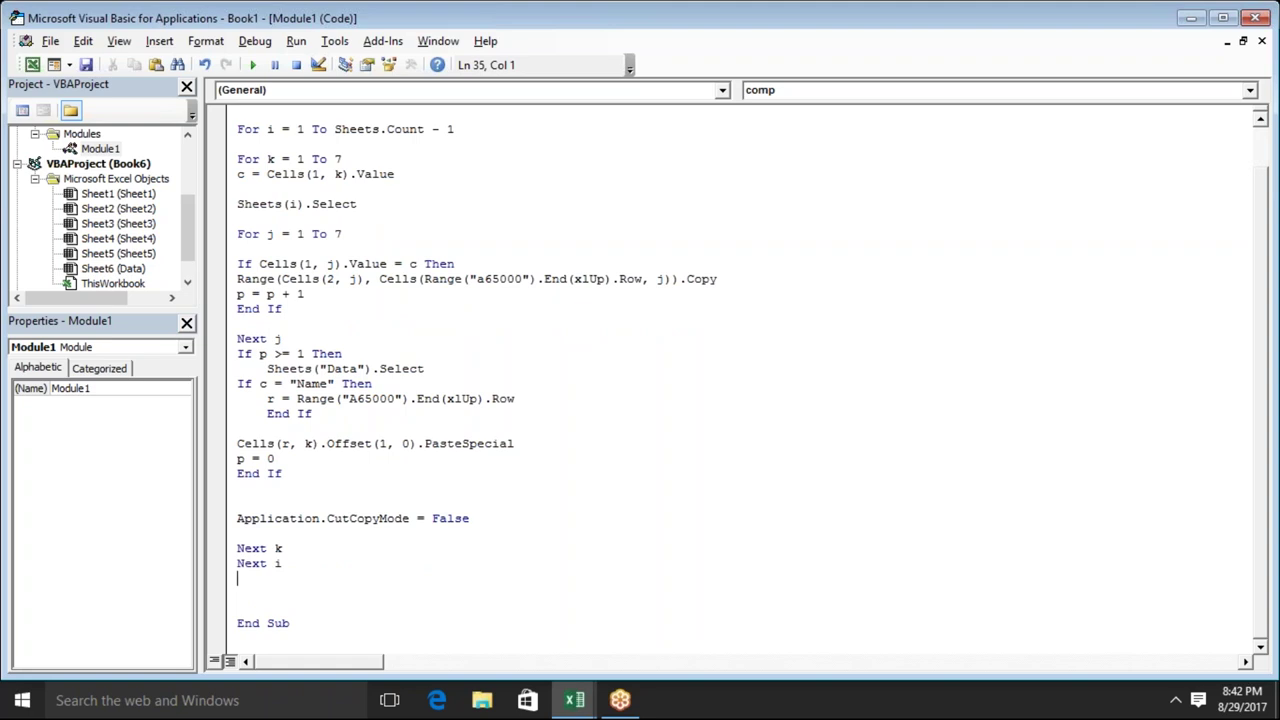
pyautogui.hotkey('alt', 'Tab')
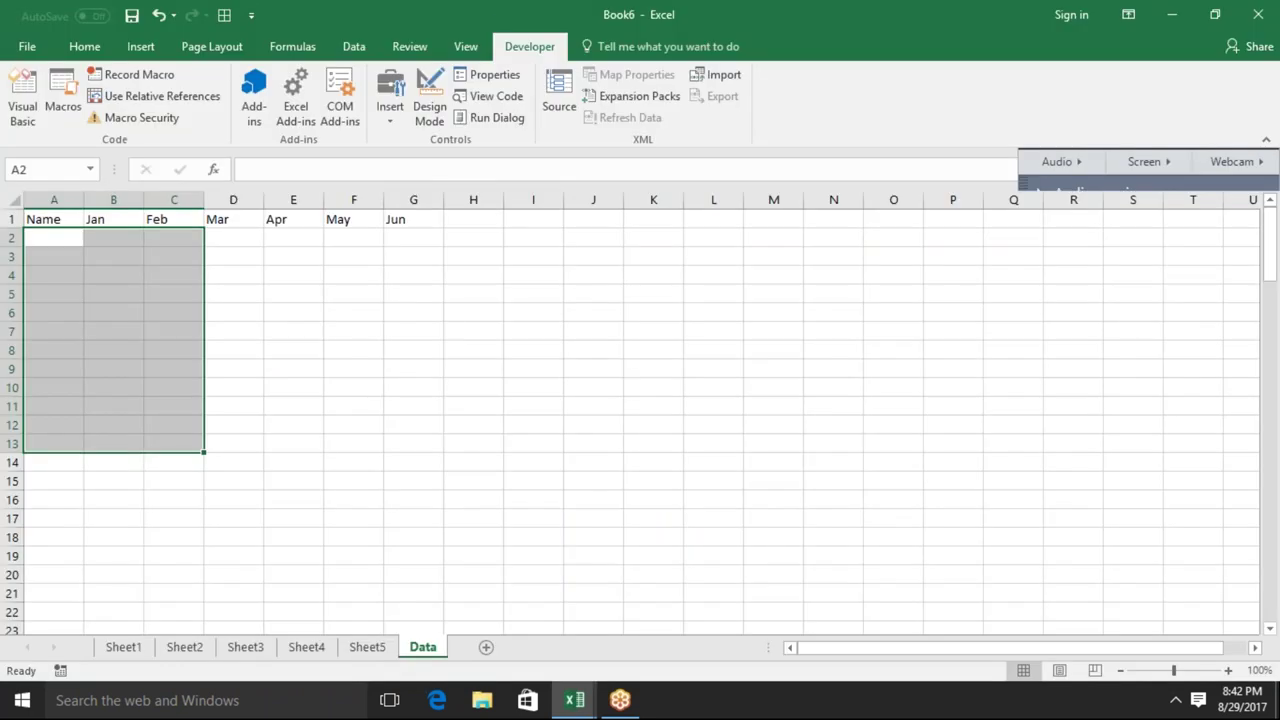
pyautogui.click(35, 218)
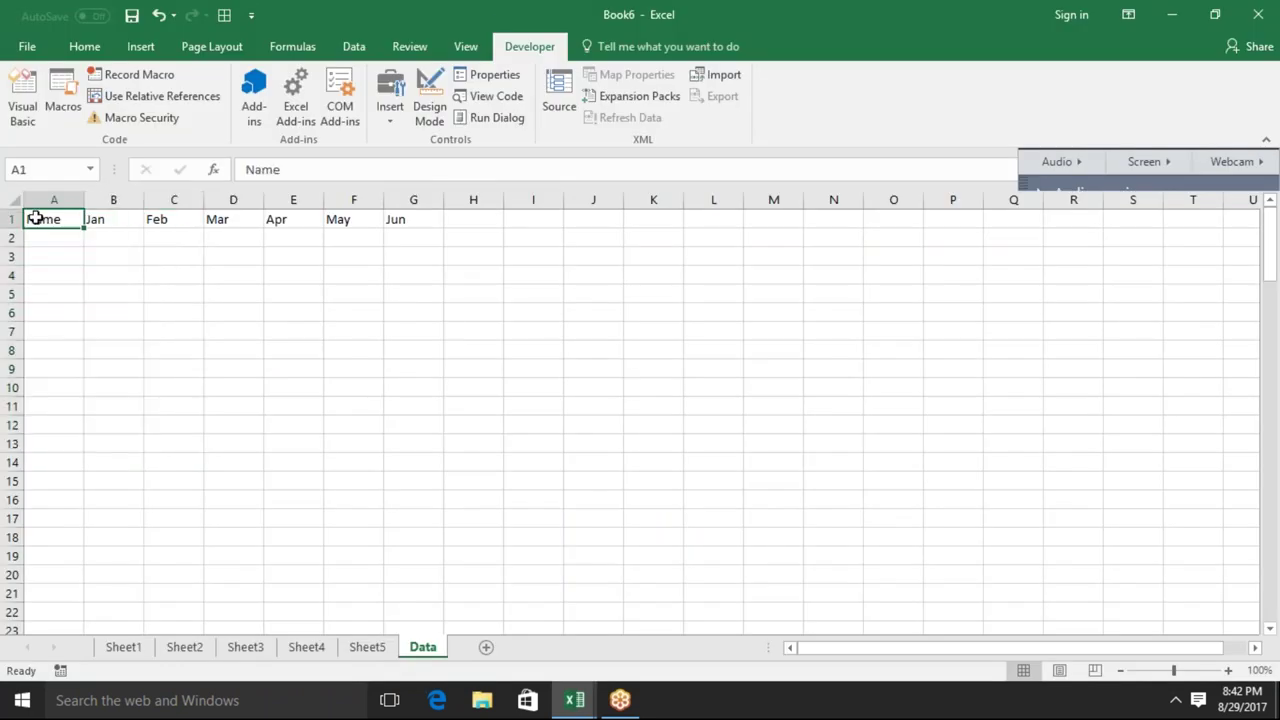
pyautogui.hotkey('ctrl', 'c')
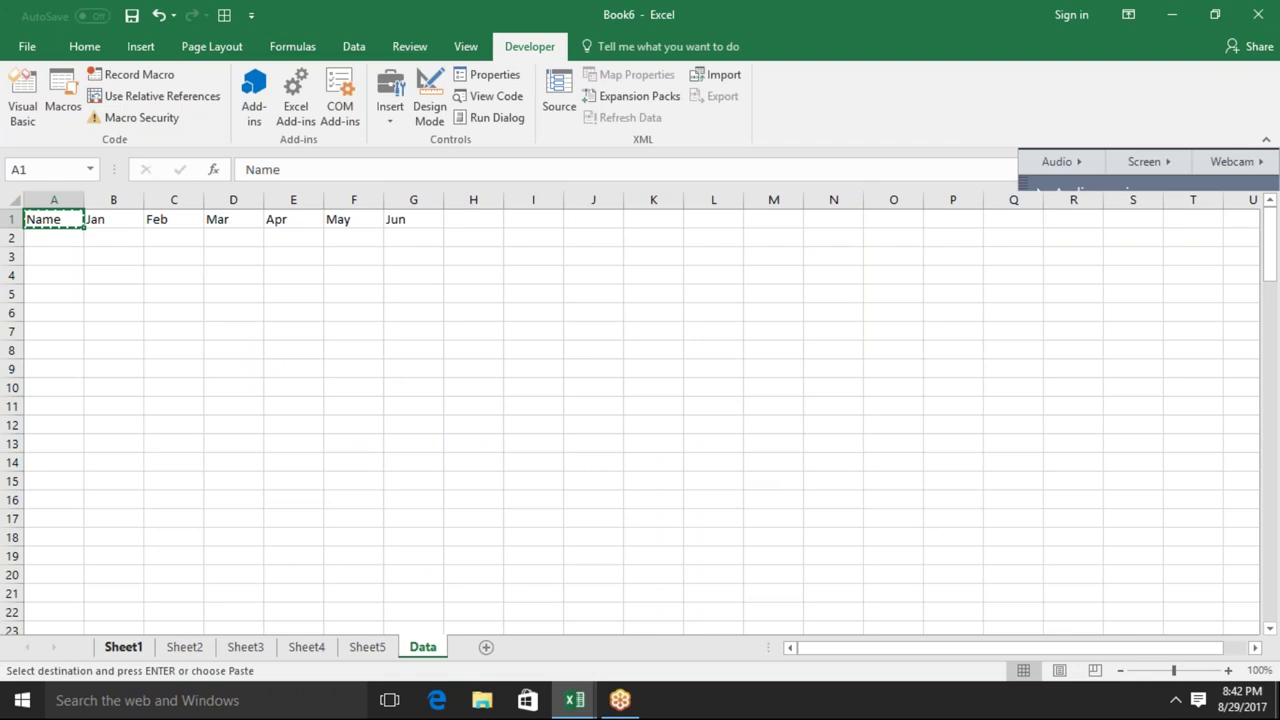
pyautogui.click(123, 647)
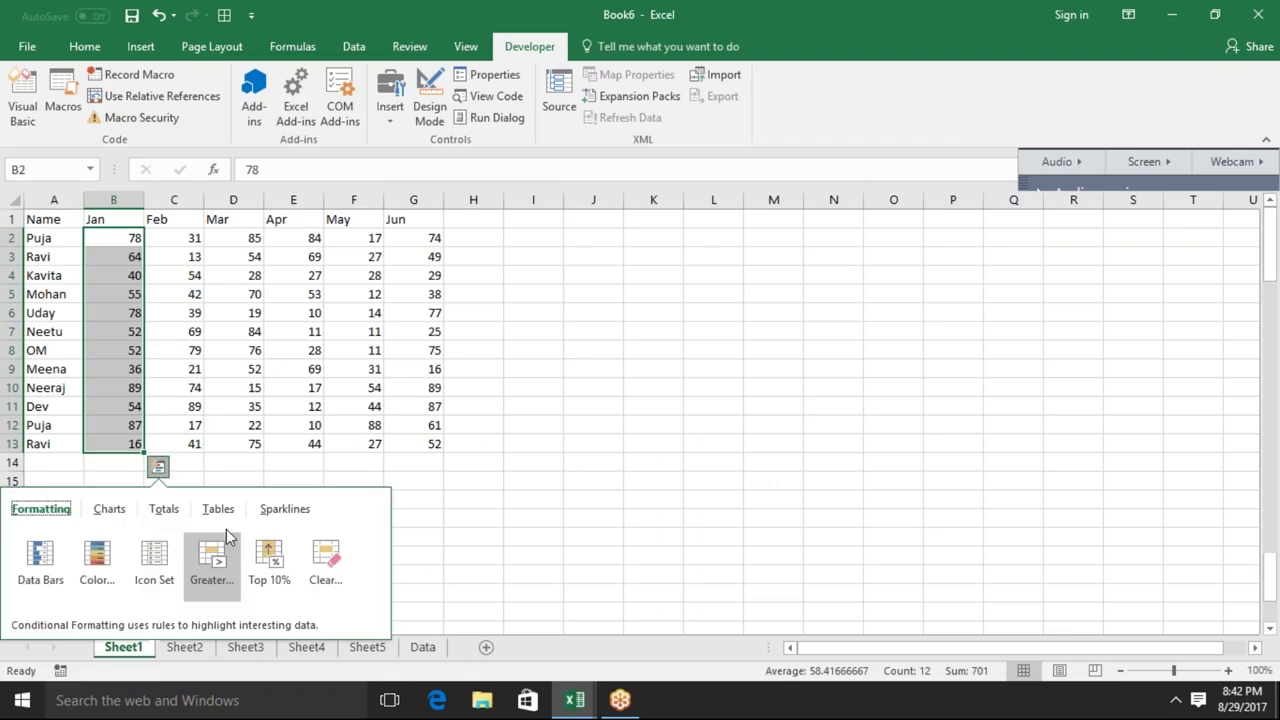
pyautogui.click(274, 425)
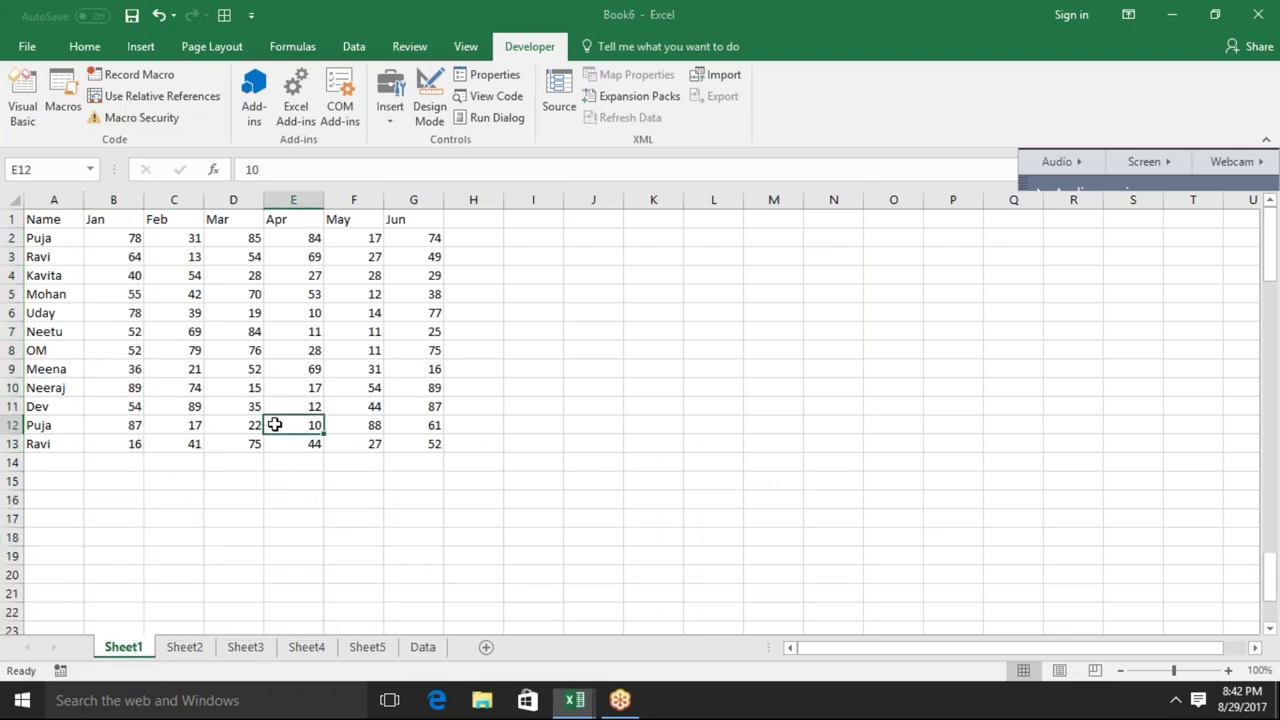
pyautogui.hotkey('ctrl', 'f')
pyautogui.press('Return')
pyautogui.press('Escape')
pyautogui.press('Down')
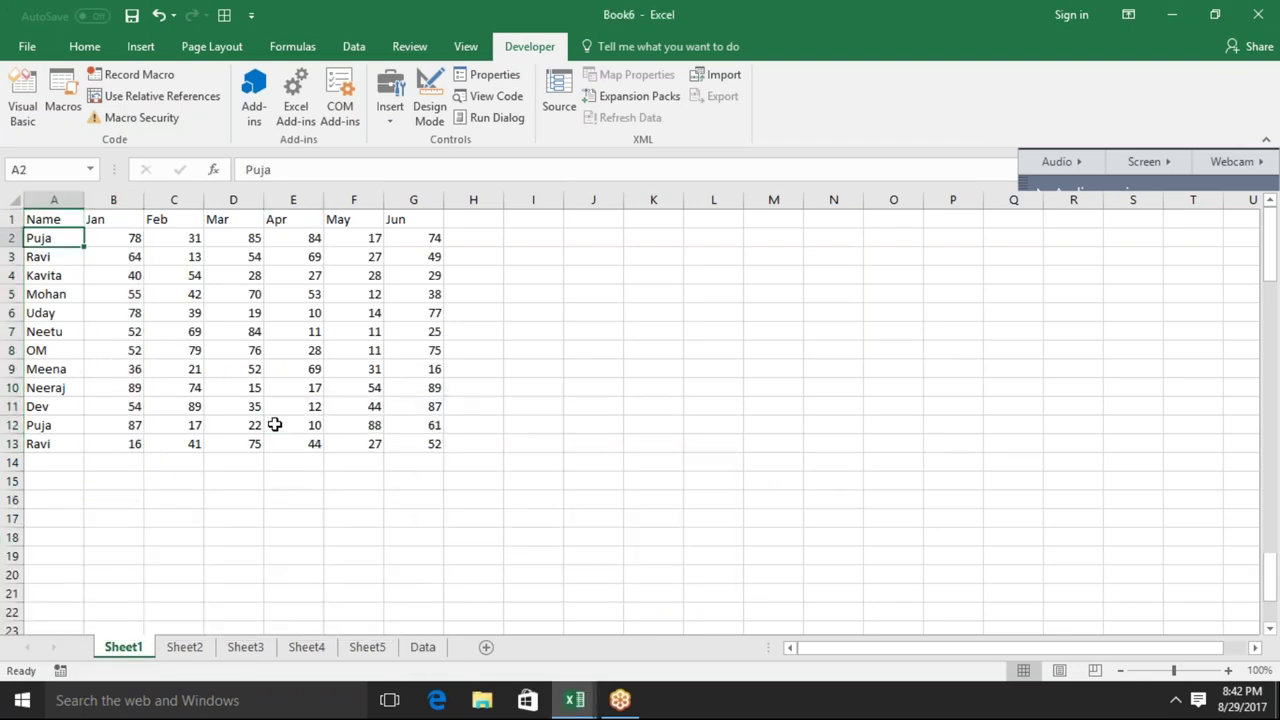
pyautogui.hotkey('ctrl', 'shift', 'Down')
pyautogui.hotkey('ctrl', 'c')
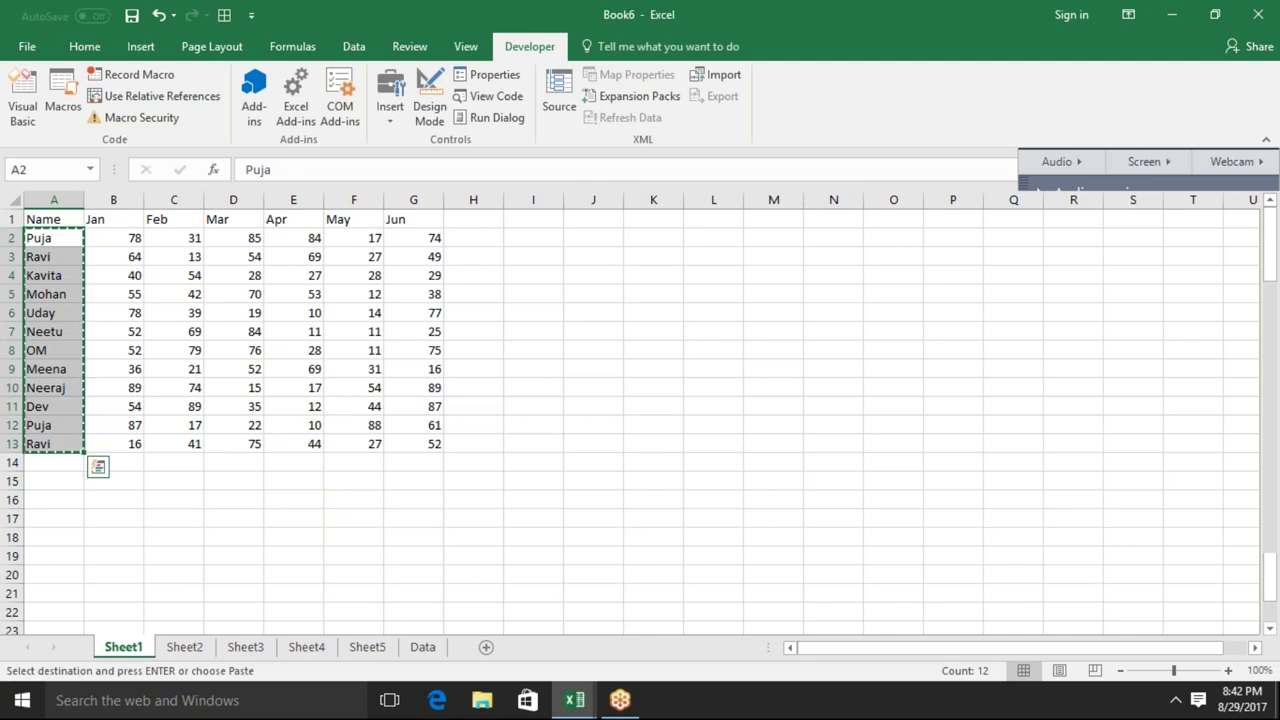
pyautogui.press('Escape')
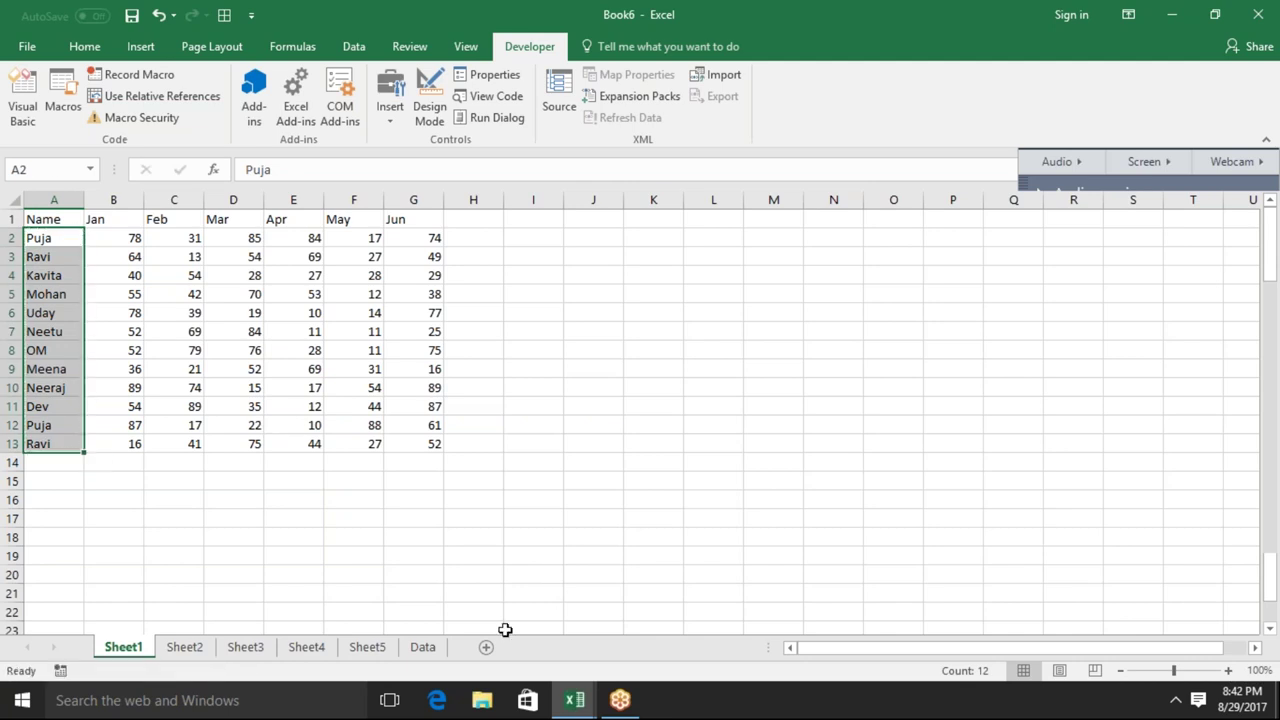
pyautogui.click(423, 648)
pyautogui.hotkey('alt', 'Tab')
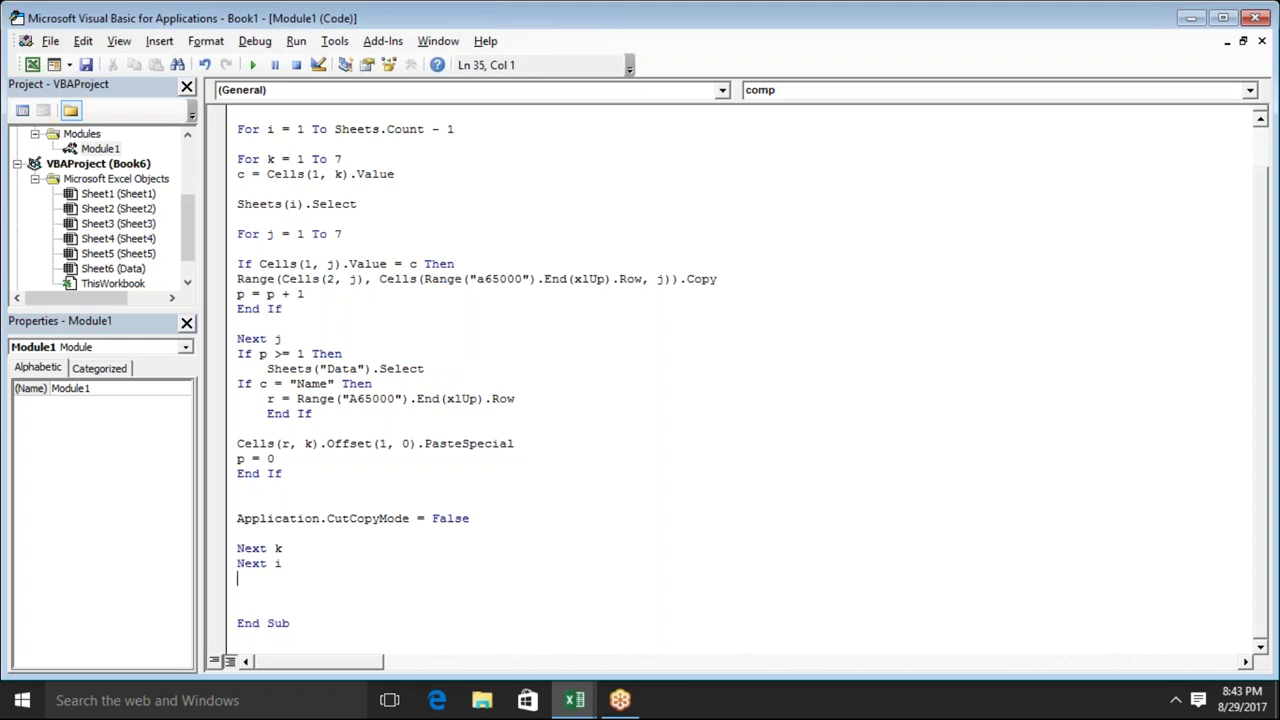
pyautogui.press('Up')
pyautogui.press('Up')
pyautogui.press('Up')
pyautogui.press('Up')
pyautogui.press('Up')
pyautogui.press('Up')
pyautogui.press('Up')
pyautogui.press('Up')
pyautogui.press('Up')
pyautogui.press('Up')
pyautogui.hotkey('ctrl', 'Right')
pyautogui.press('Left')
pyautogui.press('Left')
pyautogui.press('Down')
pyautogui.press('Up')
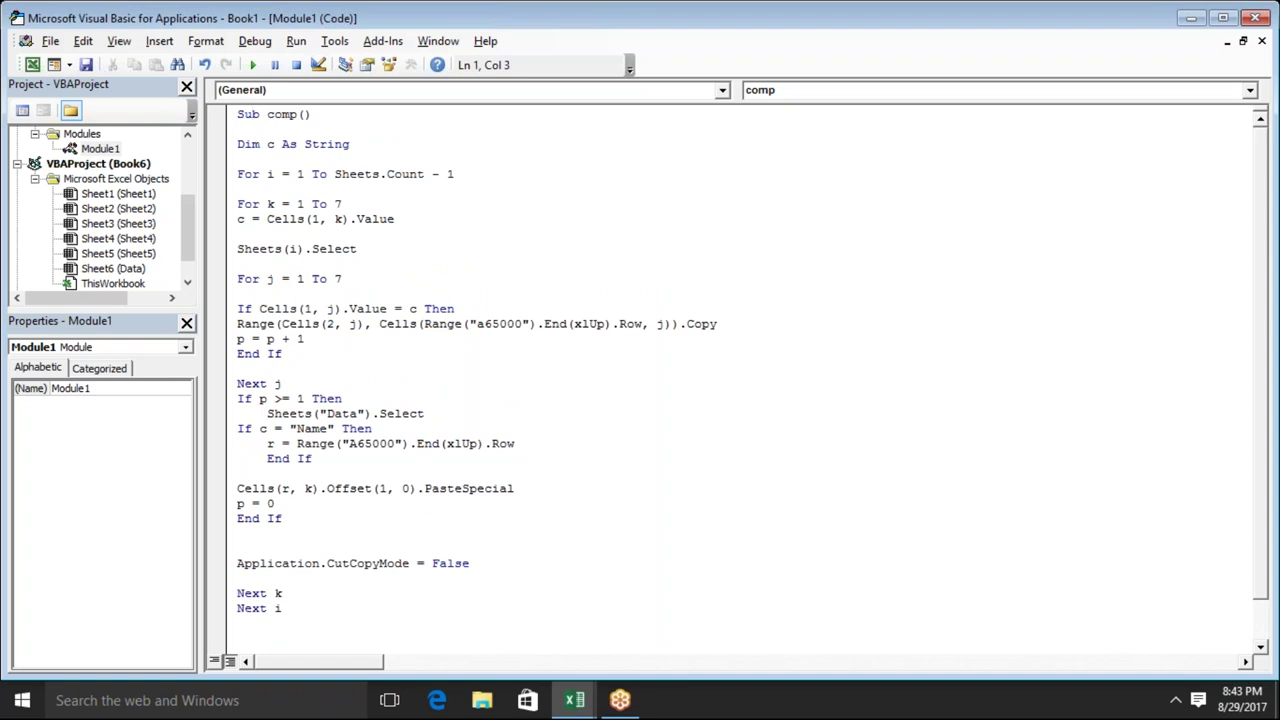
pyautogui.press('Home')
pyautogui.hotkey('shift', 'Down')
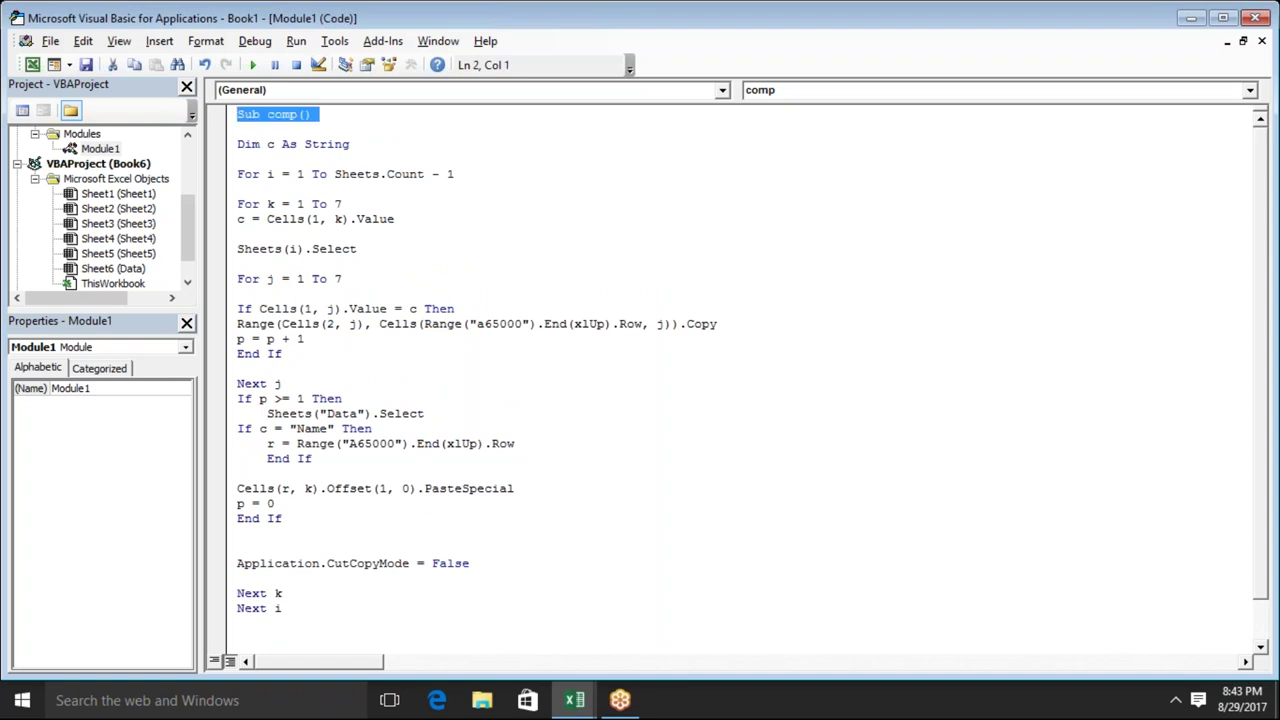
pyautogui.hotkey('shift', 'Down')
pyautogui.hotkey('shift', 'Down')
pyautogui.hotkey('shift', 'Down')
pyautogui.hotkey('shift', 'Down')
pyautogui.hotkey('shift', 'Down')
pyautogui.hotkey('shift', 'Down')
pyautogui.hotkey('shift', 'Down')
pyautogui.hotkey('shift', 'Down')
pyautogui.hotkey('shift', 'Down')
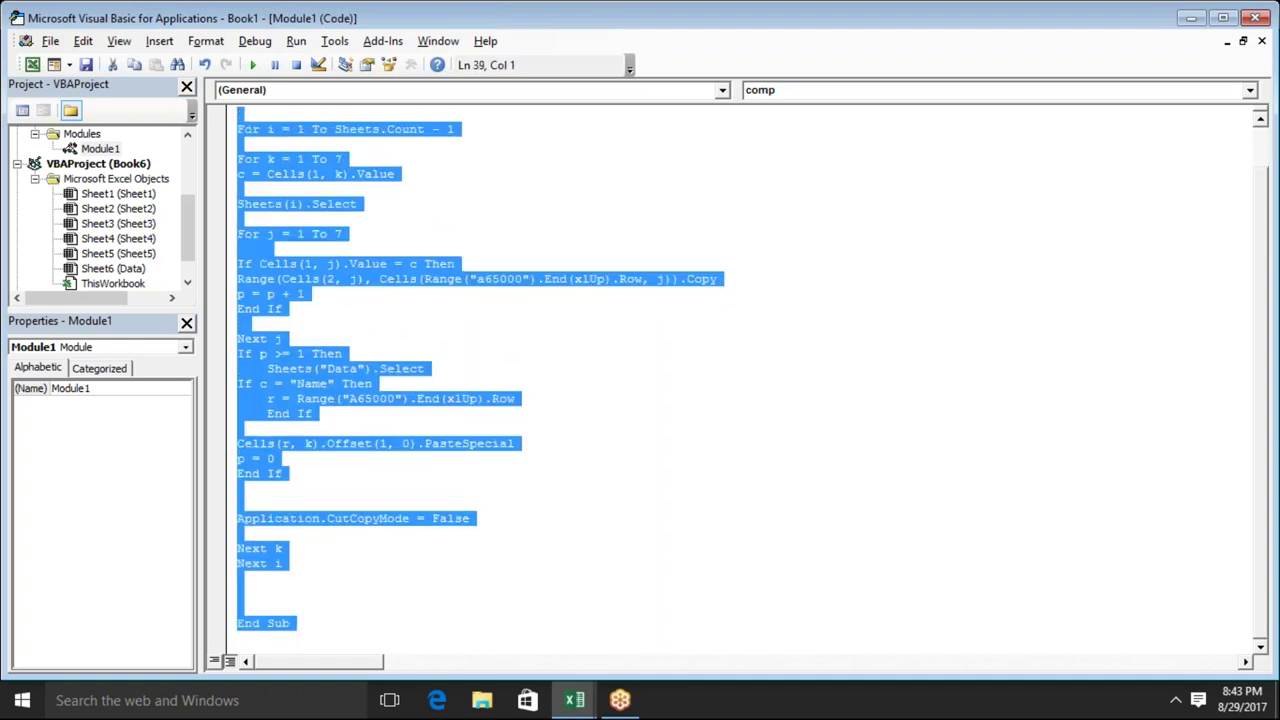
pyautogui.hotkey('ctrl', 'Home')
pyautogui.press('Down')
pyautogui.press('Down')
pyautogui.press('Down')
pyautogui.press('Down')
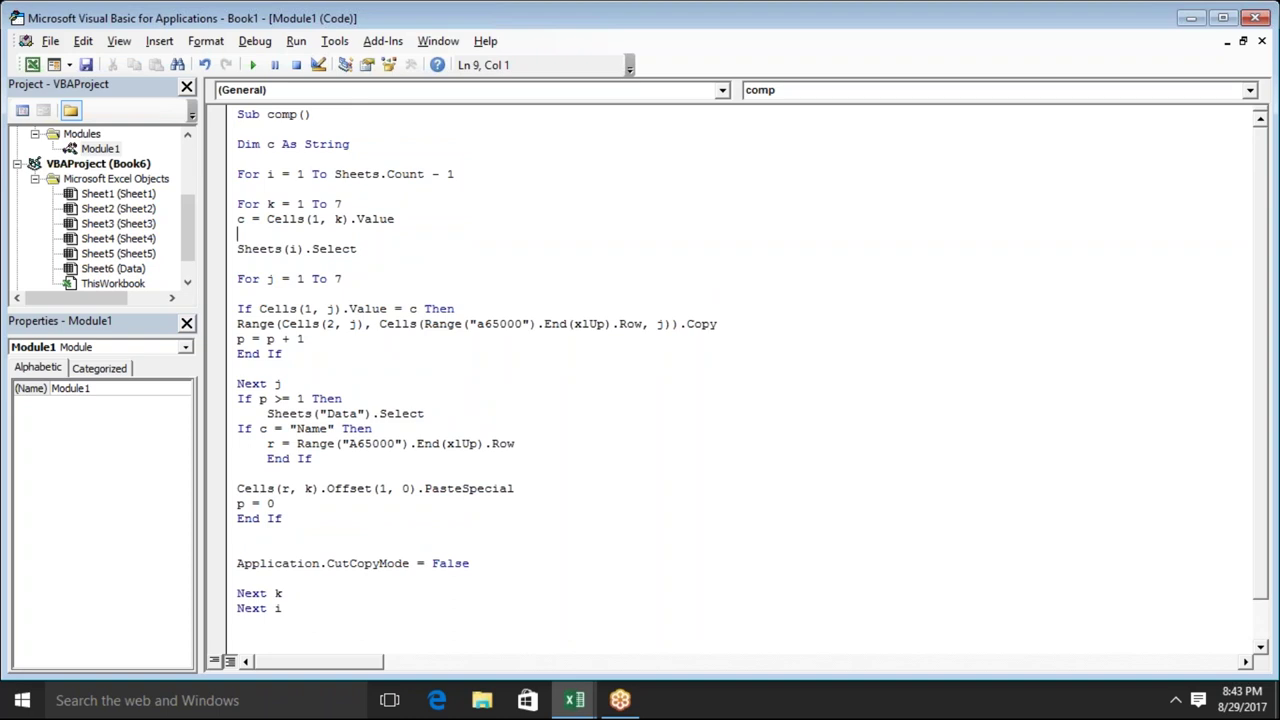
pyautogui.click(237, 218)
pyautogui.hotkey('ctrl', 'Home')
# Close the macro editor and open Save As, then back out to the sheet
pyautogui.click(1256, 19)
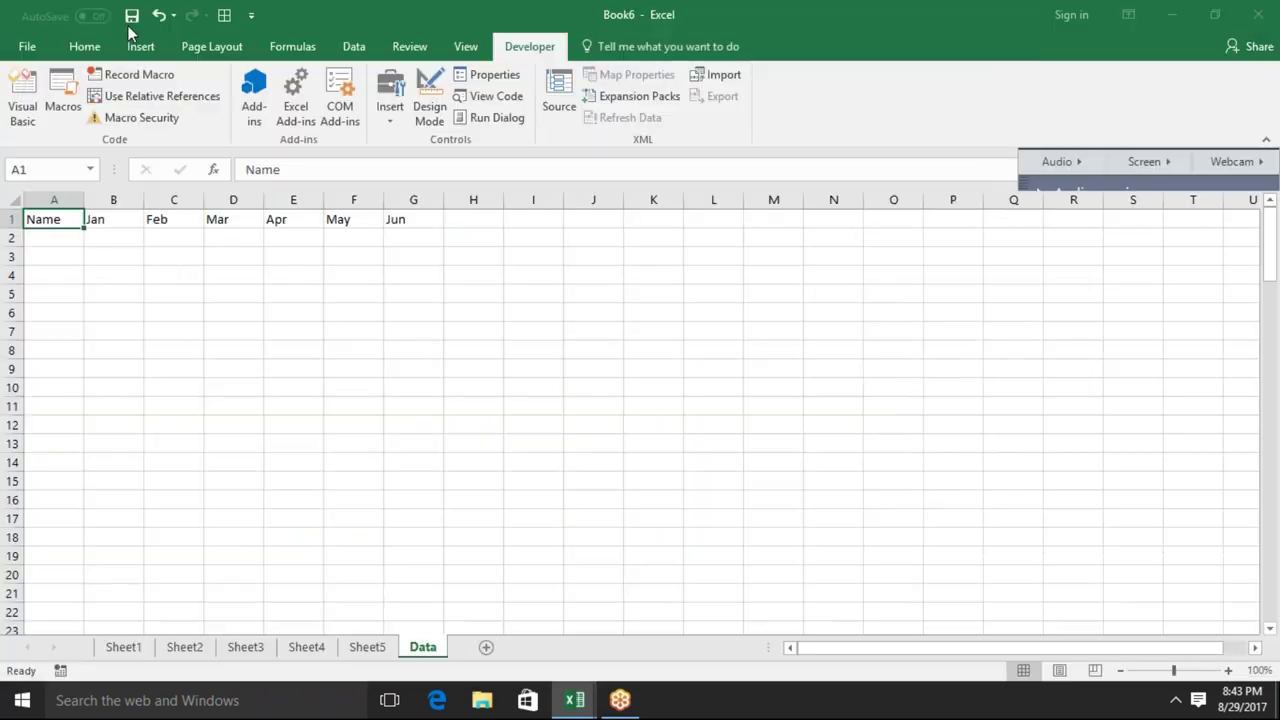
pyautogui.click(28, 50)
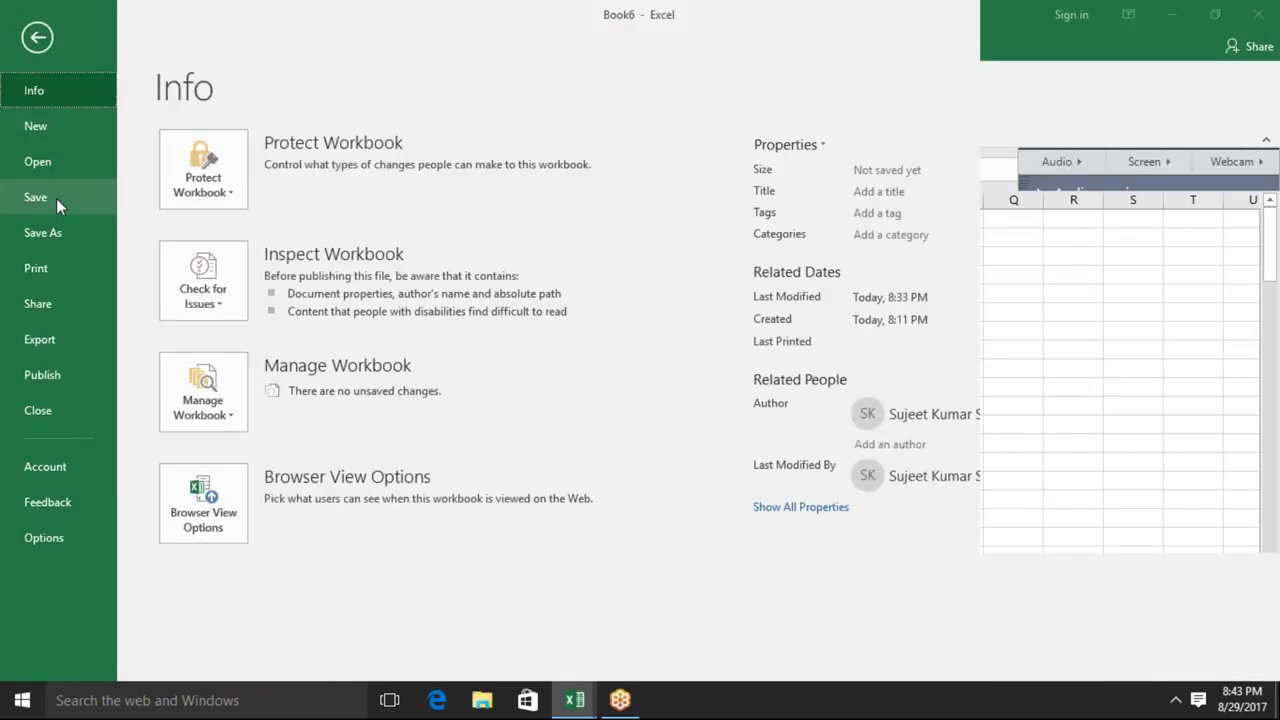
pyautogui.click(56, 230)
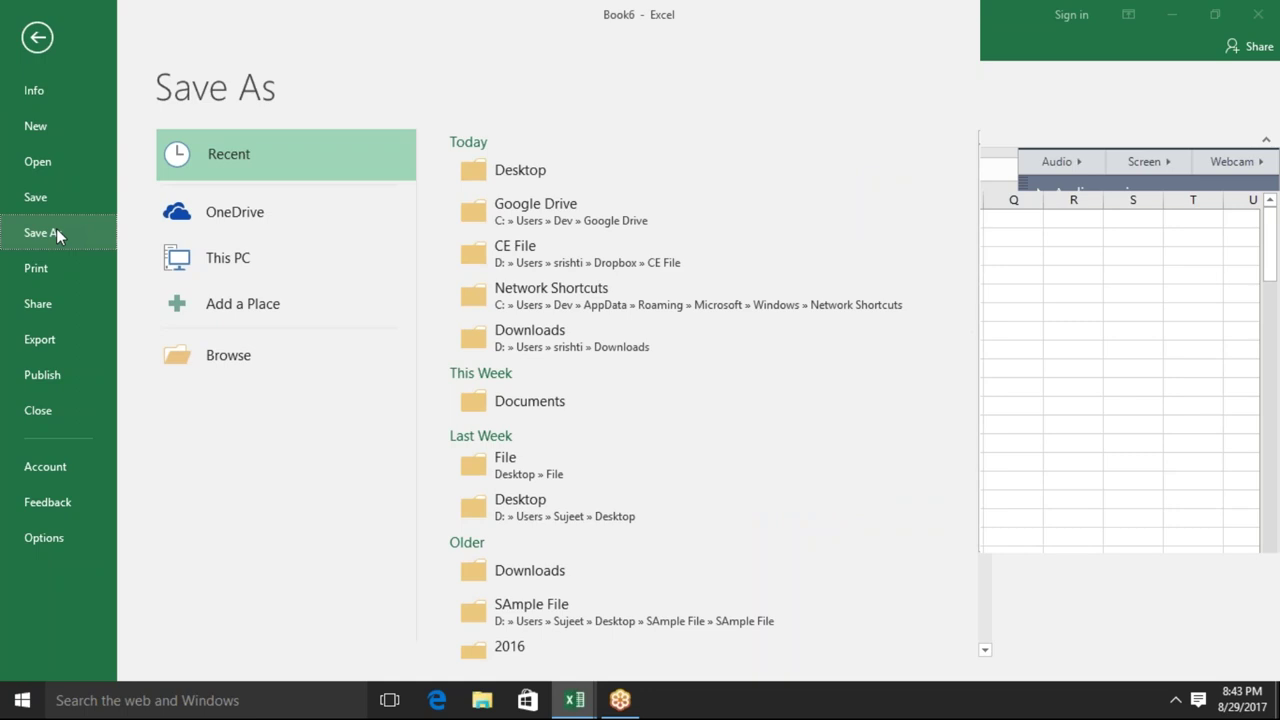
pyautogui.press('Escape')
# Switch from Book1 to the IPT_Excel_School workbook through the taskbar
pyautogui.hotkey('alt', 'Tab')
pyautogui.hotkey('alt', 'Tab')
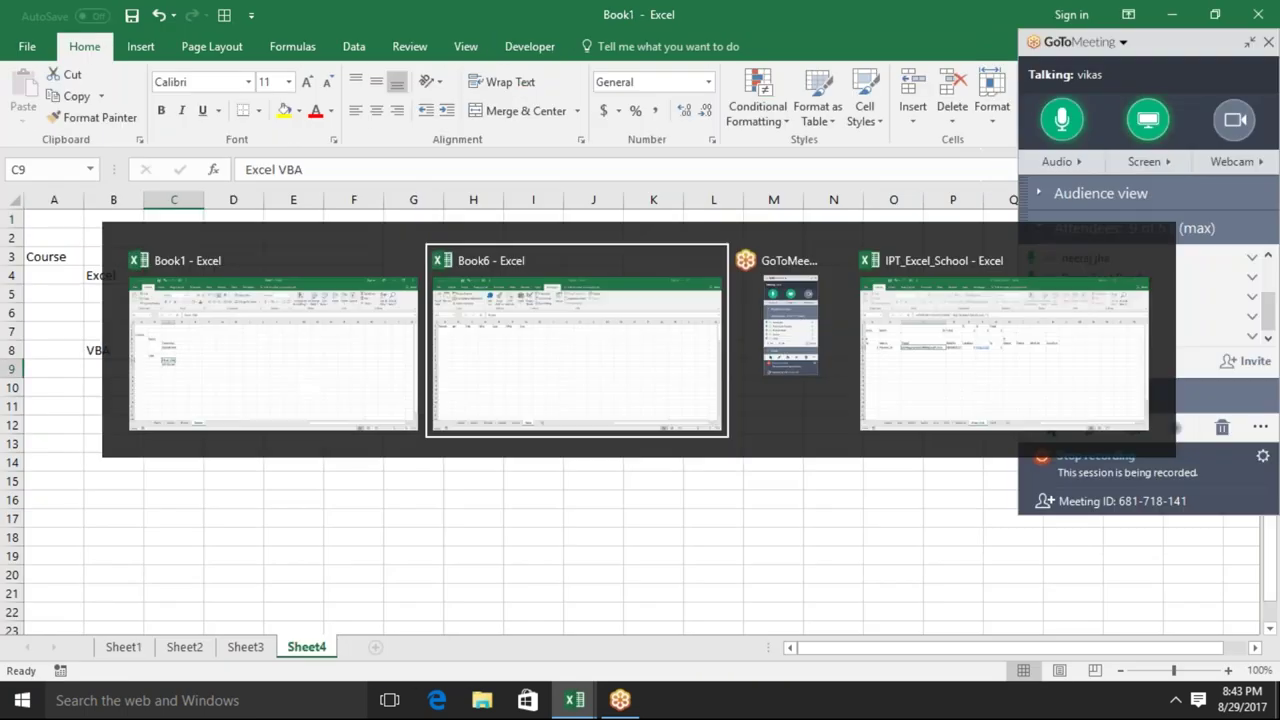
pyautogui.press('Tab')
pyautogui.press('Escape')
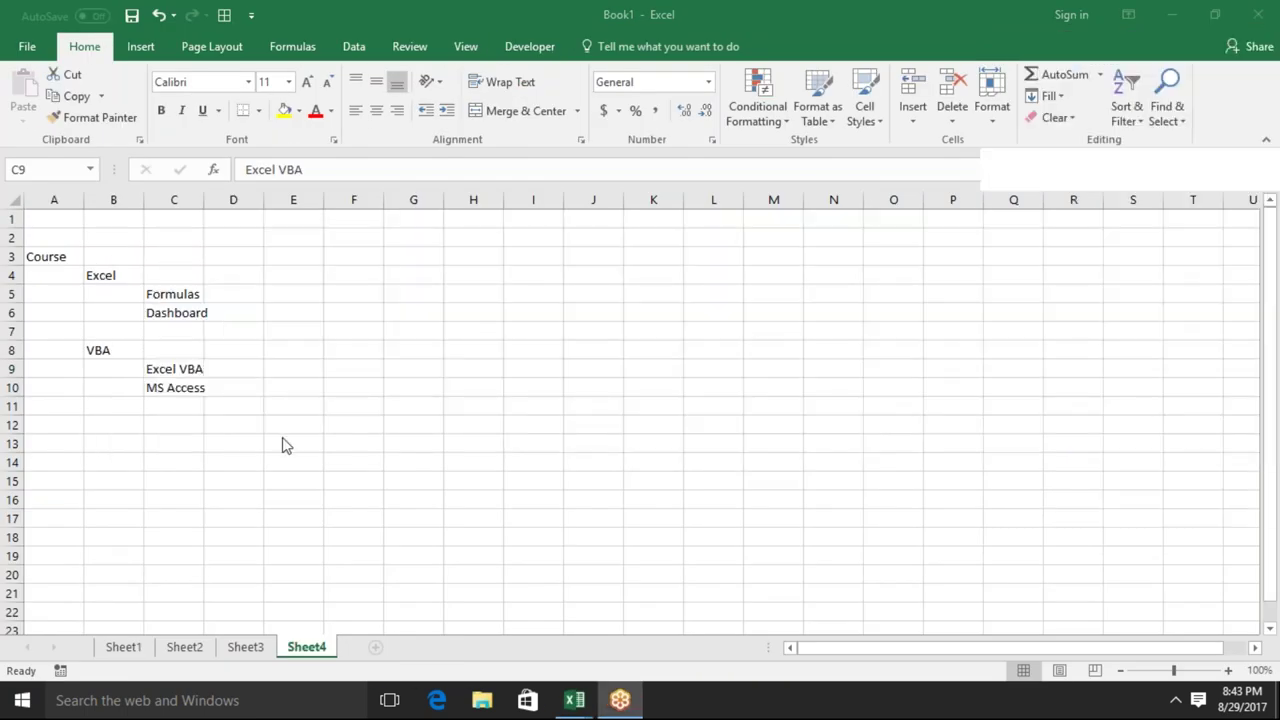
pyautogui.moveTo(575, 700)
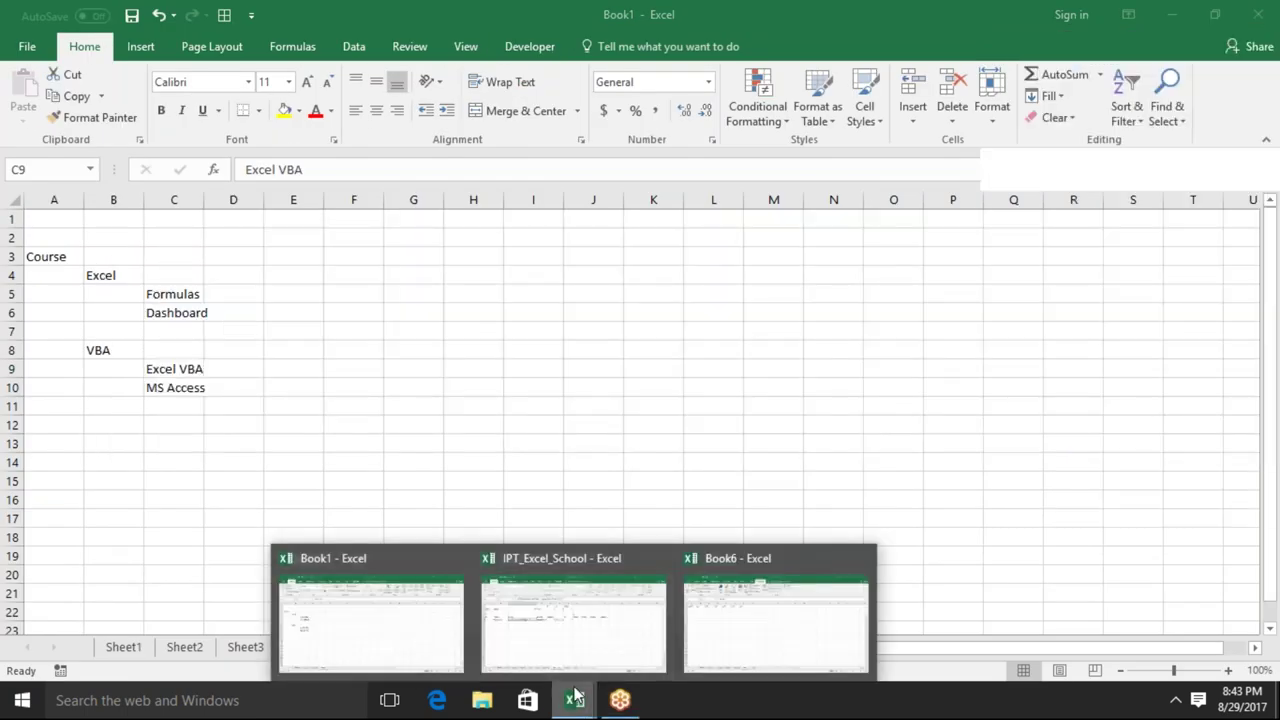
pyautogui.click(406, 634)
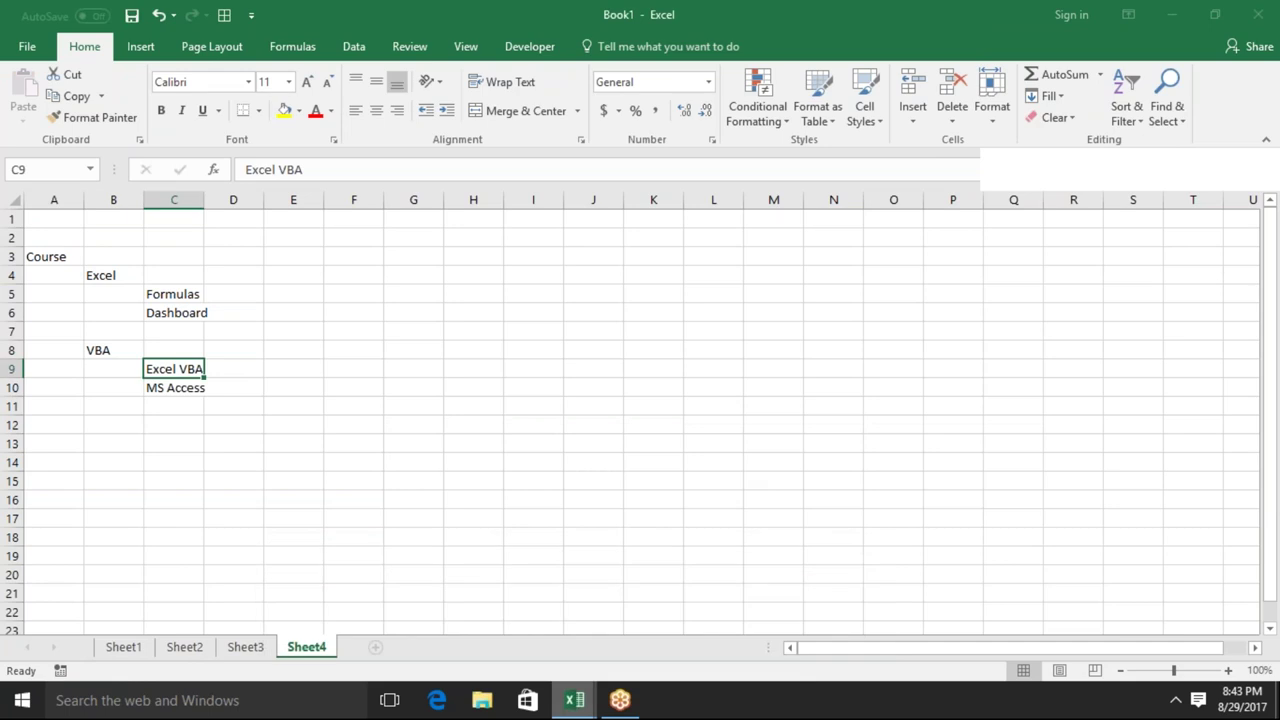
pyautogui.click(589, 705)
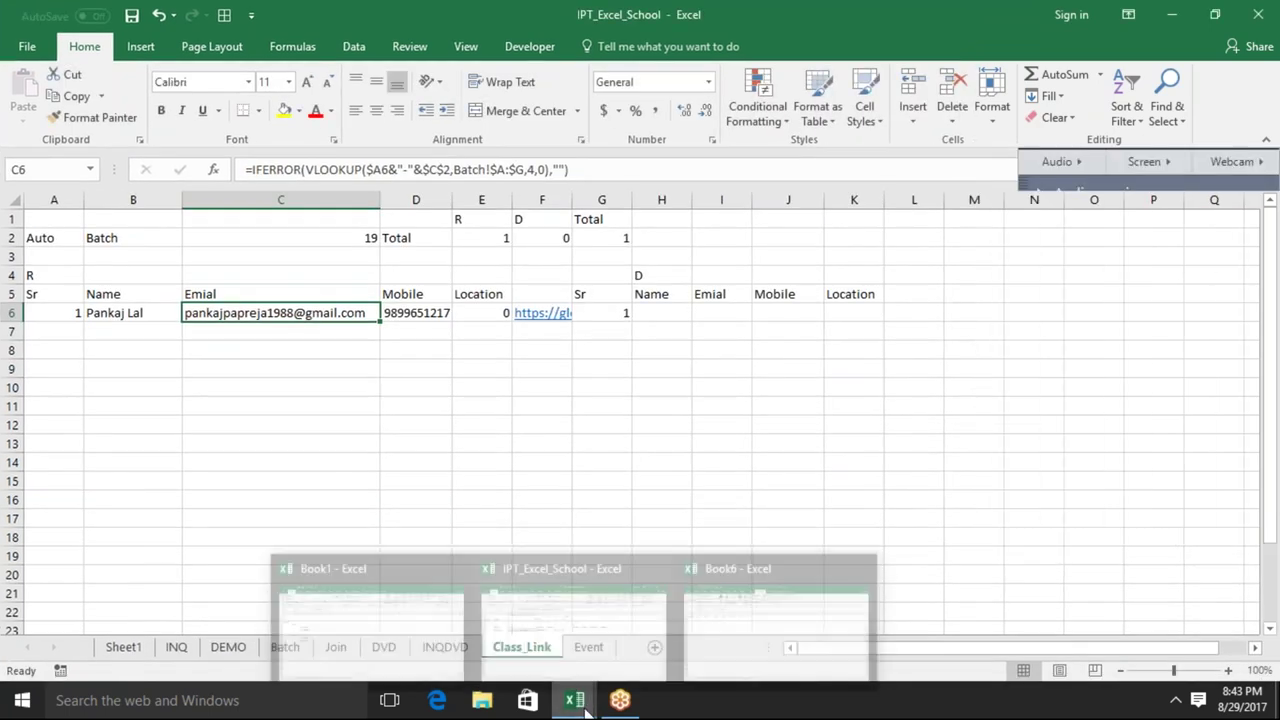
# Switch to Book6, open the VBA editor, and highlight the p = p + 1 and header-copy lines
pyautogui.click(730, 651)
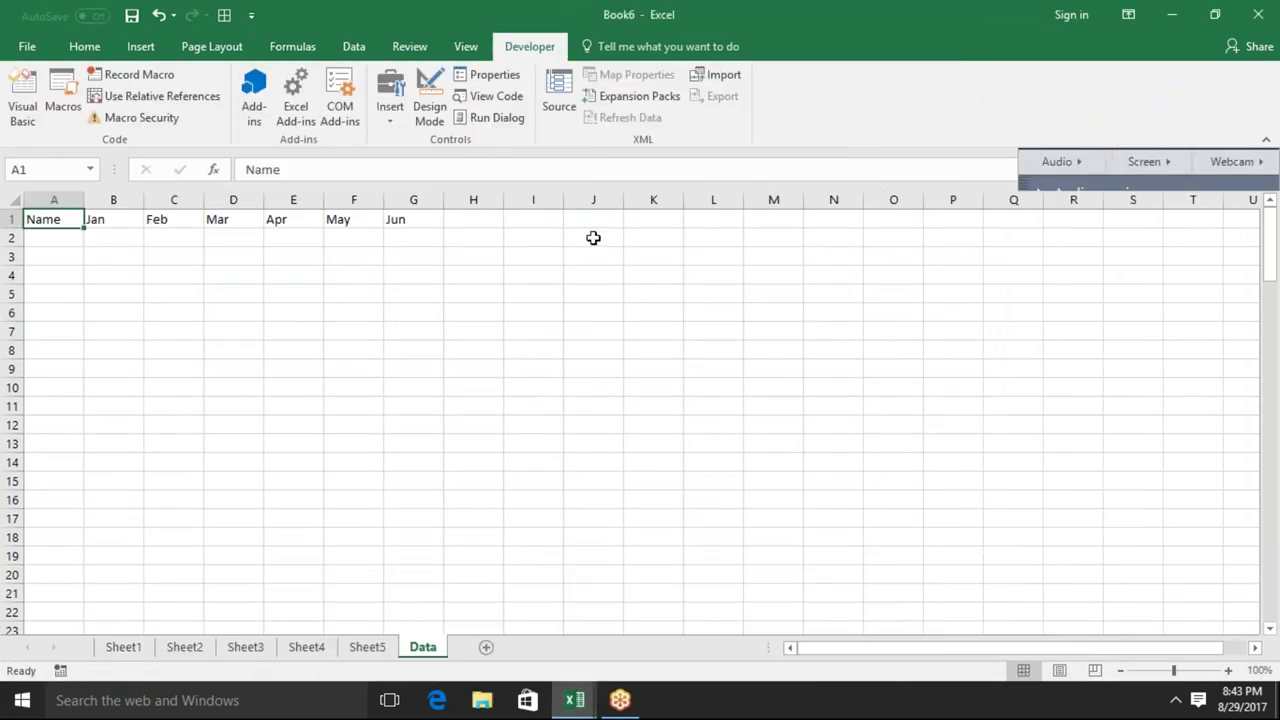
pyautogui.click(22, 110)
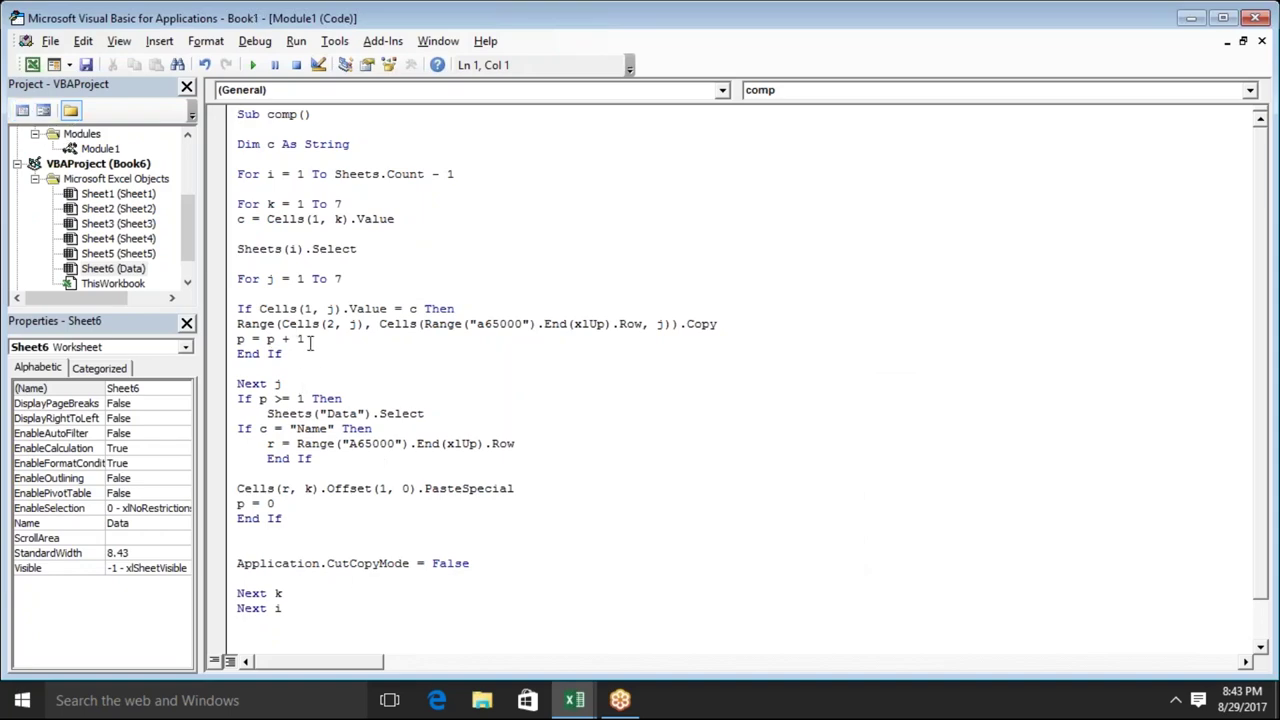
pyautogui.moveTo(303, 339); pyautogui.dragTo(237, 339)
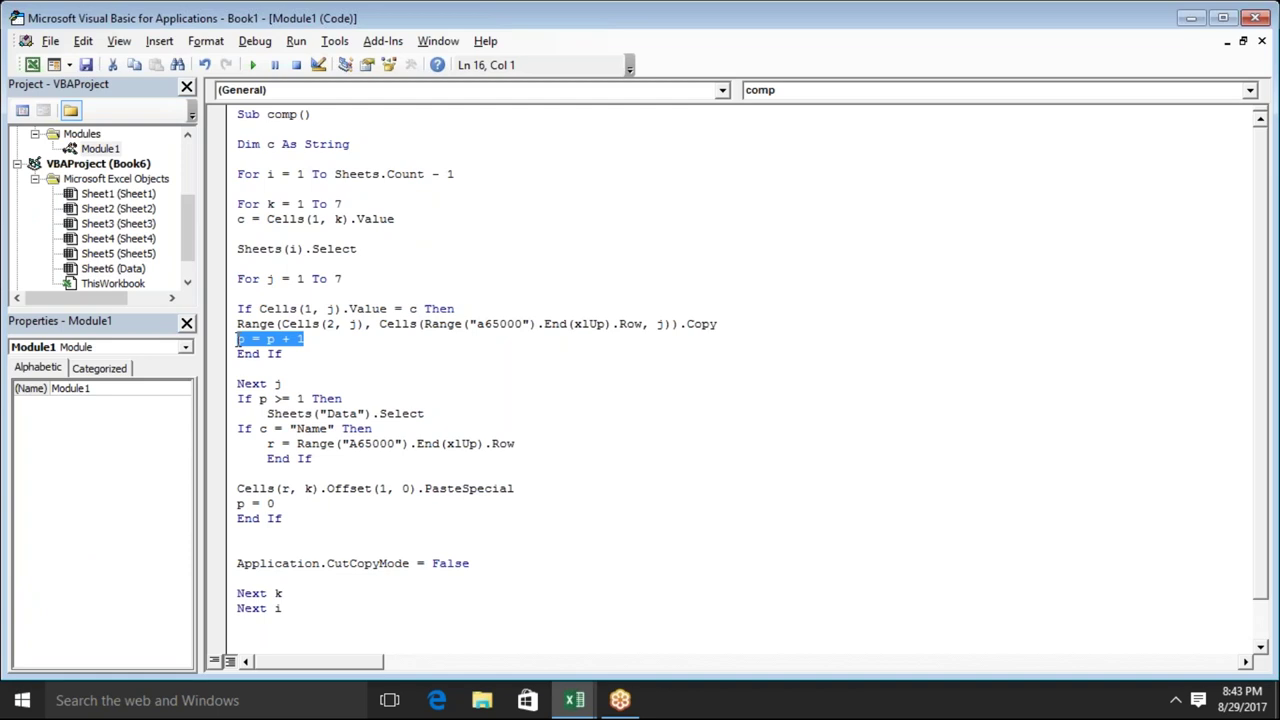
pyautogui.moveTo(237, 324); pyautogui.dragTo(431, 337)
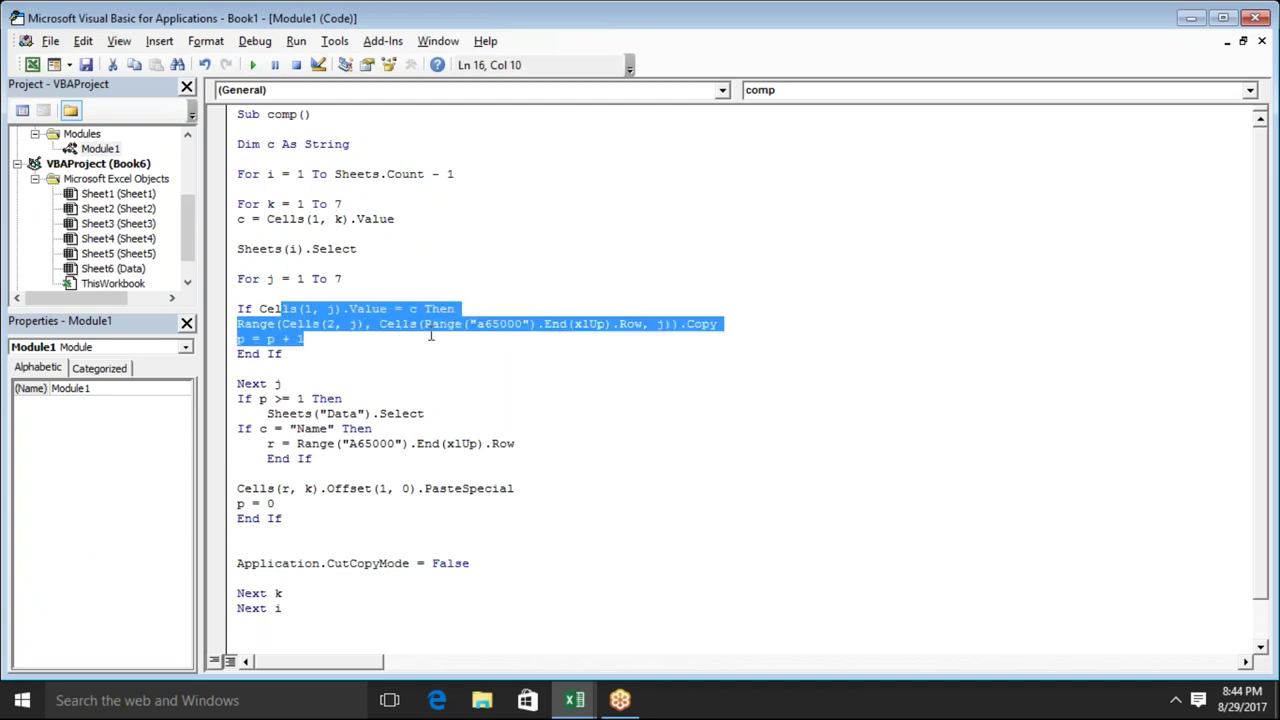
pyautogui.click(431, 337)
pyautogui.doubleClick(440, 324)
pyautogui.click(440, 324)
pyautogui.click(307, 340)
pyautogui.moveTo(307, 340); pyautogui.dragTo(237, 340)
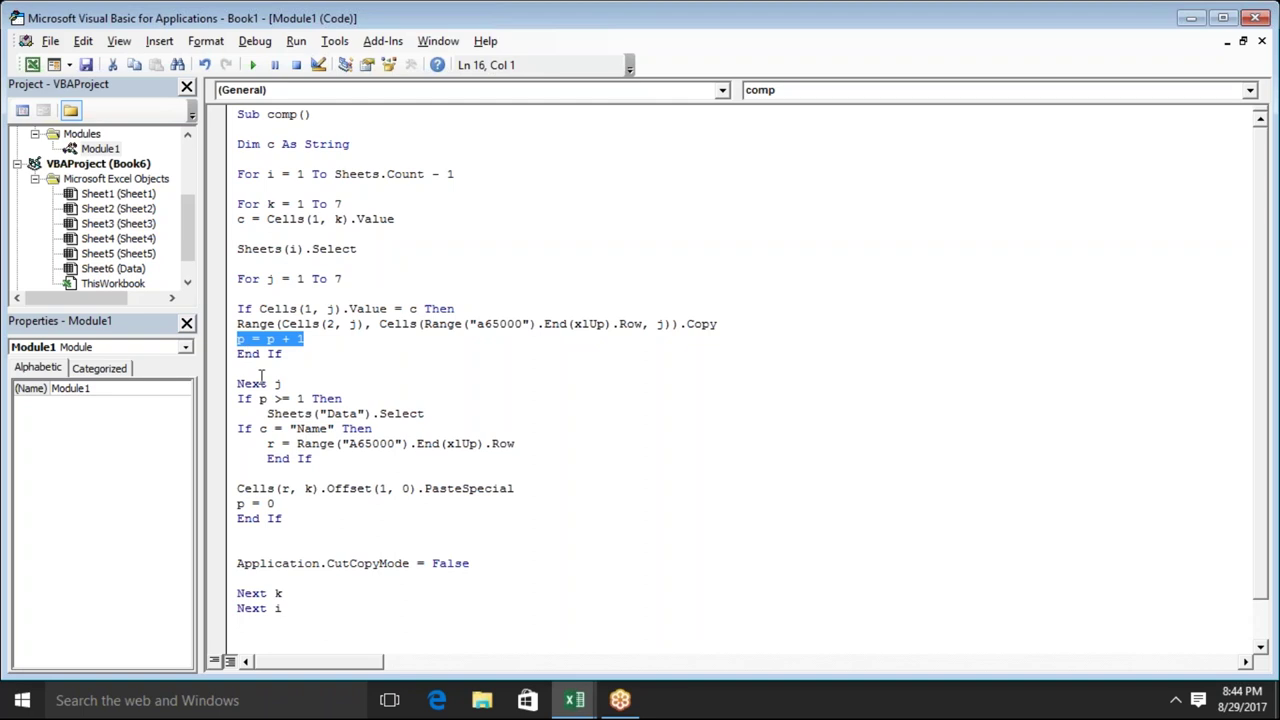
pyautogui.click(270, 413)
# Highlight the p >= 1 condition and the If c = "Name" line, then show Excel's Sheet1
pyautogui.doubleClick(262, 398)
pyautogui.click(262, 398)
pyautogui.moveTo(260, 398); pyautogui.dragTo(304, 399)
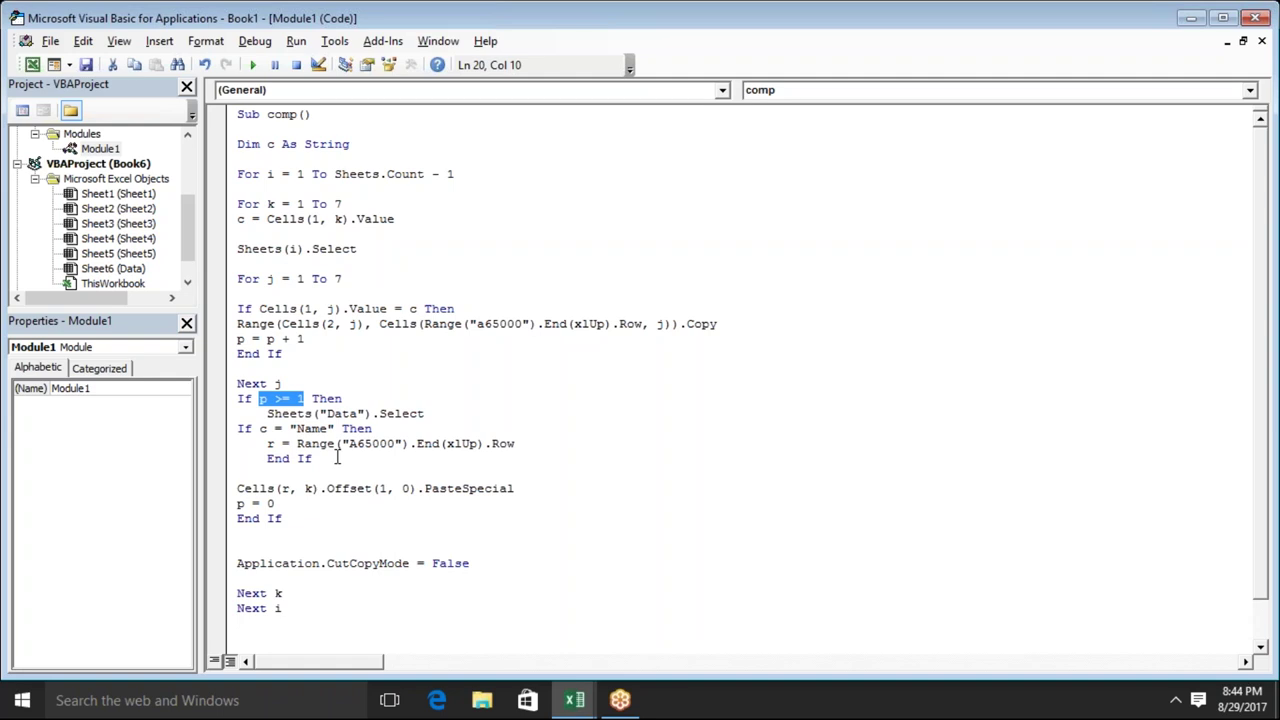
pyautogui.moveTo(259, 428); pyautogui.dragTo(268, 428)
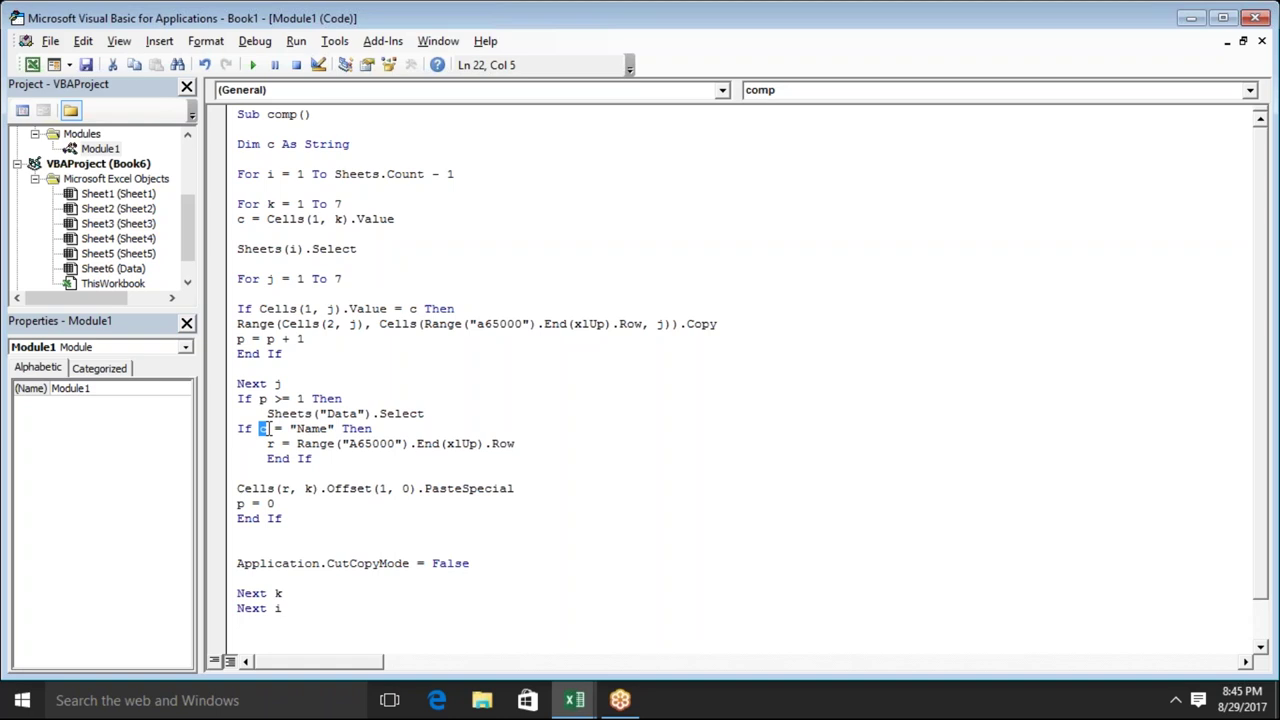
pyautogui.press('Left')
pyautogui.press('Left')
pyautogui.press('Left')
pyautogui.hotkey('shift', 'Down')
pyautogui.hotkey('alt', 'F11')
pyautogui.click(122, 647)
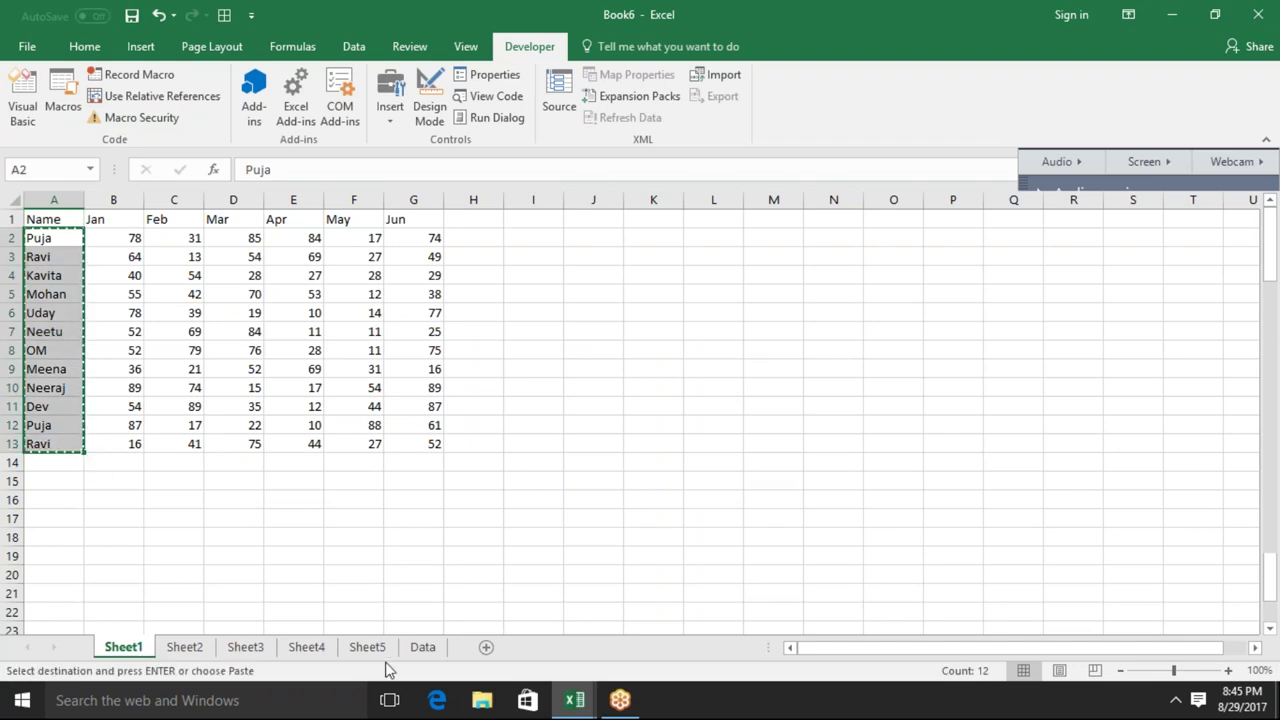
# Paste the copied names into the Data sheet from A2 downward
pyautogui.click(418, 650)
pyautogui.press('Down')
pyautogui.press('Down')
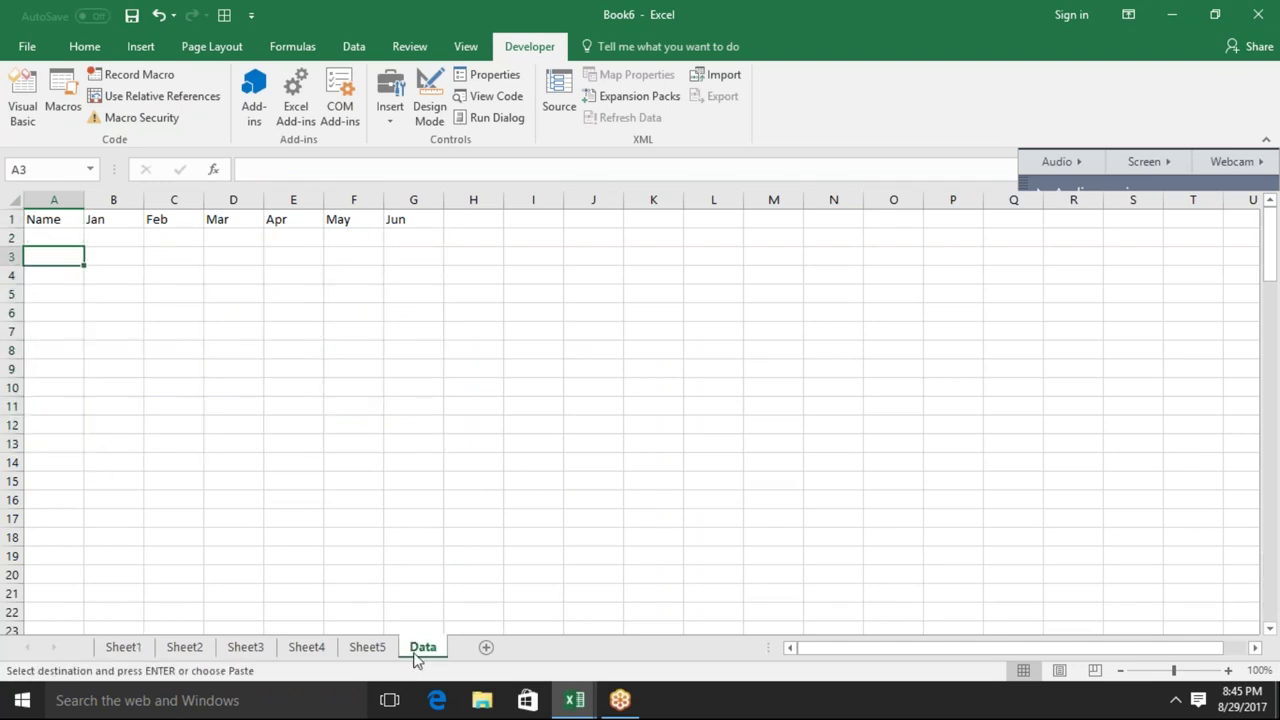
pyautogui.hotkey('ctrl', 'Down')
pyautogui.hotkey('ctrl', 'Up')
pyautogui.press('Down')
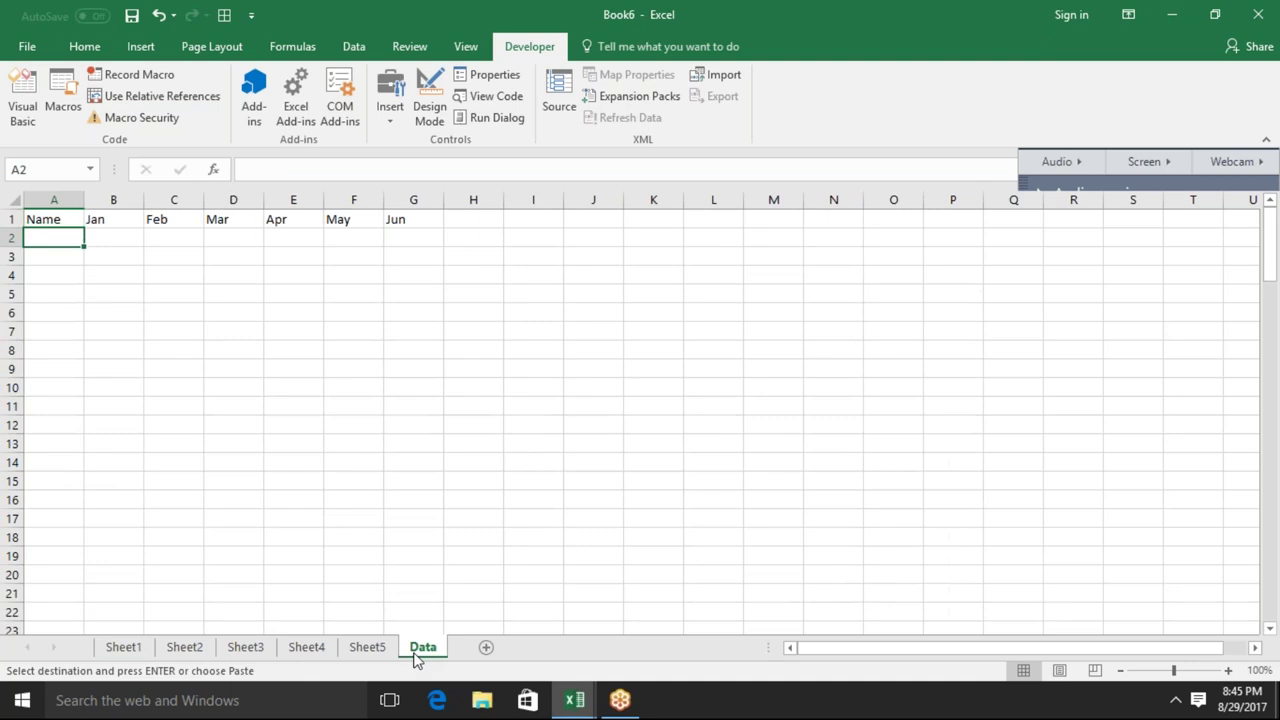
pyautogui.write('Puja Ravi Kavita Mohan Uday Neetu OM Meena Neeraj Dev Puja Ravi')
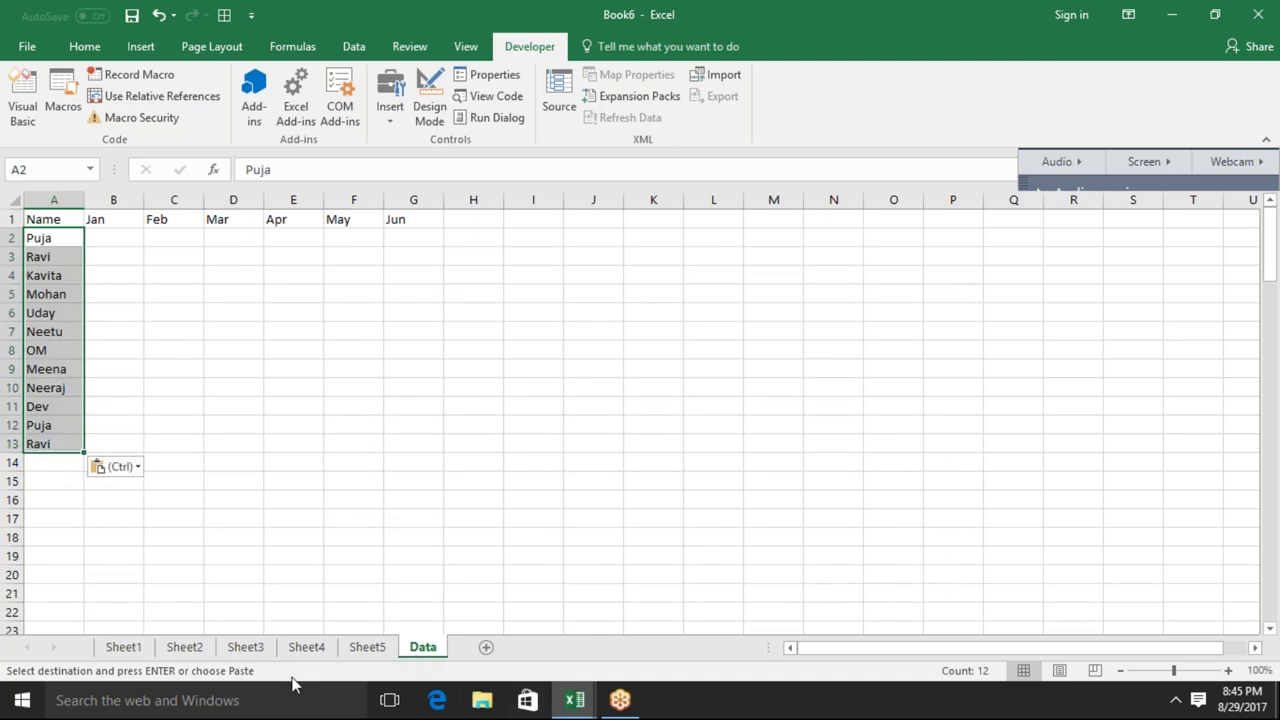
# Copy Sheet1's Feb values C2:C13 and paste them under the Data sheet's Feb header
pyautogui.click(120, 650)
pyautogui.press('Right')
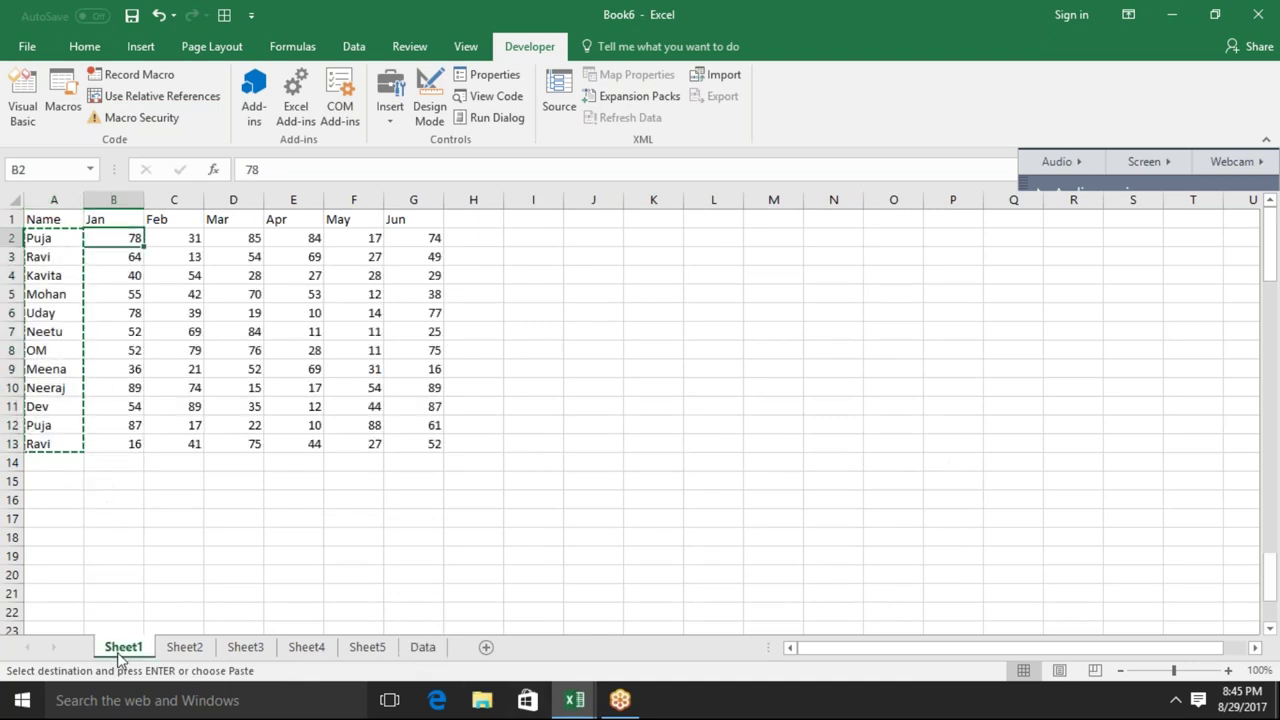
pyautogui.press('Right')
pyautogui.hotkey('shift', 'Down')
pyautogui.hotkey('shift', 'Down')
pyautogui.hotkey('shift', 'Down')
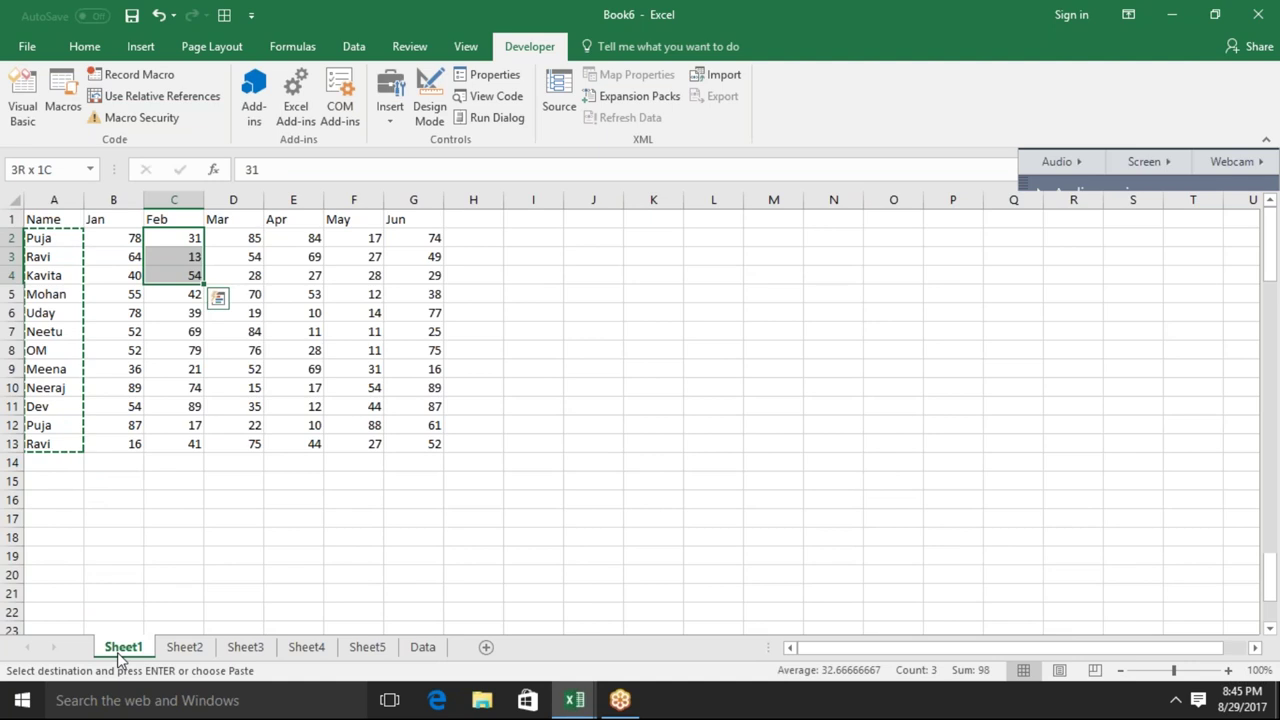
pyautogui.hotkey('shift', 'Down')
pyautogui.hotkey('shift', 'Down')
pyautogui.hotkey('shift', 'Down')
pyautogui.hotkey('ctrl', 'c')
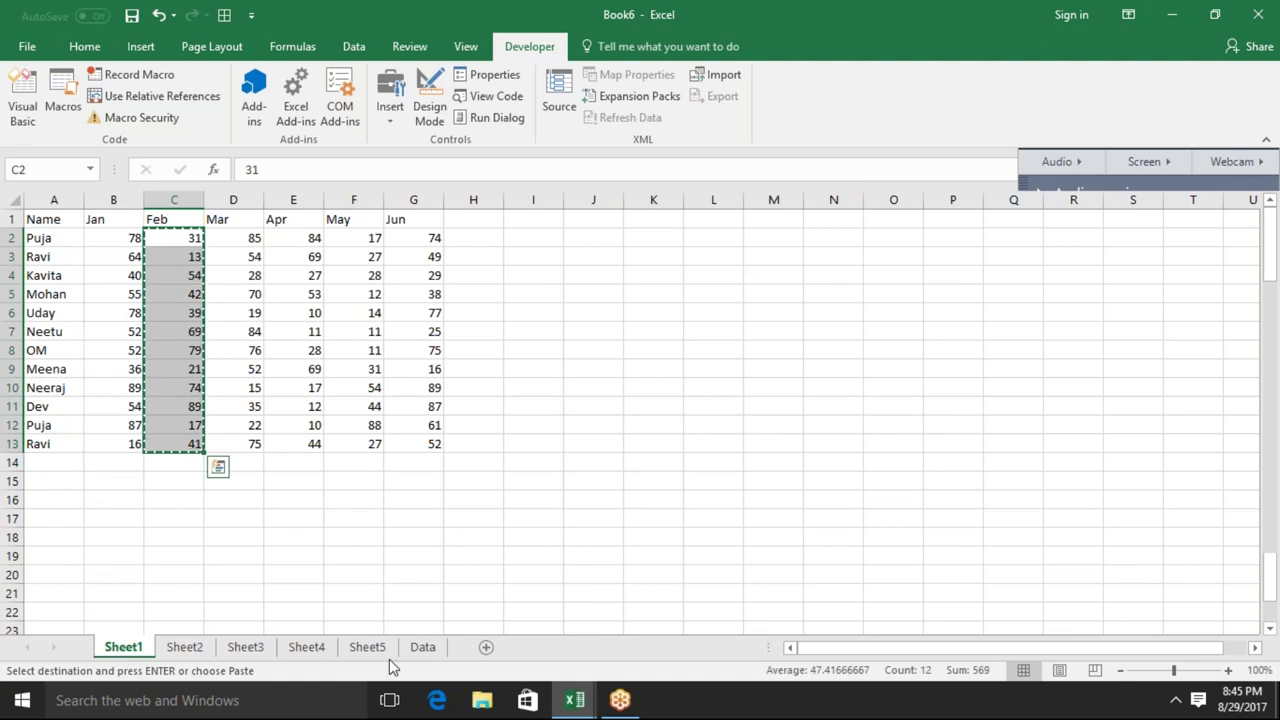
pyautogui.click(420, 648)
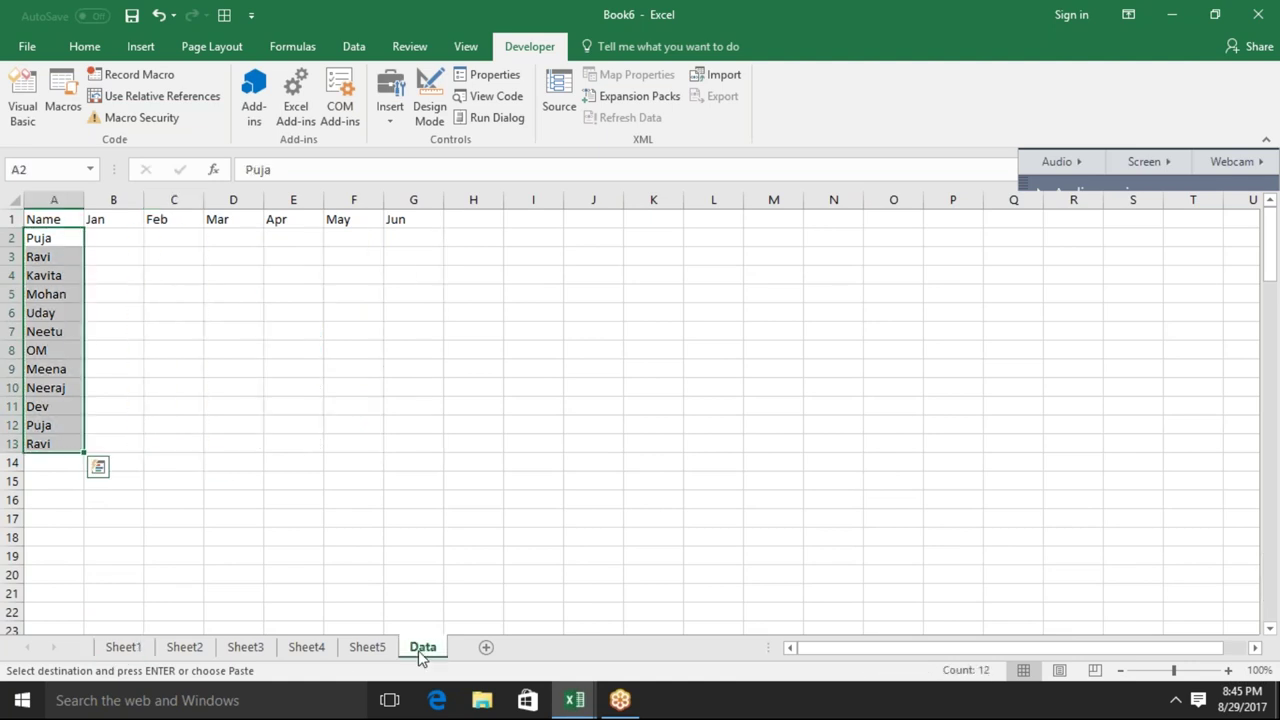
pyautogui.press('Right')
pyautogui.press('Right')
pyautogui.hotkey('ctrl', 'v')
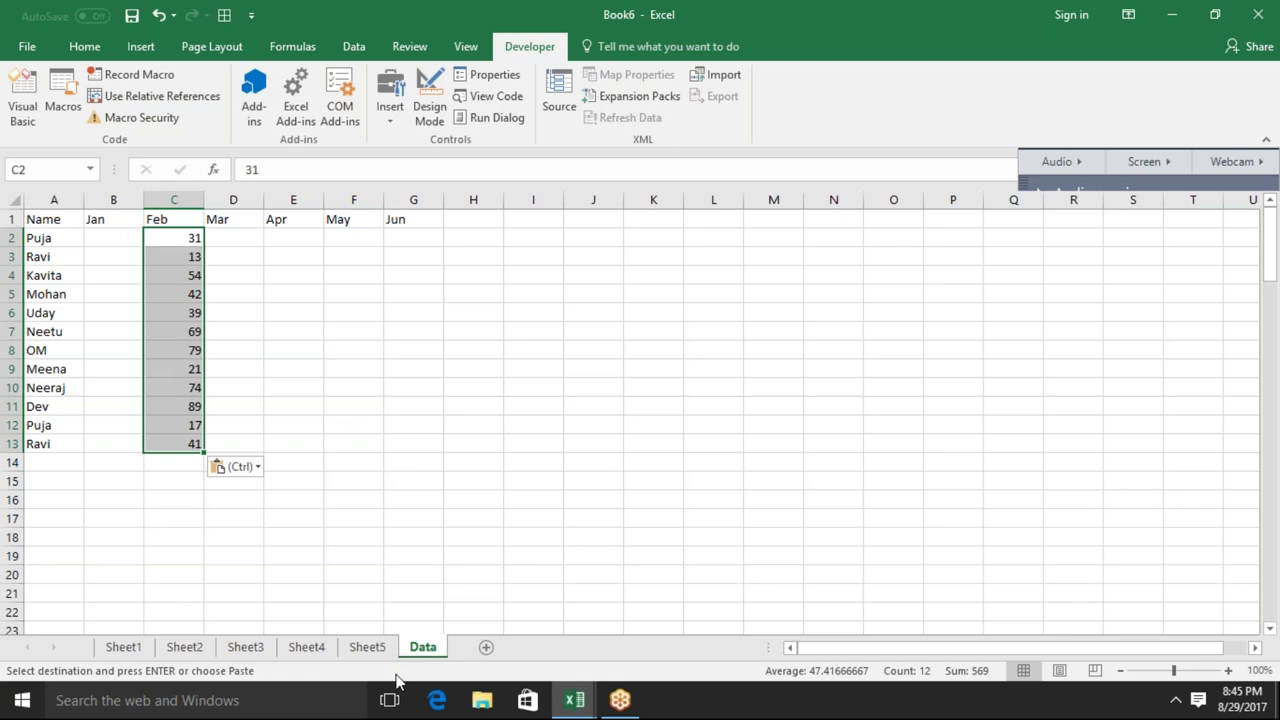
# Copy Sheet2's names A2:A13 and paste them into the Data sheet starting at A14
pyautogui.click(205, 652)
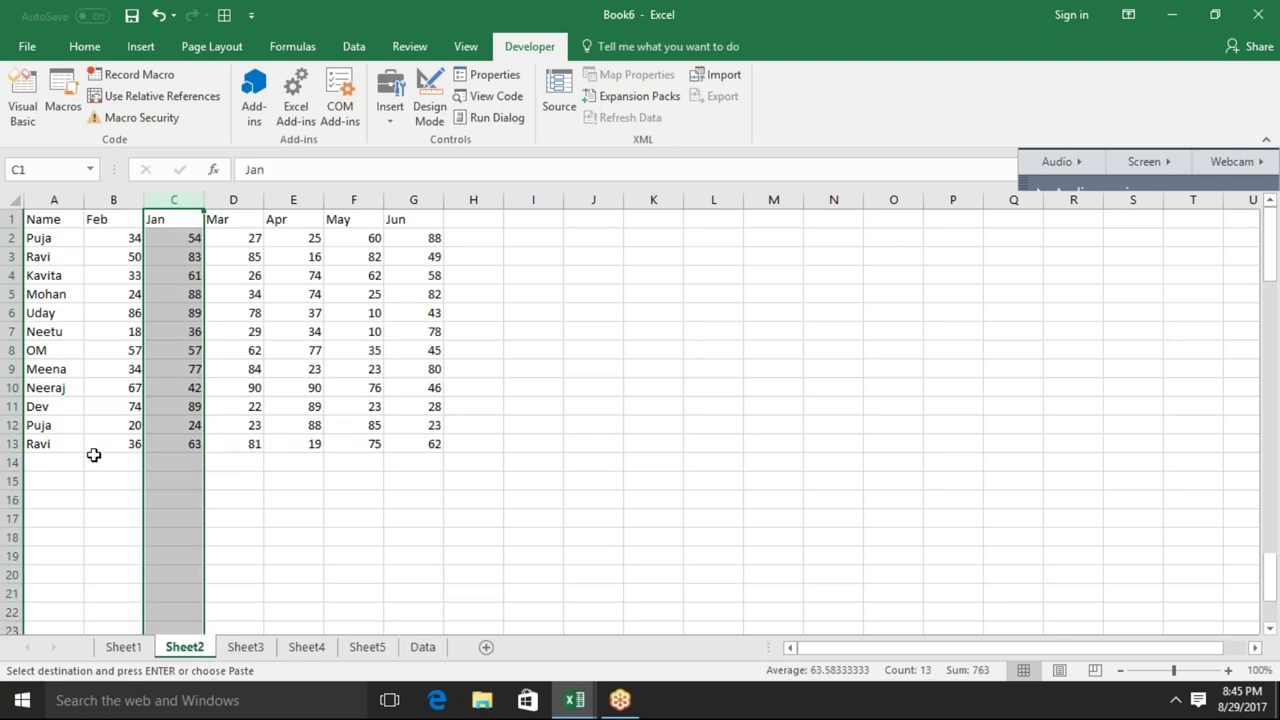
pyautogui.click(66, 409)
pyautogui.hotkey('ctrl', 'Home')
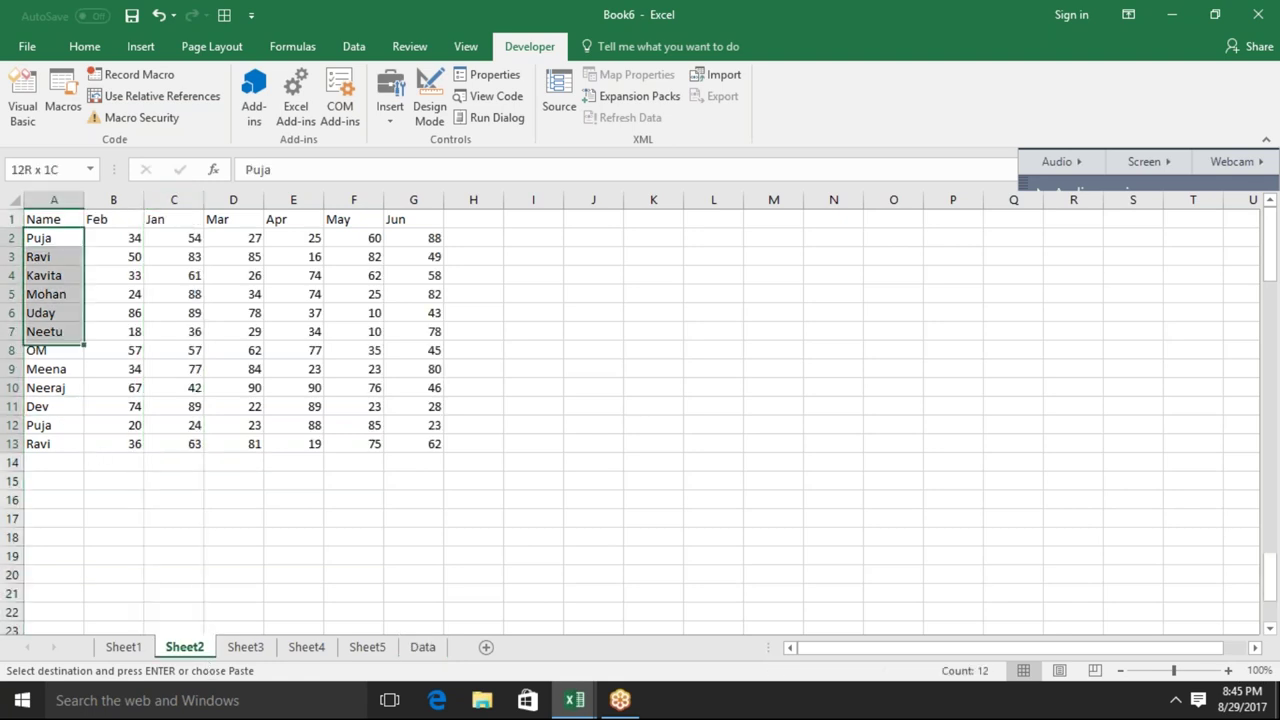
pyautogui.moveTo(40, 238); pyautogui.dragTo(40, 444)
pyautogui.hotkey('ctrl', 'q')
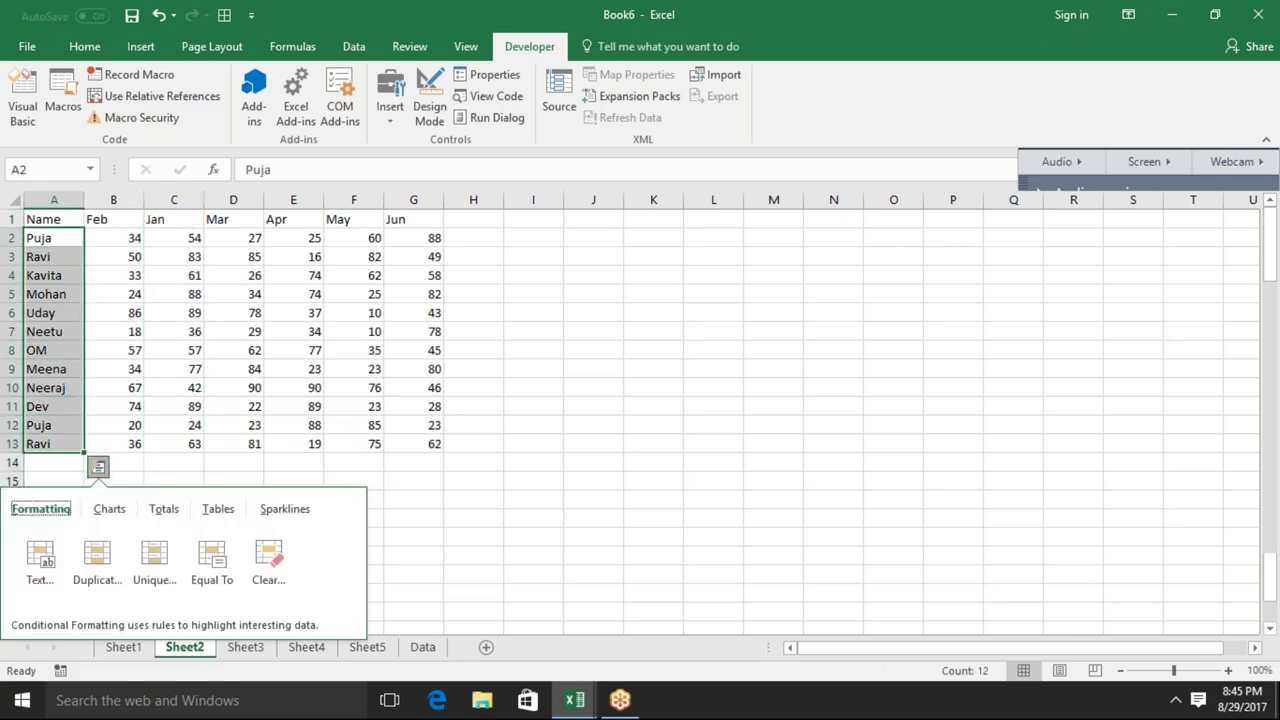
pyautogui.press('Escape')
pyautogui.hotkey('ctrl', 'c')
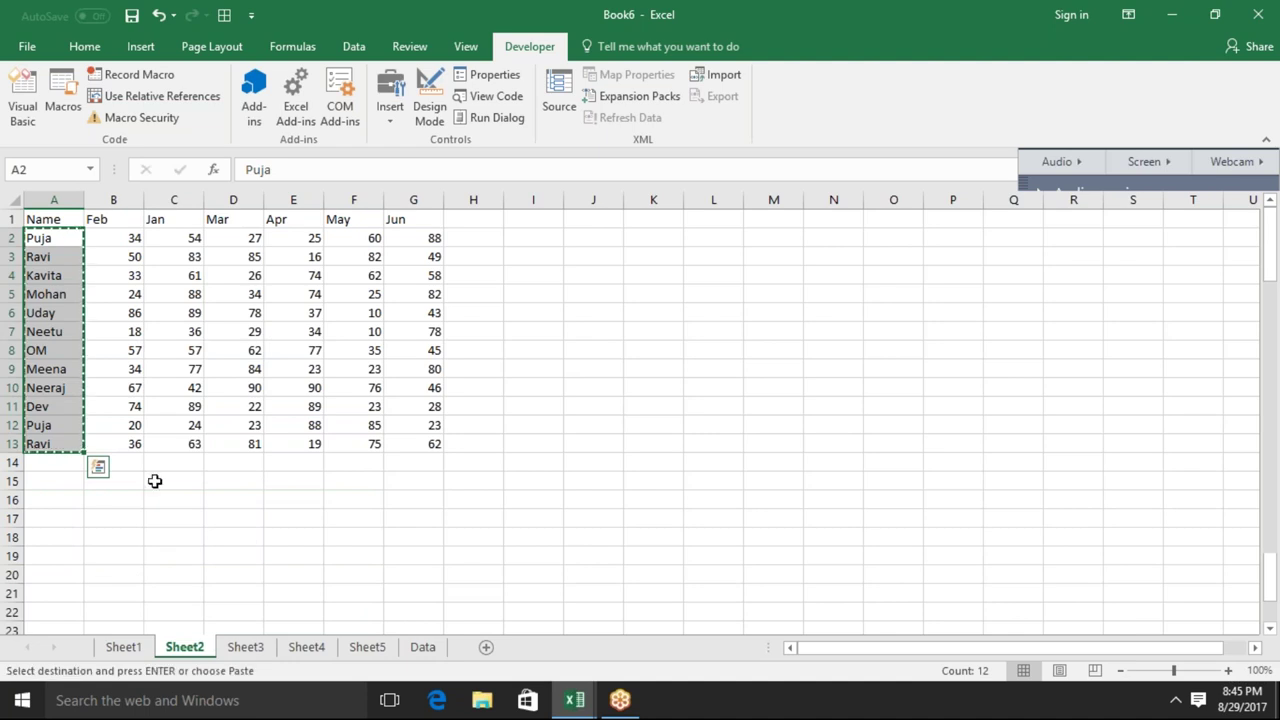
pyautogui.click(425, 648)
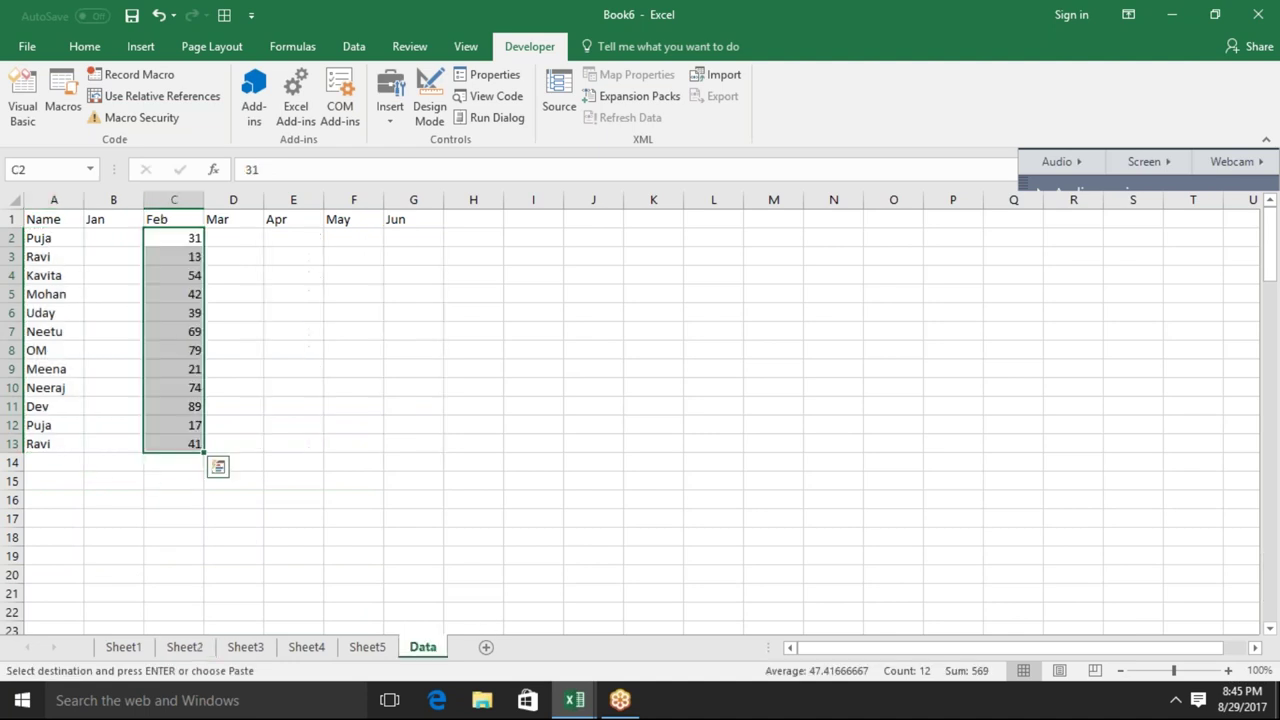
pyautogui.click(50, 465)
pyautogui.hotkey('ctrl', 'v')
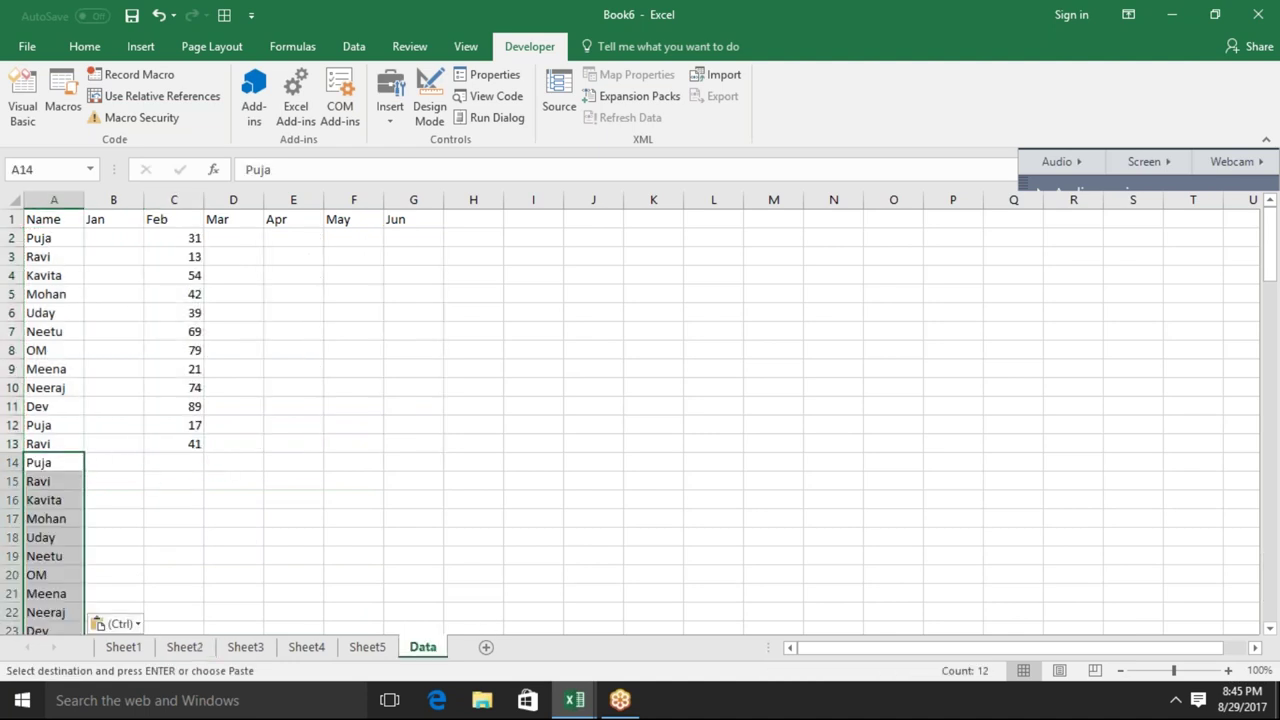
# Copy Sheet2's Jan values C2:C13 and paste them into Data B14 downward
pyautogui.click(186, 647)
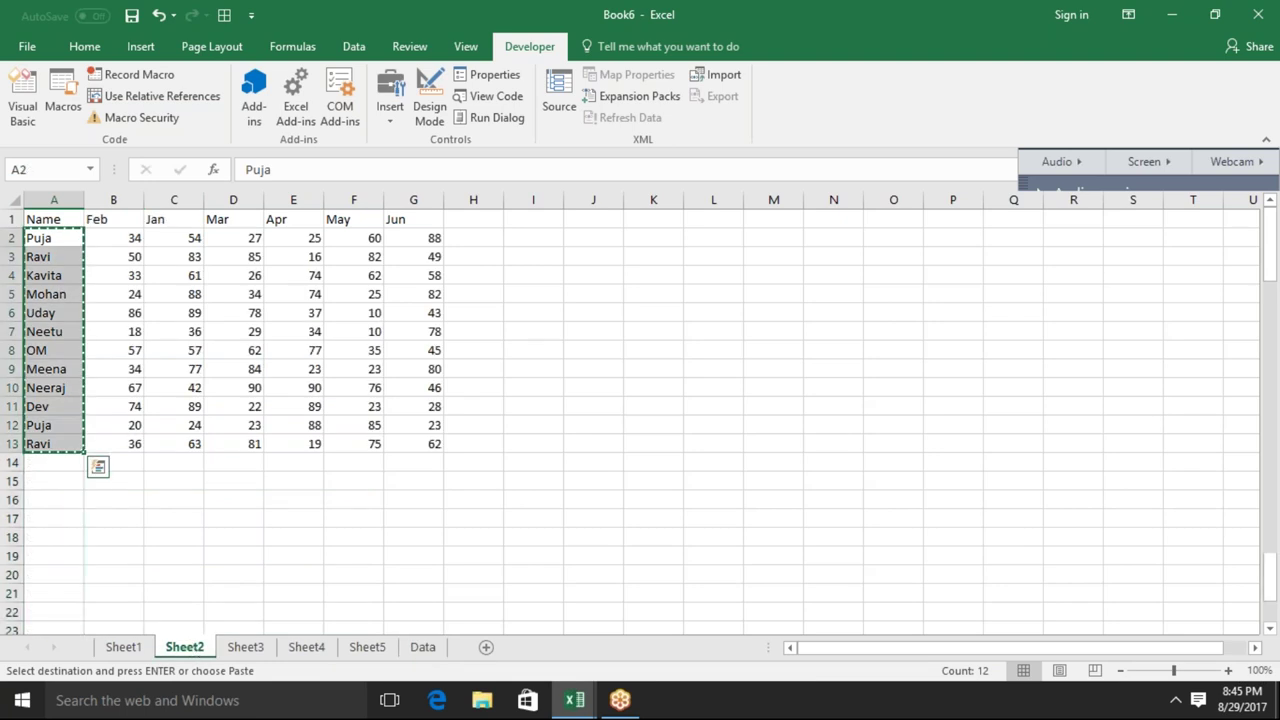
pyautogui.click(177, 240)
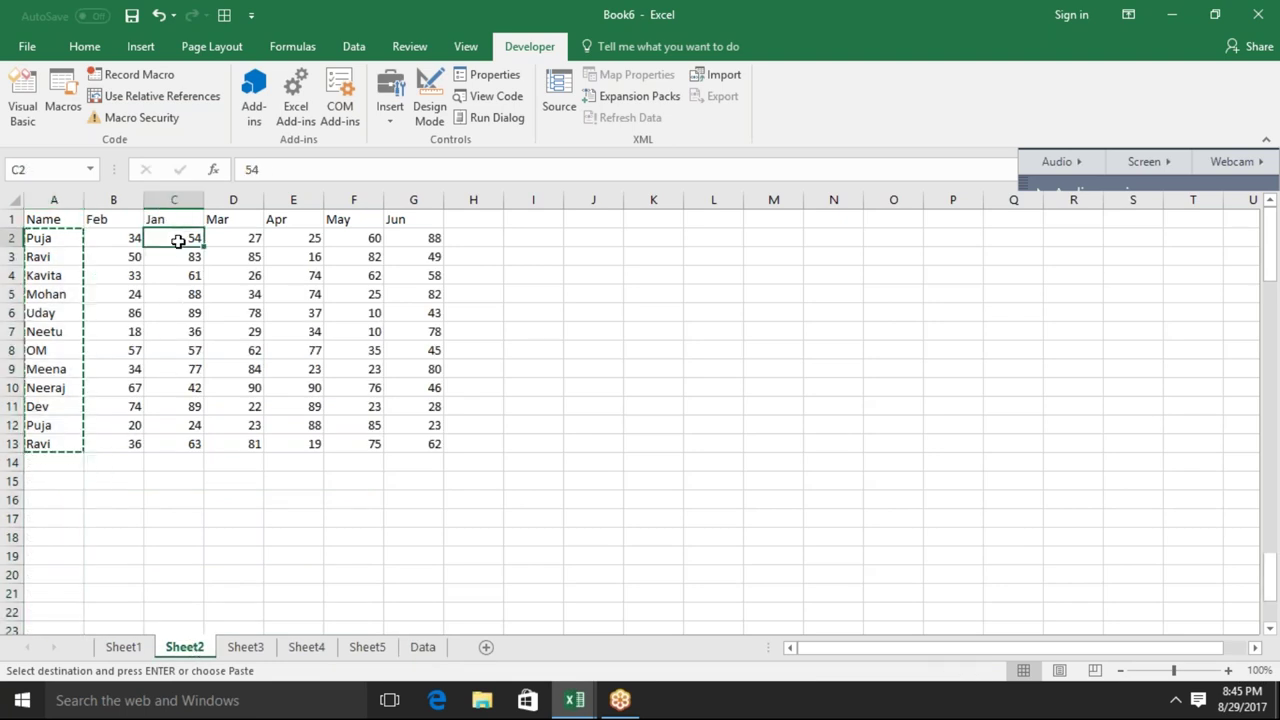
pyautogui.hotkey('ctrl', 'shift', 'Down')
pyautogui.hotkey('ctrl', 'c')
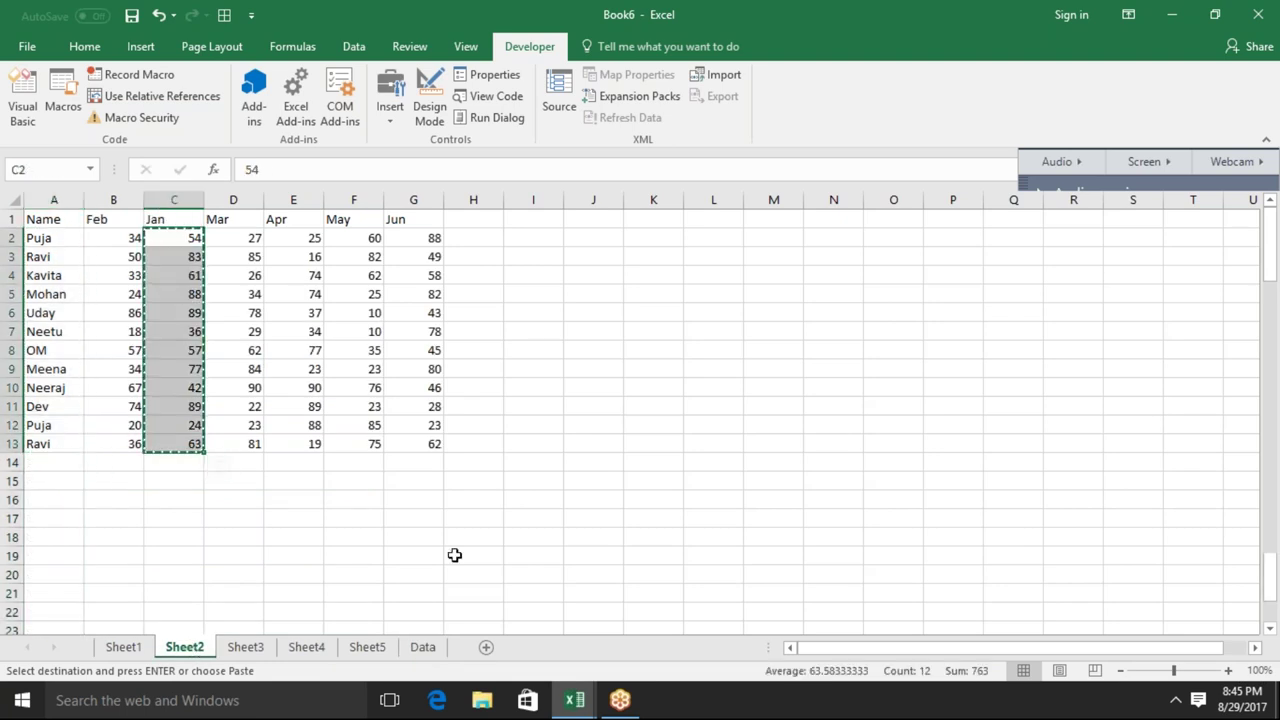
pyautogui.click(416, 650)
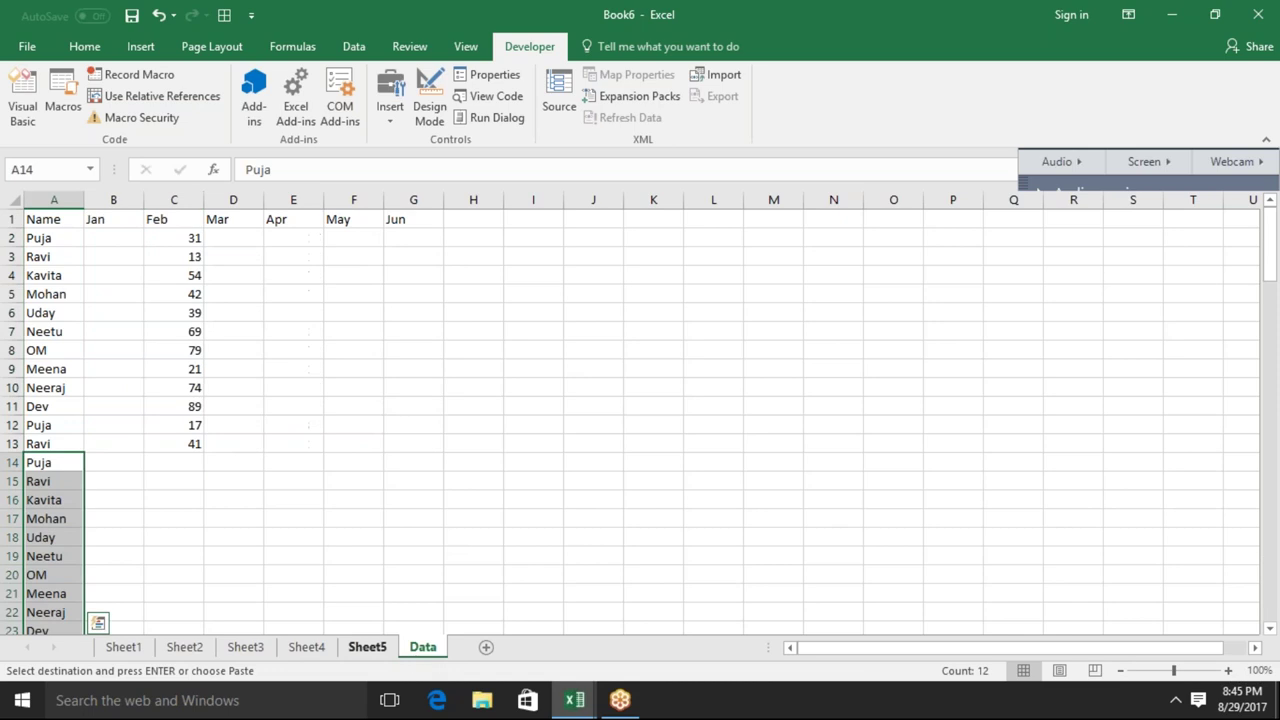
pyautogui.click(105, 460)
pyautogui.hotkey('ctrl', 'v')
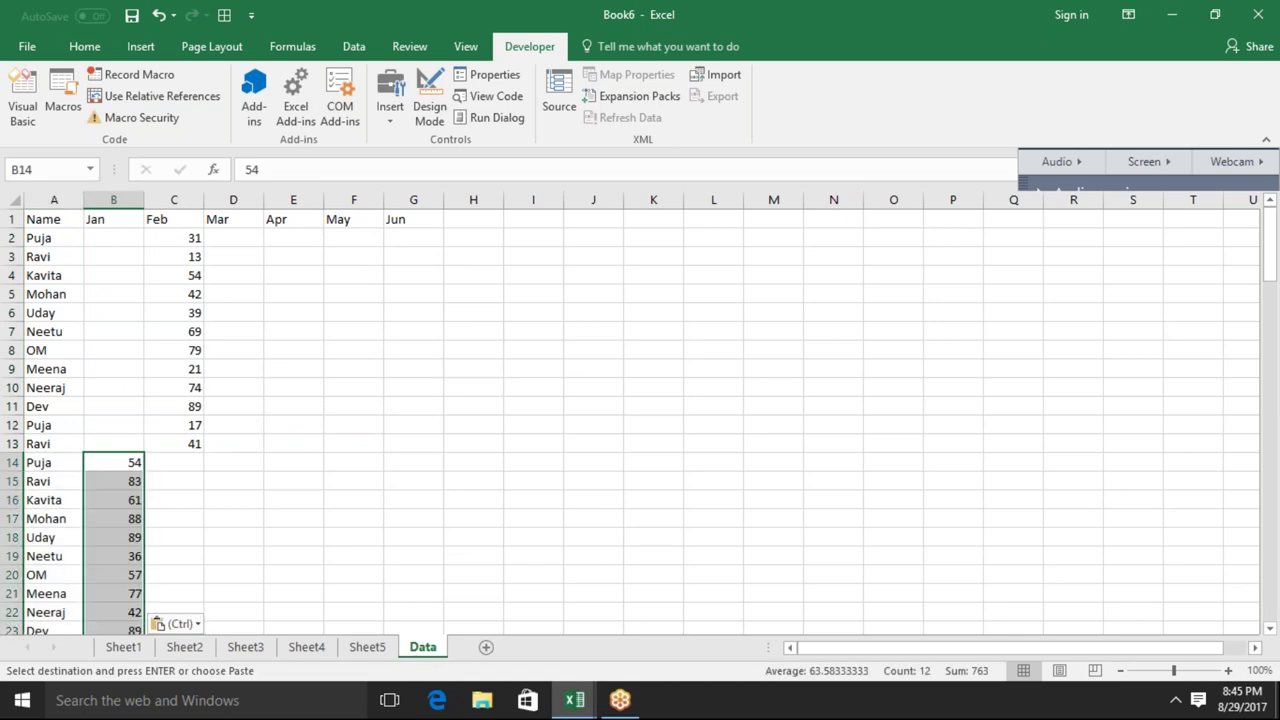
# Clear the pasted Jan figures, re-paste them under Jan at B2, then delete them again
pyautogui.press('Delete')
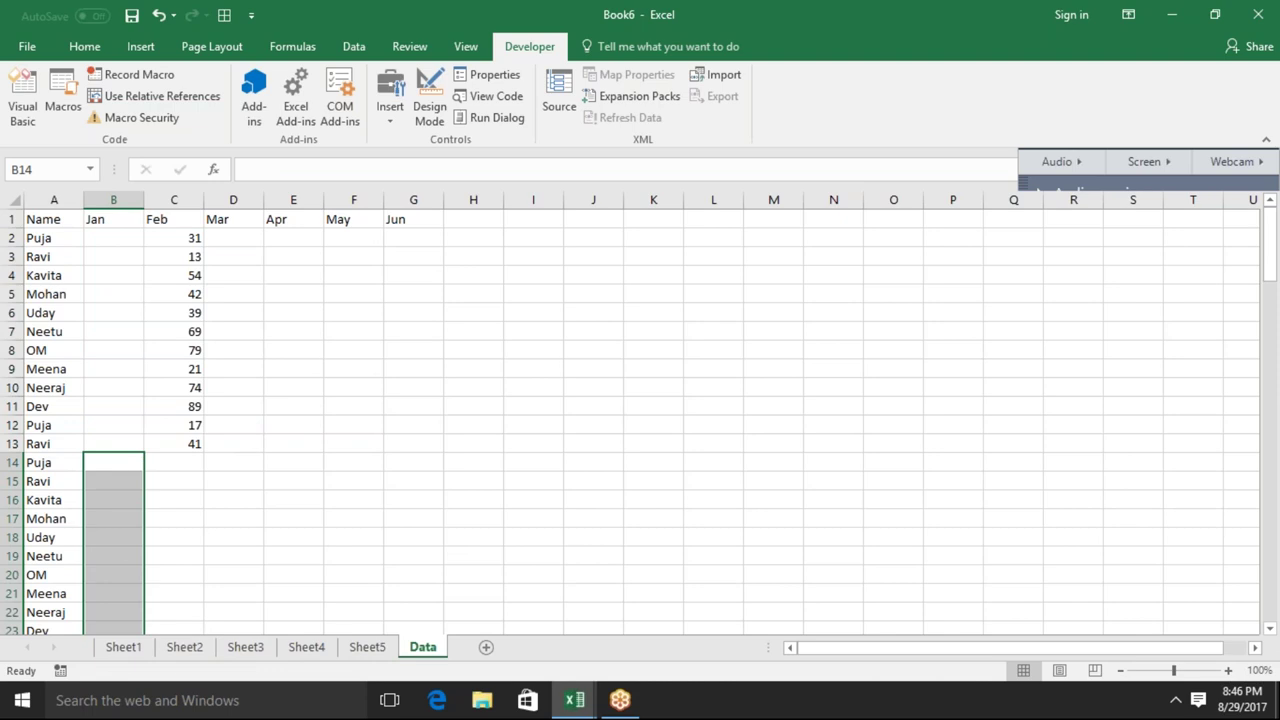
pyautogui.click(113, 481)
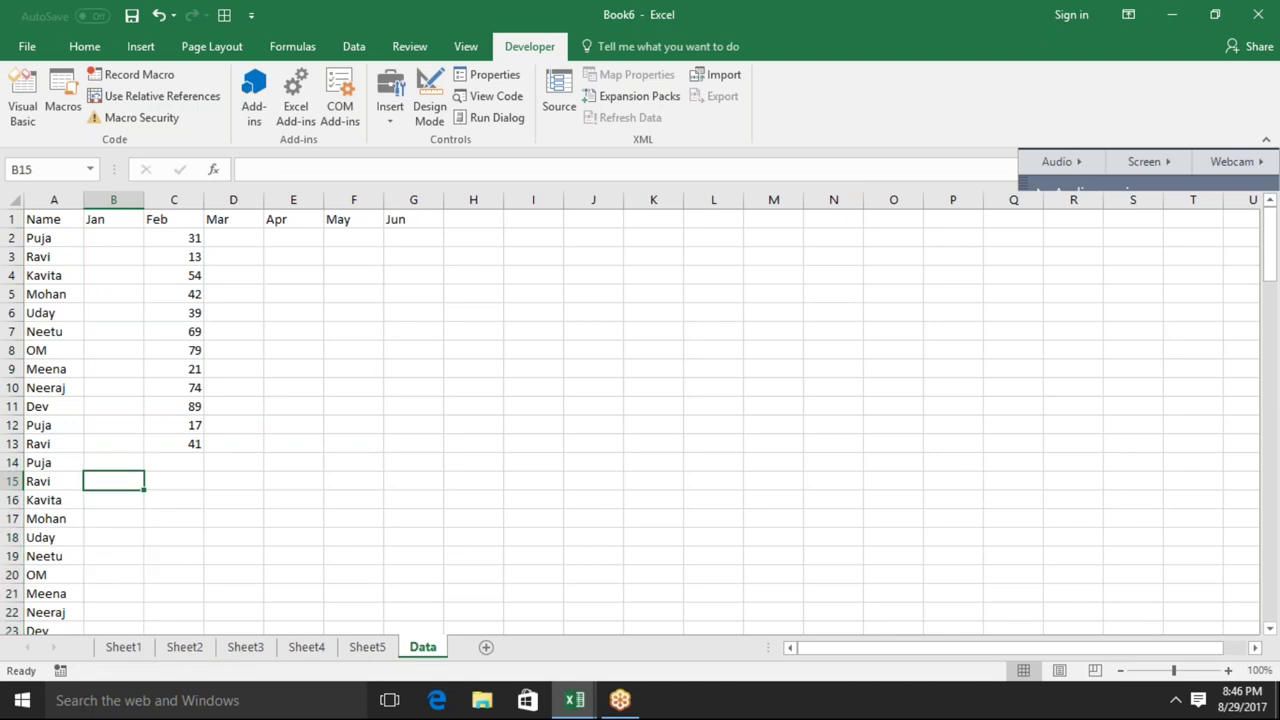
pyautogui.hotkey('ctrl', 'Down')
pyautogui.hotkey('ctrl', 'Up')
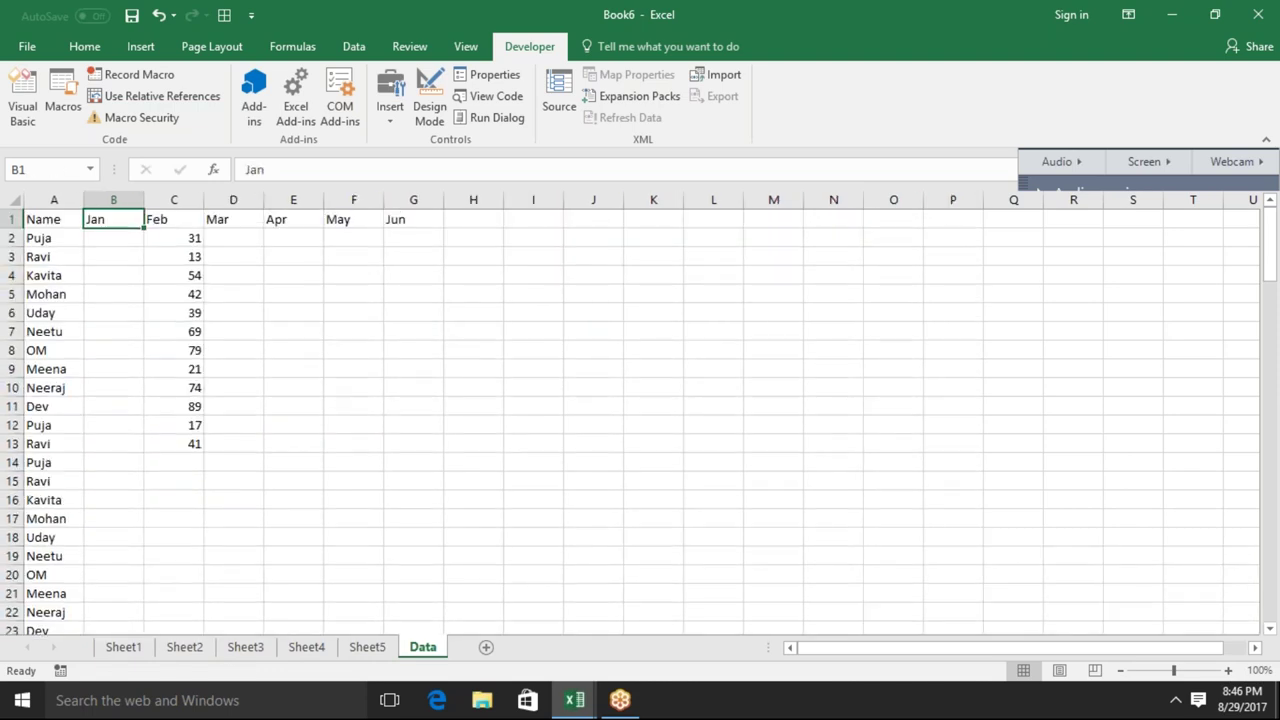
pyautogui.click(113, 238)
pyautogui.hotkey('ctrl', 'v')
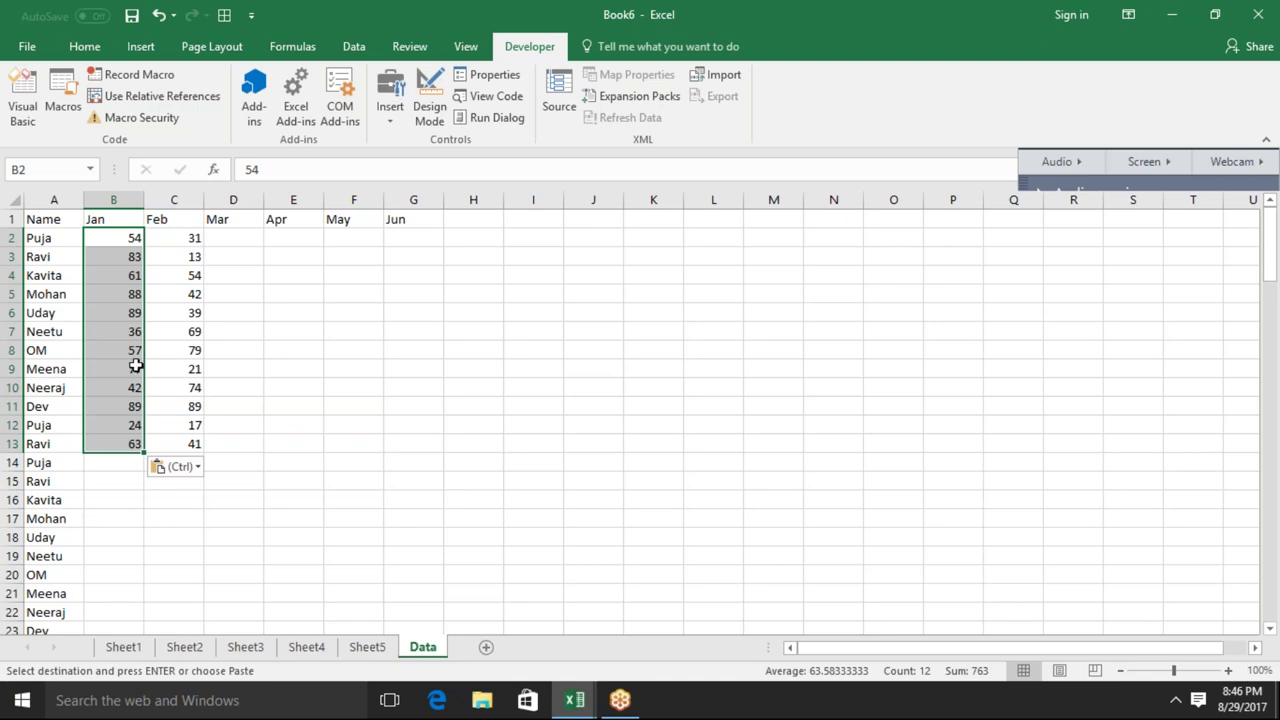
pyautogui.press('Delete')
pyautogui.click(54, 238)
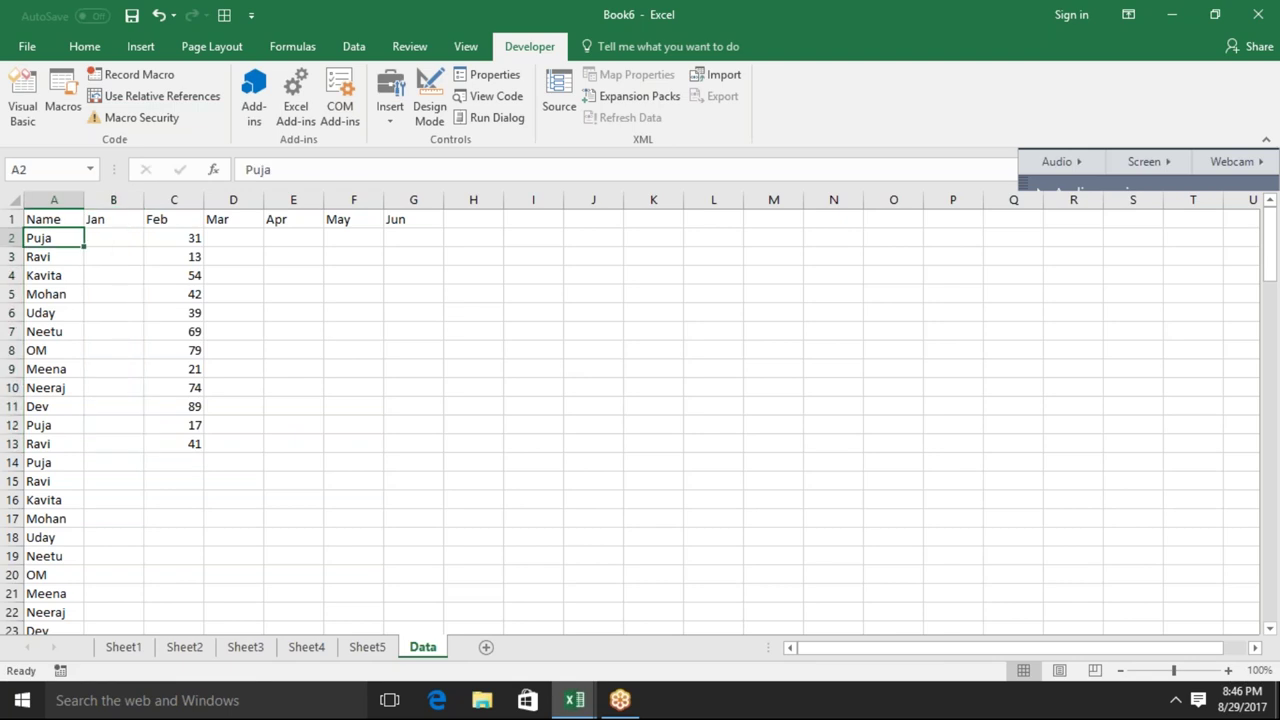
# Clear the Data sheet's cells A2:P36 below the header row and check the macro's End If line
pyautogui.moveTo(54, 238); pyautogui.dragTo(960, 625)
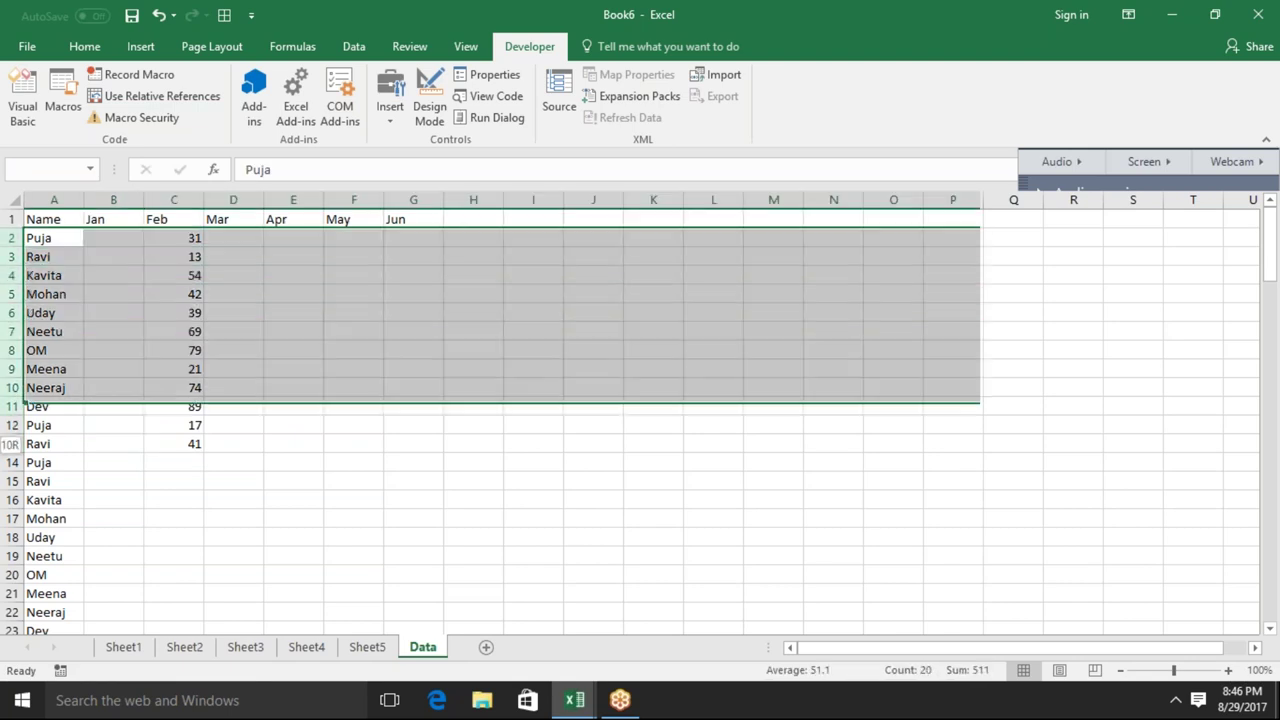
pyautogui.hotkey('ctrl', 'Home')
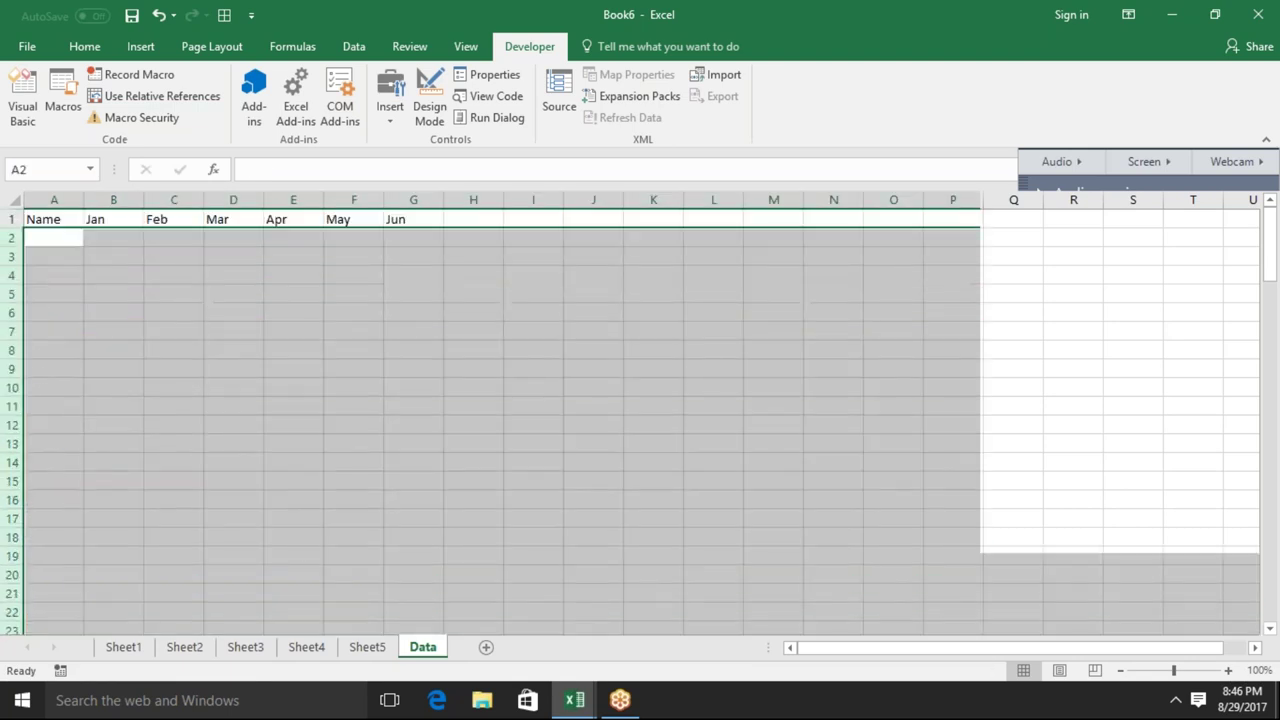
pyautogui.press('Down')
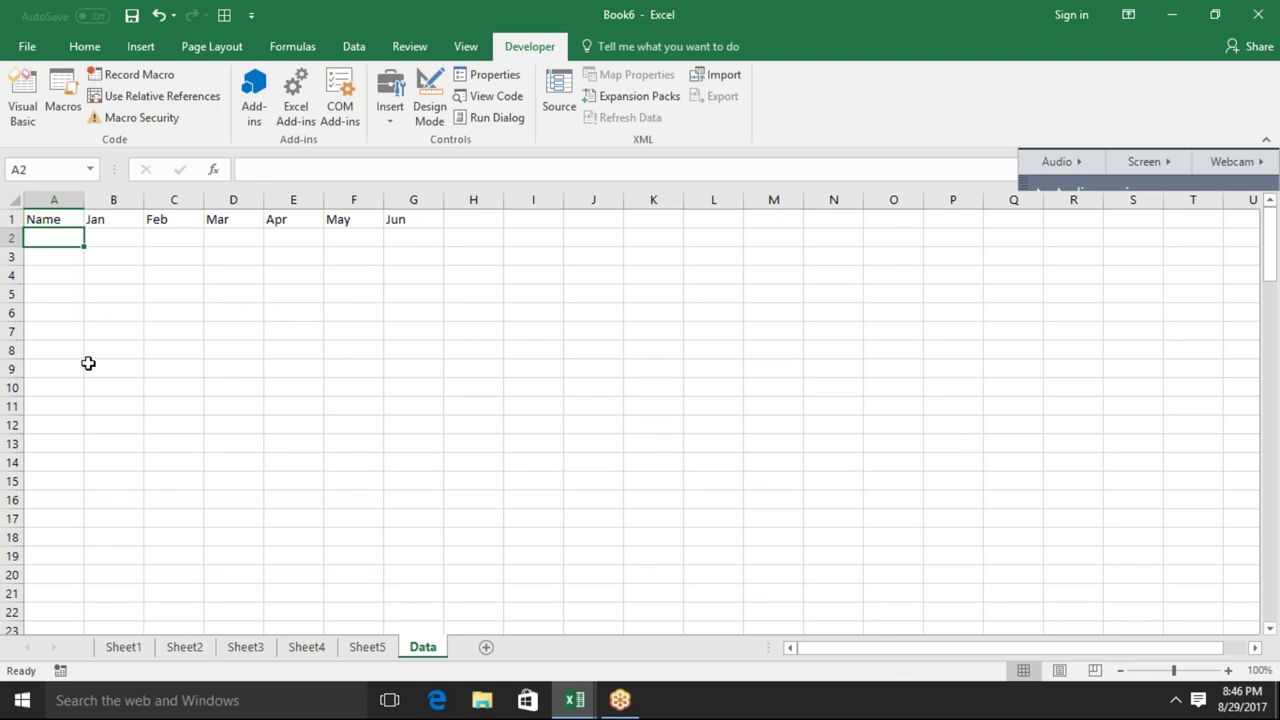
pyautogui.hotkey('alt', 'F11')
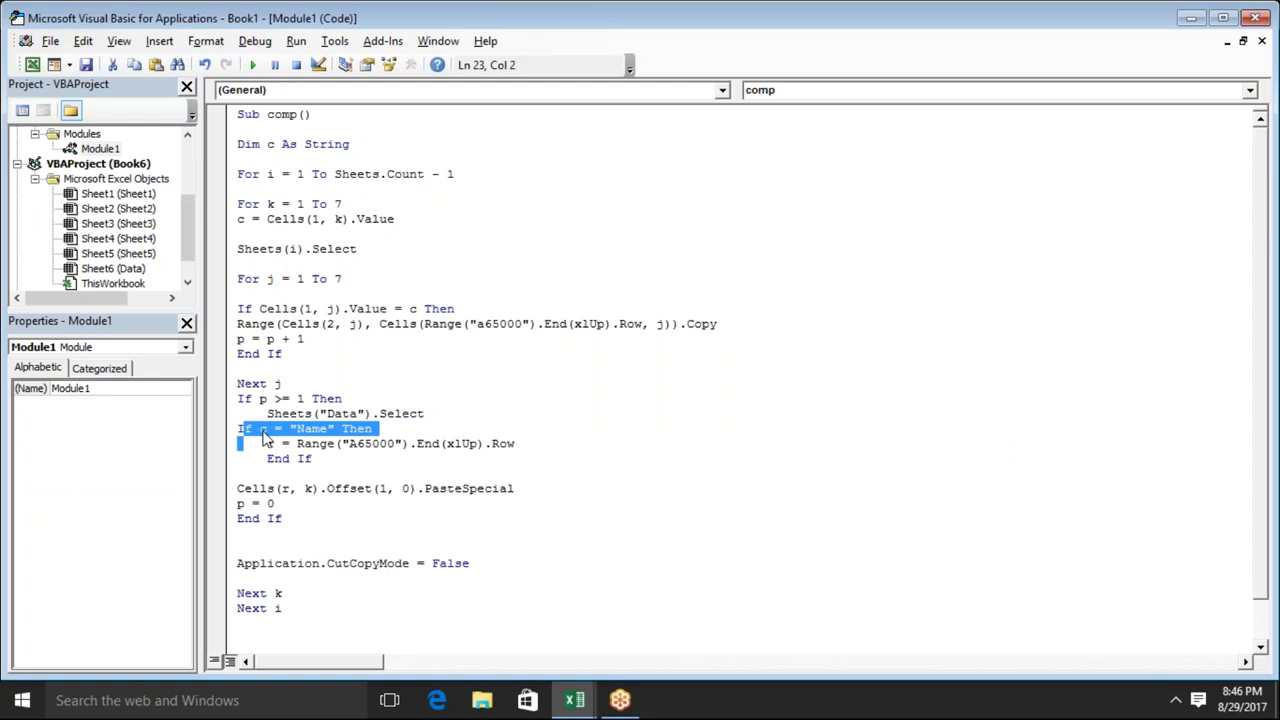
pyautogui.doubleClick(277, 457)
pyautogui.hotkey('alt', 'F11')
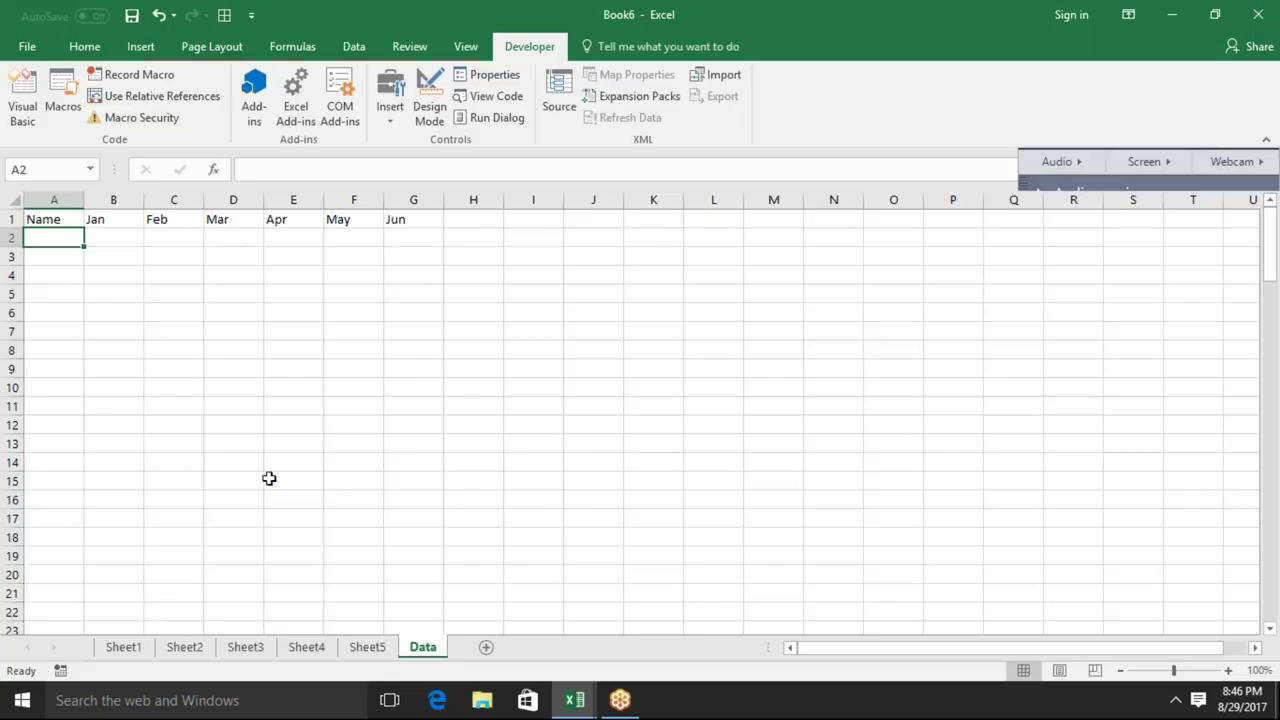
# Copy the names A2:A13 from Sheet1 and paste them under the Data sheet's Name header
pyautogui.click(124, 646)
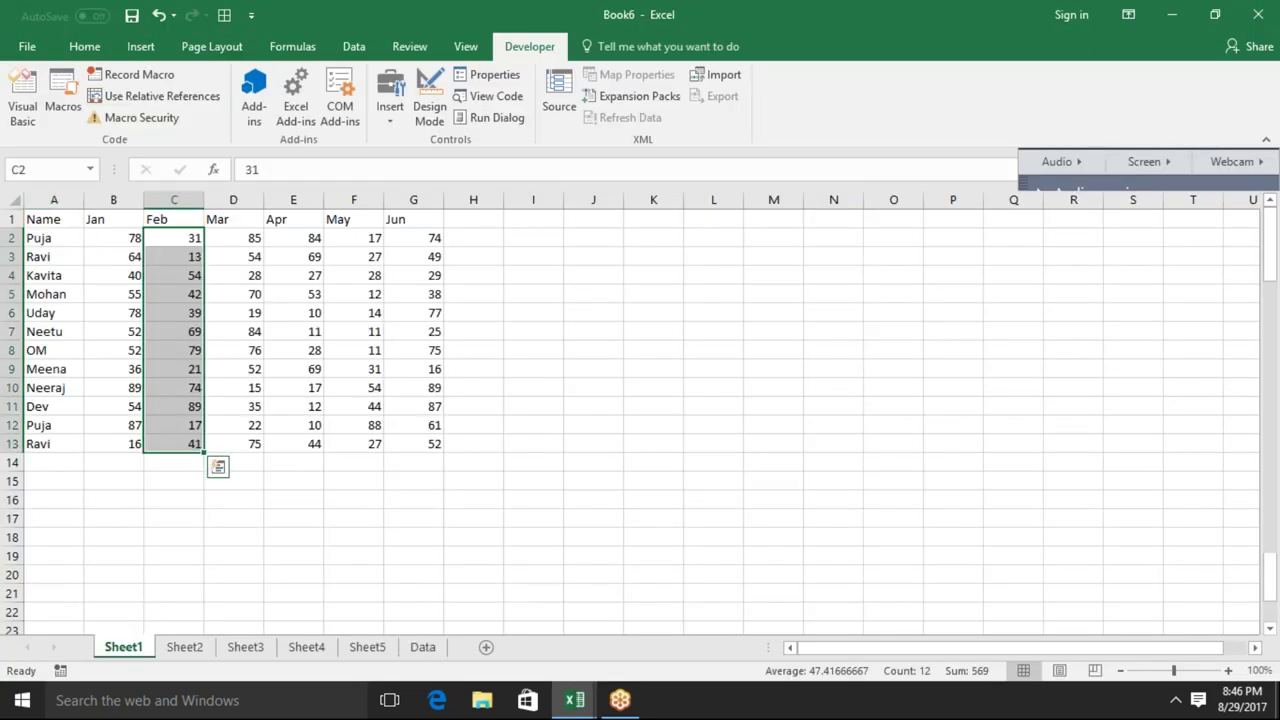
pyautogui.hotkey('ctrl', 'Home')
pyautogui.hotkey('ctrl', 'Down')
pyautogui.hotkey('ctrl', 'Up')
pyautogui.press('Down')
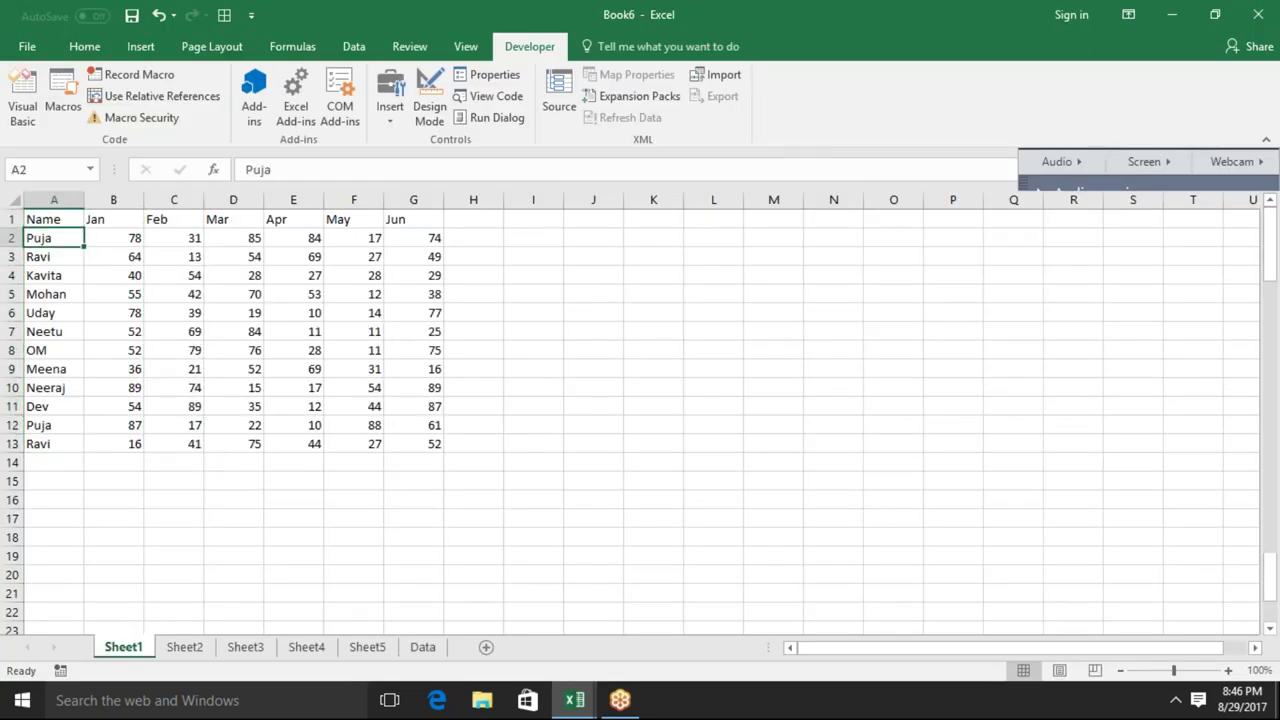
pyautogui.hotkey('ctrl', 'shift', 'Down')
pyautogui.hotkey('ctrl', 'c')
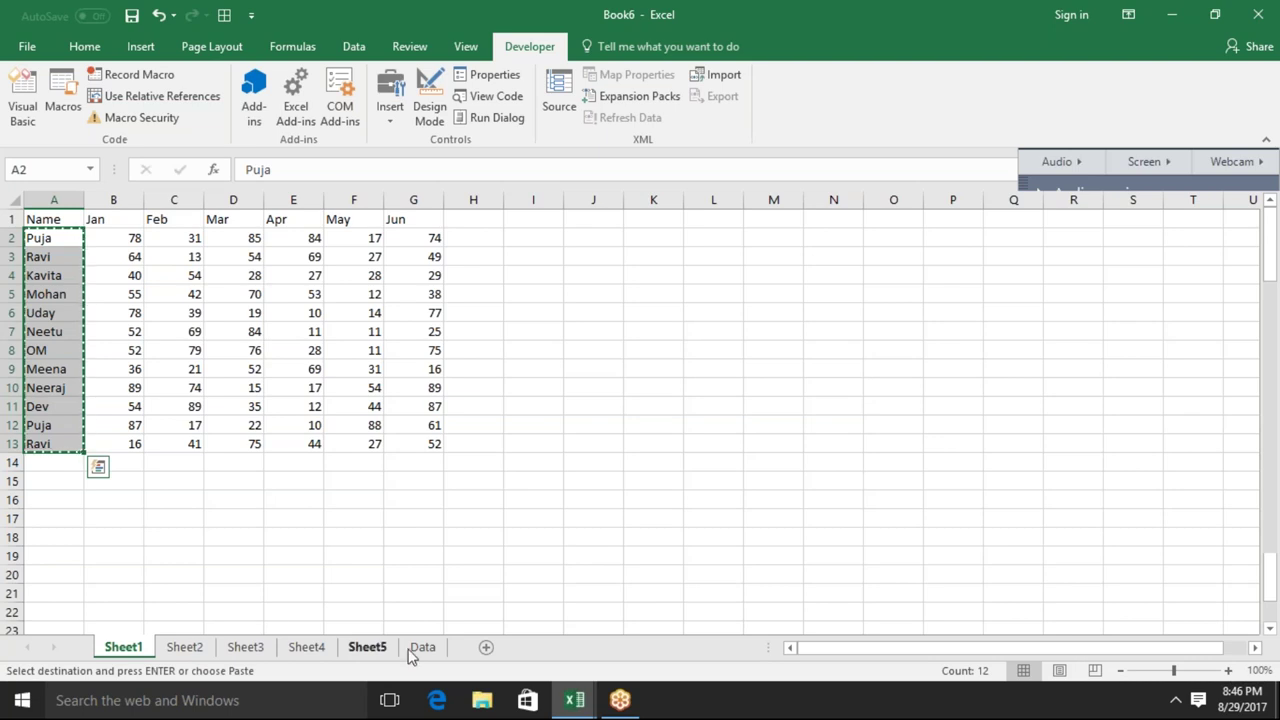
pyautogui.click(421, 647)
pyautogui.press('Down')
pyautogui.press('Down')
pyautogui.press('Down')
pyautogui.press('Down')
pyautogui.press('Down')
pyautogui.press('Down')
pyautogui.hotkey('ctrl', 'Home')
pyautogui.press('Down')
pyautogui.hotkey('ctrl', 'v')
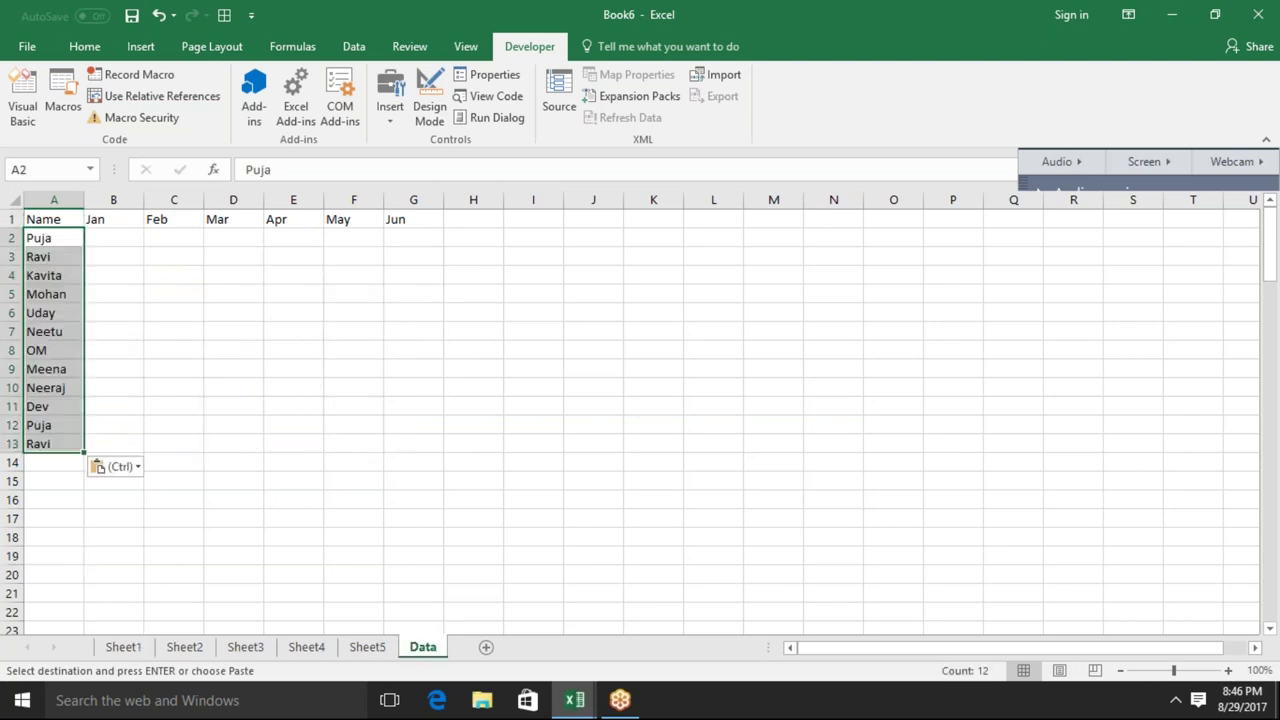
# Remove the pasted names and review the macro line that finds the last used row
pyautogui.hotkey('alt', 'F11')
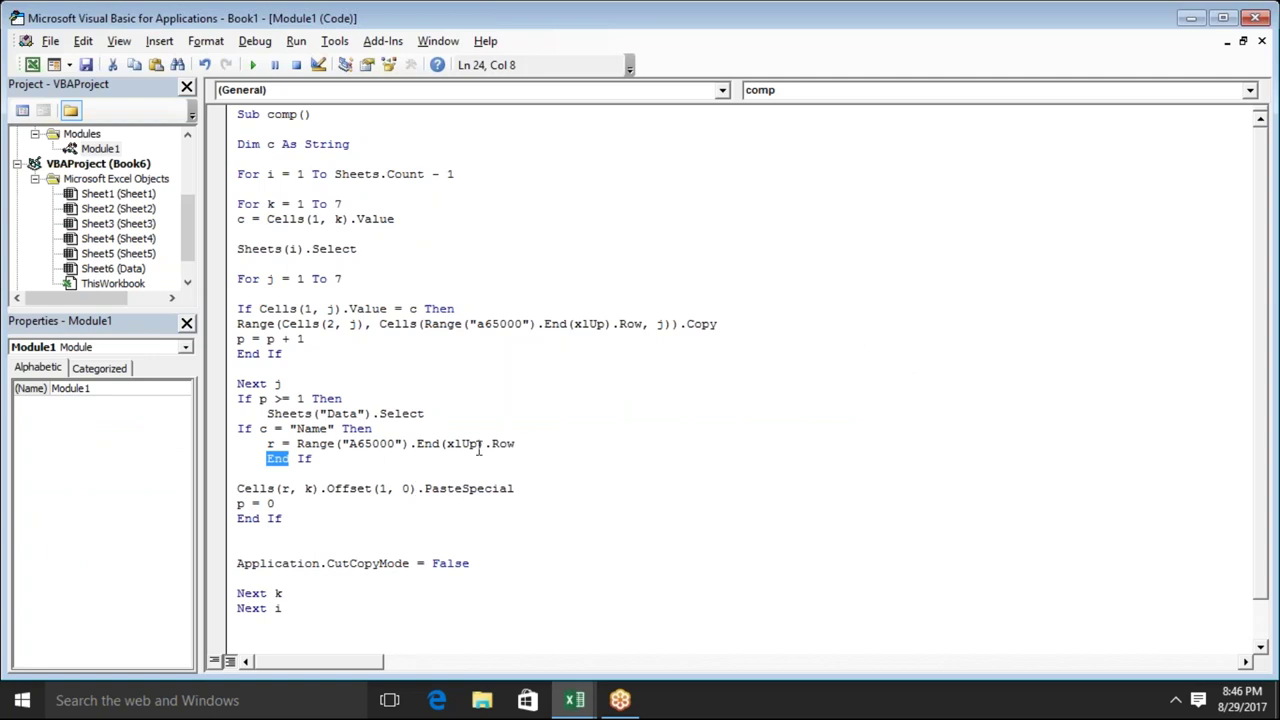
pyautogui.hotkey('alt', 'F11')
pyautogui.press('Escape')
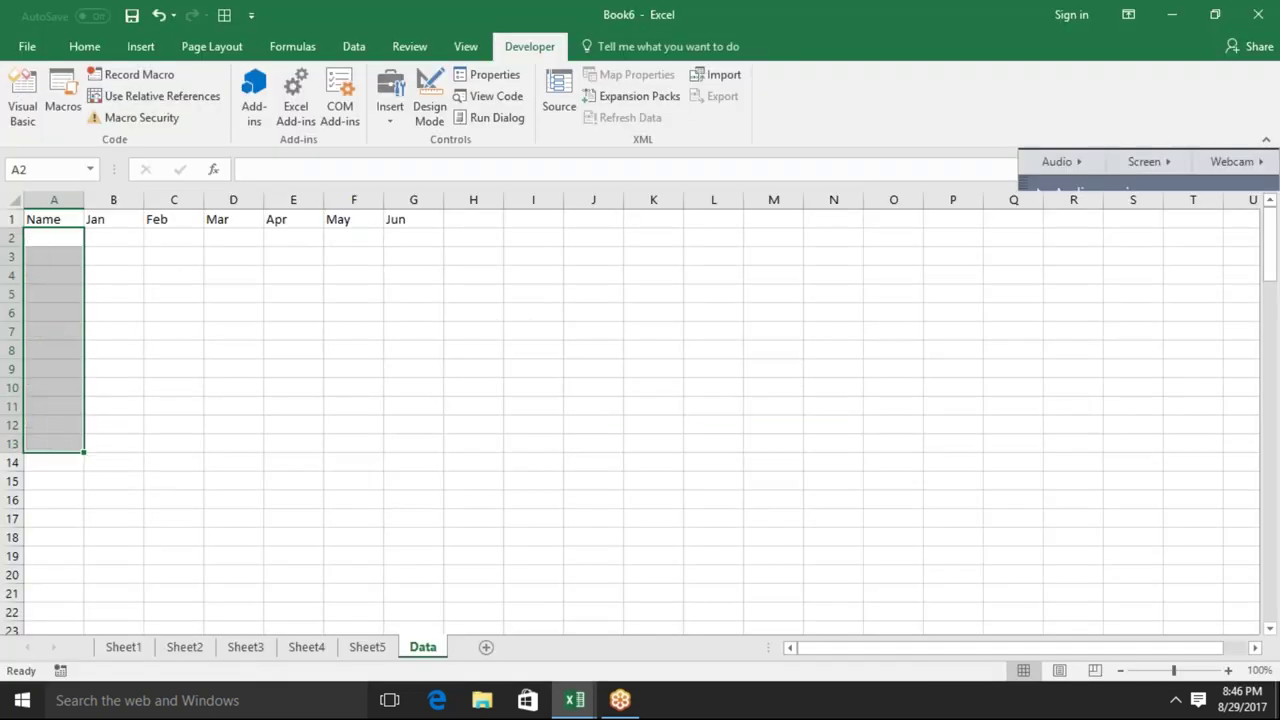
pyautogui.press('Delete')
pyautogui.click(54, 237)
pyautogui.hotkey('alt', 'Tab')
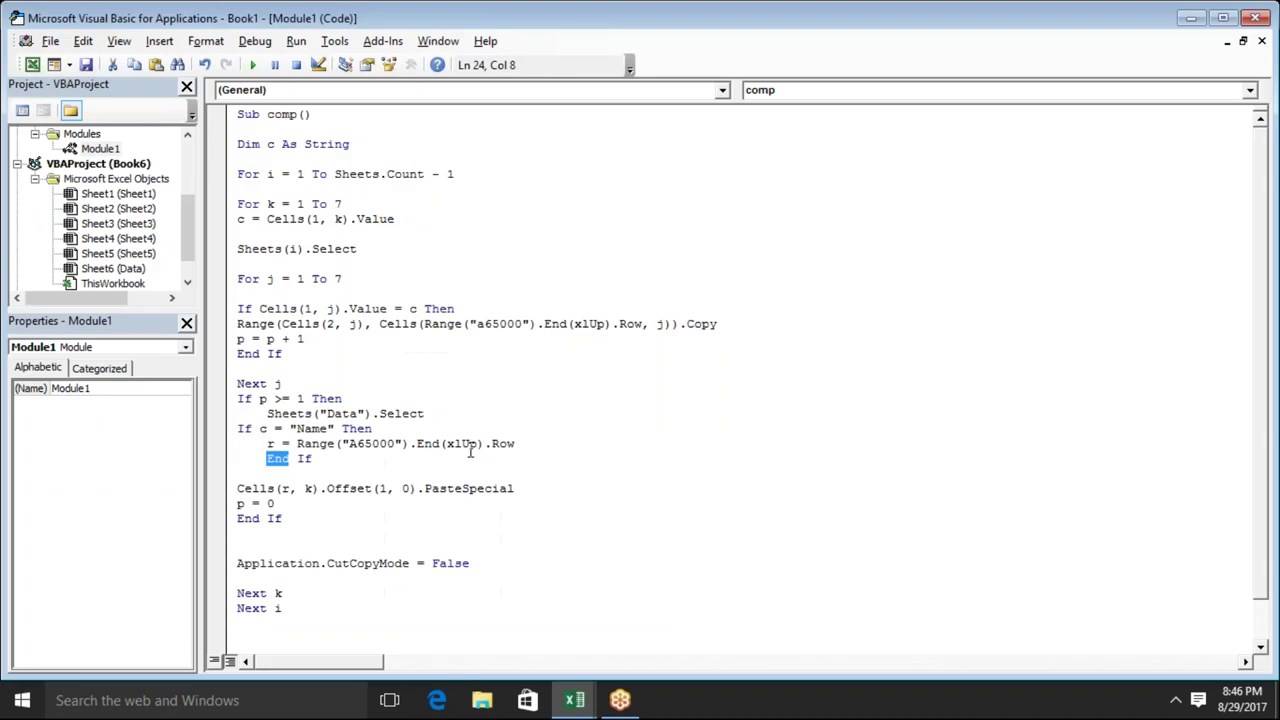
pyautogui.click(356, 446)
pyautogui.hotkey('alt', 'Tab')
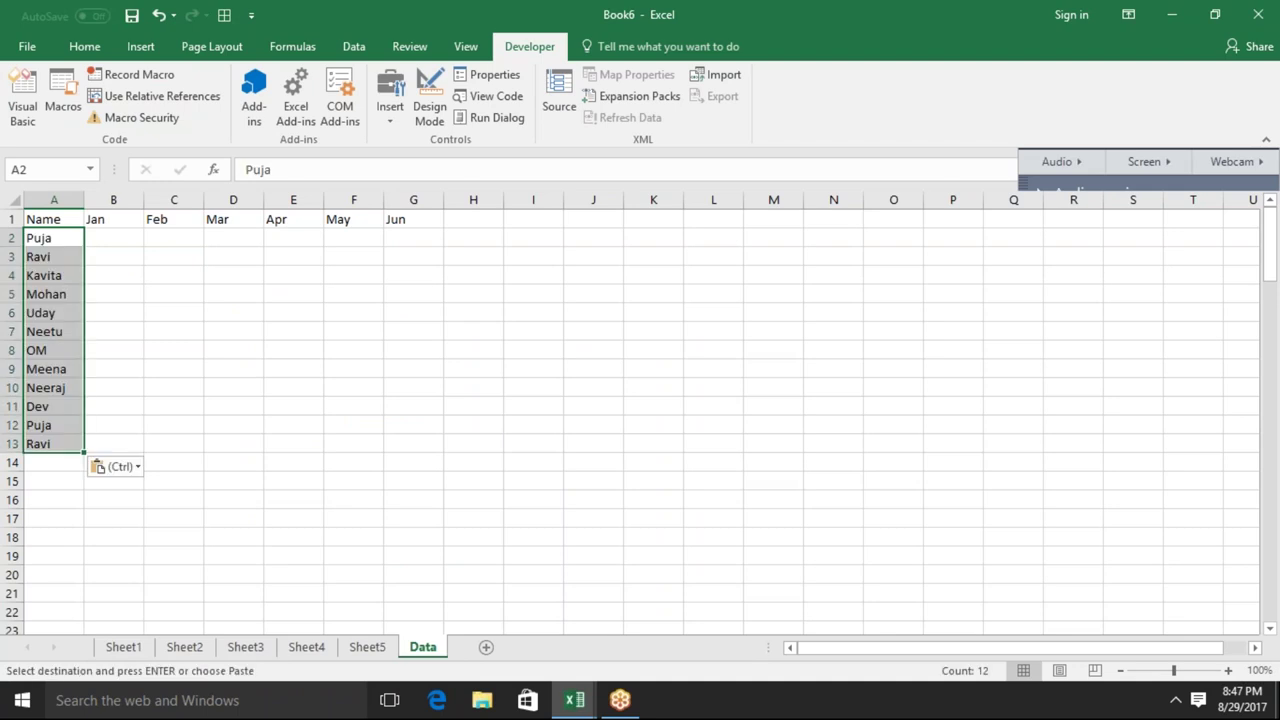
# Copy the Jan figures B2:B13 from Sheet1 and paste them under Jan on the Data sheet
pyautogui.click(120, 648)
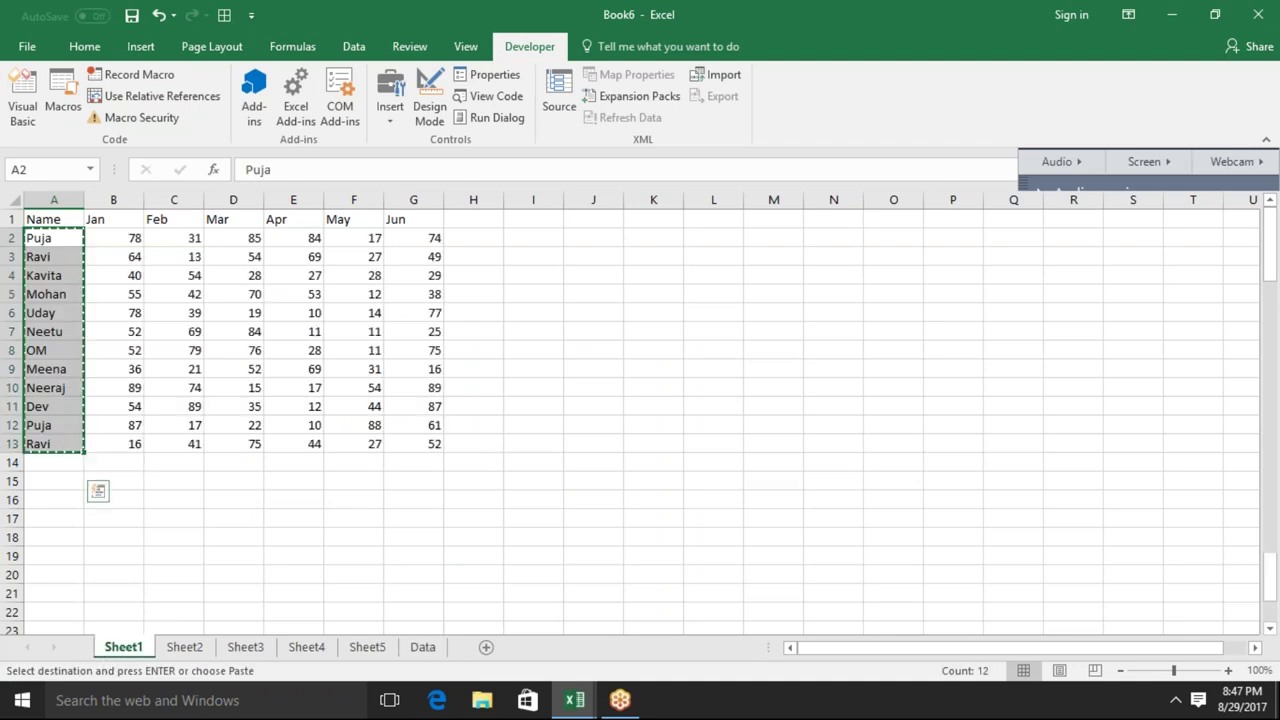
pyautogui.click(128, 258)
pyautogui.moveTo(113, 238); pyautogui.dragTo(113, 444)
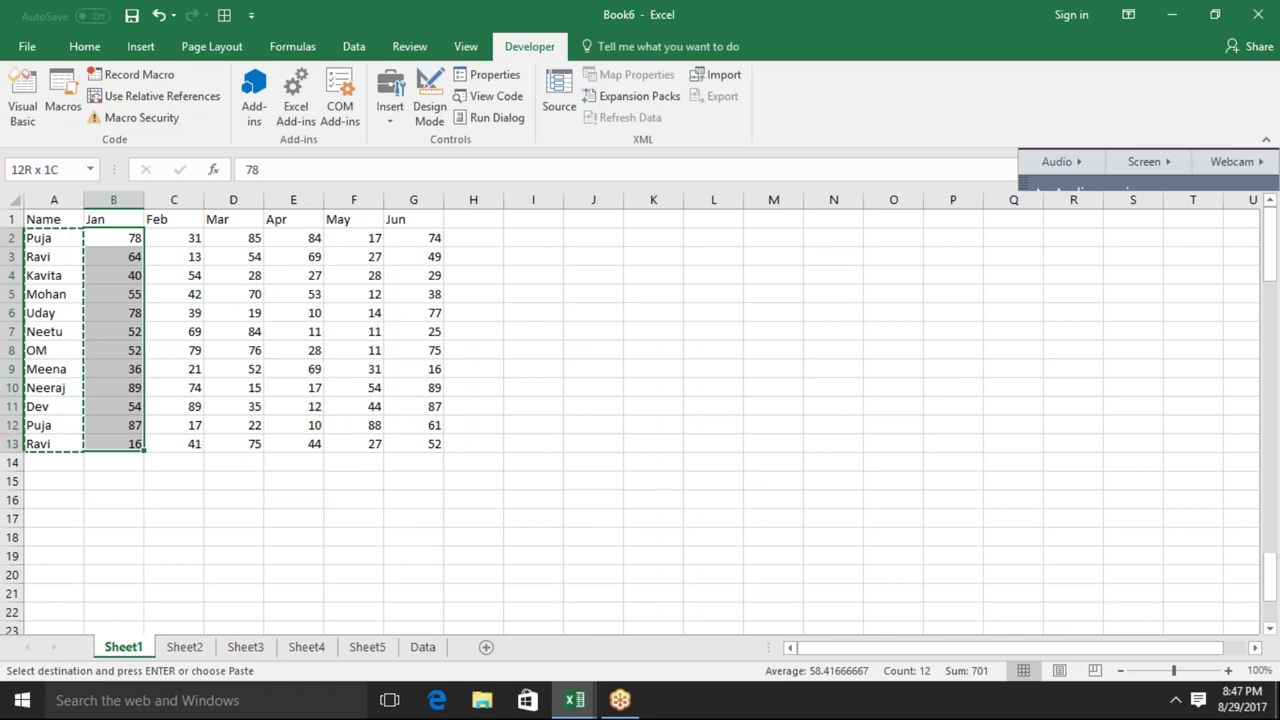
pyautogui.hotkey('ctrl', 'c')
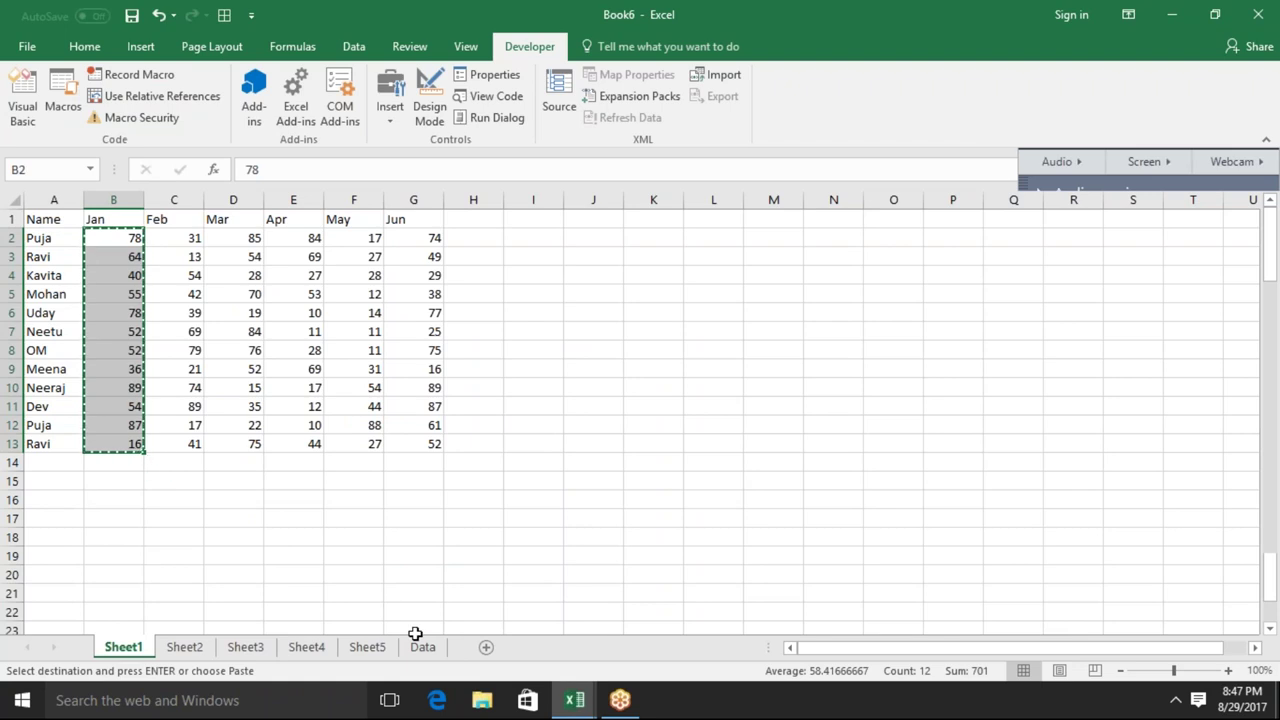
pyautogui.click(421, 646)
pyautogui.press('Right')
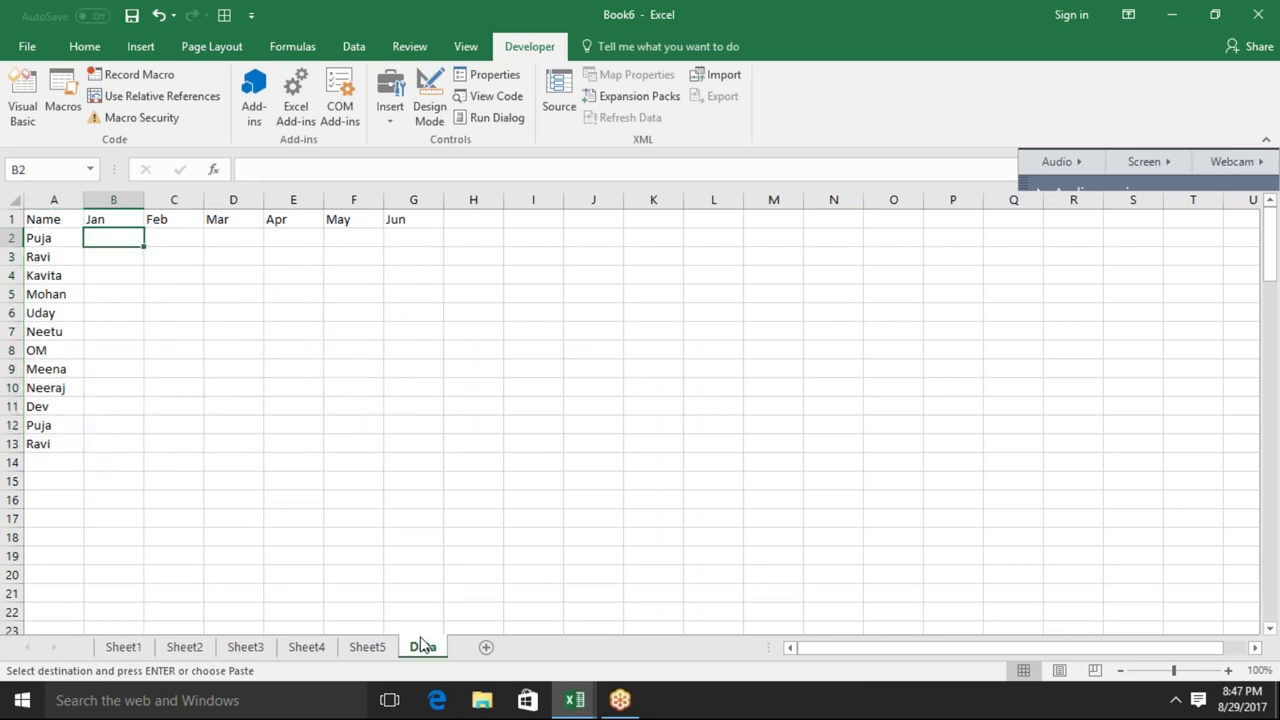
pyautogui.hotkey('ctrl', 'v')
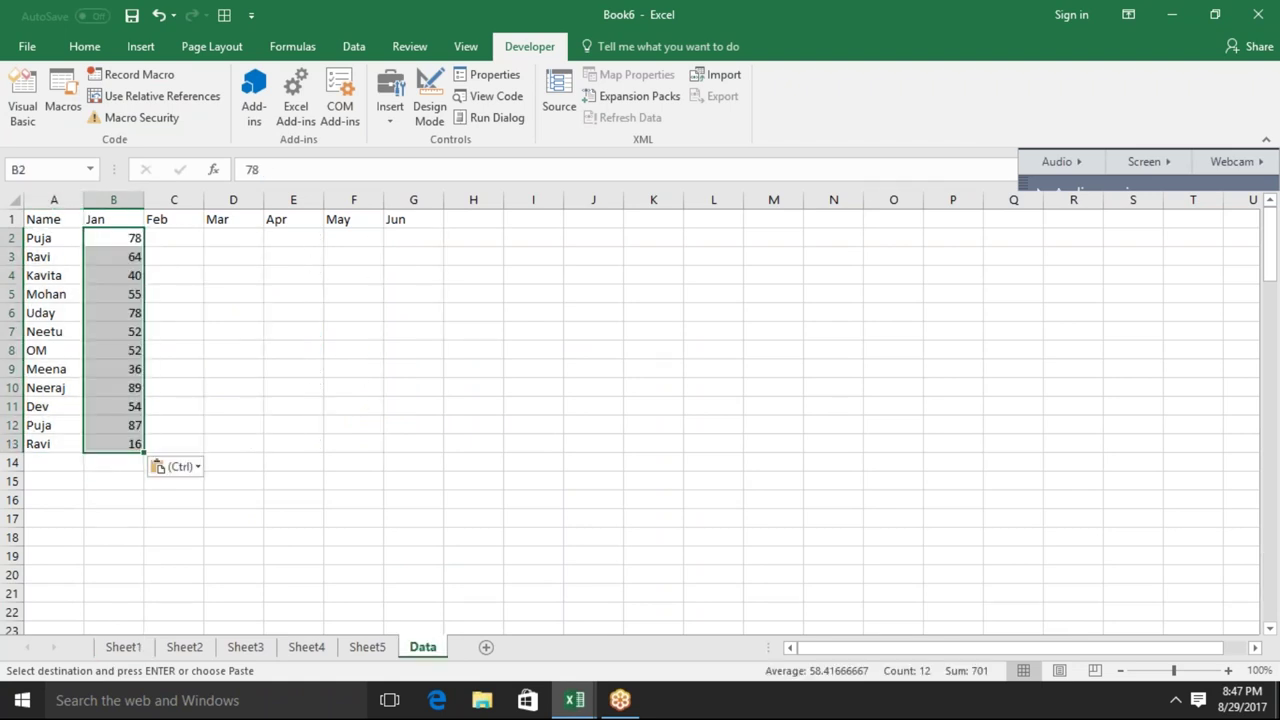
# Inspect the r and k variables in the macro's paste destination line
pyautogui.hotkey('alt', 'F11')
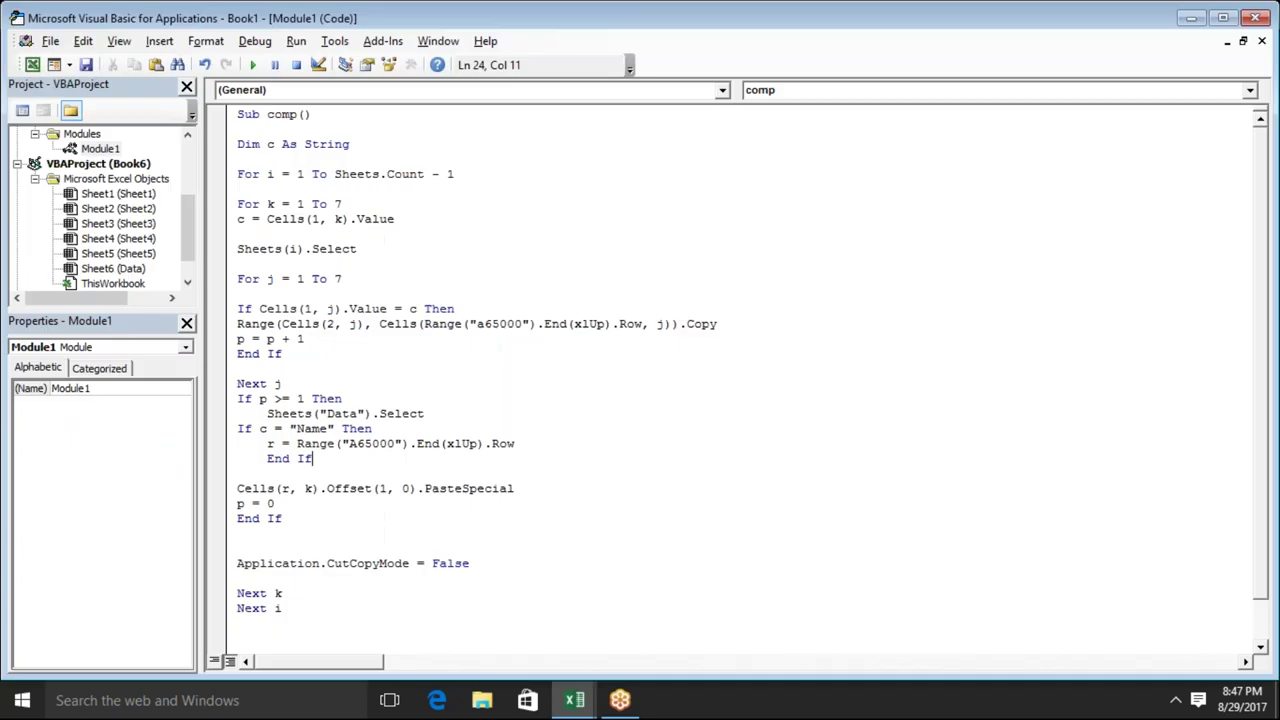
pyautogui.doubleClick(285, 488)
pyautogui.doubleClick(309, 489)
pyautogui.click(282, 489)
pyautogui.hotkey('alt', 'F11')
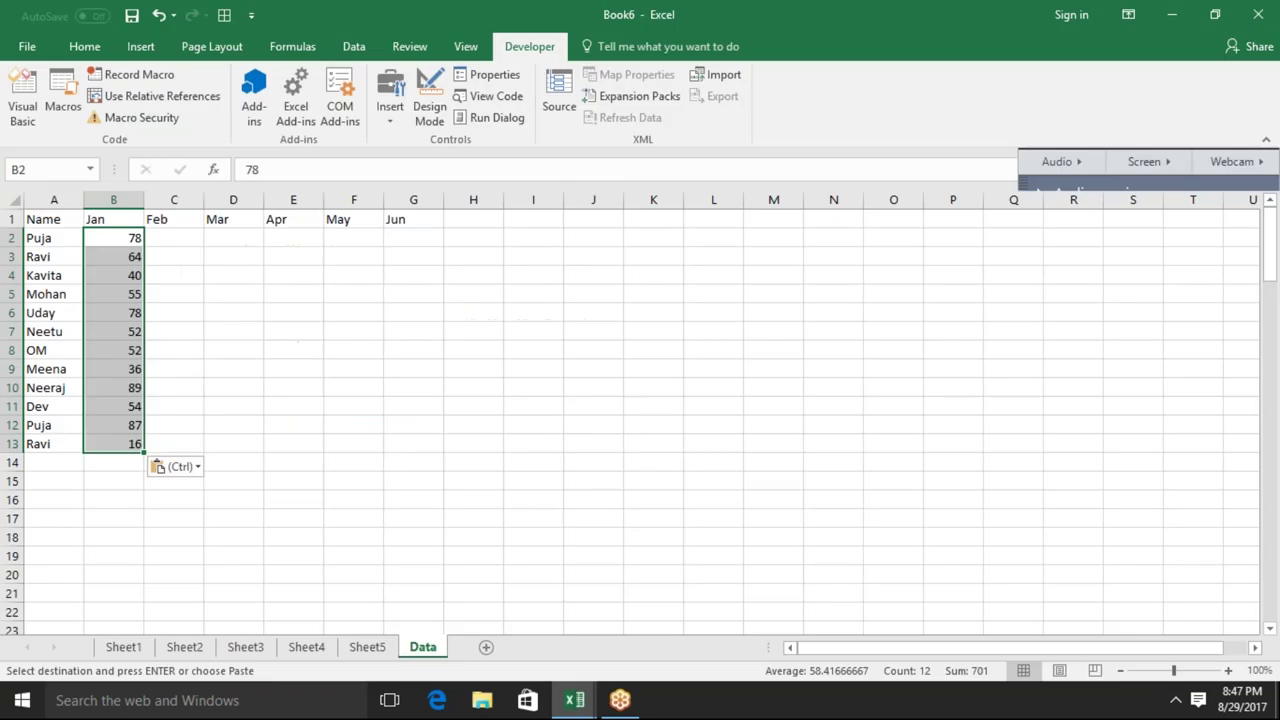
# Clear the demo names and Jan figures from Data sheet A2:B13, then select the macro code
pyautogui.moveTo(54, 238); pyautogui.dragTo(113, 444)
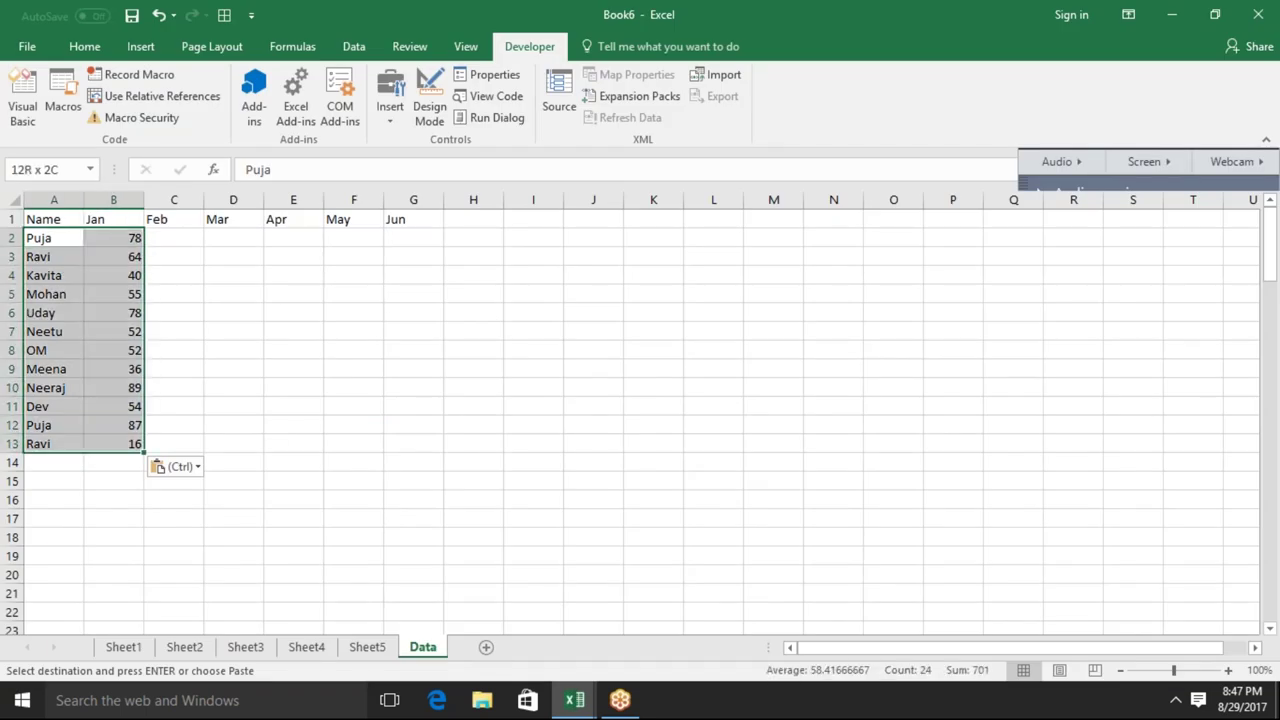
pyautogui.press('Delete')
pyautogui.hotkey('alt', 'F11')
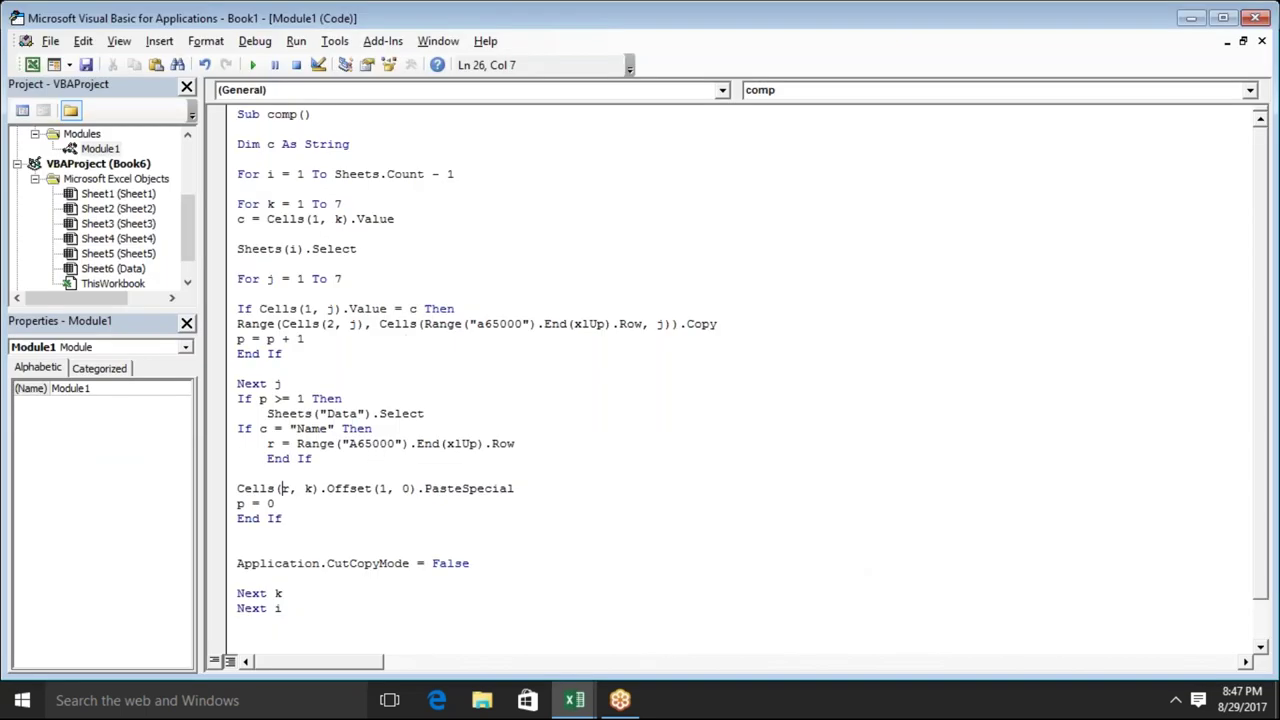
pyautogui.hotkey('shift', 'Down')
pyautogui.hotkey('shift', 'Down')
pyautogui.hotkey('shift', 'Down')
pyautogui.hotkey('shift', 'Down')
pyautogui.hotkey('shift', 'Down')
pyautogui.hotkey('shift', 'Down')
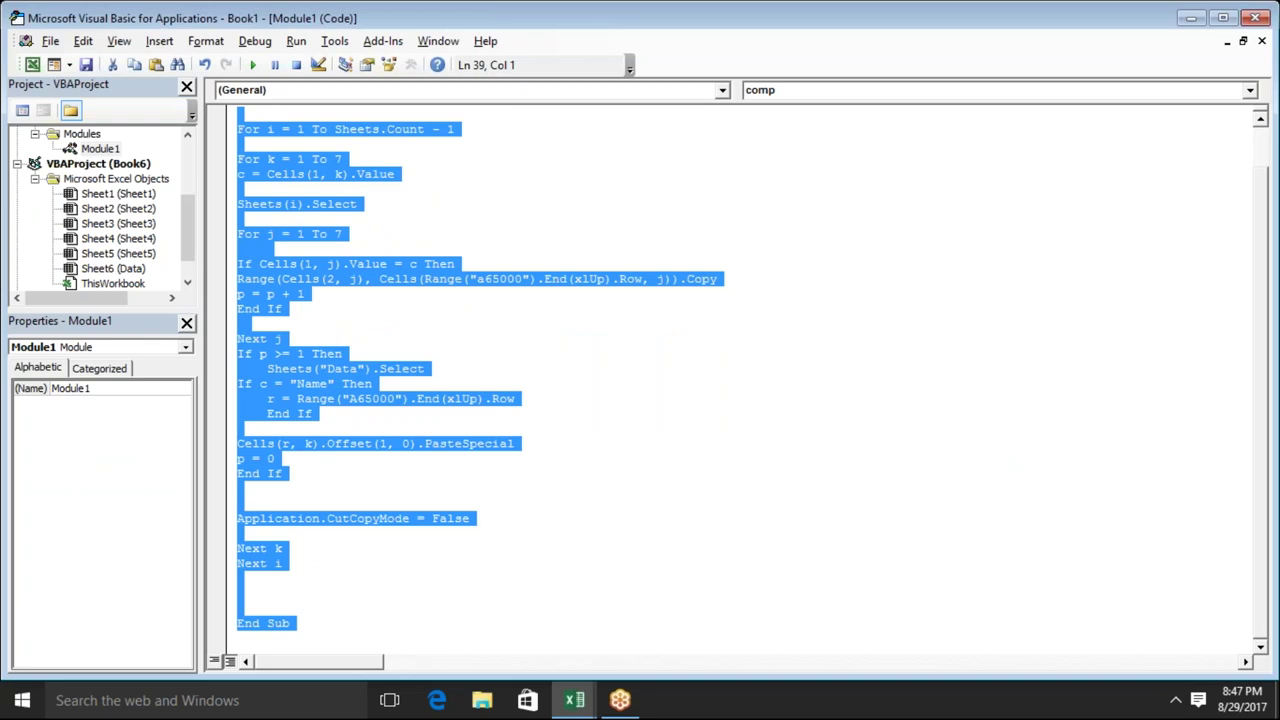
pyautogui.click(284, 488)
pyautogui.hotkey('alt', 'F11')
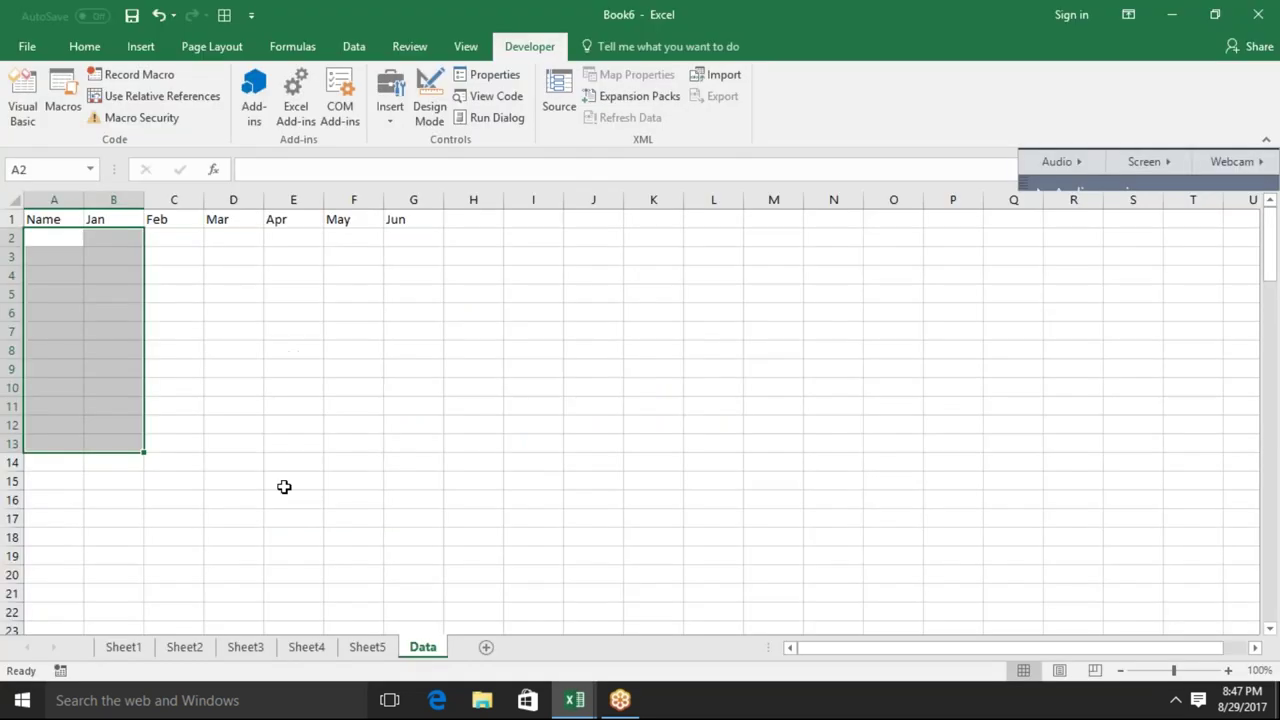
# Paste the comp macro into a new Book6 module and enter 'cop' as the file name
pyautogui.click(22, 100)
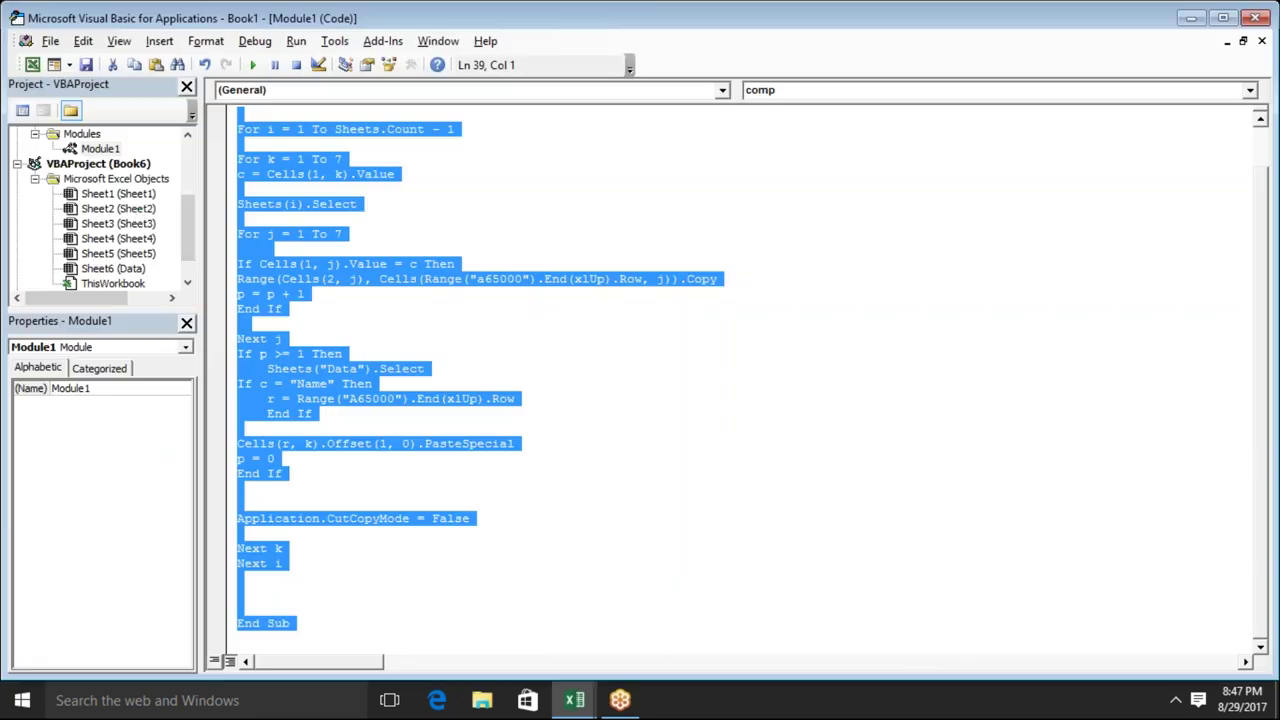
pyautogui.click(137, 210)
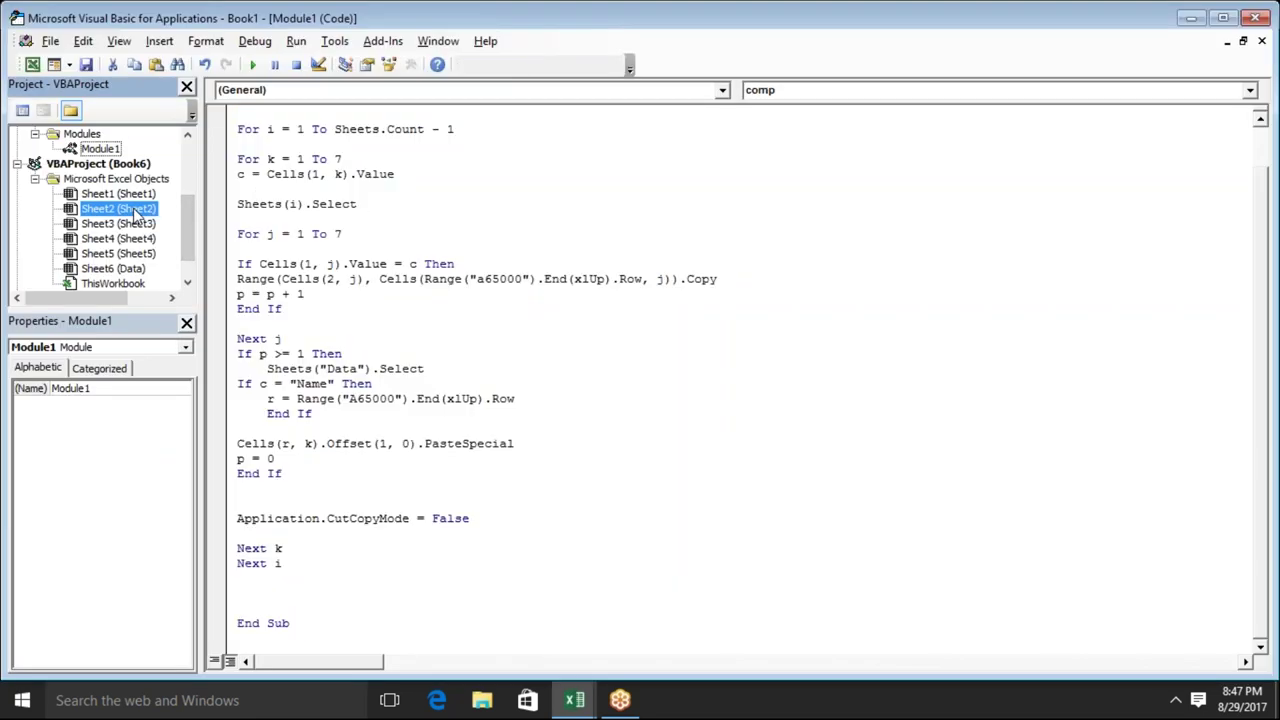
pyautogui.click(121, 42)
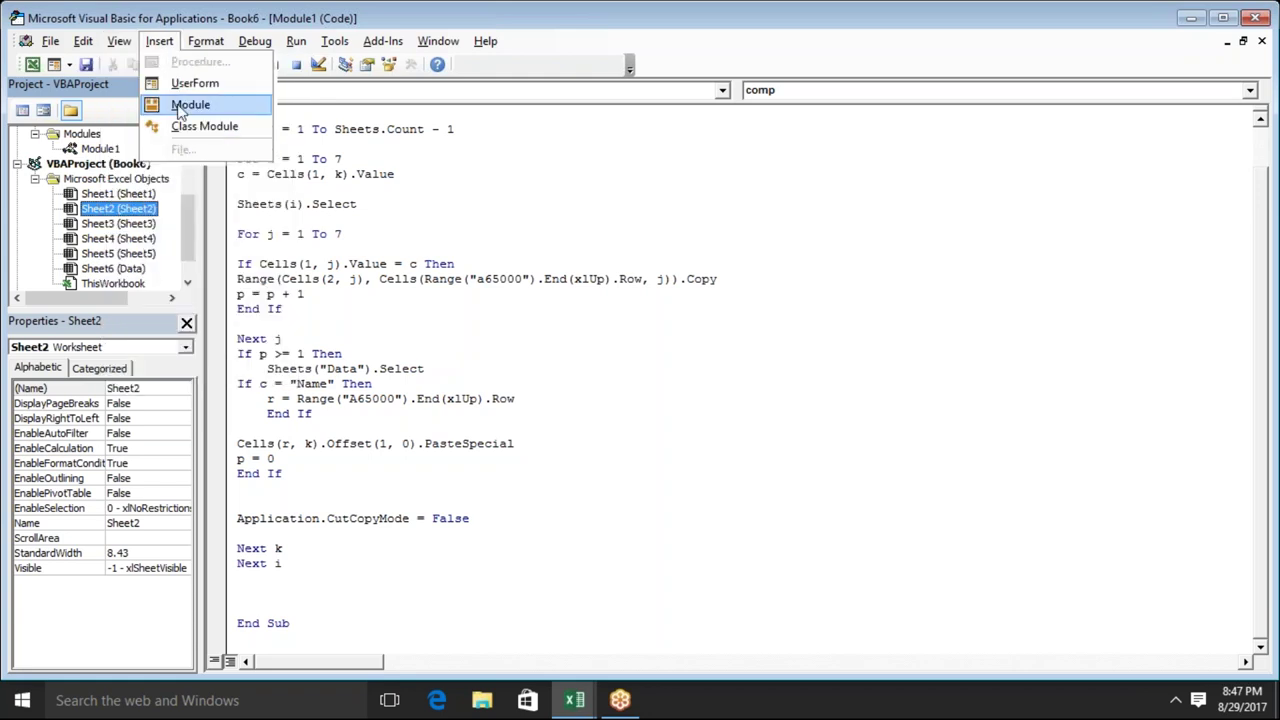
pyautogui.click(190, 105)
pyautogui.hotkey('ctrl', 'v')
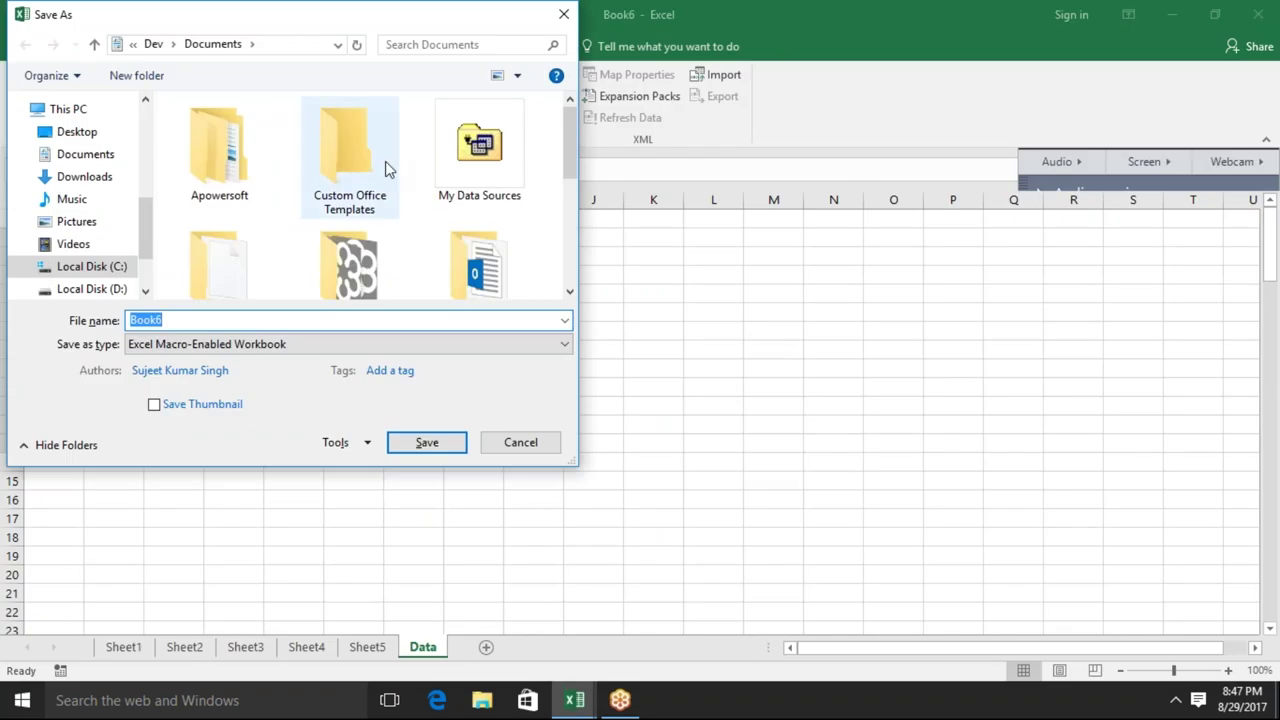
pyautogui.write('cop-')
pyautogui.press('BackSpace')
pyautogui.press('BackSpace')
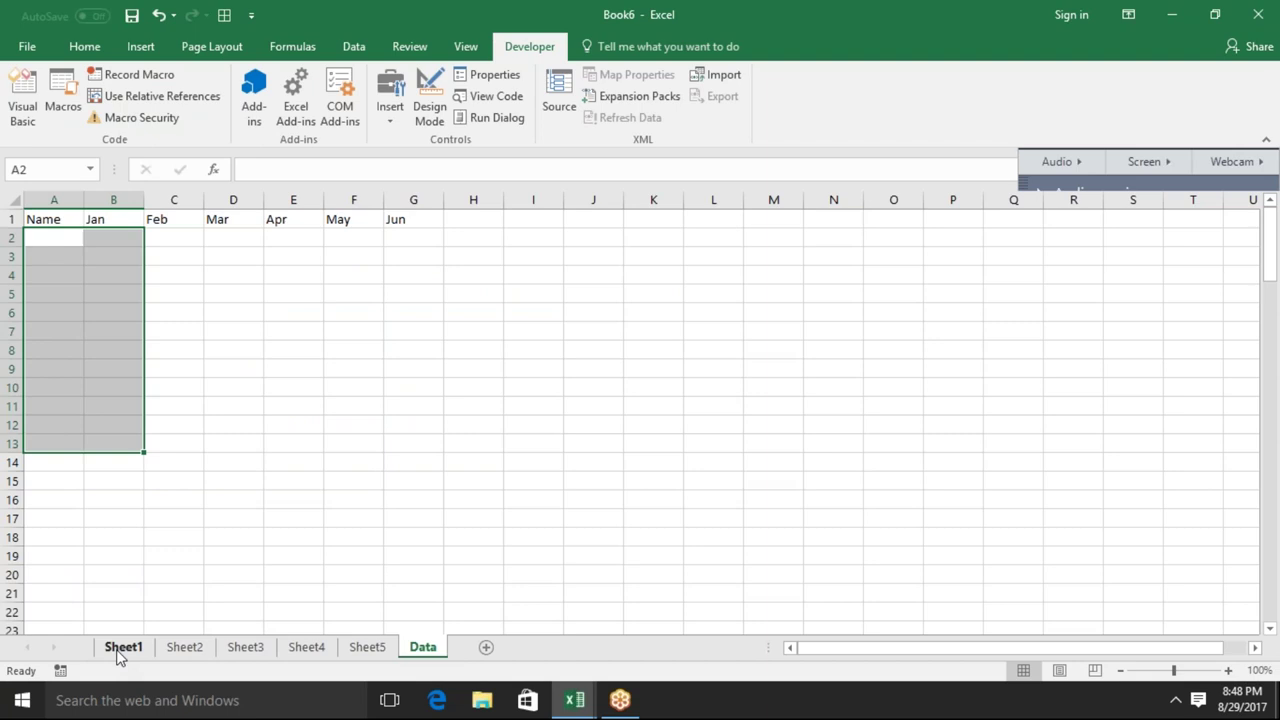
pyautogui.click(123, 647)
pyautogui.click(567, 252)
pyautogui.press('Up')
pyautogui.press('Up')
pyautogui.hotkey('ctrl', 'Right')
pyautogui.hotkey('ctrl', 'Left')
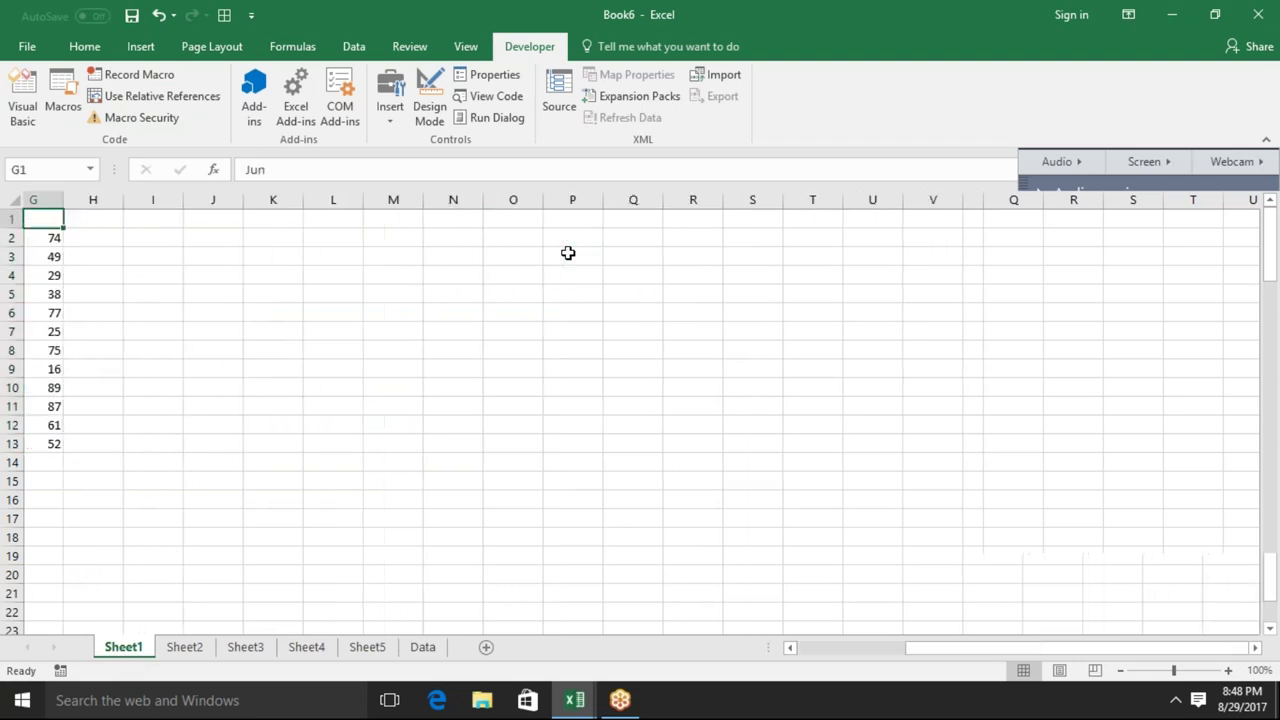
pyautogui.moveTo(950, 647); pyautogui.dragTo(742, 647)
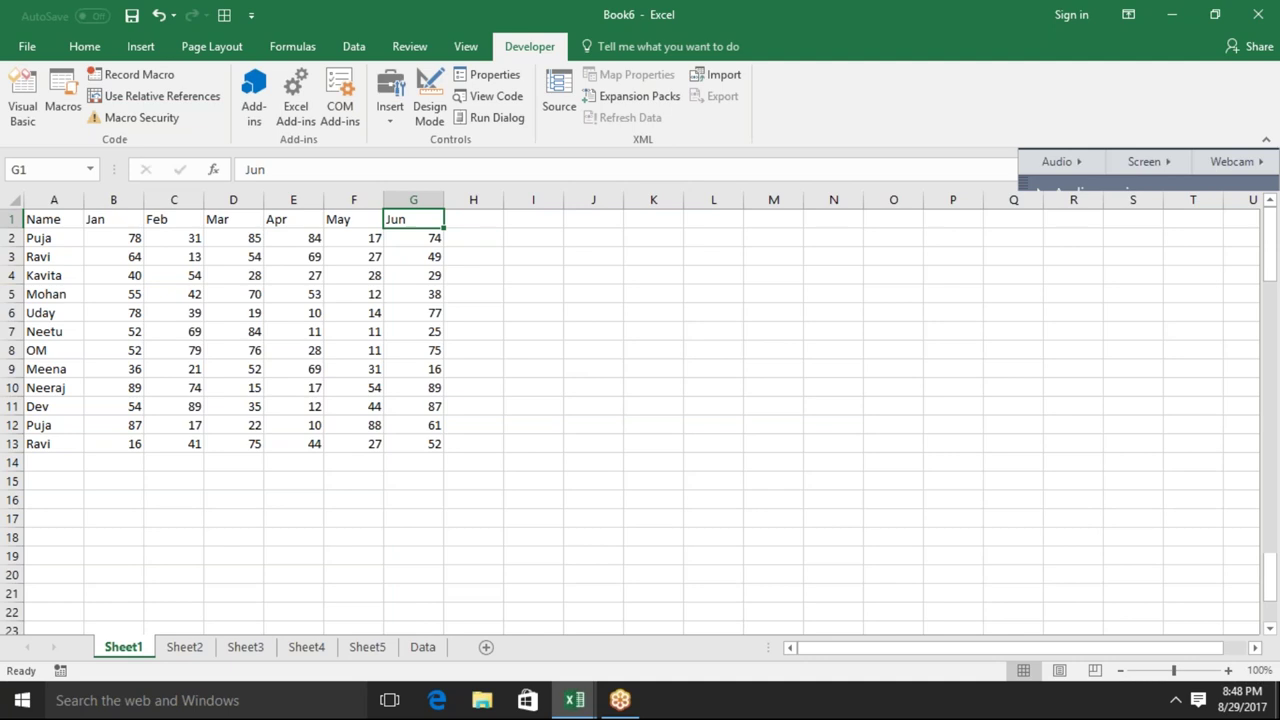
pyautogui.click(430, 654)
pyautogui.click(392, 655)
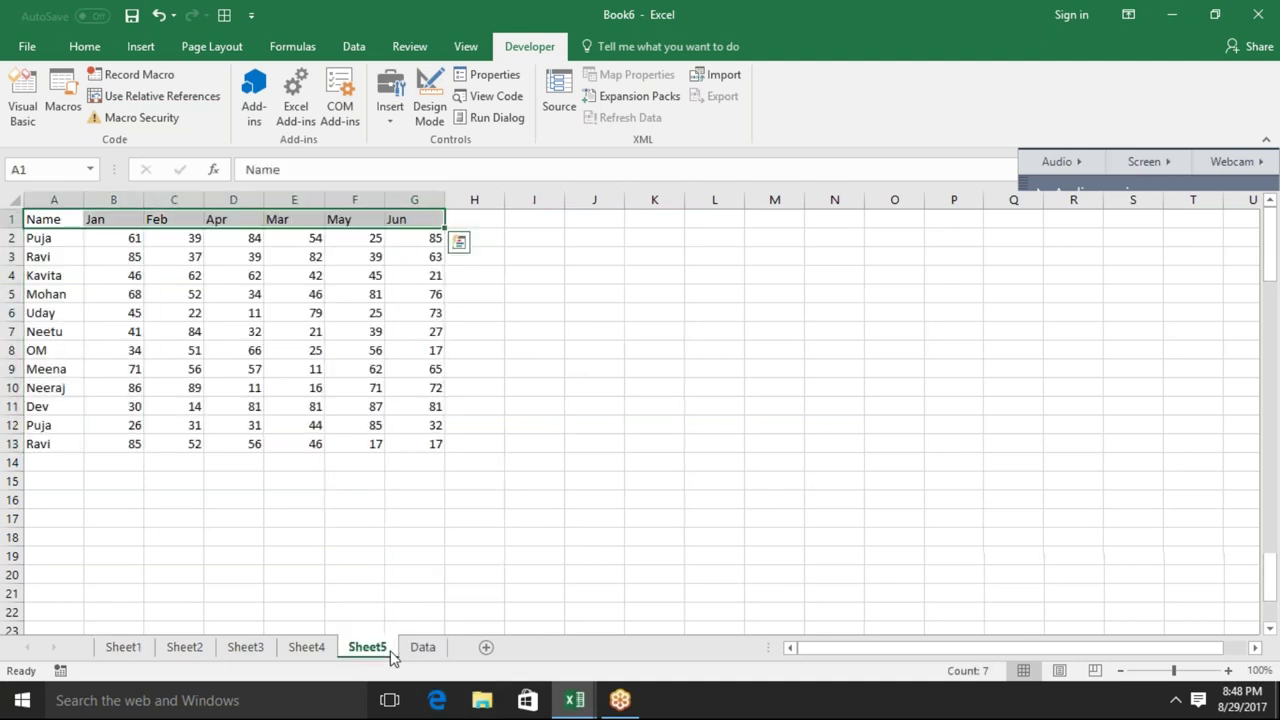
pyautogui.click(404, 649)
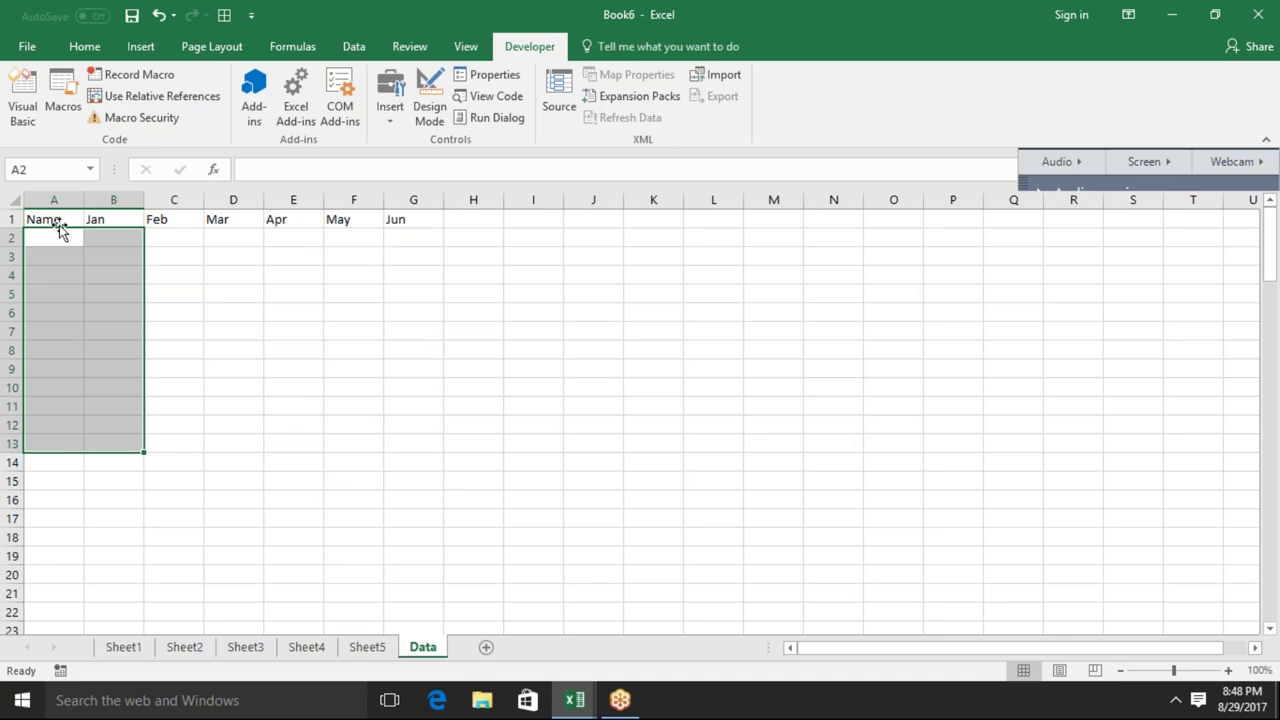
pyautogui.moveTo(57, 224); pyautogui.dragTo(400, 220)
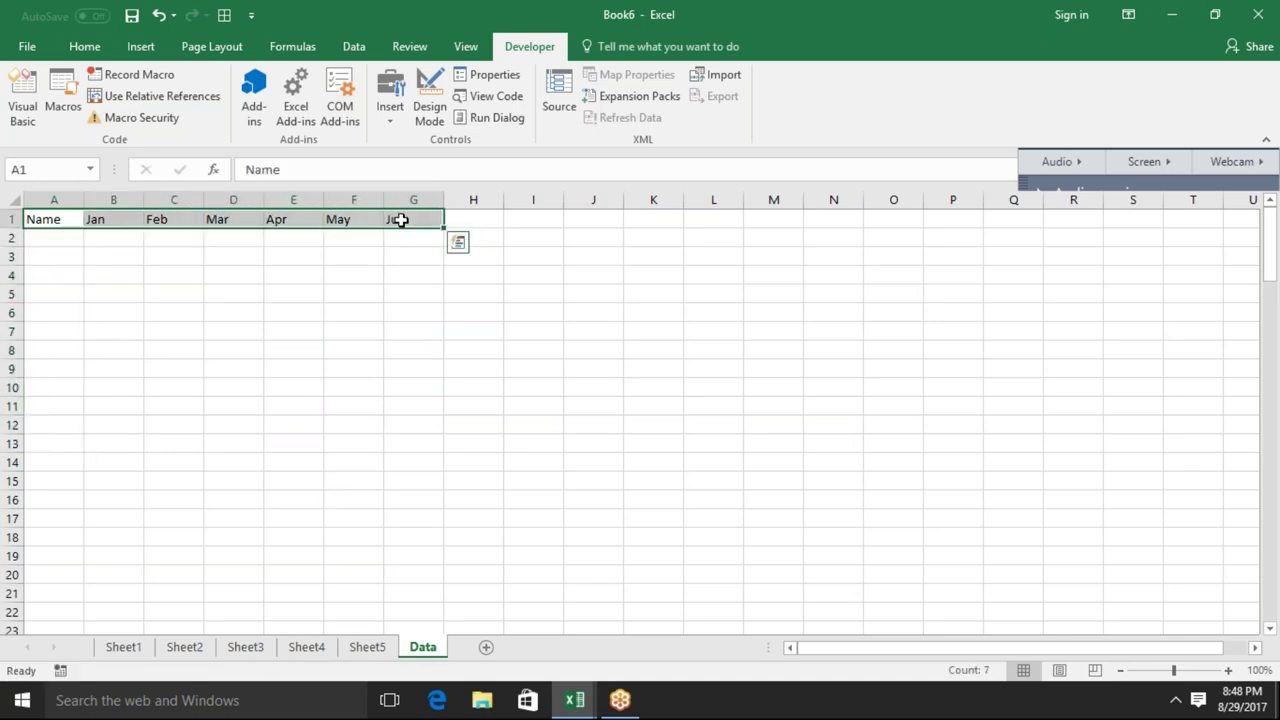
pyautogui.click(391, 256)
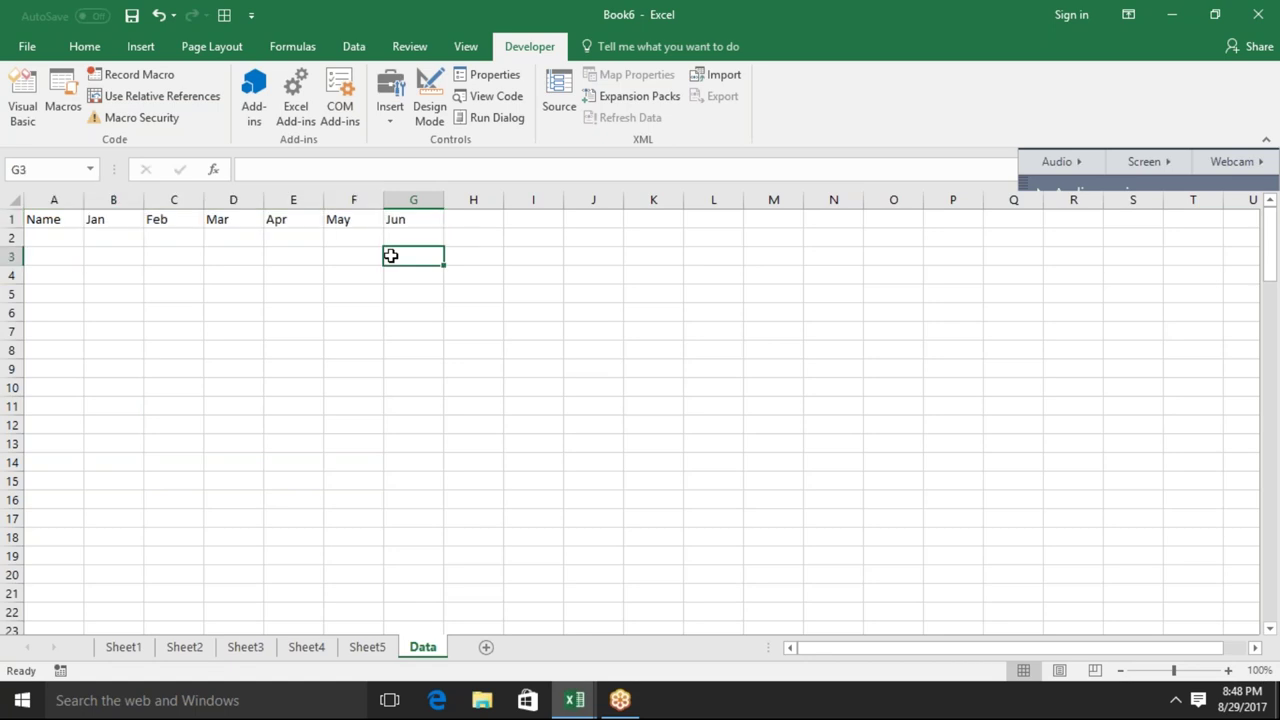
pyautogui.click(297, 317)
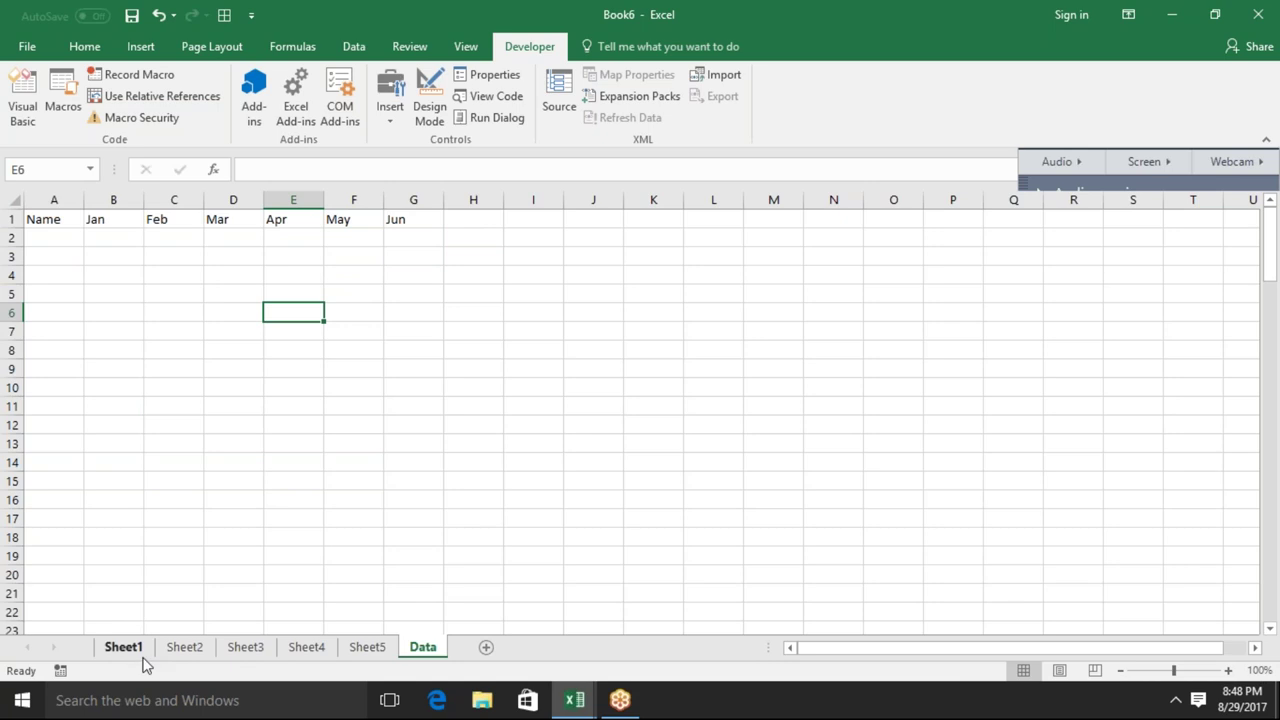
pyautogui.moveTo(60, 222); pyautogui.dragTo(393, 209)
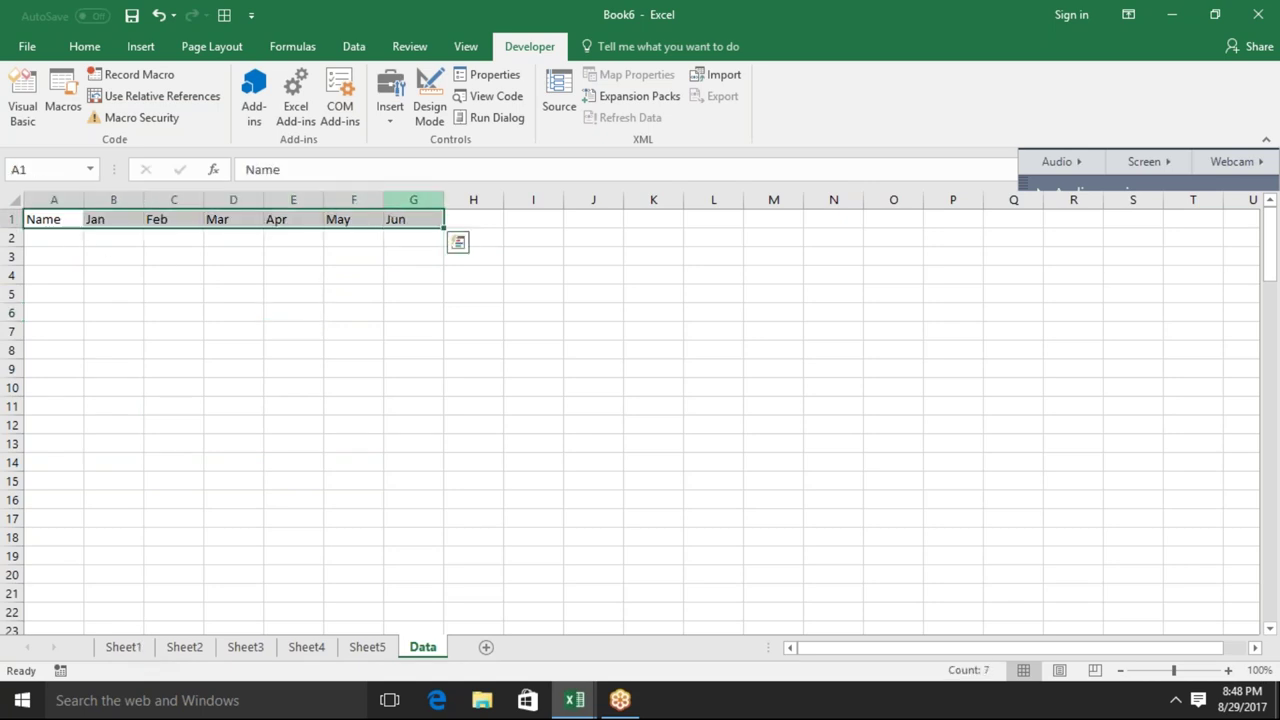
pyautogui.click(123, 647)
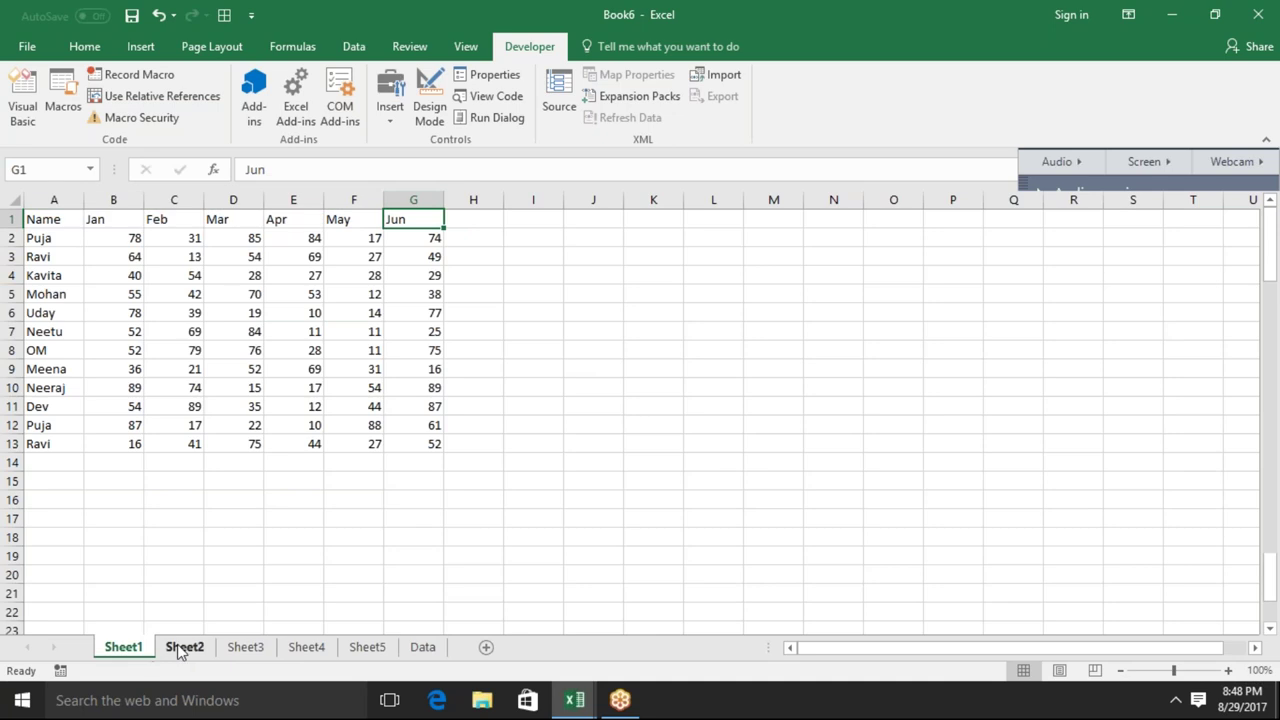
pyautogui.click(183, 647)
pyautogui.click(240, 647)
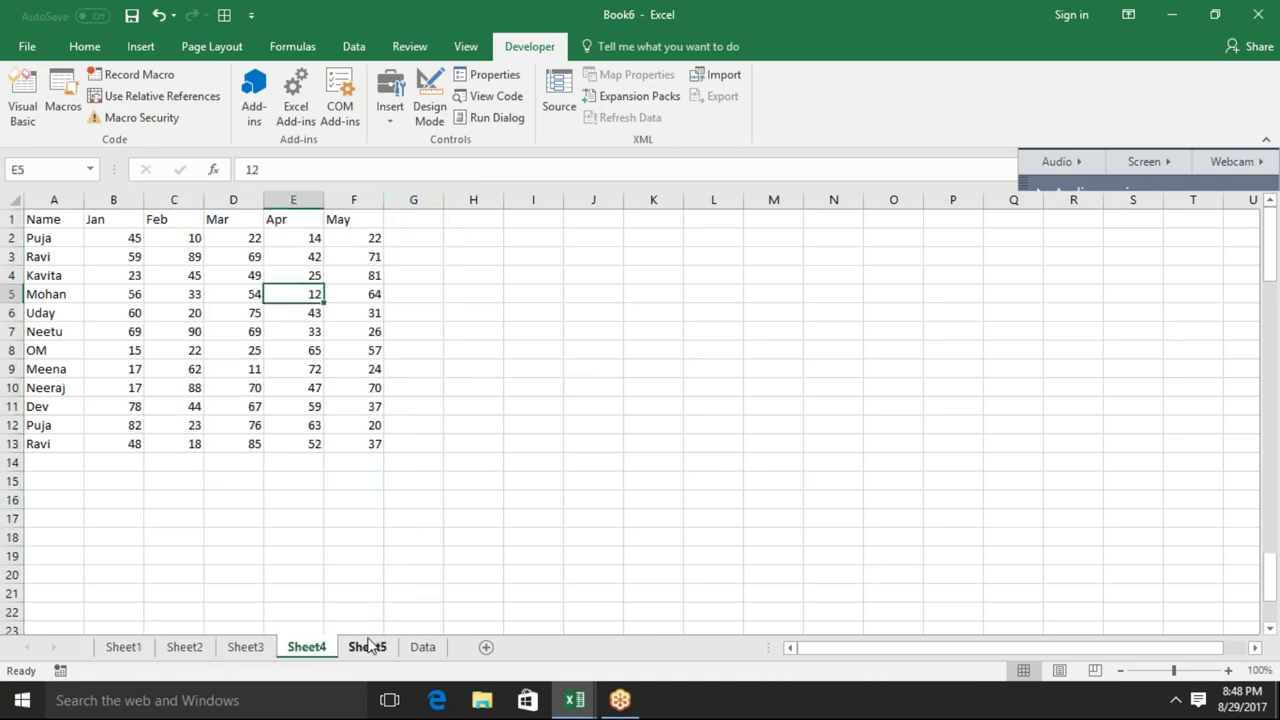
pyautogui.click(366, 646)
pyautogui.click(422, 646)
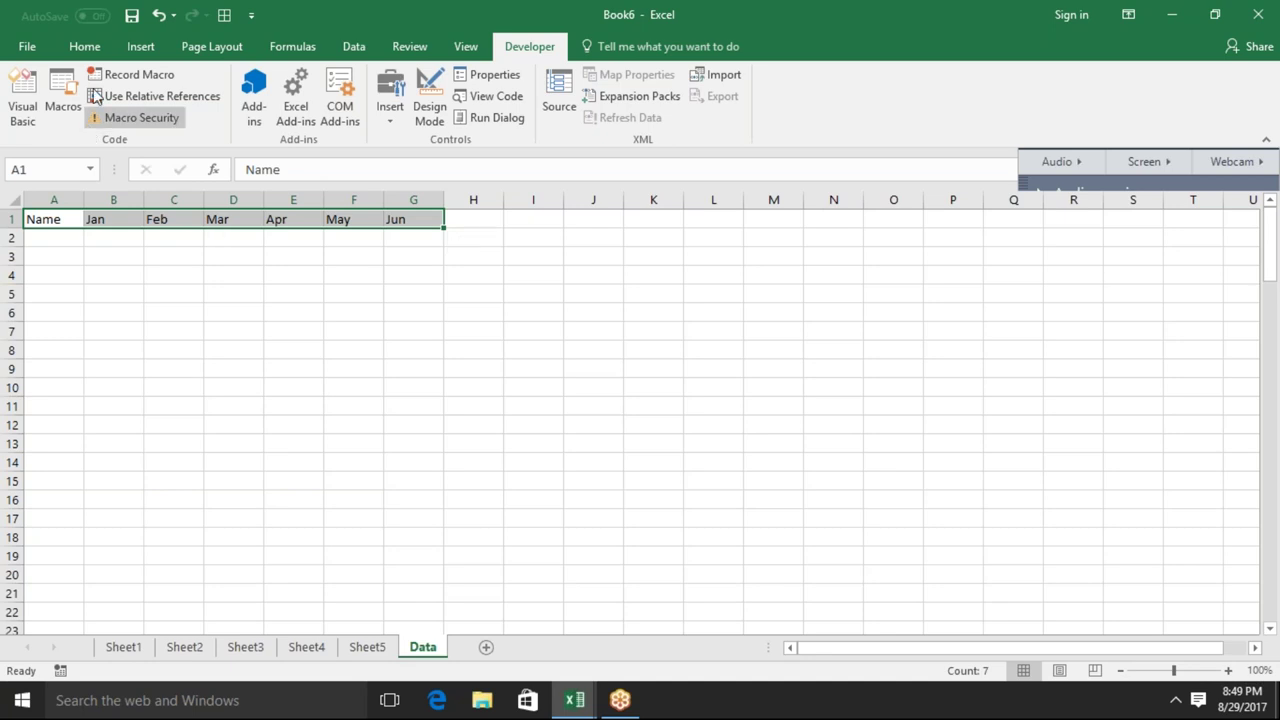
# Save the workbook on the Desktop as macro-enabled 'project' and view its Info page
pyautogui.click(131, 15)
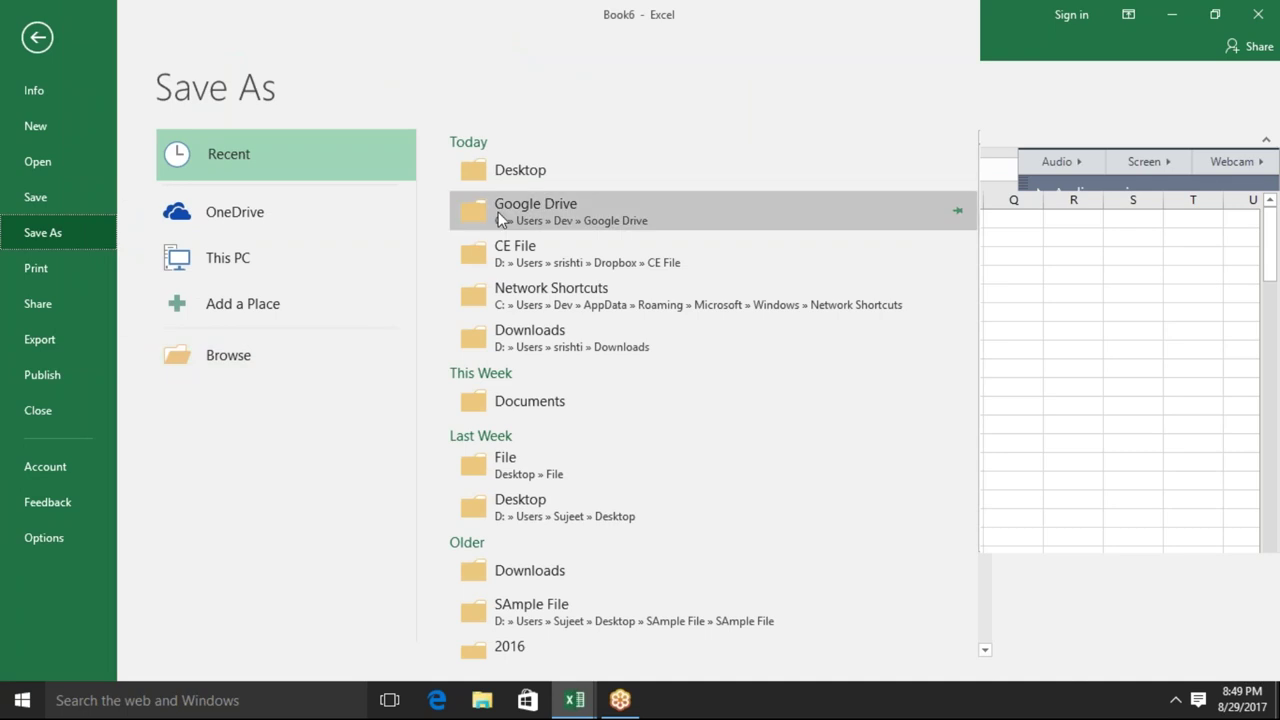
pyautogui.click(519, 169)
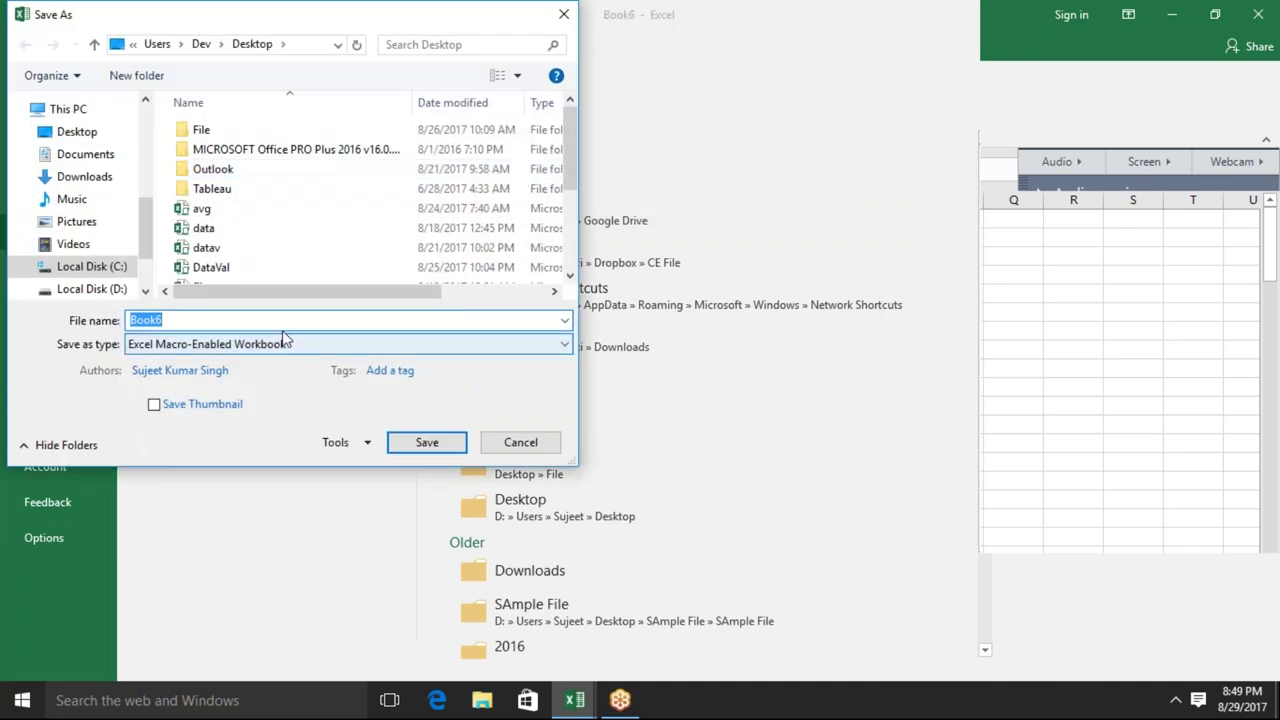
pyautogui.write('project')
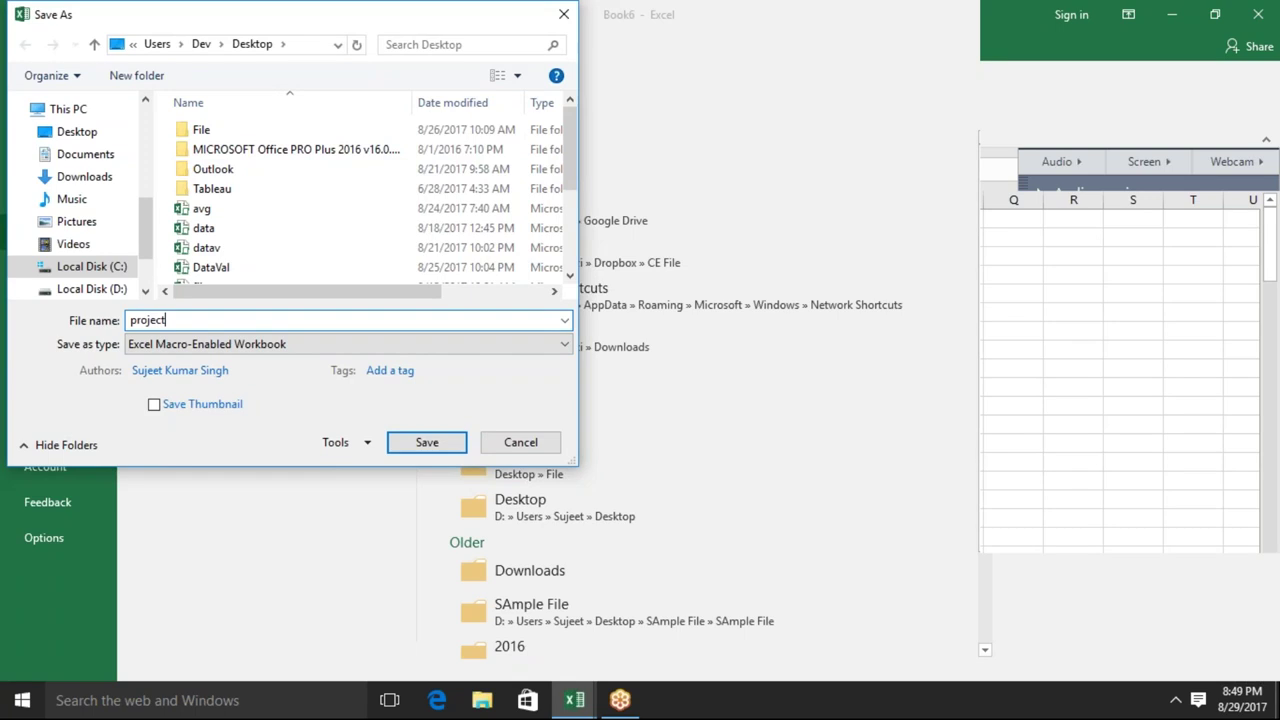
pyautogui.click(425, 442)
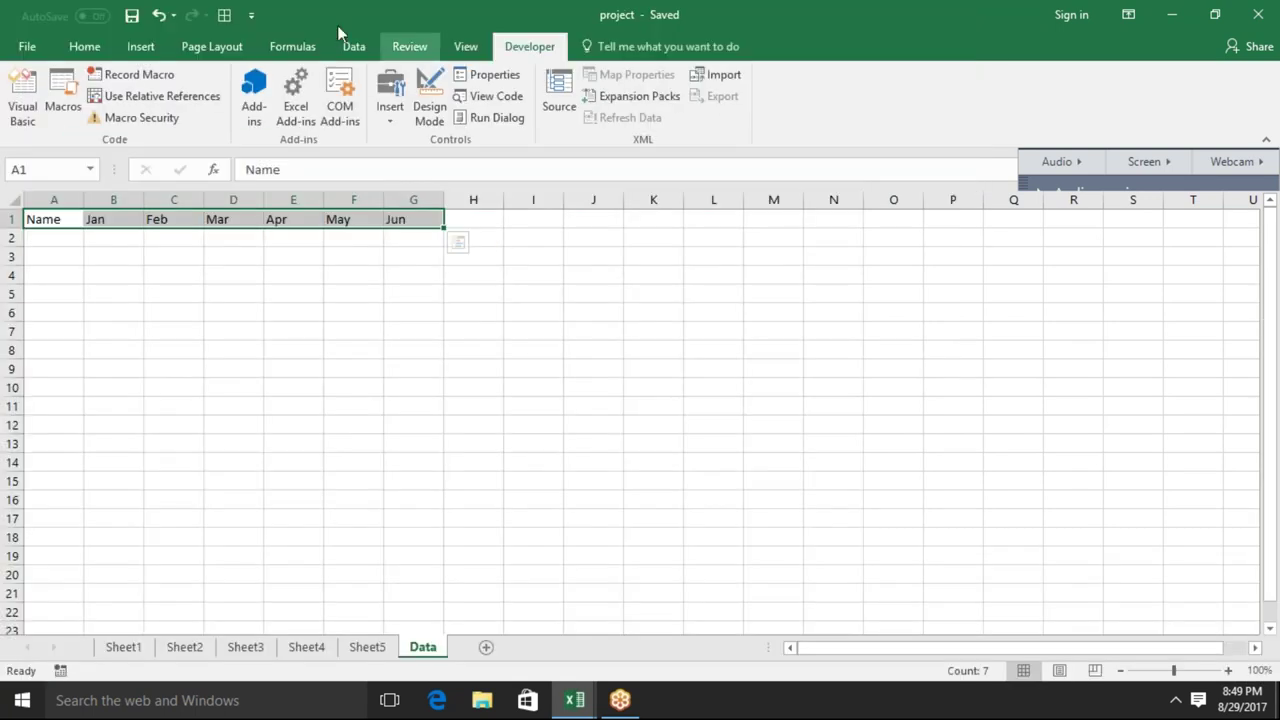
pyautogui.click(27, 47)
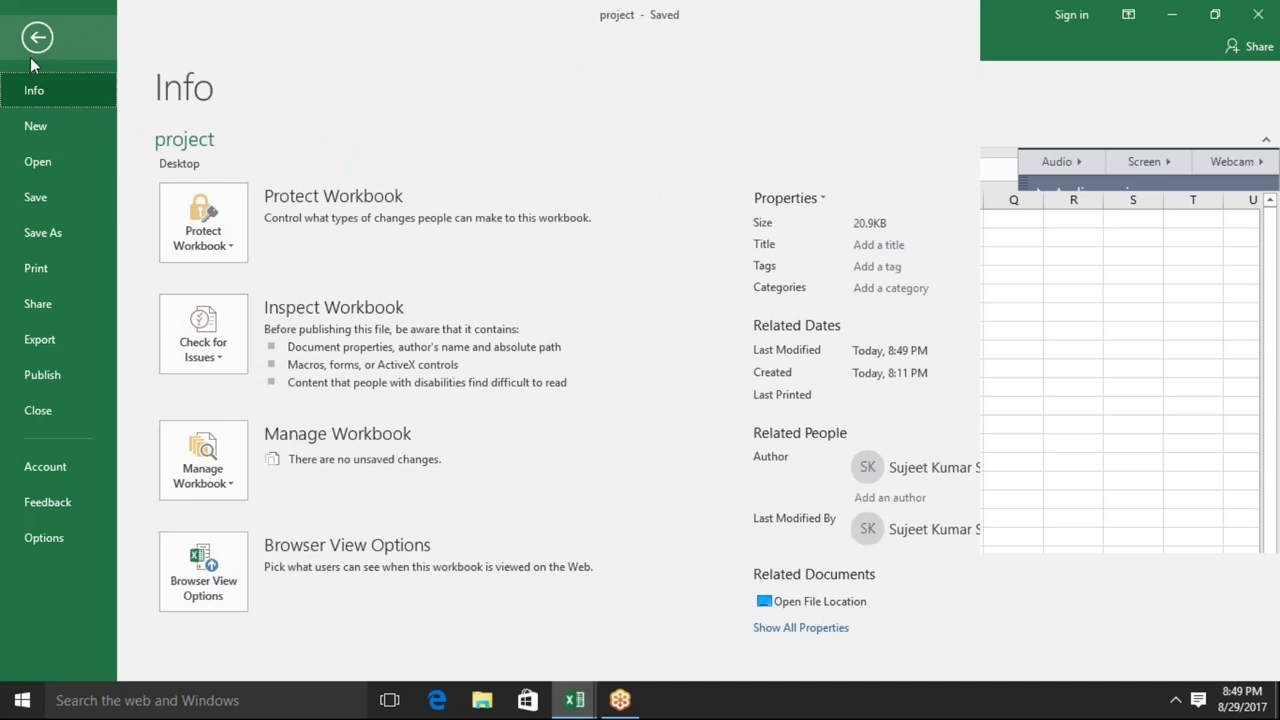
# View the Recent list, dismiss the project entry's context menu, and close the project workbook
pyautogui.click(73, 167)
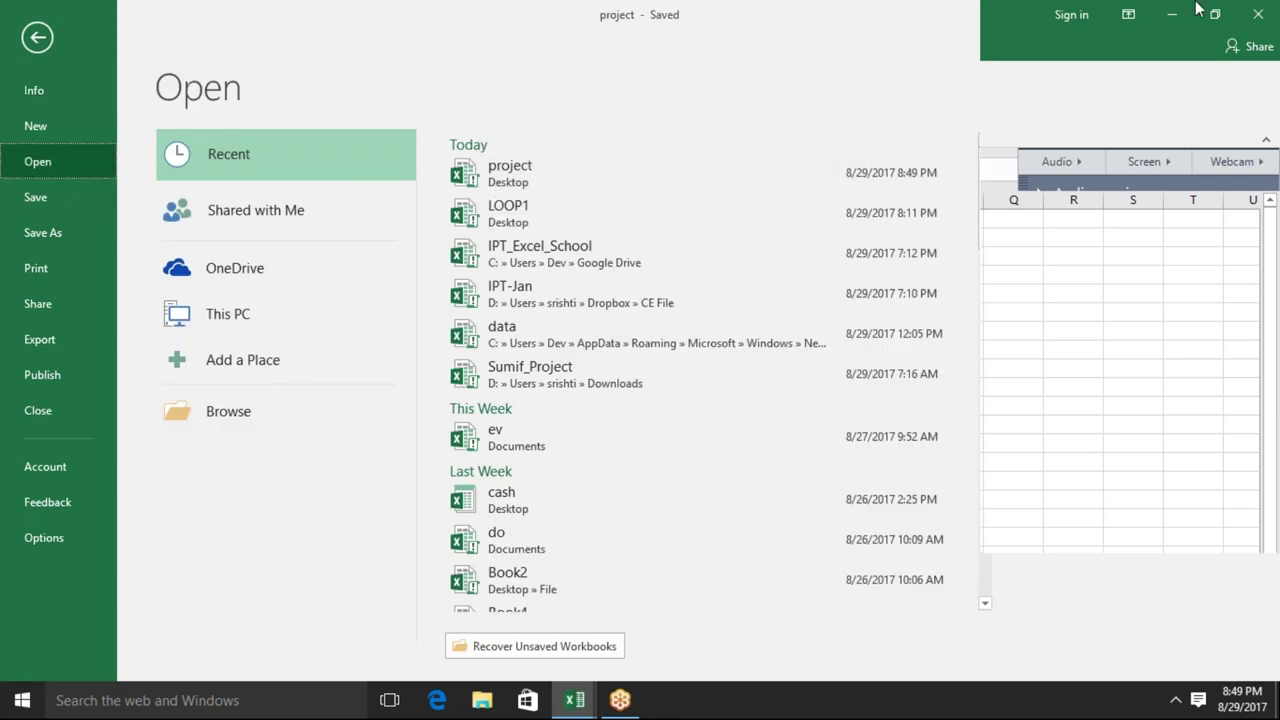
pyautogui.rightClick(682, 180)
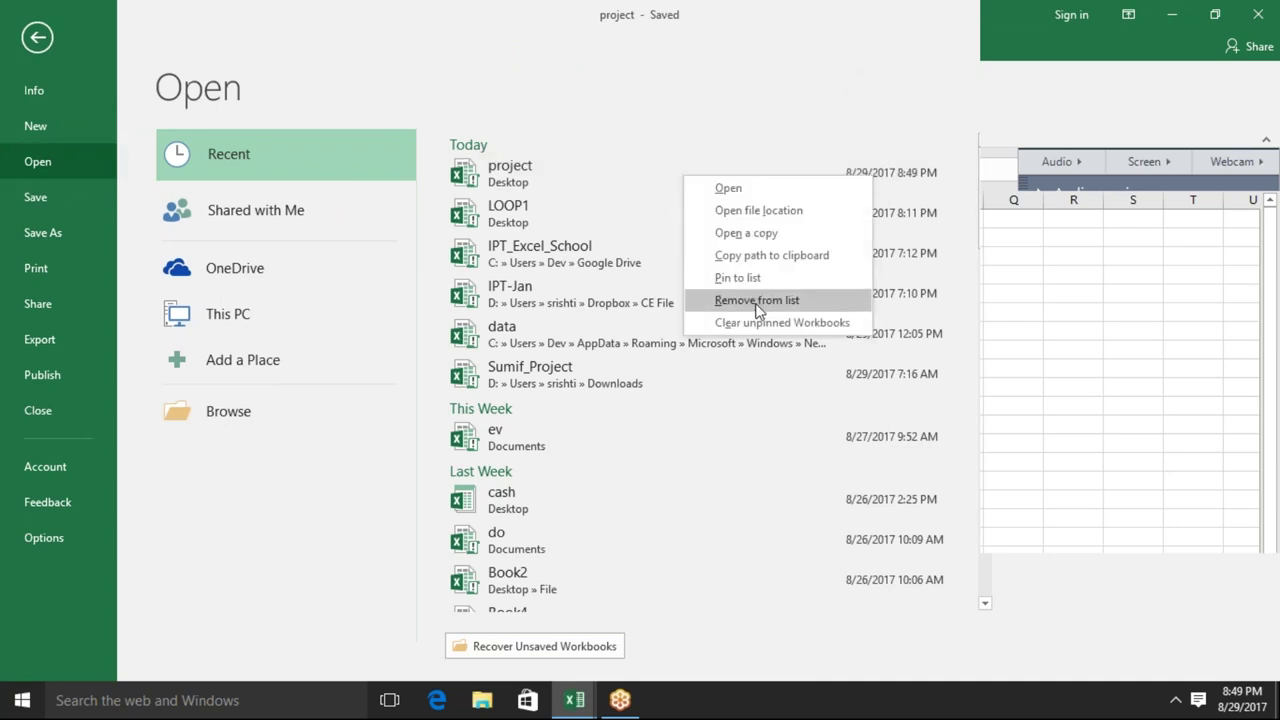
pyautogui.click(770, 256)
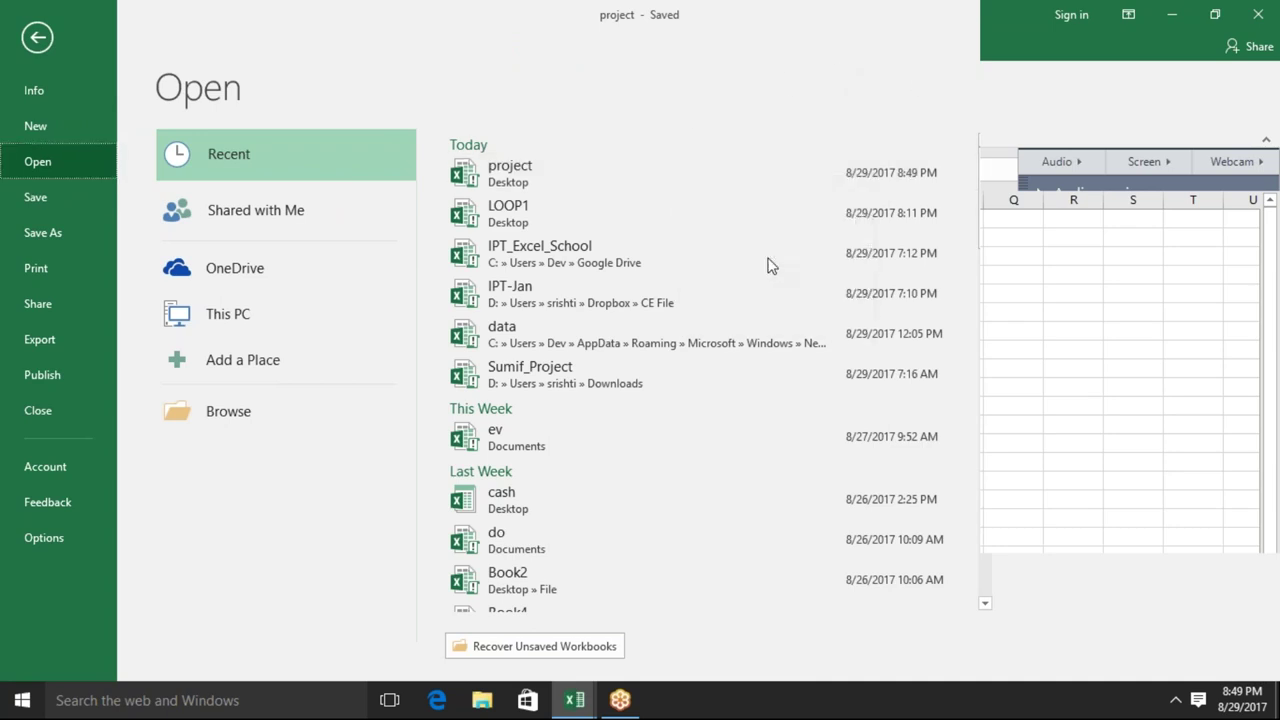
pyautogui.click(1272, 8)
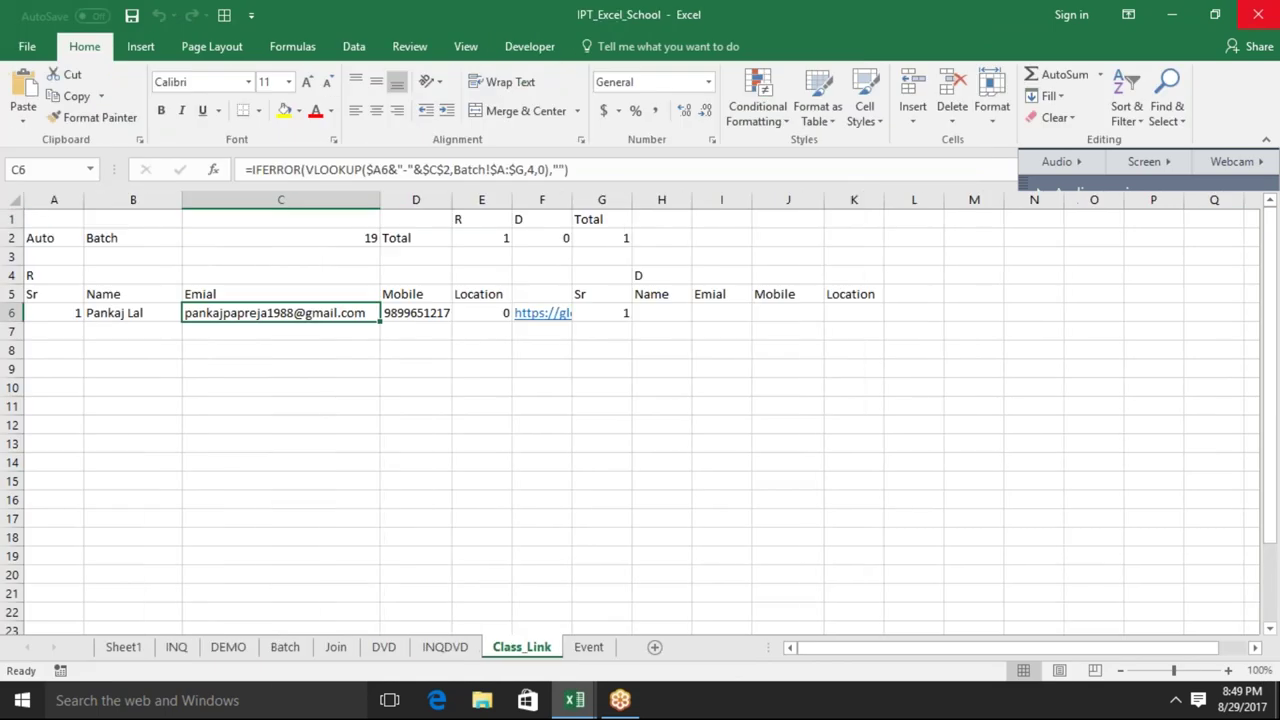
# Close IPT_Excel_School, saving its changes, and switch to the Book1 workbook
pyautogui.click(1262, 15)
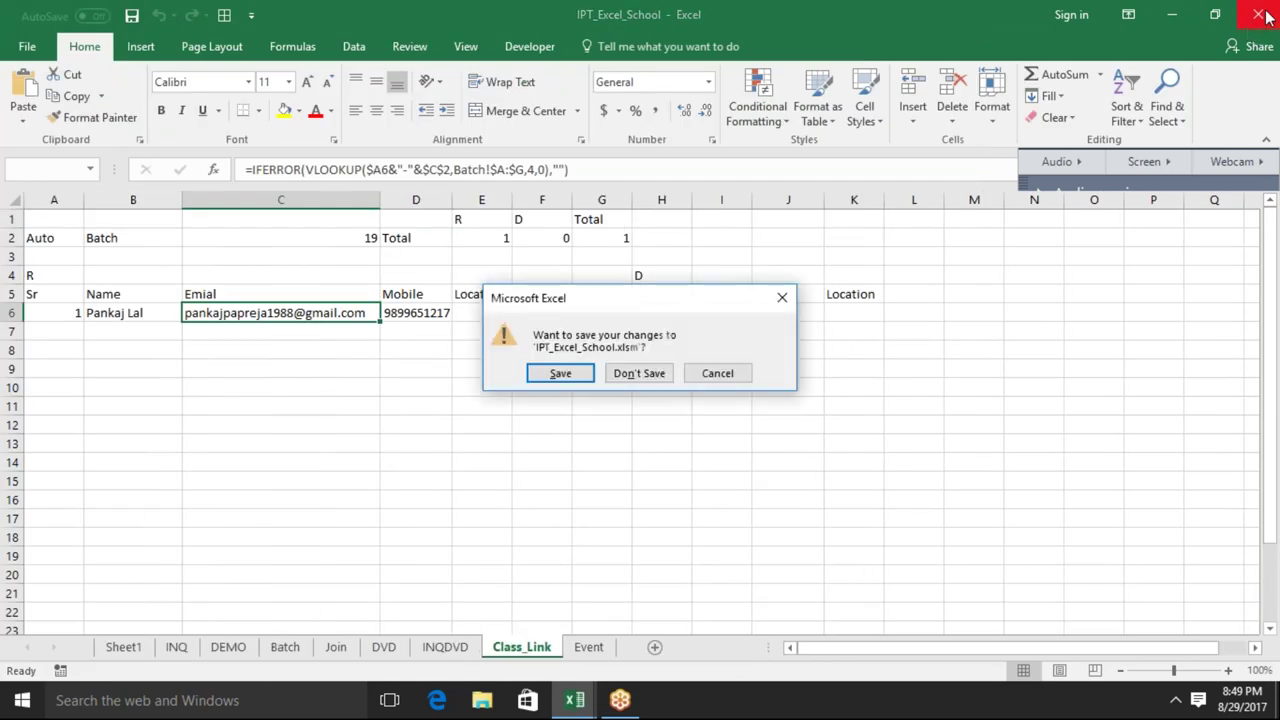
pyautogui.click(582, 380)
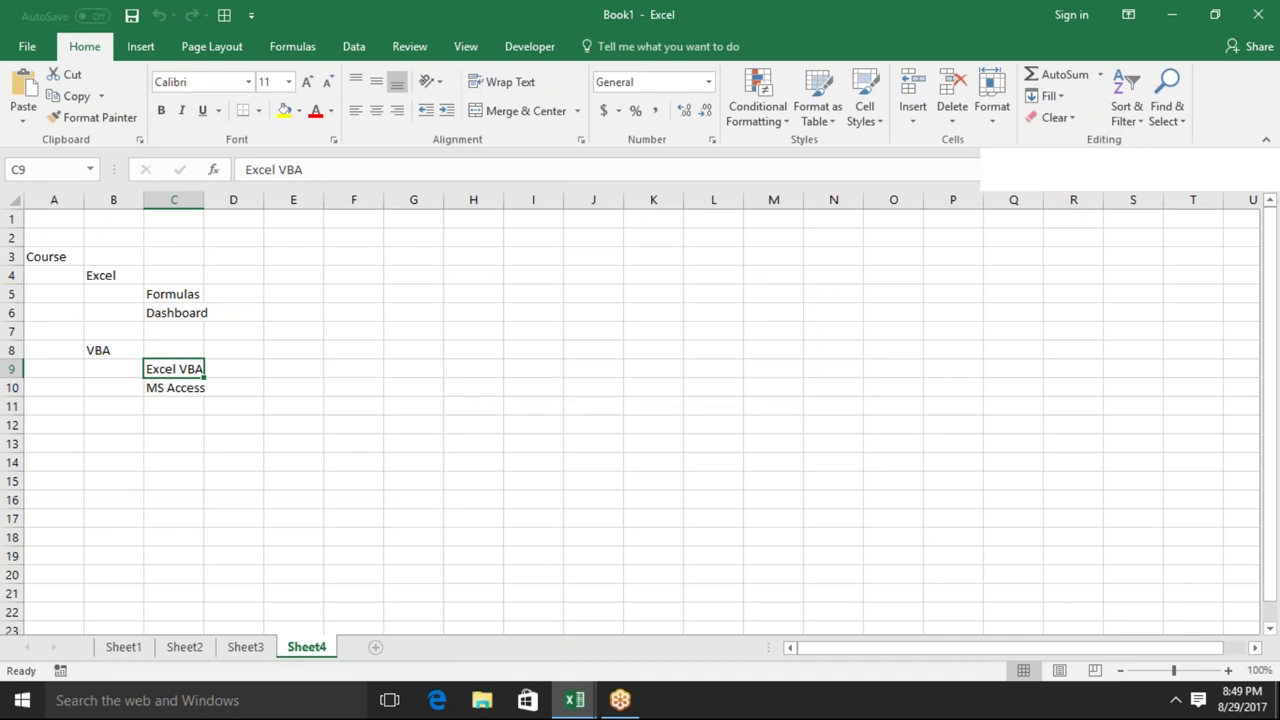
pyautogui.click(572, 698)
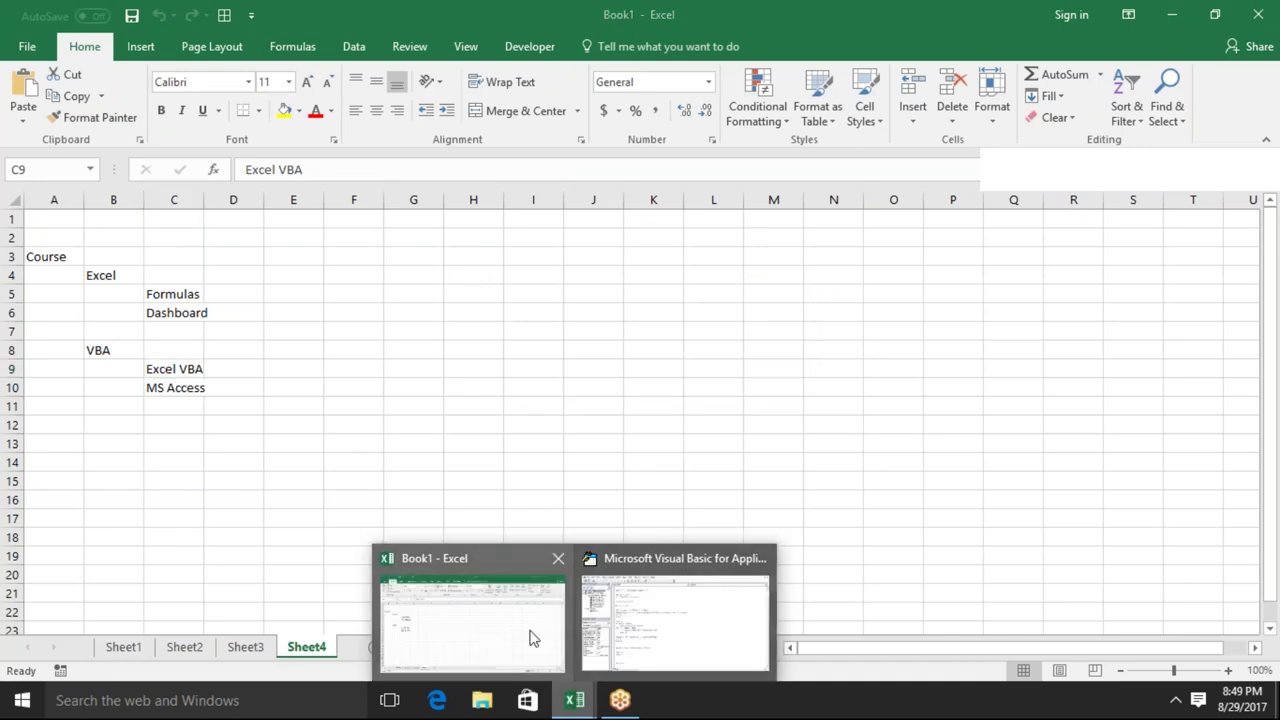
pyautogui.click(528, 634)
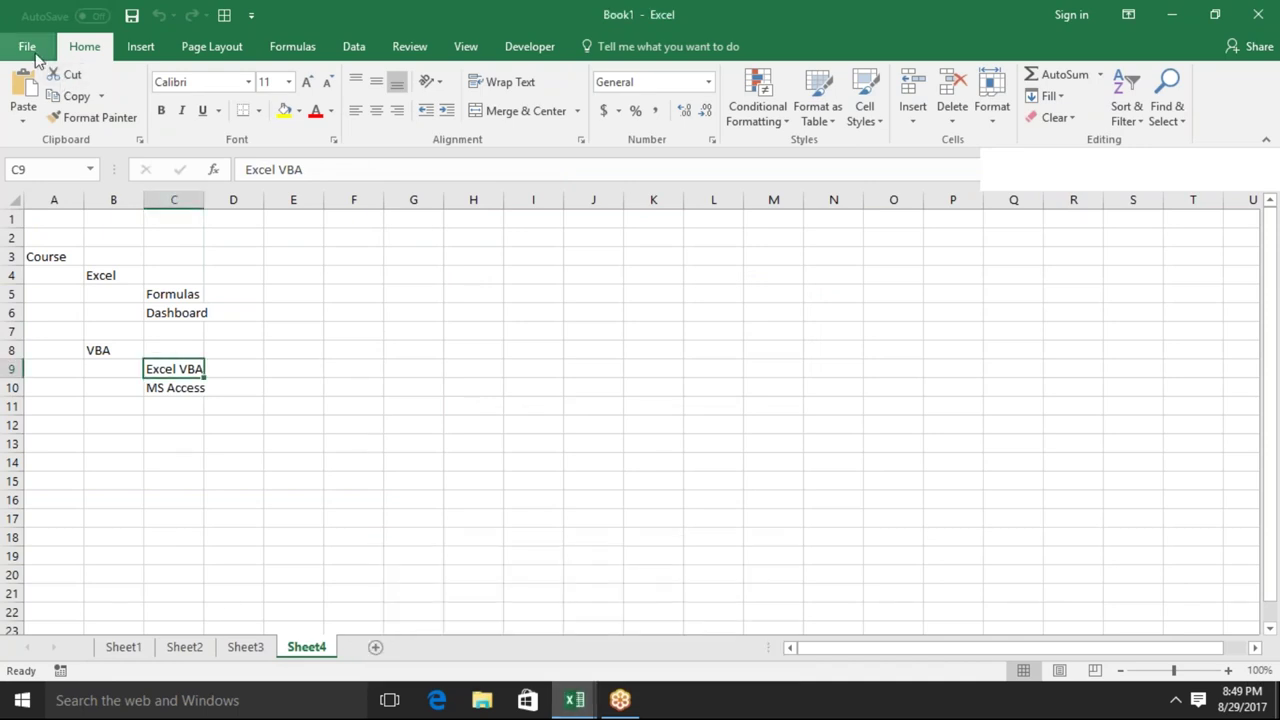
# Open IPT-Jan from the Recent list, go to its 2017 sheet, then show the desktop
pyautogui.click(34, 50)
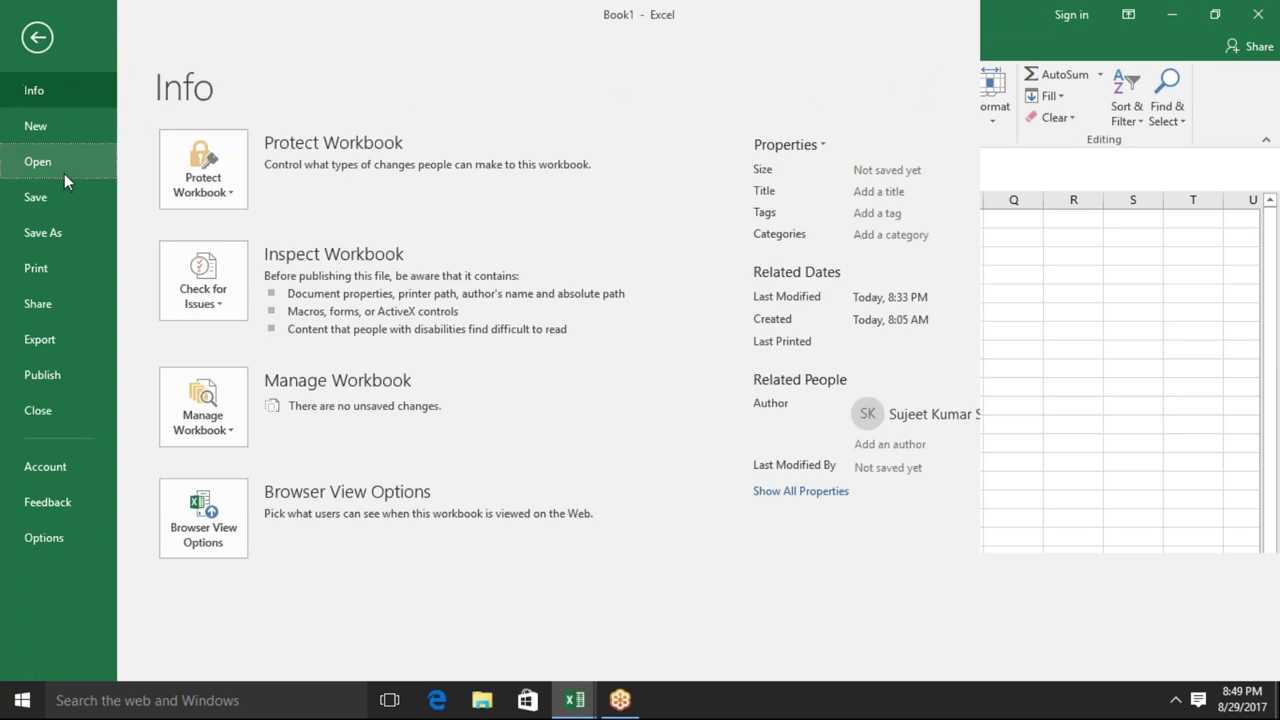
pyautogui.click(64, 175)
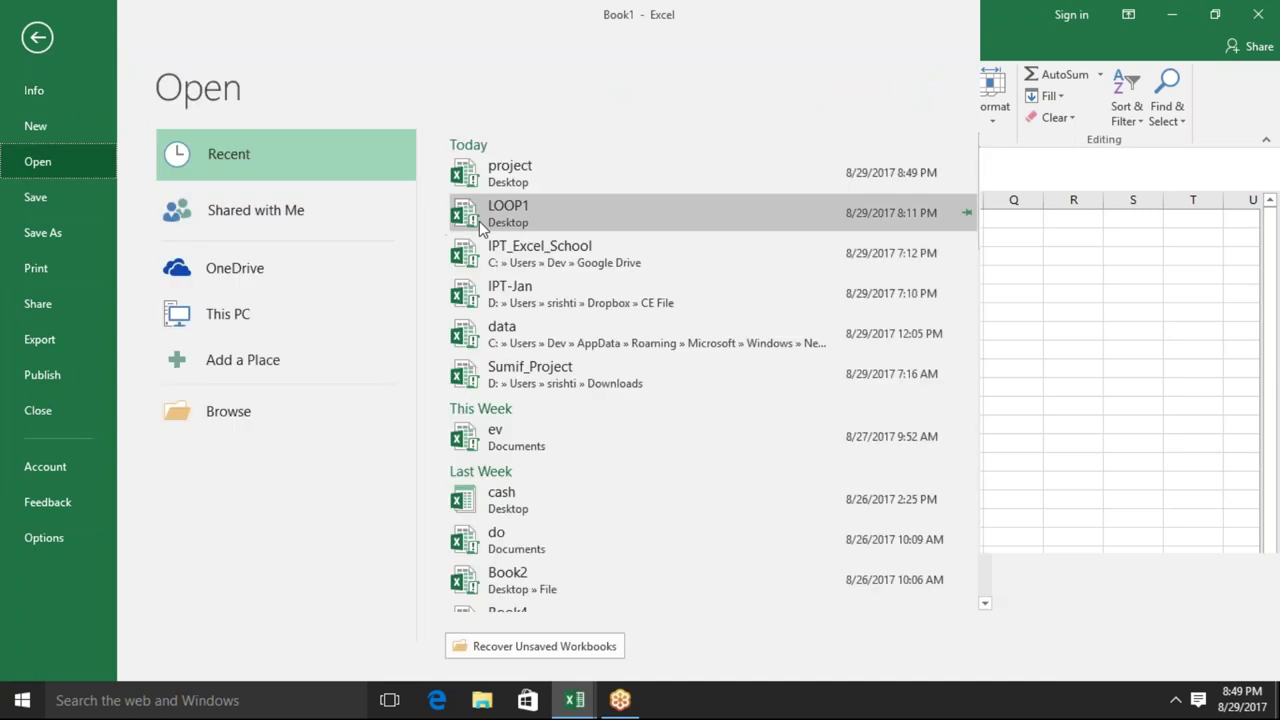
pyautogui.click(520, 294)
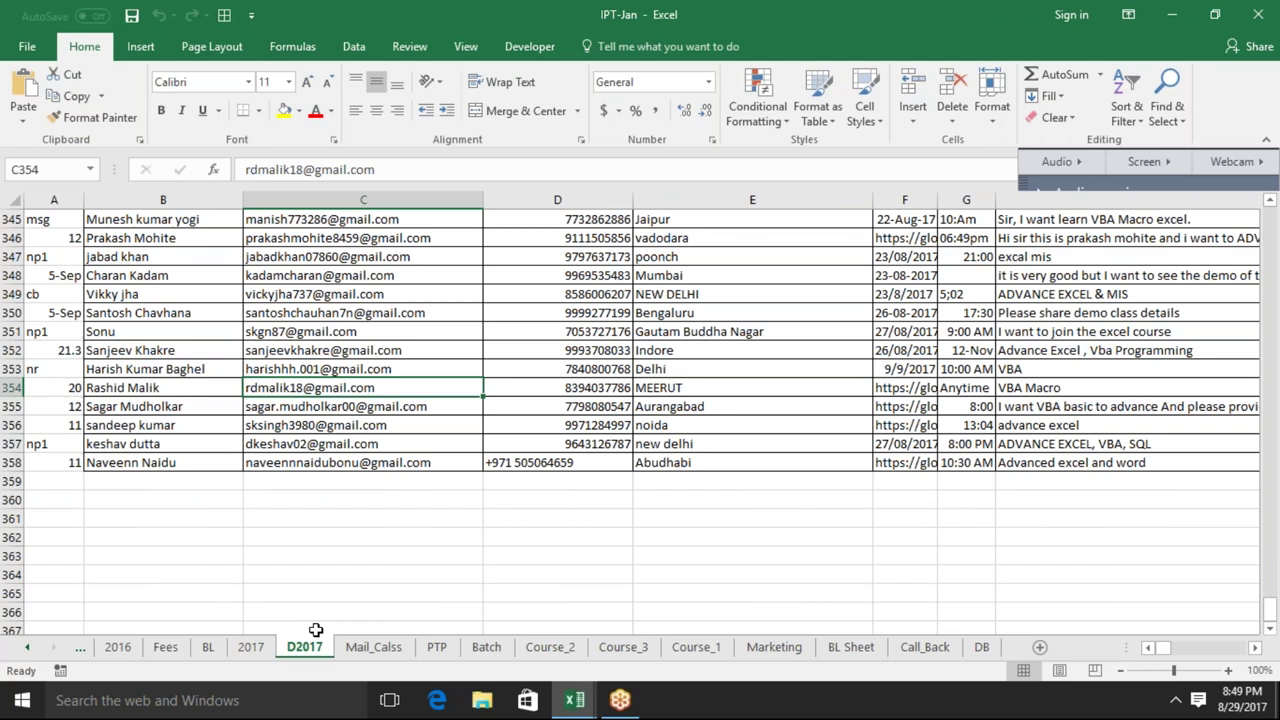
pyautogui.click(251, 647)
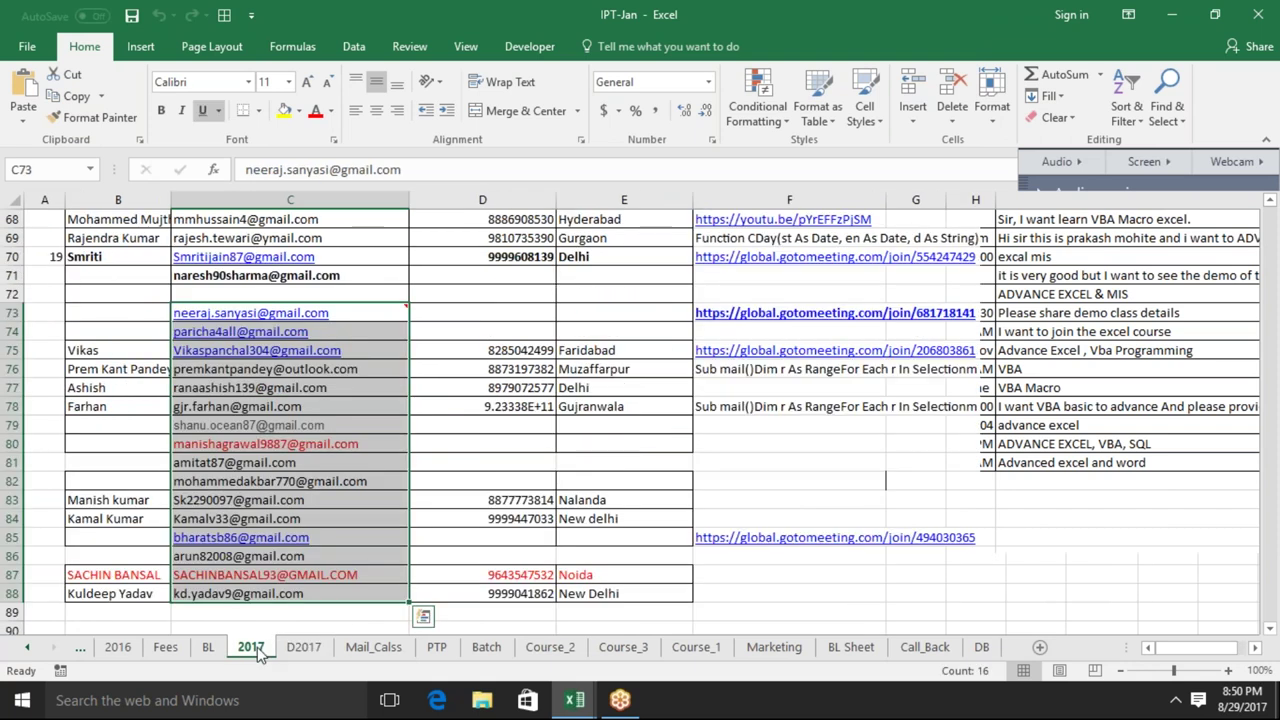
pyautogui.press('super+d')
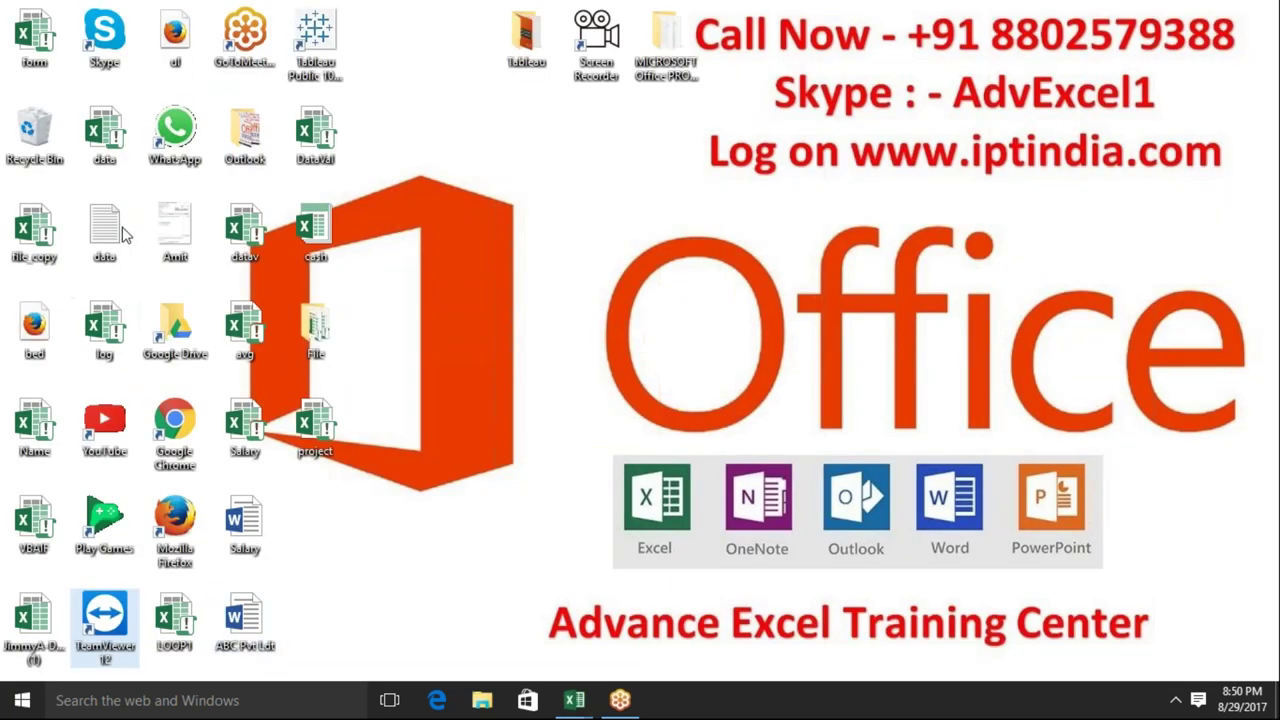
pyautogui.click(180, 540)
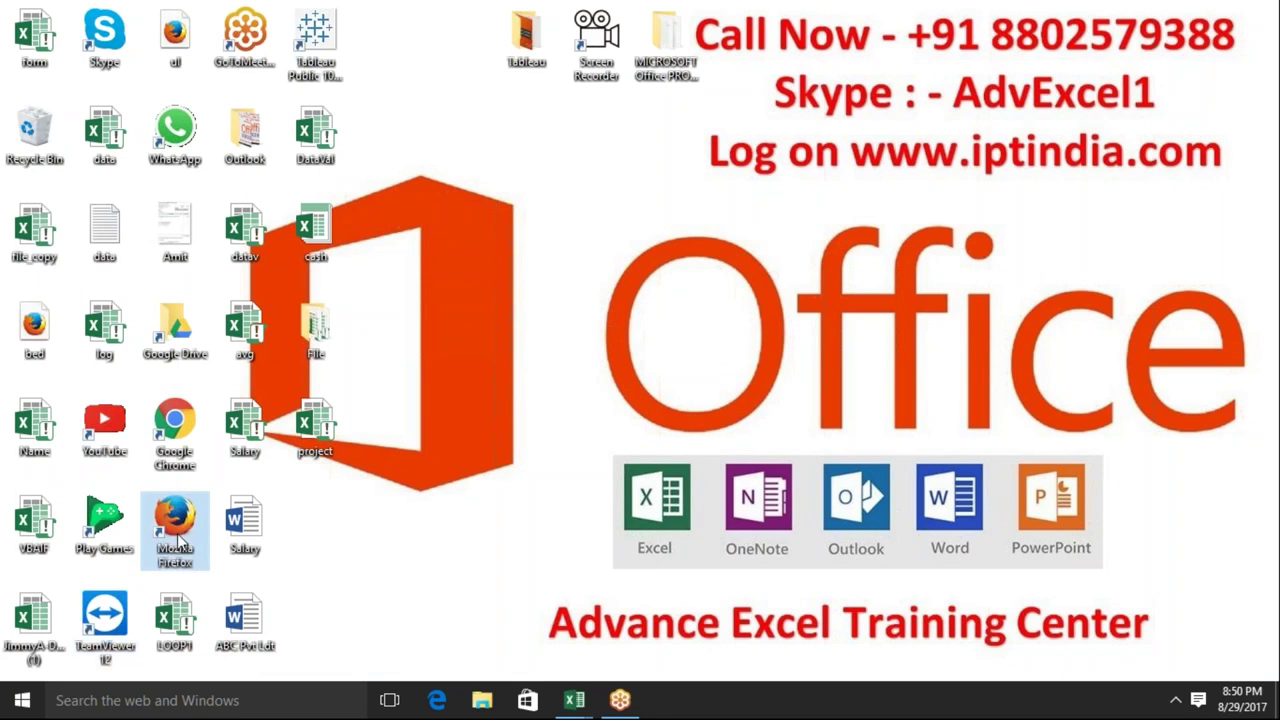